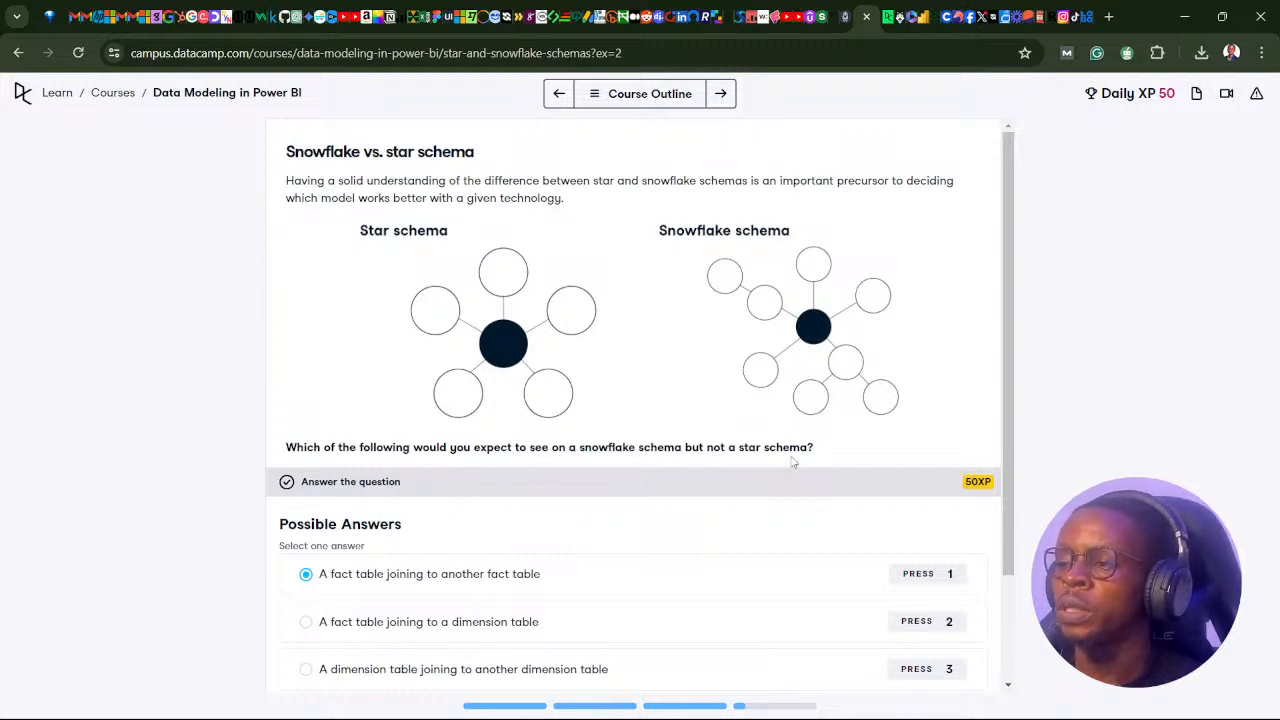
# Submit "A dimension table joining to another dimension table" as the quiz answer, continue, and play the Evaluating performance video.
pyautogui.scroll(-3, 785, 455)
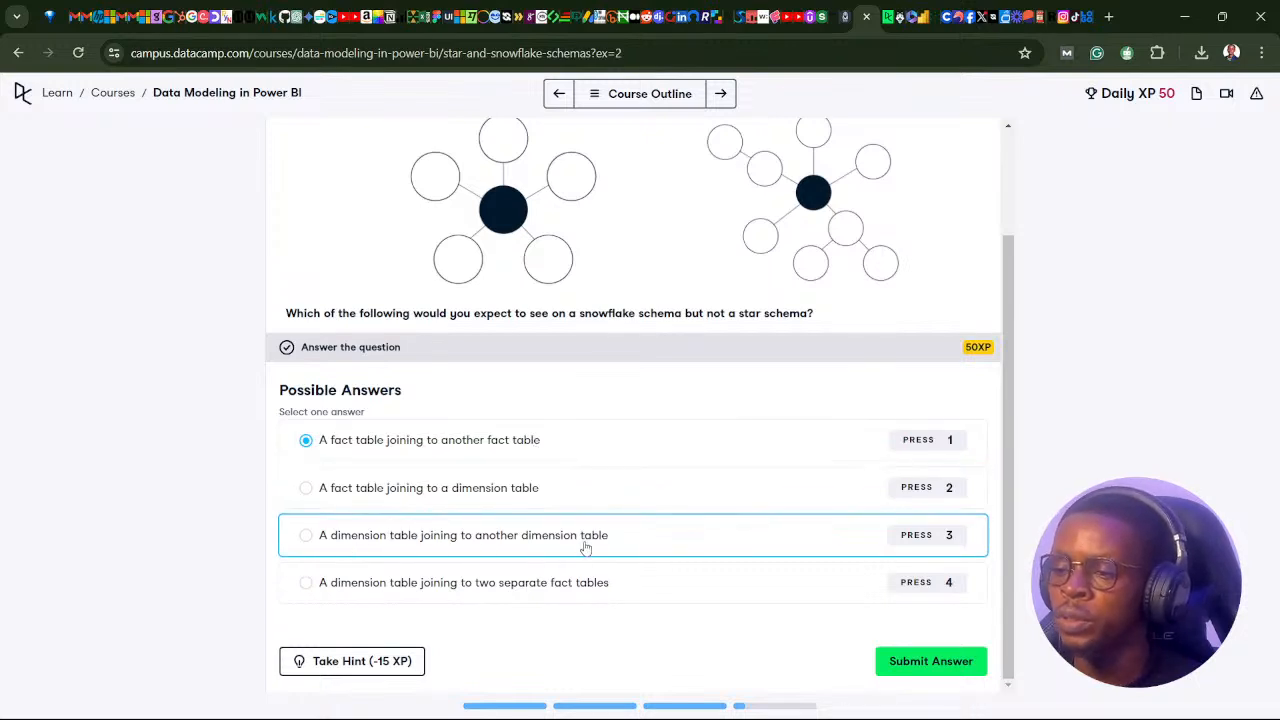
pyautogui.click(509, 537)
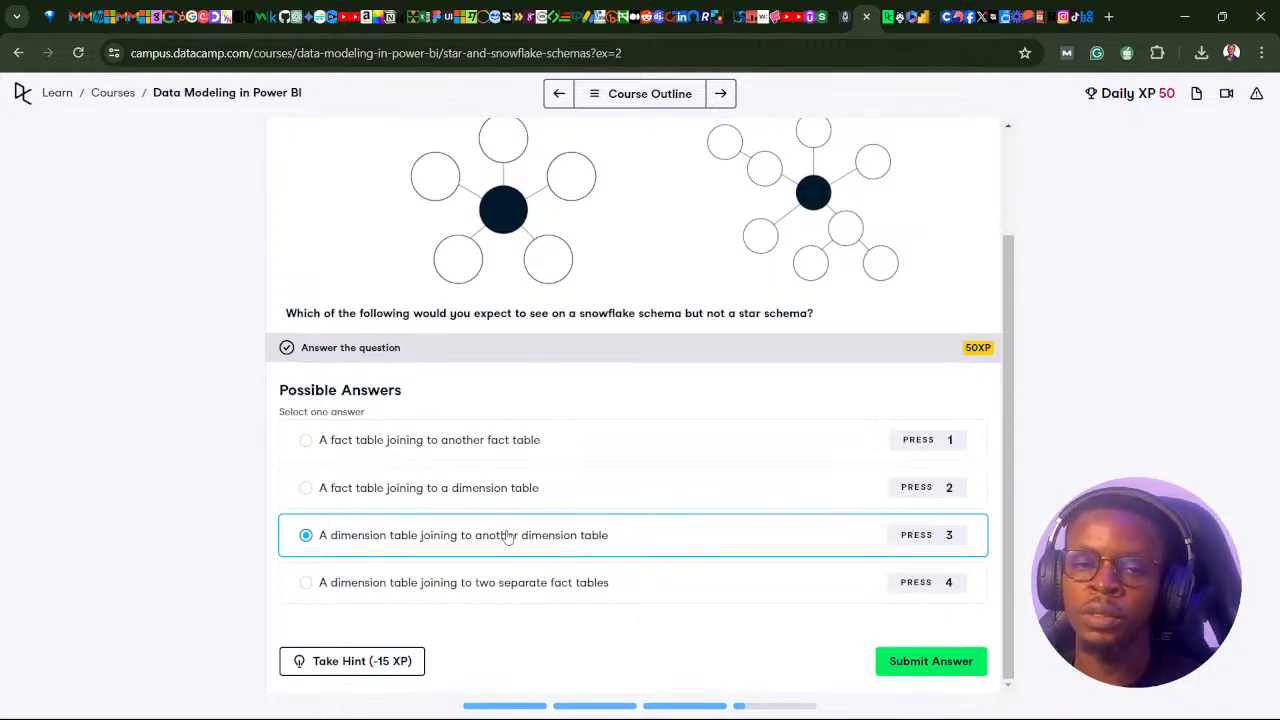
pyautogui.click(927, 662)
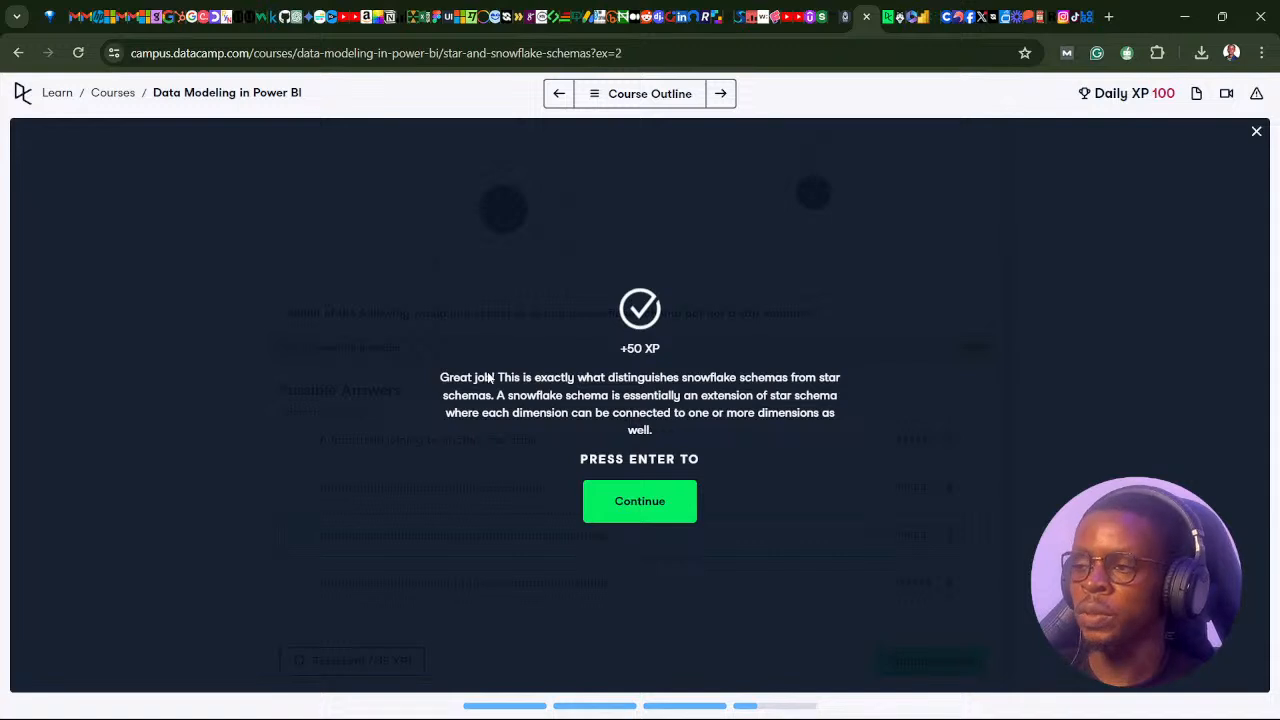
pyautogui.click(648, 516)
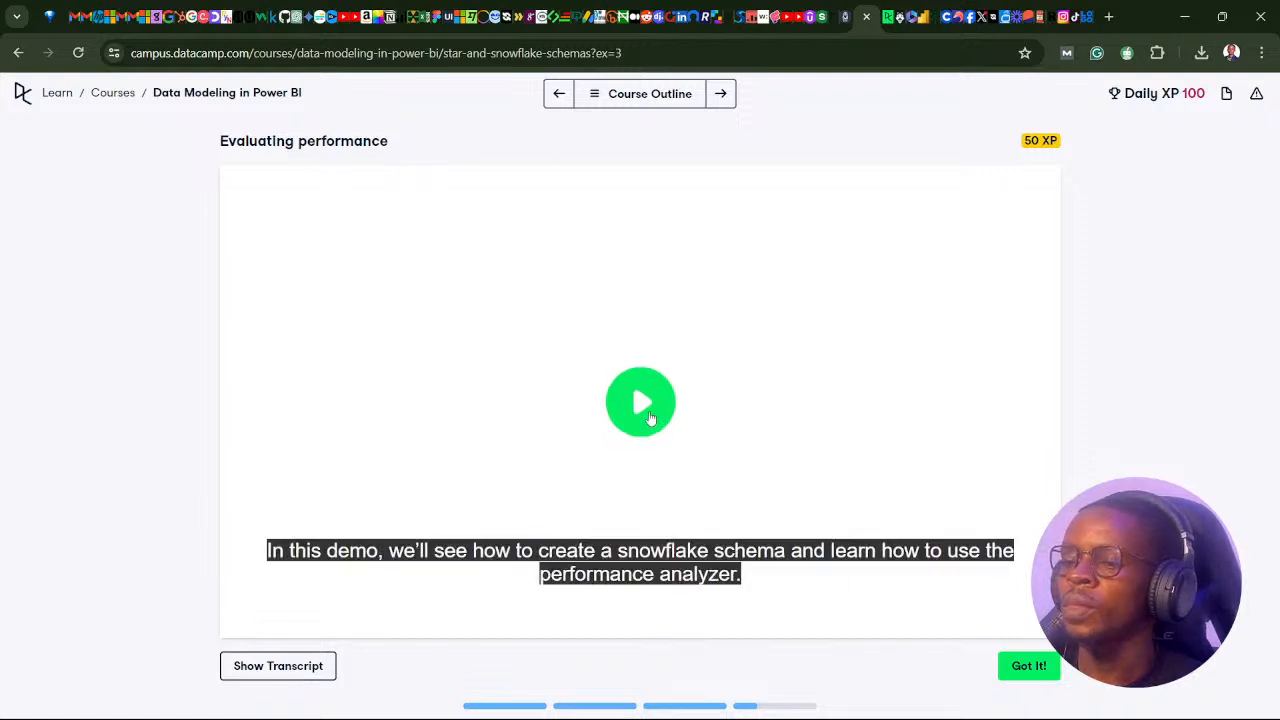
pyautogui.click(649, 418)
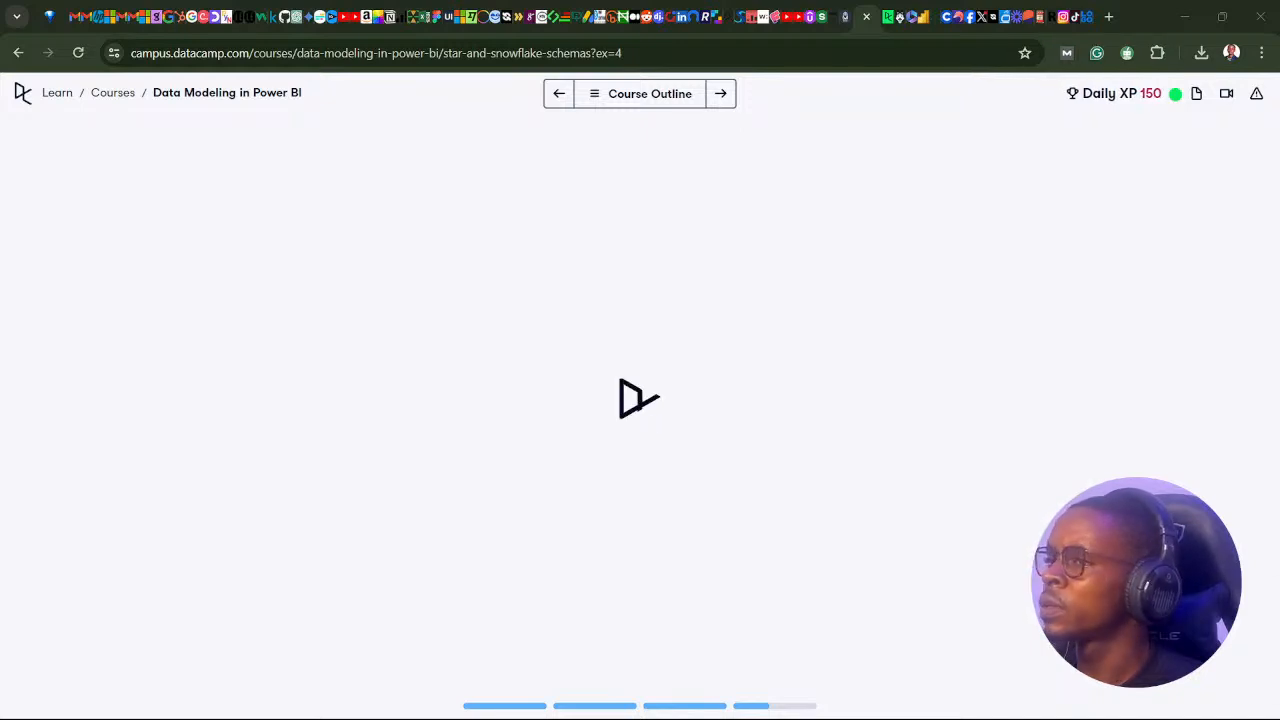
# Review the course outline for the Star and Snowflake schemas chapter and read the context of the Star schemas exercise.
pyautogui.click(600, 100)
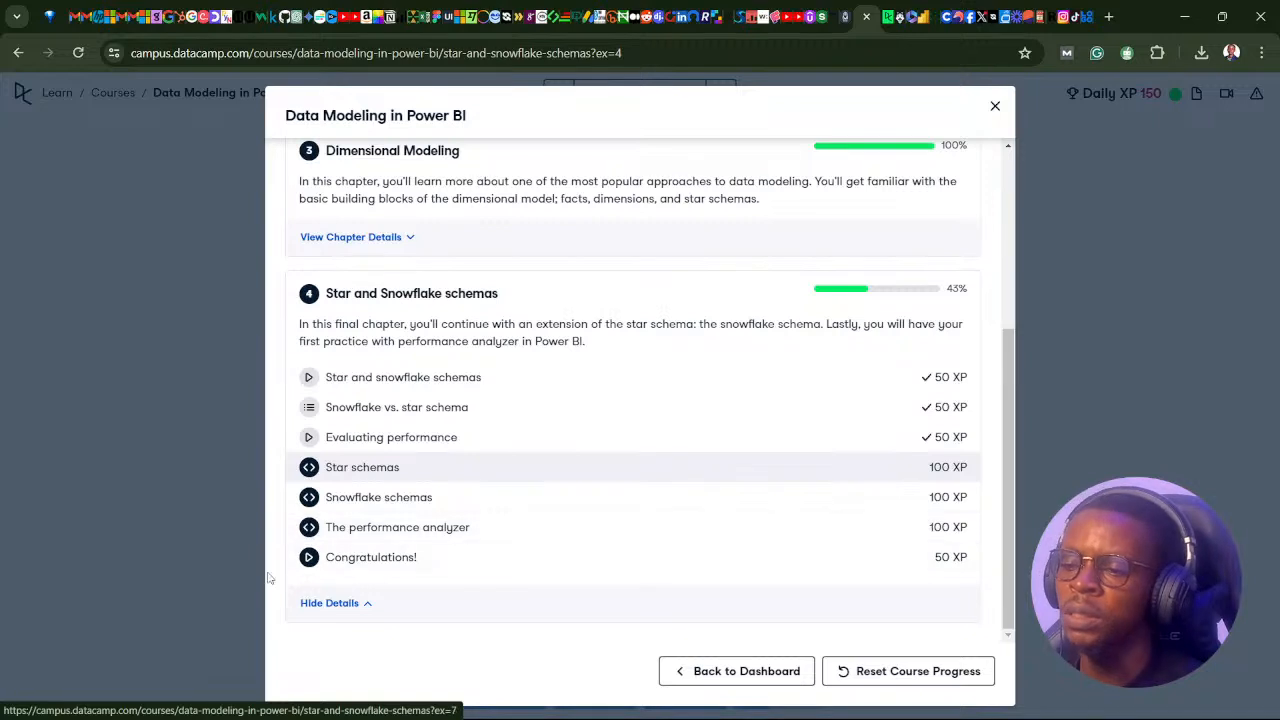
pyautogui.click(995, 107)
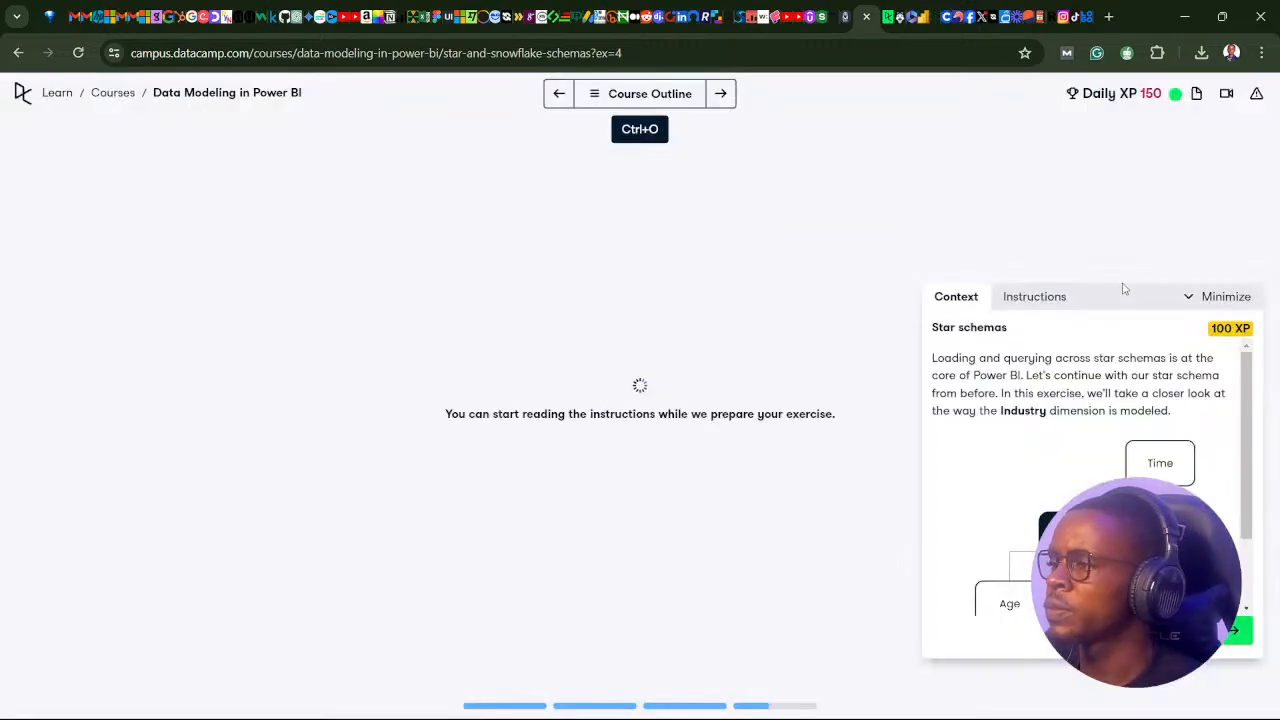
pyautogui.moveTo(1114, 297); pyautogui.dragTo(551, 266)
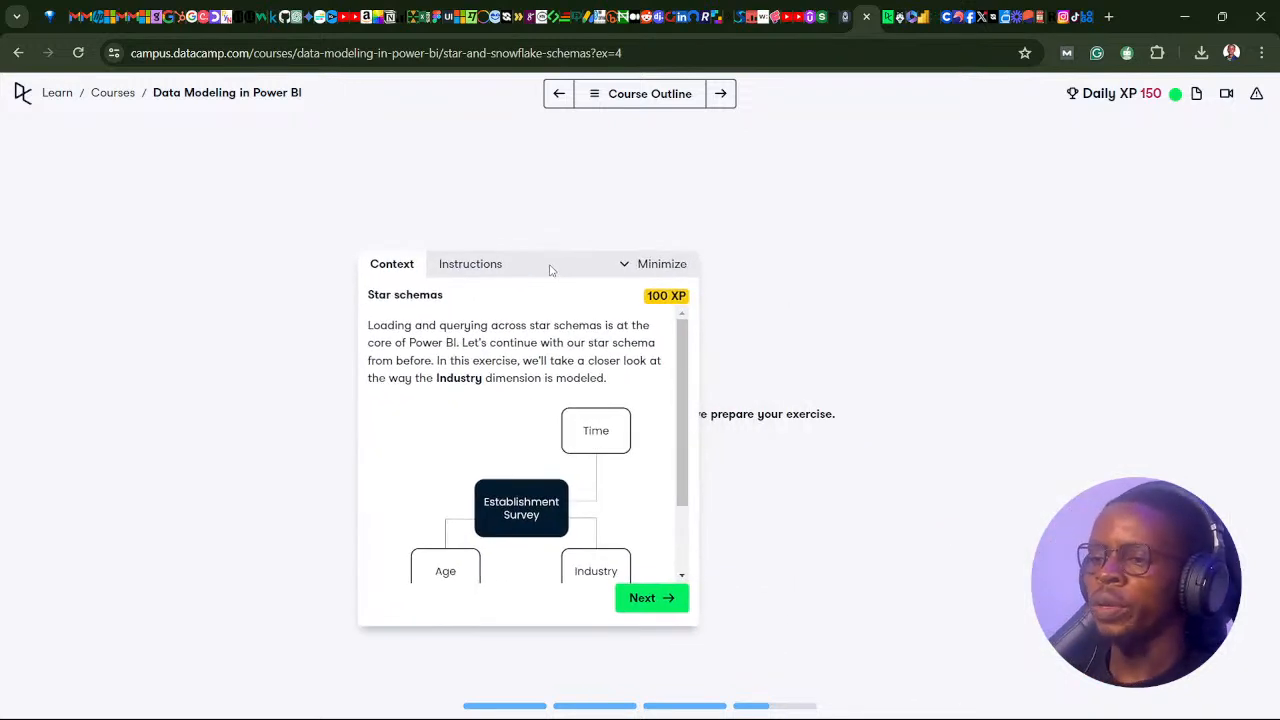
pyautogui.scroll(-1, 510, 437)
pyautogui.scroll(-1, 510, 437)
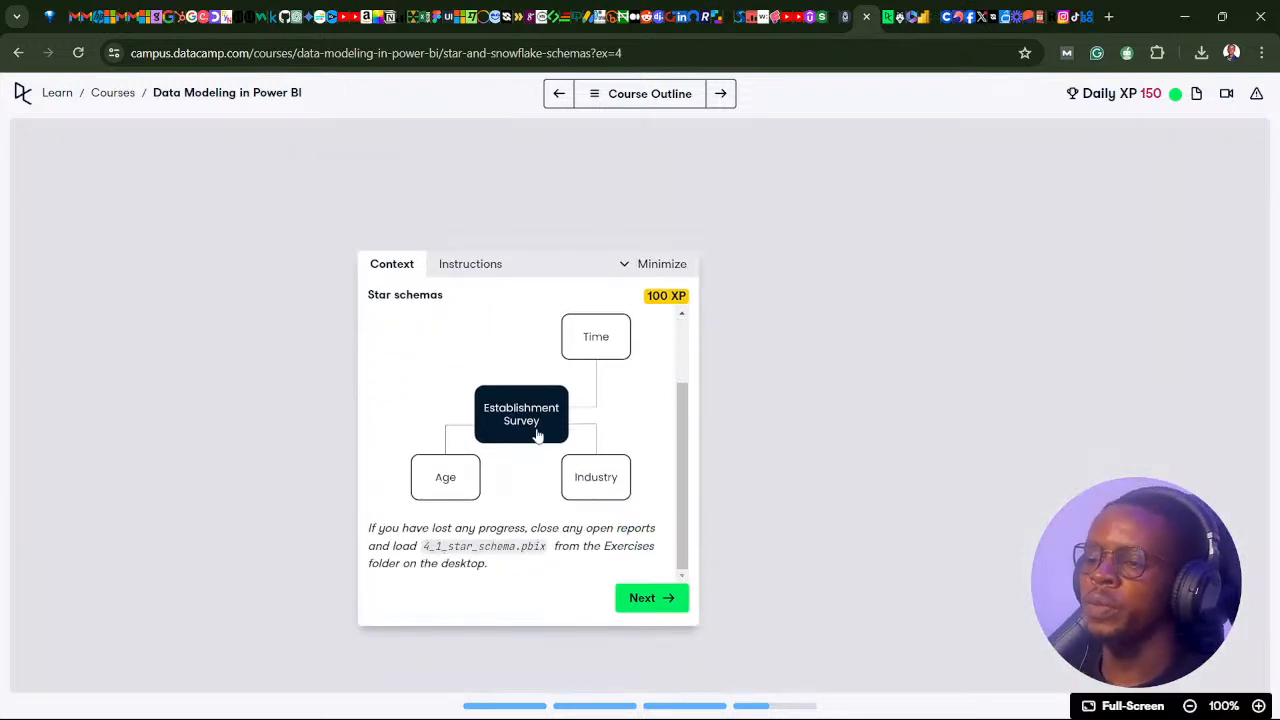
# Switch to Power BI Desktop and close the 3_1_split_dataset report.
pyautogui.moveTo(822, 692)
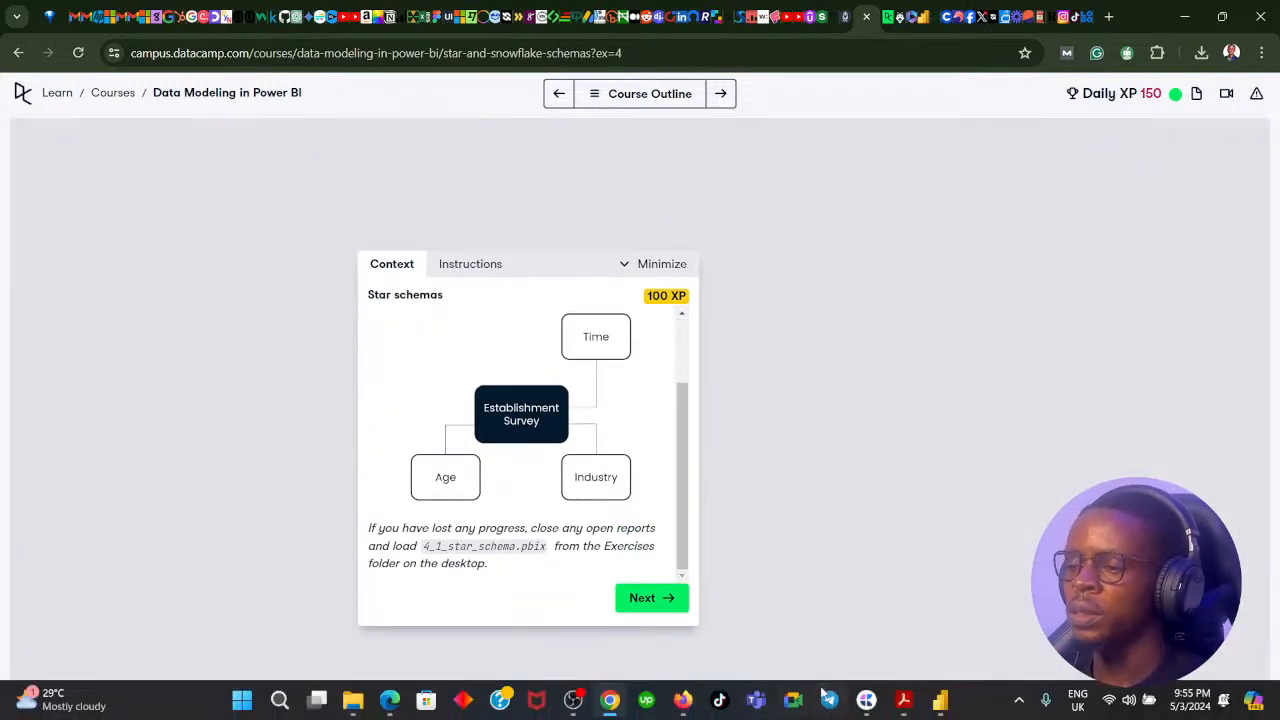
pyautogui.click(940, 708)
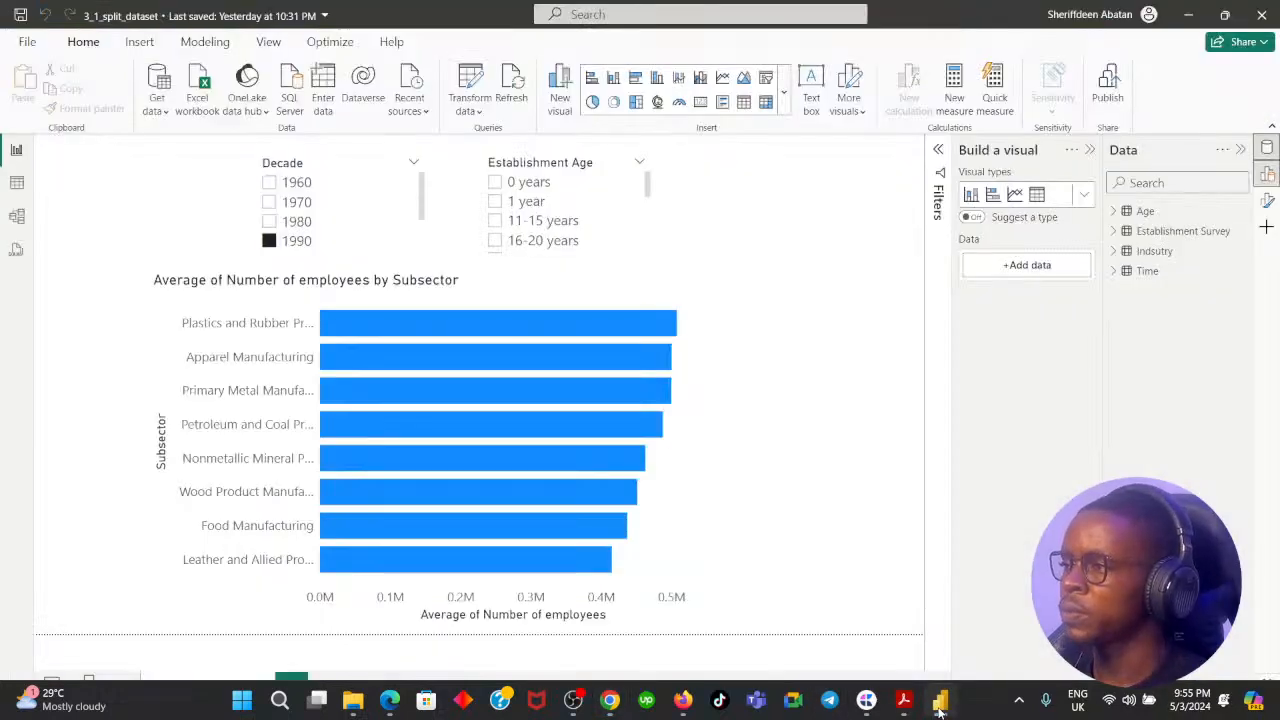
pyautogui.click(940, 708)
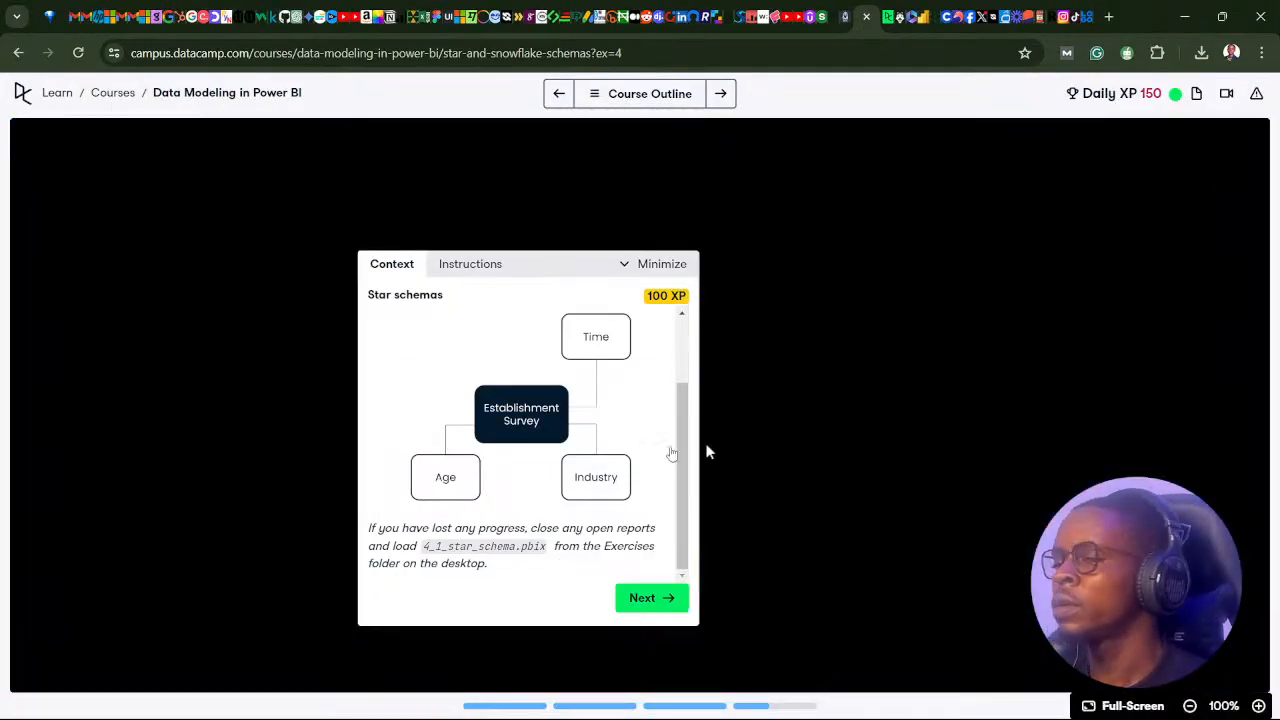
pyautogui.click(940, 708)
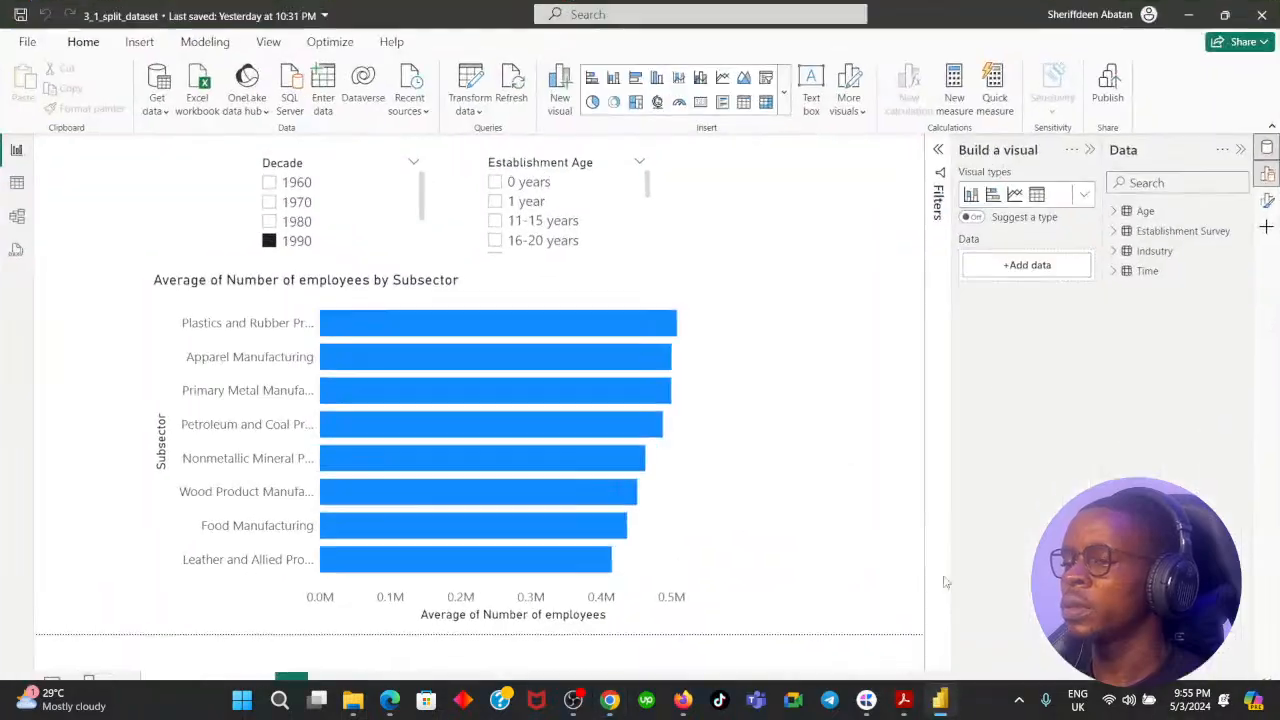
pyautogui.click(1258, 16)
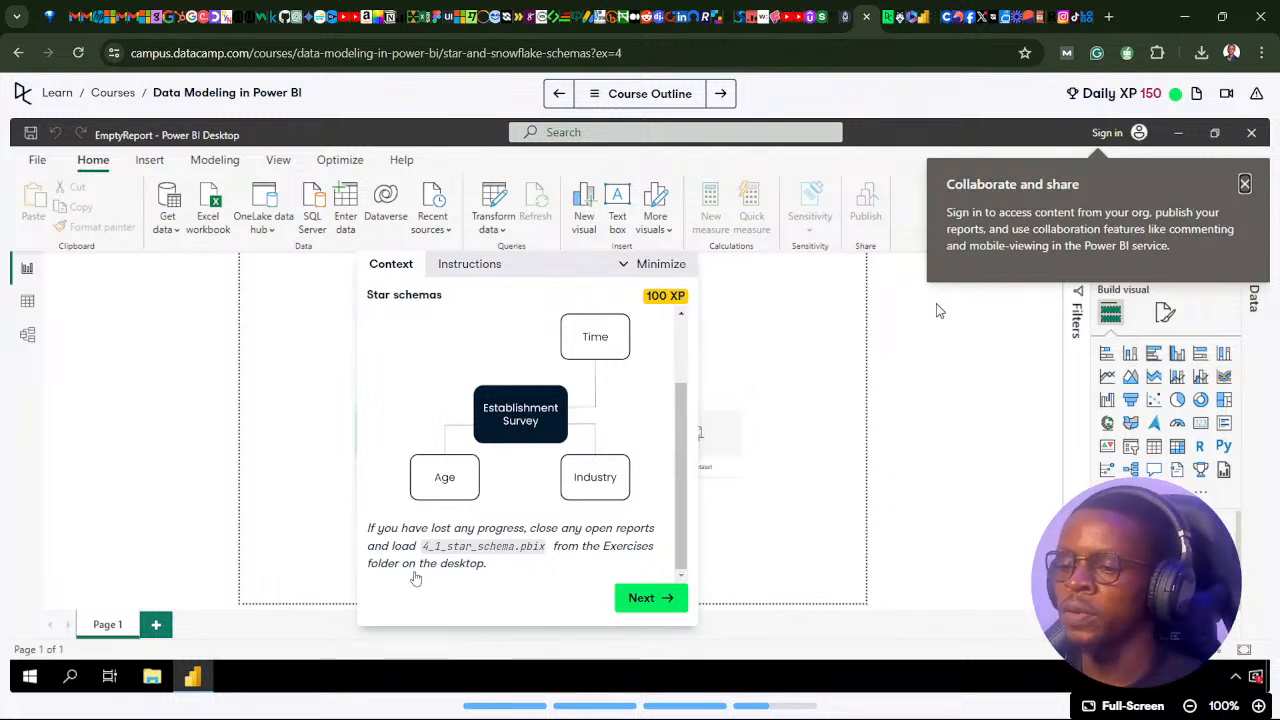
# Read the first instruction of the Star schemas exercise and switch to the 4_1_star_schema report in Power BI Desktop.
pyautogui.click(620, 609)
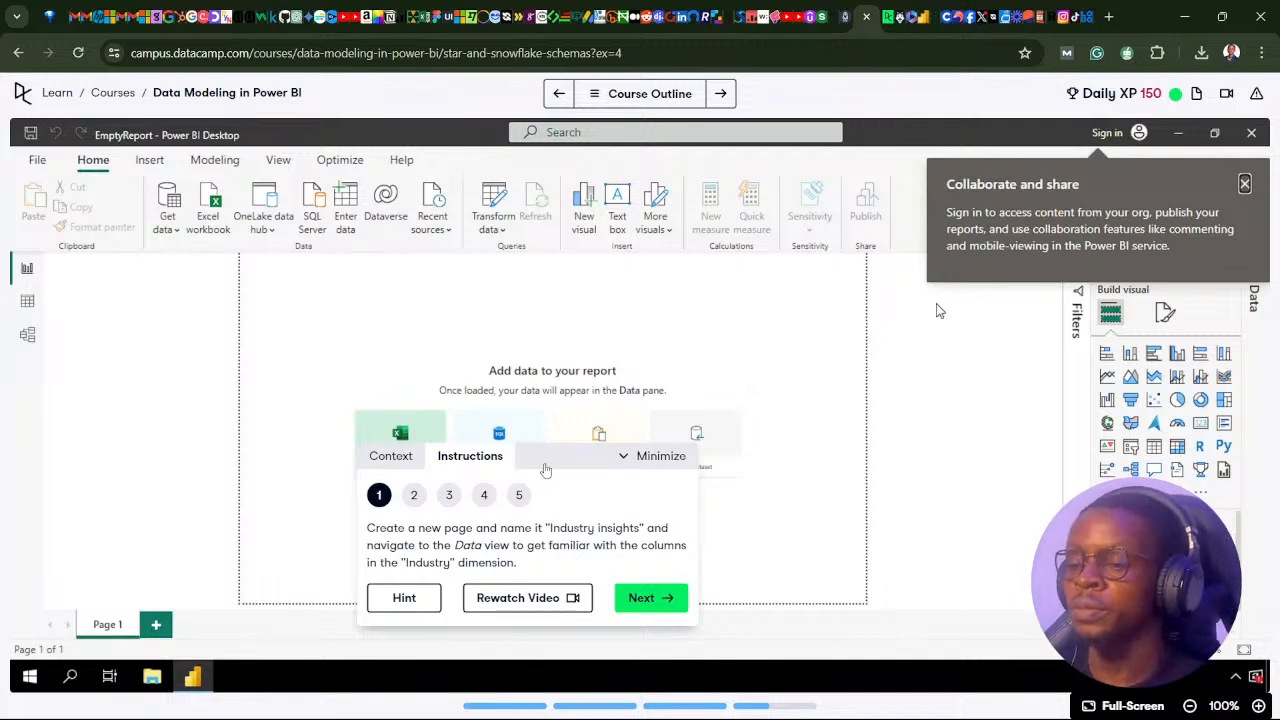
pyautogui.moveTo(858, 712)
pyautogui.click(940, 705)
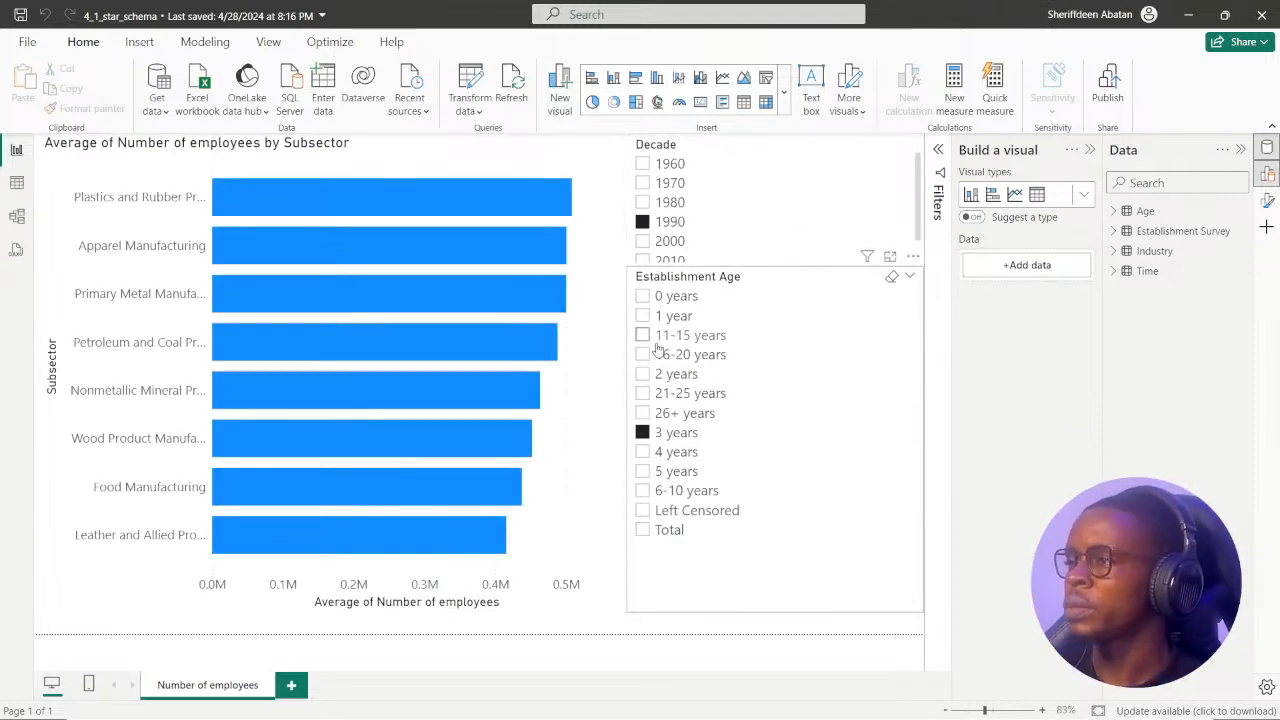
# Check the Establishment Survey, Industry, Time and Age queries in Power Query Editor and close the 4_1_star_schema report.
pyautogui.click(468, 84)
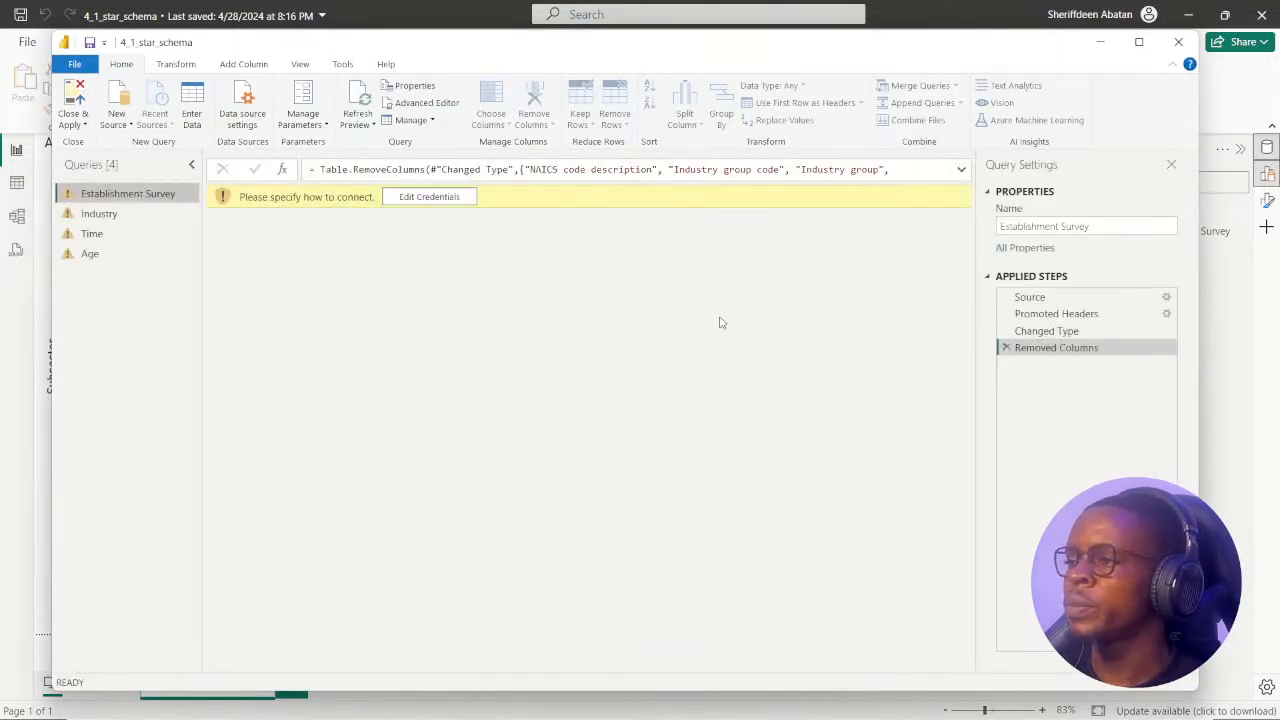
pyautogui.click(106, 215)
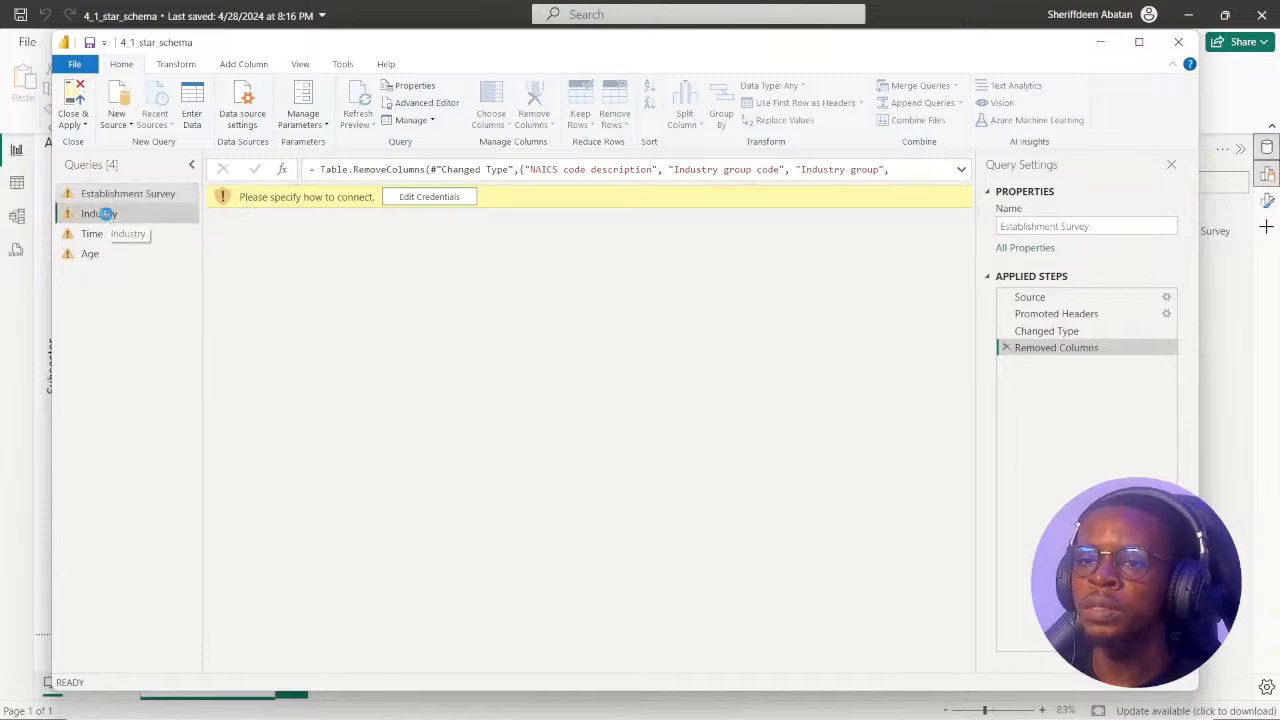
pyautogui.click(120, 234)
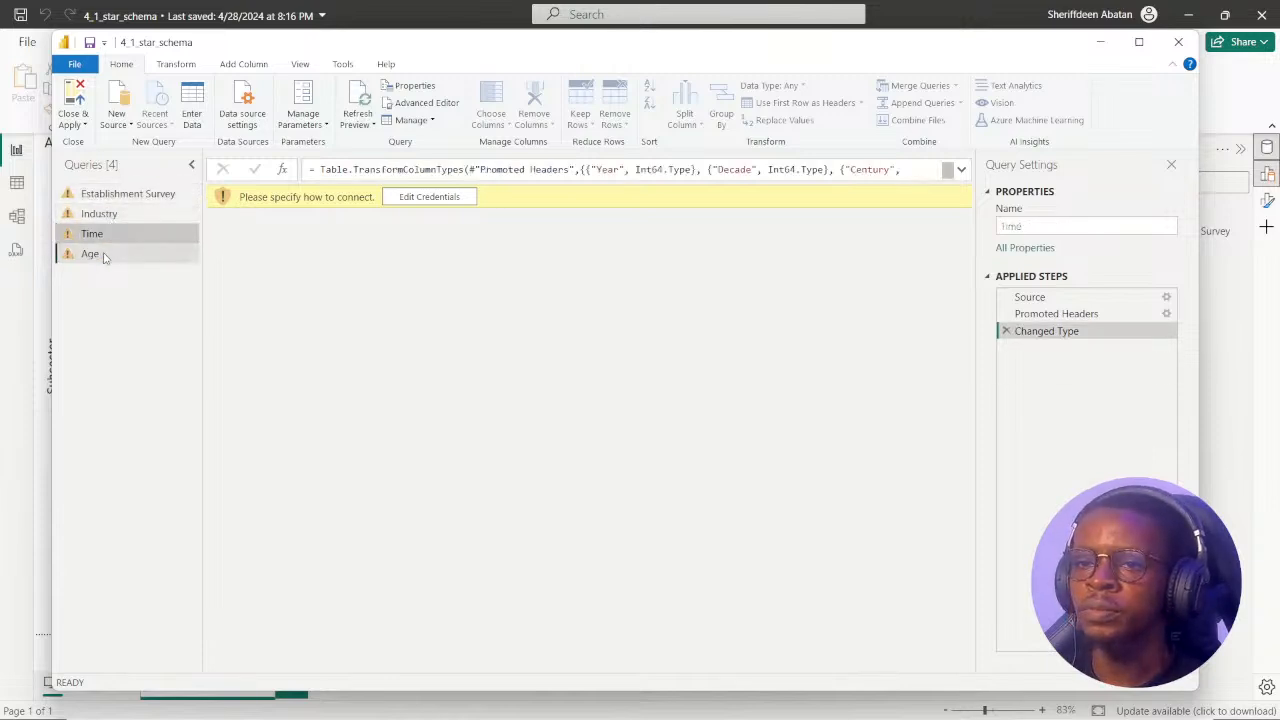
pyautogui.click(105, 253)
pyautogui.click(115, 195)
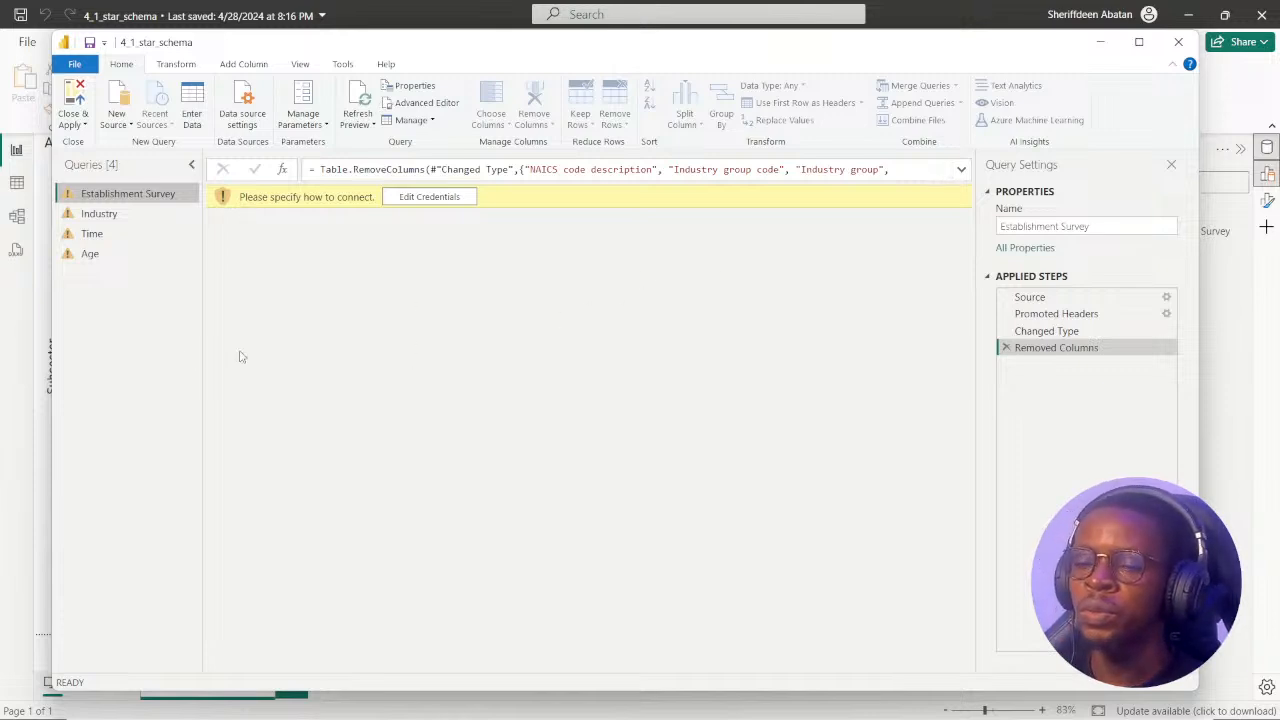
pyautogui.click(1177, 46)
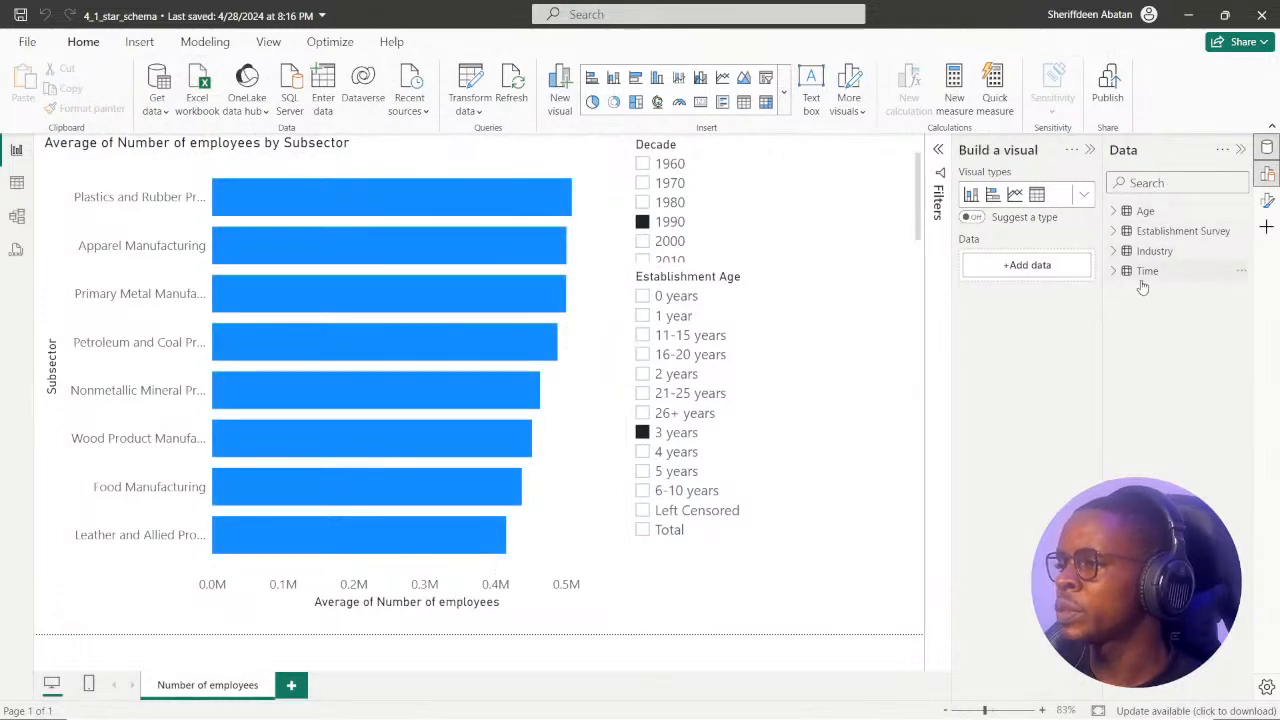
pyautogui.click(1262, 20)
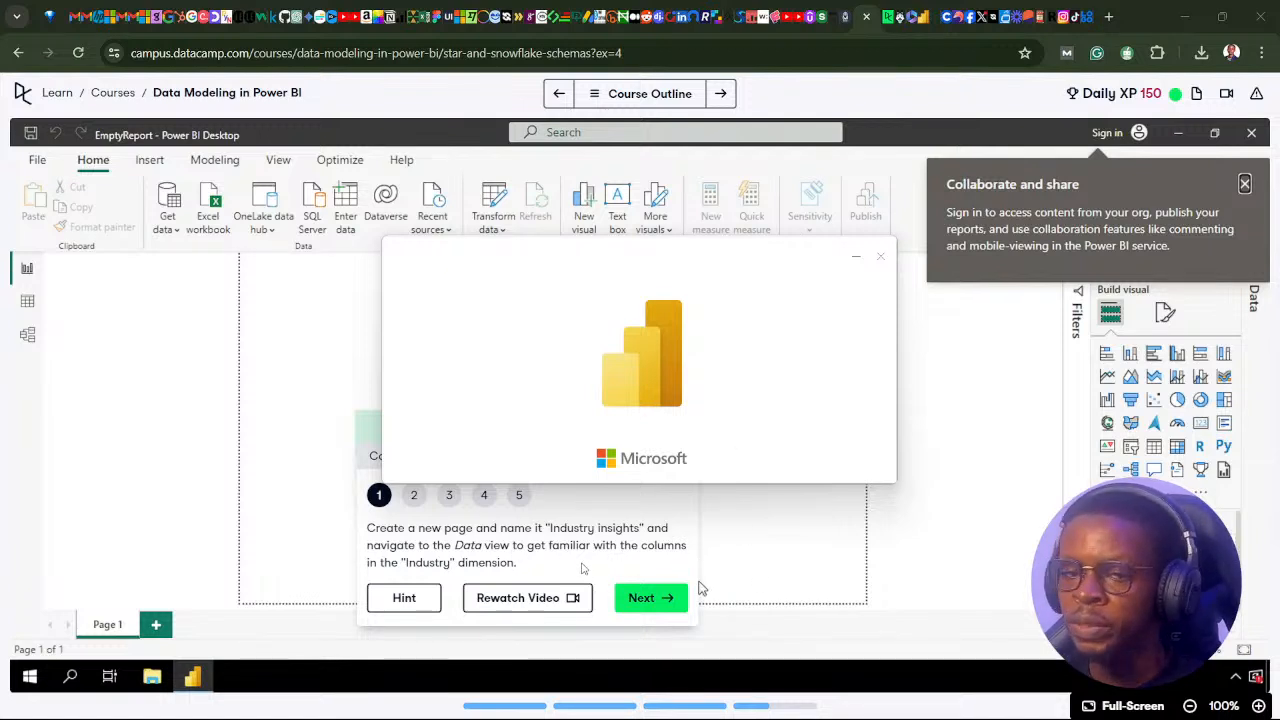
# Return to the 3_1_split_dataset report in Power BI Desktop and check that its Establishment Survey query loads in Power Query Editor.
pyautogui.moveTo(893, 698)
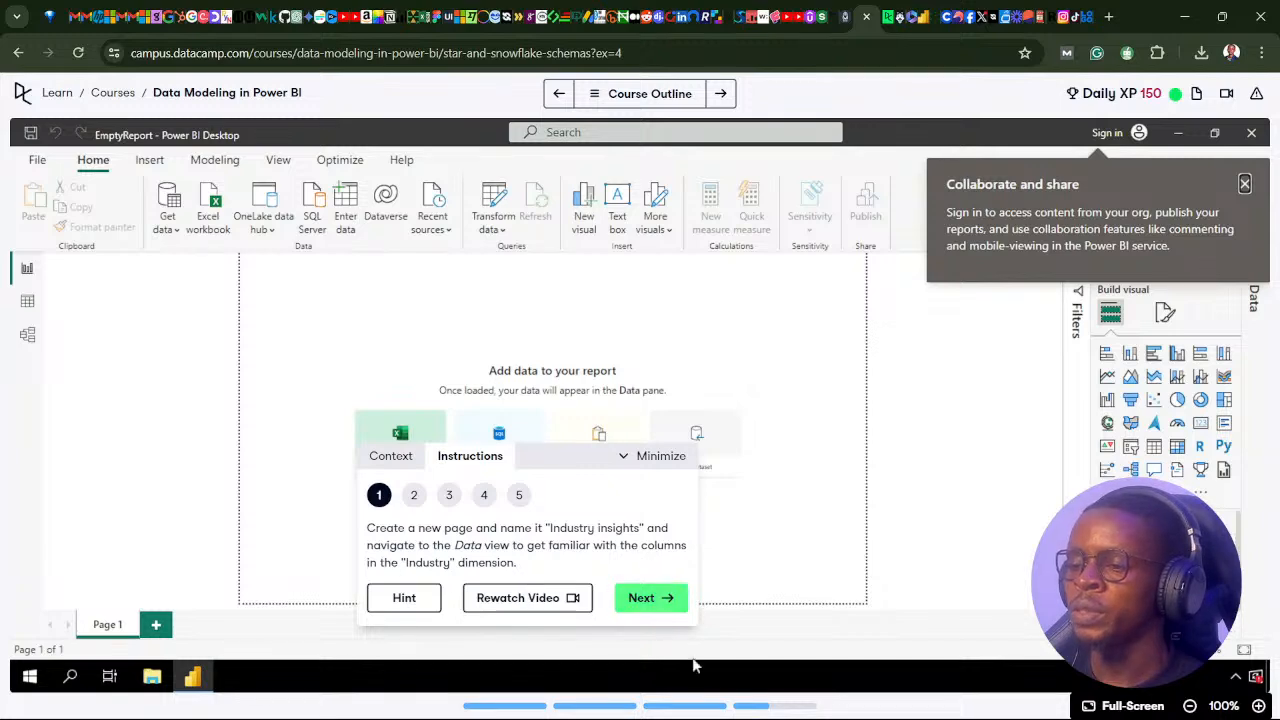
pyautogui.click(940, 700)
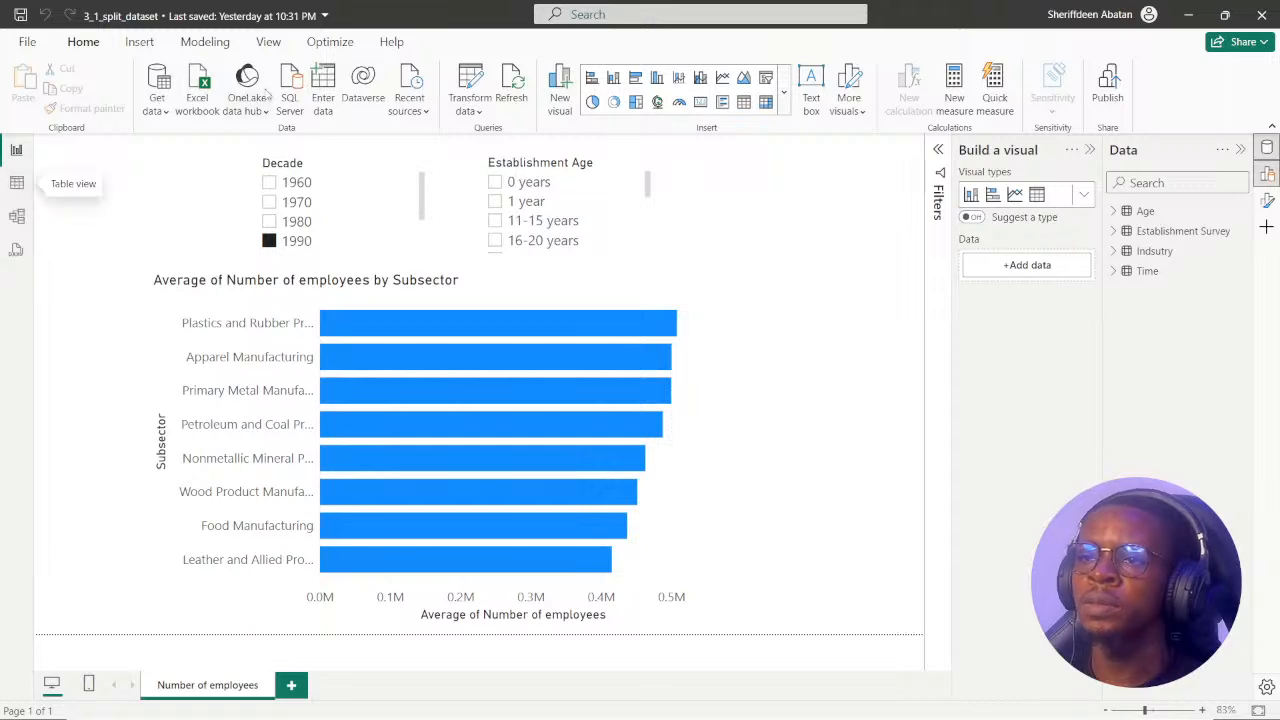
pyautogui.click(470, 82)
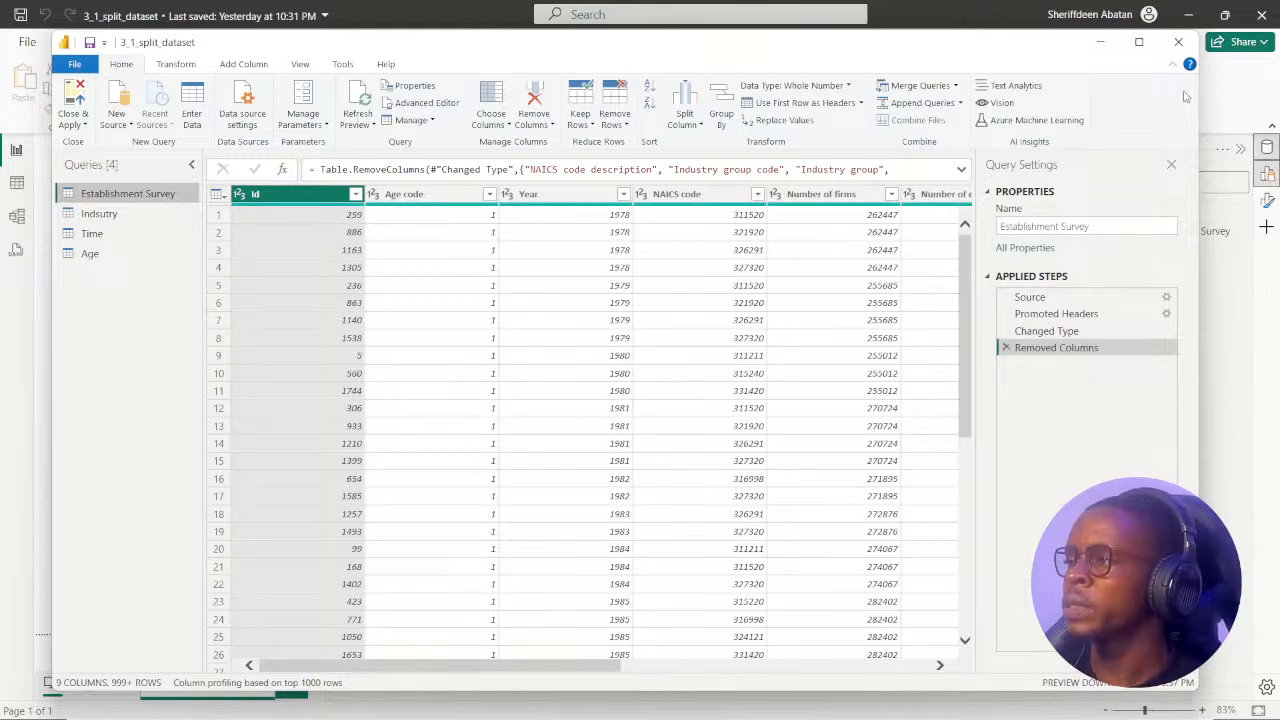
pyautogui.click(1178, 42)
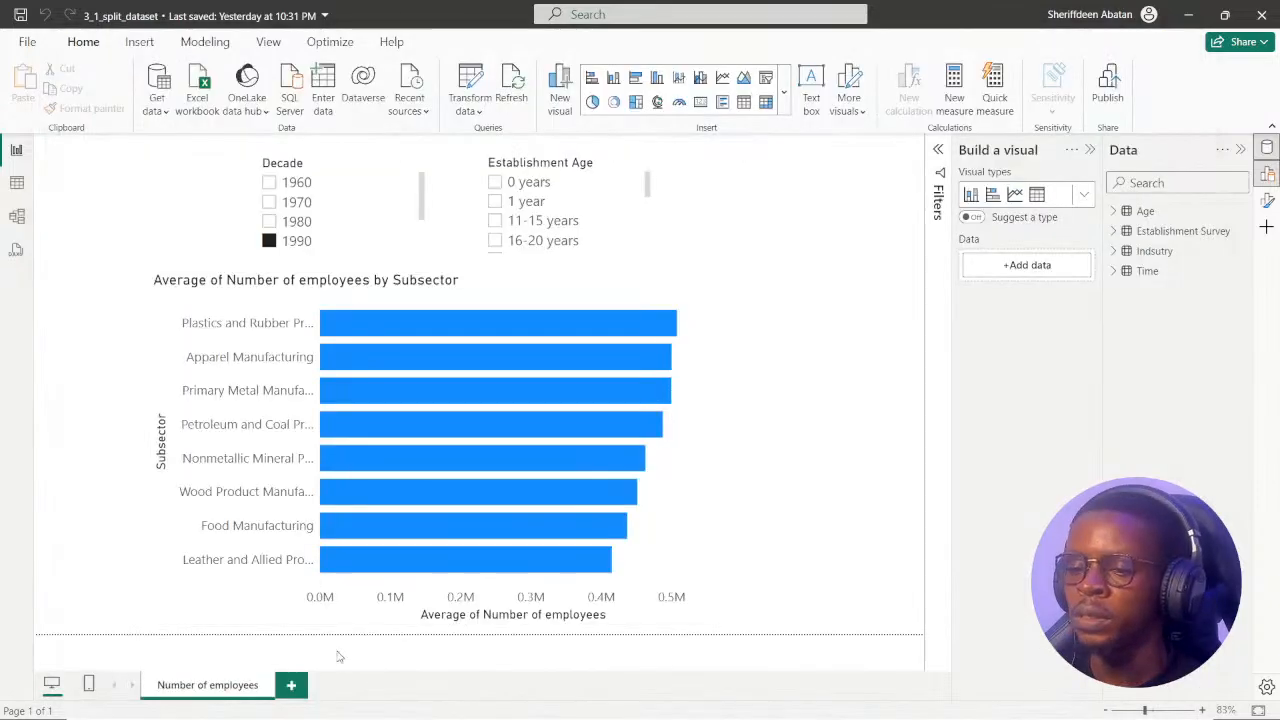
# Add a new report page and name it "Industry Insights".
pyautogui.click(292, 687)
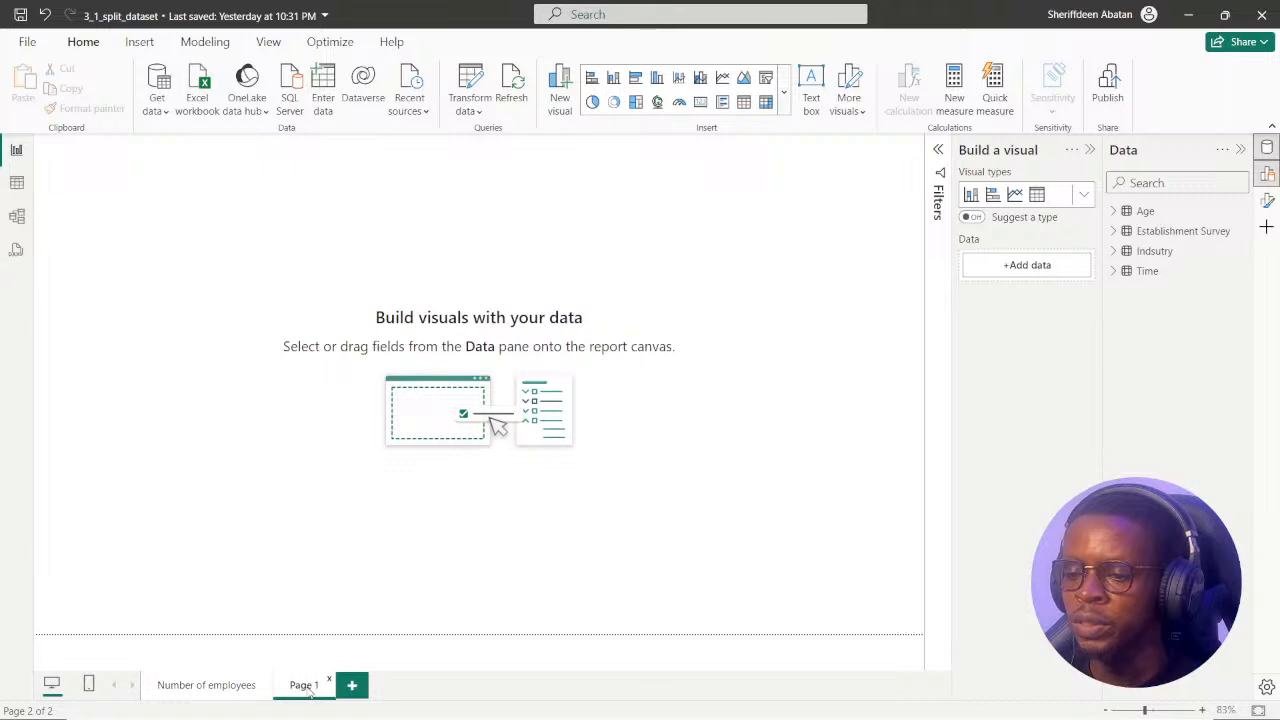
pyautogui.doubleClick(305, 686)
pyautogui.press('BackSpace')
pyautogui.write('Ind')
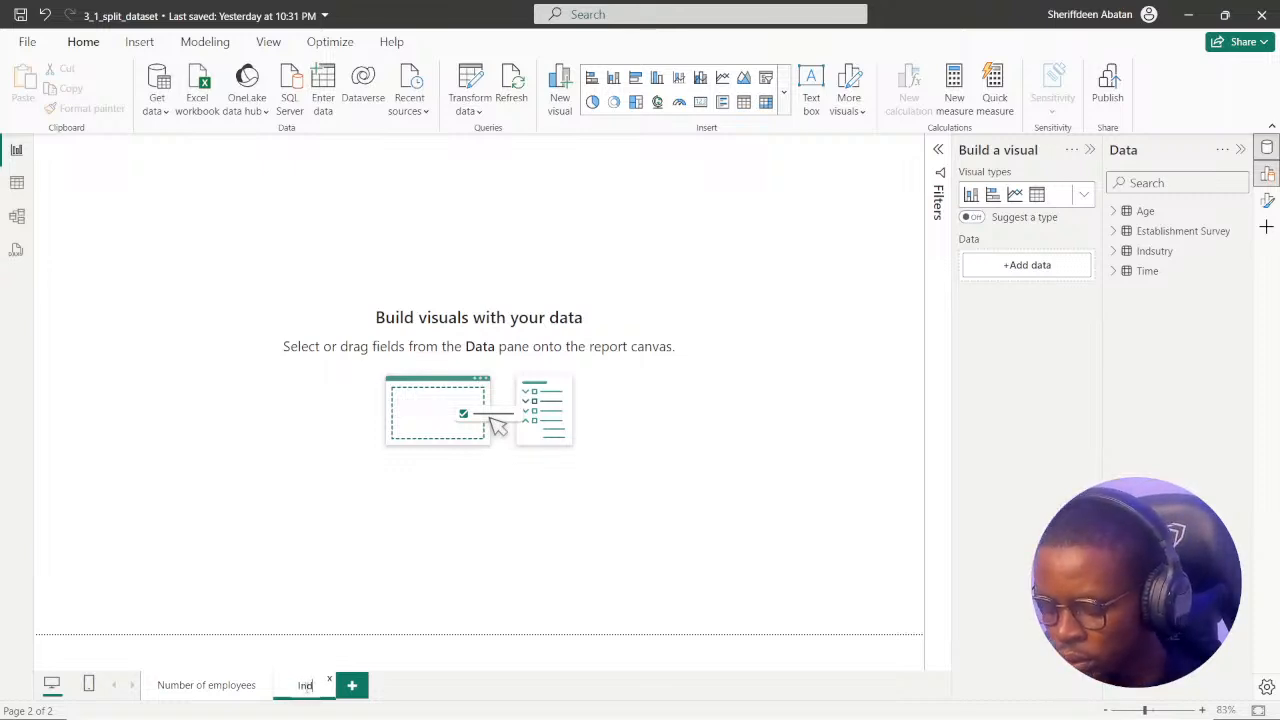
pyautogui.write('ustry')
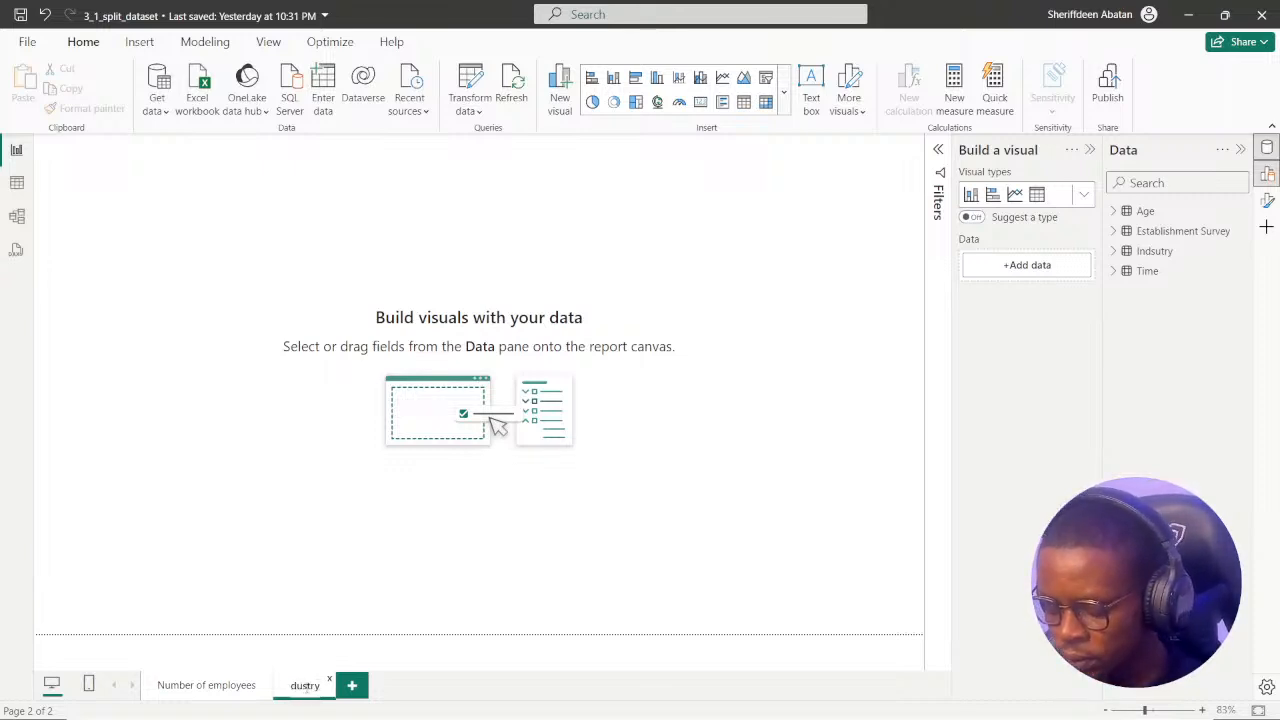
pyautogui.write(' Insights')
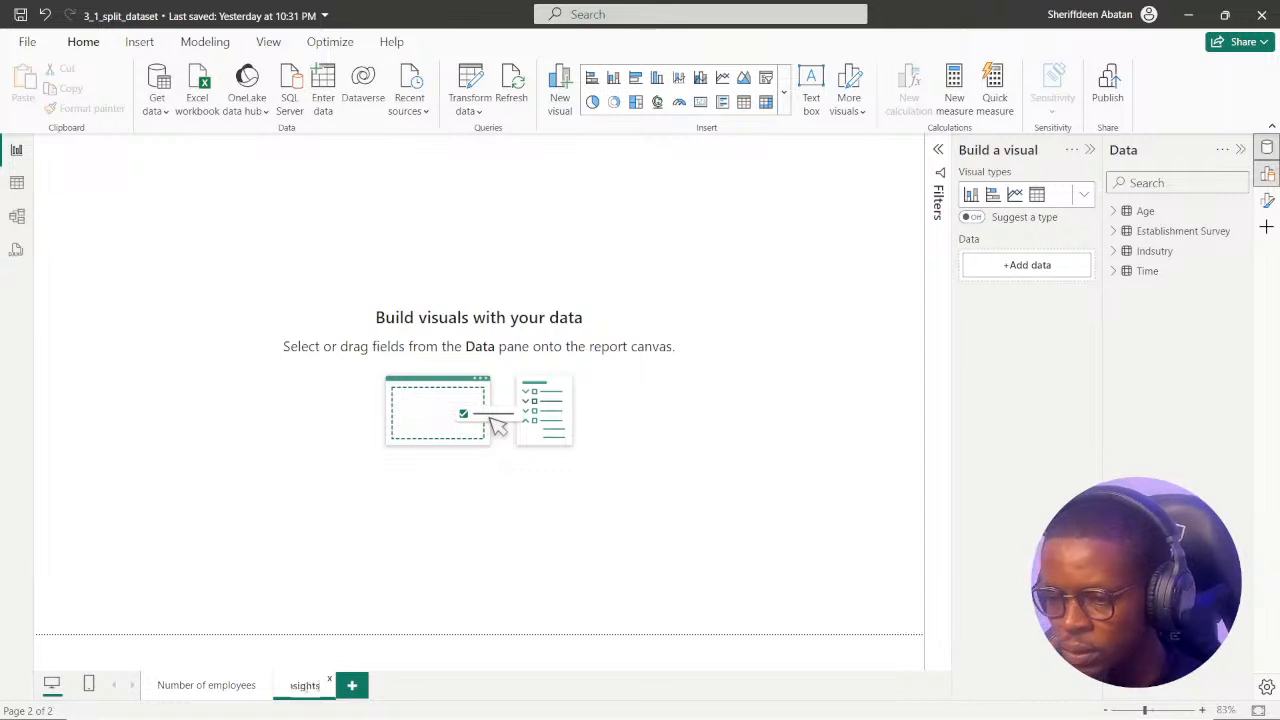
pyautogui.press('Return')
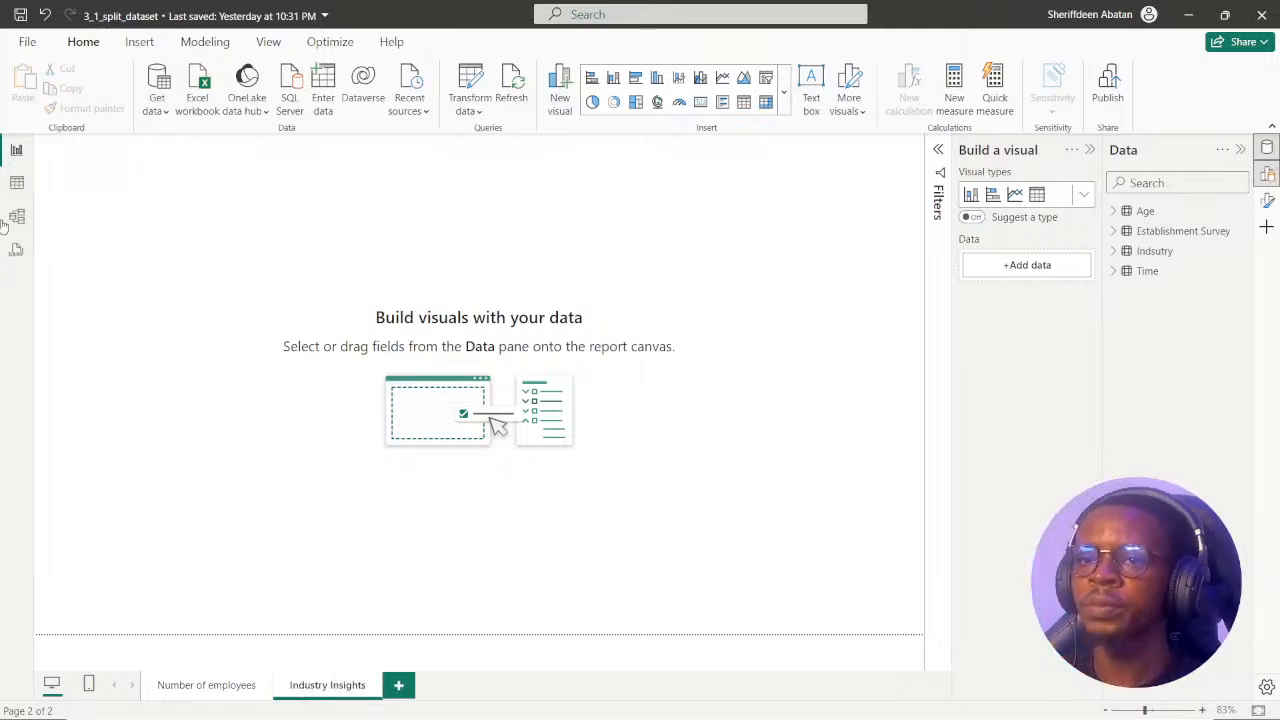
# Look at the Age table's data, then examine the table relationships in Model view with the Data and Properties panes collapsed.
pyautogui.click(16, 182)
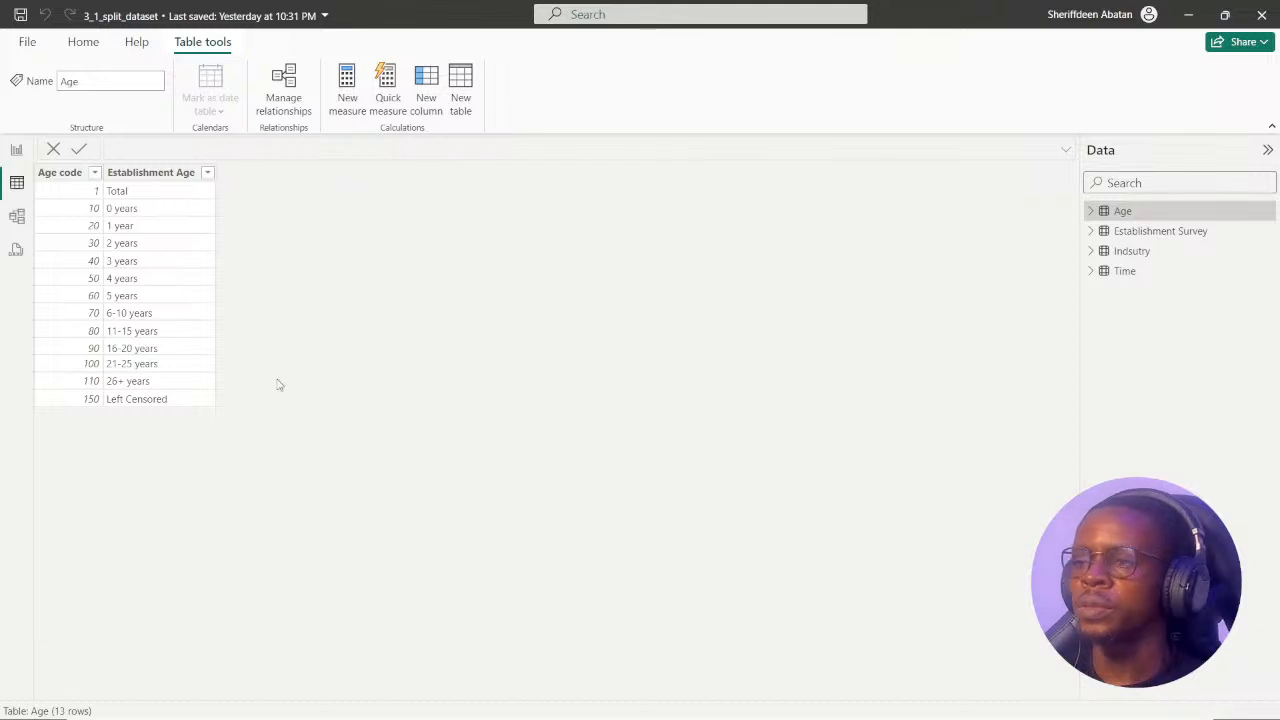
pyautogui.click(15, 216)
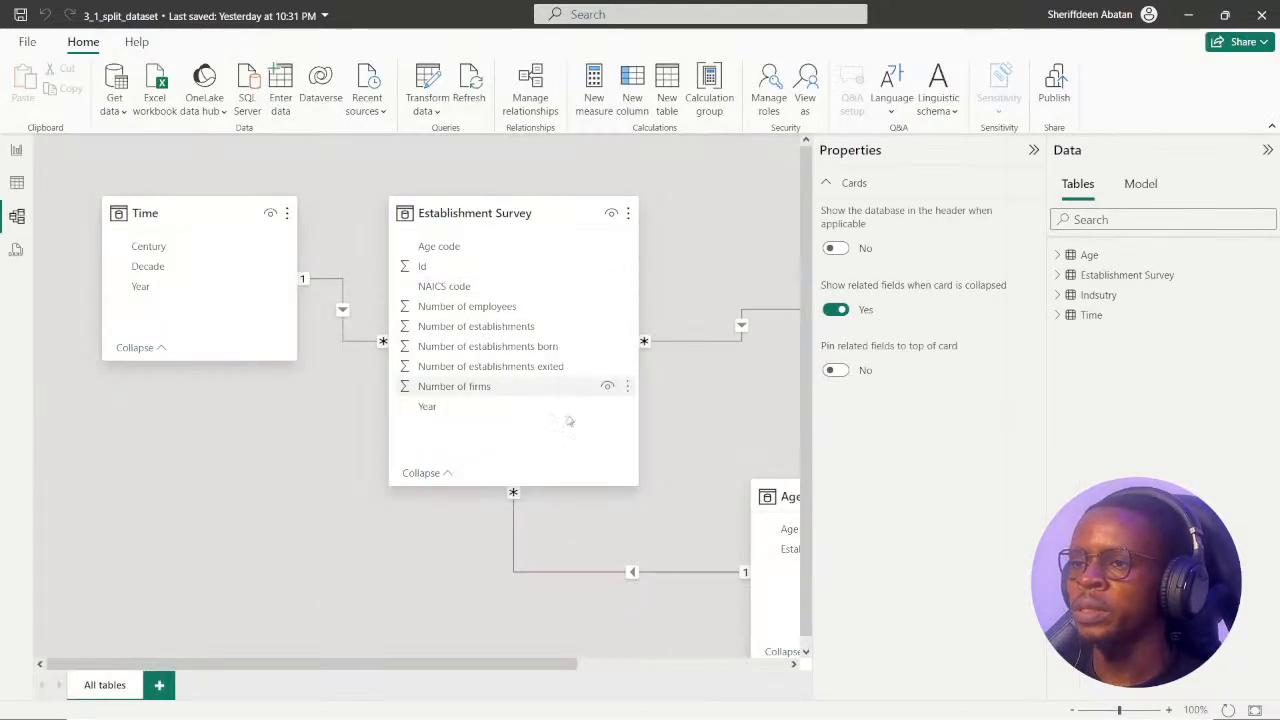
pyautogui.click(1268, 150)
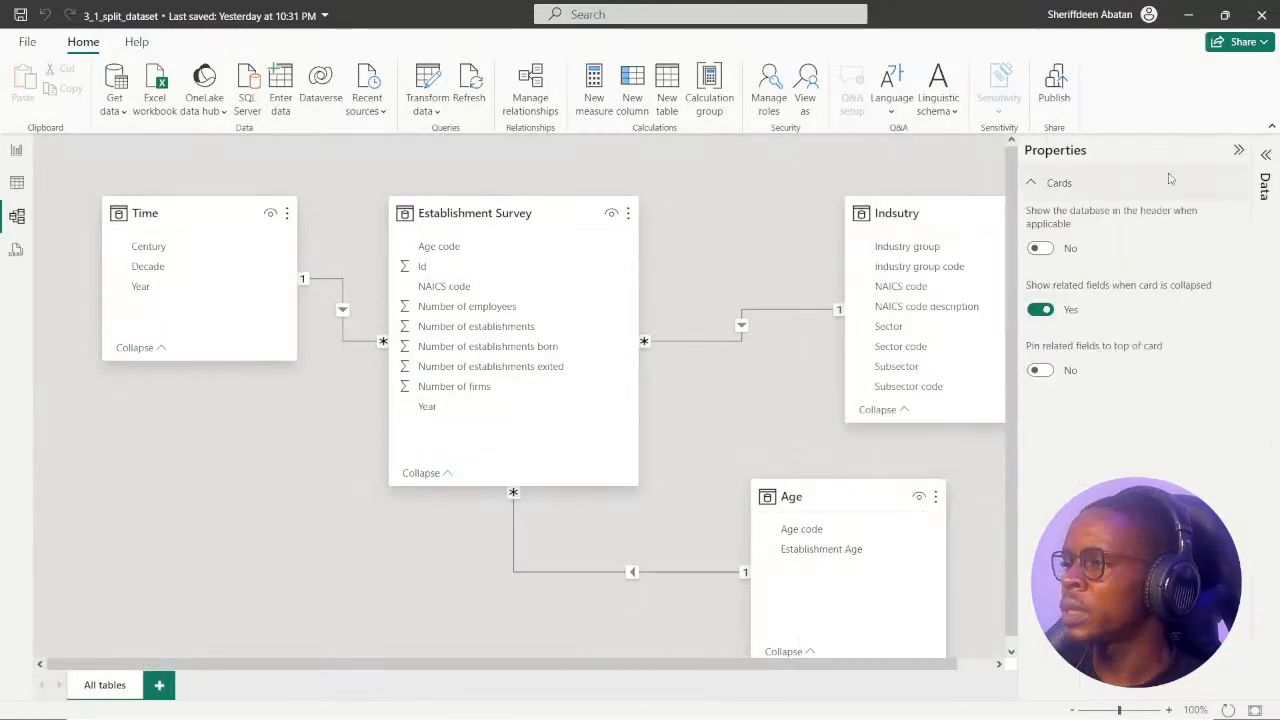
pyautogui.click(1238, 152)
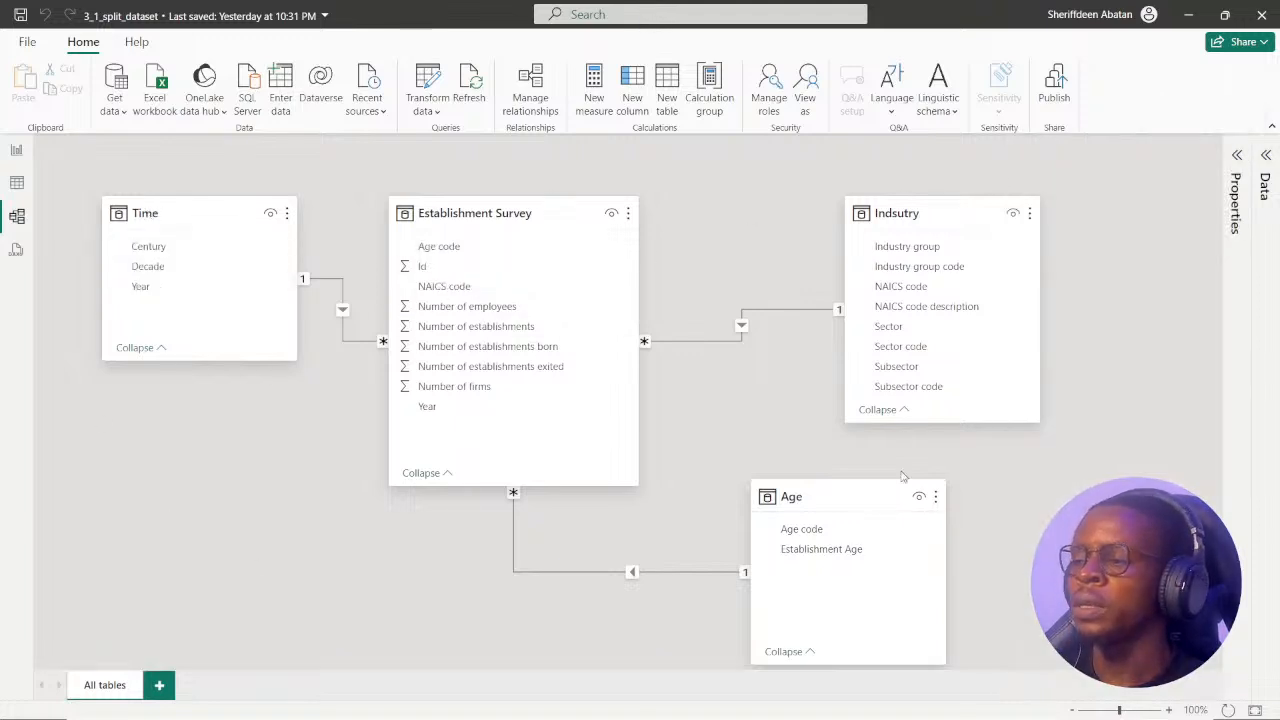
# Move the Age table beneath the Establishment Survey table in the model diagram, then reread the DataCamp exercise's first instruction in Chrome.
pyautogui.moveTo(777, 512); pyautogui.dragTo(576, 563)
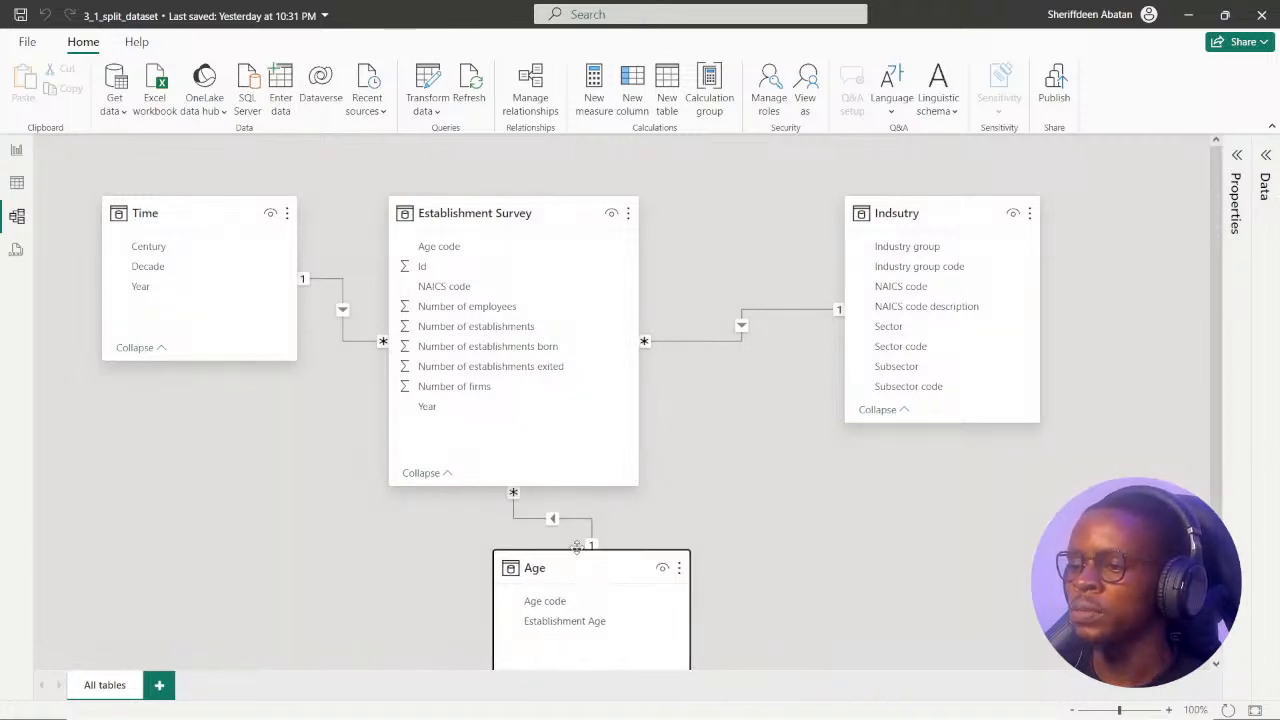
pyautogui.moveTo(575, 717)
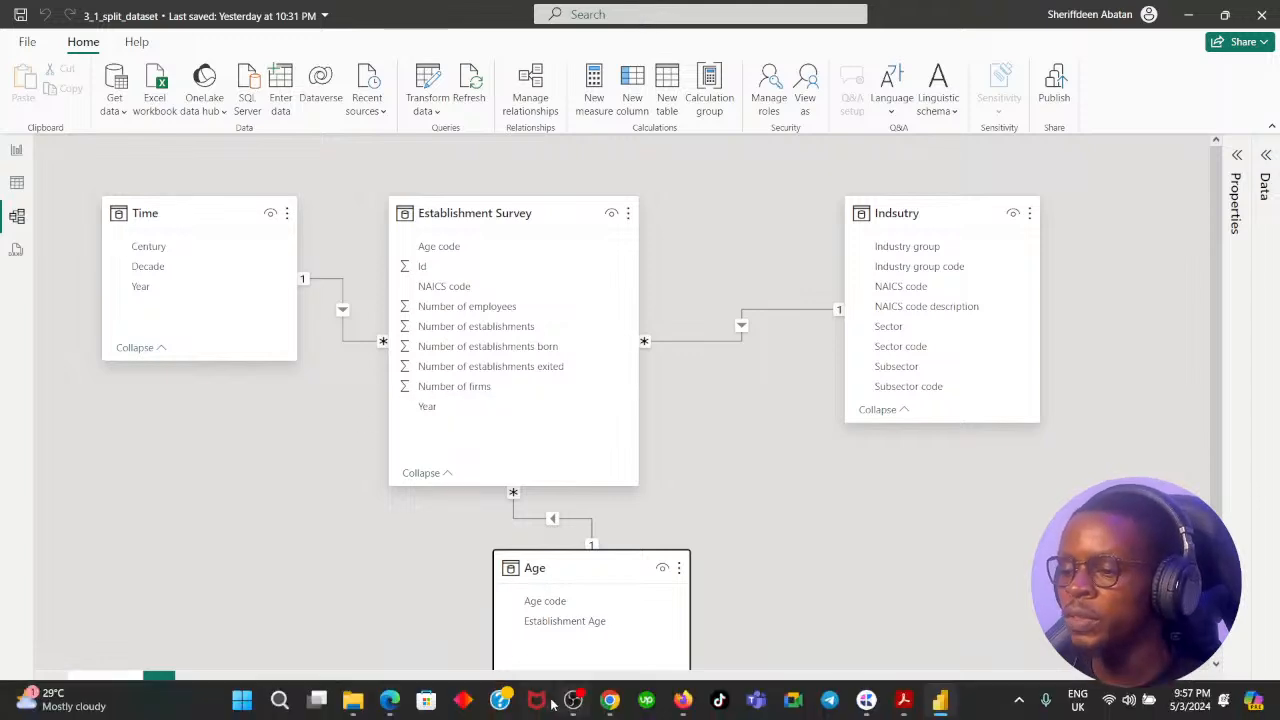
pyautogui.click(609, 701)
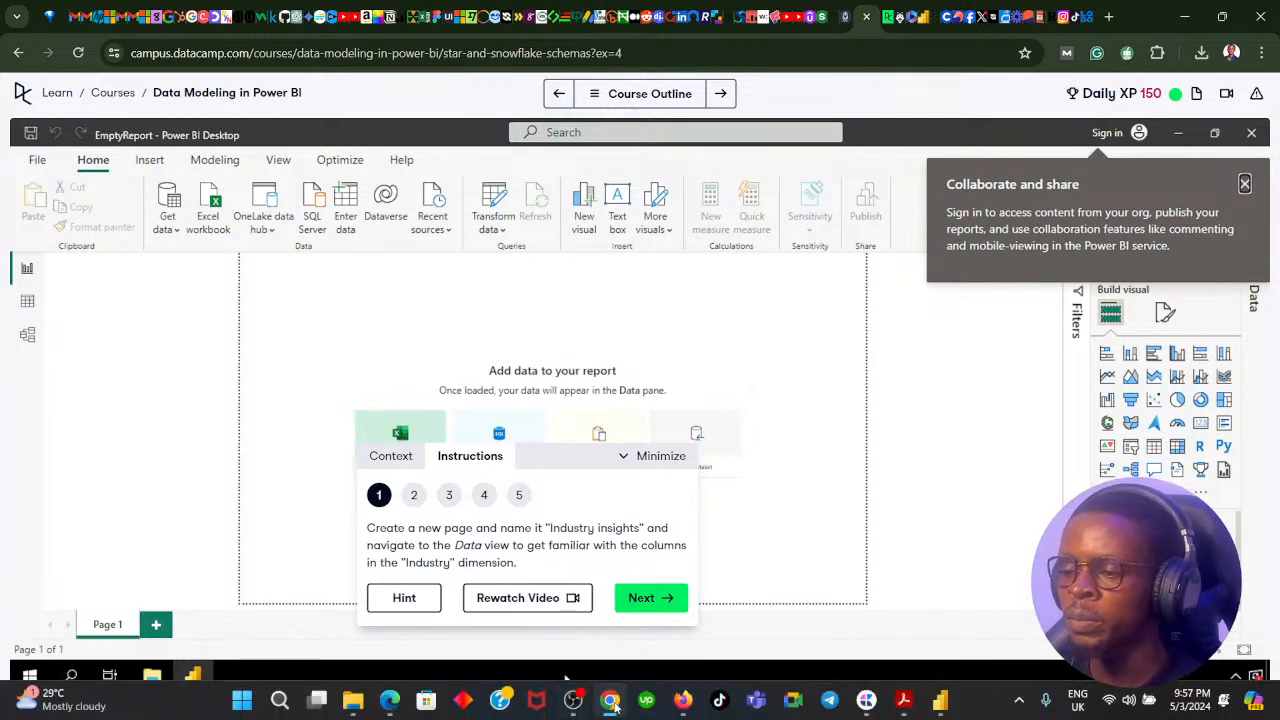
pyautogui.click(611, 702)
# Examine all the columns of the Indsutry table in Power BI Desktop's Table view.
pyautogui.click(16, 182)
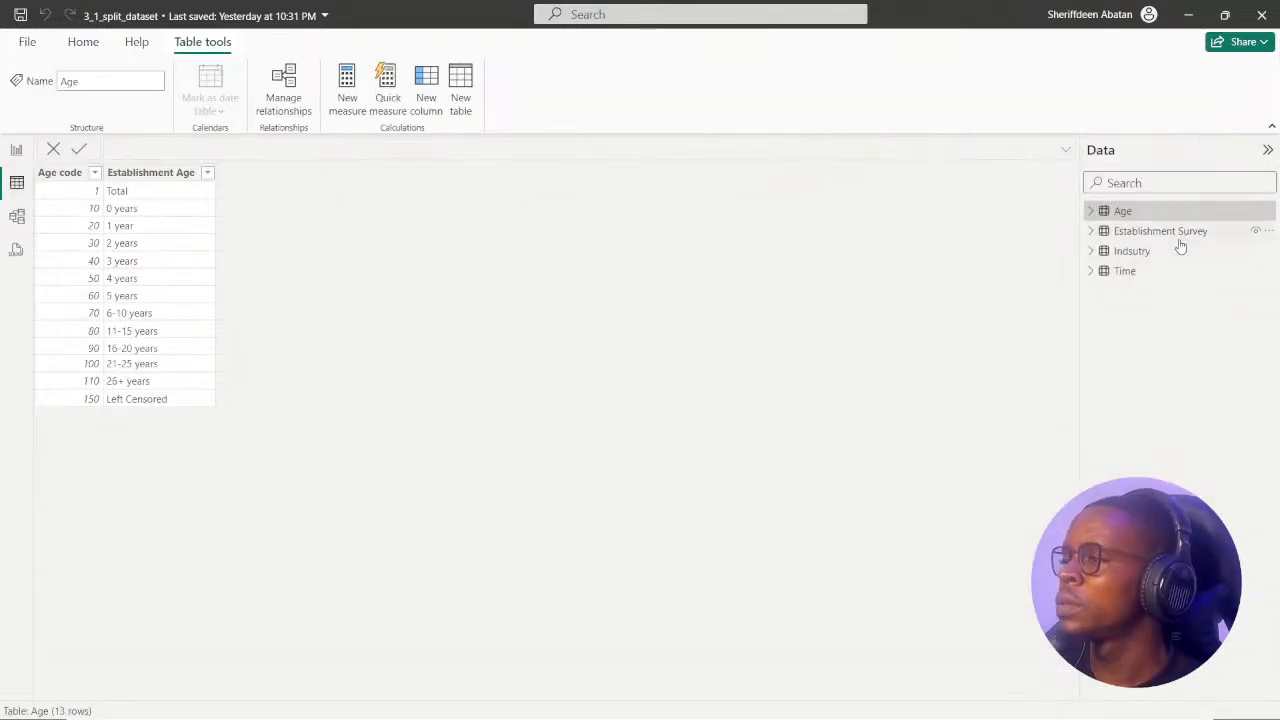
pyautogui.click(1133, 252)
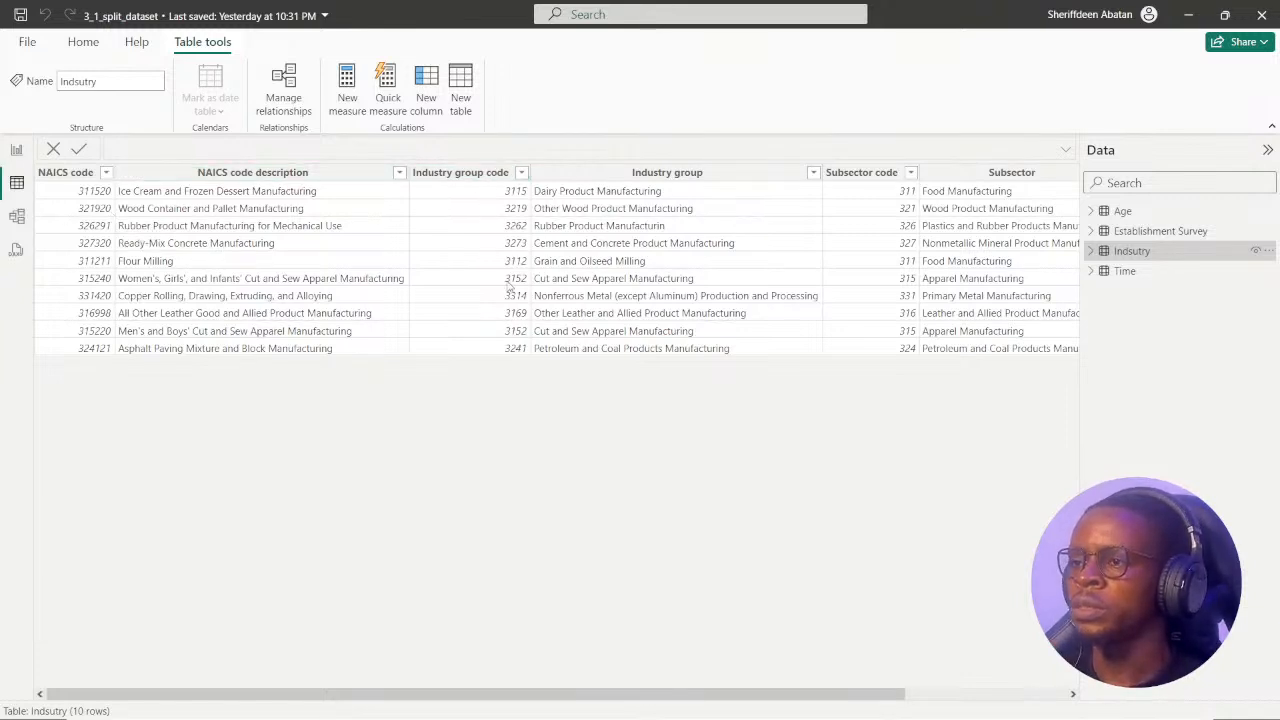
pyautogui.moveTo(396, 693); pyautogui.dragTo(564, 693)
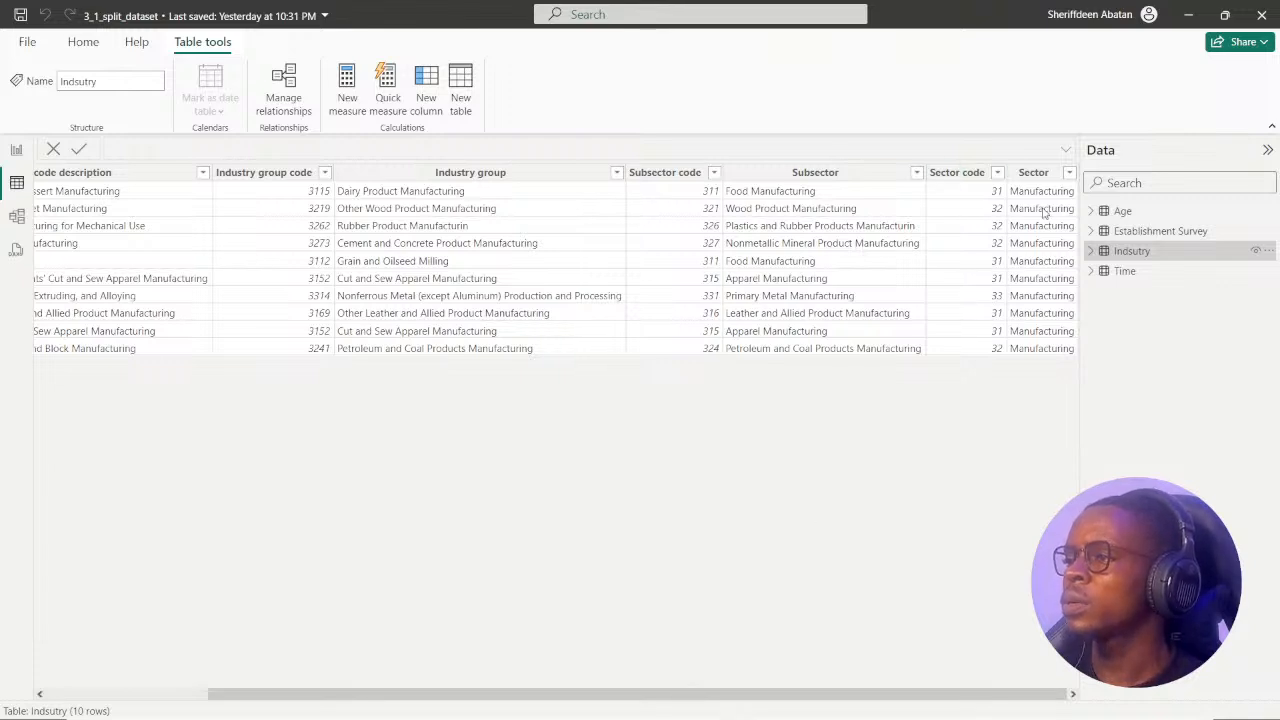
pyautogui.moveTo(712, 695); pyautogui.dragTo(306, 674)
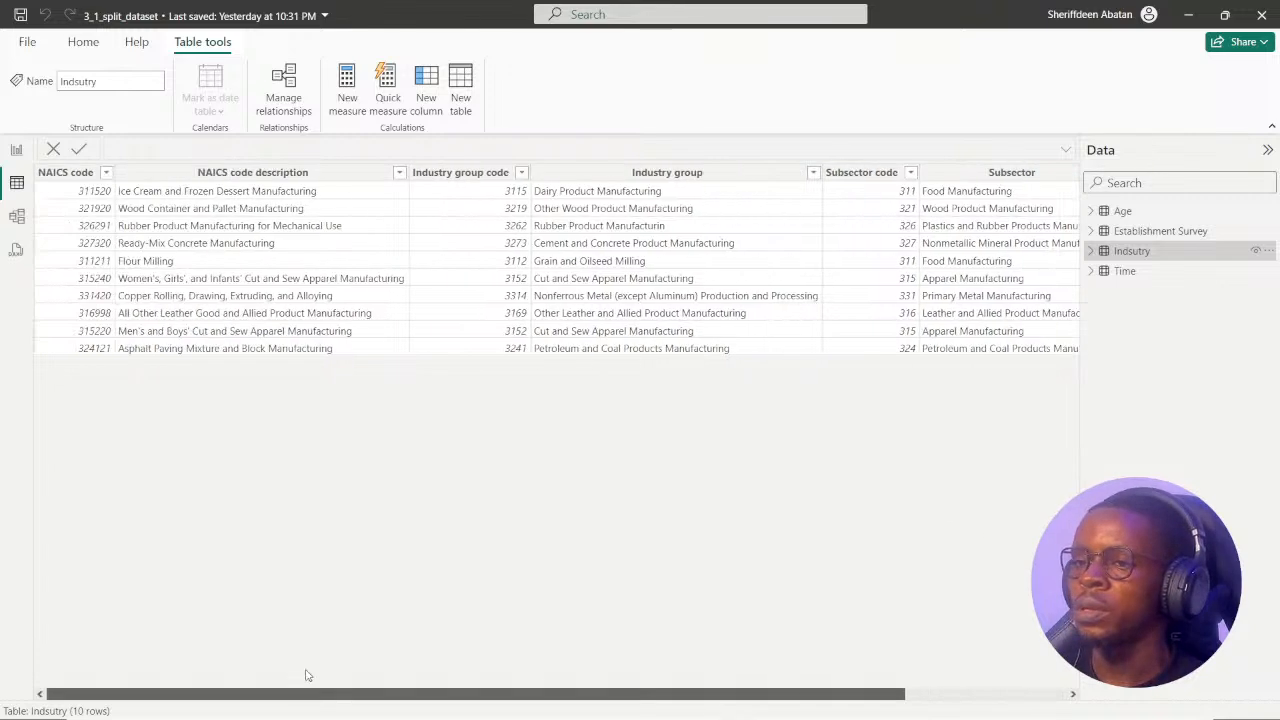
# Return to the Industry Insights report page, read the exercise's second instruction in Chrome, and add an empty table visual.
pyautogui.click(16, 151)
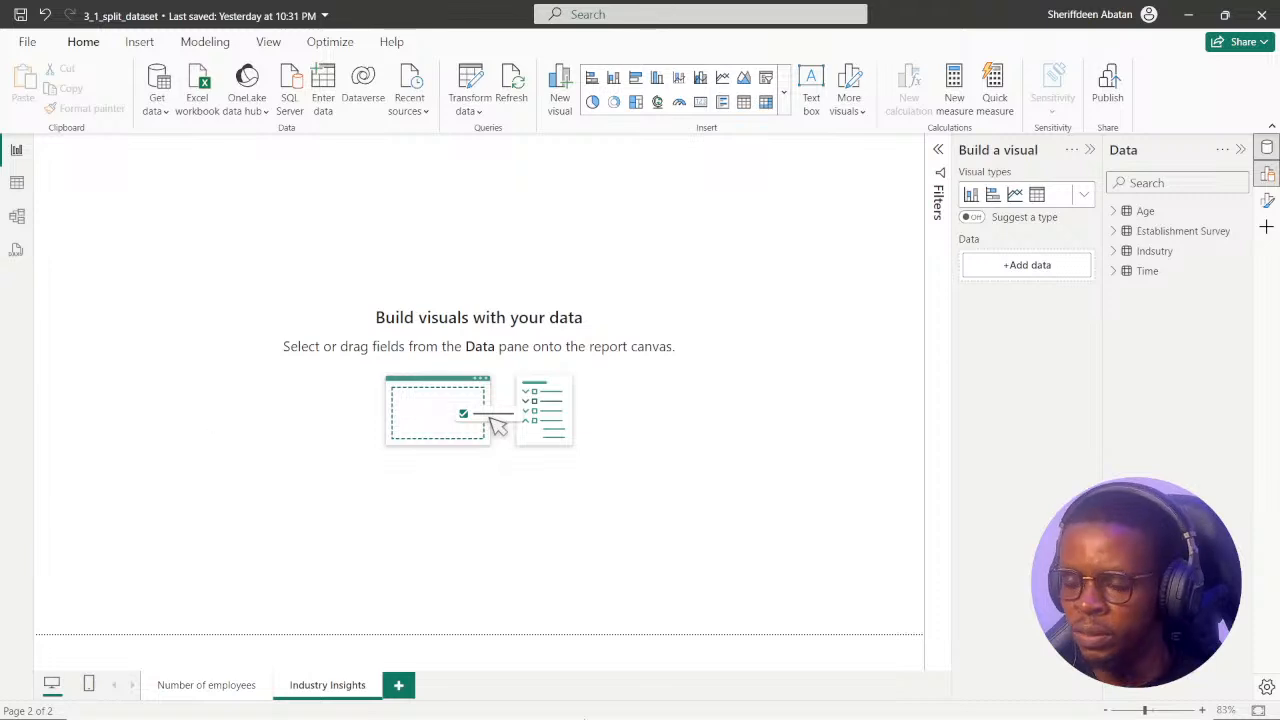
pyautogui.click(609, 701)
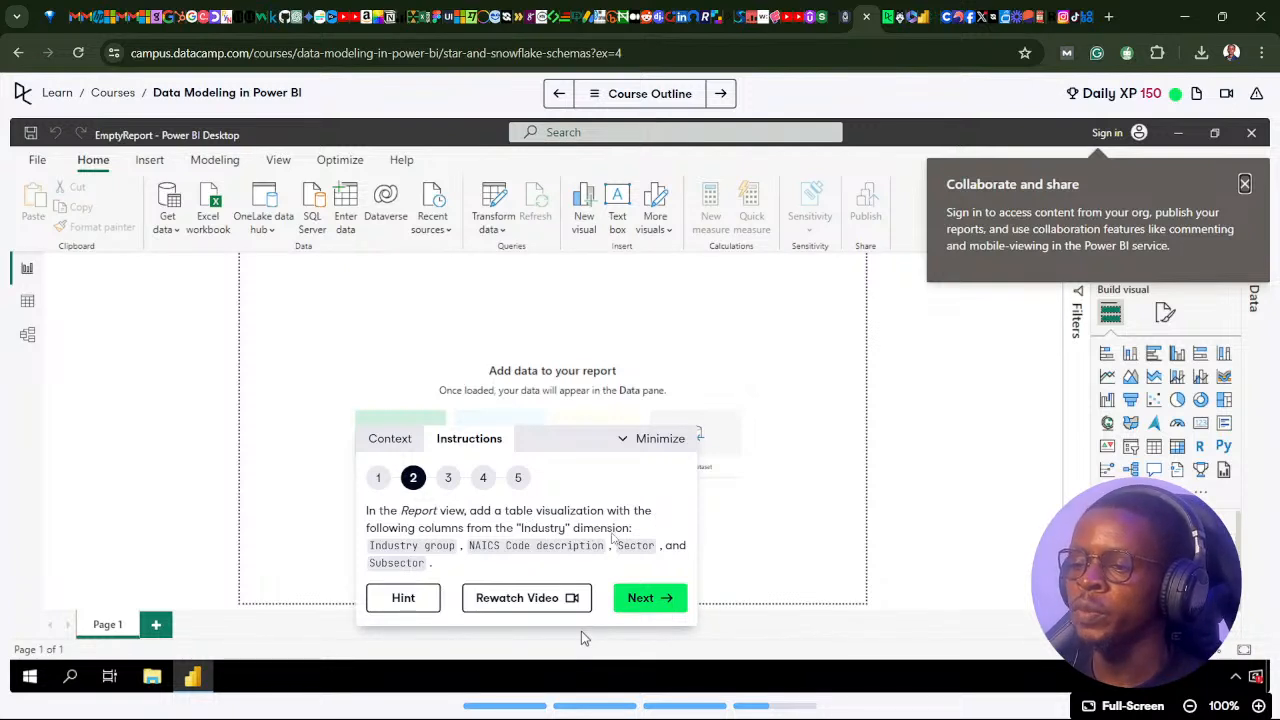
pyautogui.click(608, 700)
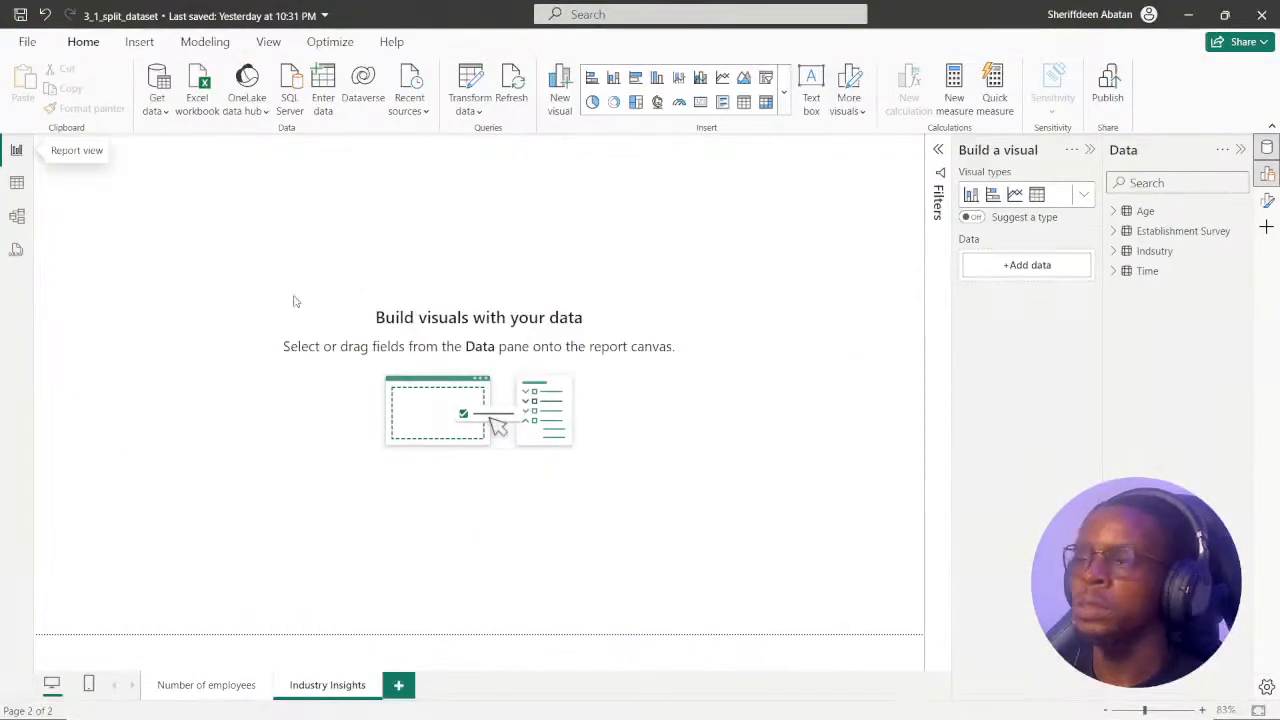
pyautogui.click(1037, 196)
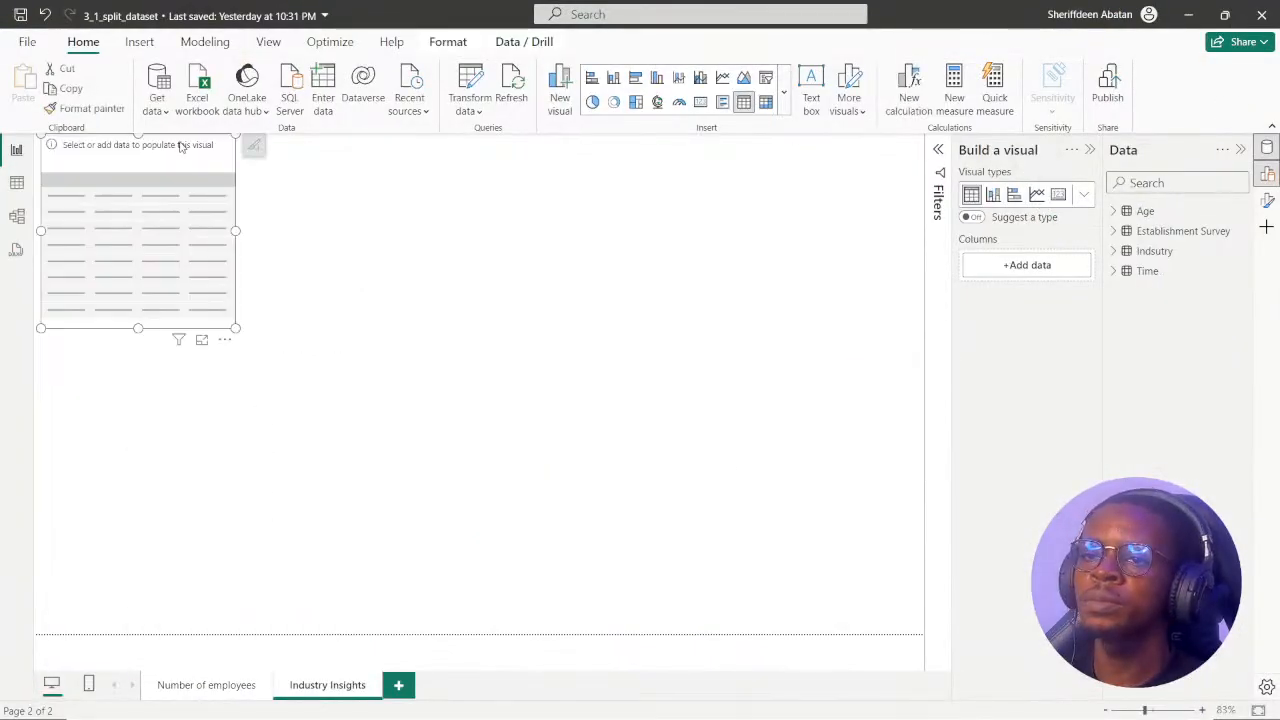
# Move the empty table visual in from the page corner and make it wider and taller.
pyautogui.moveTo(181, 146); pyautogui.dragTo(363, 240)
pyautogui.moveTo(436, 427); pyautogui.dragTo(660, 484)
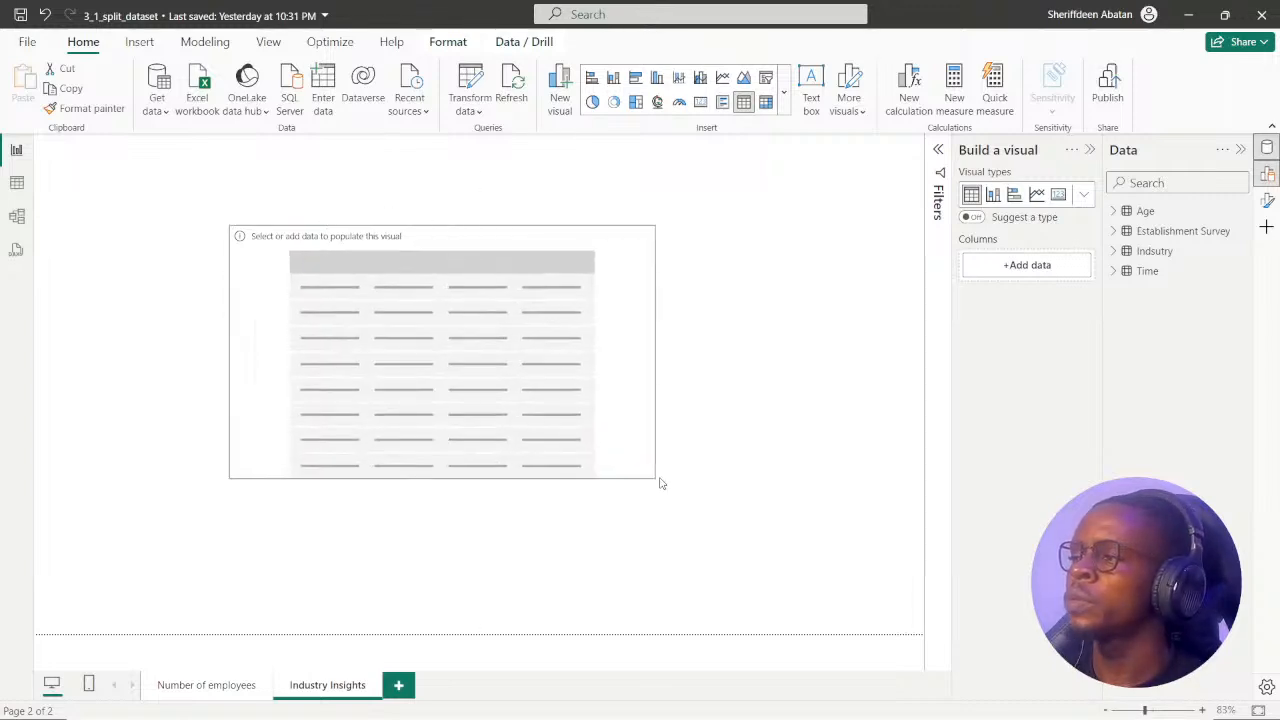
pyautogui.moveTo(398, 232); pyautogui.dragTo(339, 209)
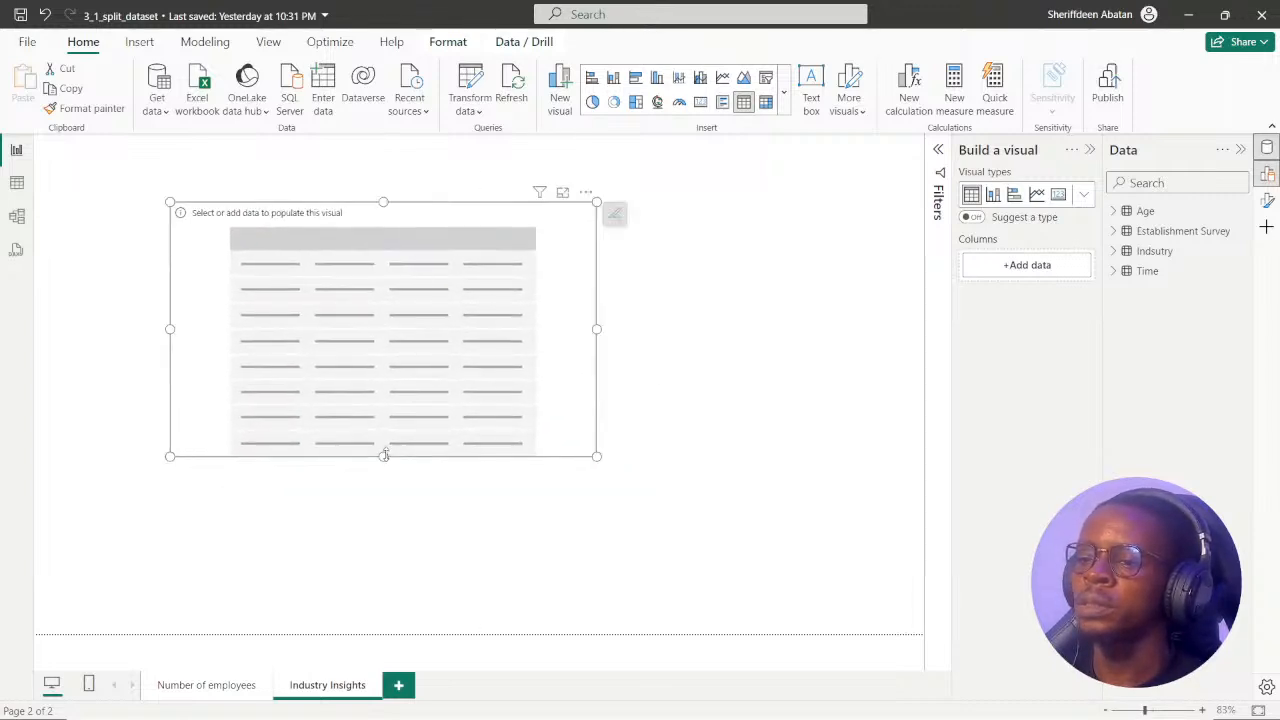
pyautogui.moveTo(384, 455); pyautogui.dragTo(383, 563)
pyautogui.moveTo(480, 209); pyautogui.dragTo(471, 177)
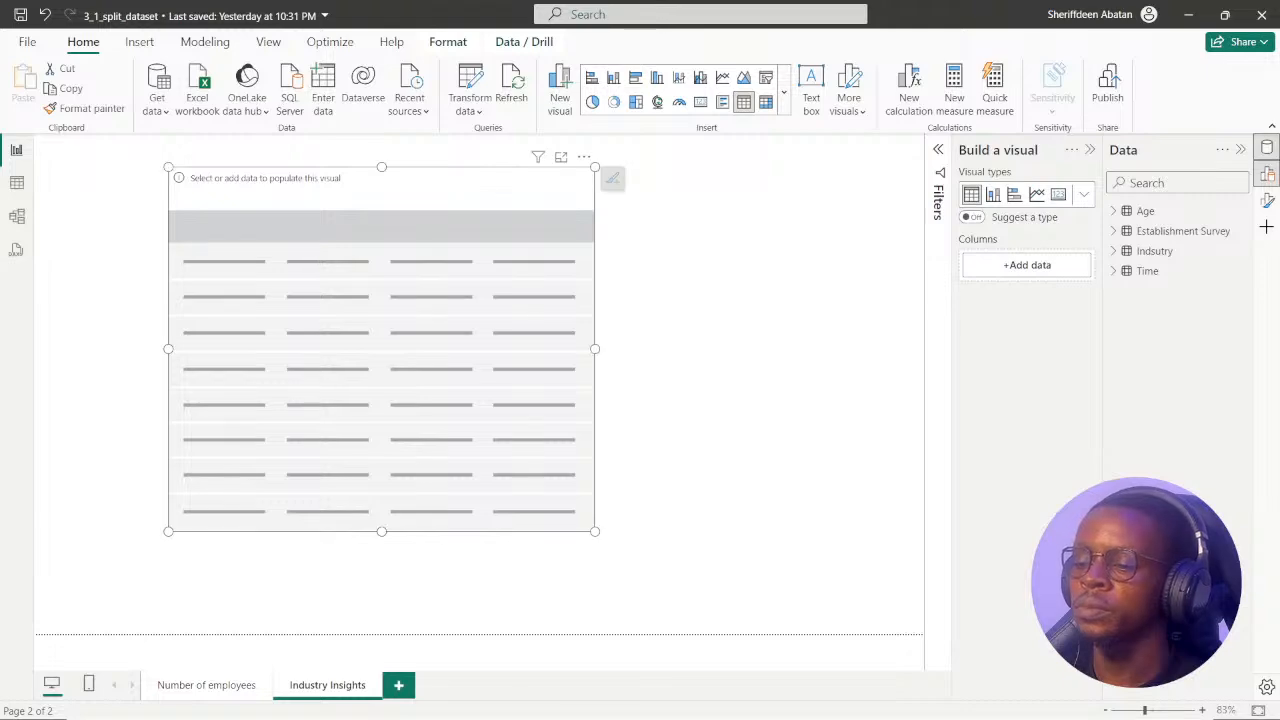
# Add the Industry group, NAICS code description, Sector and Subsector fields from the Indsutry table to the table visual, as the exercise instructs.
pyautogui.click(610, 700)
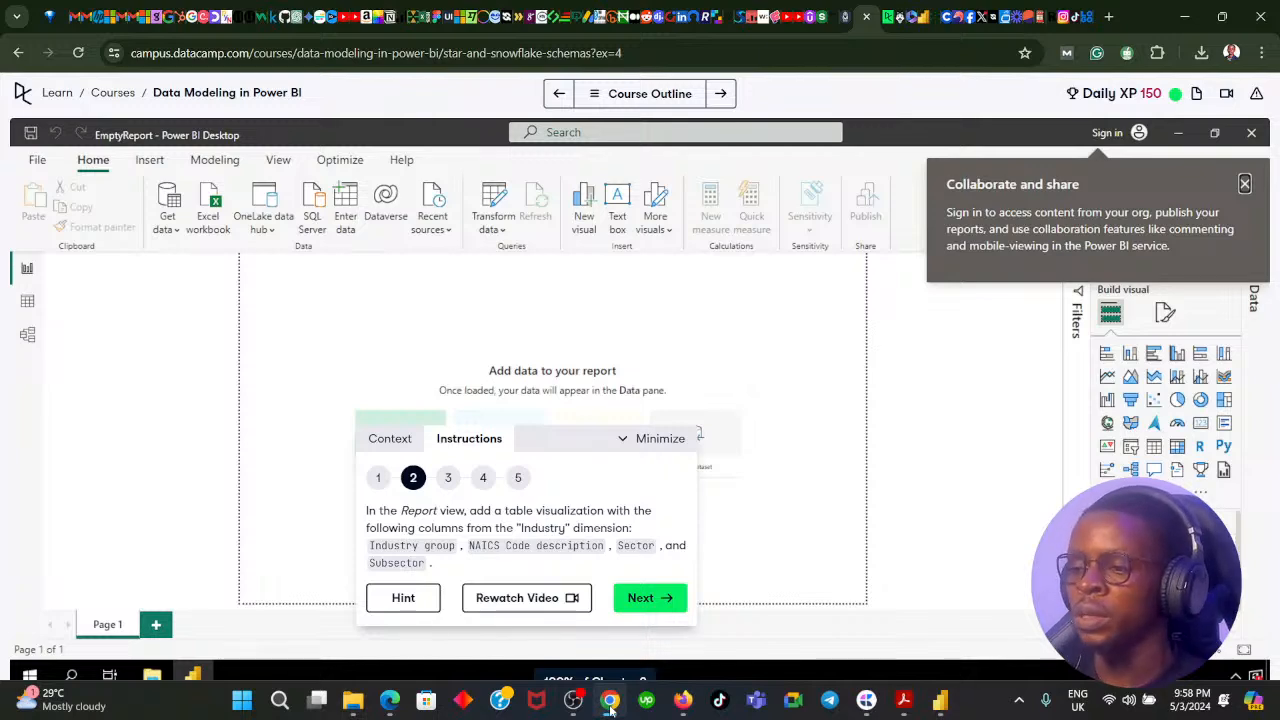
pyautogui.click(610, 700)
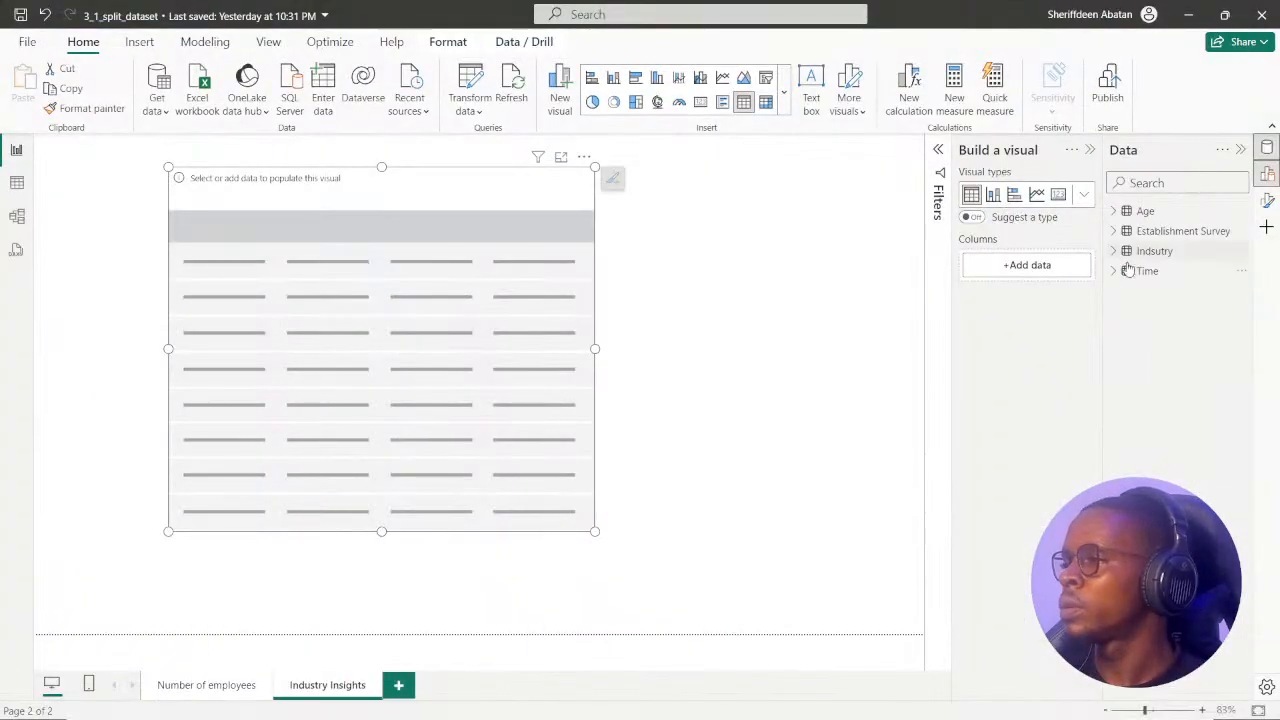
pyautogui.click(1117, 253)
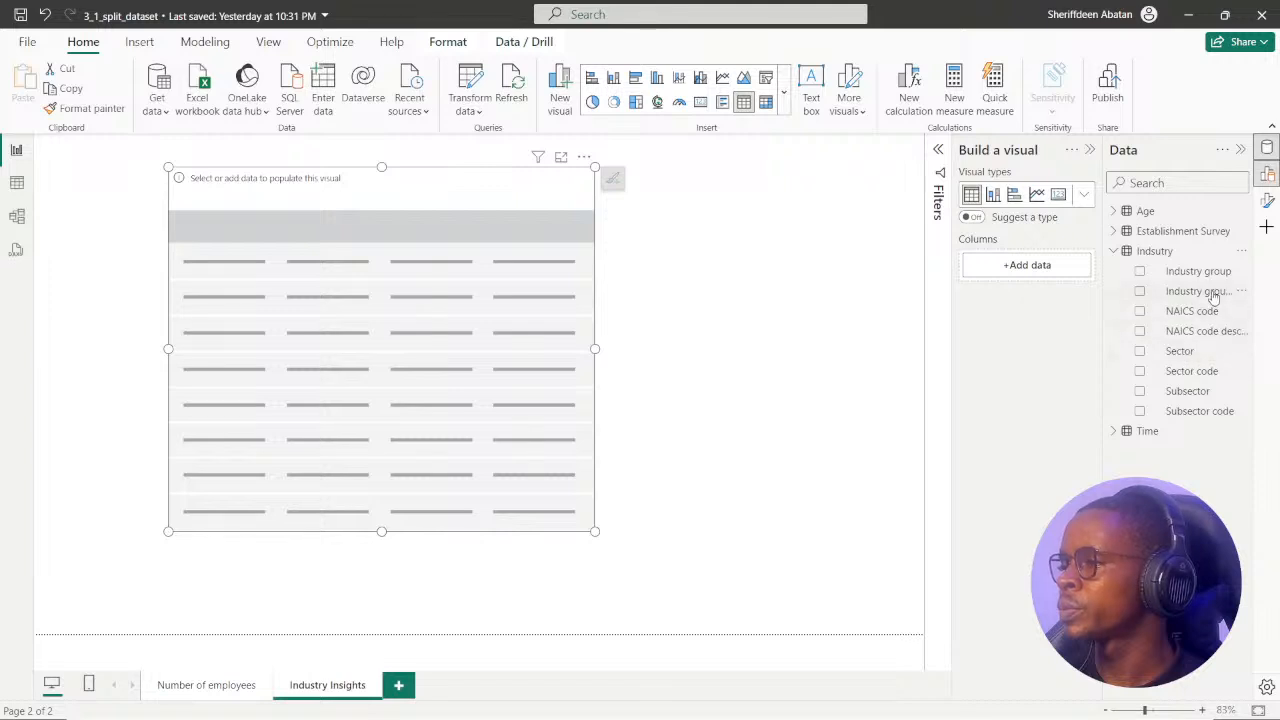
pyautogui.click(1140, 272)
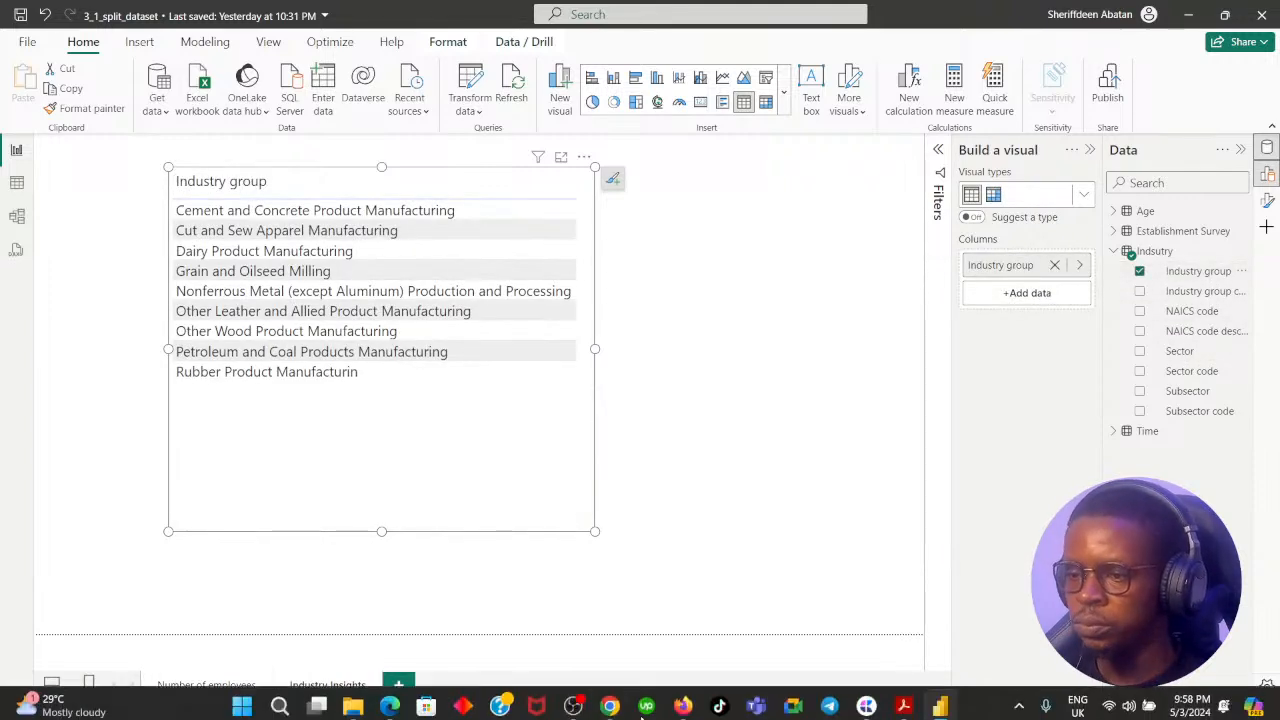
pyautogui.click(611, 703)
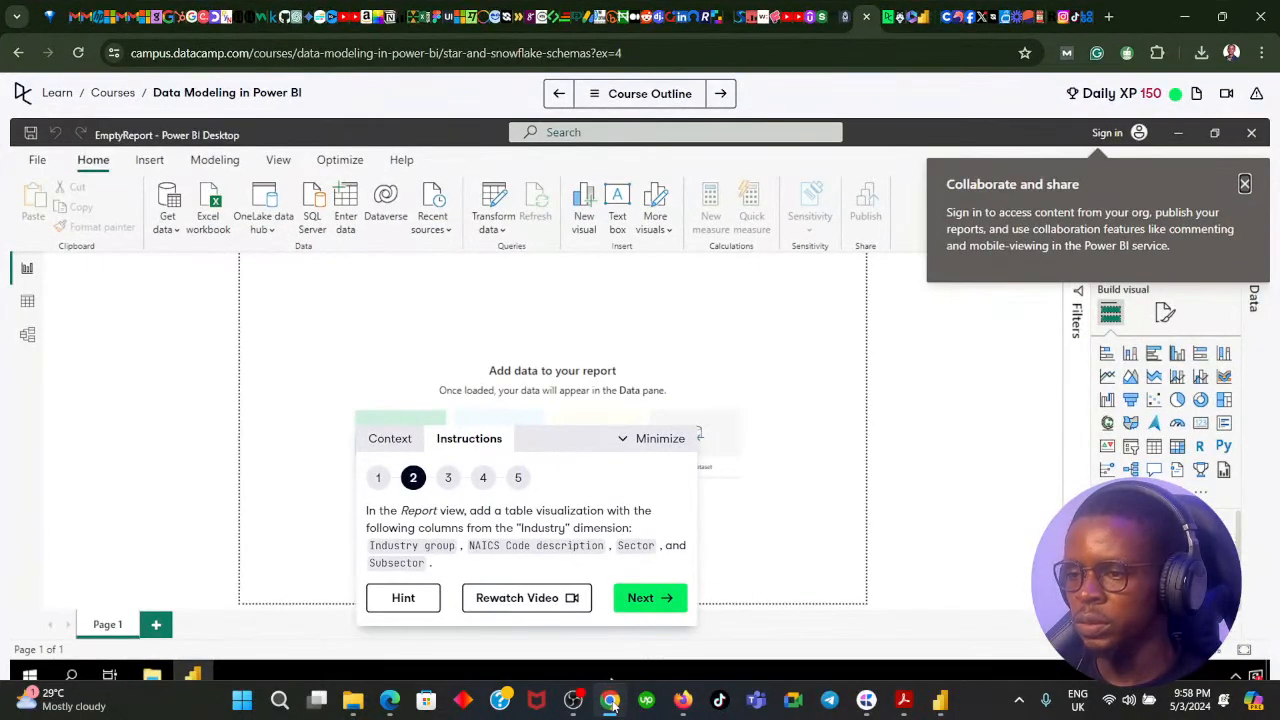
pyautogui.click(611, 703)
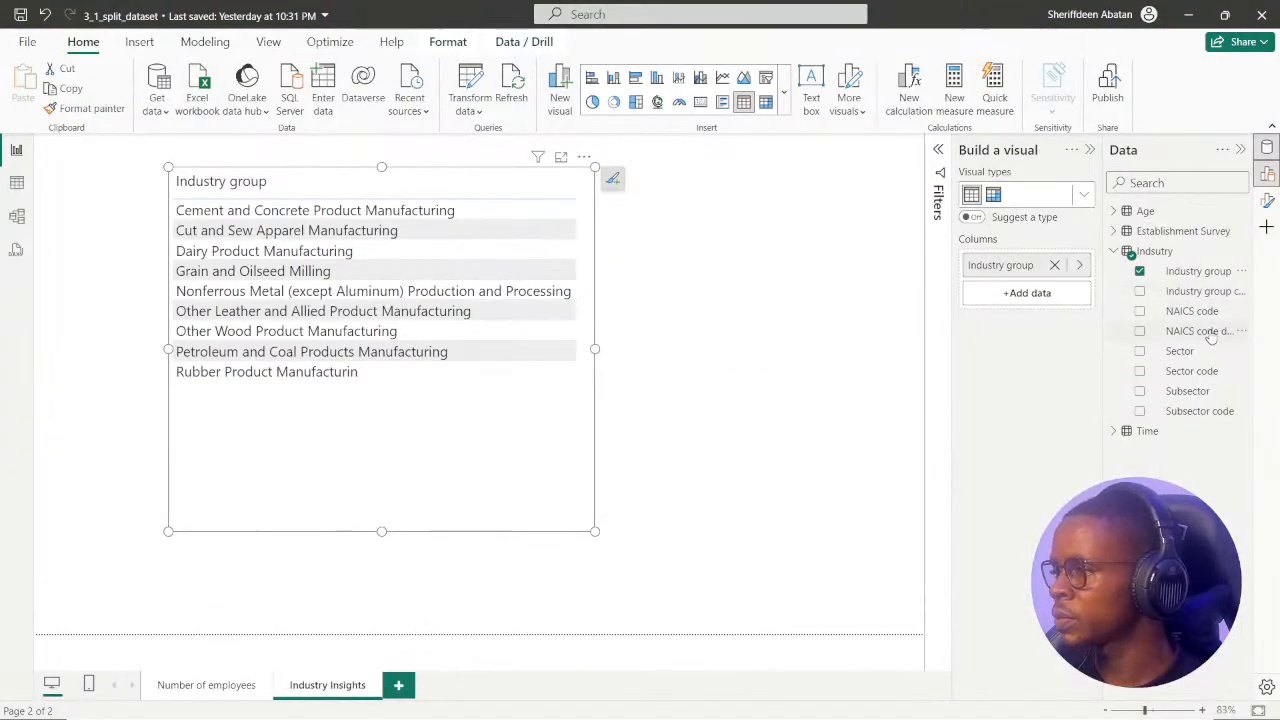
pyautogui.click(1139, 331)
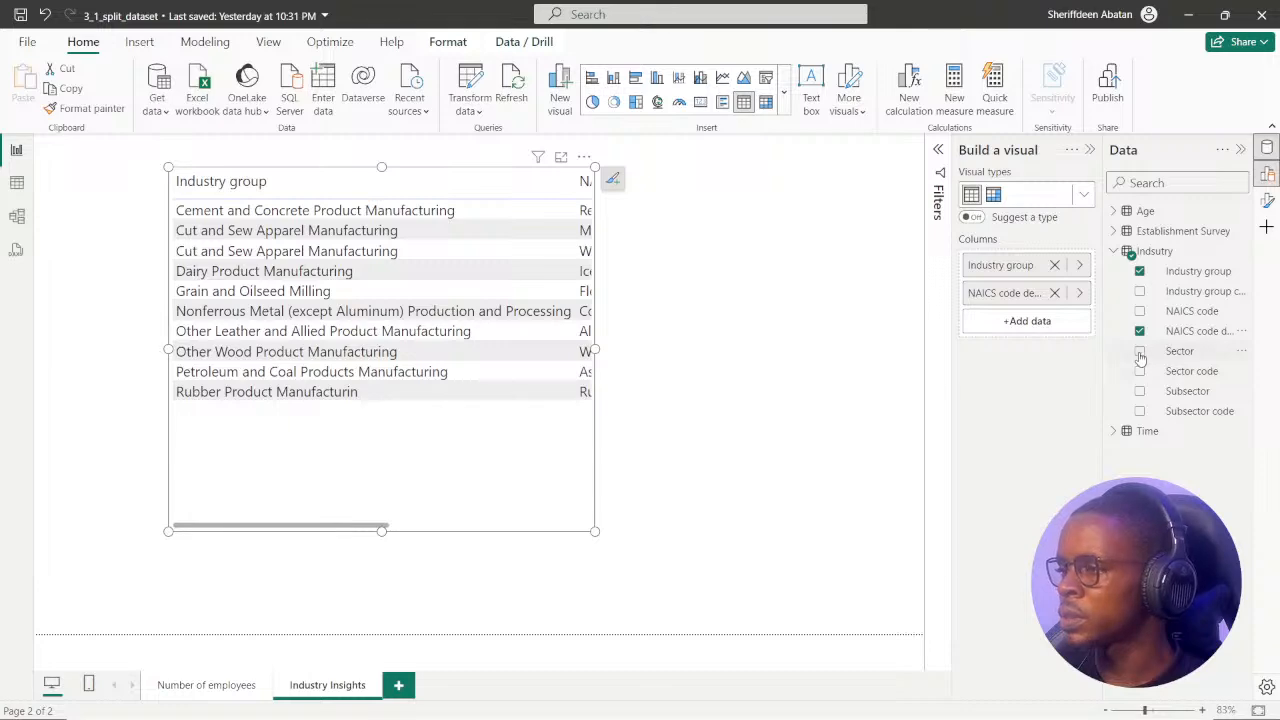
pyautogui.click(611, 703)
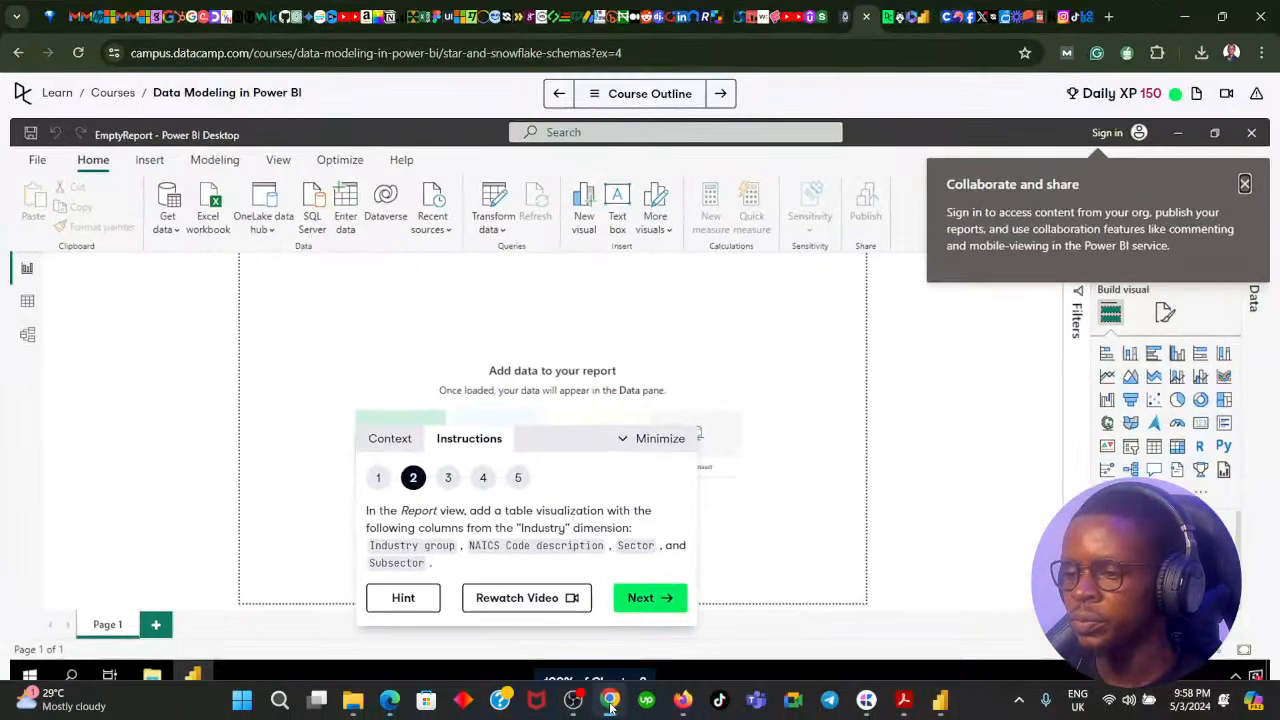
pyautogui.click(611, 703)
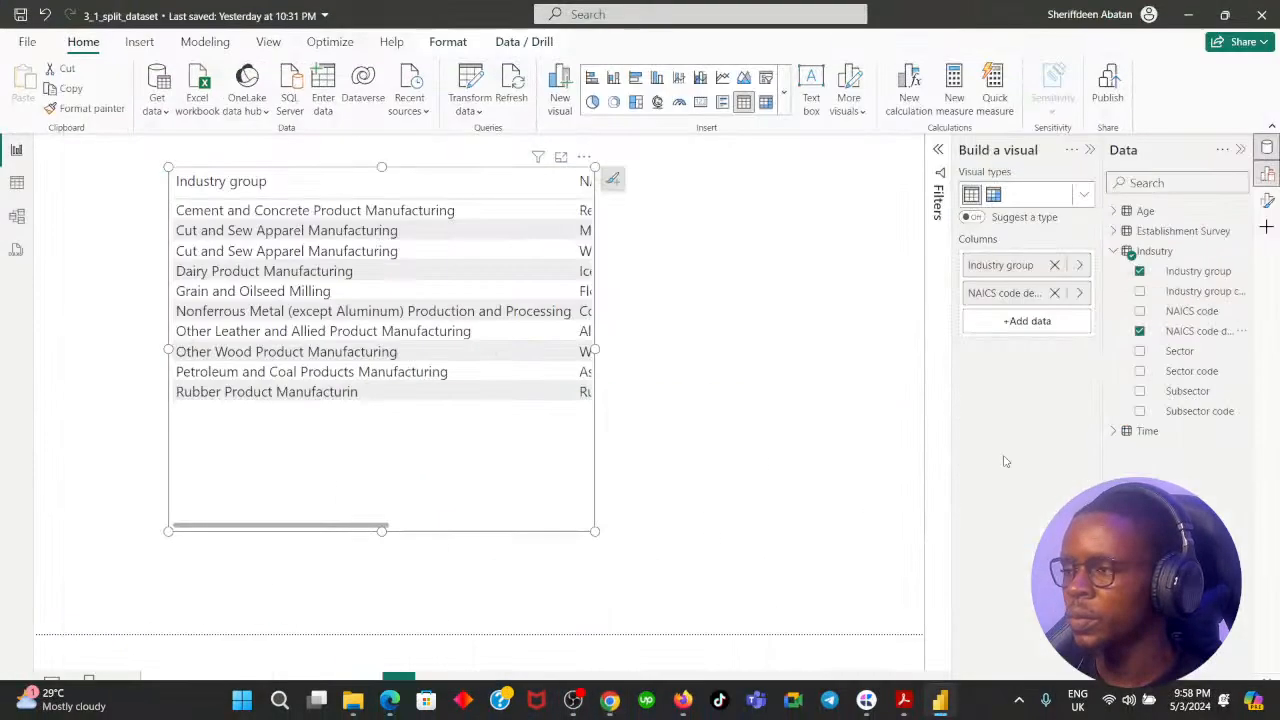
pyautogui.click(1139, 351)
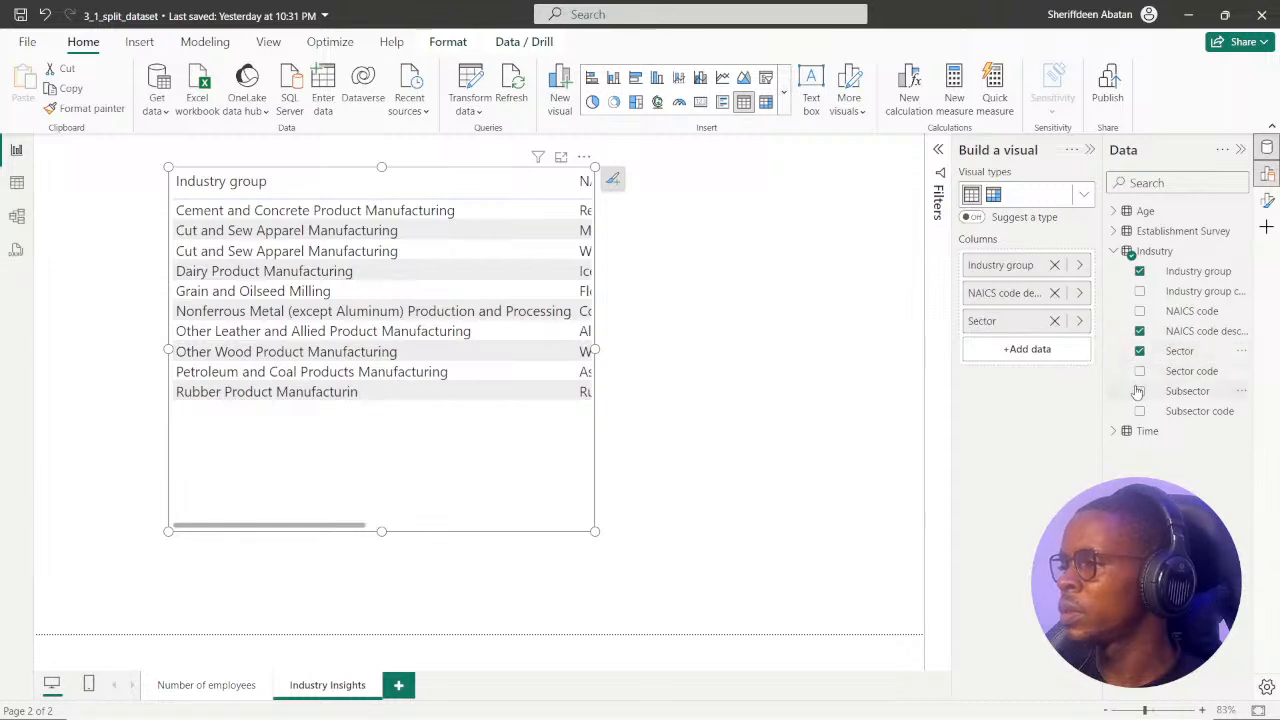
pyautogui.click(1139, 391)
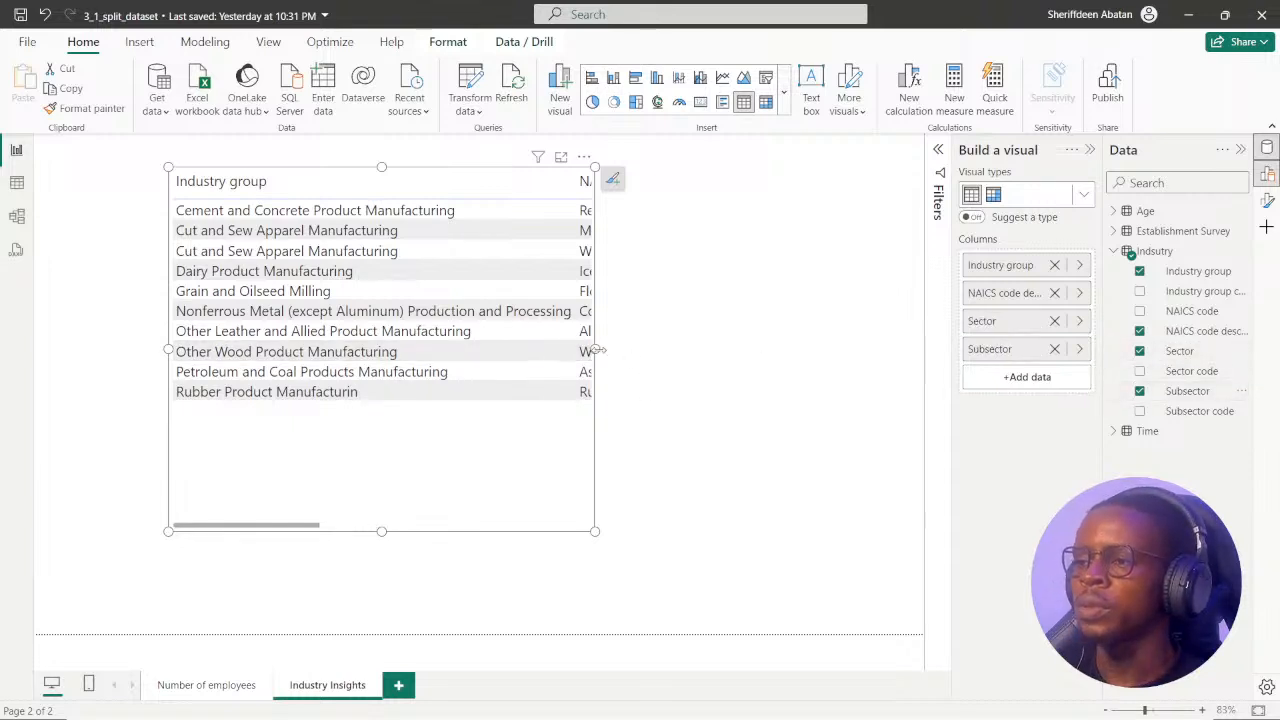
# Enlarge the table visual to fill most of the page with the Build a visual pane collapsed, and sort it by Industry group descending.
pyautogui.moveTo(595, 349); pyautogui.dragTo(811, 350)
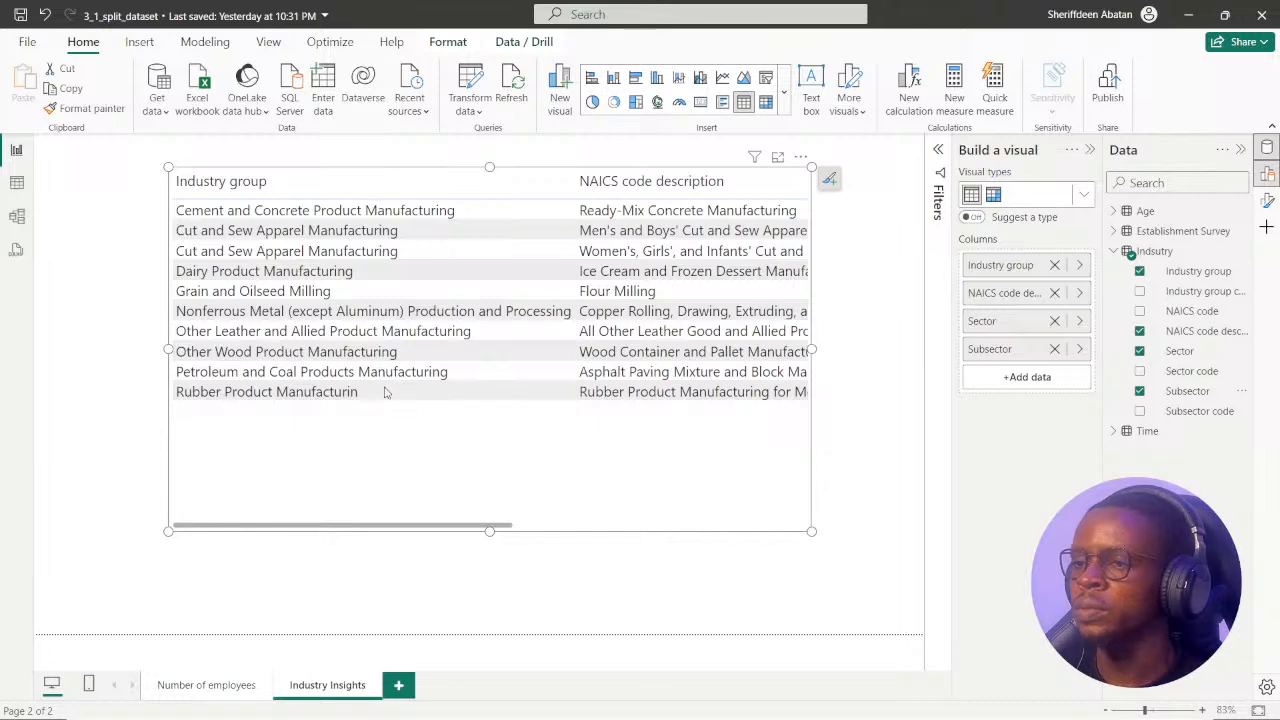
pyautogui.click(1089, 150)
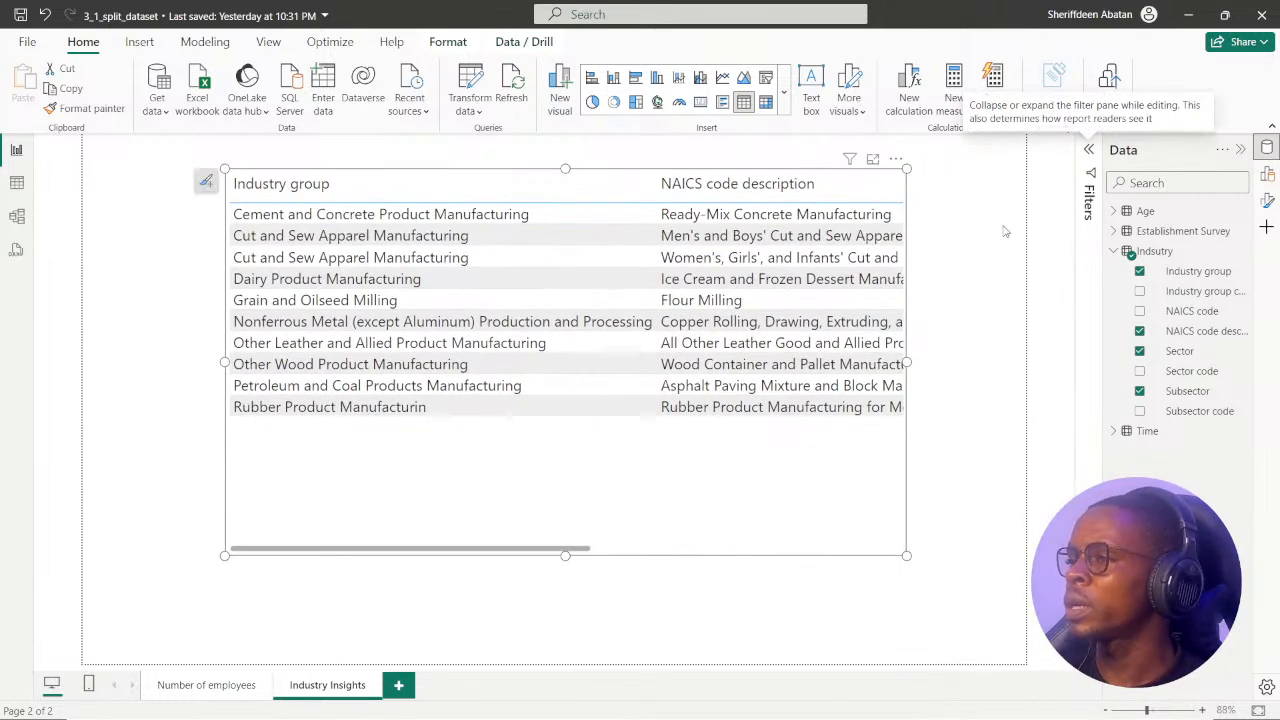
pyautogui.moveTo(419, 181); pyautogui.dragTo(317, 183)
pyautogui.moveTo(806, 366); pyautogui.dragTo(988, 366)
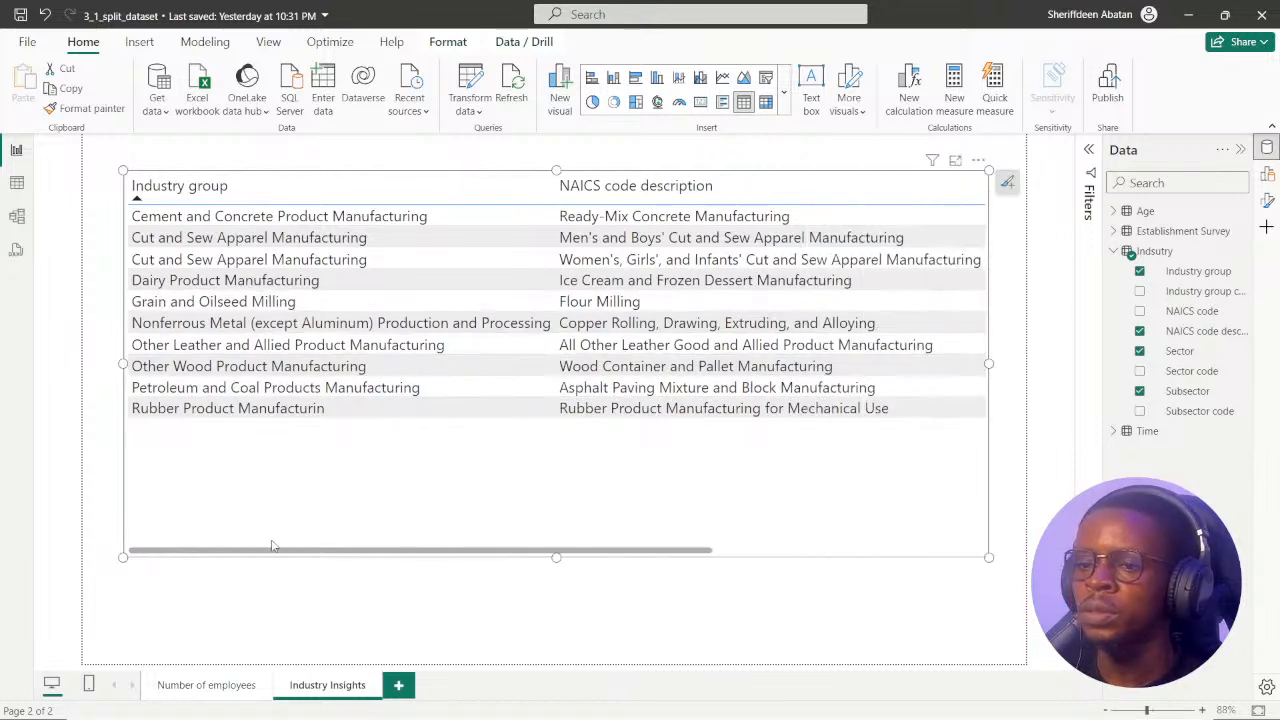
pyautogui.moveTo(556, 558); pyautogui.dragTo(556, 607)
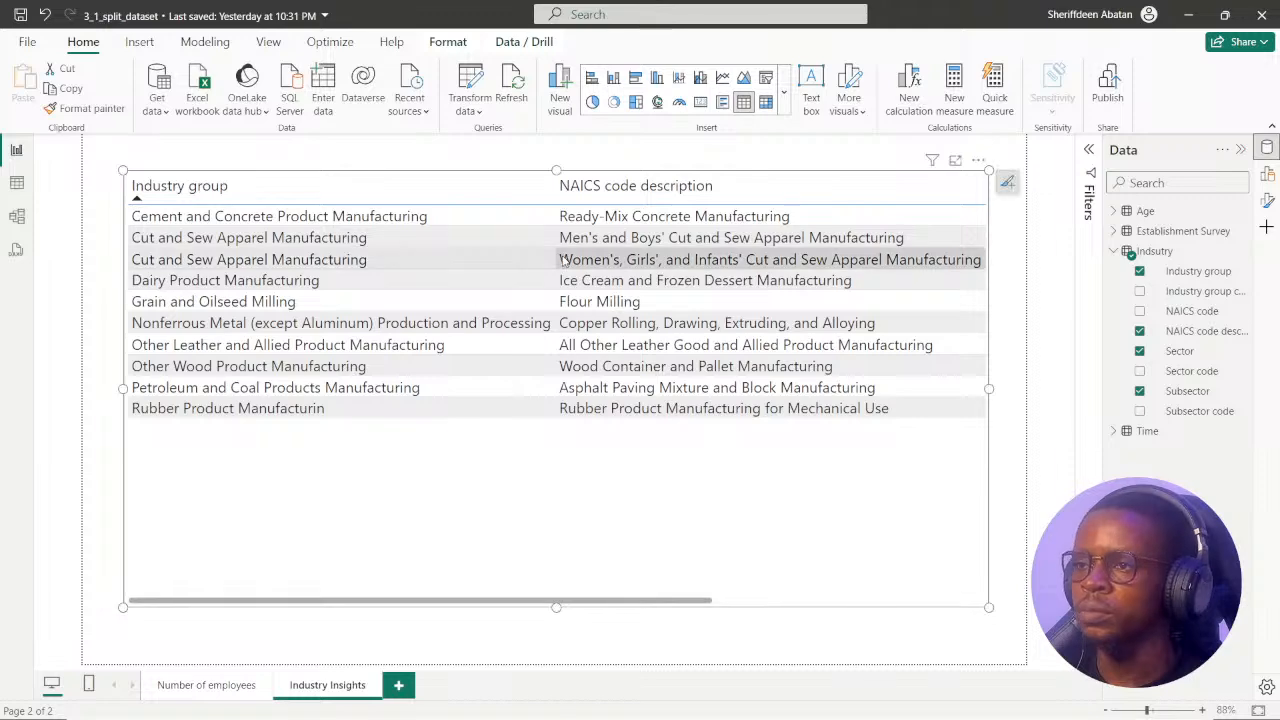
pyautogui.click(491, 191)
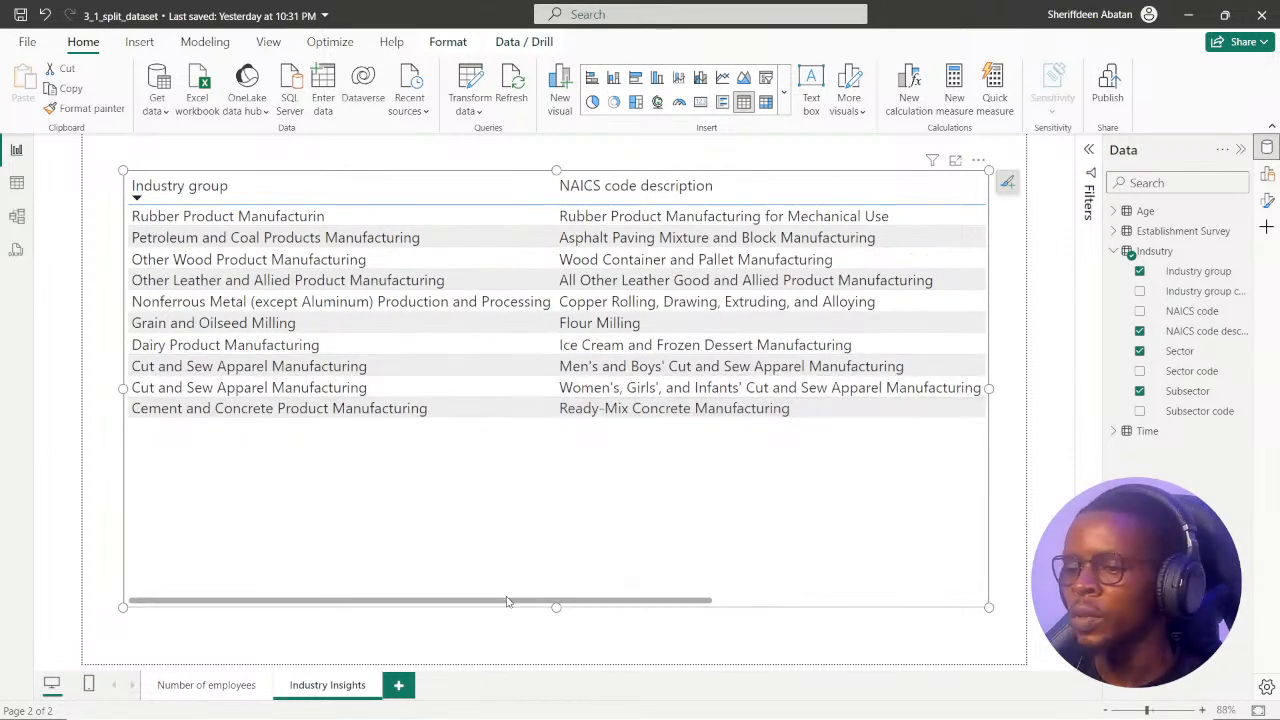
pyautogui.moveTo(511, 601); pyautogui.dragTo(226, 546)
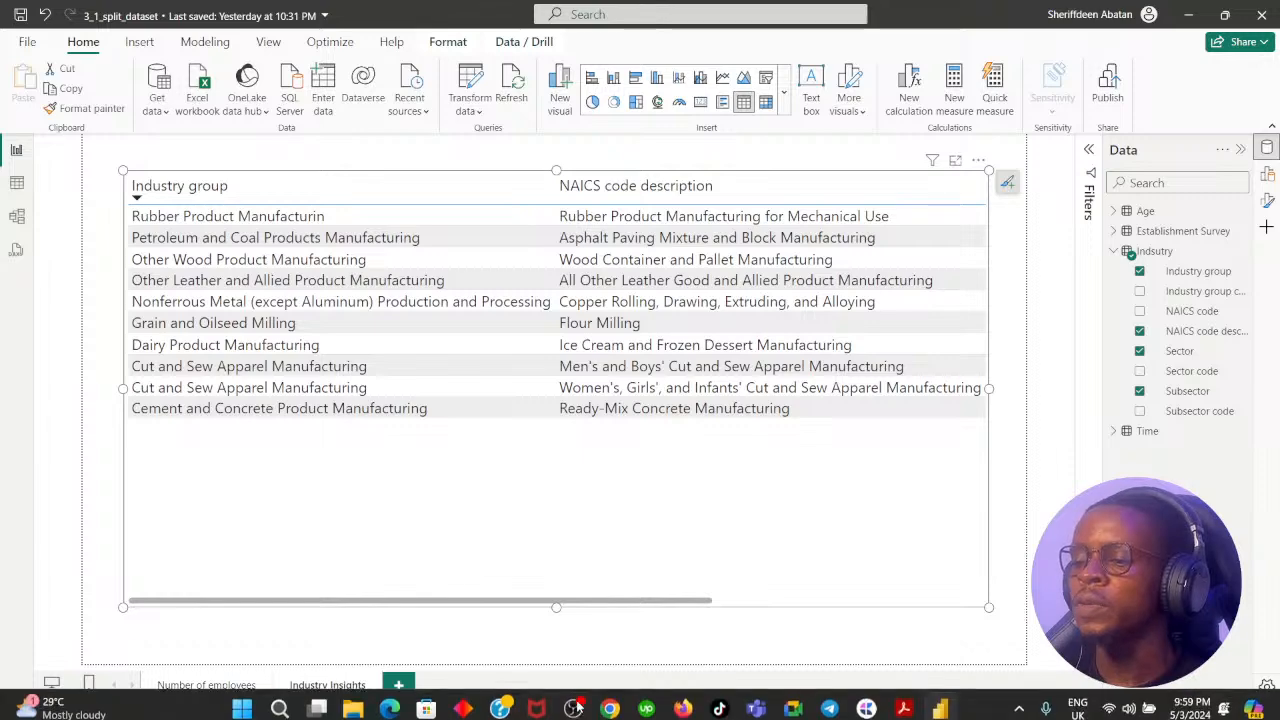
# Advance the DataCamp exercise in Chrome to instruction 3 and examine the industry hierarchy columns across the Power BI table visual.
pyautogui.click(609, 684)
pyautogui.click(650, 603)
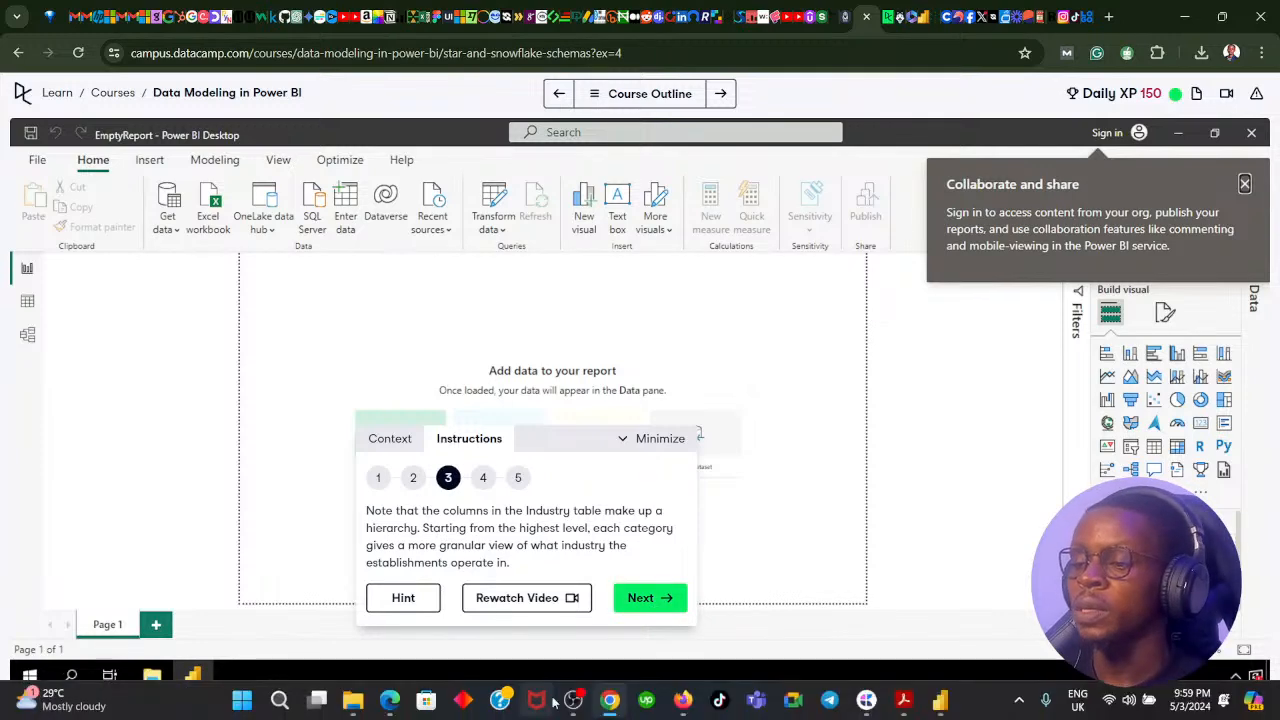
pyautogui.click(612, 700)
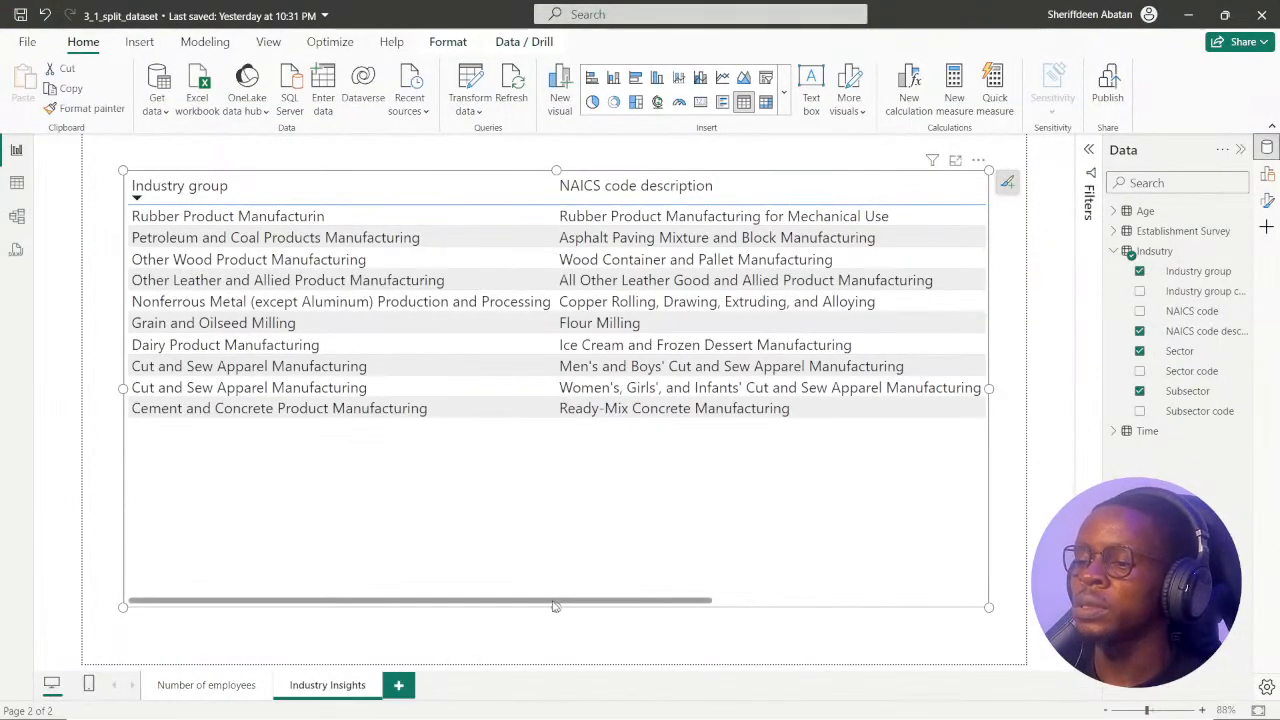
pyautogui.hscroll(3, 650, 595)
pyautogui.hscroll(3, 760, 600)
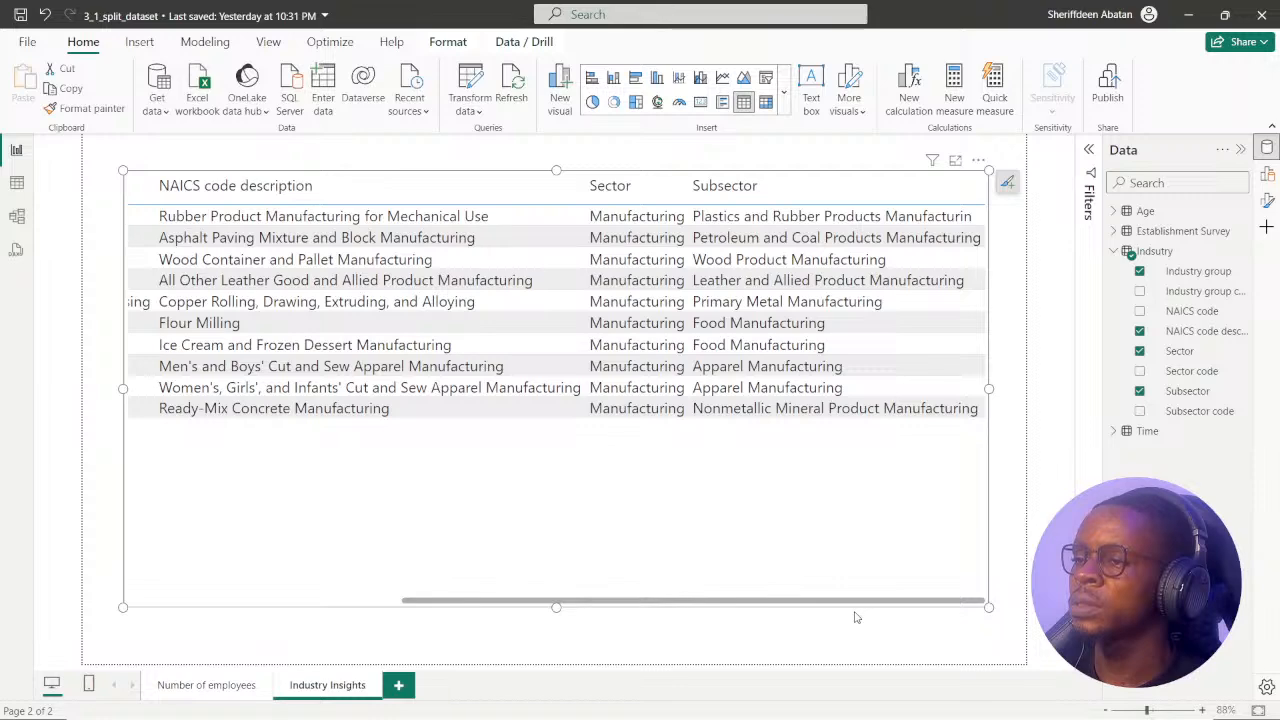
pyautogui.hscroll(-5, 680, 600)
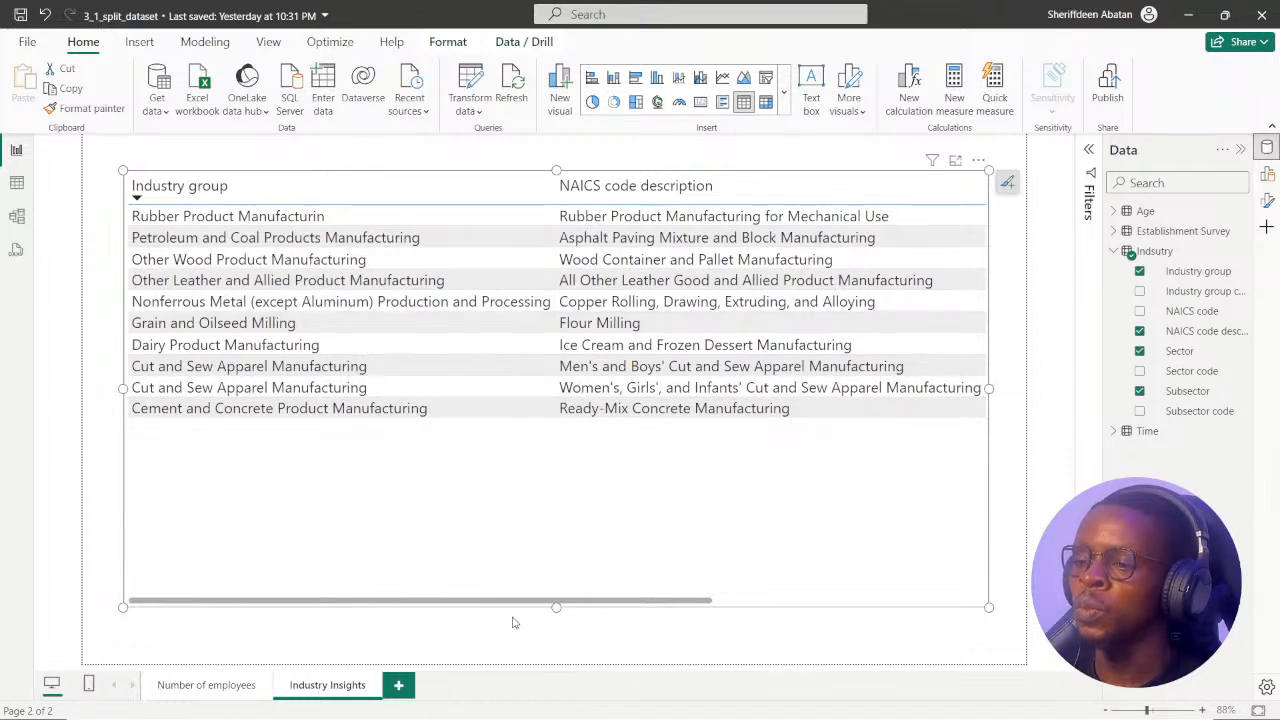
# Reread instruction 3 in Chrome and compare the industry hierarchy columns across the Power BI table visual.
pyautogui.click(609, 701)
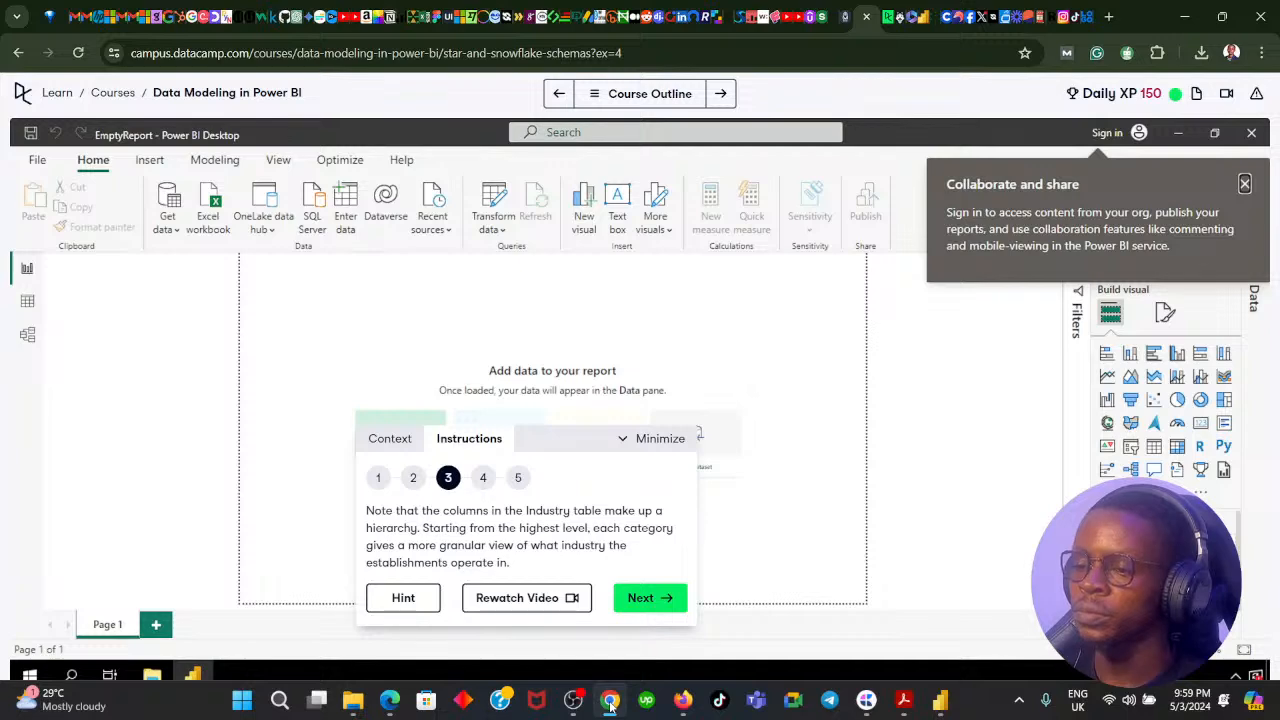
pyautogui.click(610, 705)
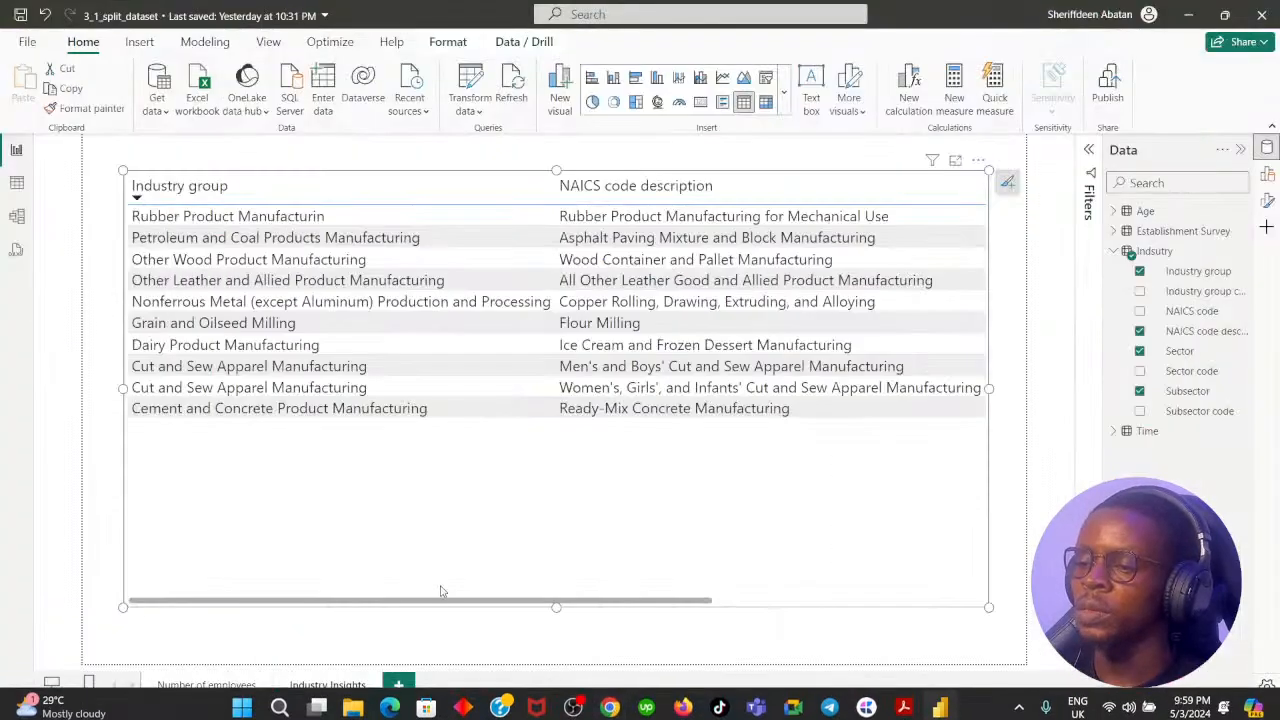
pyautogui.moveTo(437, 602); pyautogui.dragTo(752, 613)
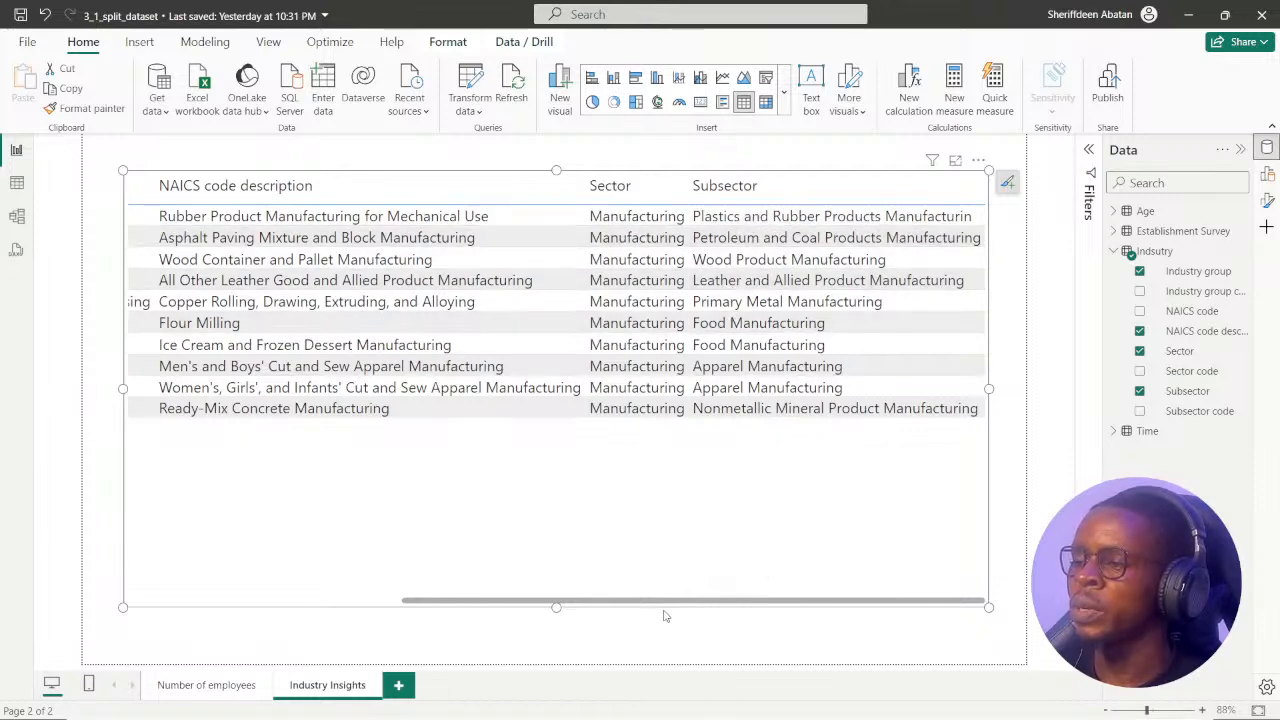
pyautogui.moveTo(667, 600); pyautogui.dragTo(337, 601)
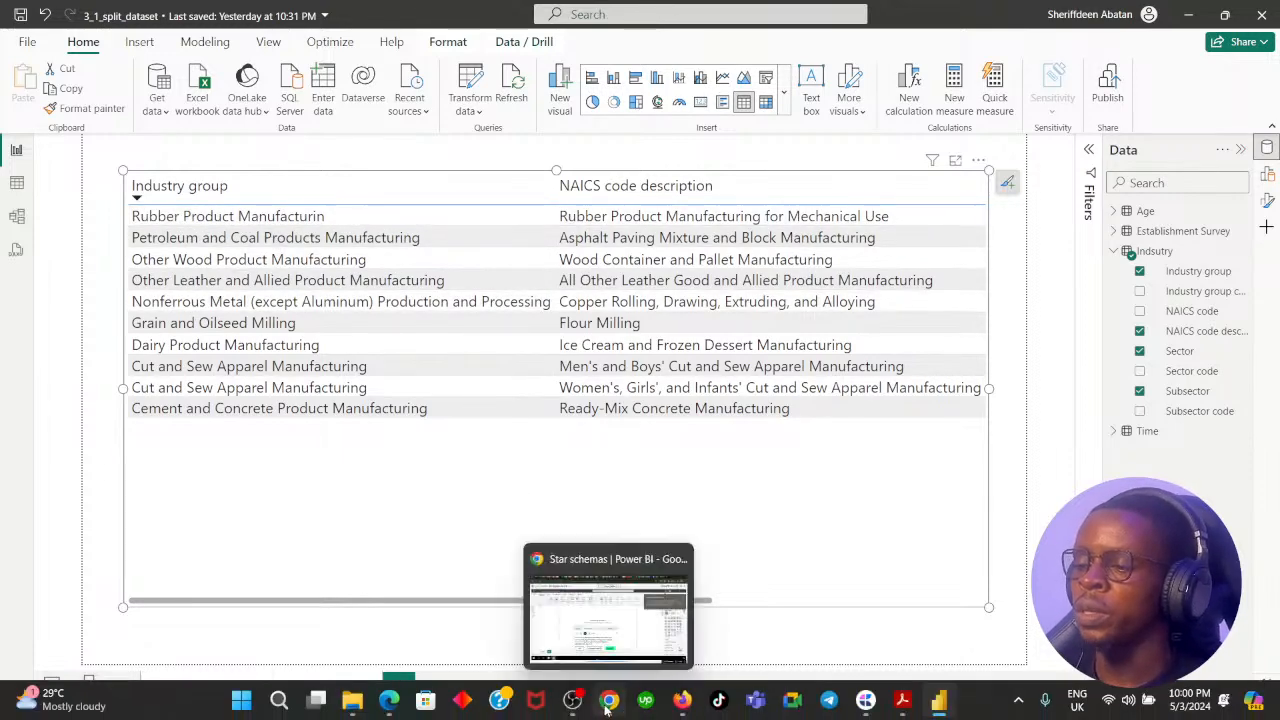
# Switch to Chrome and advance the DataCamp exercise to instruction 4, rechecking instruction 3's note on the column hierarchy.
pyautogui.click(607, 705)
pyautogui.click(670, 612)
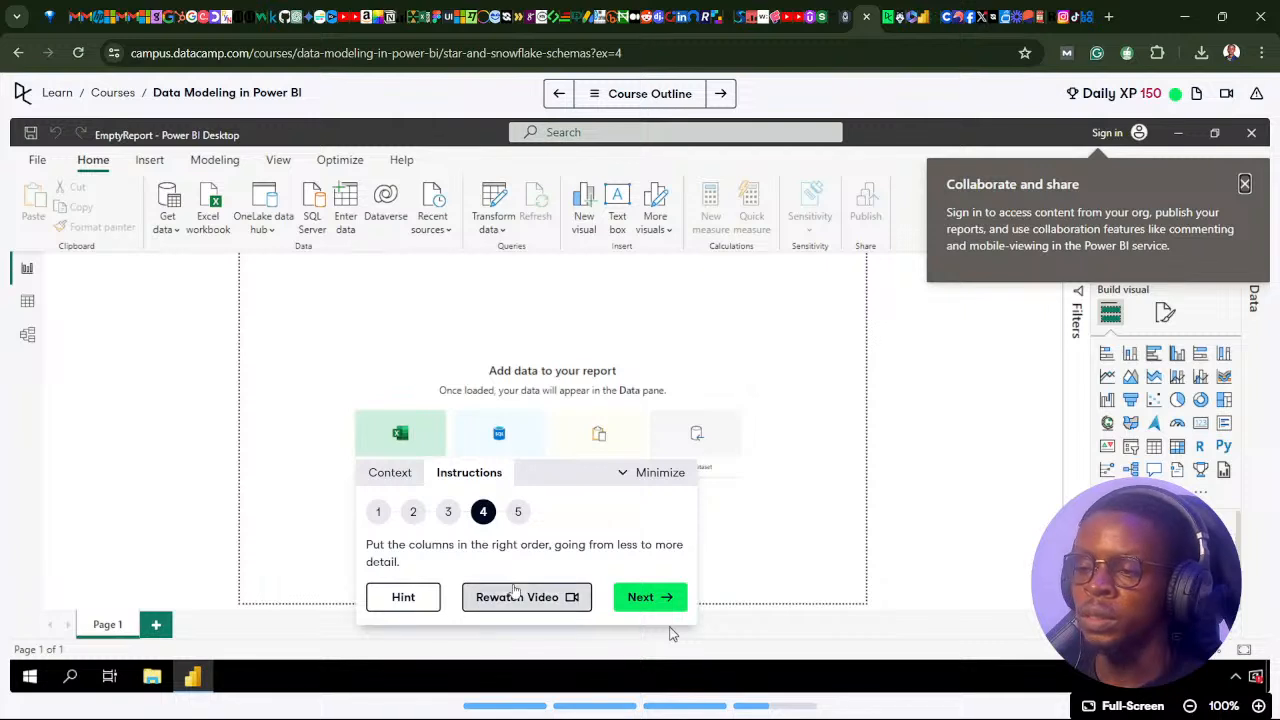
pyautogui.click(449, 519)
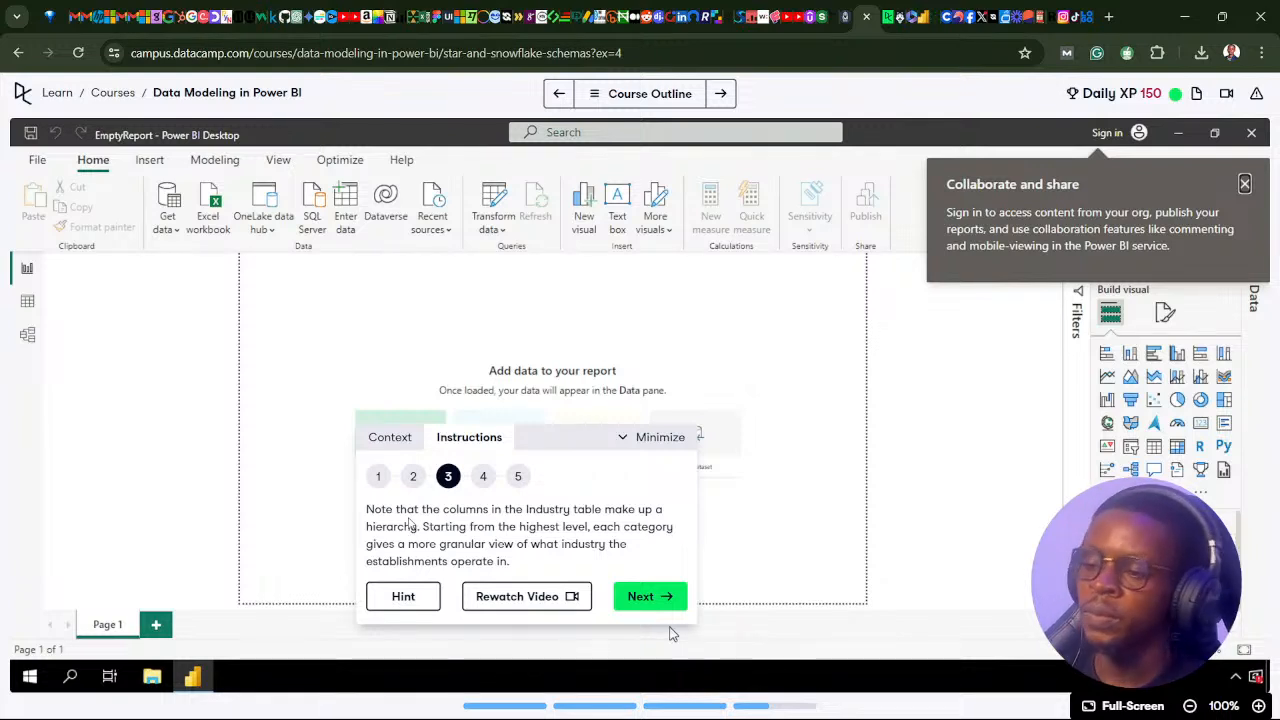
pyautogui.click(651, 604)
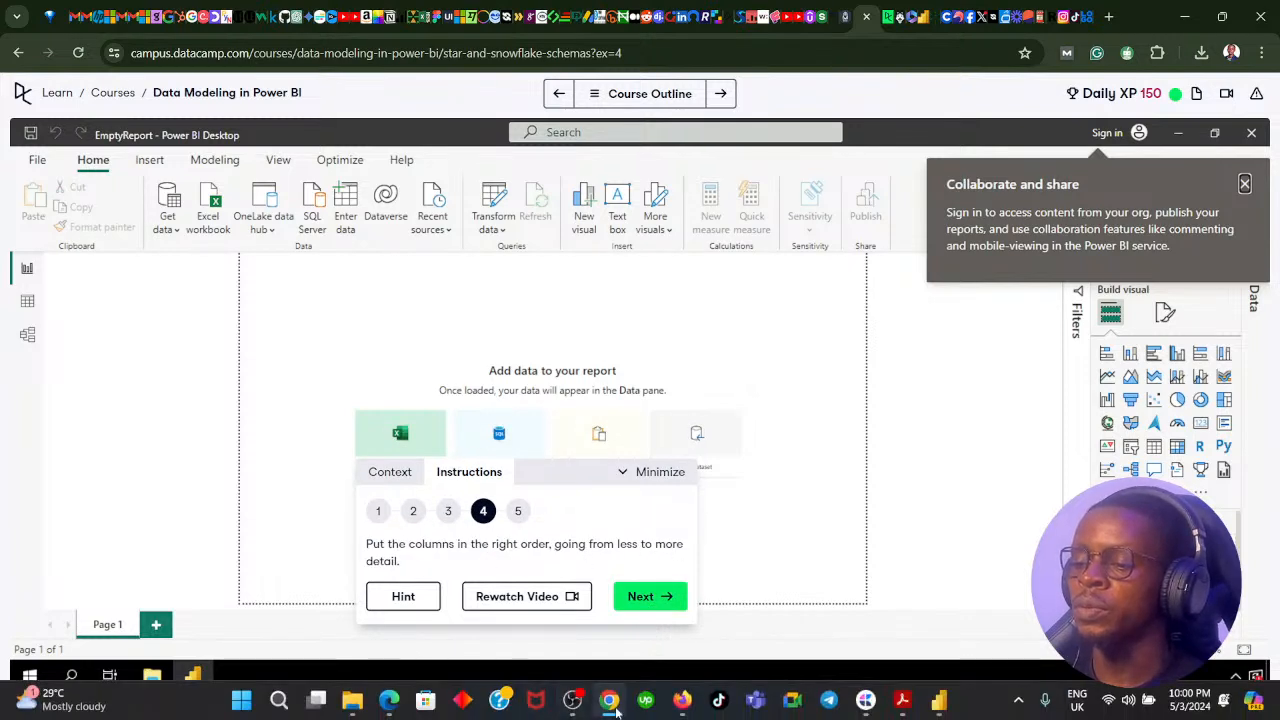
# Switch to Power BI, reopen the Build a visual pane and shift the table visual slightly down and to the right.
pyautogui.click(610, 705)
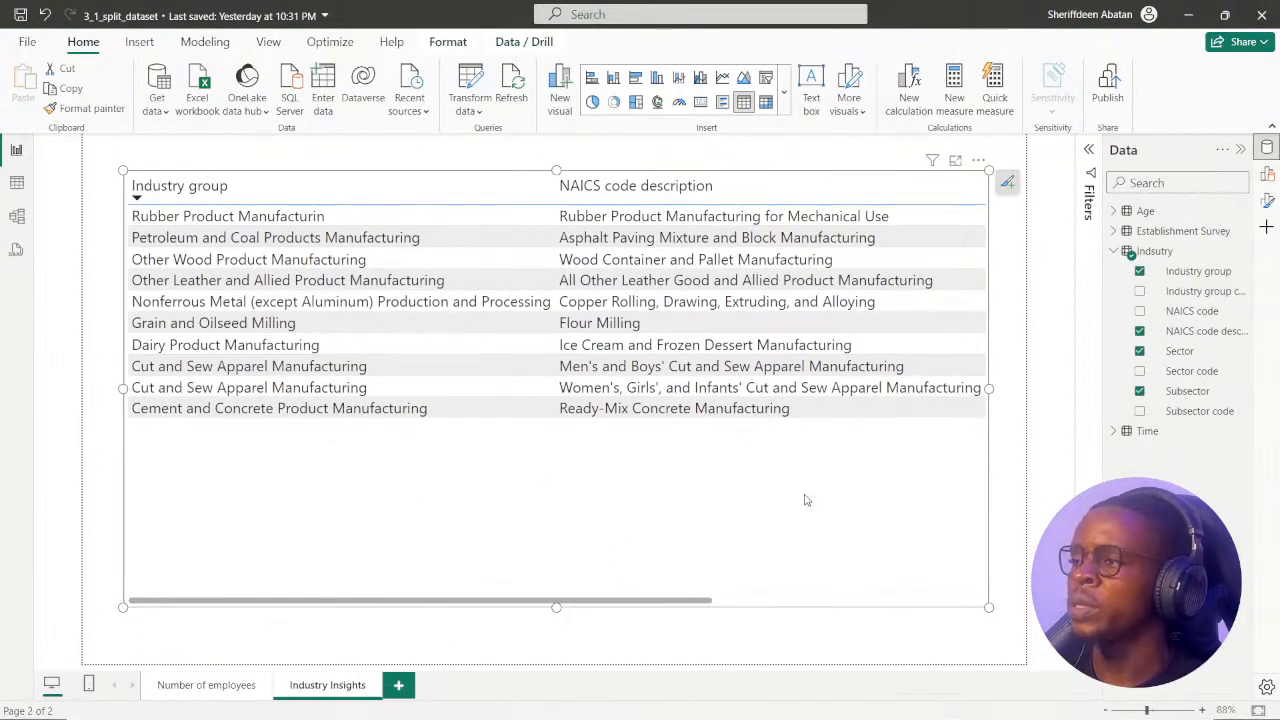
pyautogui.moveTo(592, 603); pyautogui.dragTo(774, 612)
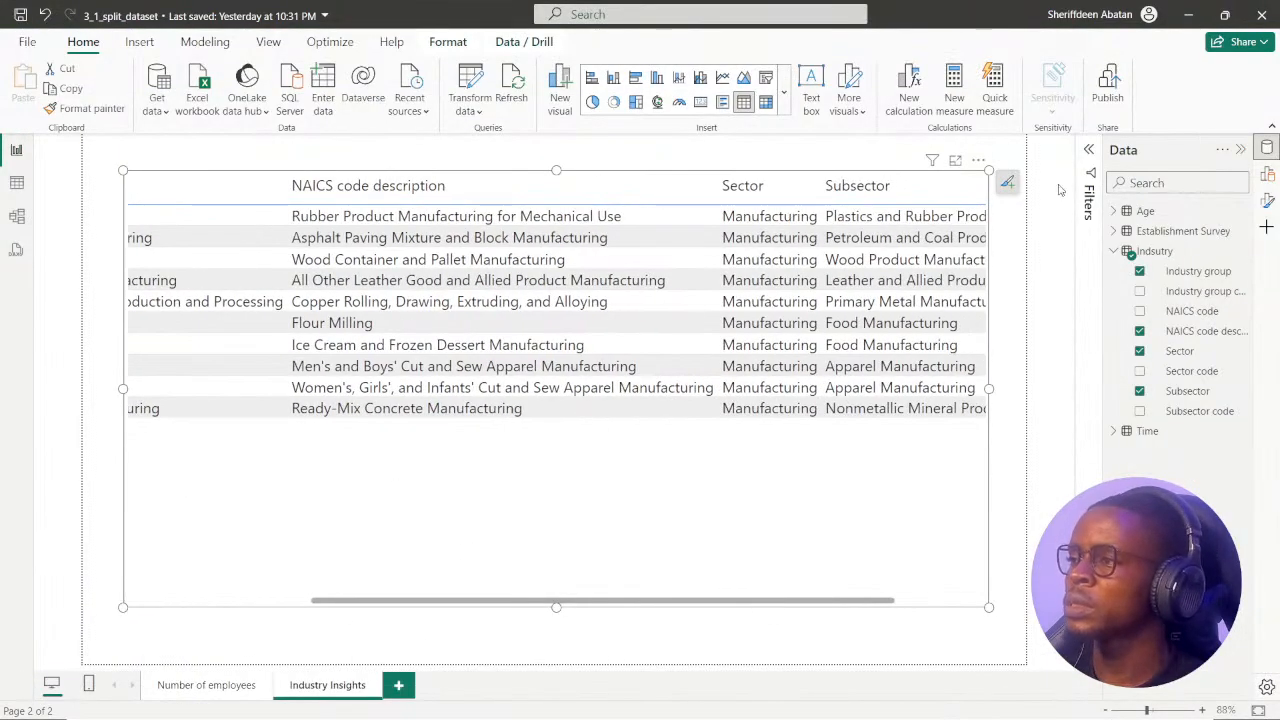
pyautogui.click(1267, 174)
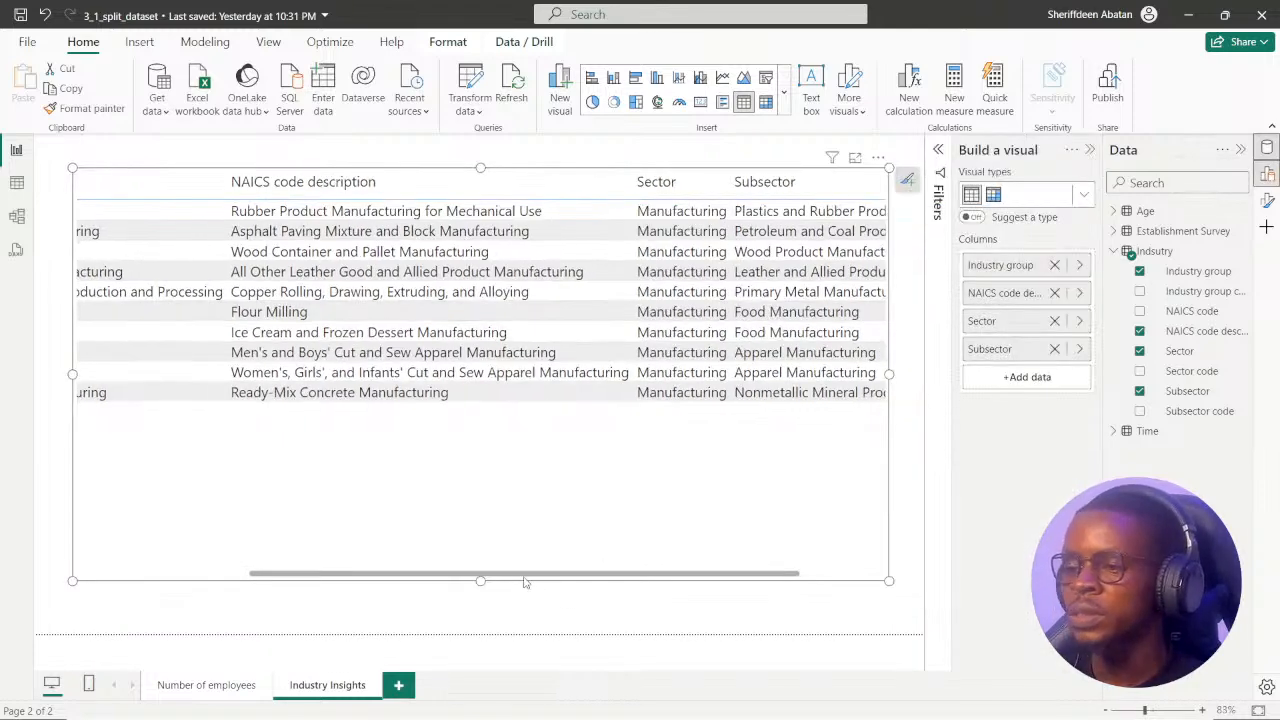
pyautogui.moveTo(525, 582); pyautogui.dragTo(587, 594)
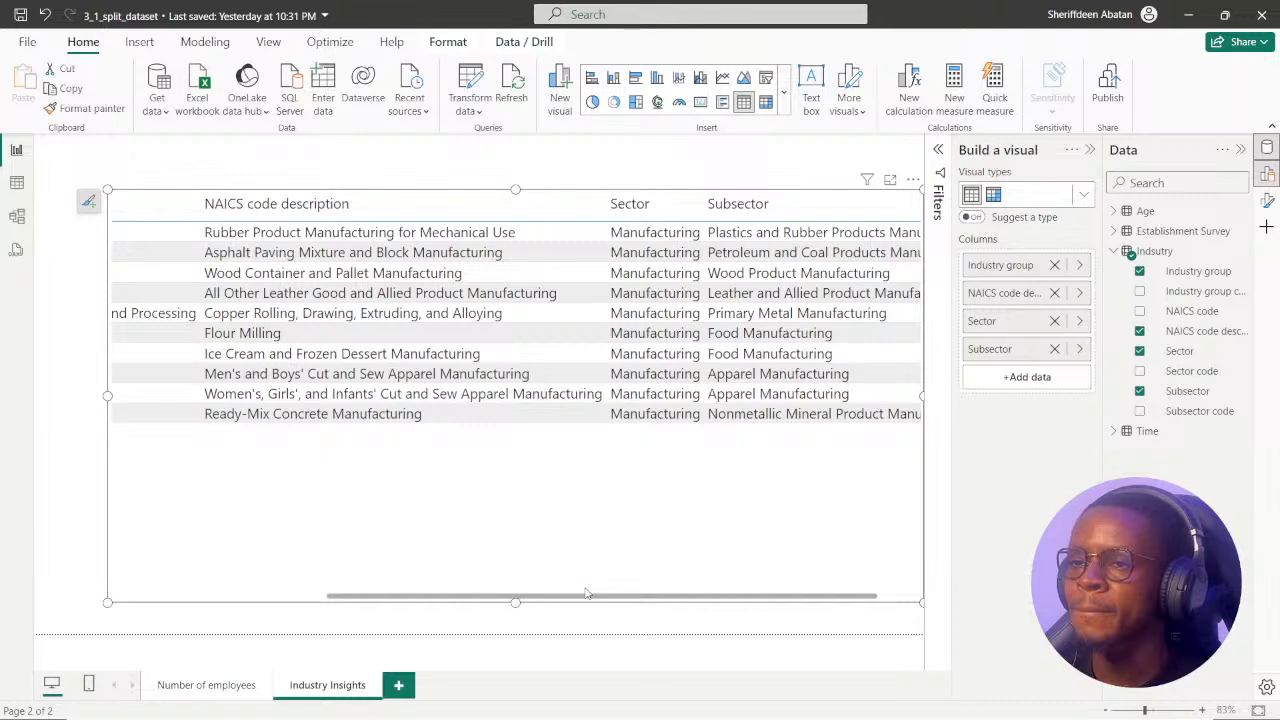
pyautogui.moveTo(587, 593); pyautogui.dragTo(645, 585)
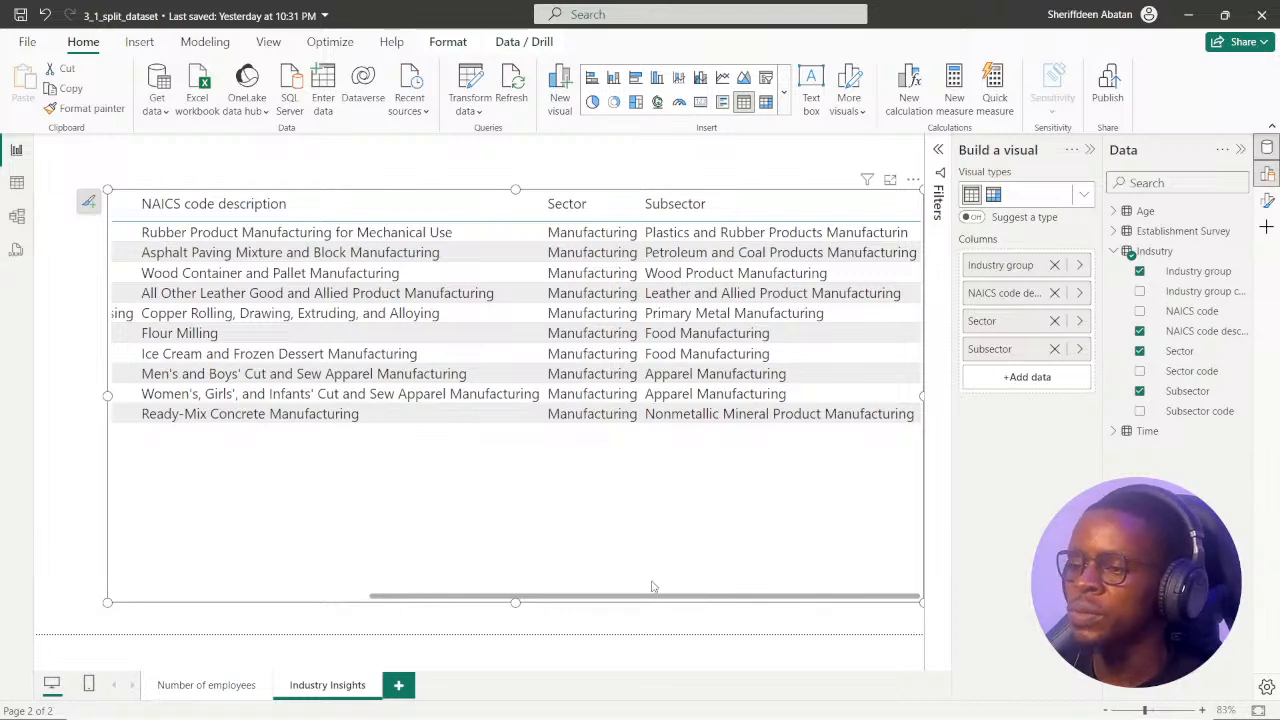
pyautogui.moveTo(652, 586); pyautogui.dragTo(699, 607)
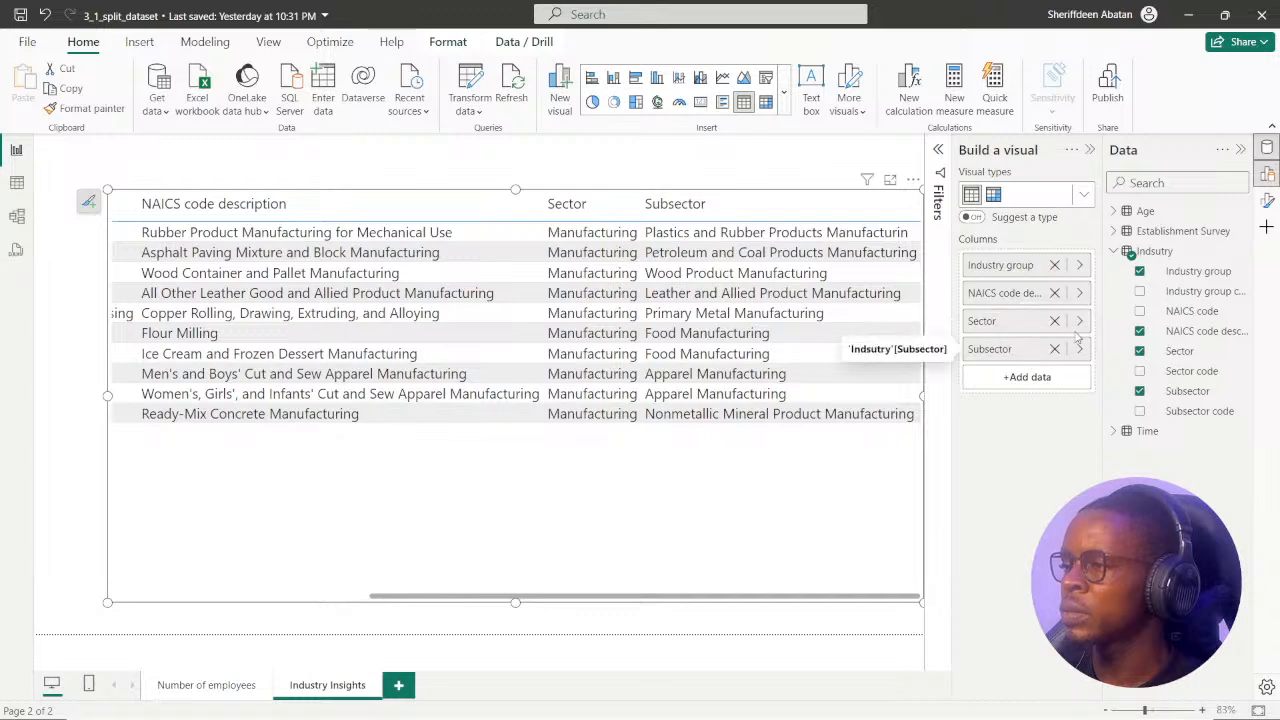
# Reorder the table's columns by removing Subsector and adding it back between NAICS code description and Sector.
pyautogui.click(1079, 323)
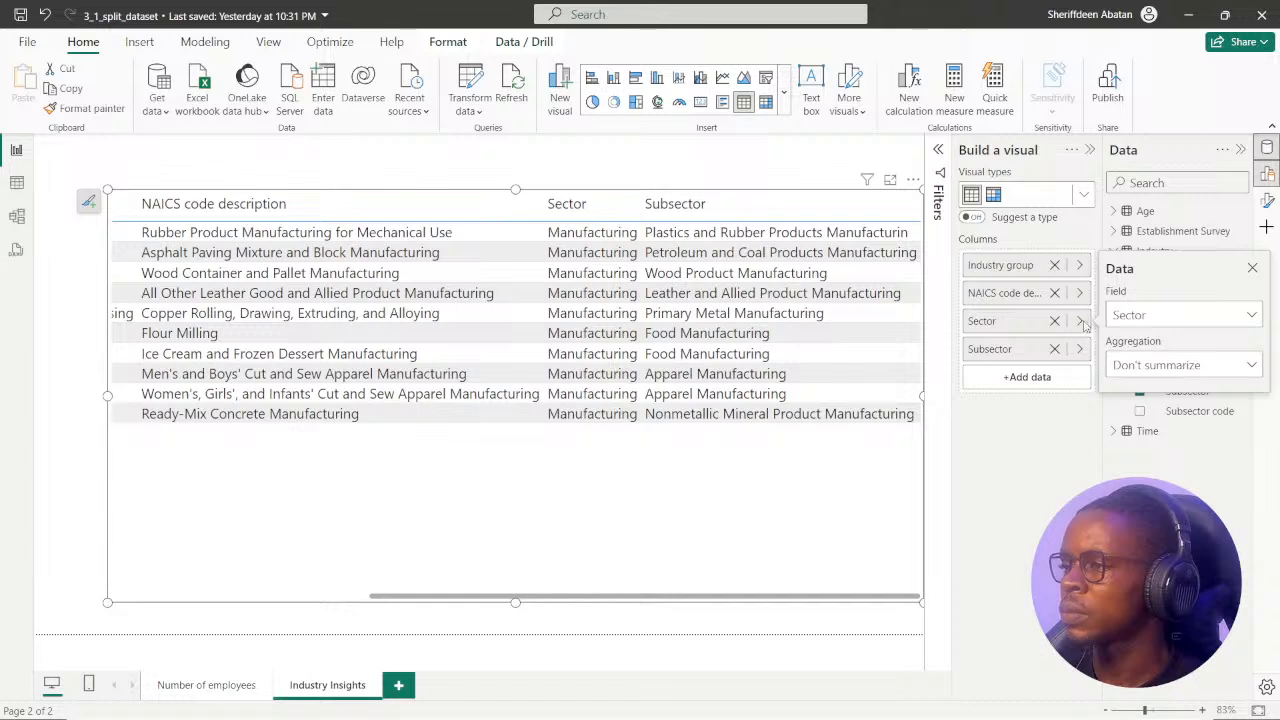
pyautogui.click(1252, 268)
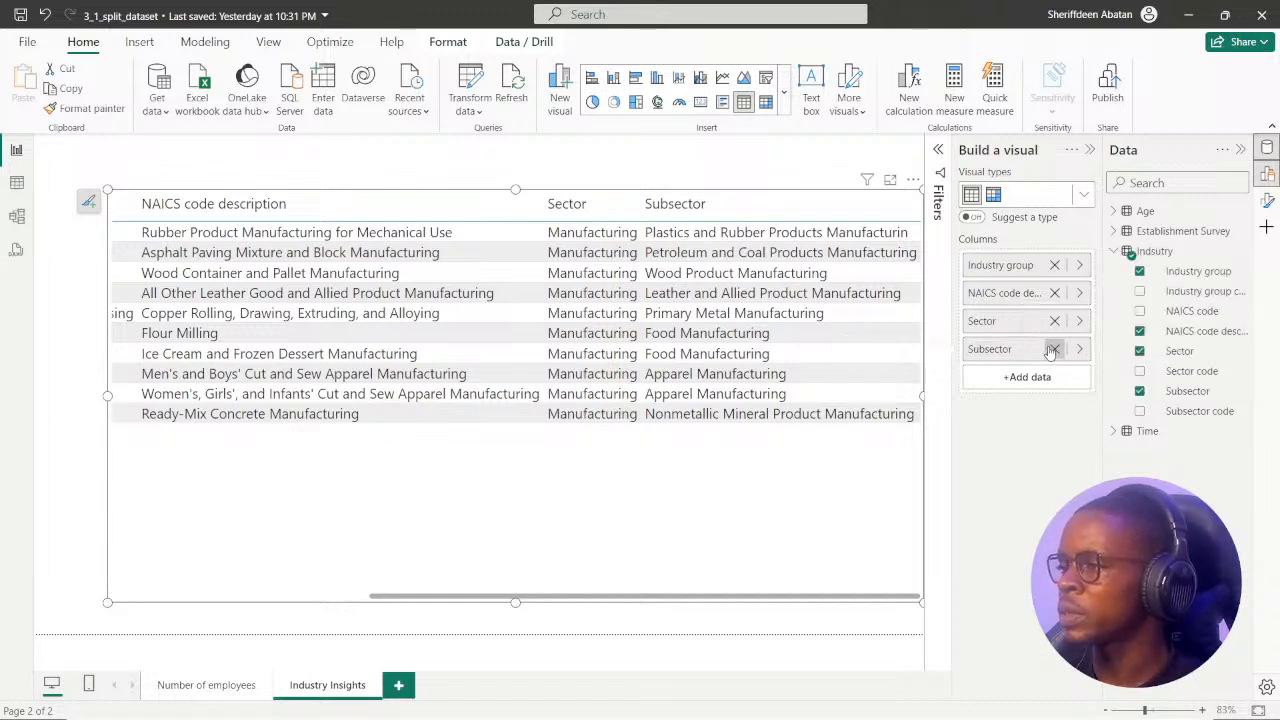
pyautogui.click(1054, 349)
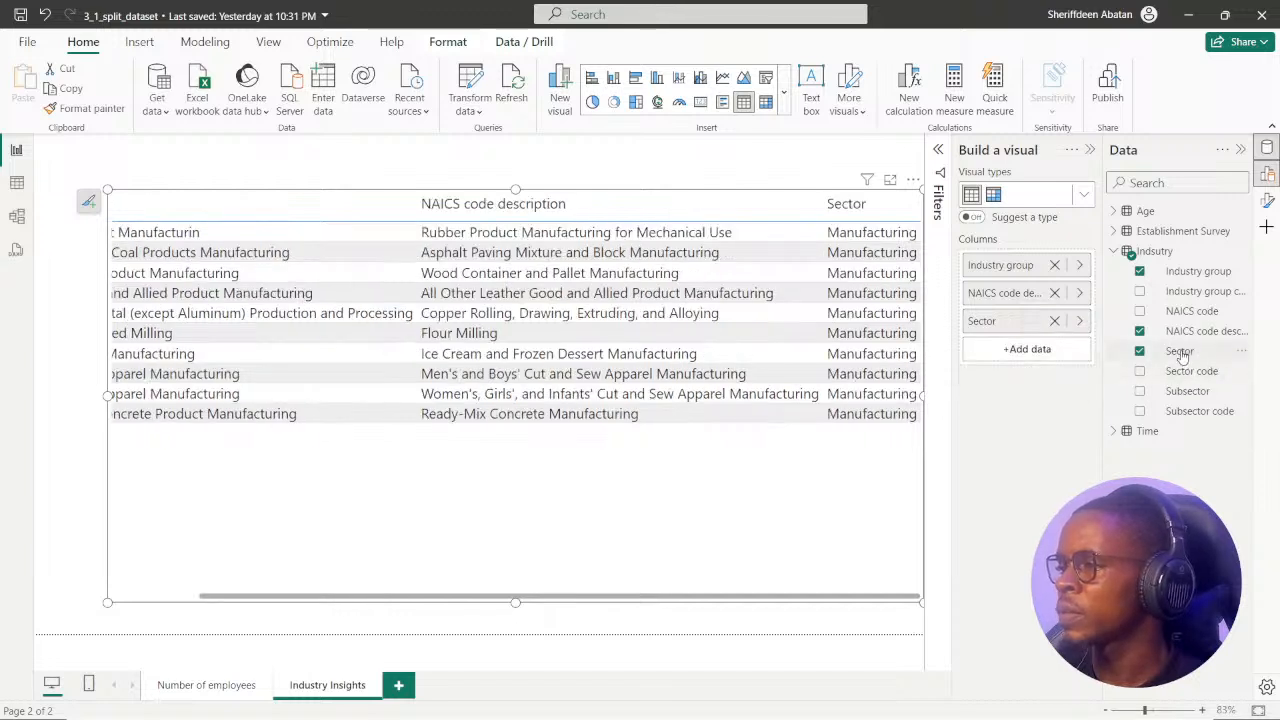
pyautogui.moveTo(1183, 399); pyautogui.dragTo(1010, 328)
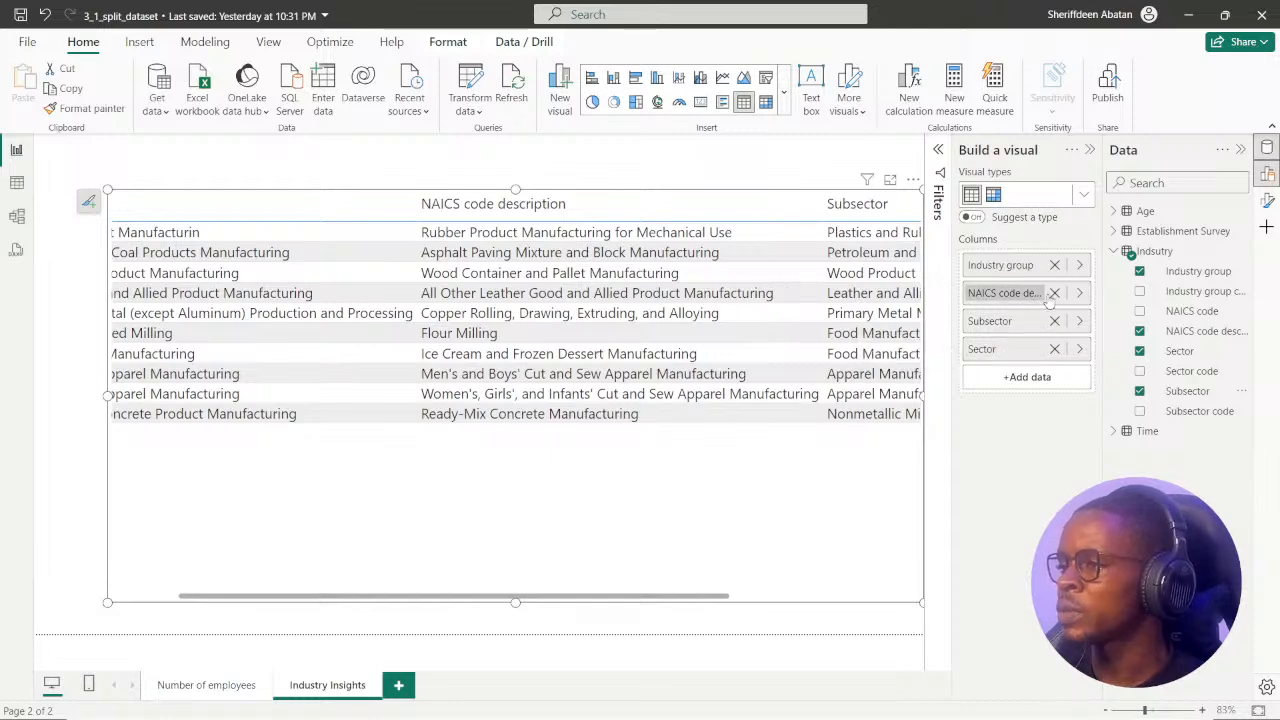
# Remove Industry group from the table and add it back between NAICS code description and Subsector.
pyautogui.moveTo(488, 597); pyautogui.dragTo(349, 603)
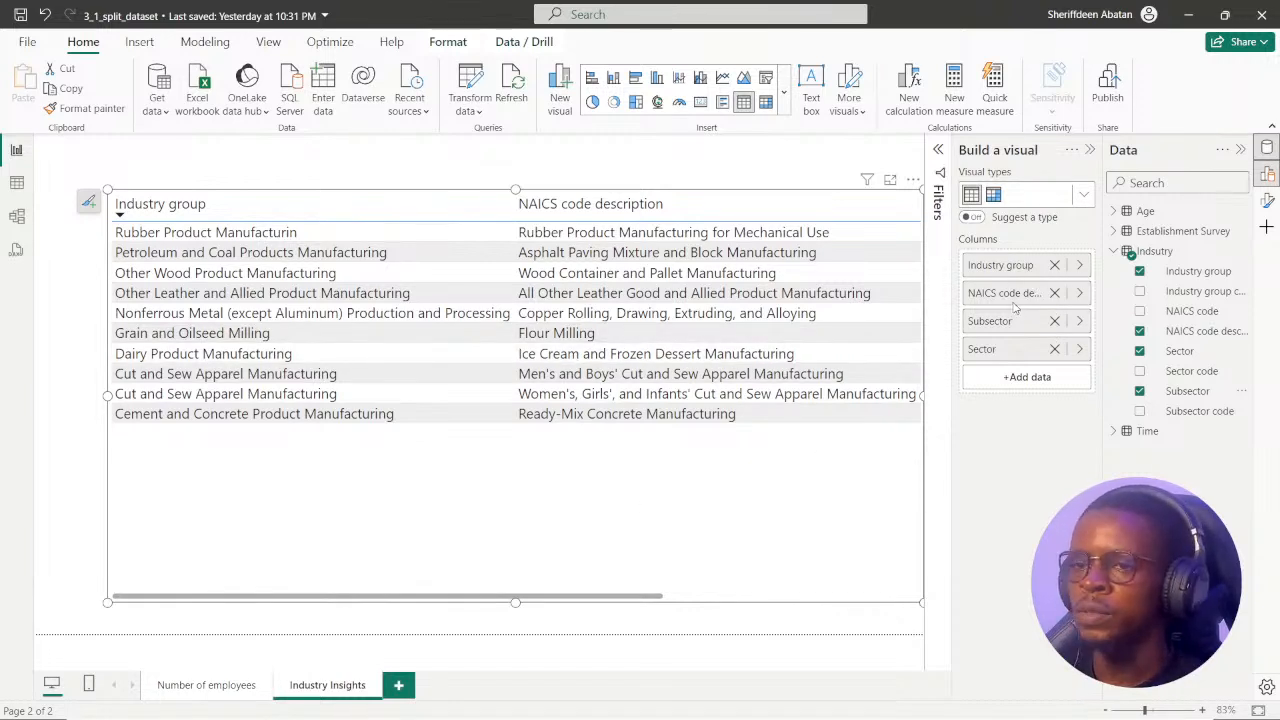
pyautogui.click(1055, 268)
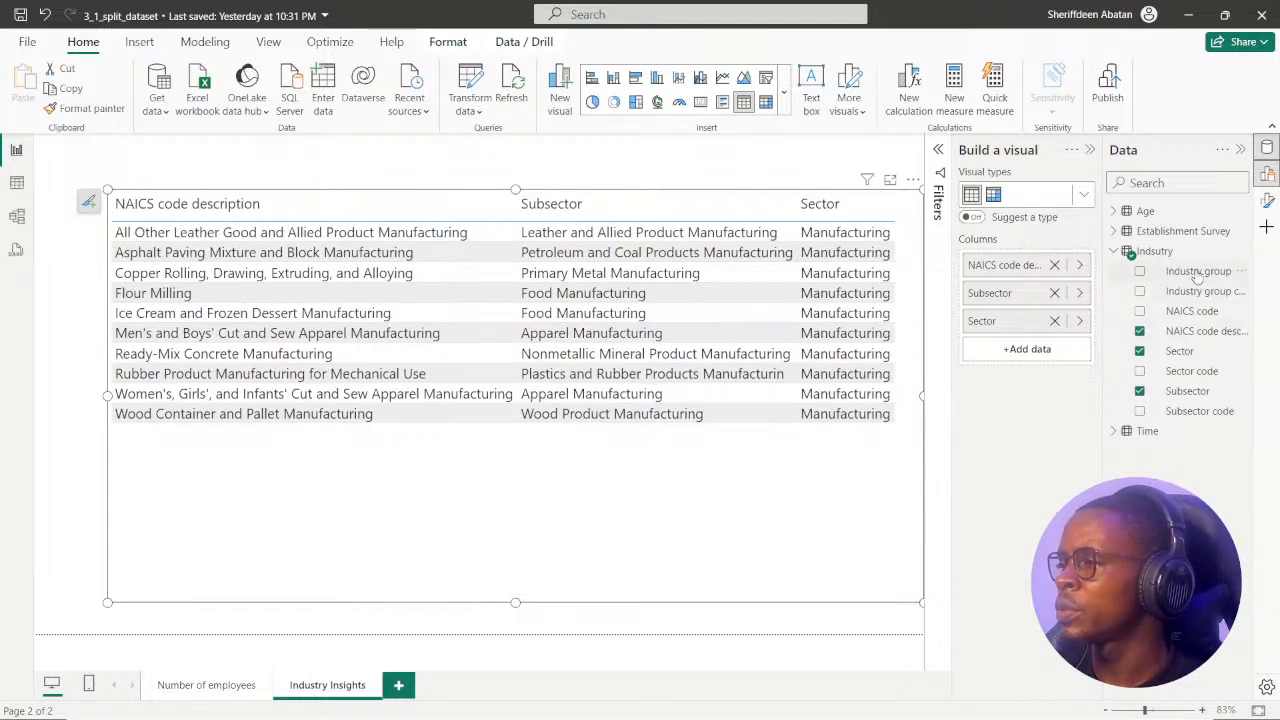
pyautogui.moveTo(1198, 274); pyautogui.dragTo(1033, 285)
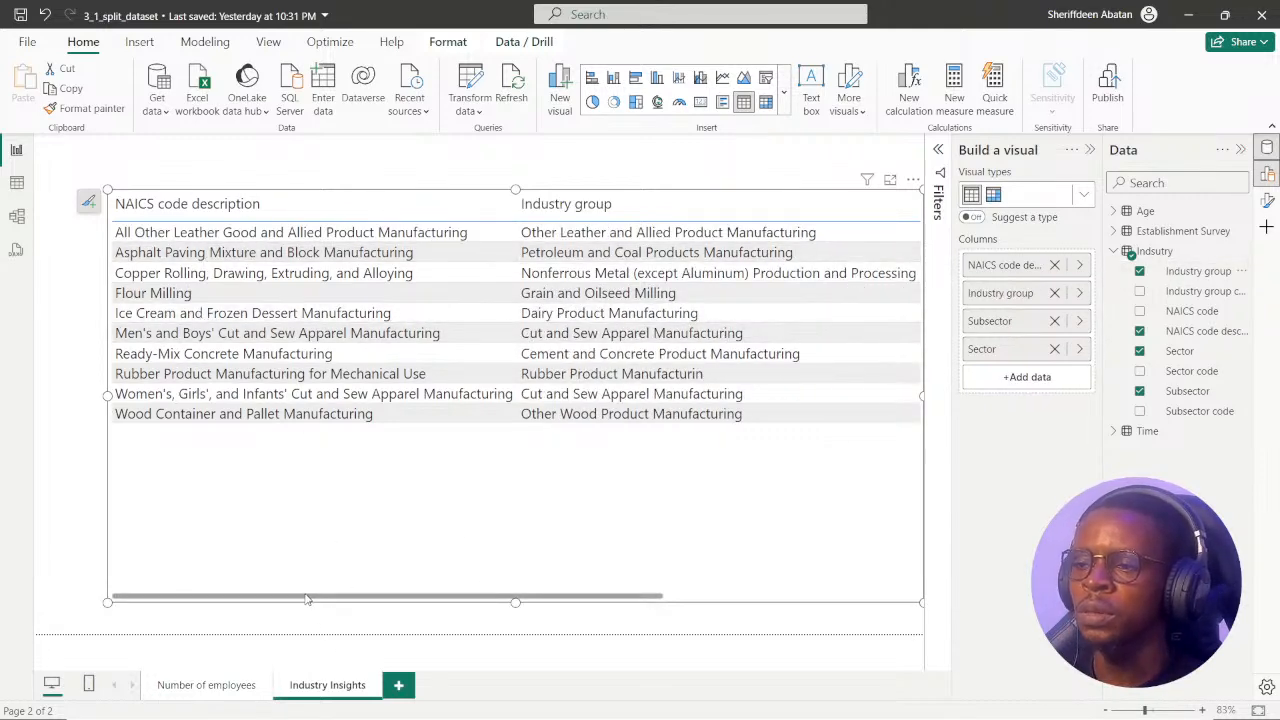
pyautogui.moveTo(309, 599); pyautogui.dragTo(611, 471)
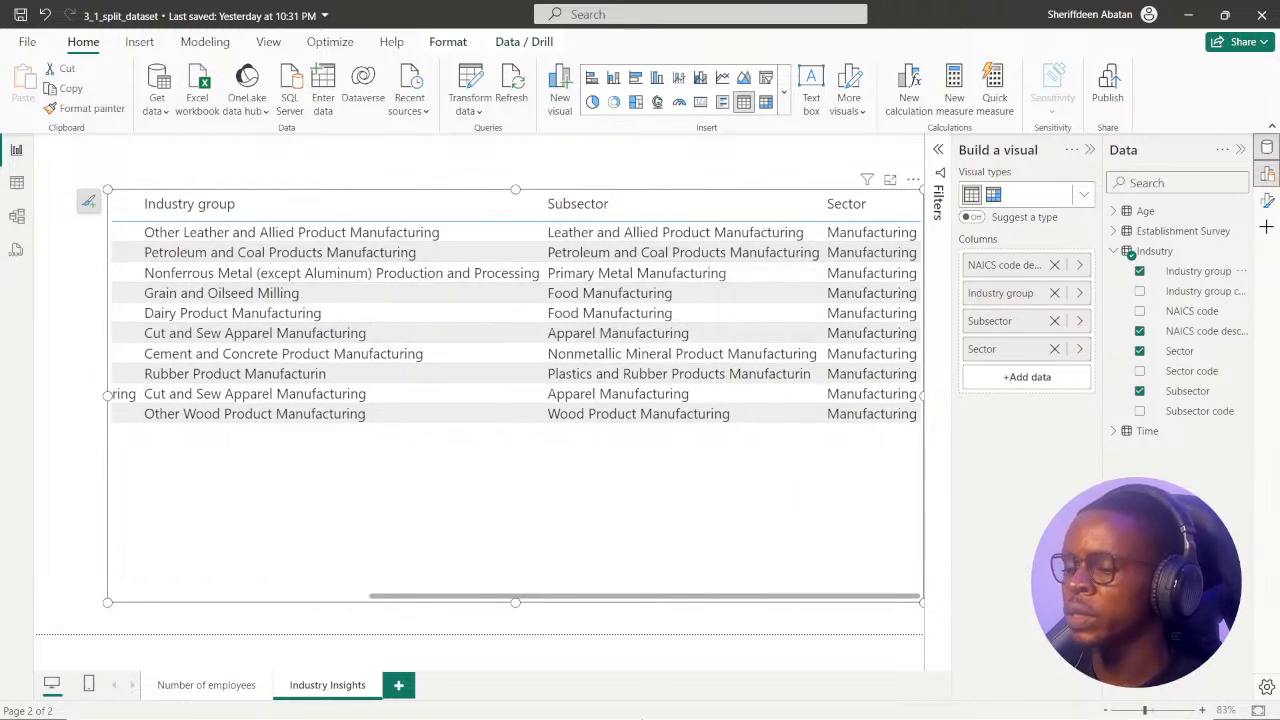
# Advance the DataCamp exercise in Chrome to question 5 on the Industry hierarchy and review the reordered columns in the Power BI table.
pyautogui.click(607, 700)
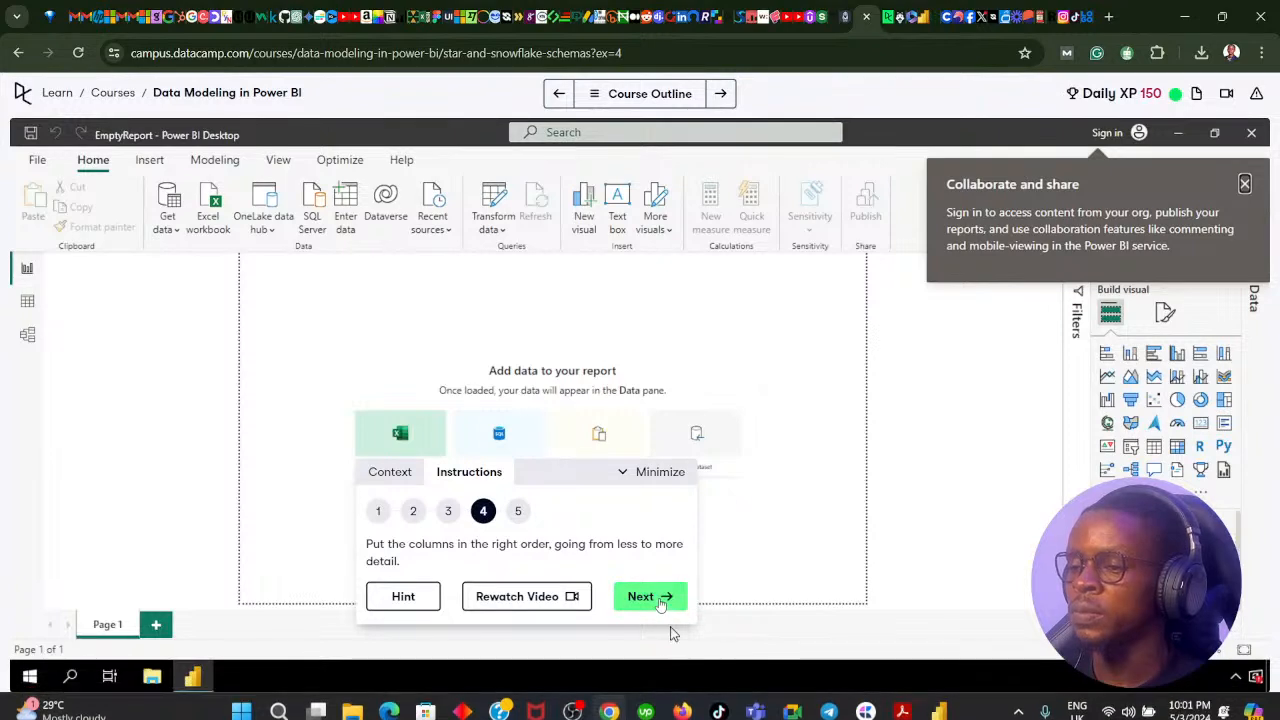
pyautogui.click(660, 601)
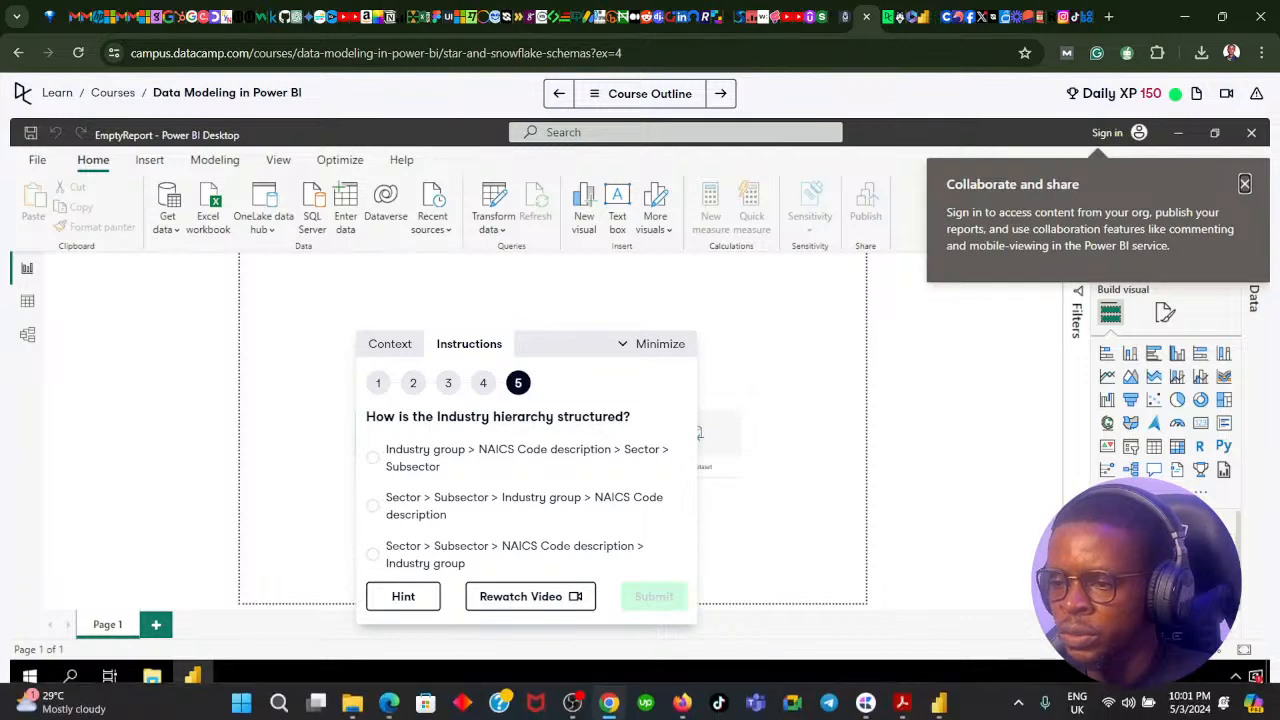
pyautogui.moveTo(615, 703)
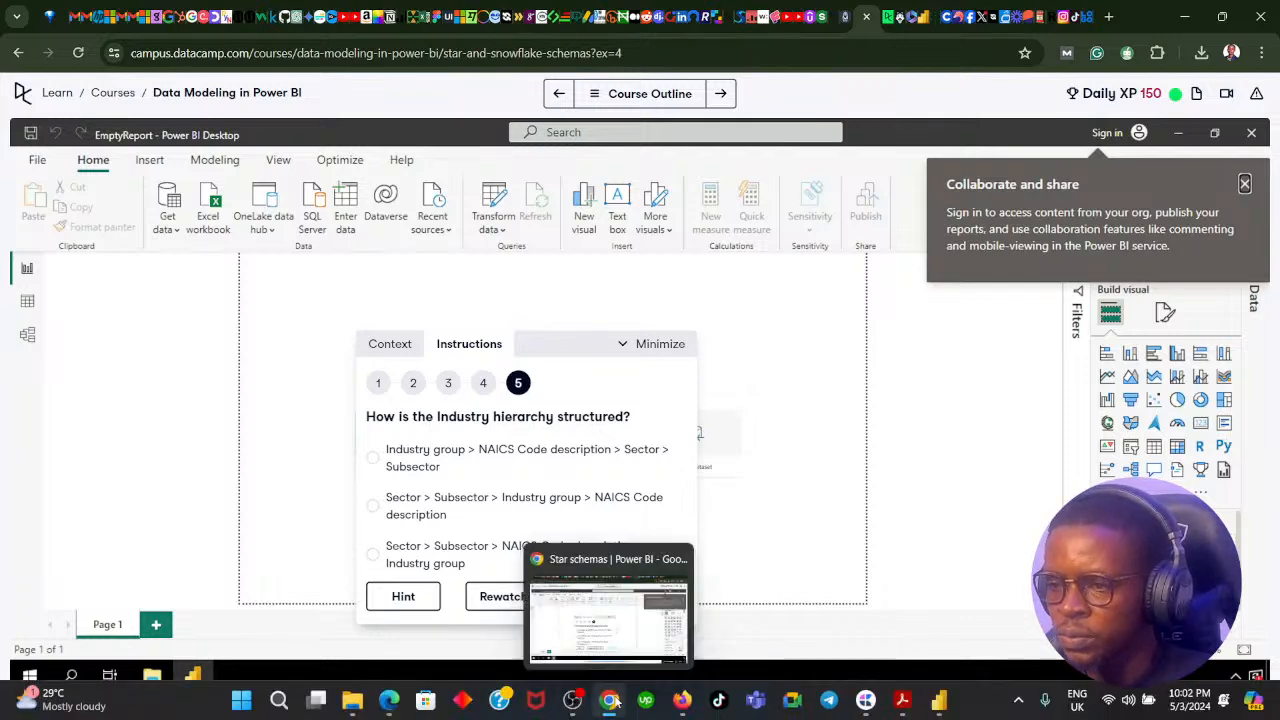
pyautogui.click(612, 700)
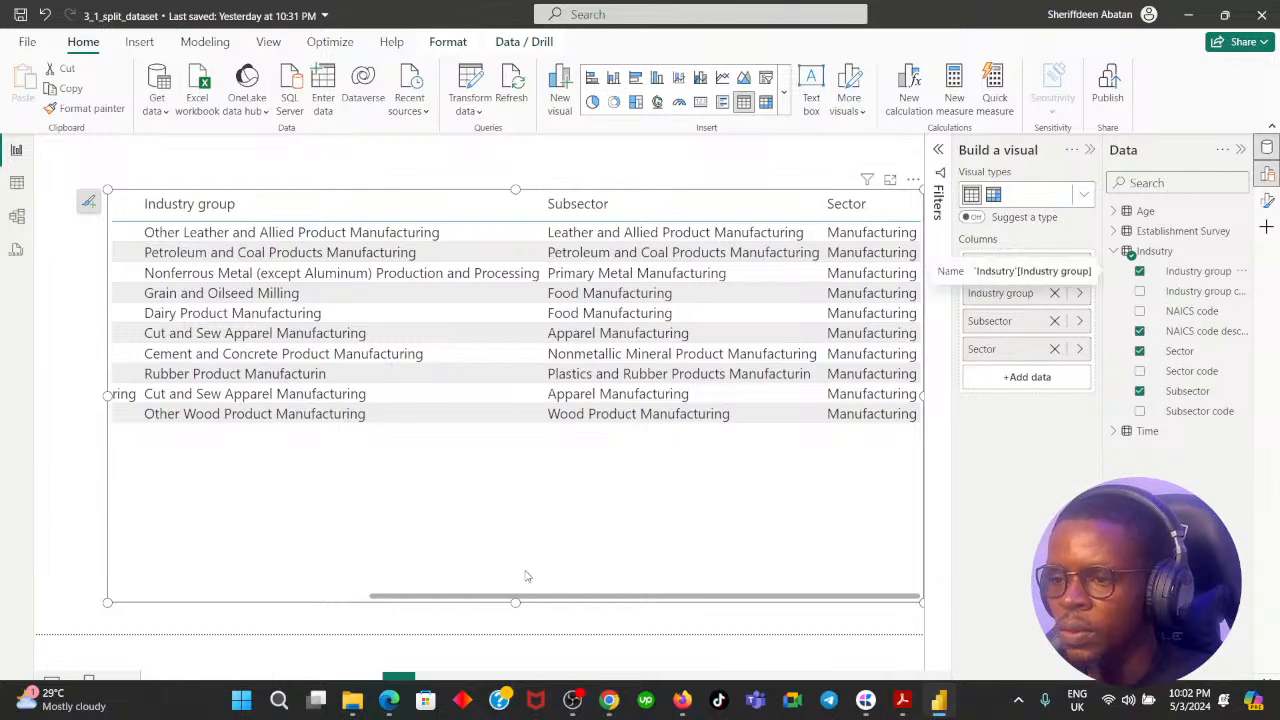
pyautogui.moveTo(529, 597); pyautogui.dragTo(727, 596)
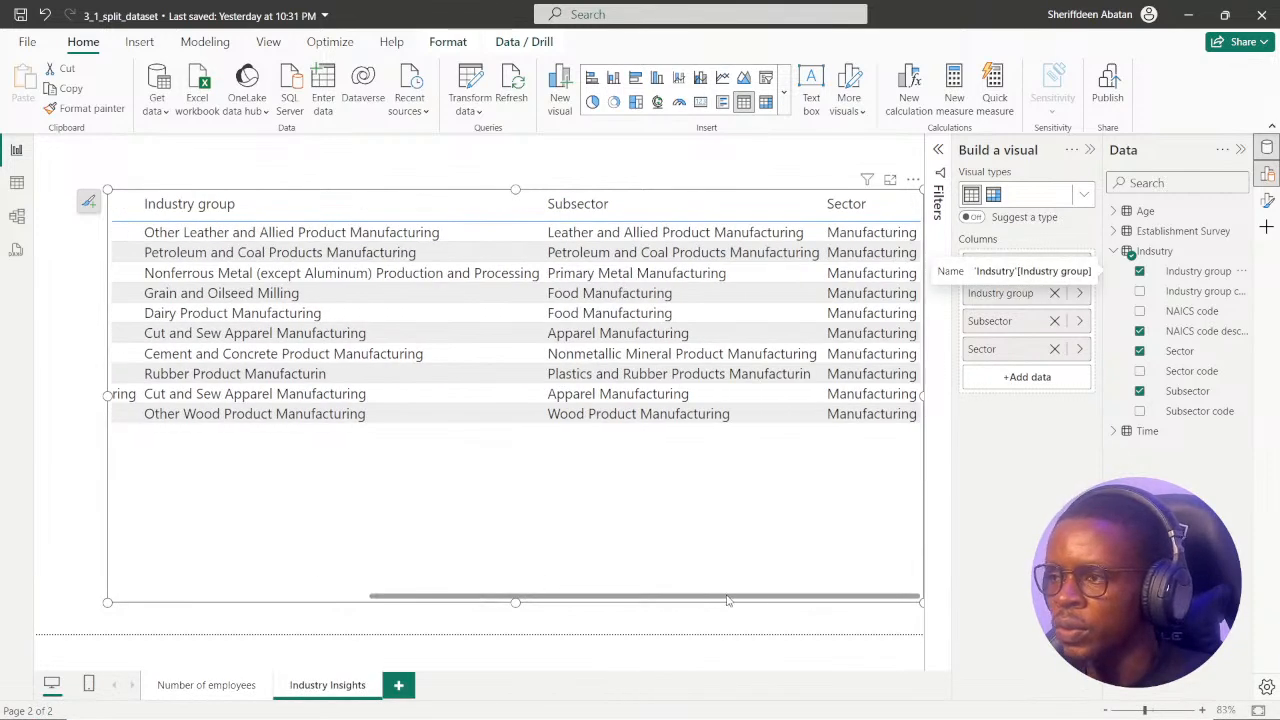
pyautogui.moveTo(619, 600); pyautogui.dragTo(397, 585)
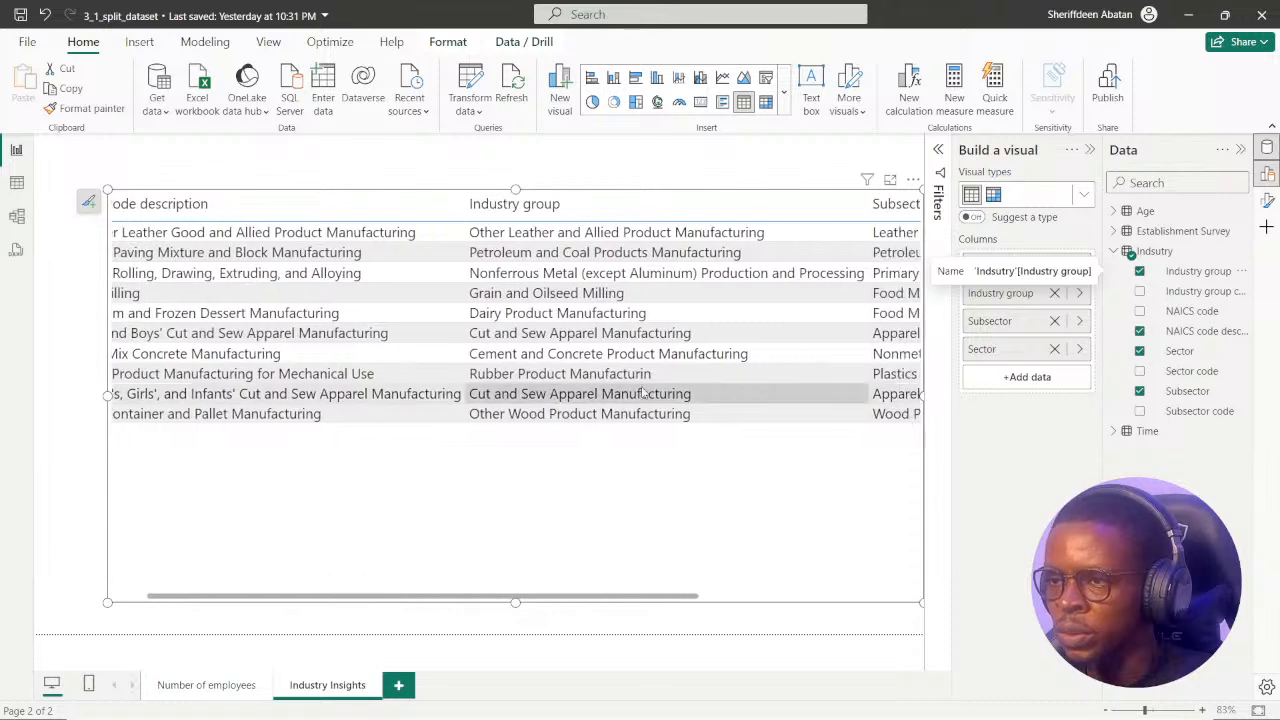
# Try submitting "Sector > Subsector > NAICS Code description > Industry group" as the hierarchy answer in Chrome, and return to the question.
pyautogui.click(607, 700)
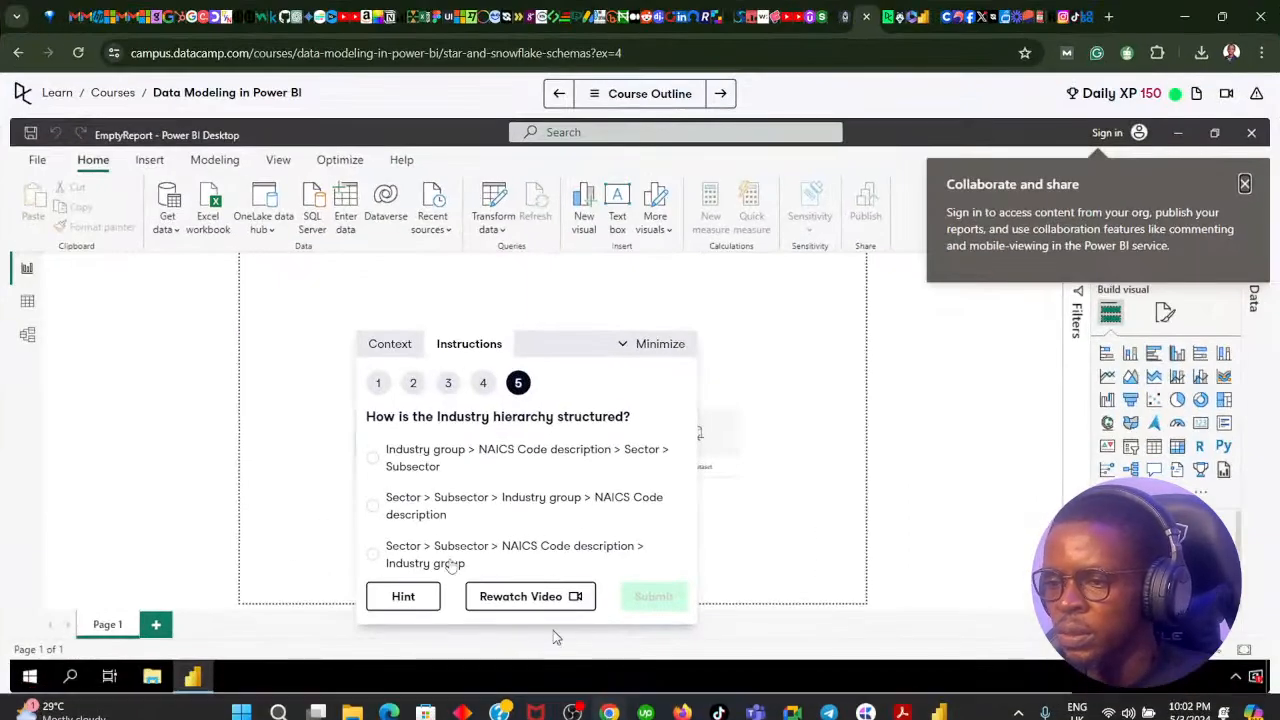
pyautogui.click(477, 556)
pyautogui.click(641, 598)
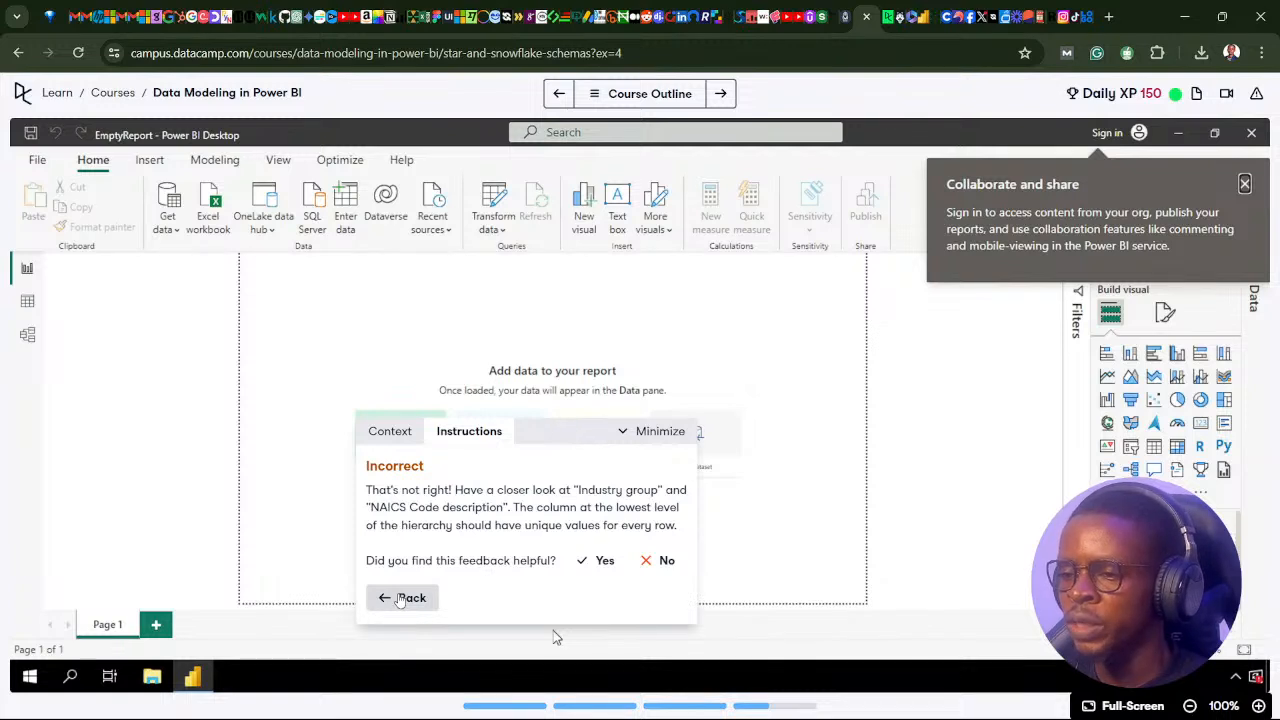
pyautogui.click(402, 598)
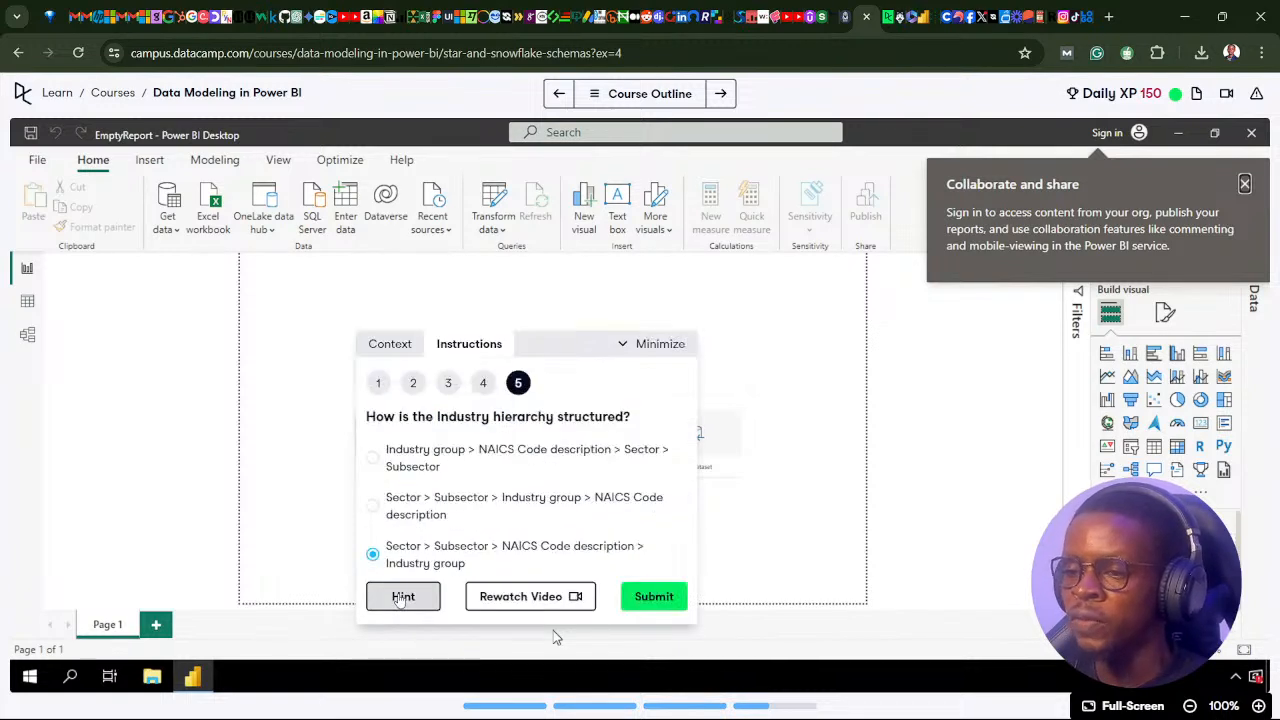
# Switch to Power BI Desktop and examine all columns of the Industry table from NAICS code description through Sector.
pyautogui.click(612, 702)
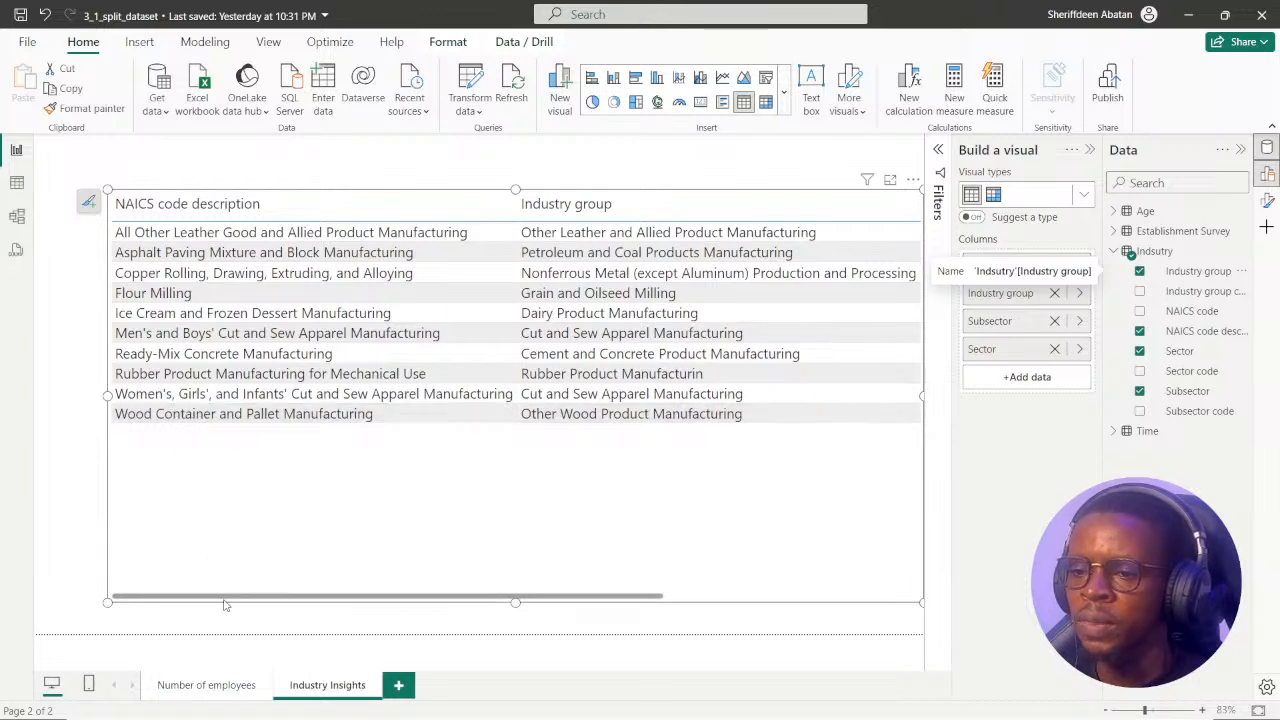
pyautogui.moveTo(224, 598); pyautogui.dragTo(180, 590)
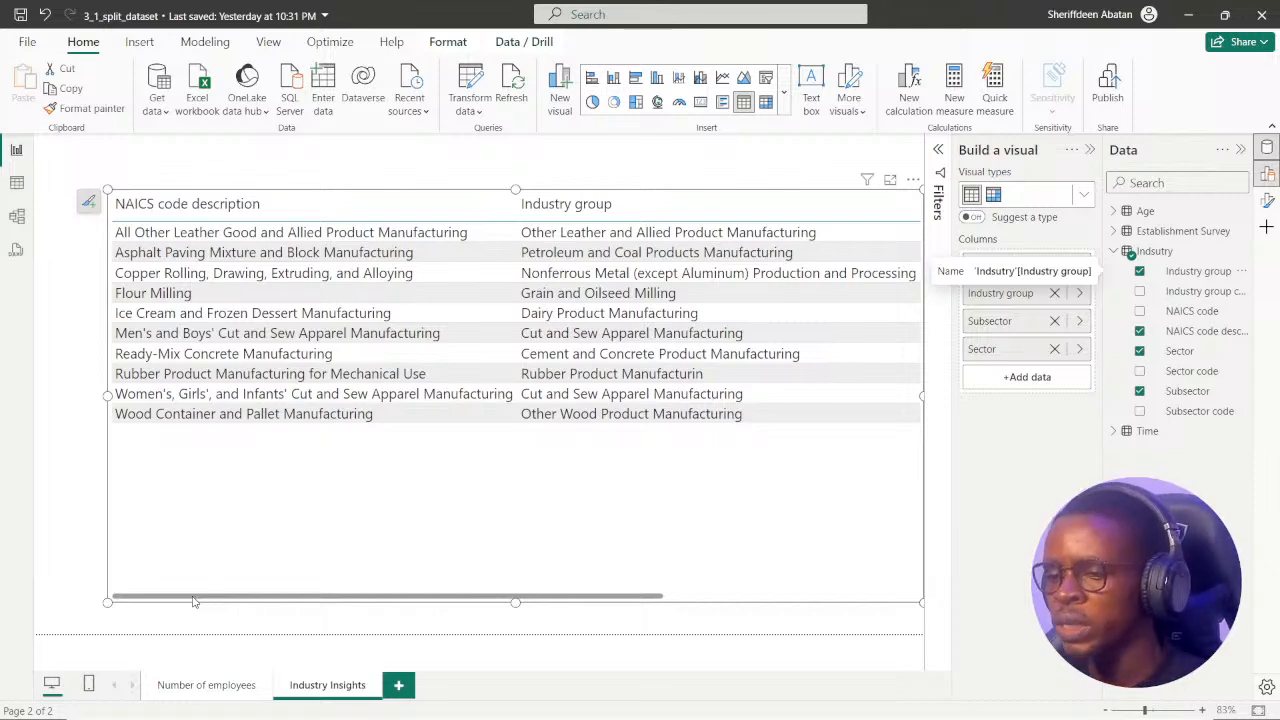
pyautogui.moveTo(194, 601); pyautogui.dragTo(549, 601)
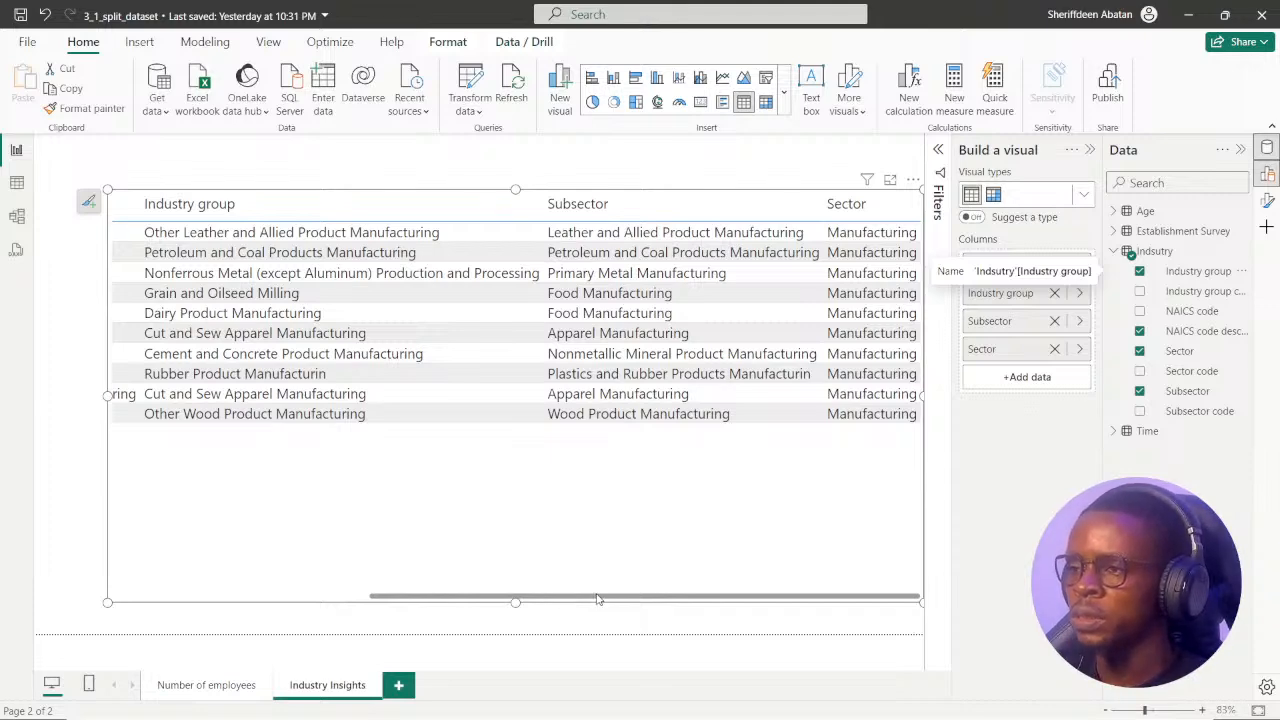
pyautogui.moveTo(597, 598); pyautogui.dragTo(200, 598)
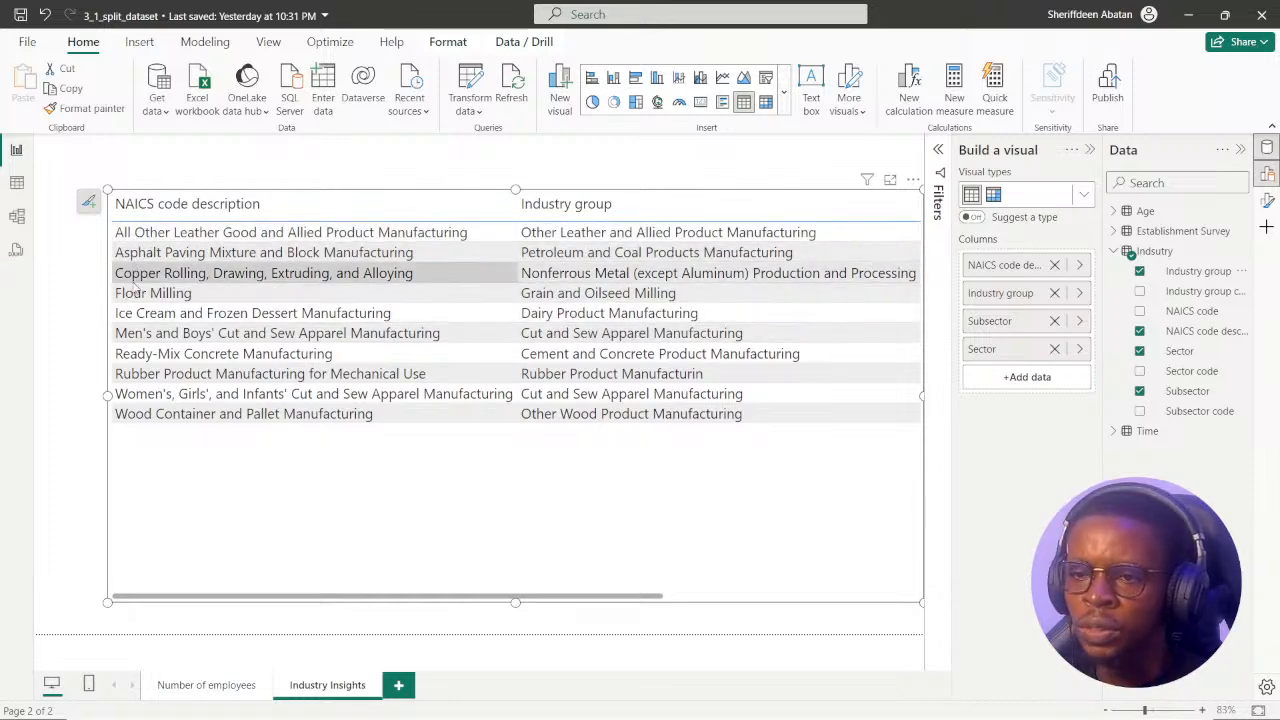
# Remove Industry group from the table and add it back before NAICS code description.
pyautogui.click(1054, 293)
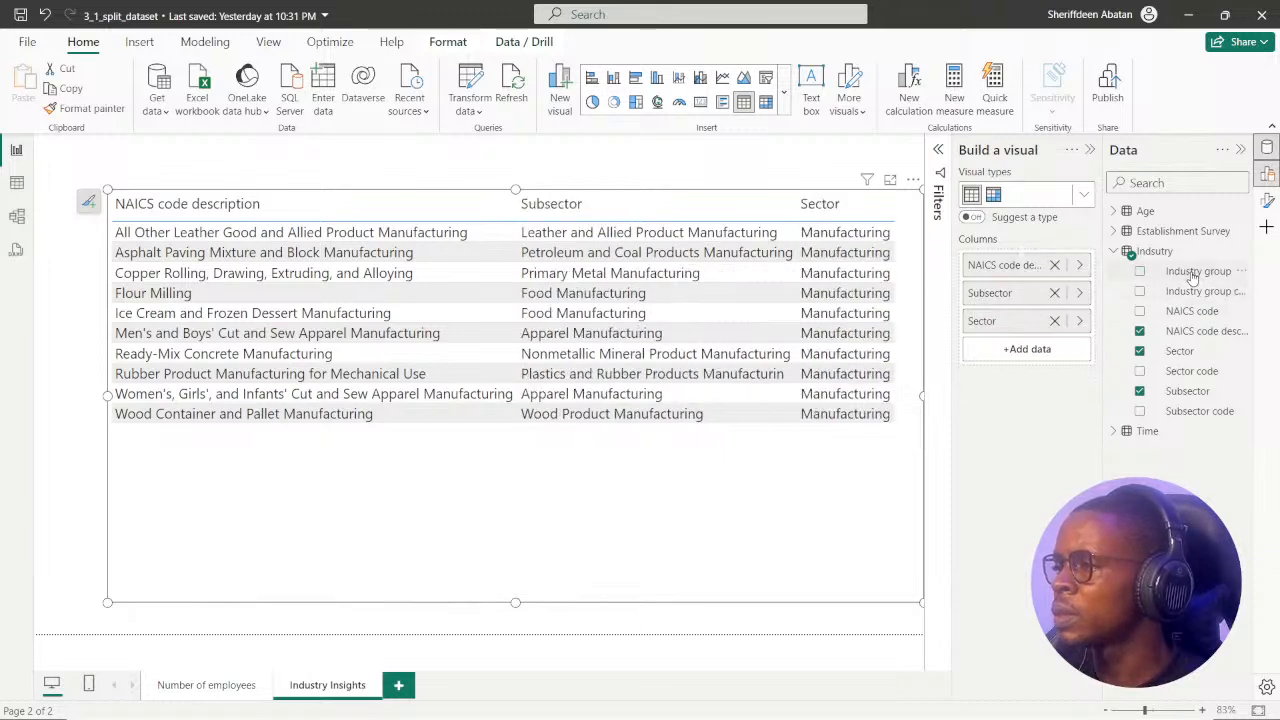
pyautogui.moveTo(1193, 277); pyautogui.dragTo(1048, 262)
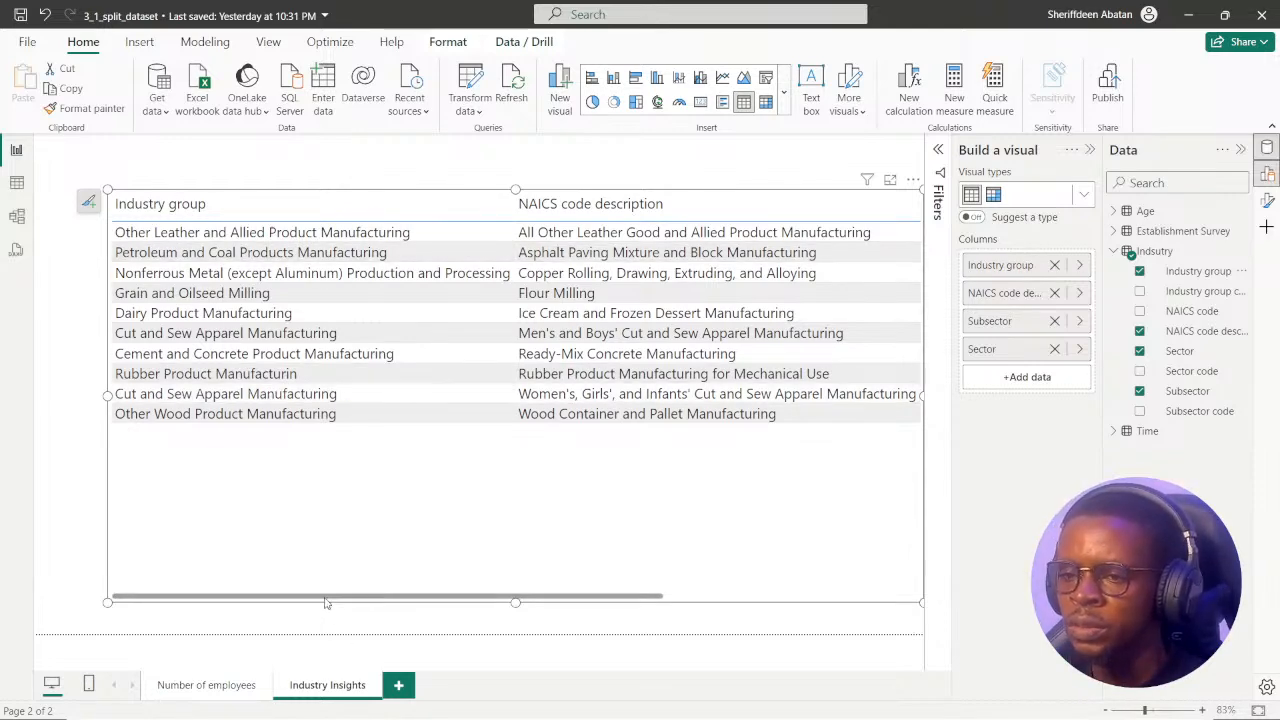
pyautogui.moveTo(330, 600); pyautogui.dragTo(258, 557)
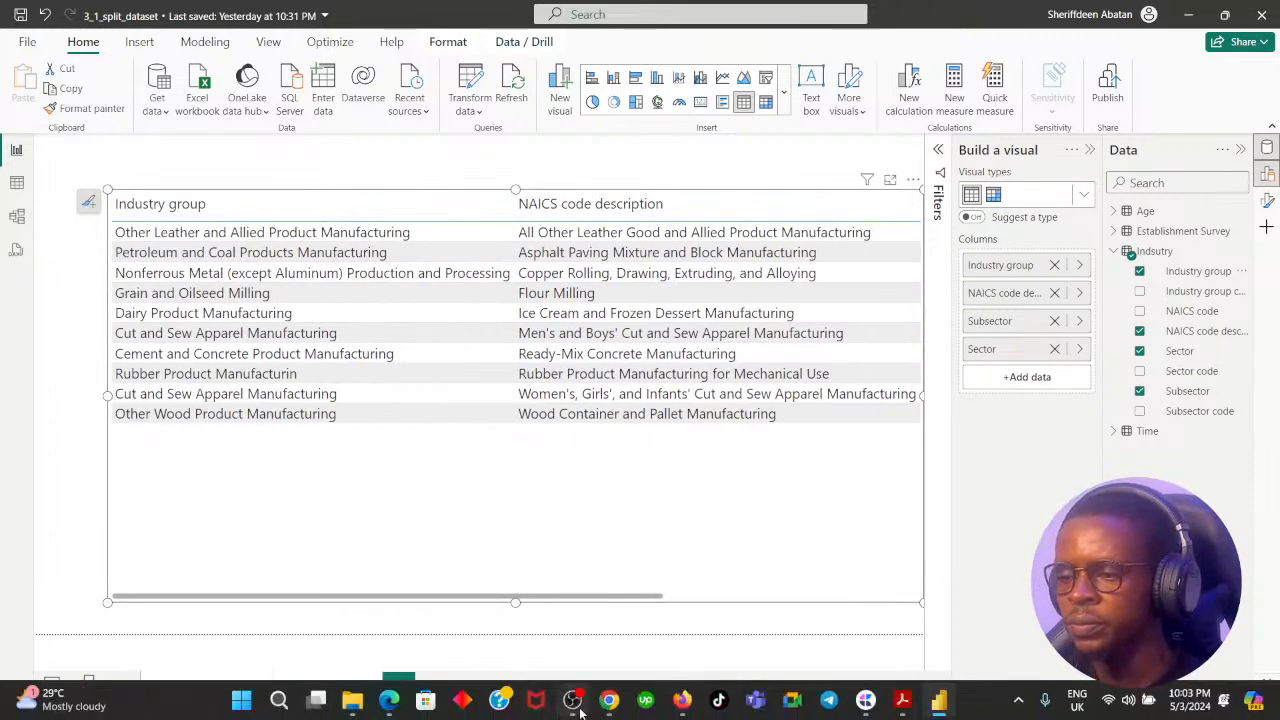
# Try submitting "Industry group > NAICS Code description > Sector > Subsector" as the hierarchy answer in Chrome, and return to the question.
pyautogui.click(610, 700)
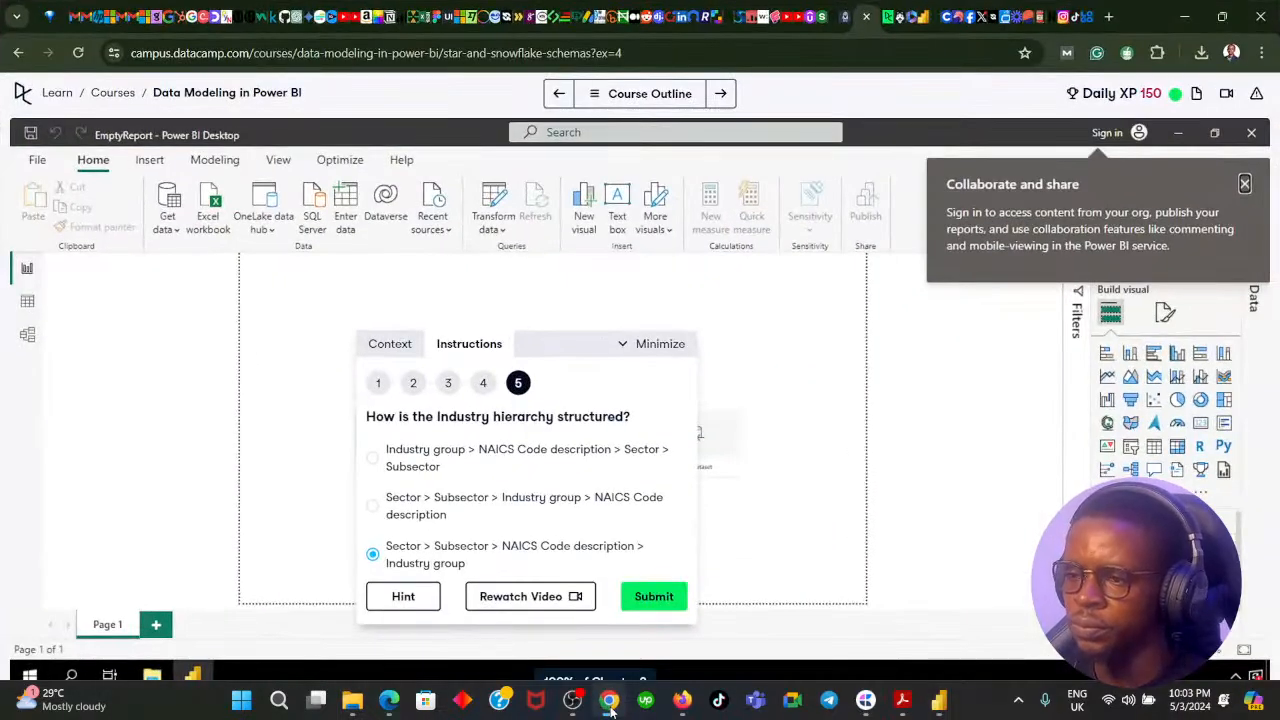
pyautogui.click(609, 700)
pyautogui.click(609, 700)
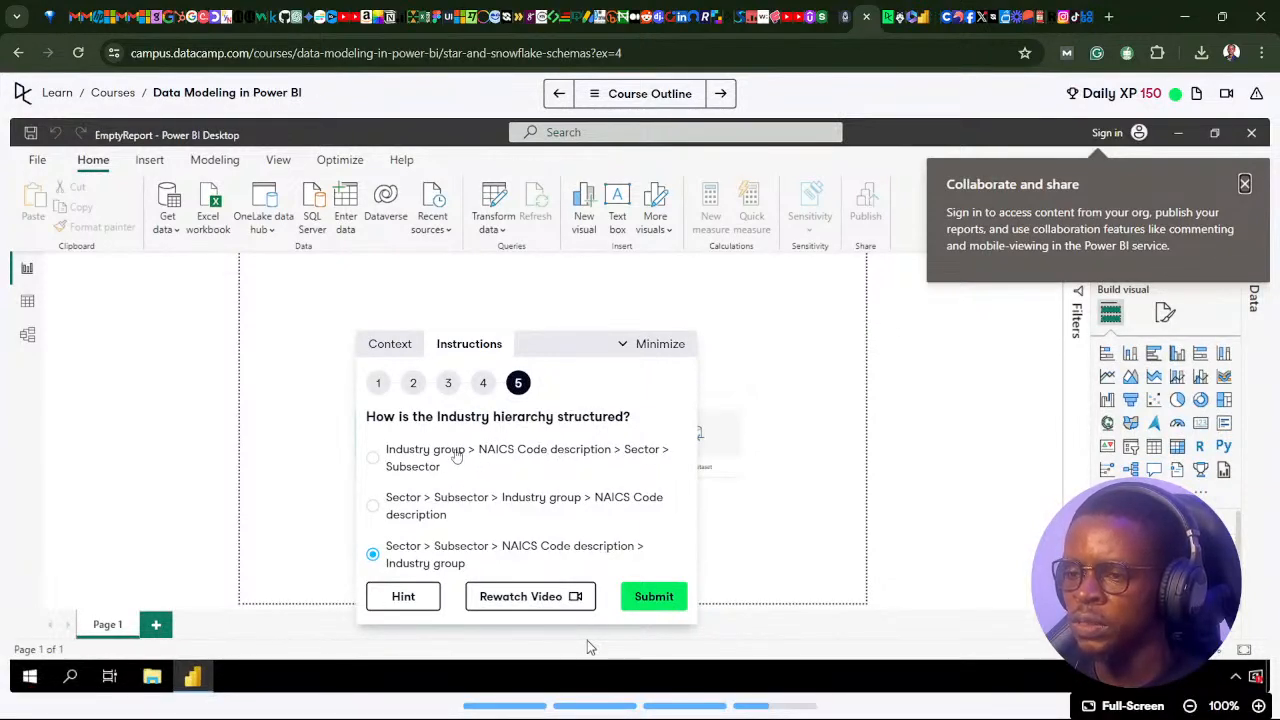
pyautogui.click(456, 455)
pyautogui.click(662, 598)
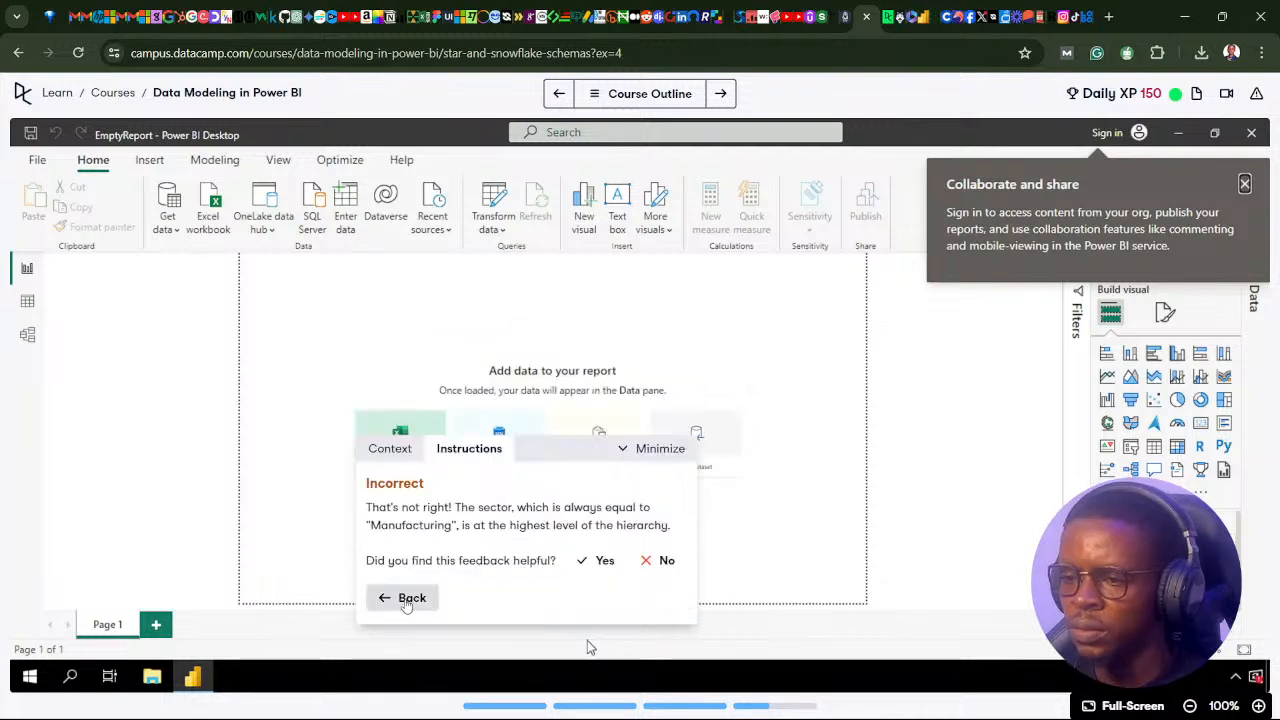
pyautogui.click(406, 599)
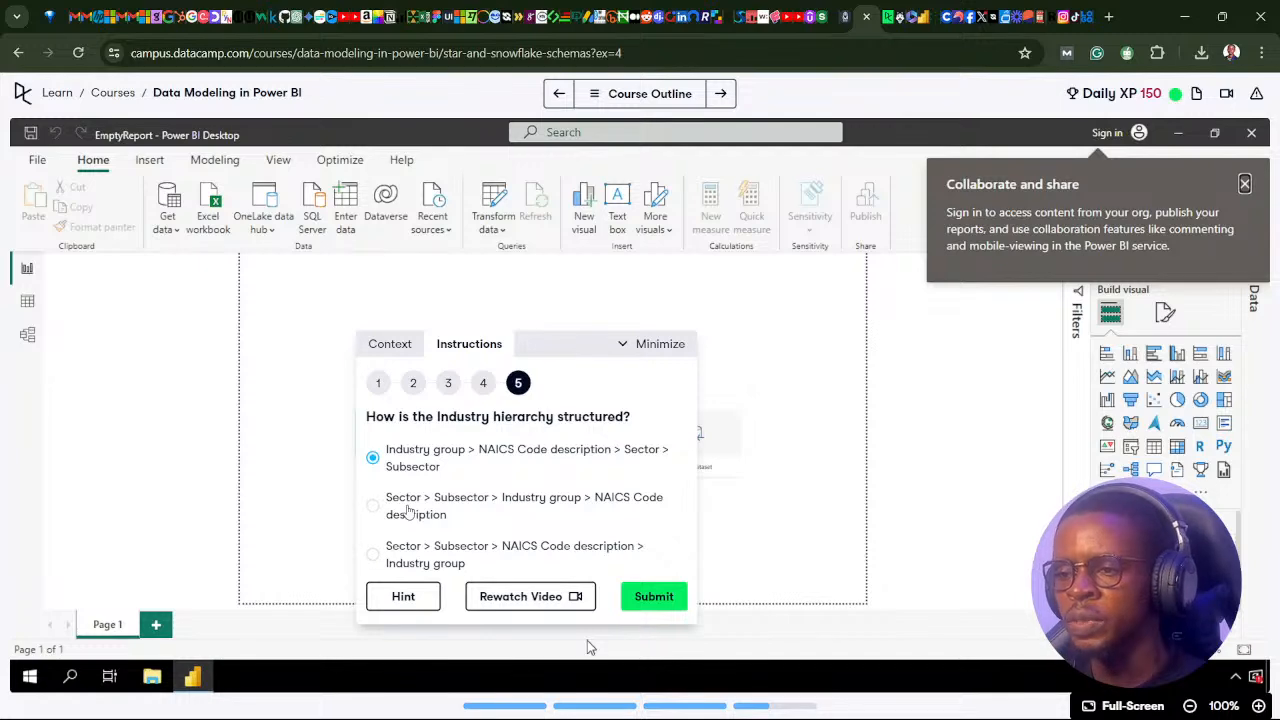
# Submit "Sector > Subsector > Industry group > NAICS Code description" as the hierarchy answer and close the completion dialog.
pyautogui.click(372, 505)
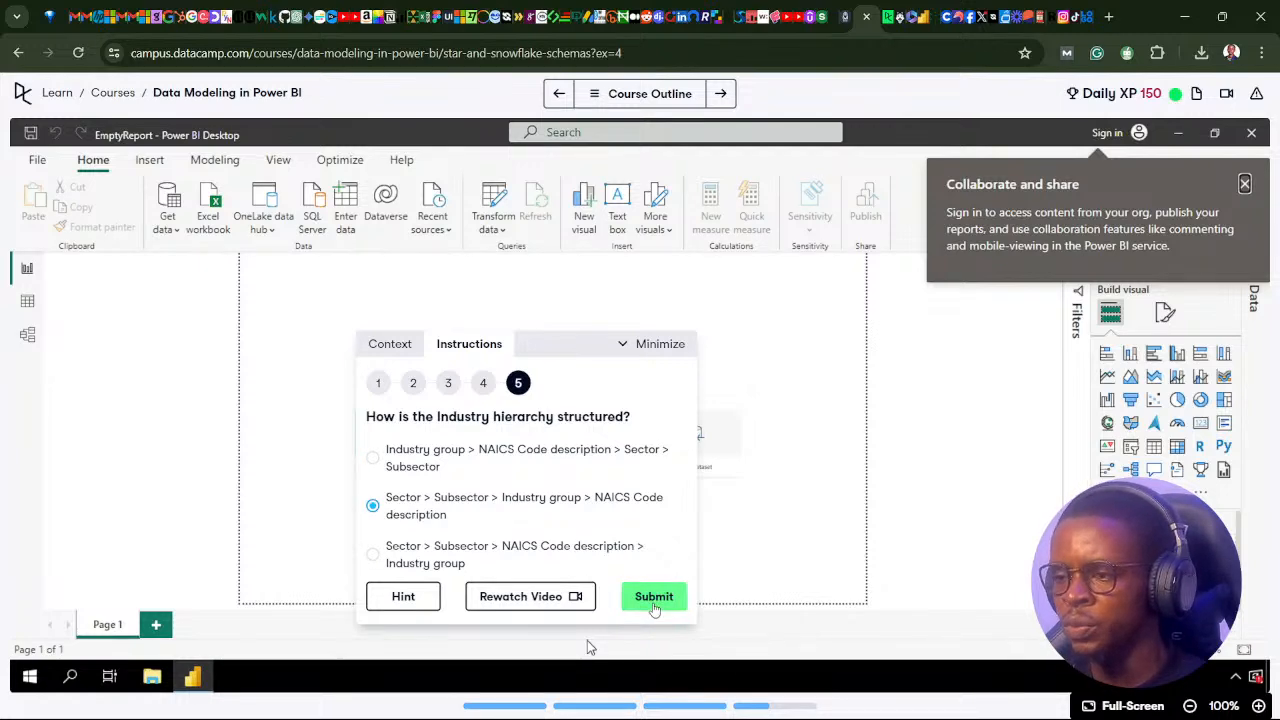
pyautogui.click(654, 600)
pyautogui.click(684, 263)
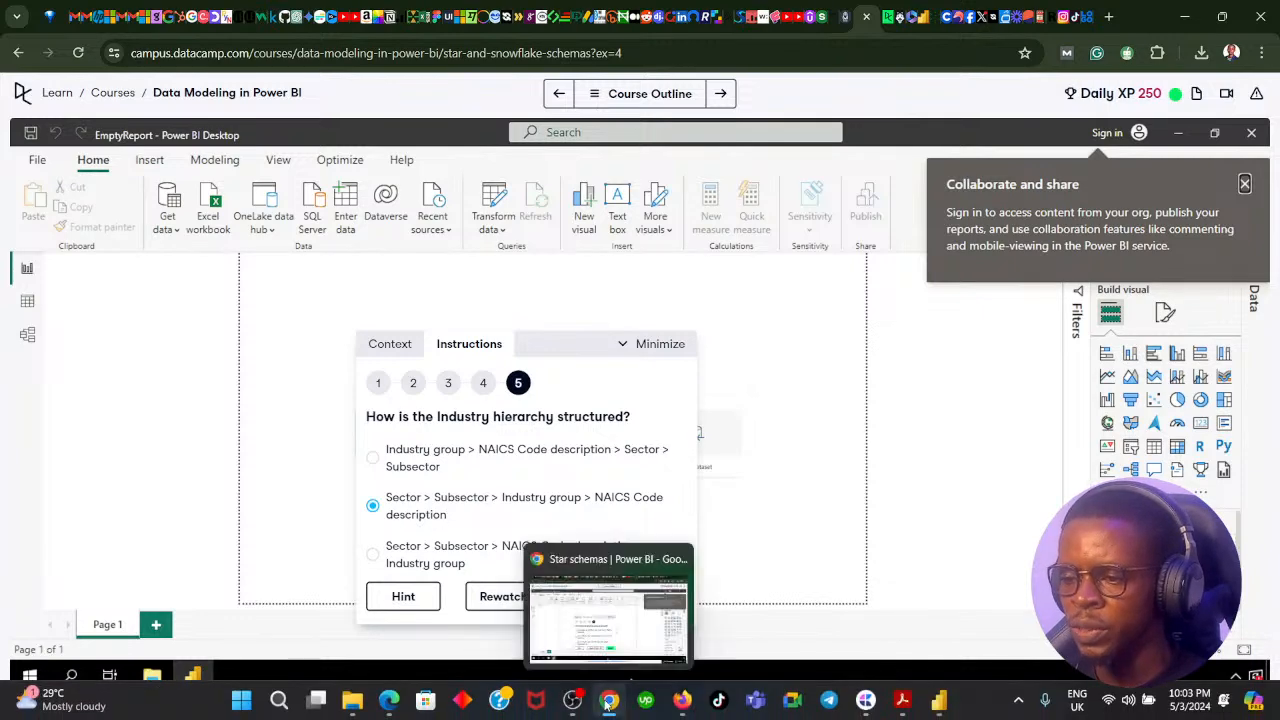
# Switch to Power BI Desktop and compare the table's column order with the submitted Industry hierarchy.
pyautogui.click(612, 705)
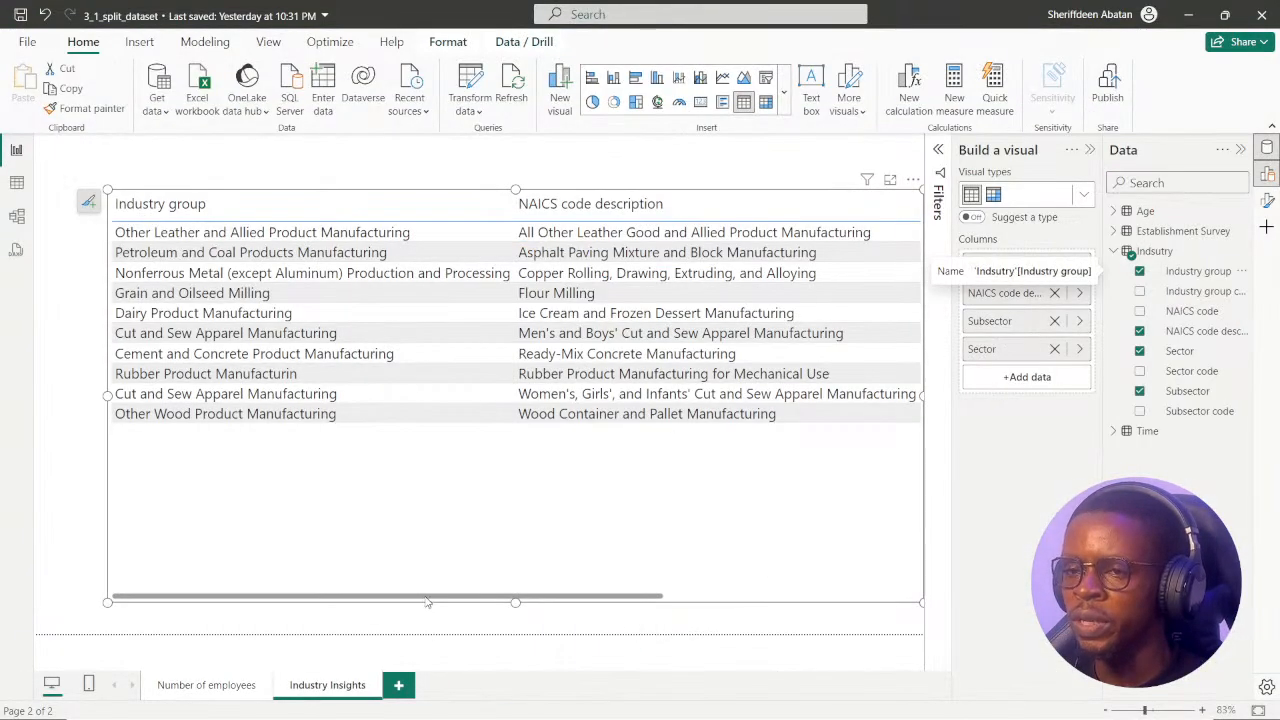
pyautogui.moveTo(434, 598); pyautogui.dragTo(690, 596)
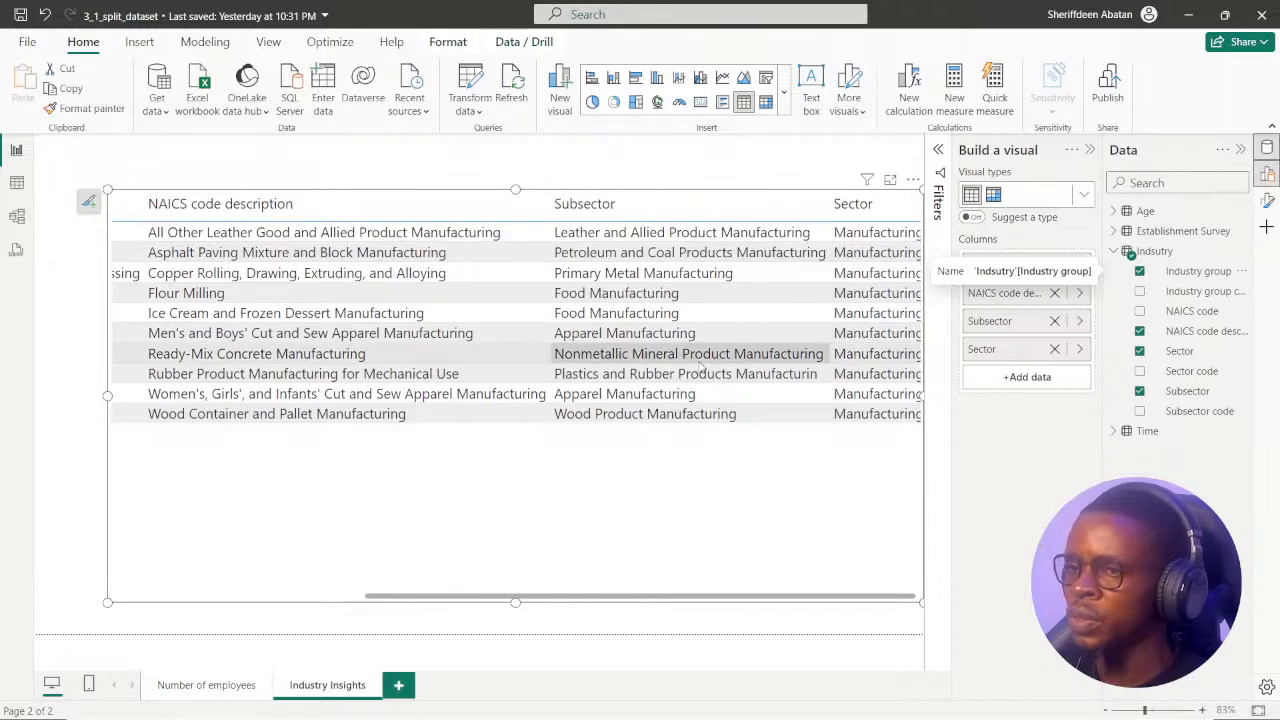
pyautogui.moveTo(563, 598); pyautogui.dragTo(314, 491)
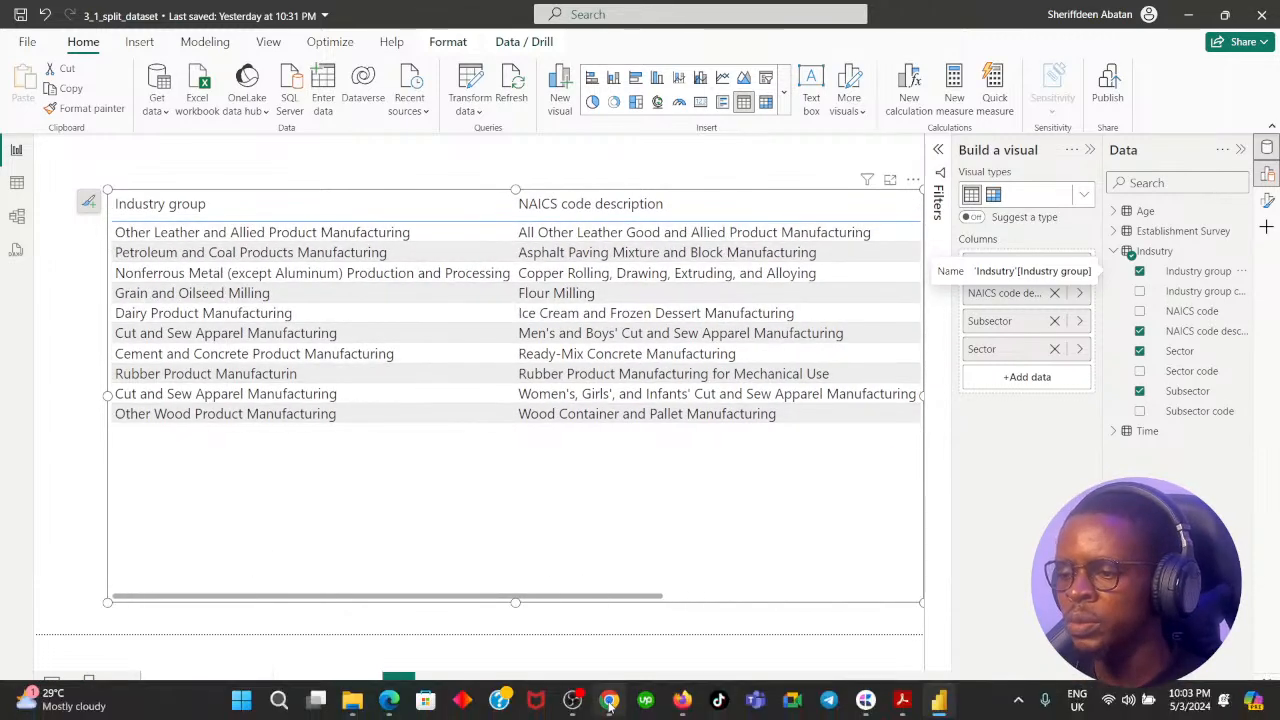
pyautogui.click(608, 700)
pyautogui.click(608, 700)
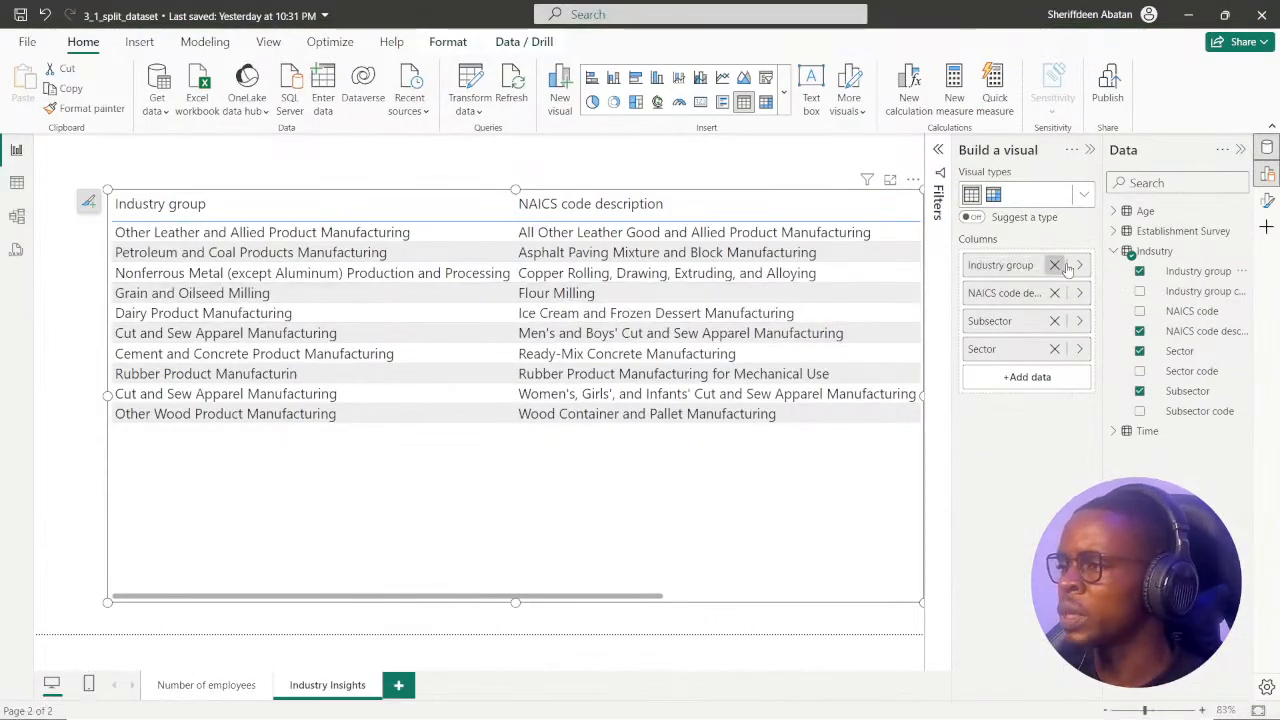
# Remove NAICS code description from the table and add it back as the first column, before Industry group.
pyautogui.click(1054, 292)
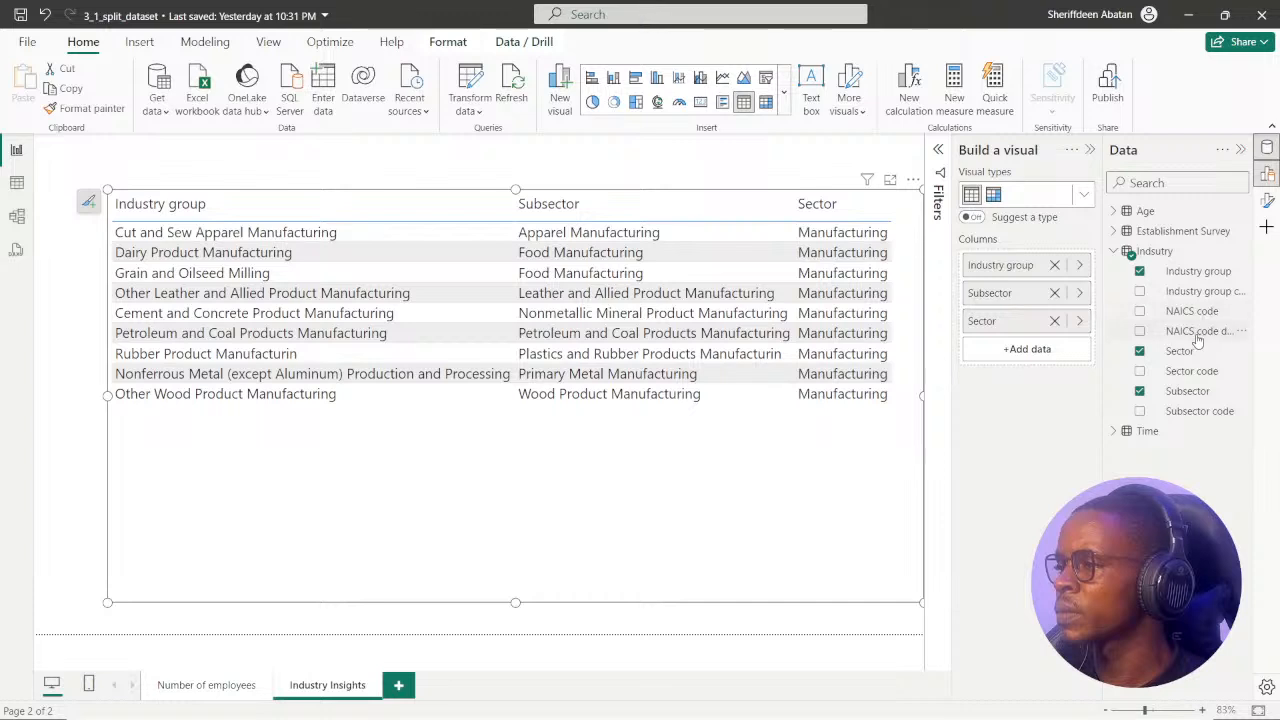
pyautogui.moveTo(1197, 340); pyautogui.dragTo(1045, 255)
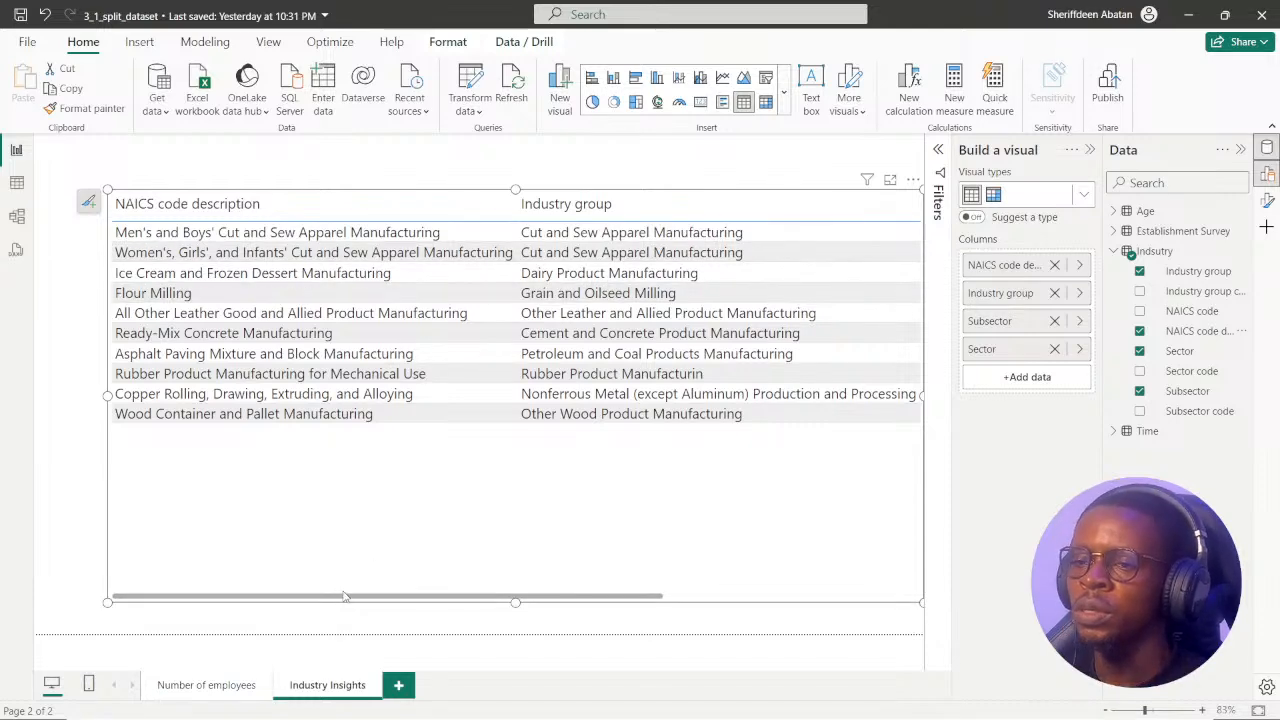
pyautogui.moveTo(330, 598)
pyautogui.mouseDown()
pyautogui.moveTo(666, 597)
pyautogui.moveTo(329, 574)
pyautogui.mouseUp()
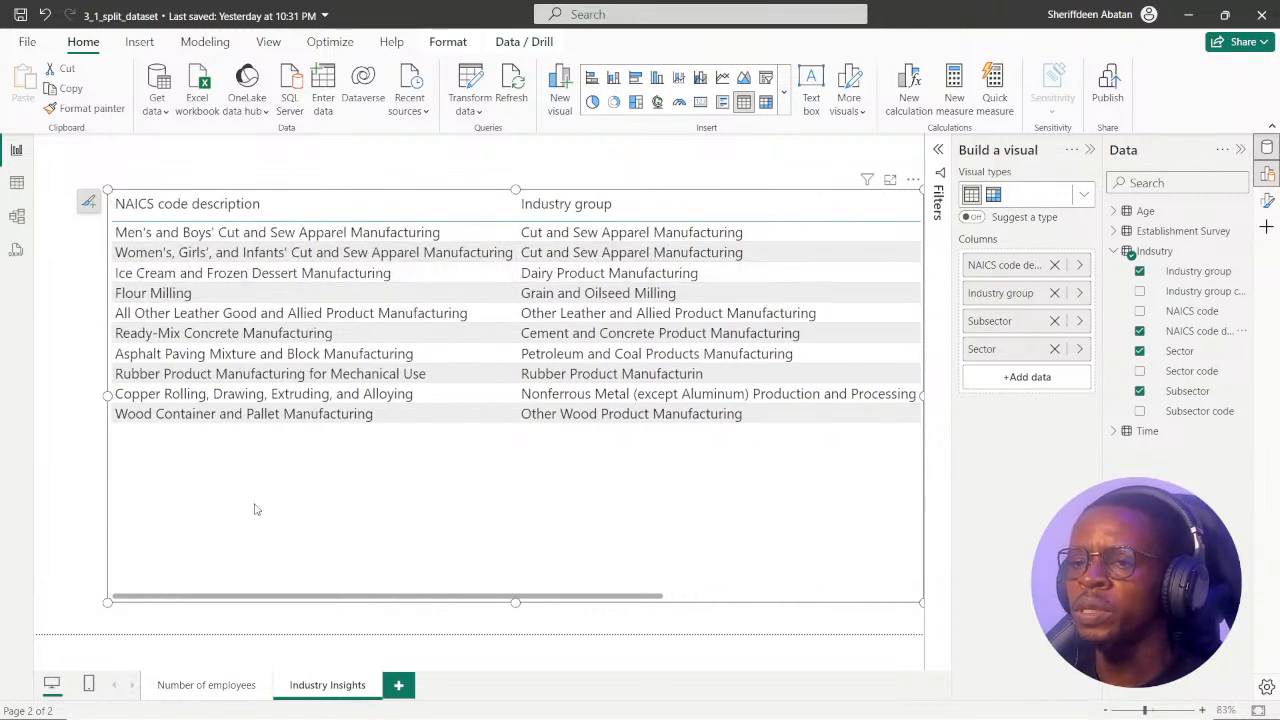
pyautogui.moveTo(260, 601); pyautogui.dragTo(520, 603)
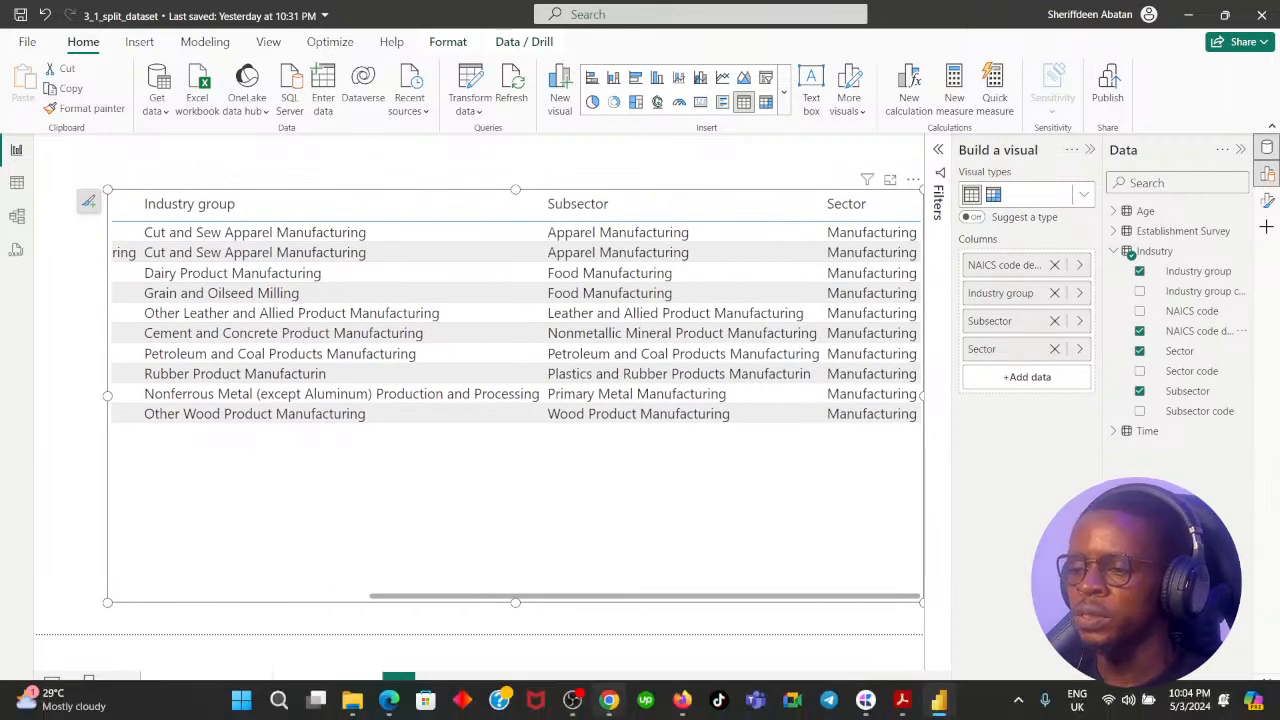
# Check the selected hierarchy answer in Chrome against the Power BI table, resubmit it, and continue to the next exercise.
pyautogui.moveTo(607, 705)
pyautogui.click(598, 636)
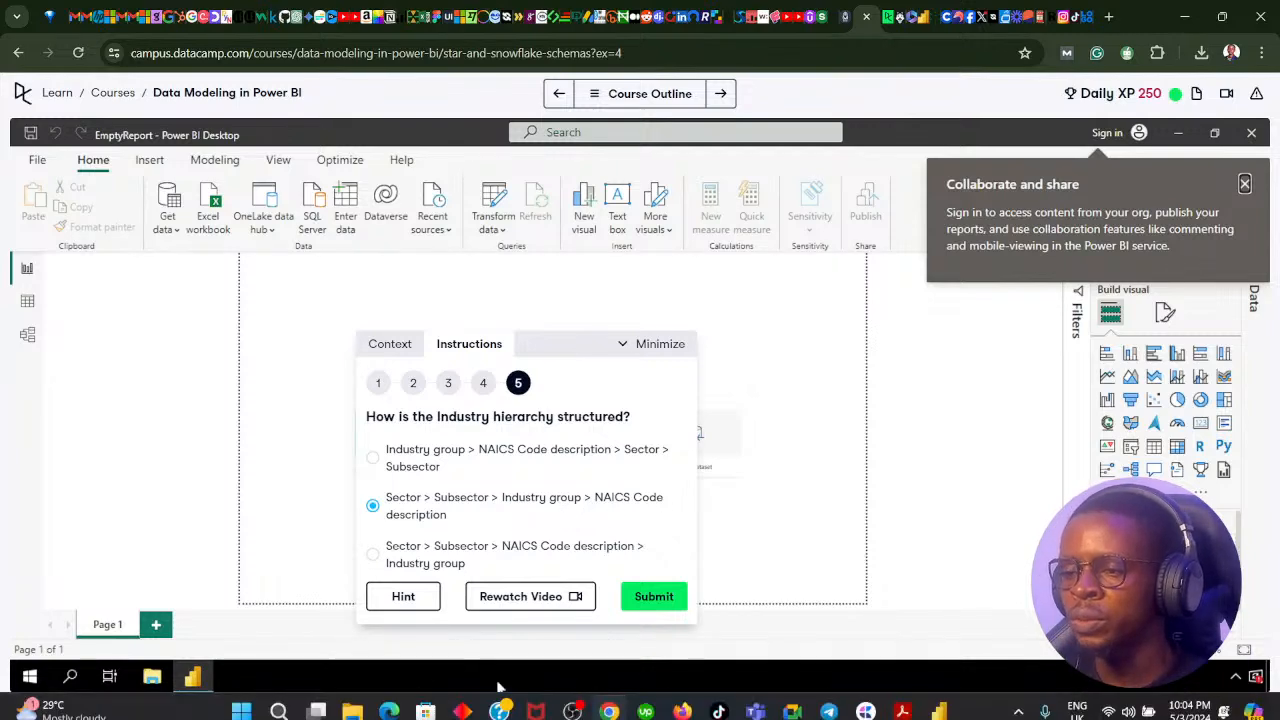
pyautogui.click(609, 700)
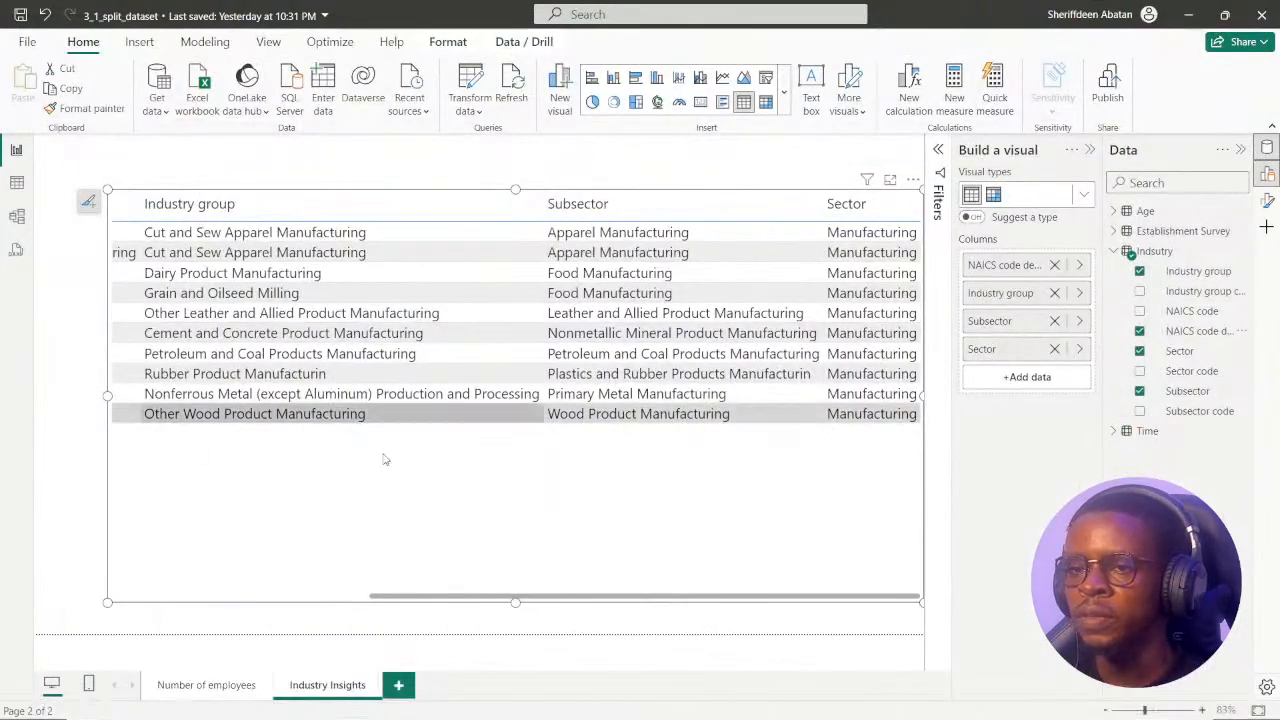
pyautogui.moveTo(436, 597); pyautogui.dragTo(408, 597)
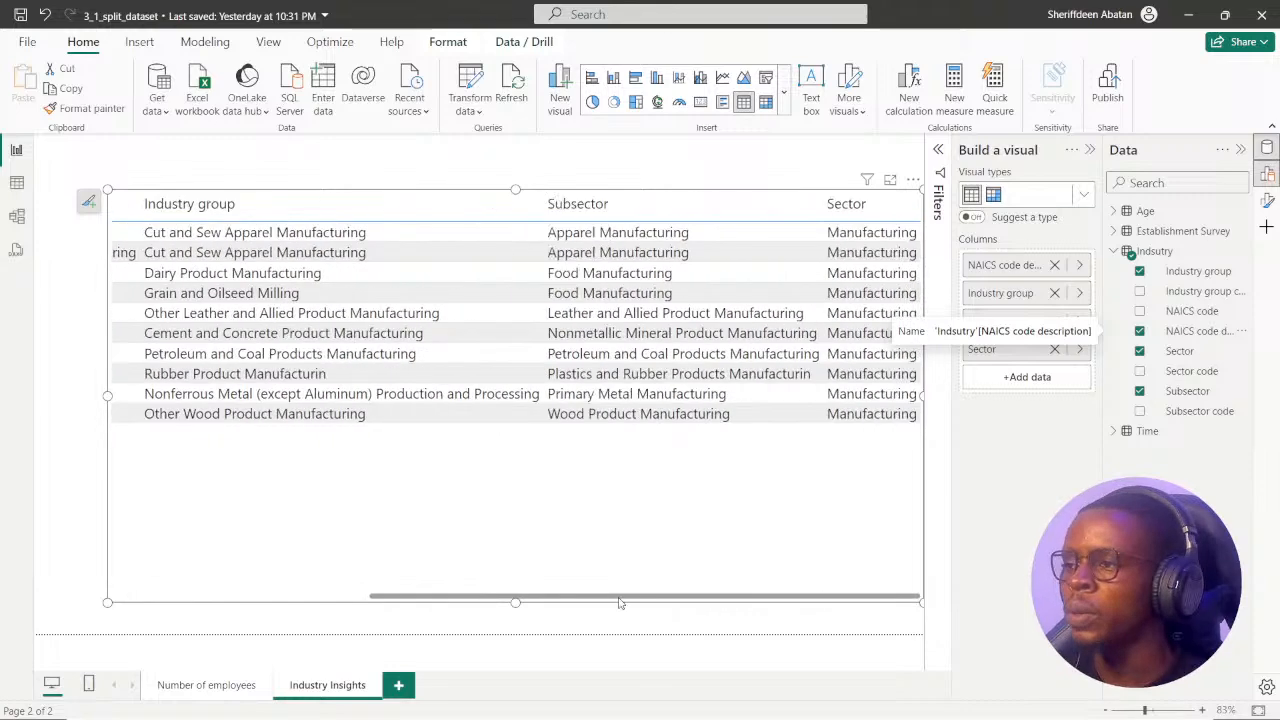
pyautogui.click(609, 700)
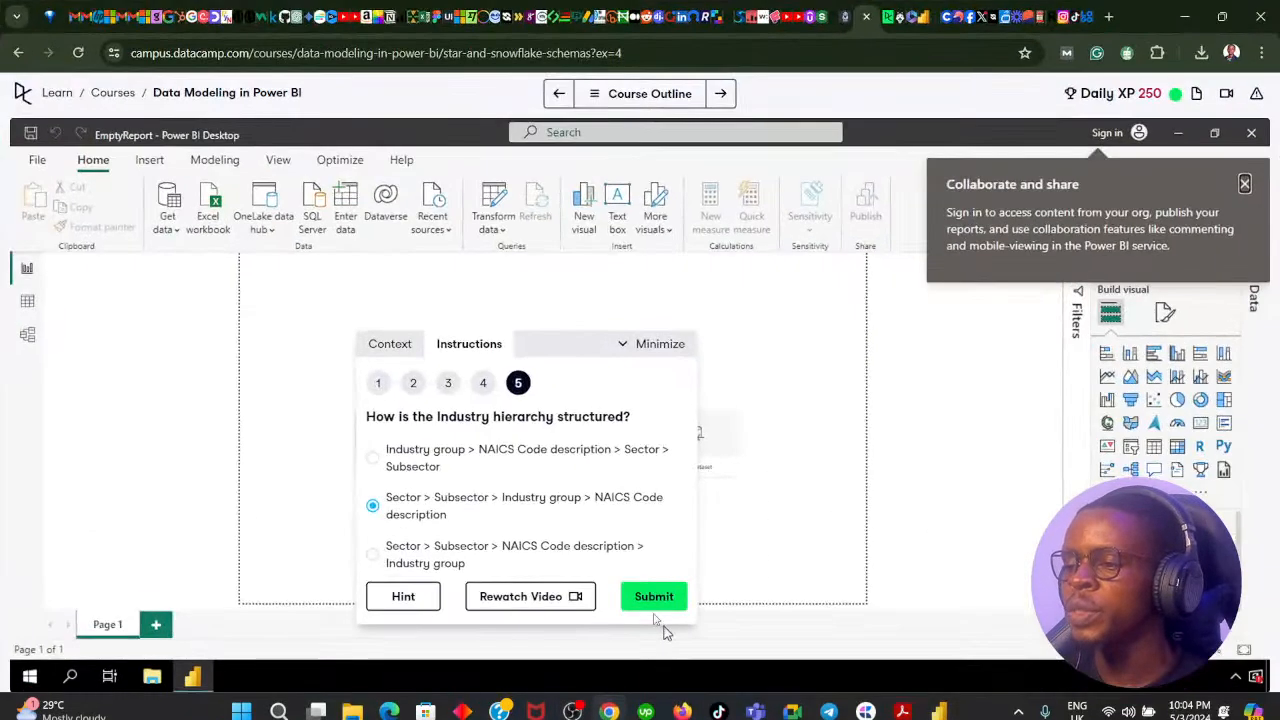
pyautogui.click(647, 603)
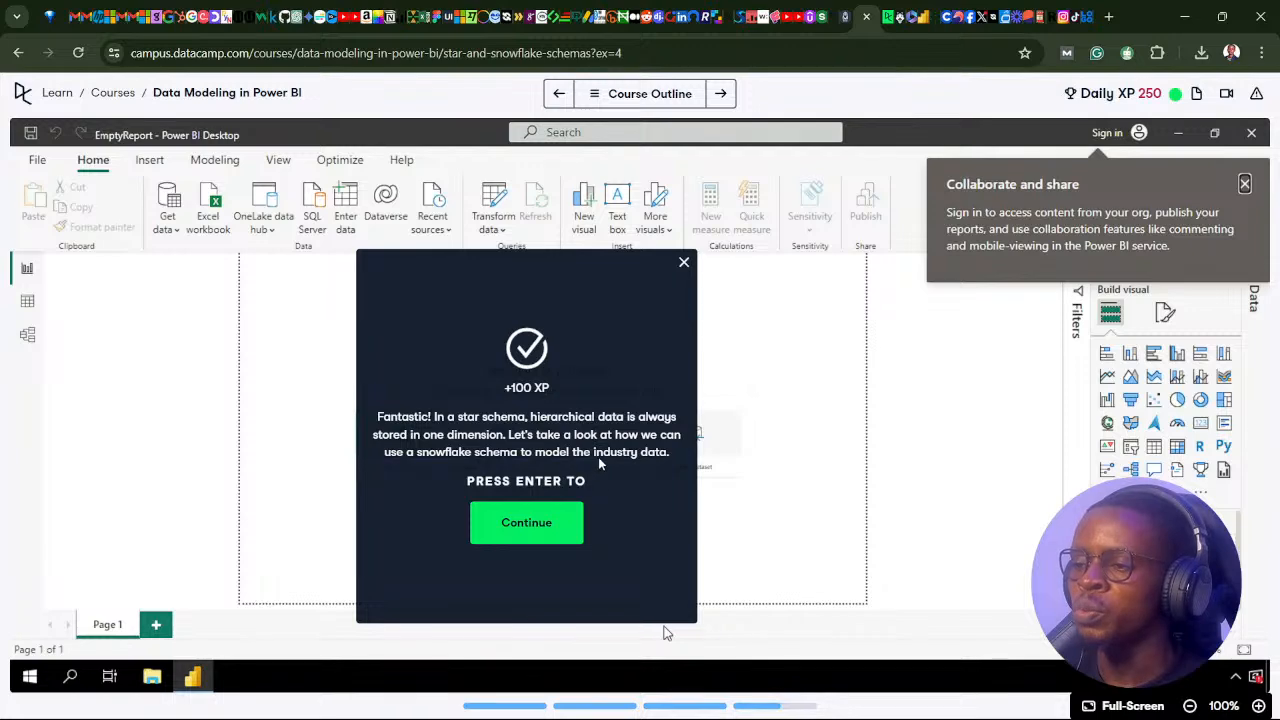
pyautogui.click(540, 528)
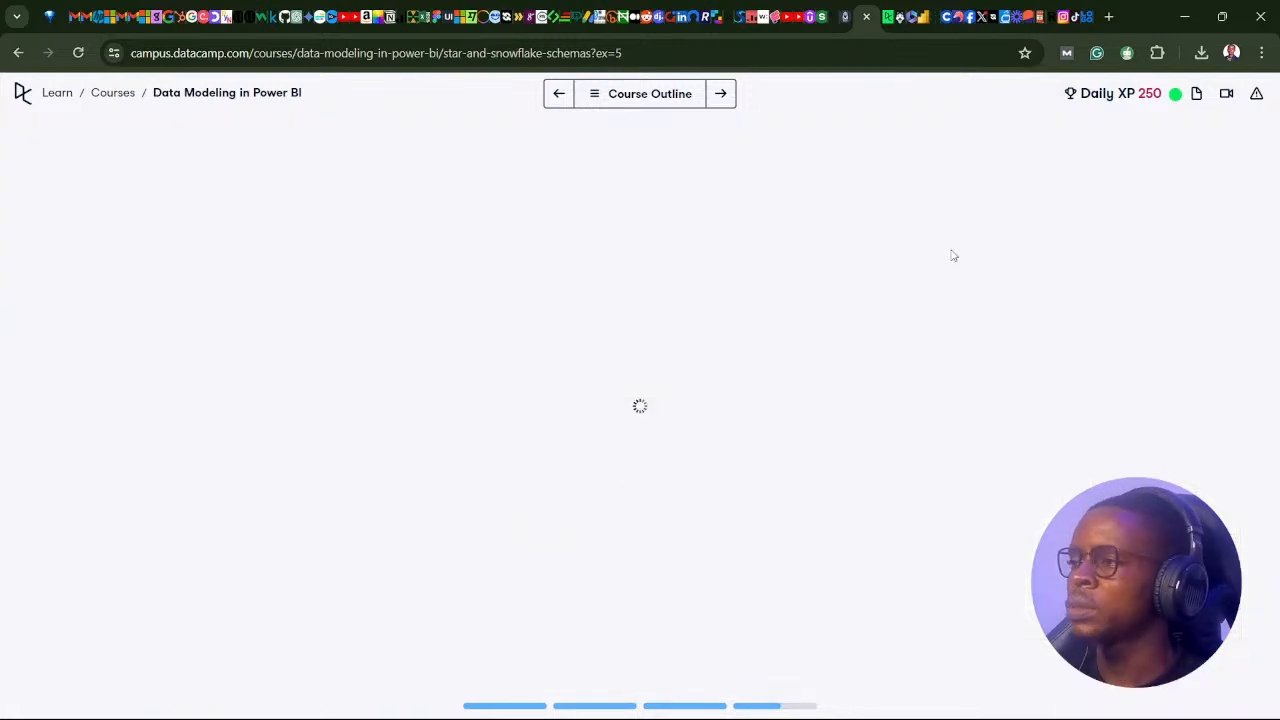
# Reposition the exercise instructions and read the Snowflake schemas context, including the diagram breaking down the Industry dimension.
pyautogui.moveTo(1131, 314); pyautogui.dragTo(608, 248)
pyautogui.scroll(-3, 585, 450)
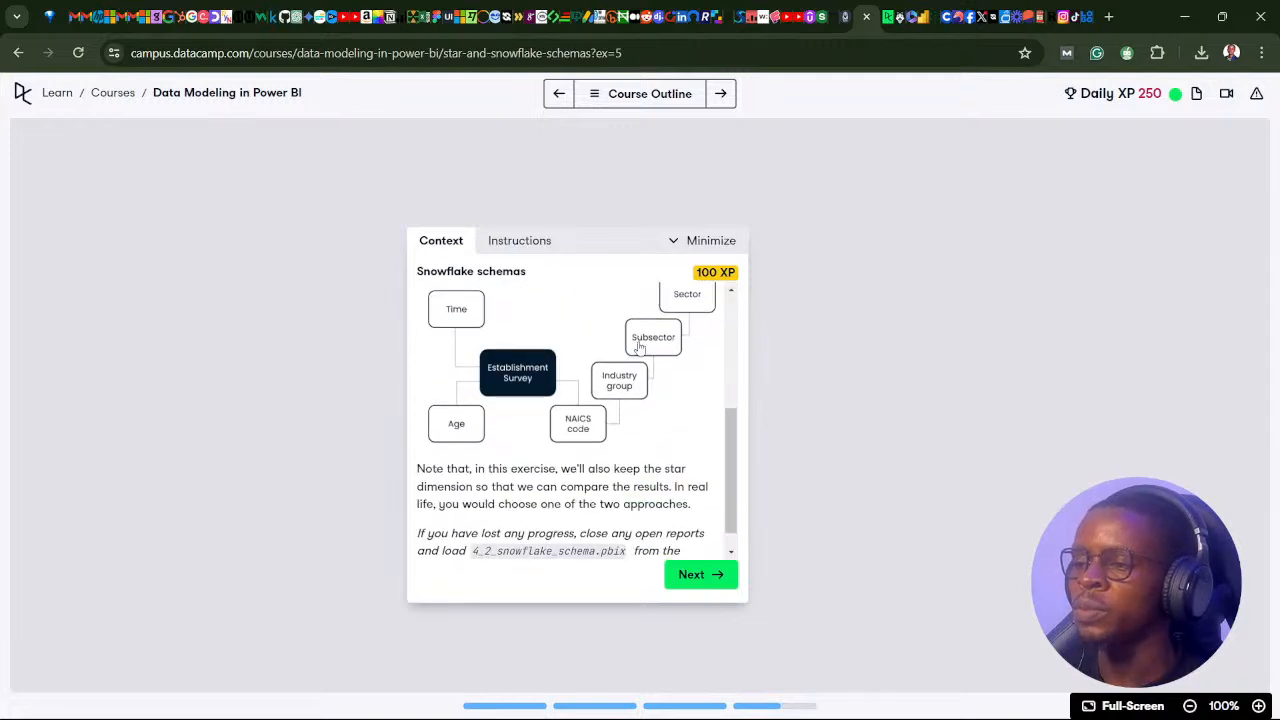
pyautogui.scroll(1, 623, 348)
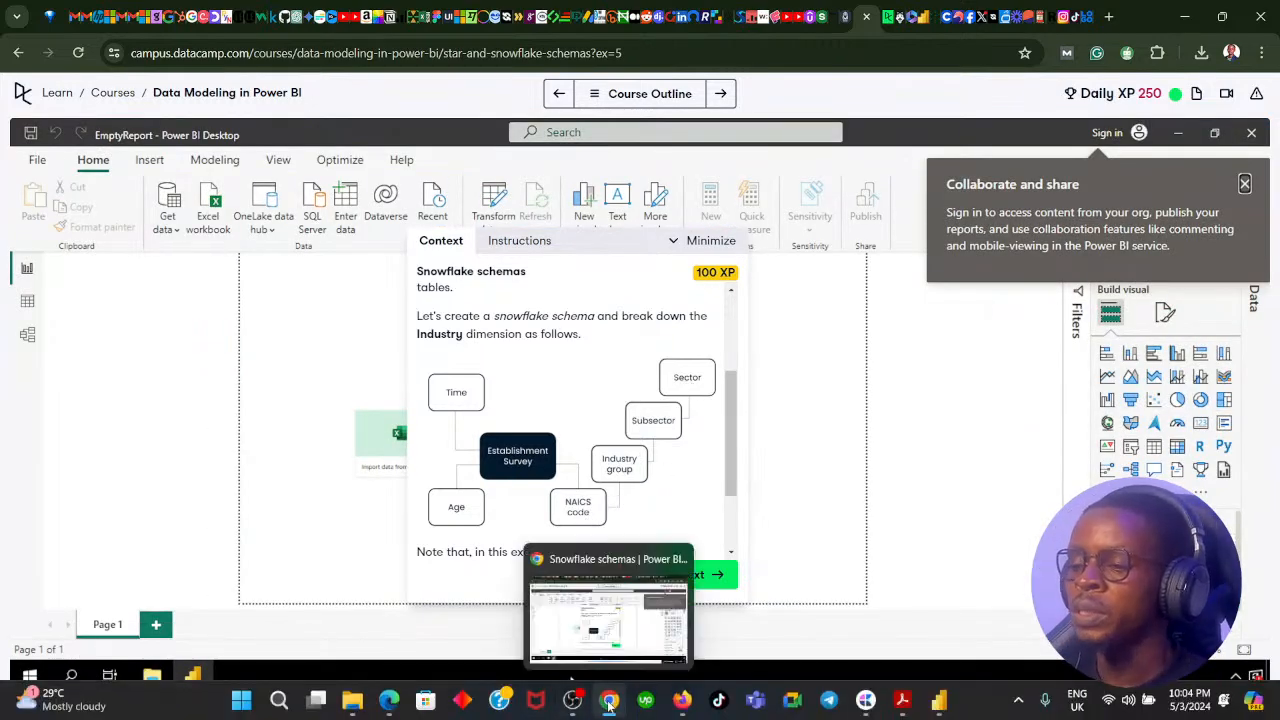
# Switch to Power BI Desktop, shift the Industry table visual on the page, and sort it by Industry group in ascending order.
pyautogui.click(609, 715)
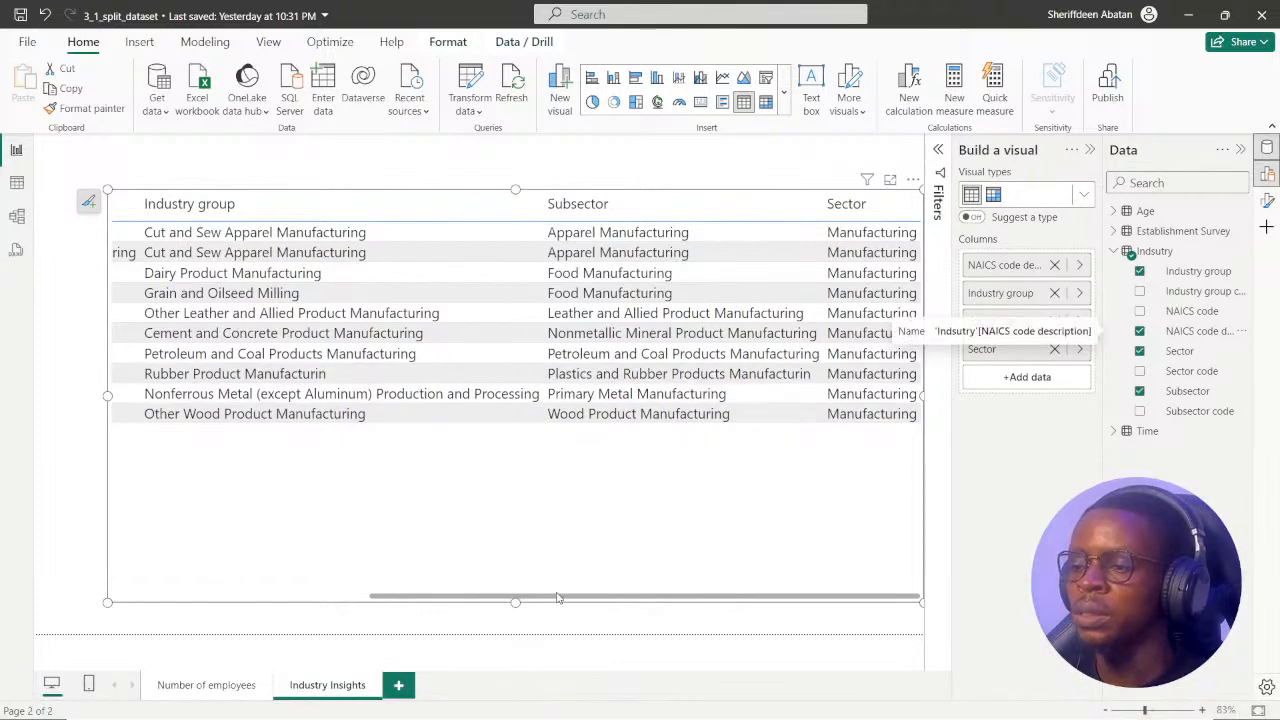
pyautogui.moveTo(558, 597); pyautogui.dragTo(486, 595)
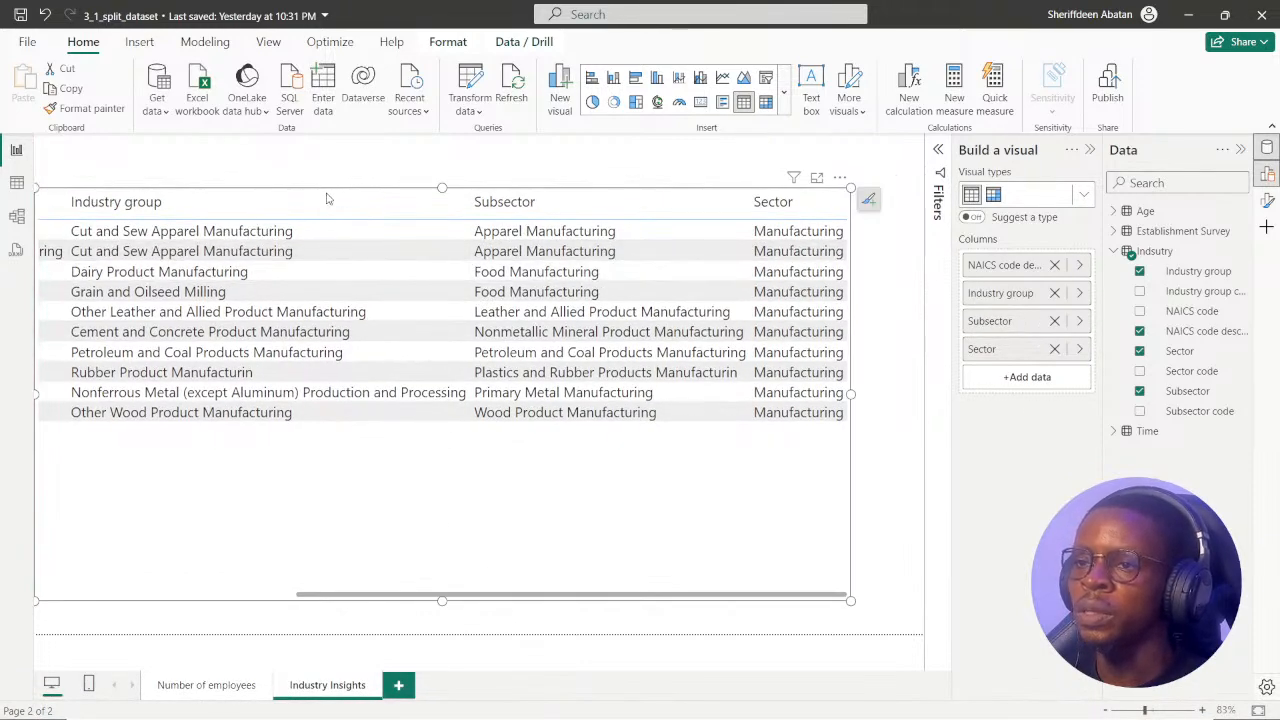
pyautogui.click(391, 196)
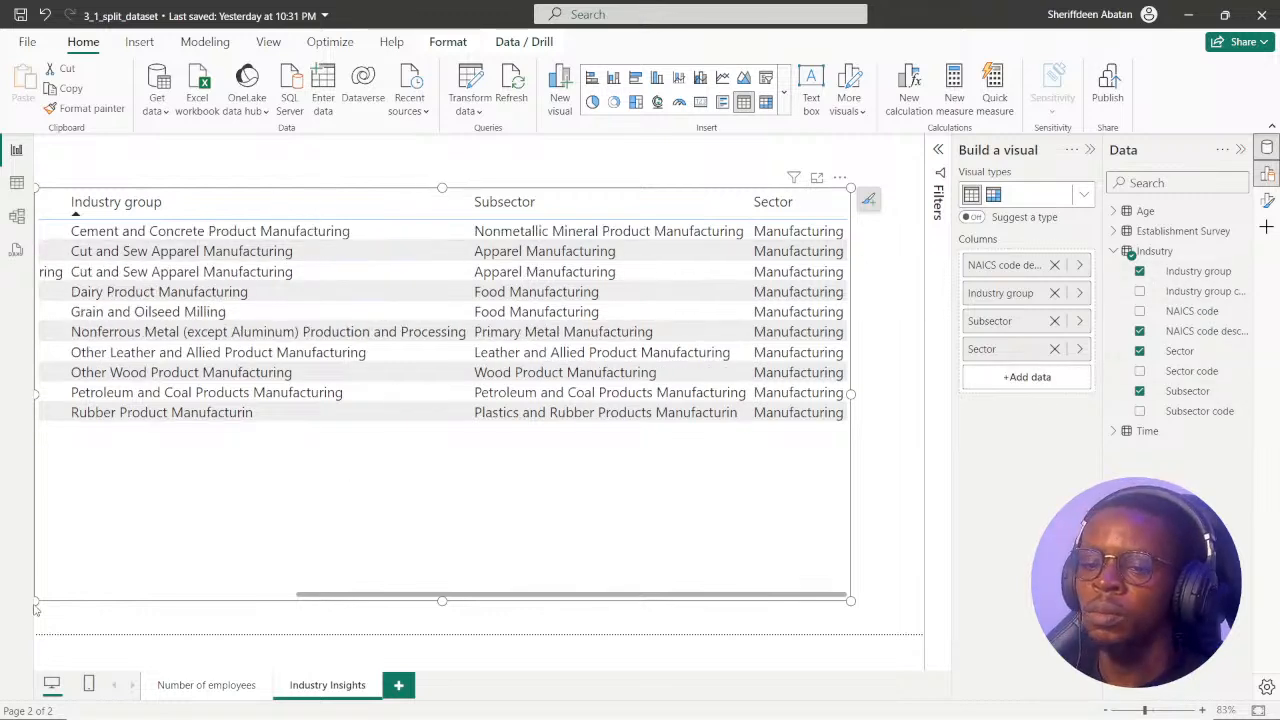
# Shrink the Industry table visual, reposition it within the Industry Insights page, and deselect it.
pyautogui.moveTo(36, 602); pyautogui.dragTo(135, 550)
pyautogui.moveTo(328, 516)
pyautogui.mouseDown()
pyautogui.moveTo(271, 515)
pyautogui.moveTo(310, 508)
pyautogui.mouseUp()
pyautogui.moveTo(379, 541); pyautogui.dragTo(150, 536)
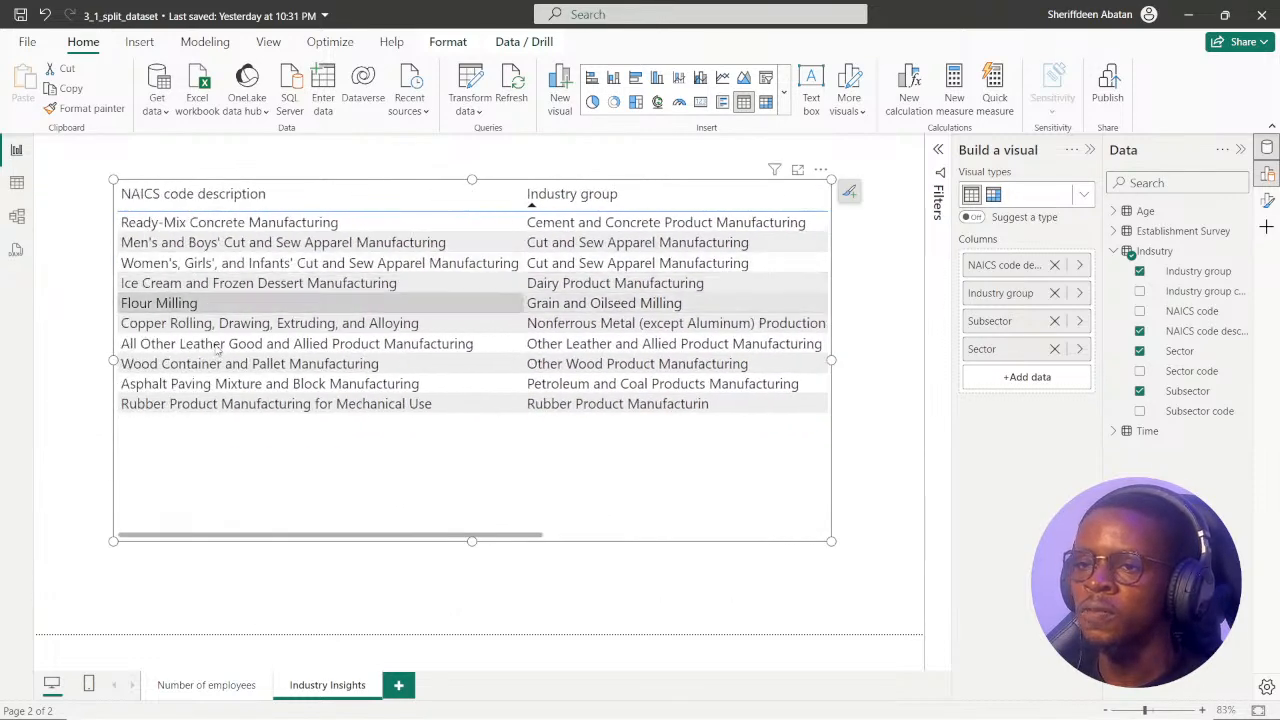
pyautogui.moveTo(374, 539); pyautogui.dragTo(301, 551)
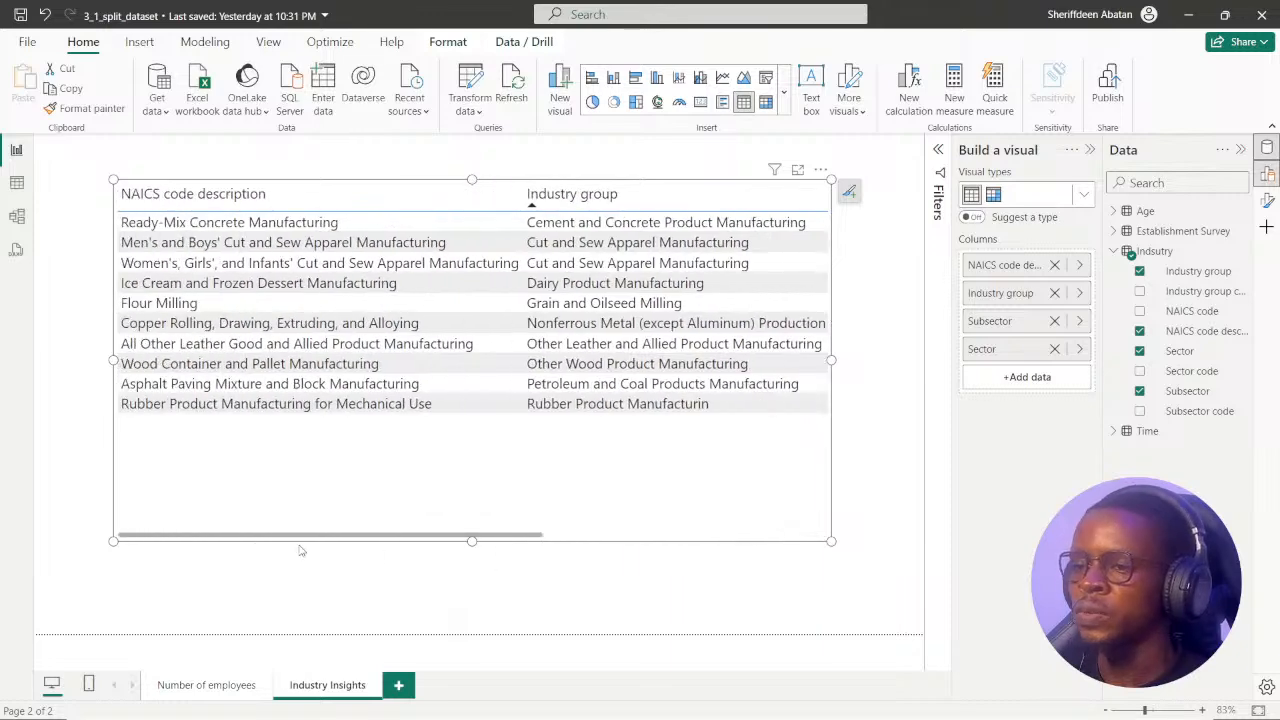
pyautogui.click(265, 566)
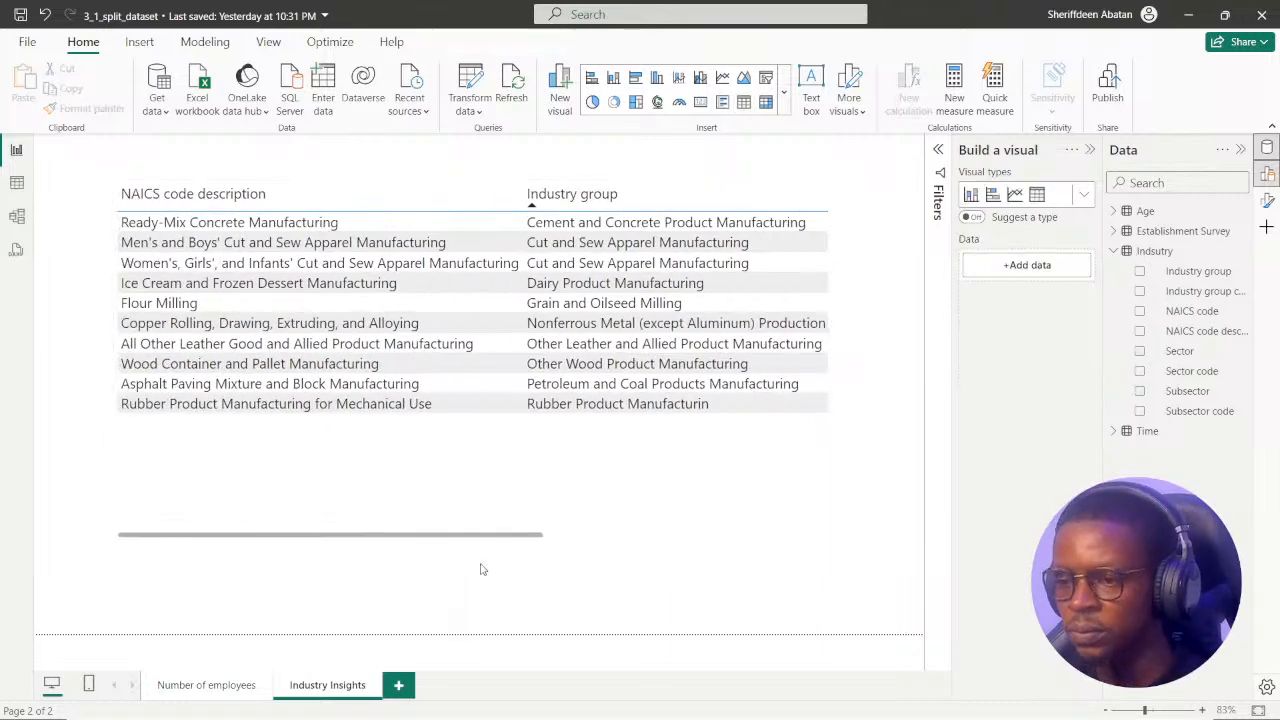
# Switch to Chrome and view the Star and Snowflake schemas chapter in the DataCamp course outline, closing it again.
pyautogui.click(607, 700)
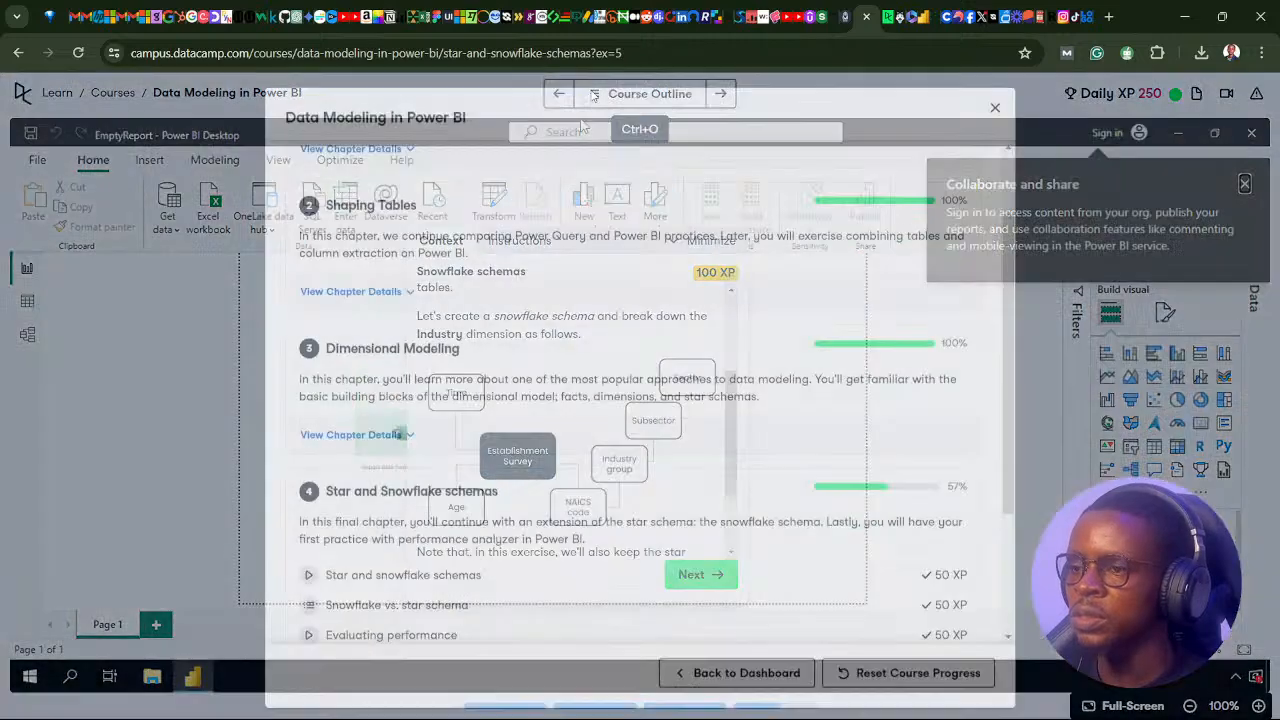
pyautogui.click(593, 94)
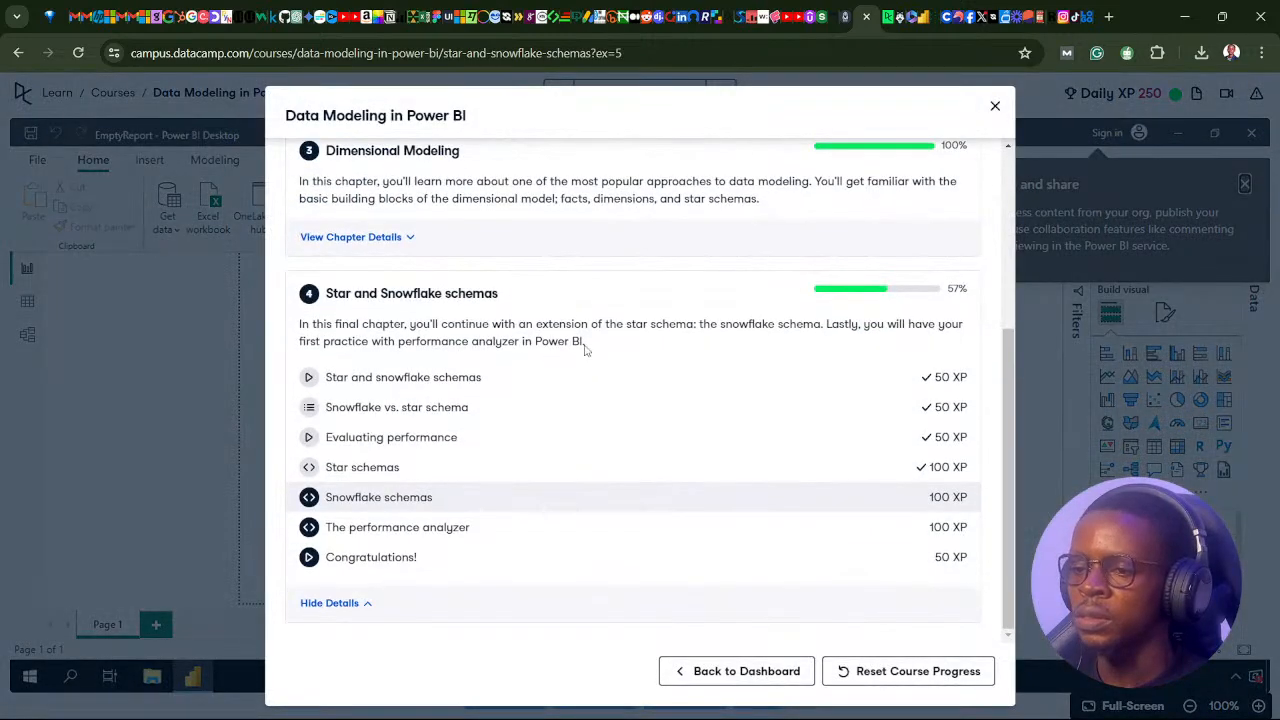
pyautogui.click(995, 106)
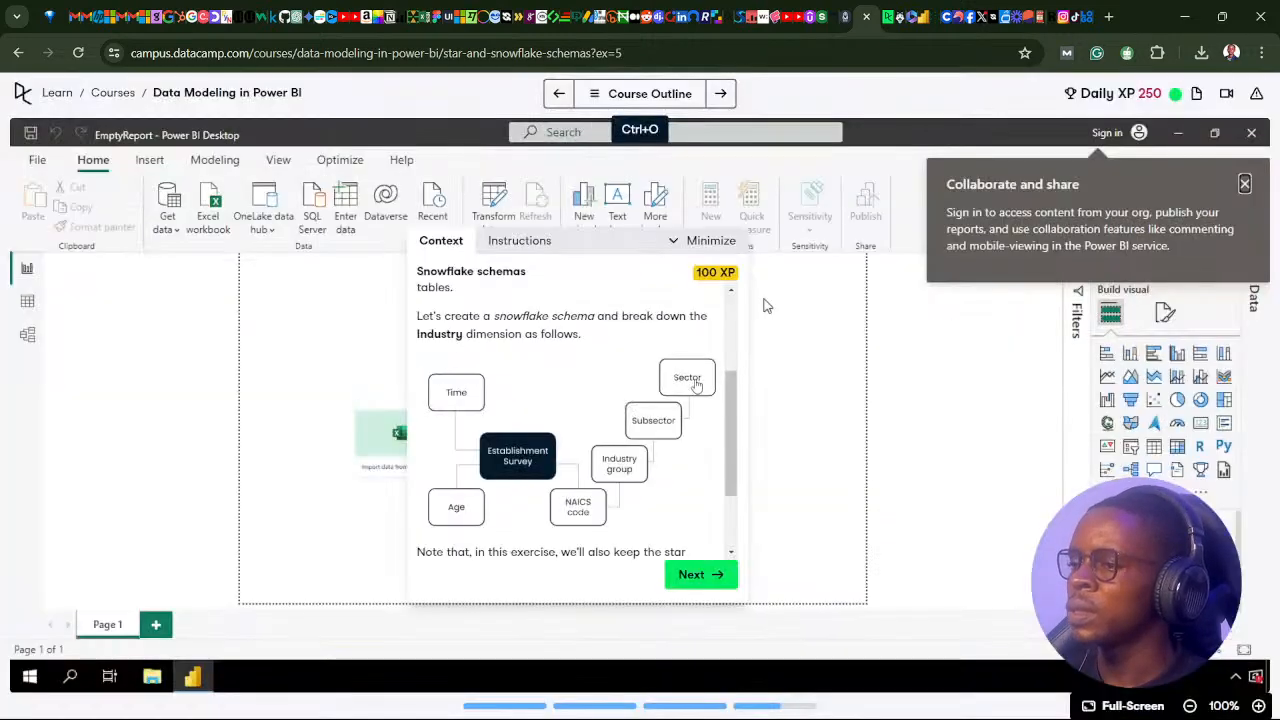
# Read the Snowflake schemas context, including the notes below the diagram, and proceed to the first instruction.
pyautogui.scroll(-2, 577, 480)
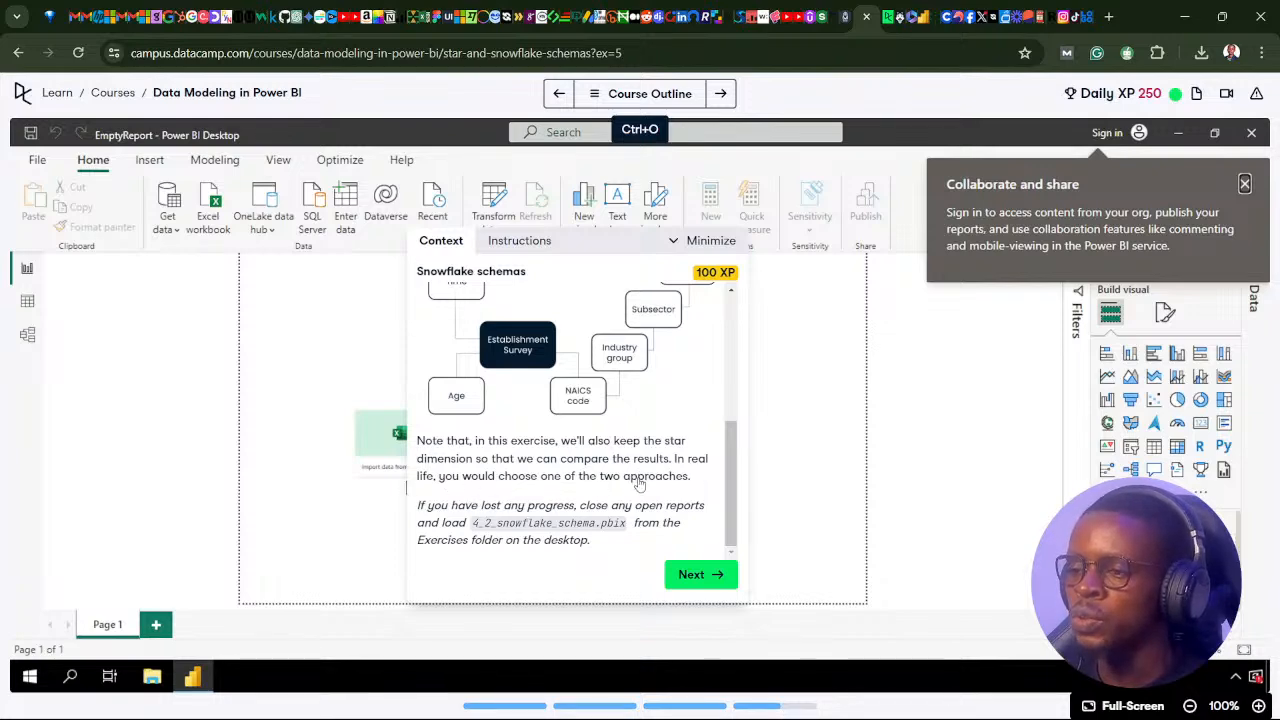
pyautogui.scroll(6, 643, 460)
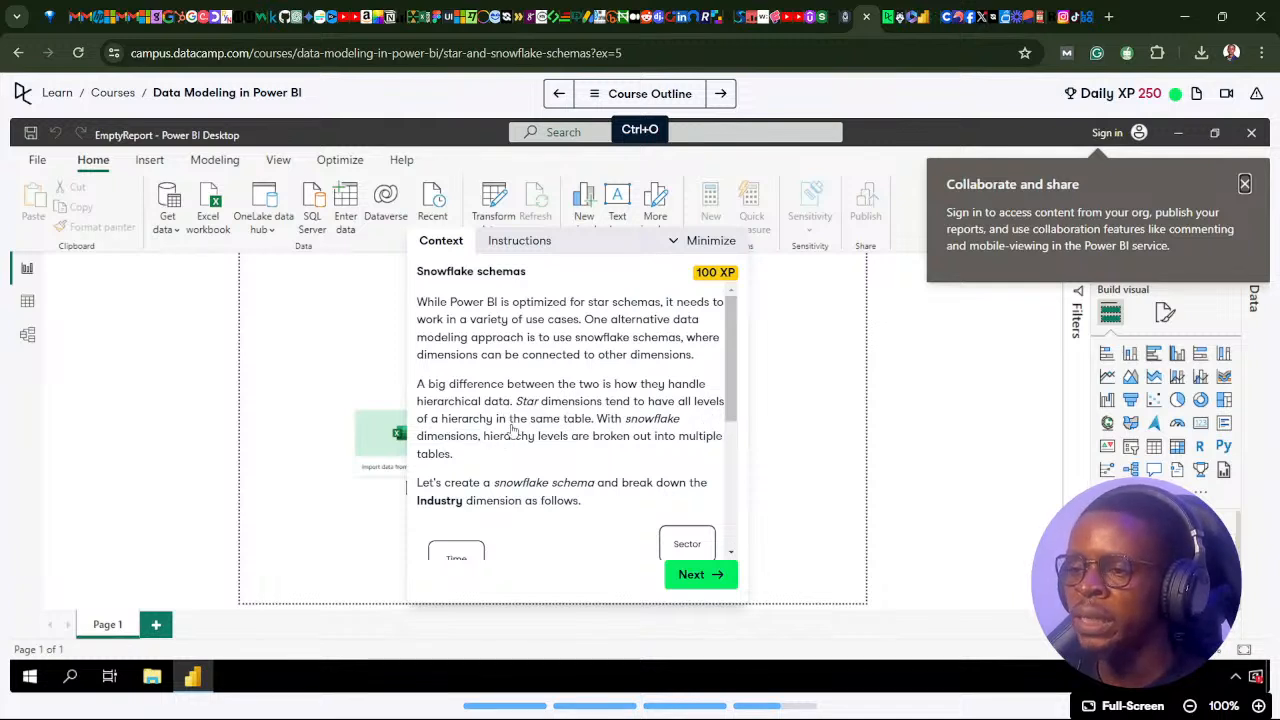
pyautogui.moveTo(595, 703)
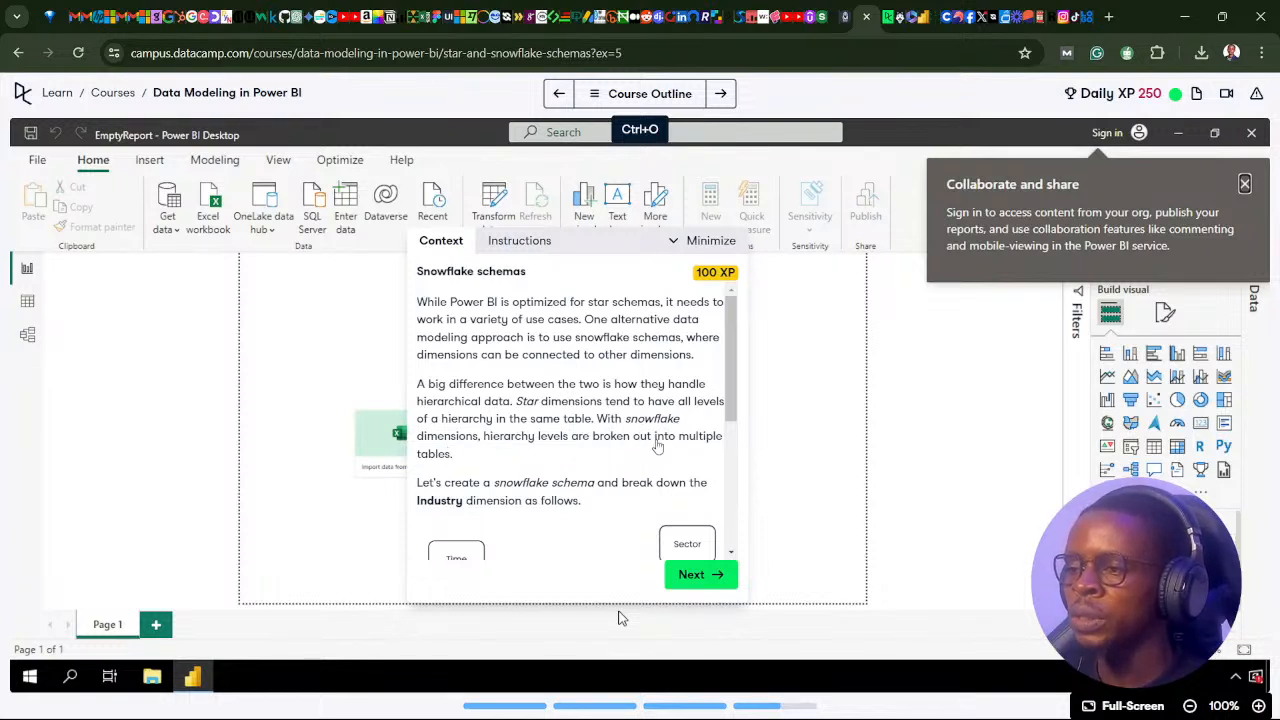
pyautogui.scroll(-2, 593, 469)
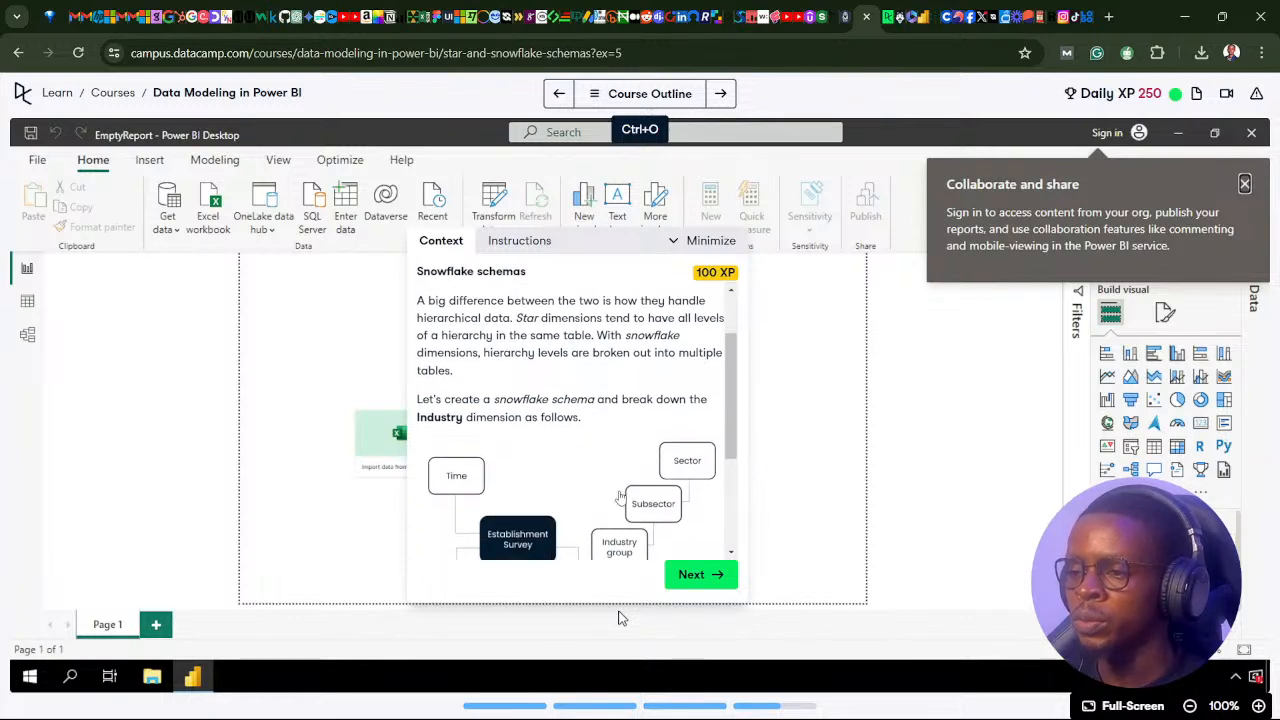
pyautogui.scroll(-3, 550, 462)
pyautogui.click(693, 578)
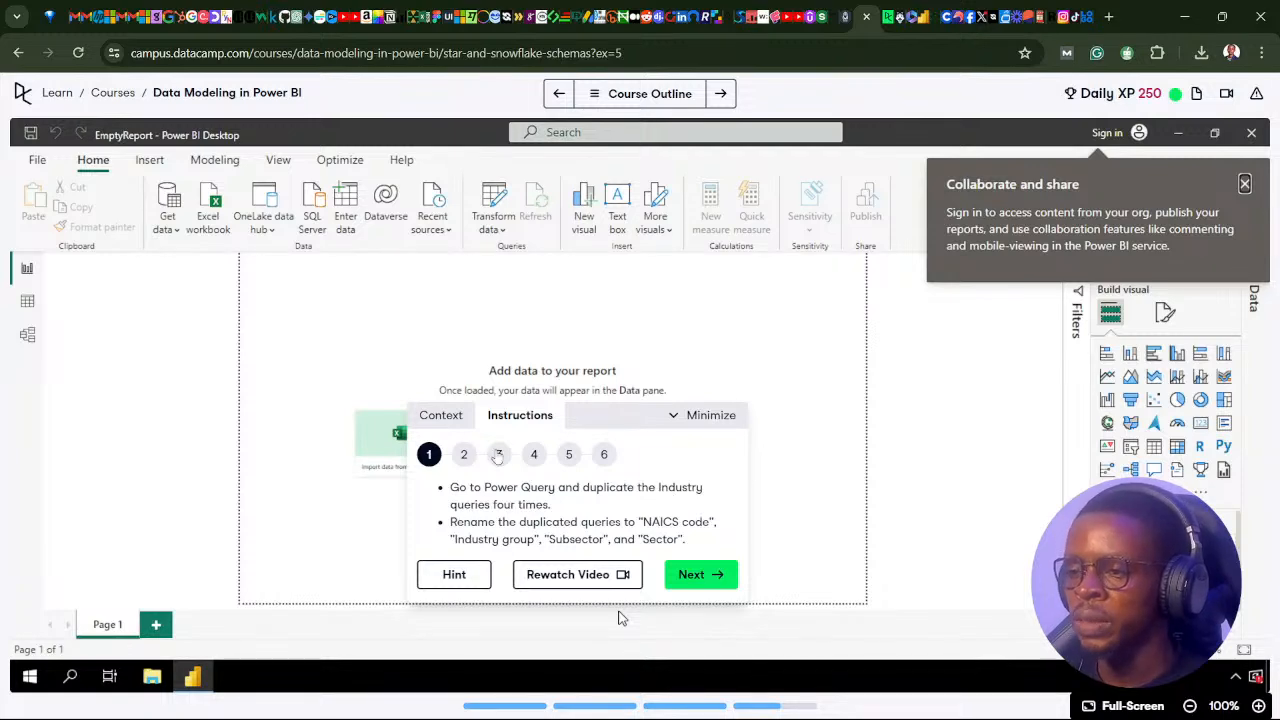
# Revisit the context diagram showing how the Industry dimension is broken down, and return to the first instruction.
pyautogui.click(441, 415)
pyautogui.scroll(-2, 596, 500)
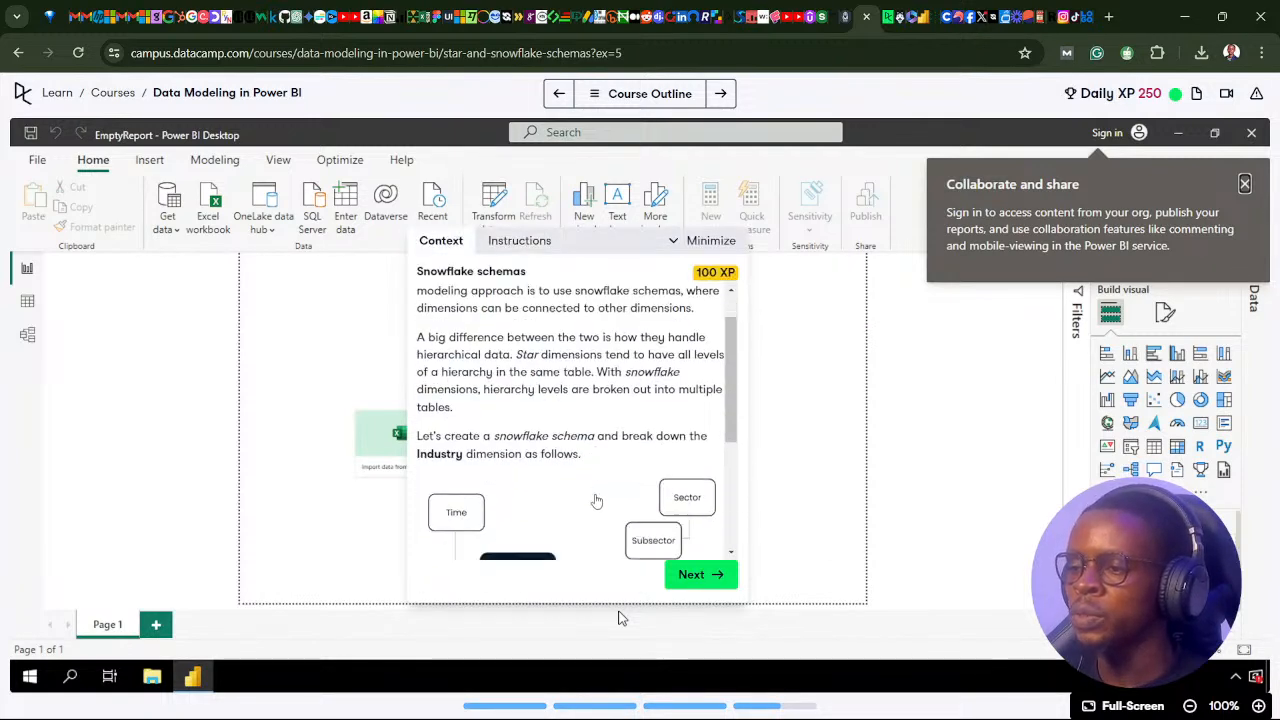
pyautogui.scroll(-2, 596, 500)
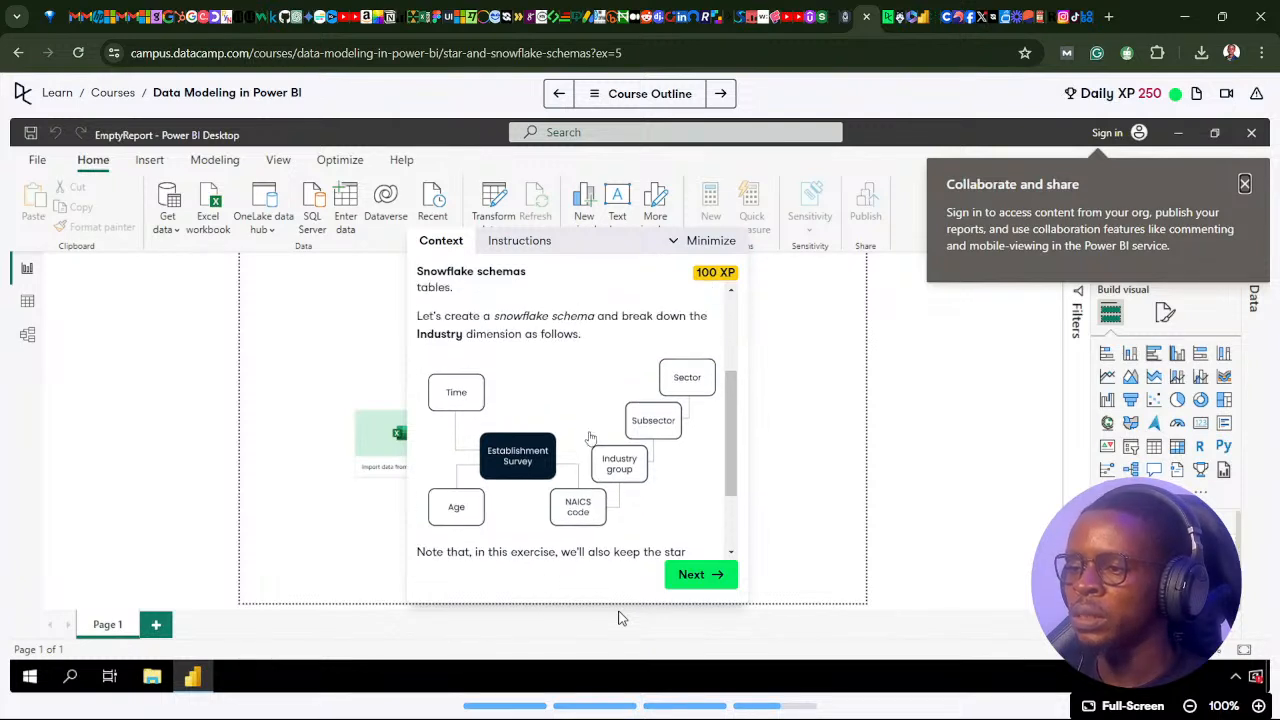
pyautogui.scroll(1, 590, 432)
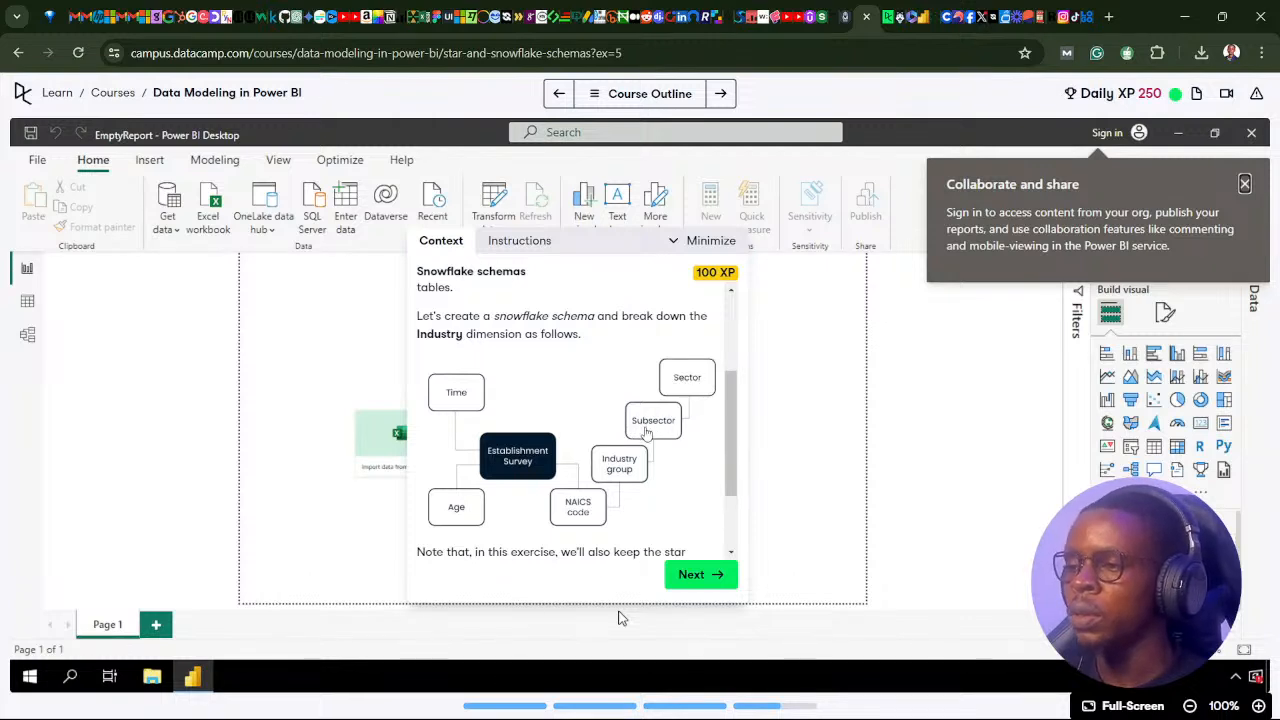
pyautogui.click(690, 575)
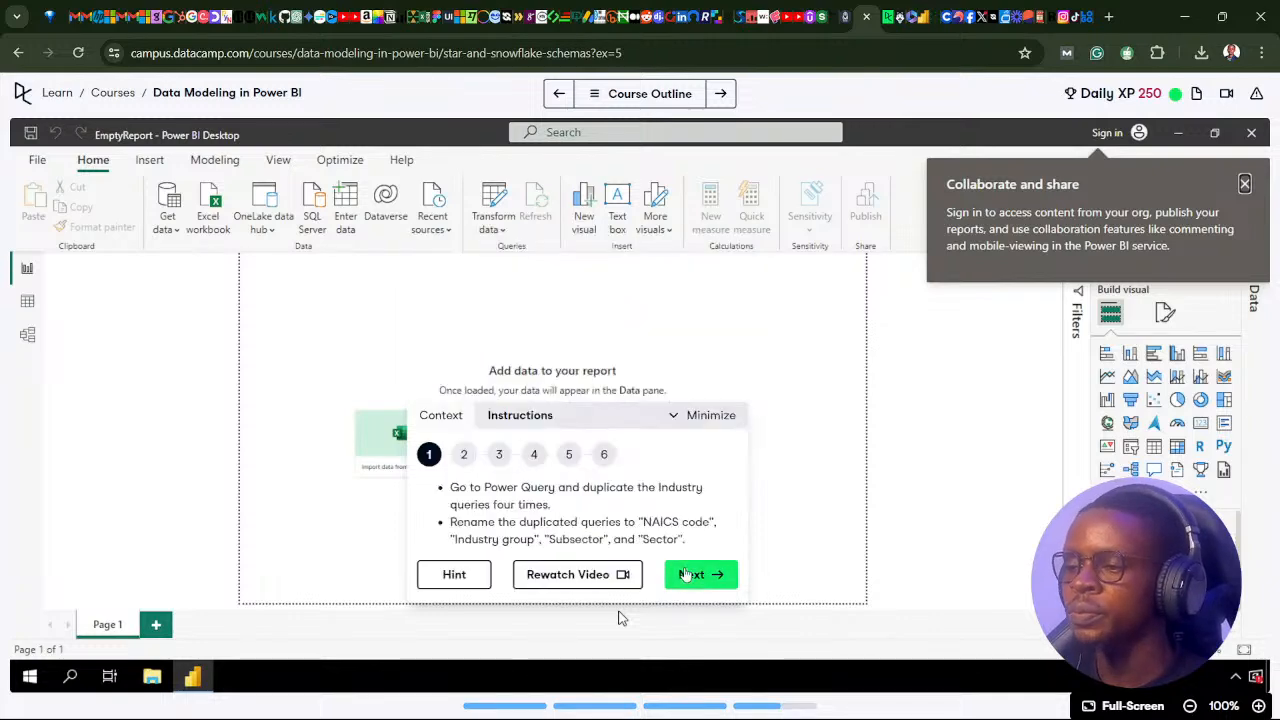
# Switch to Power BI Desktop, open the Indsutry query in Power Query Editor, and recheck the duplication instruction in Chrome.
pyautogui.click(606, 709)
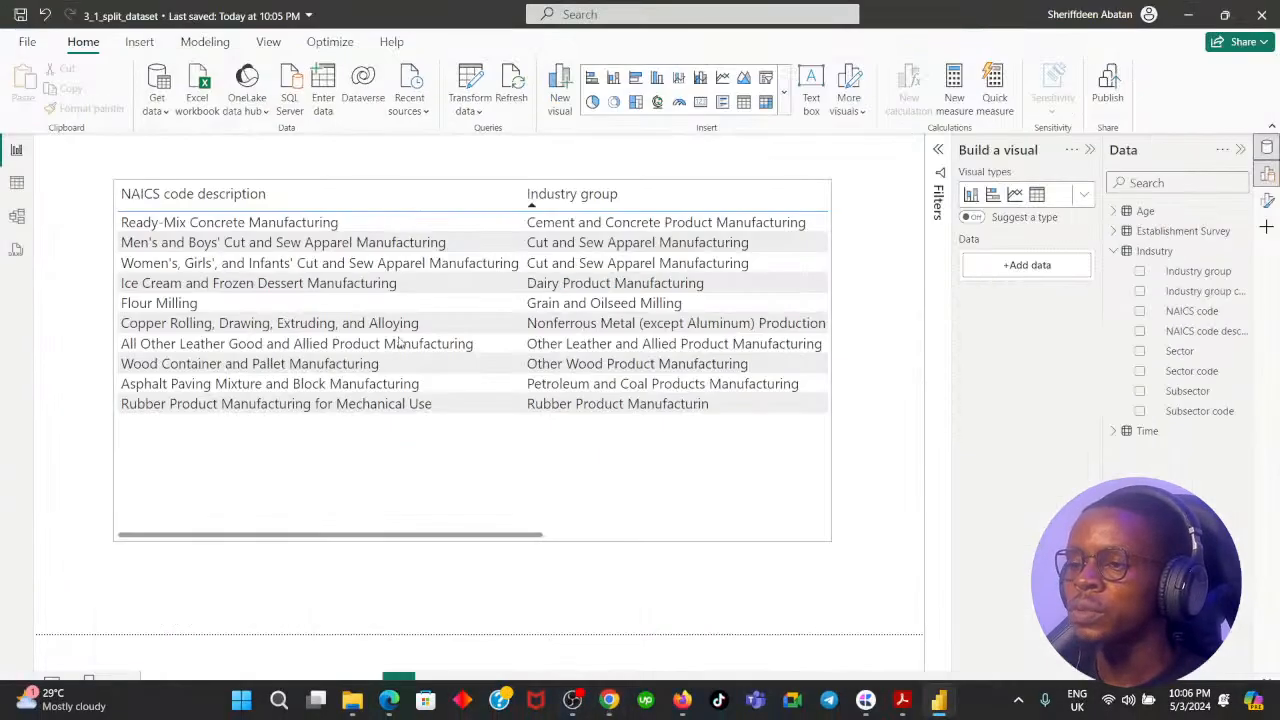
pyautogui.click(468, 86)
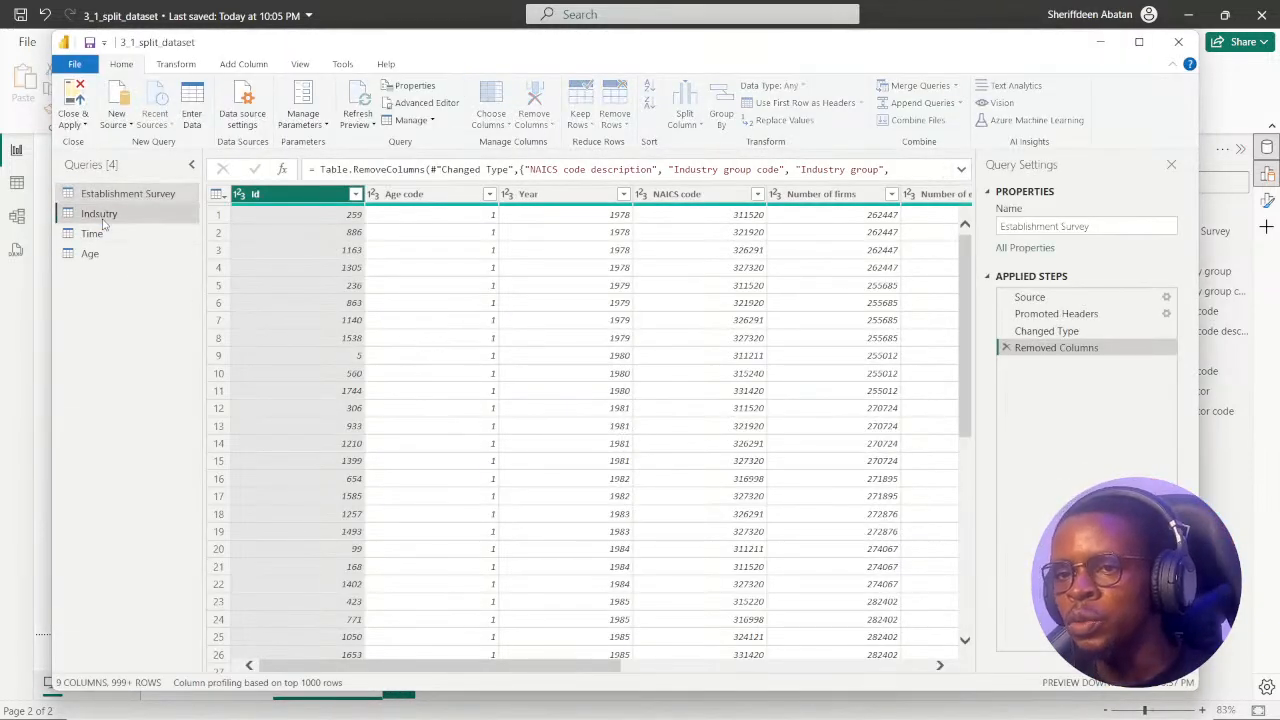
pyautogui.click(102, 219)
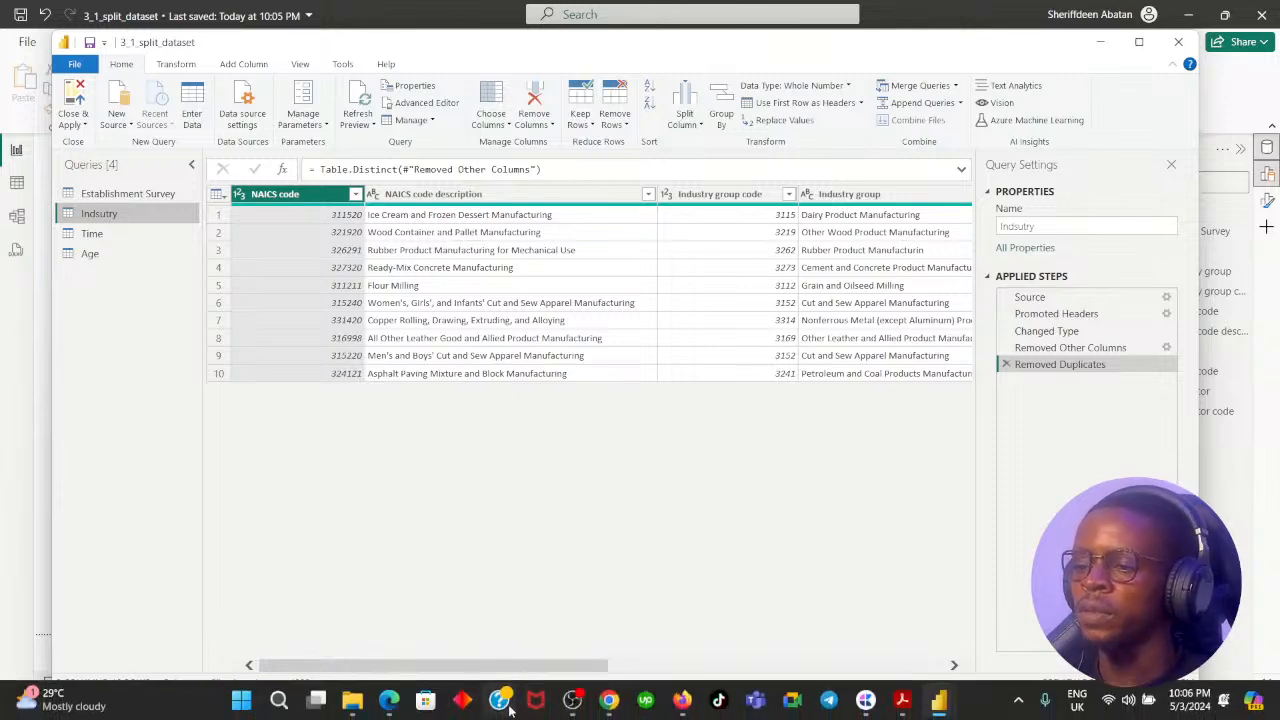
pyautogui.click(603, 706)
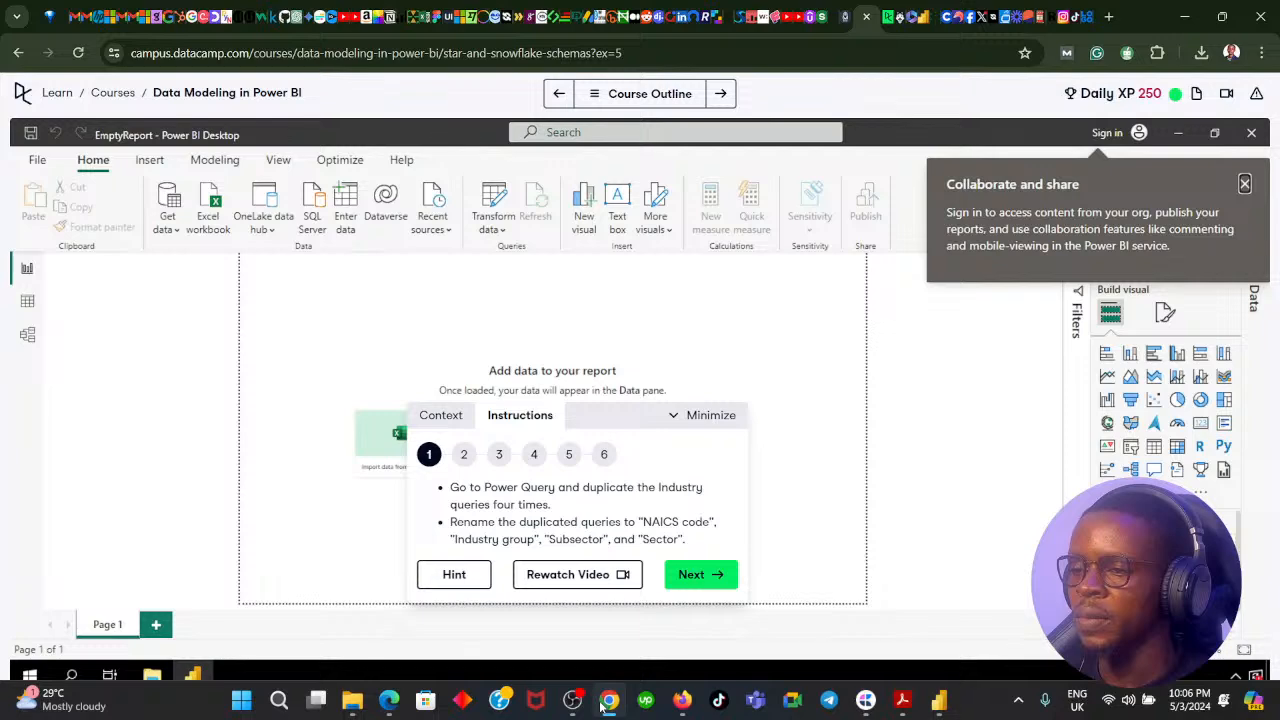
pyautogui.click(606, 702)
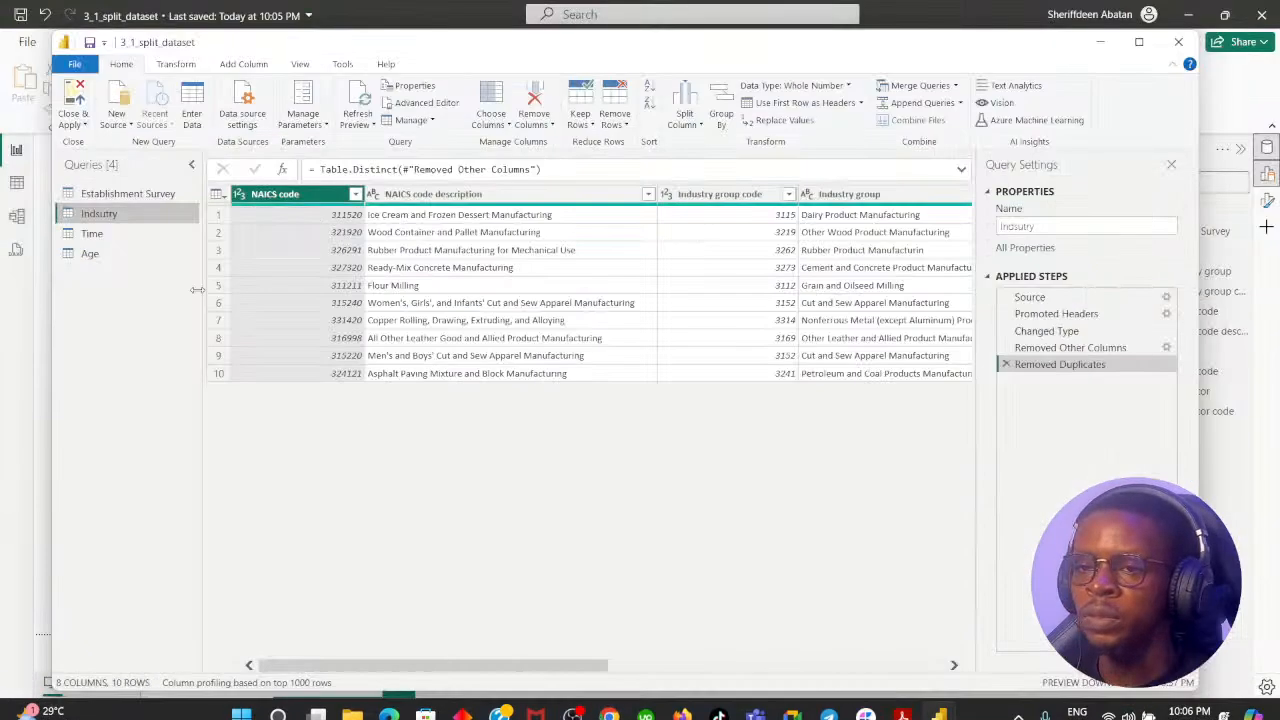
# Duplicate the Indsutry query three times in Power Query Editor, basing each further duplicate on the latest copy.
pyautogui.rightClick(127, 216)
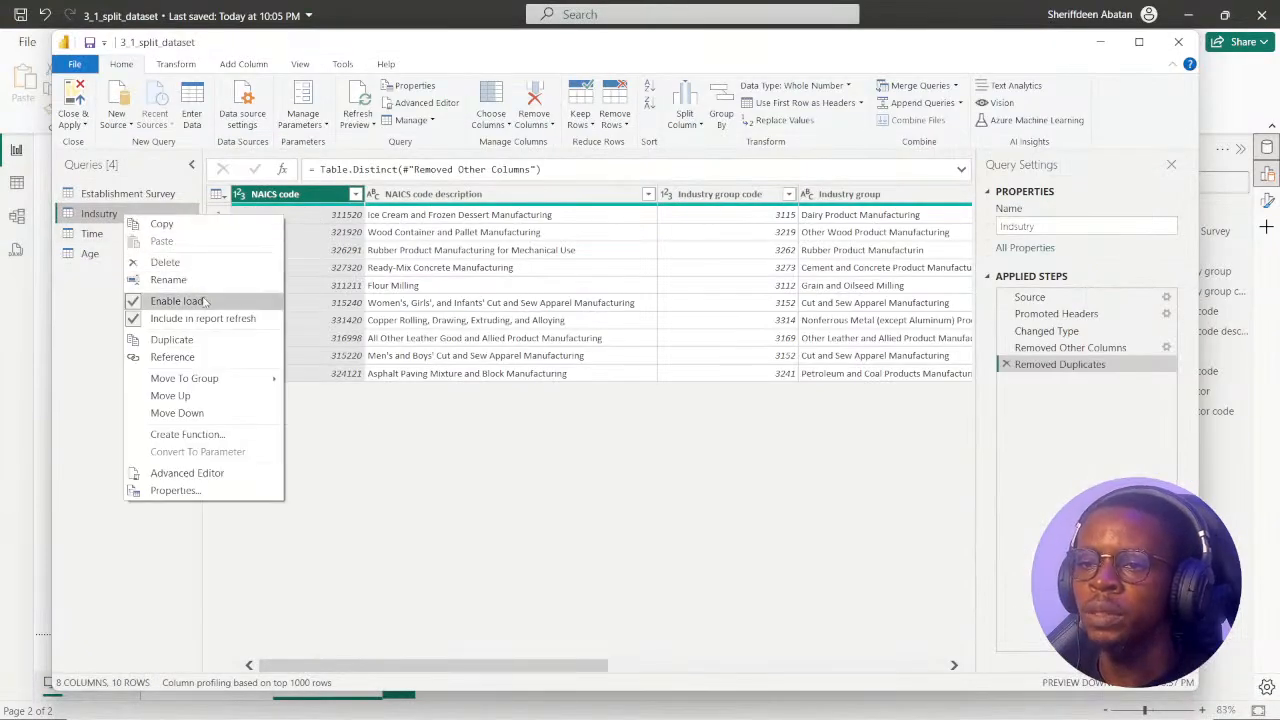
pyautogui.click(197, 344)
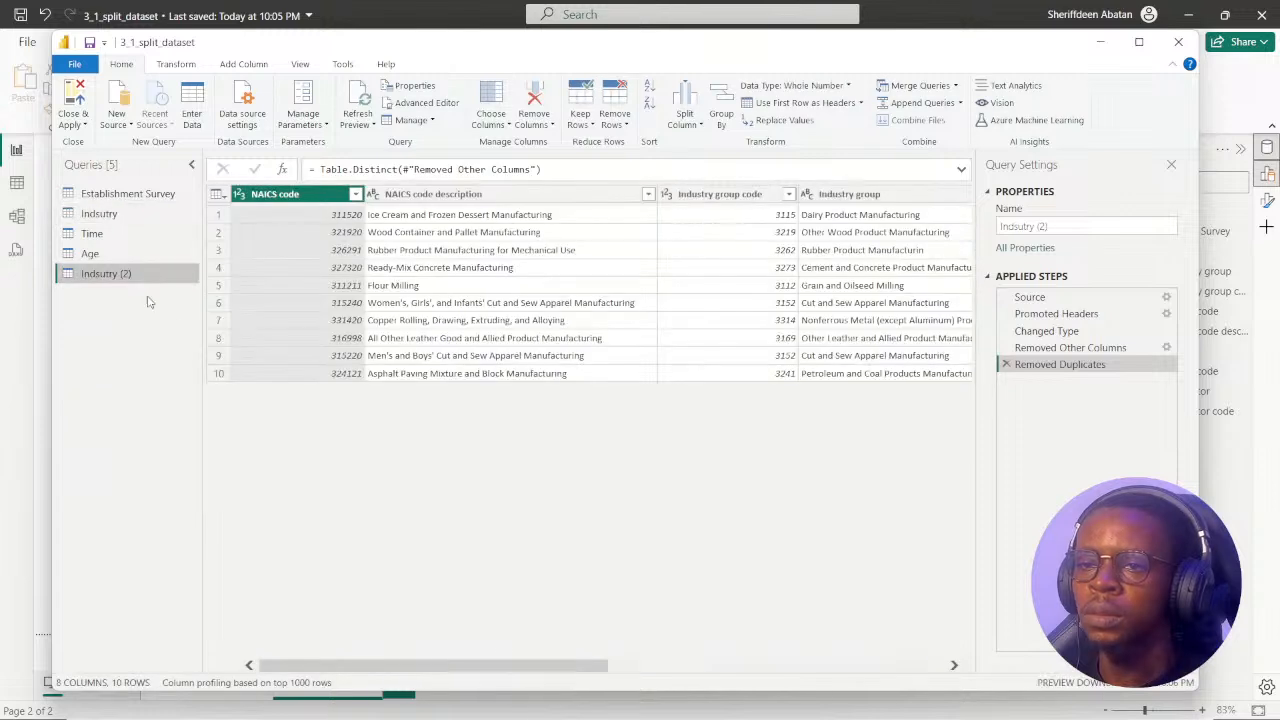
pyautogui.rightClick(125, 276)
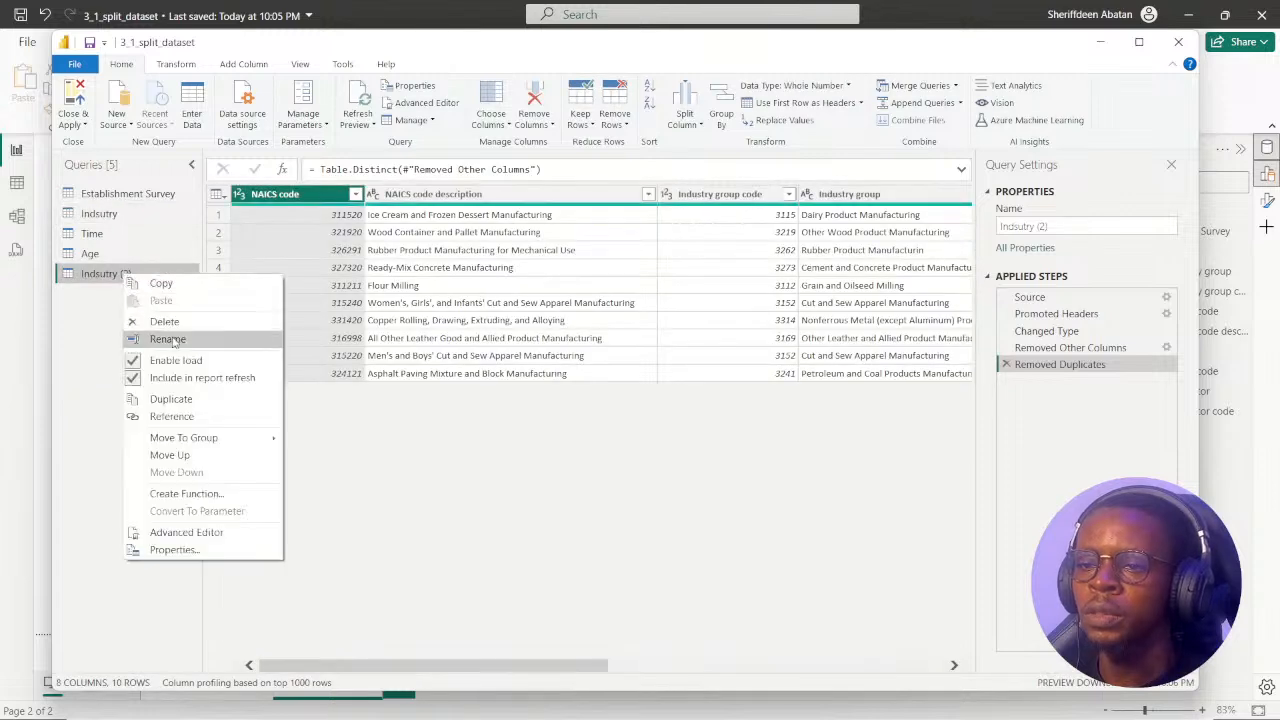
pyautogui.click(197, 399)
pyautogui.rightClick(136, 296)
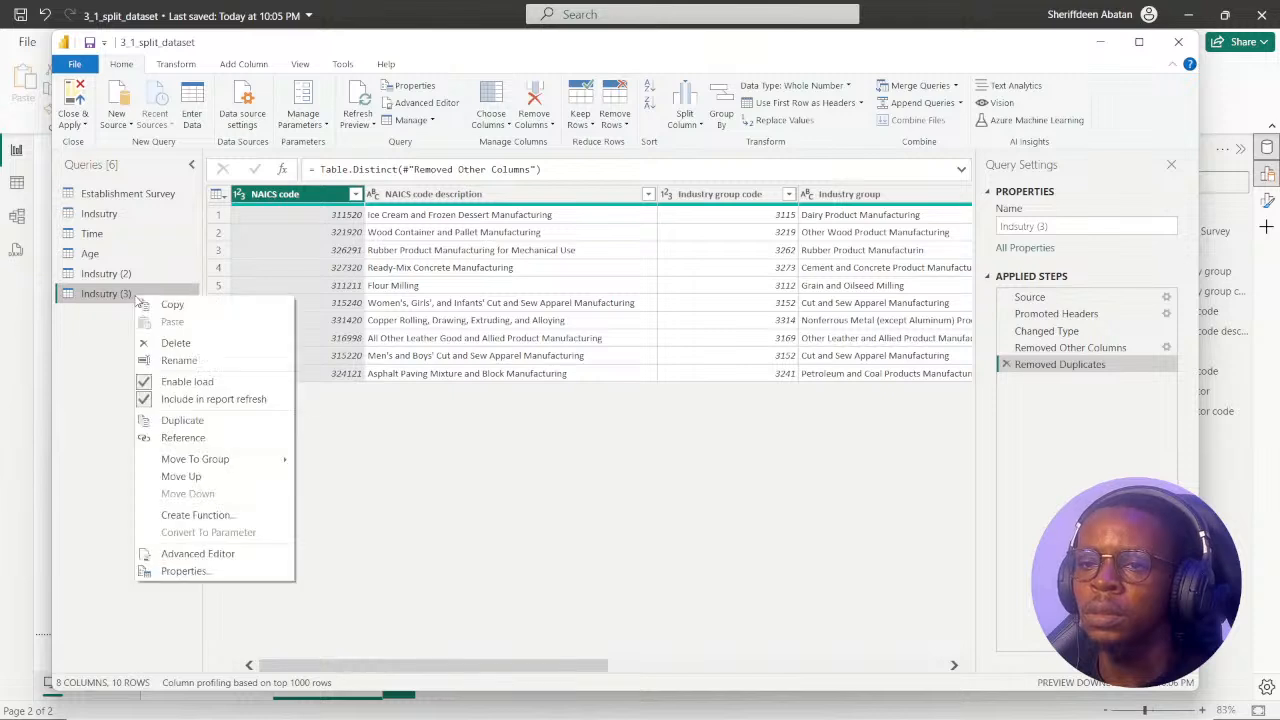
pyautogui.click(200, 425)
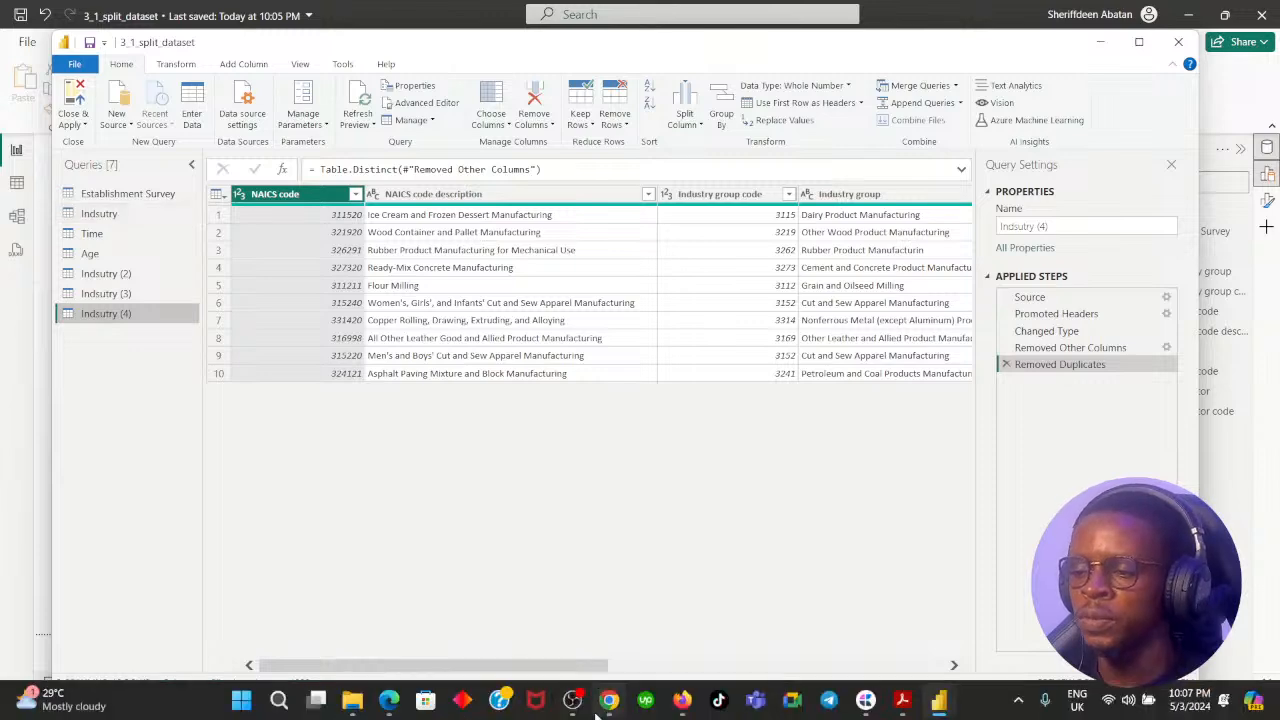
# Recheck the snowflake diagram in Chrome and read the second instruction about which columns each hierarchy table keeps.
pyautogui.click(608, 707)
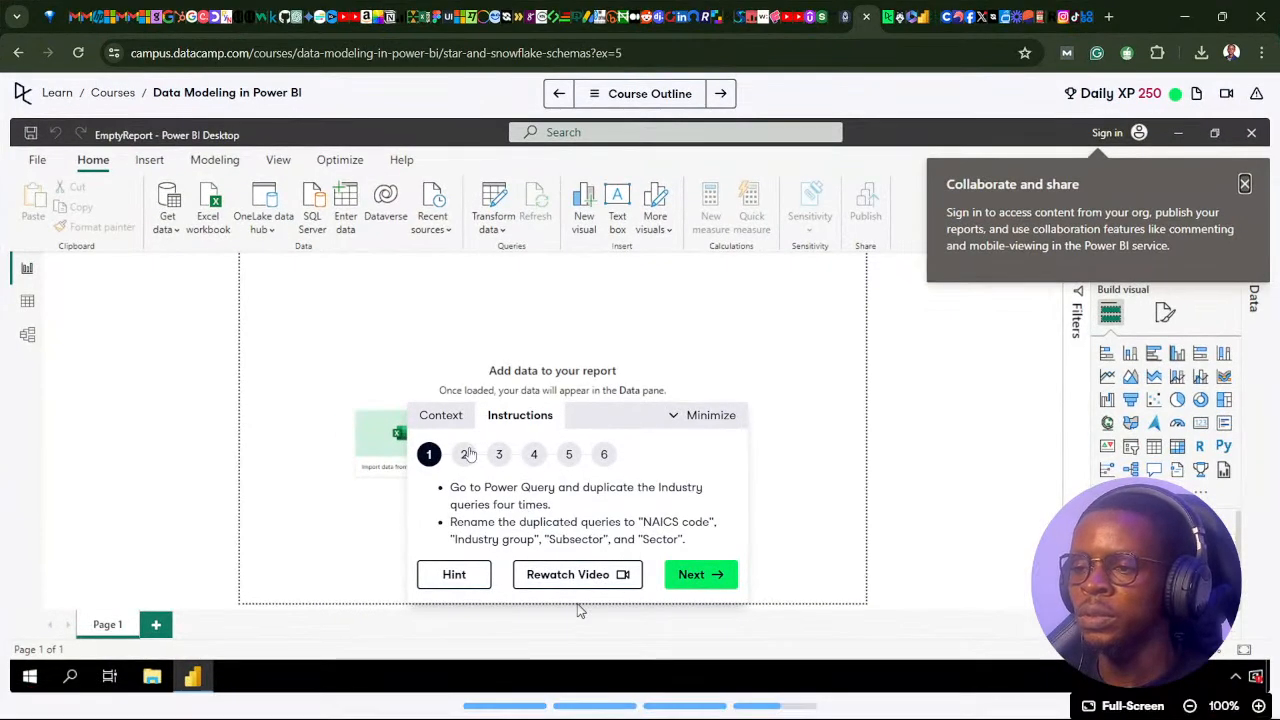
pyautogui.click(444, 419)
pyautogui.scroll(-3, 562, 485)
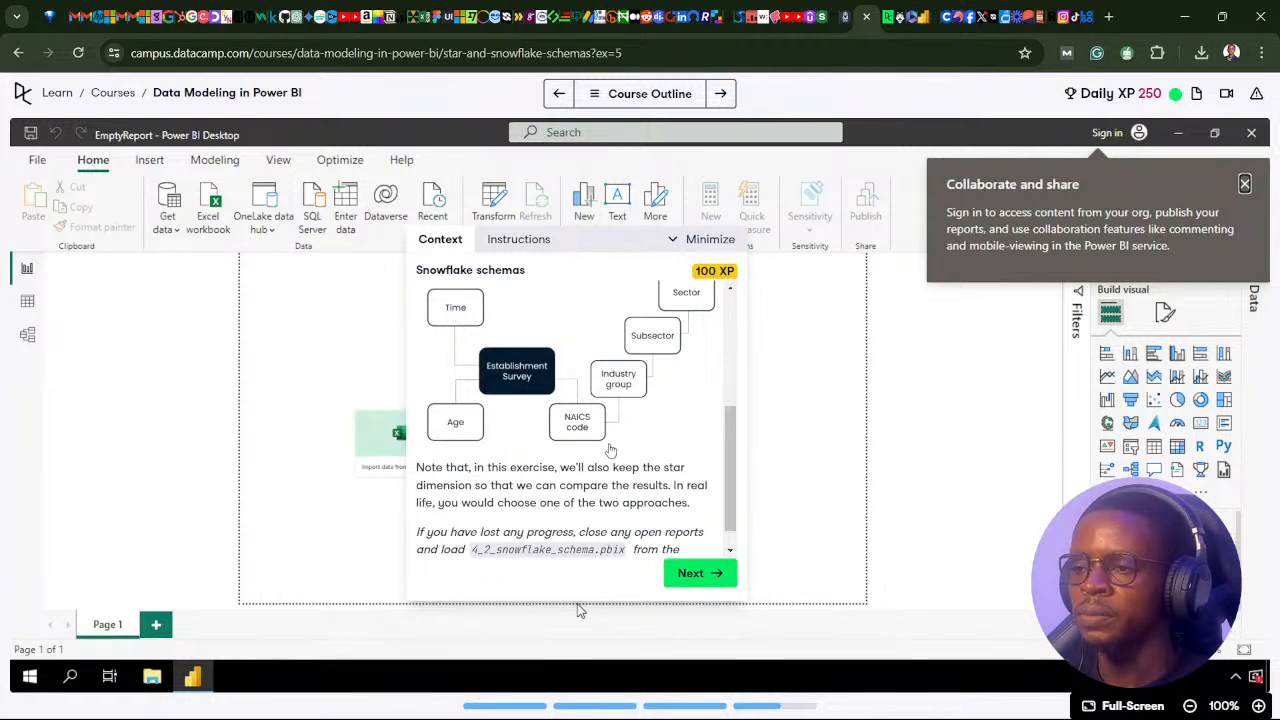
pyautogui.scroll(1, 610, 450)
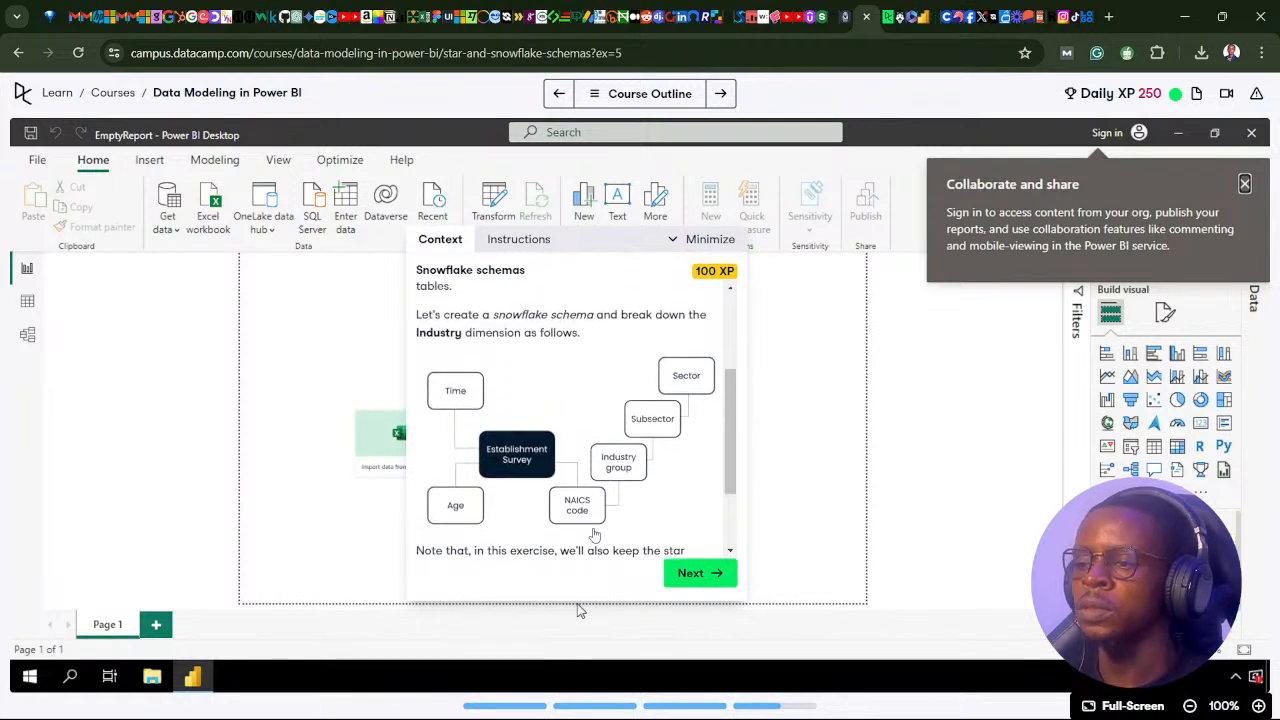
pyautogui.click(607, 705)
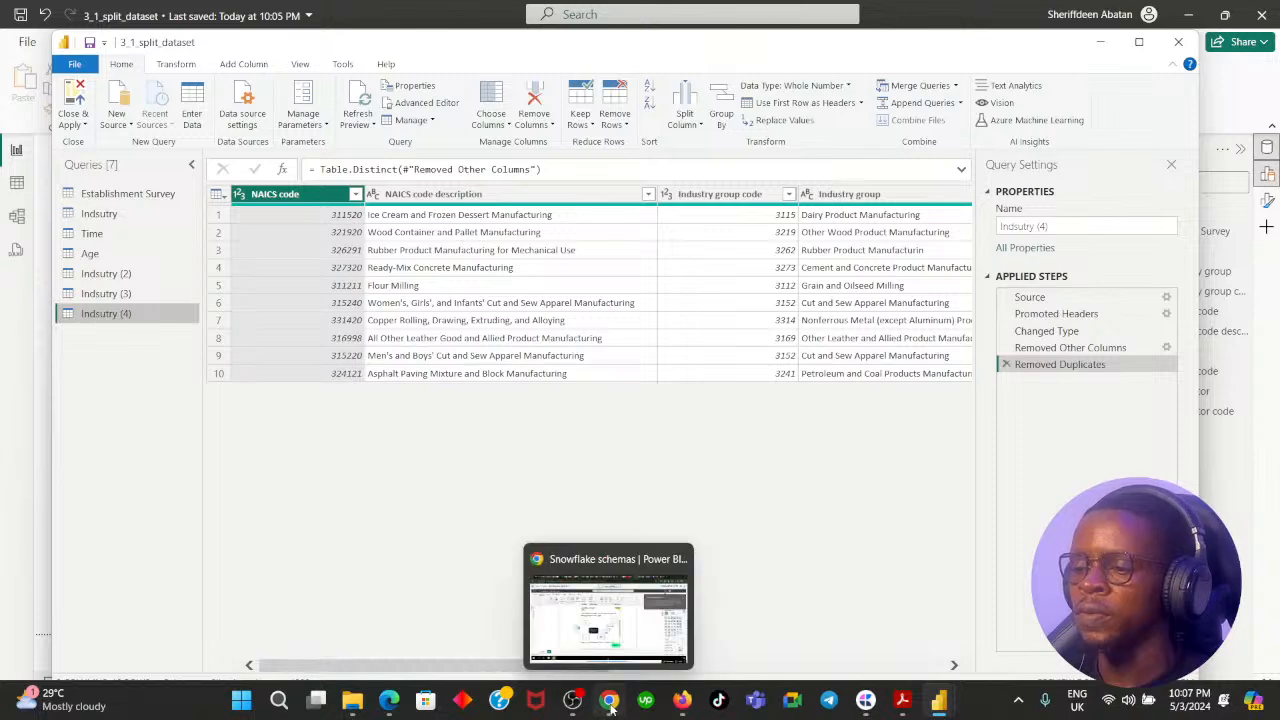
pyautogui.click(609, 703)
pyautogui.click(688, 572)
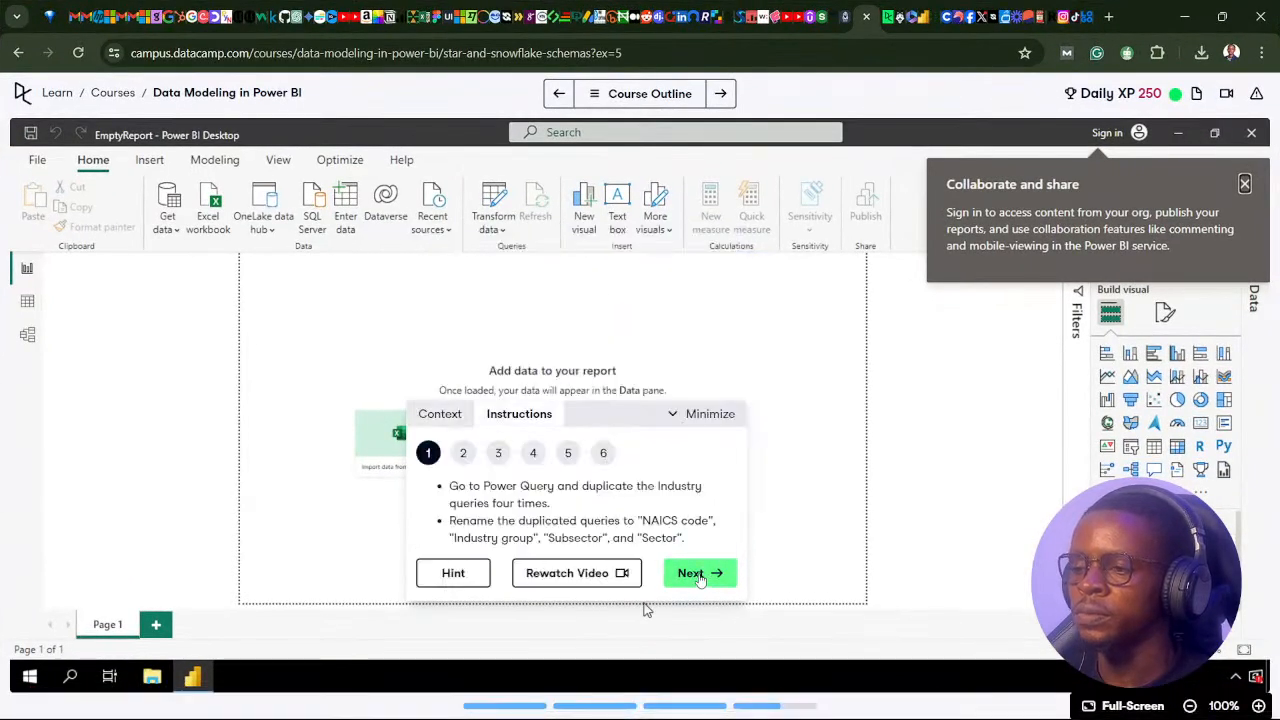
pyautogui.click(698, 575)
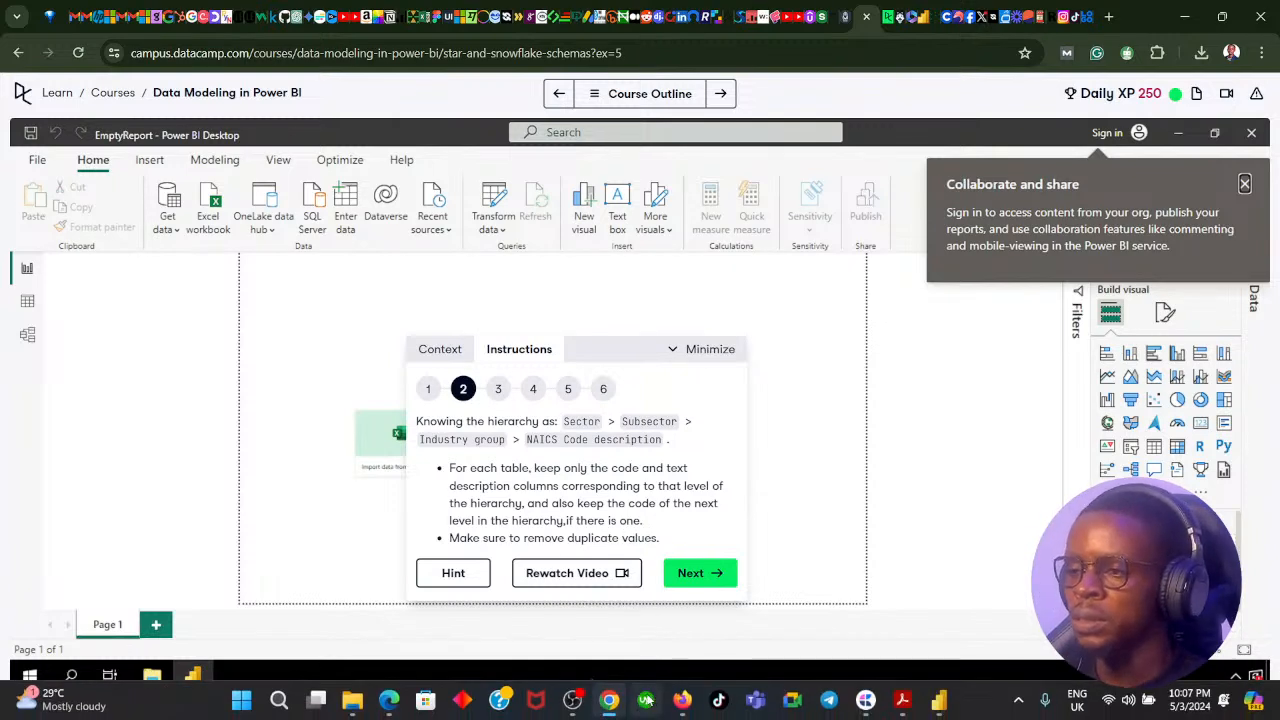
pyautogui.moveTo(614, 704)
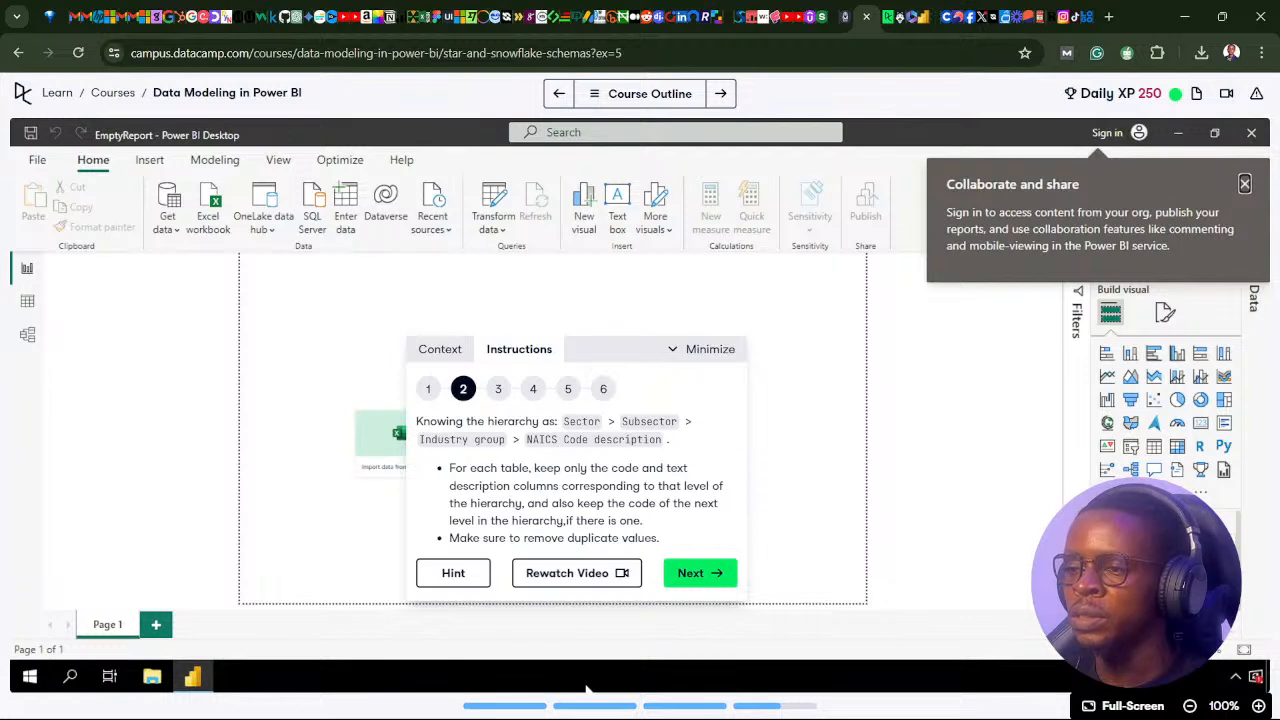
# Return to Power Query Editor, rename the original Indsutry query as Indsutry (1), and move its three duplicates directly beneath it, above Time.
pyautogui.click(609, 703)
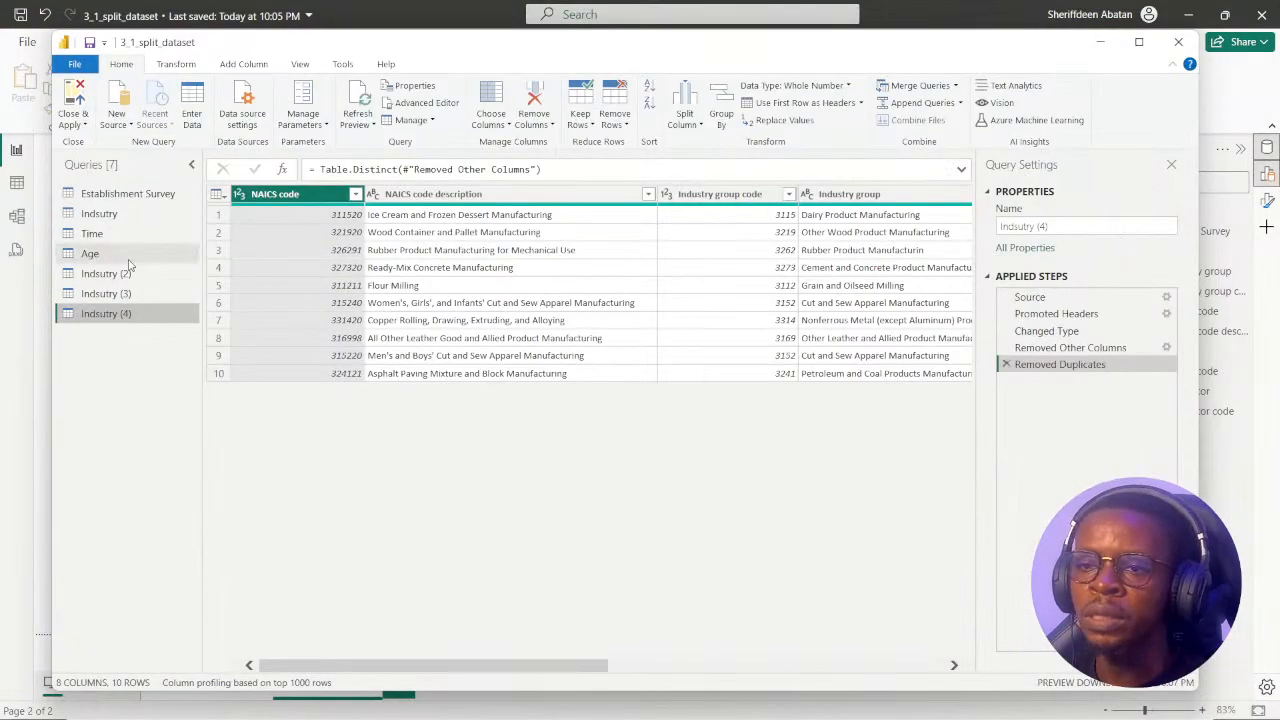
pyautogui.click(108, 214)
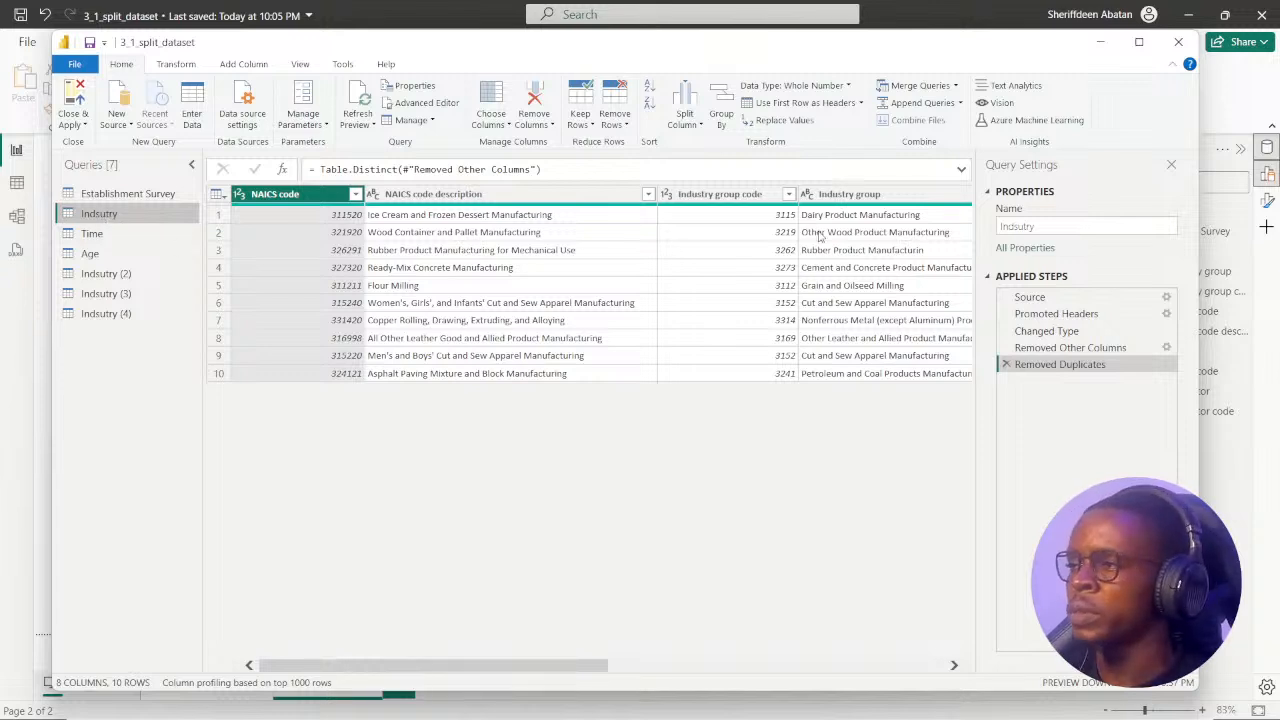
pyautogui.click(1044, 227)
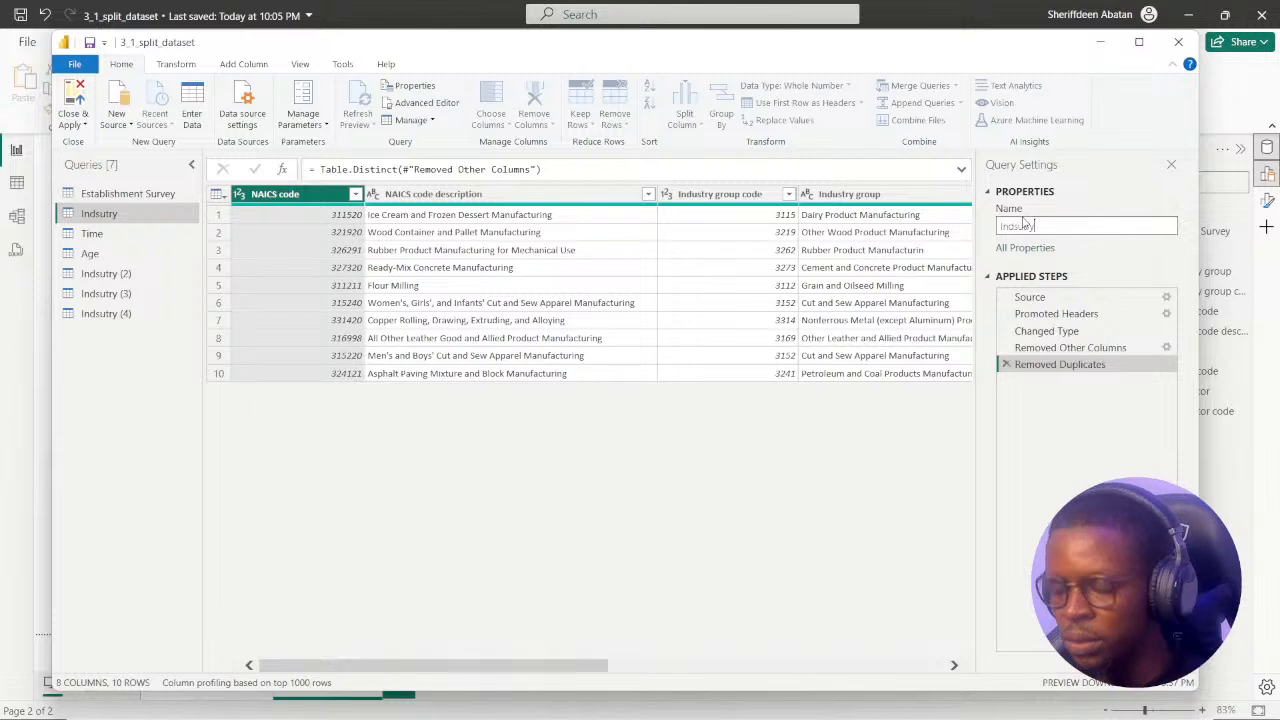
pyautogui.write('1')
pyautogui.press('Return')
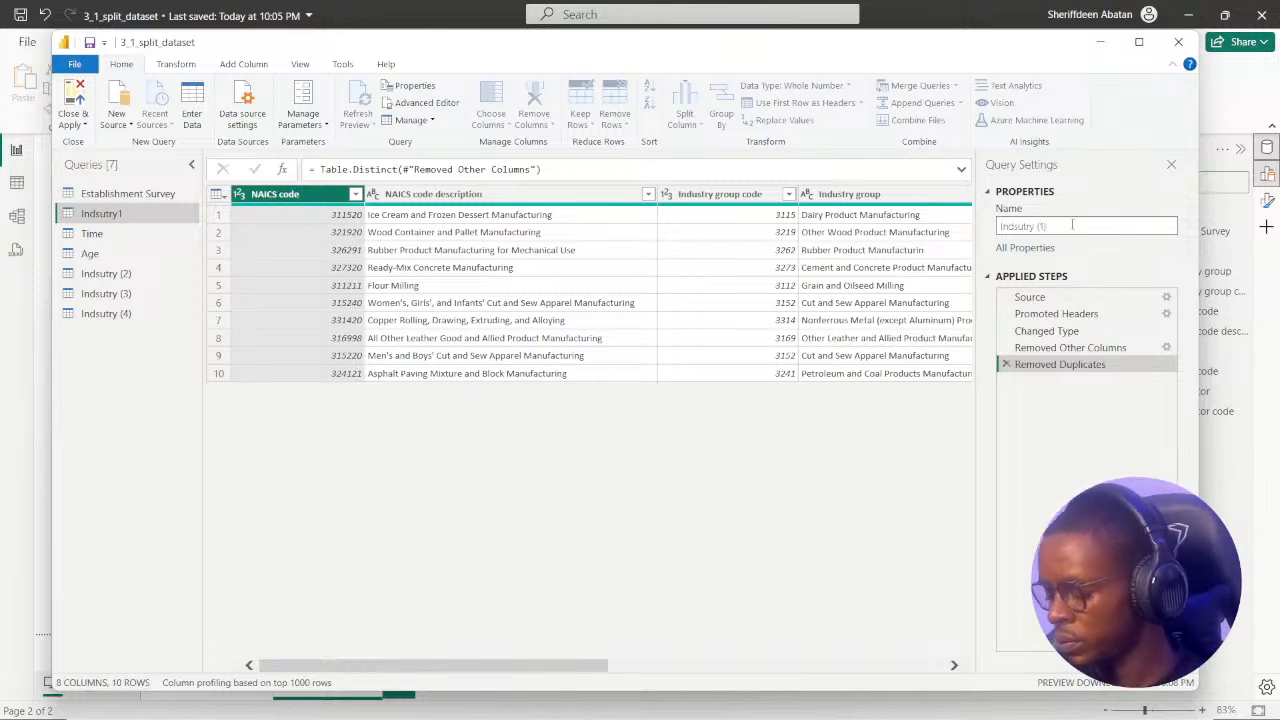
pyautogui.press('Return')
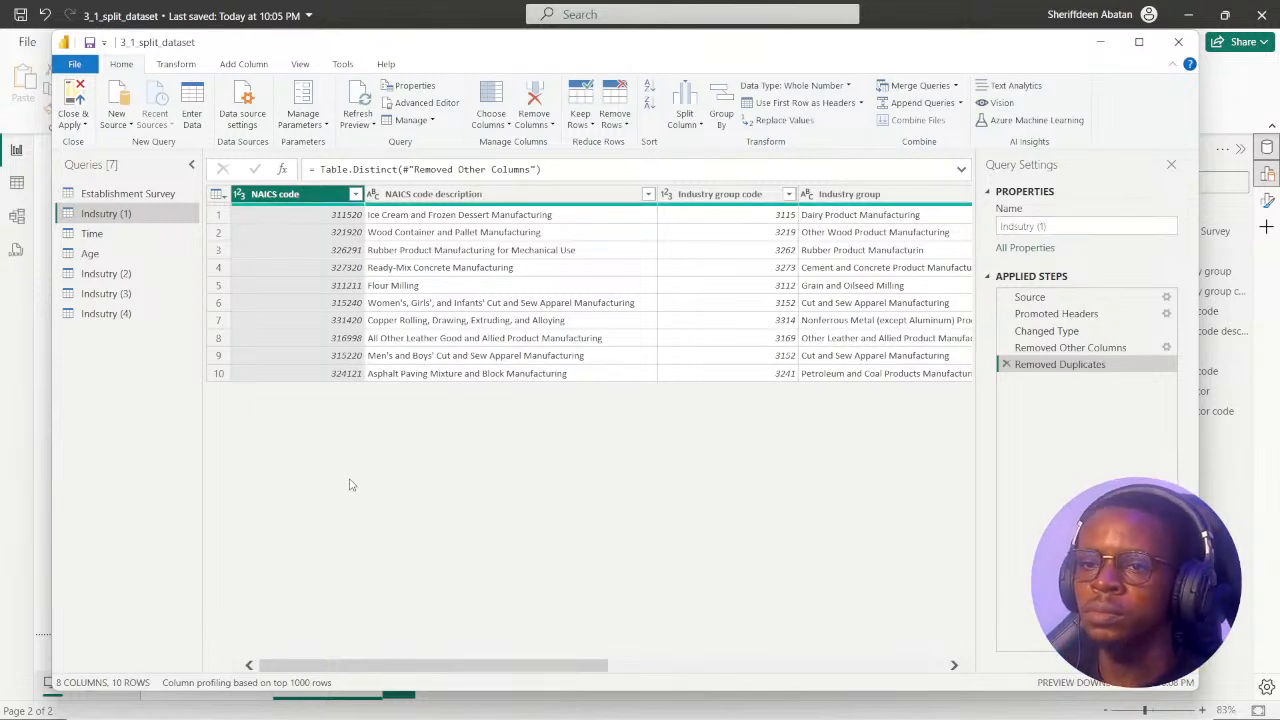
pyautogui.moveTo(88, 279); pyautogui.dragTo(124, 255)
pyautogui.moveTo(108, 313); pyautogui.dragTo(120, 276)
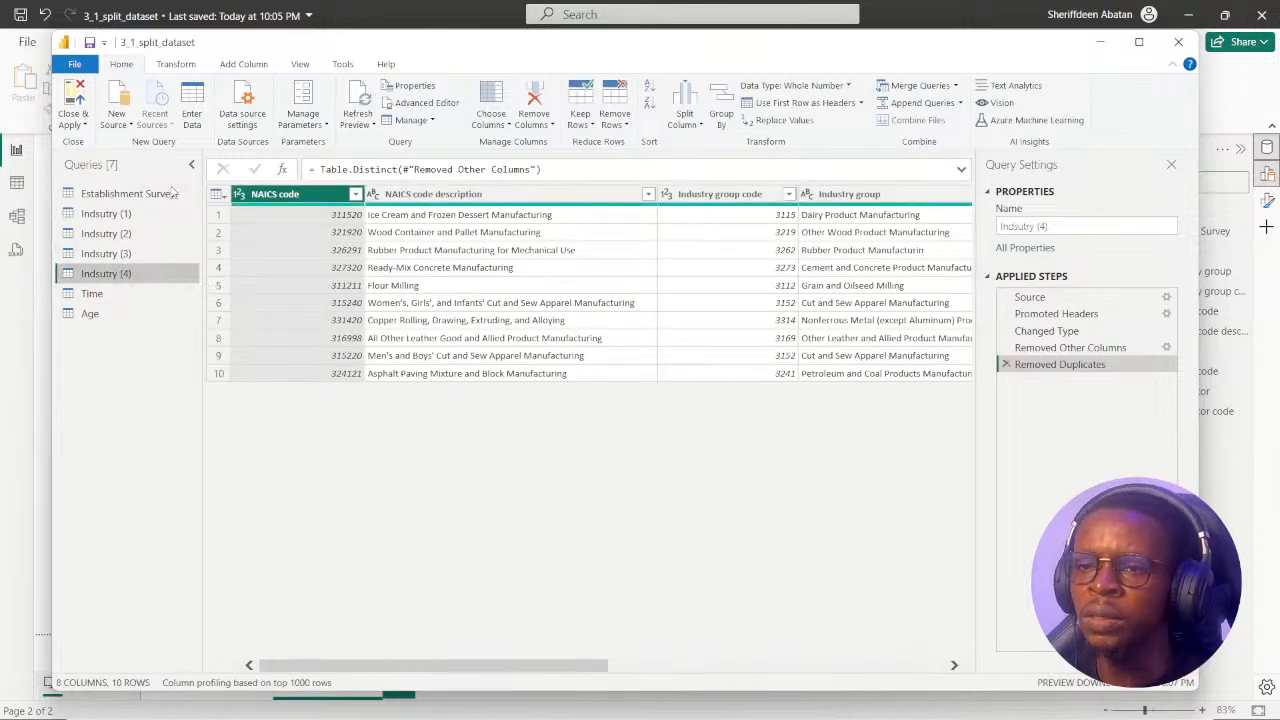
# Examine the Indsutry (1) query's columns, then check the second and third exercise instructions in Chrome and return to Power Query Editor.
pyautogui.click(115, 213)
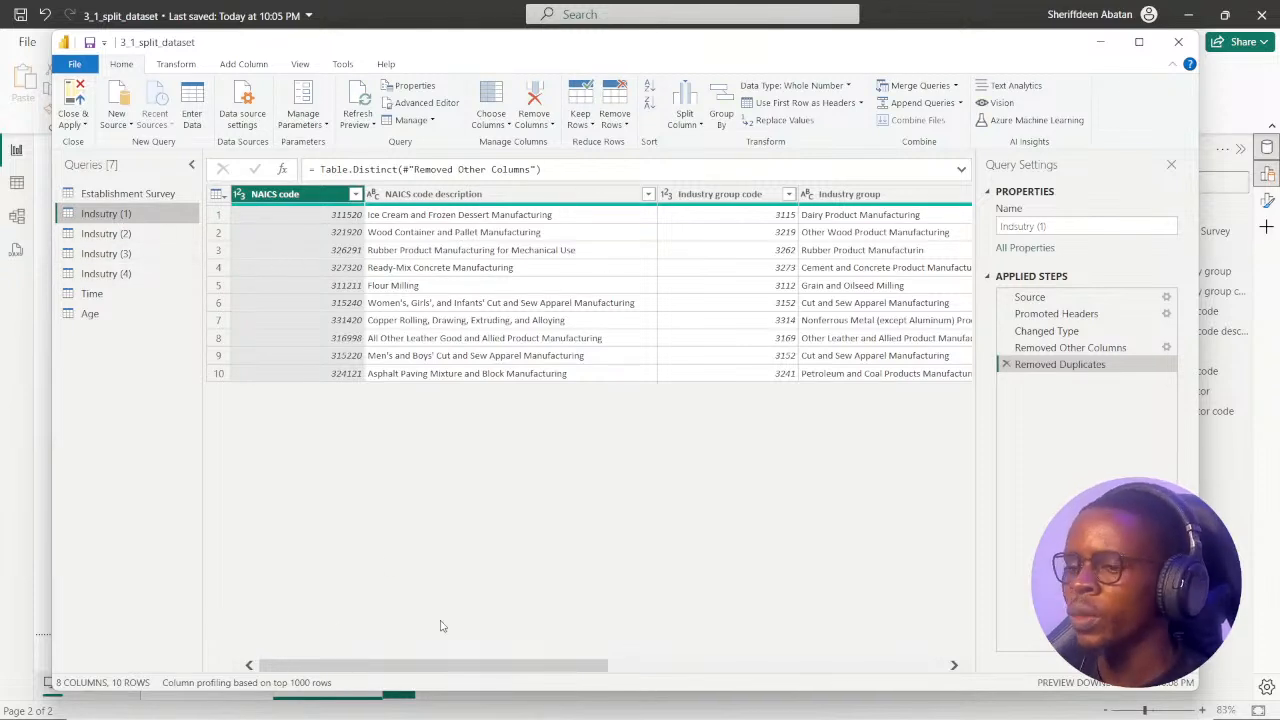
pyautogui.moveTo(392, 667); pyautogui.dragTo(868, 682)
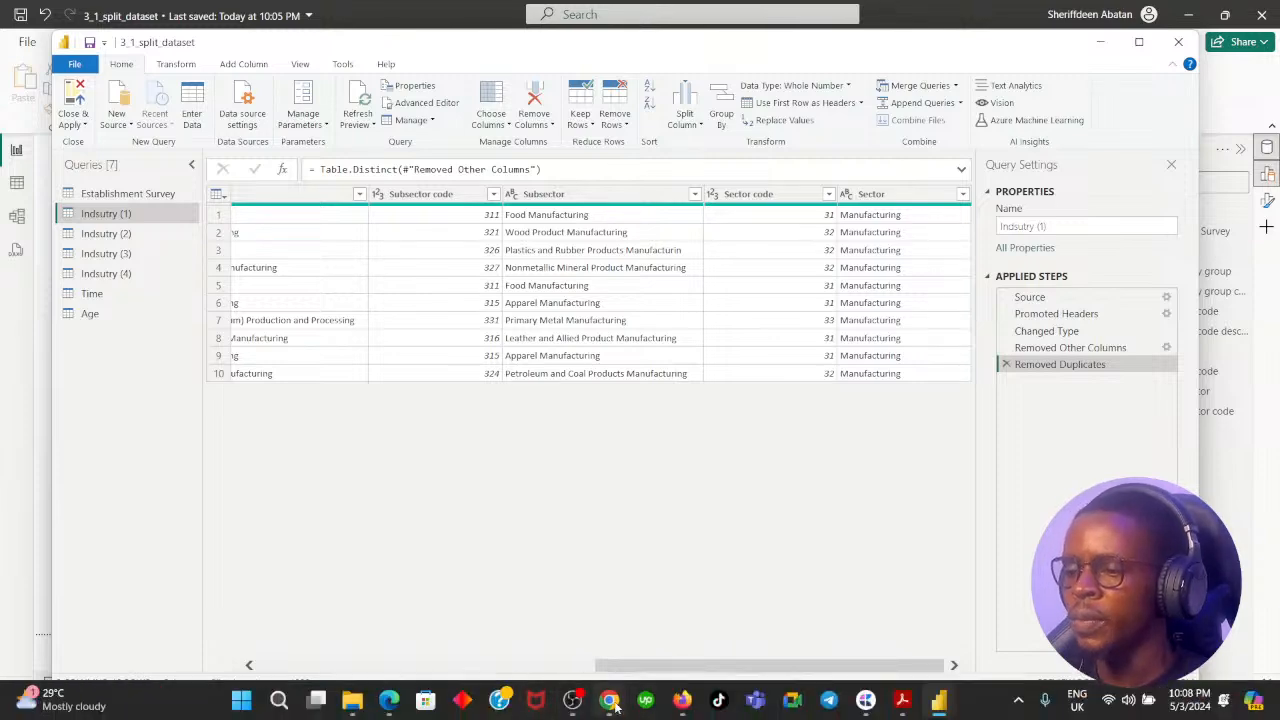
pyautogui.click(609, 700)
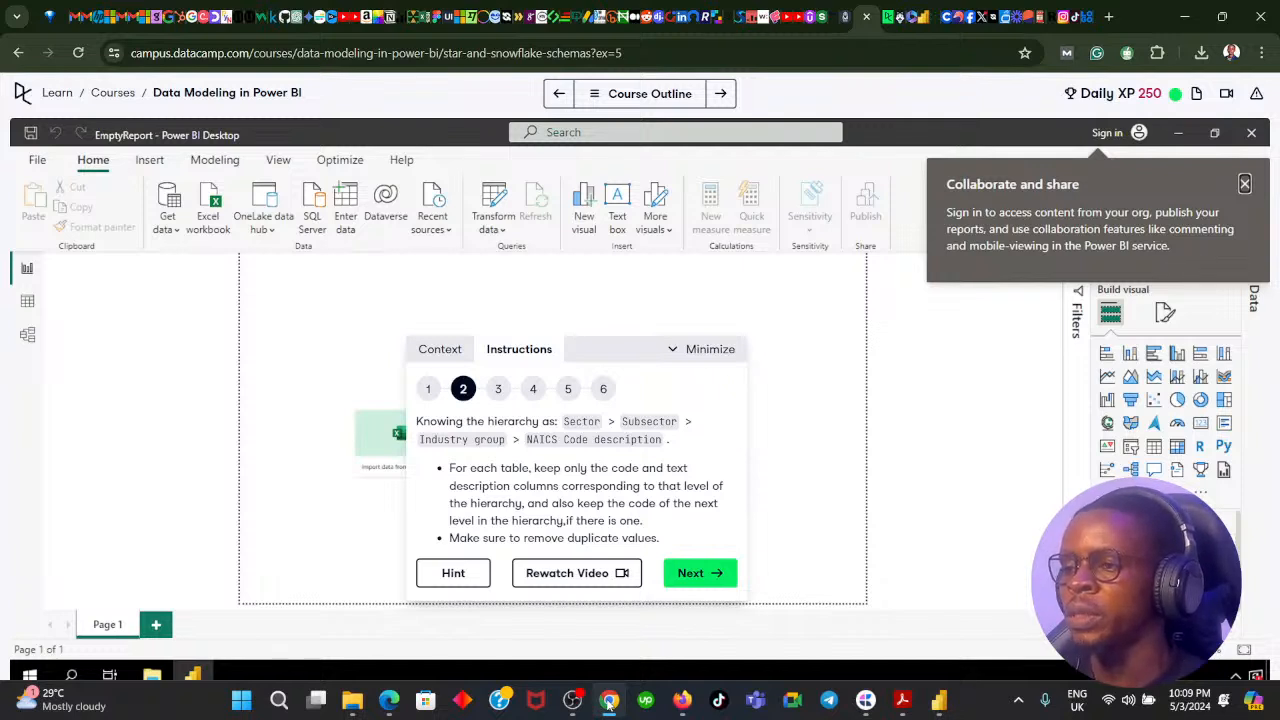
pyautogui.click(690, 578)
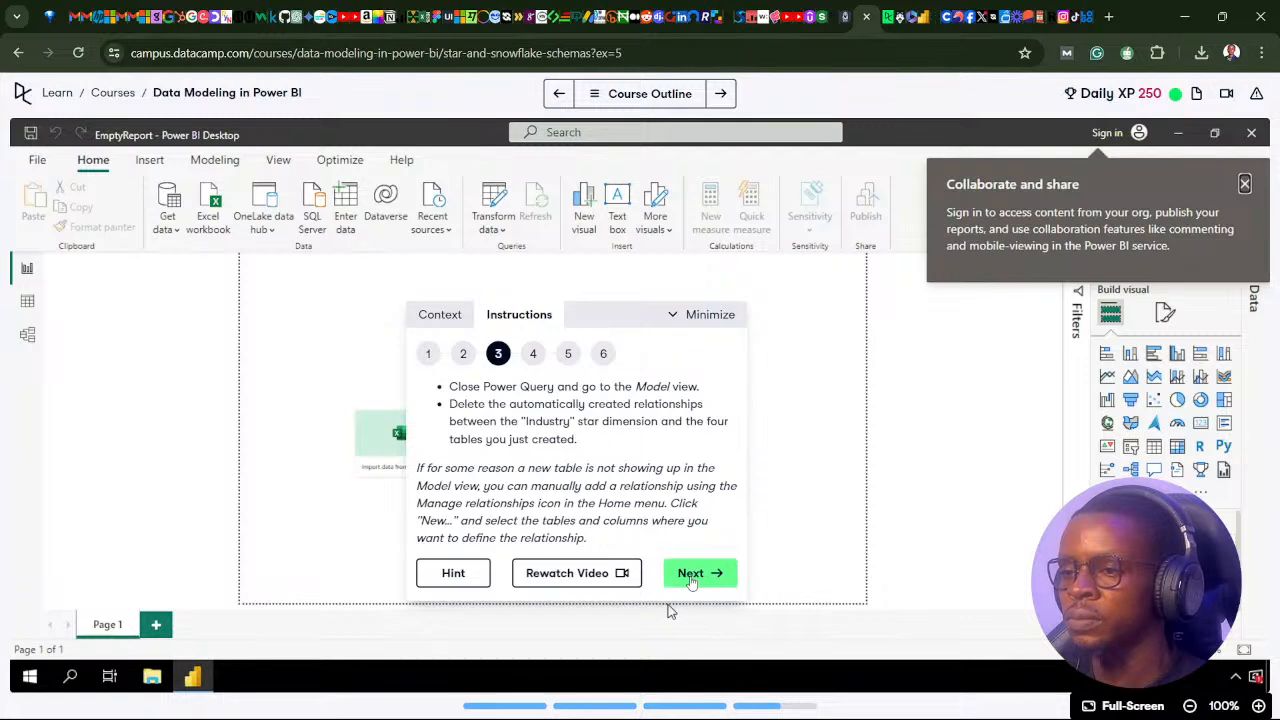
pyautogui.click(463, 353)
pyautogui.click(607, 703)
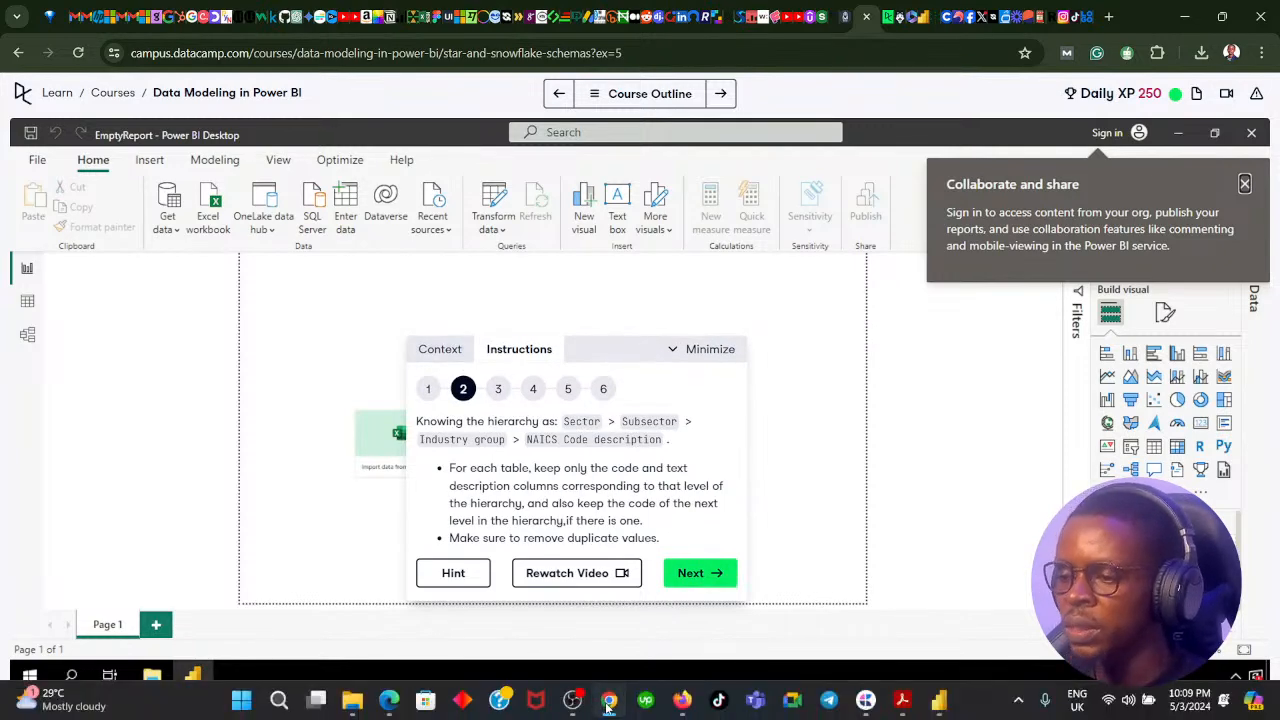
pyautogui.moveTo(736, 667); pyautogui.dragTo(797, 654)
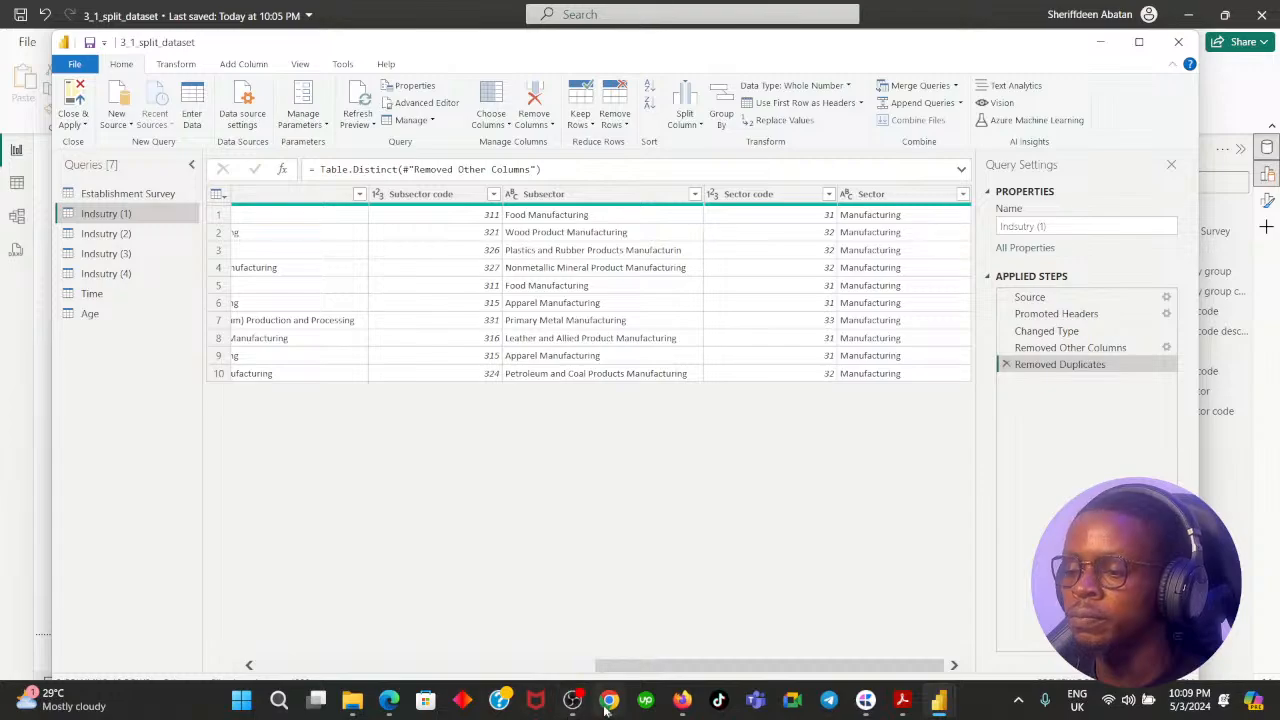
# Remove all columns from the Indsutry (1) query except NAICS code and NAICS code description.
pyautogui.moveTo(427, 50)
pyautogui.mouseDown()
pyautogui.moveTo(436, 235)
pyautogui.moveTo(482, 346)
pyautogui.moveTo(515, 285)
pyautogui.moveTo(438, 204)
pyautogui.moveTo(419, 113)
pyautogui.moveTo(424, 52)
pyautogui.moveTo(423, 63)
pyautogui.mouseUp()
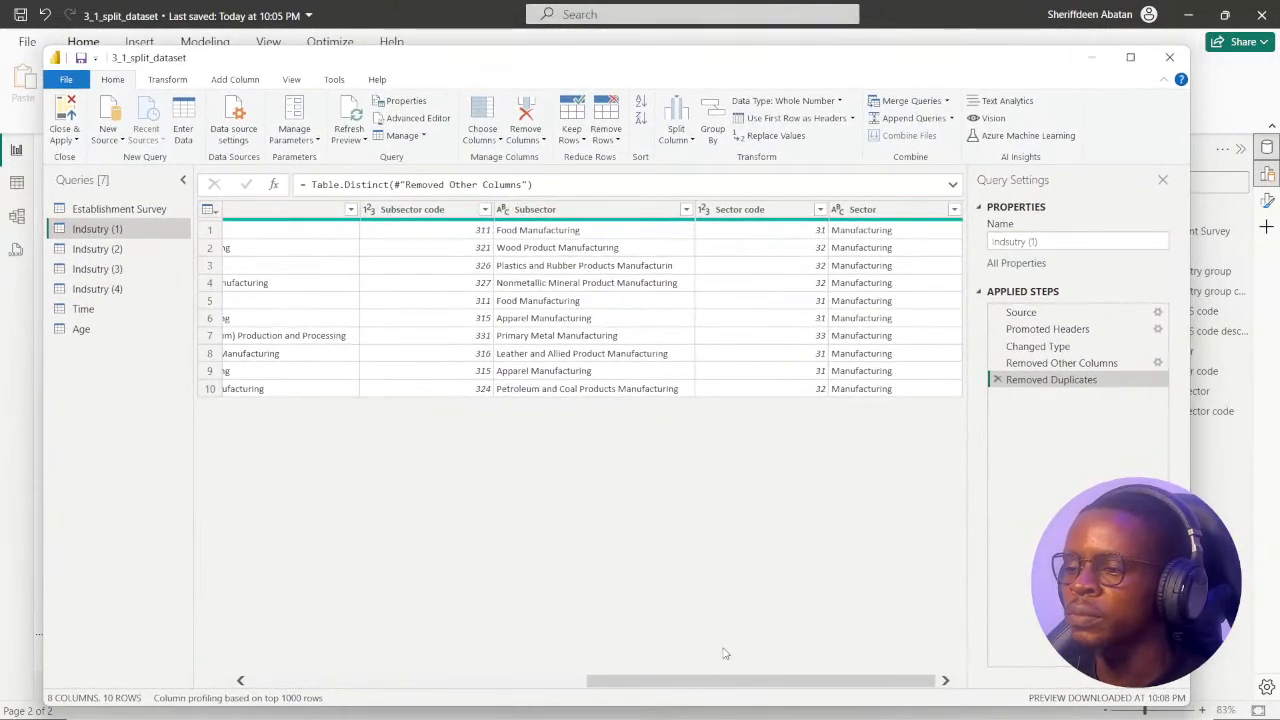
pyautogui.moveTo(708, 686); pyautogui.dragTo(372, 684)
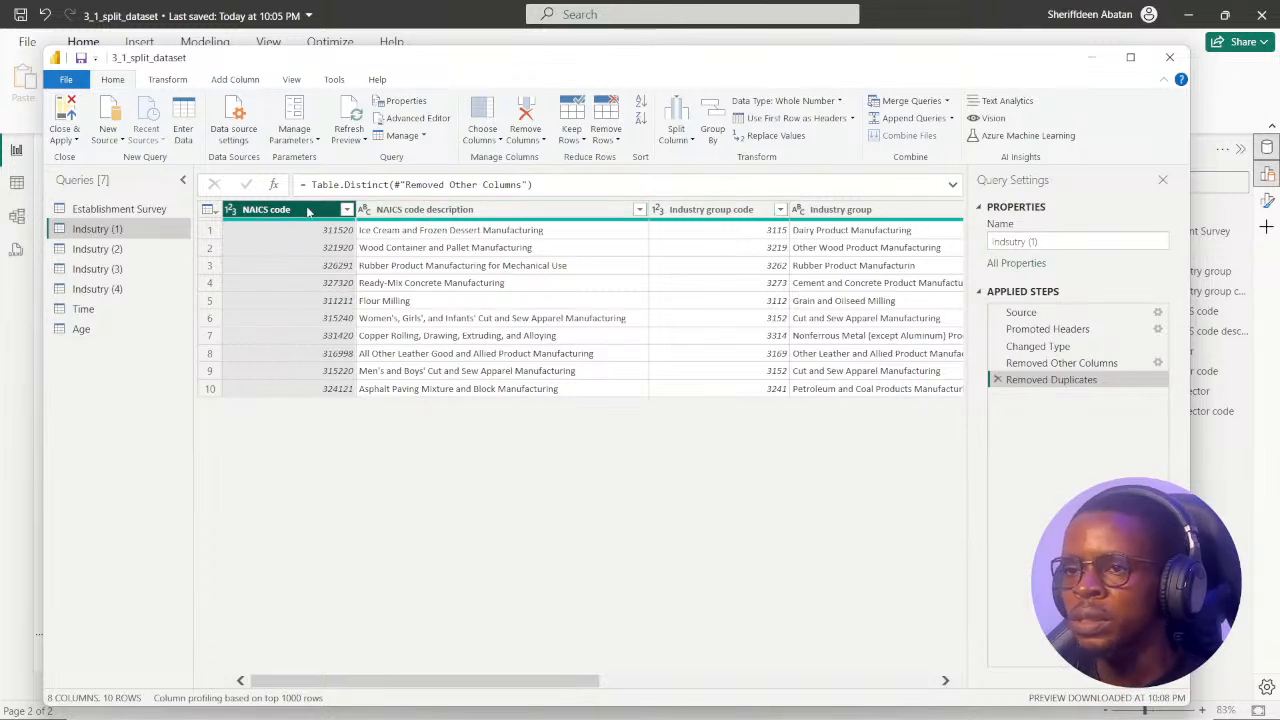
pyautogui.keyDown('ctrl'); pyautogui.click(432, 210); pyautogui.keyUp('ctrl')
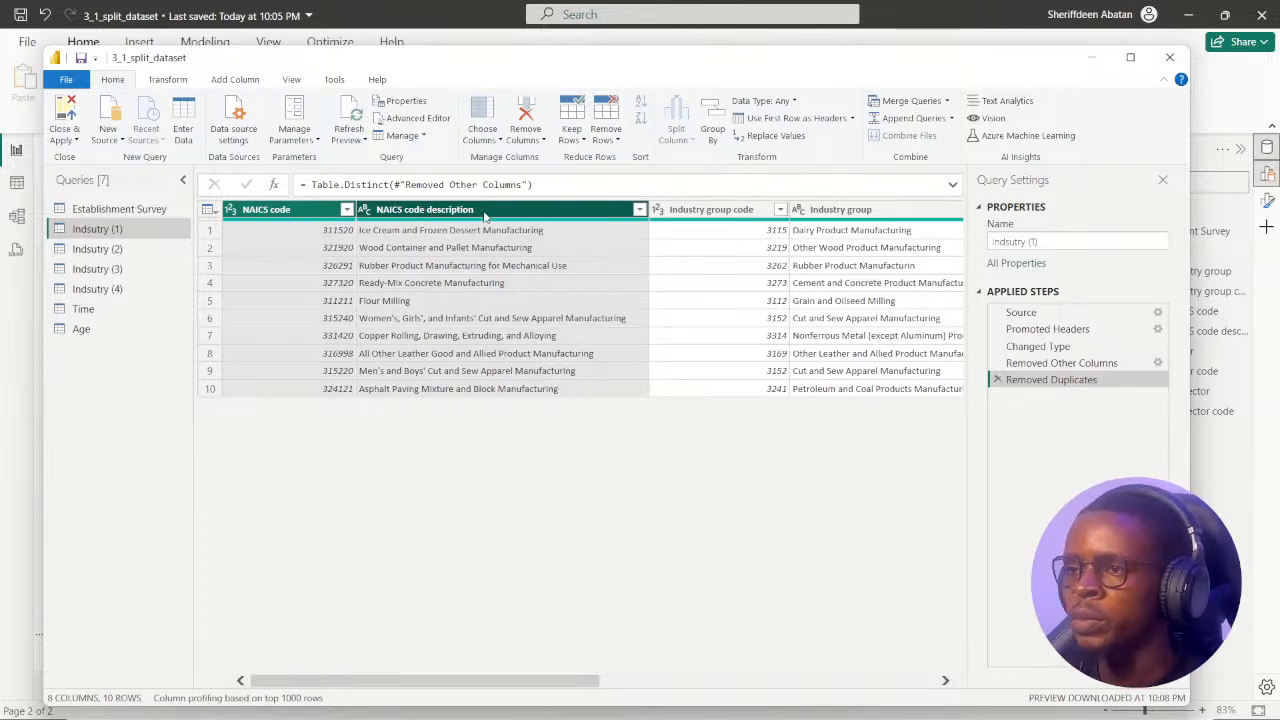
pyautogui.rightClick(484, 214)
pyautogui.click(562, 264)
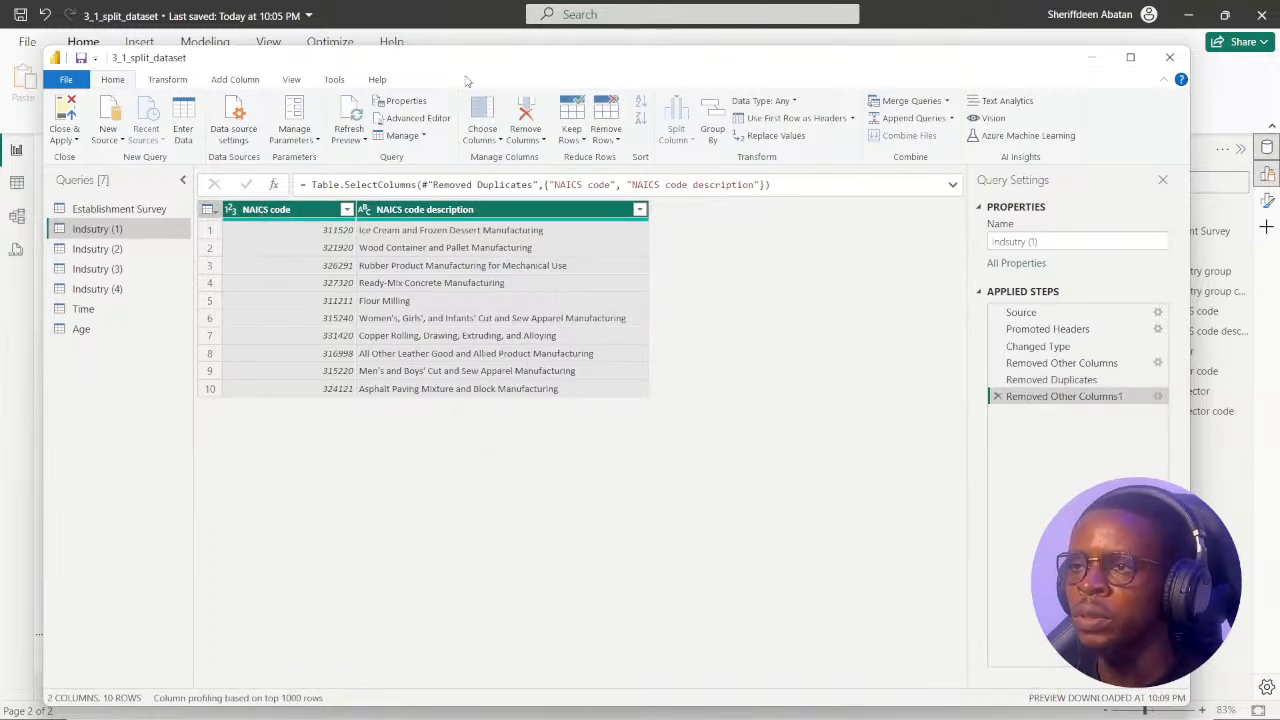
# Rename the Indsutry (1) query as NAICS code.
pyautogui.moveTo(465, 80); pyautogui.dragTo(515, 338)
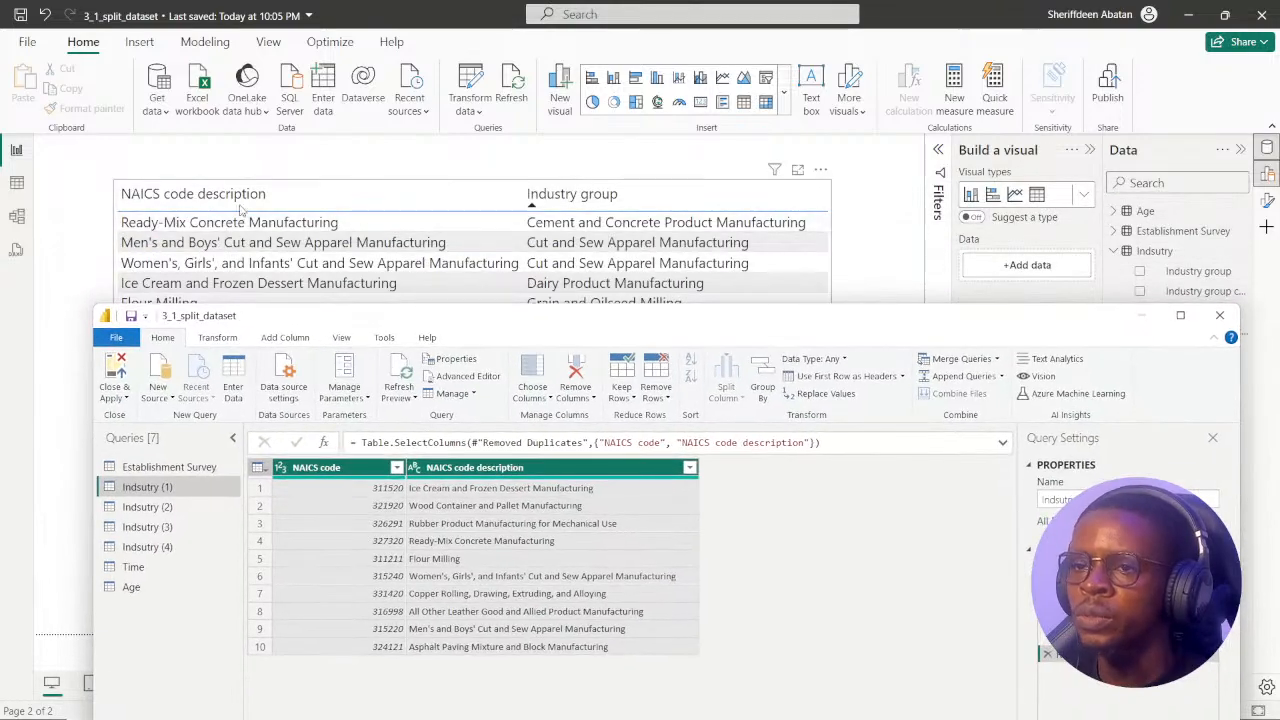
pyautogui.moveTo(548, 327); pyautogui.dragTo(519, 111)
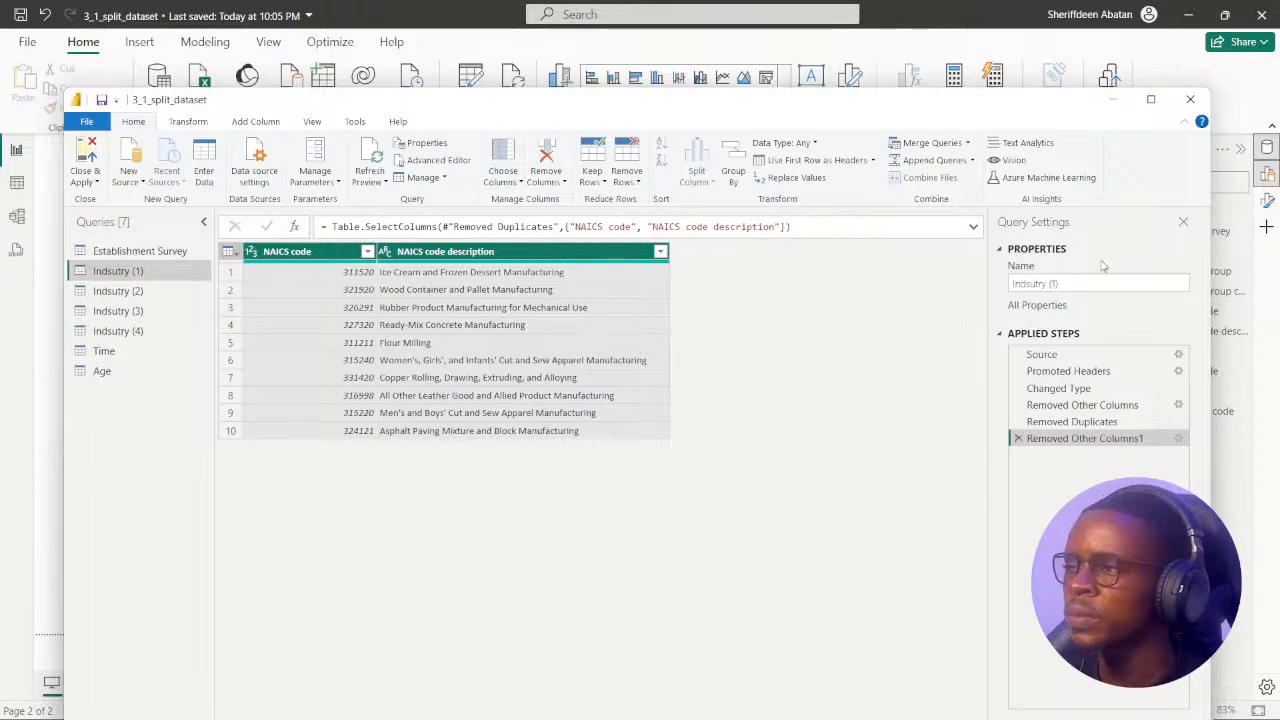
pyautogui.moveTo(694, 92); pyautogui.dragTo(666, 143)
pyautogui.click(1062, 317)
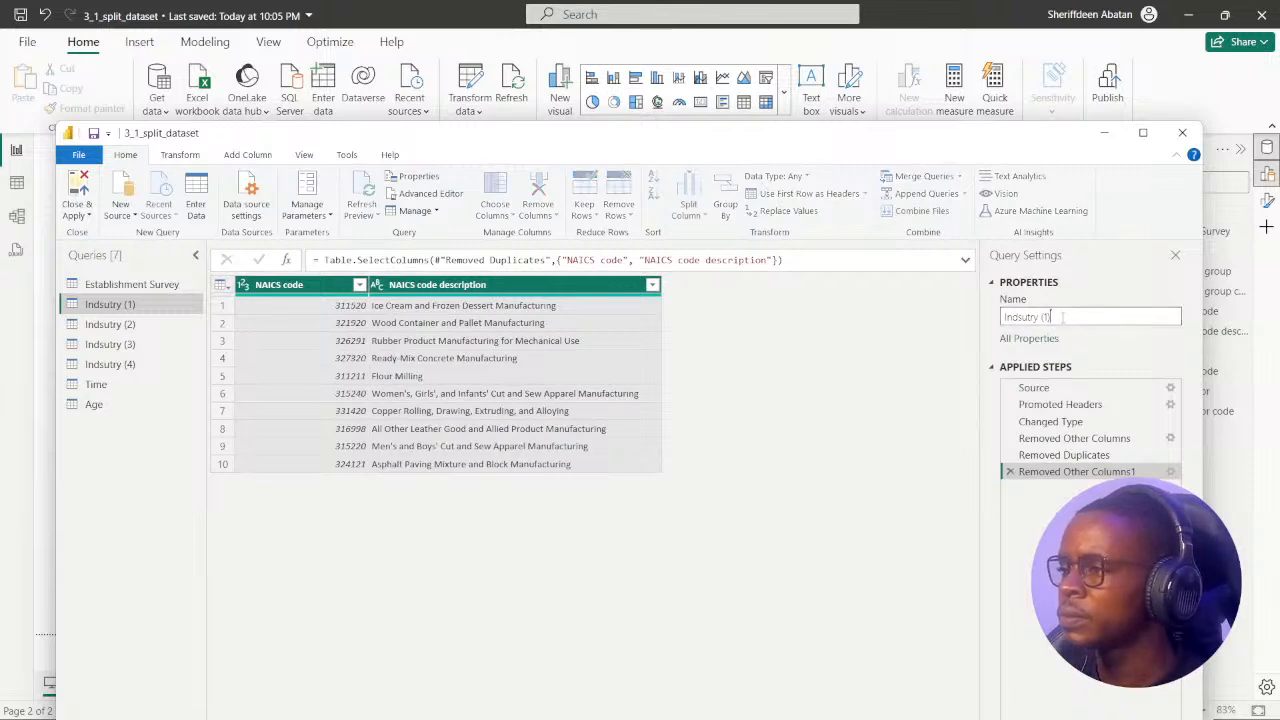
pyautogui.moveTo(1052, 317); pyautogui.dragTo(978, 318)
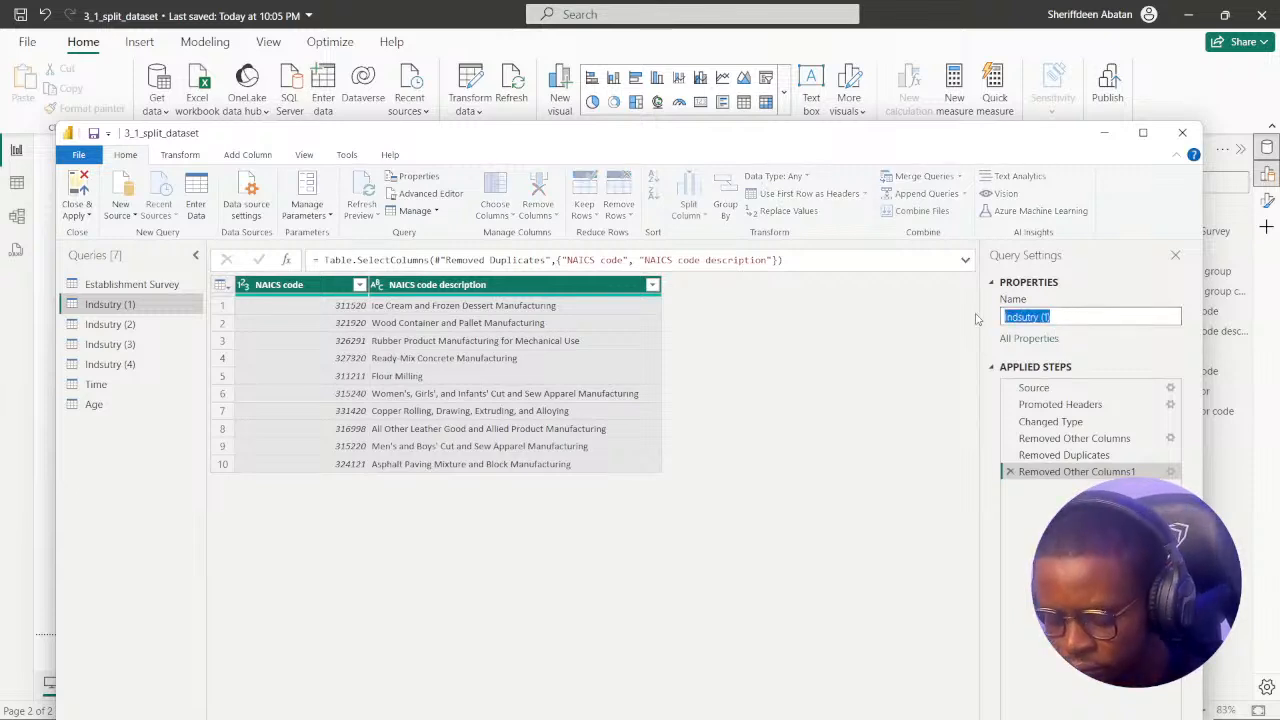
pyautogui.write('NAI')
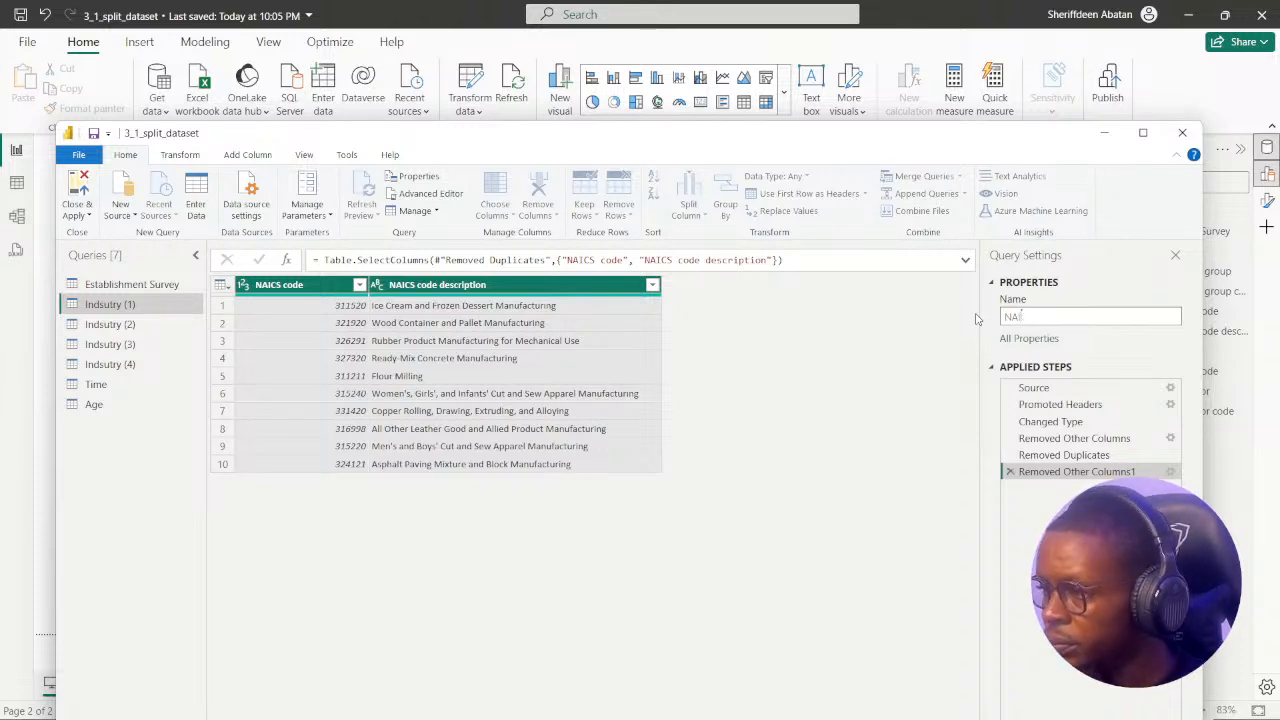
pyautogui.write('A')
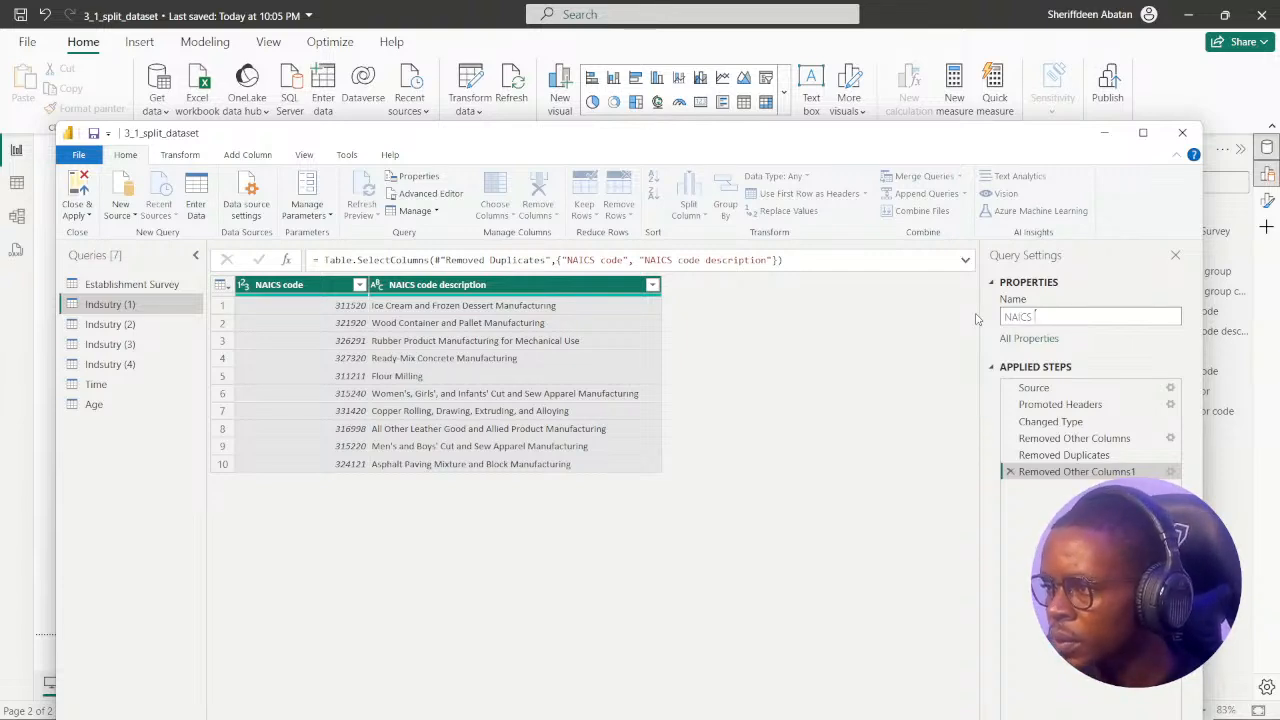
pyautogui.write('ICS code')
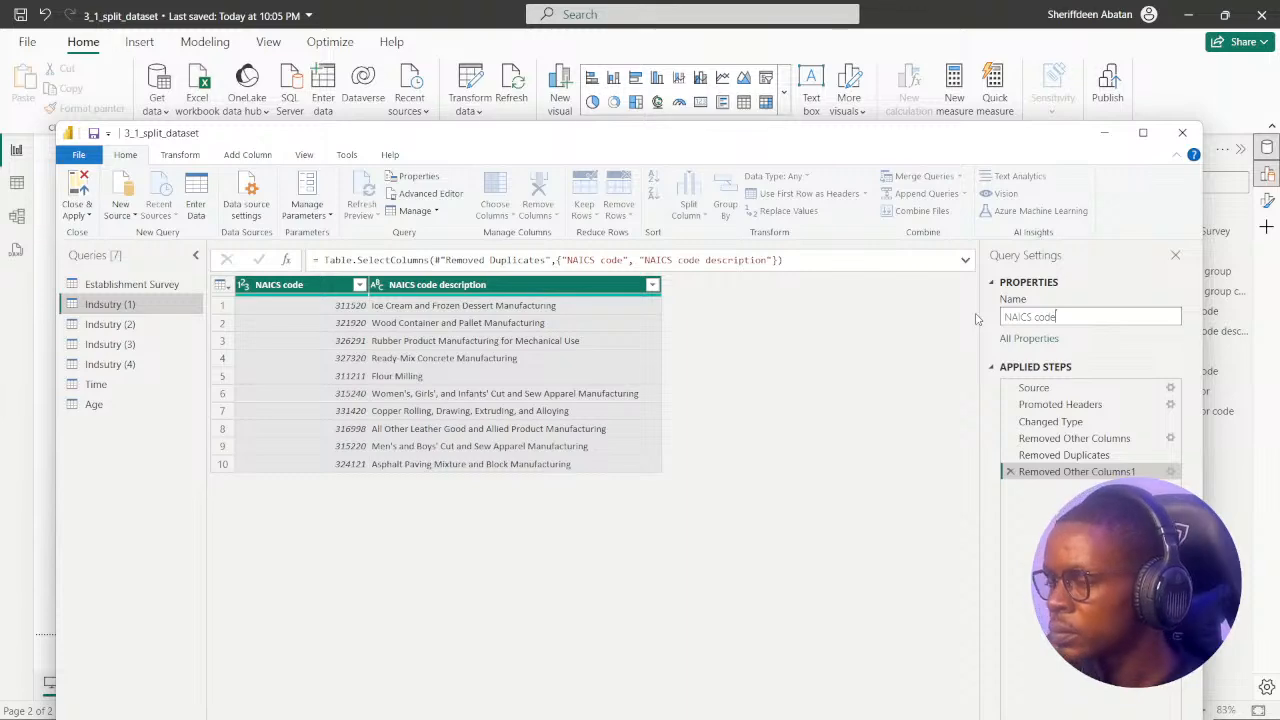
pyautogui.press('Return')
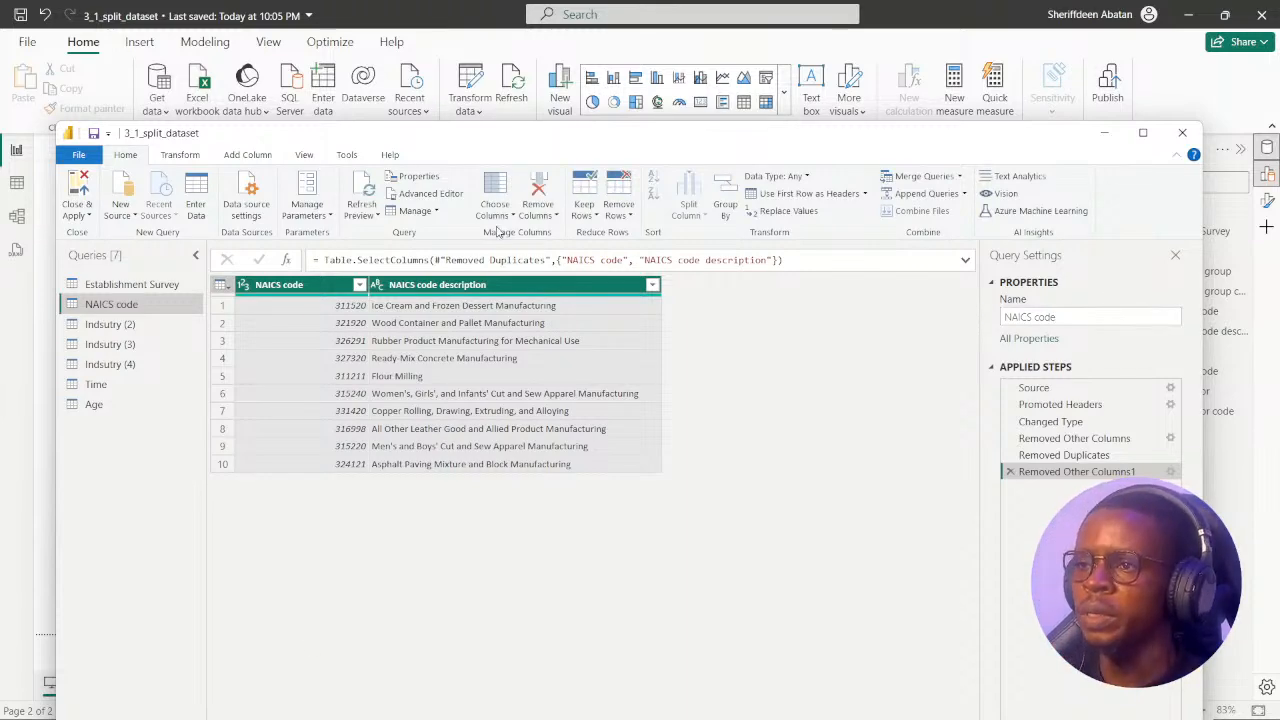
pyautogui.moveTo(538, 148); pyautogui.dragTo(535, 72)
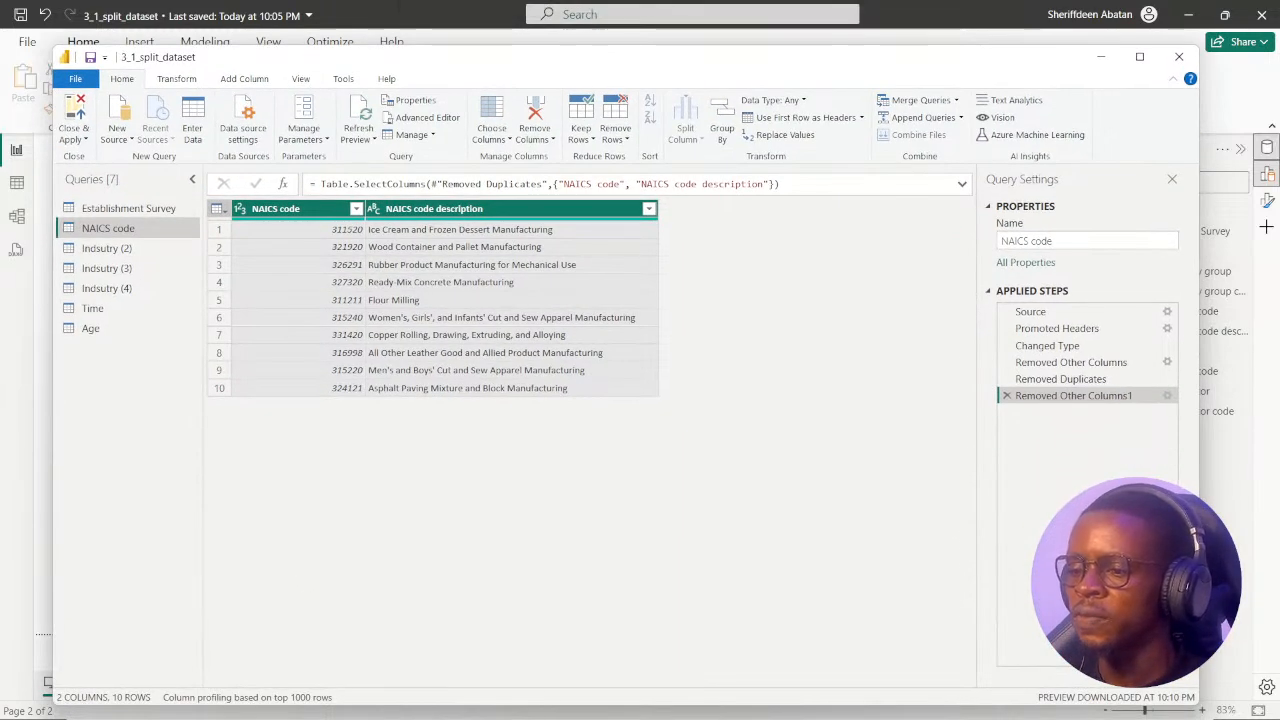
# Switch to Chrome to review the snowflake diagram's hierarchy in the exercise context, and return to Power Query Editor.
pyautogui.click(608, 711)
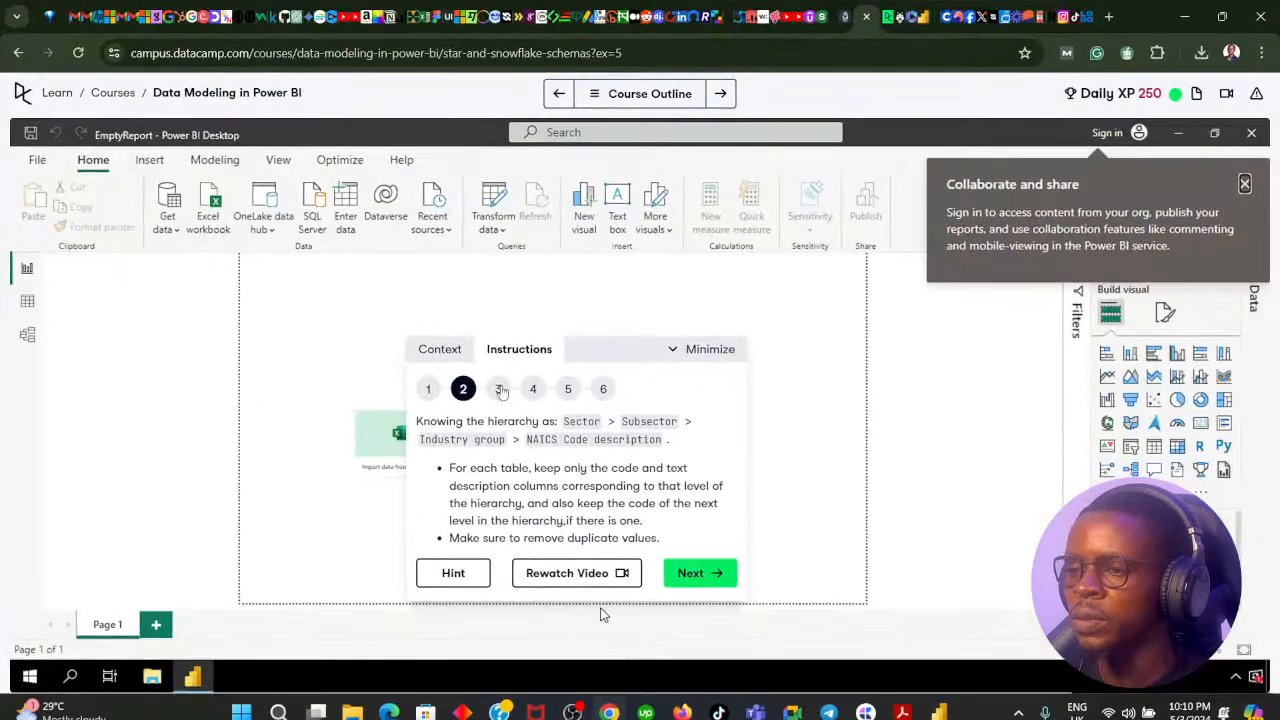
pyautogui.click(443, 352)
pyautogui.scroll(-5, 583, 470)
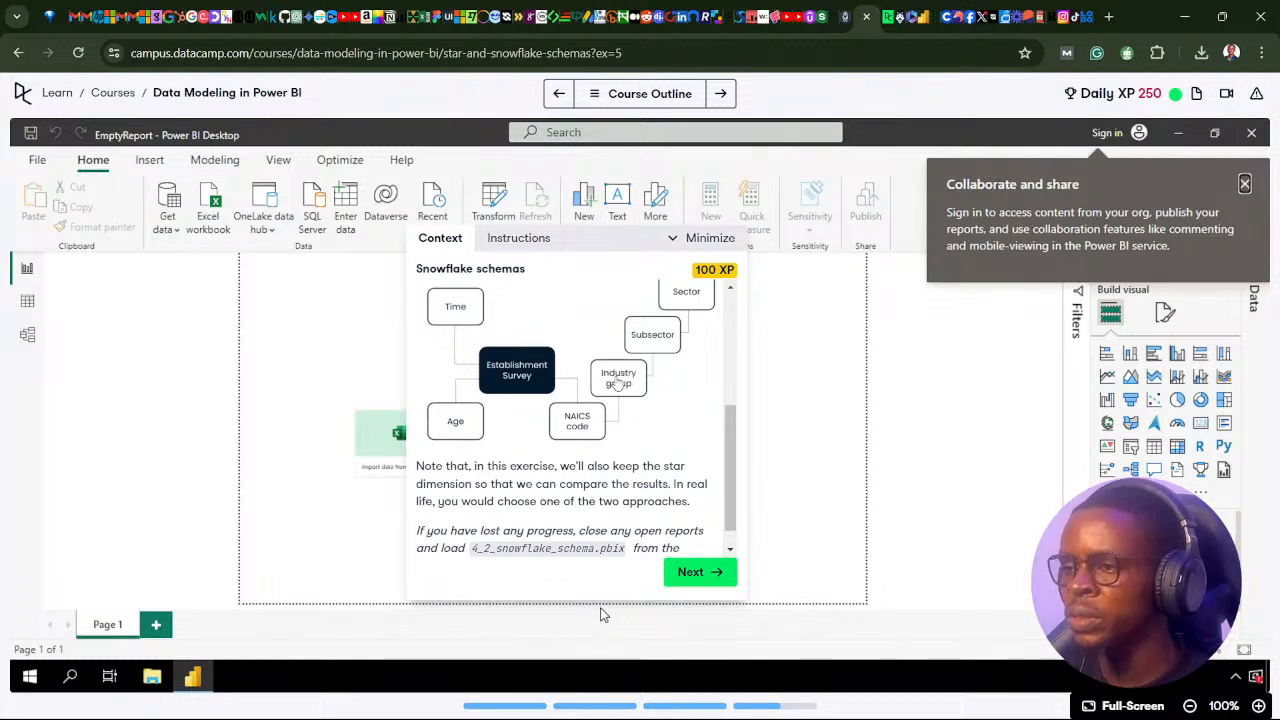
pyautogui.scroll(3, 623, 477)
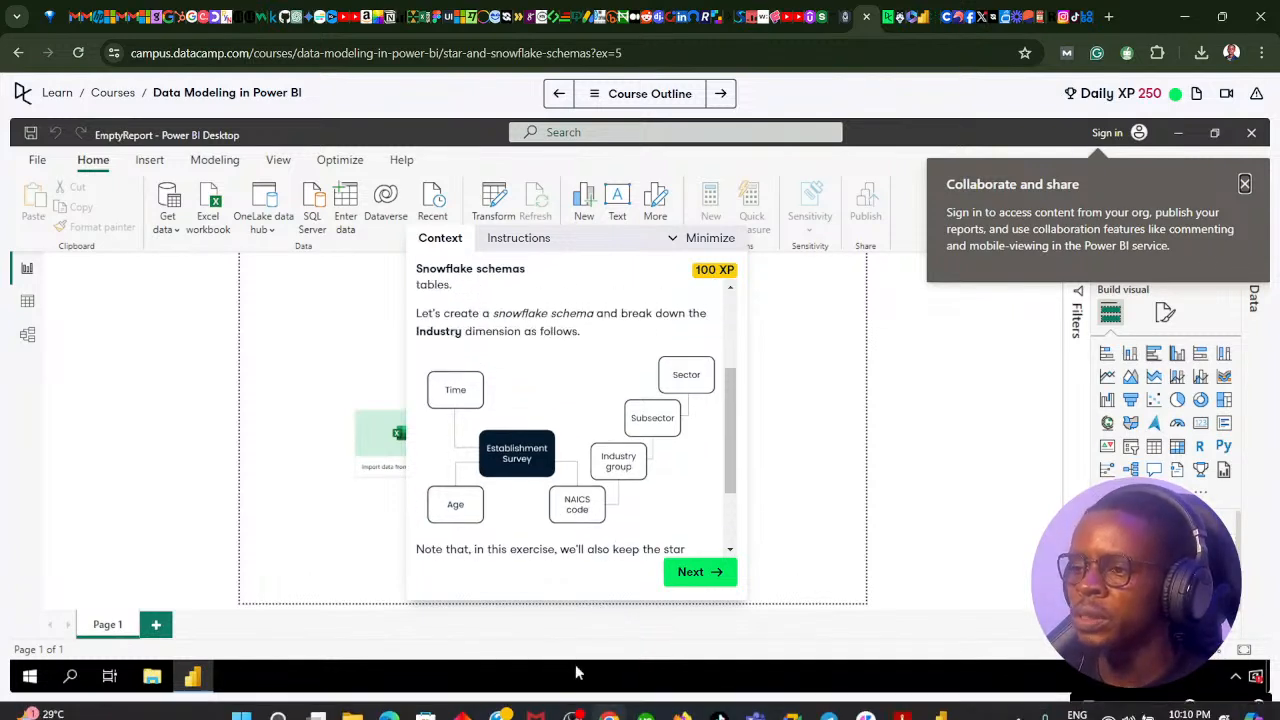
pyautogui.click(607, 700)
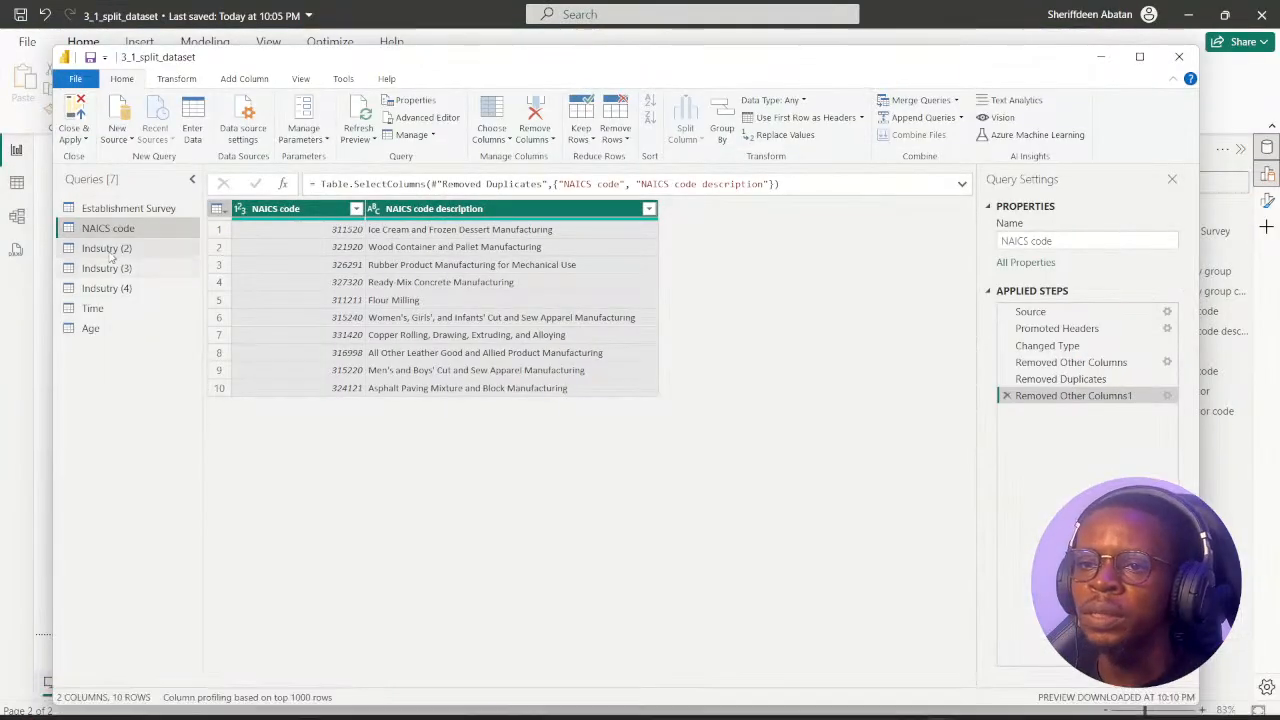
# Compare the columns of the Indsutry (2) query with those kept in the NAICS code query.
pyautogui.click(106, 249)
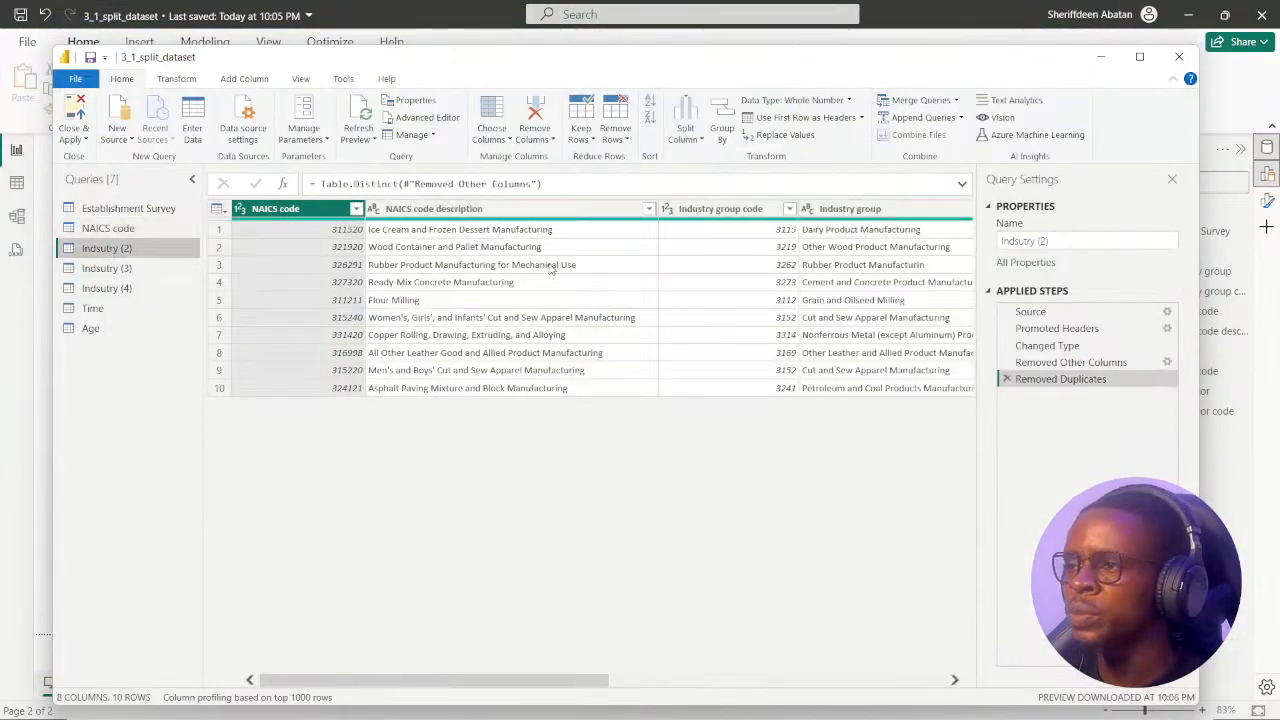
pyautogui.moveTo(440, 690); pyautogui.dragTo(375, 686)
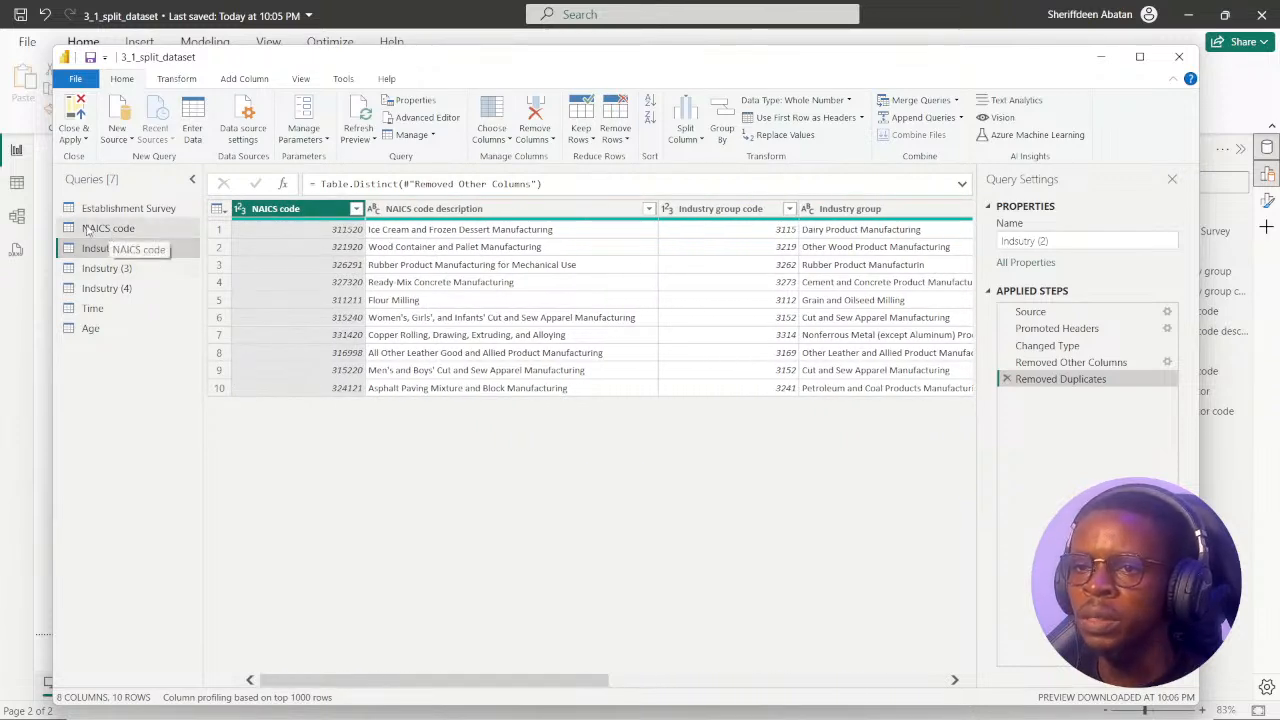
pyautogui.click(122, 229)
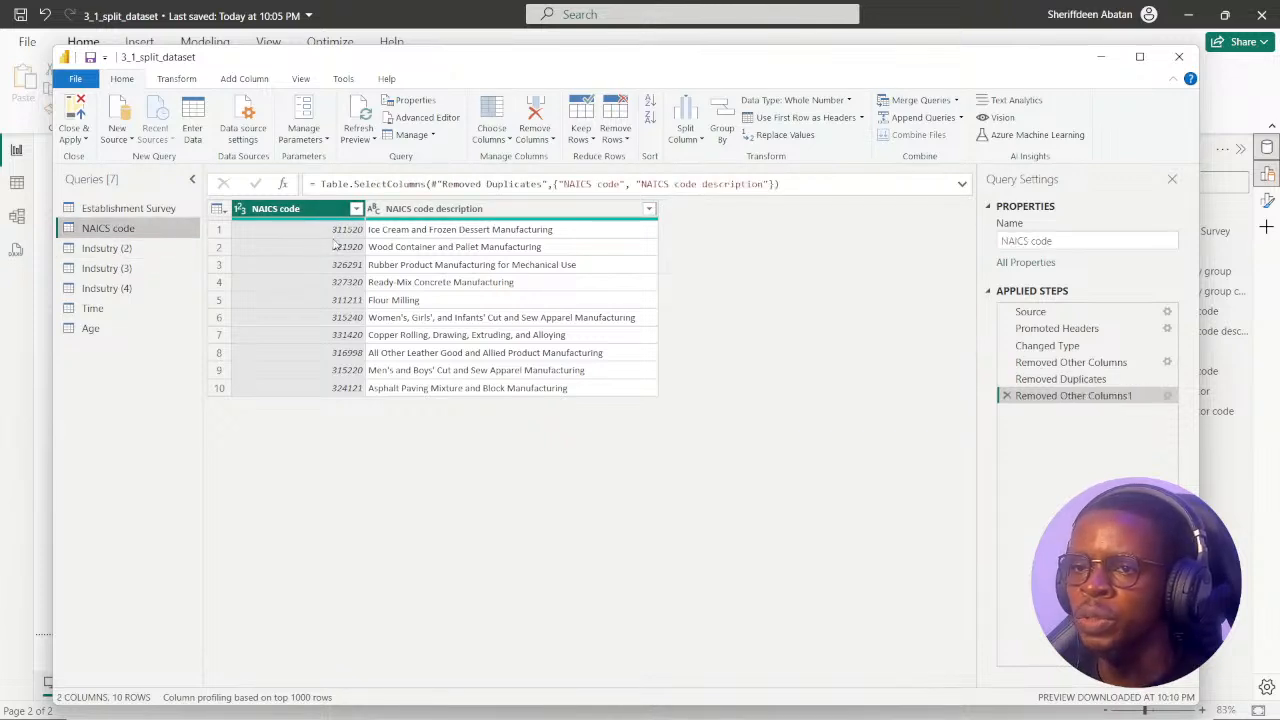
pyautogui.click(199, 246)
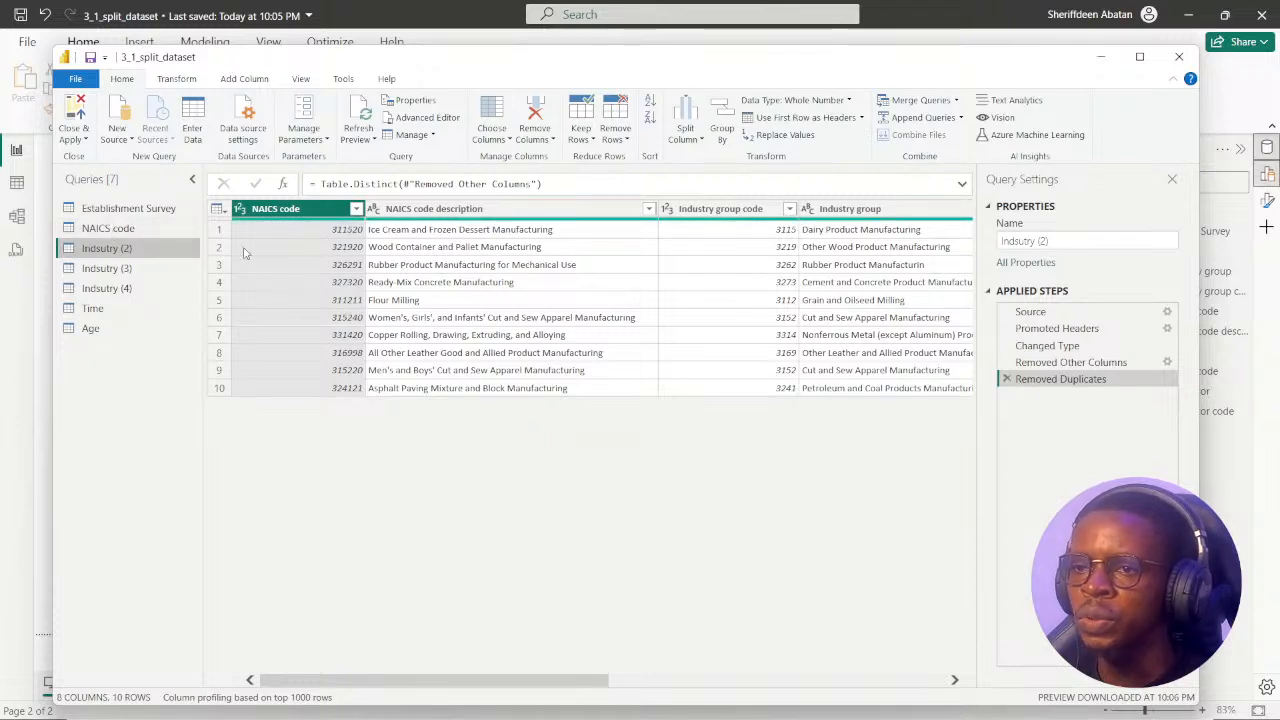
pyautogui.click(108, 229)
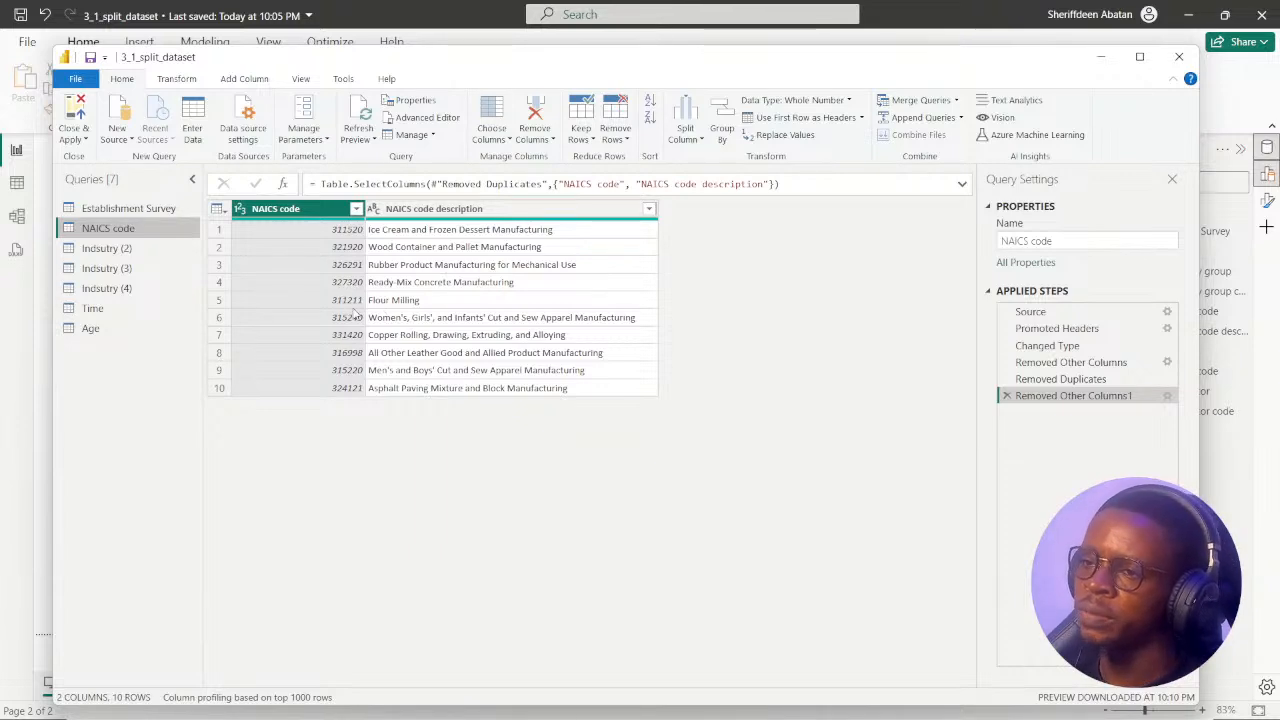
# Try removing duplicates based on the NAICS code column in the NAICS code query, and delete that applied step.
pyautogui.rightClick(328, 213)
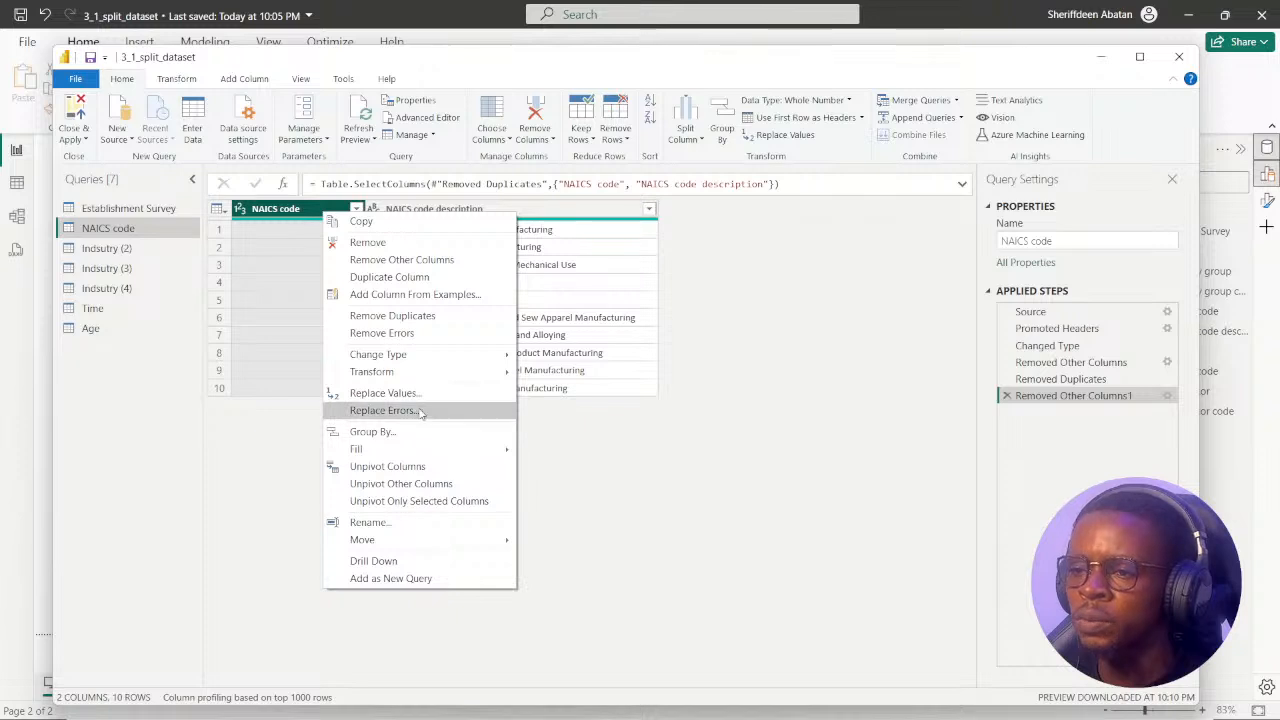
pyautogui.click(380, 318)
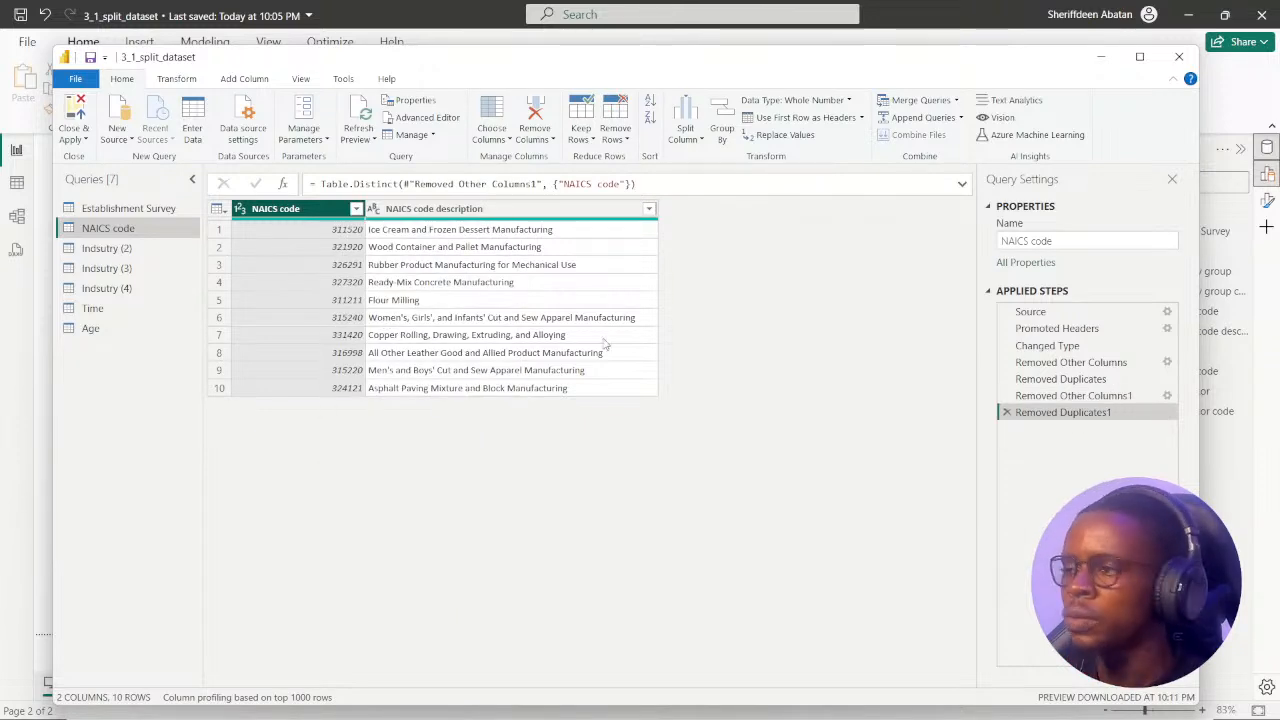
pyautogui.click(1007, 414)
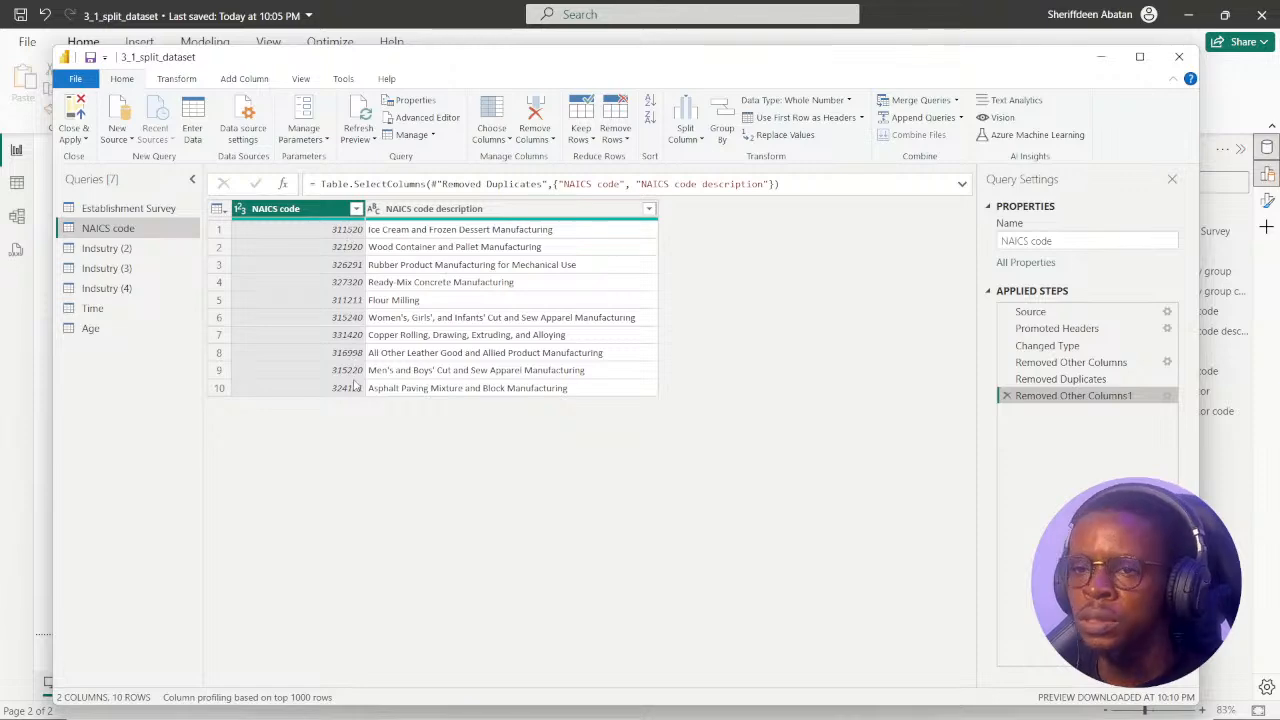
# Review the snowflake diagram in Chrome, and reorder the Indsutry (2) query so Industry group code and Industry group directly follow NAICS code.
pyautogui.click(116, 250)
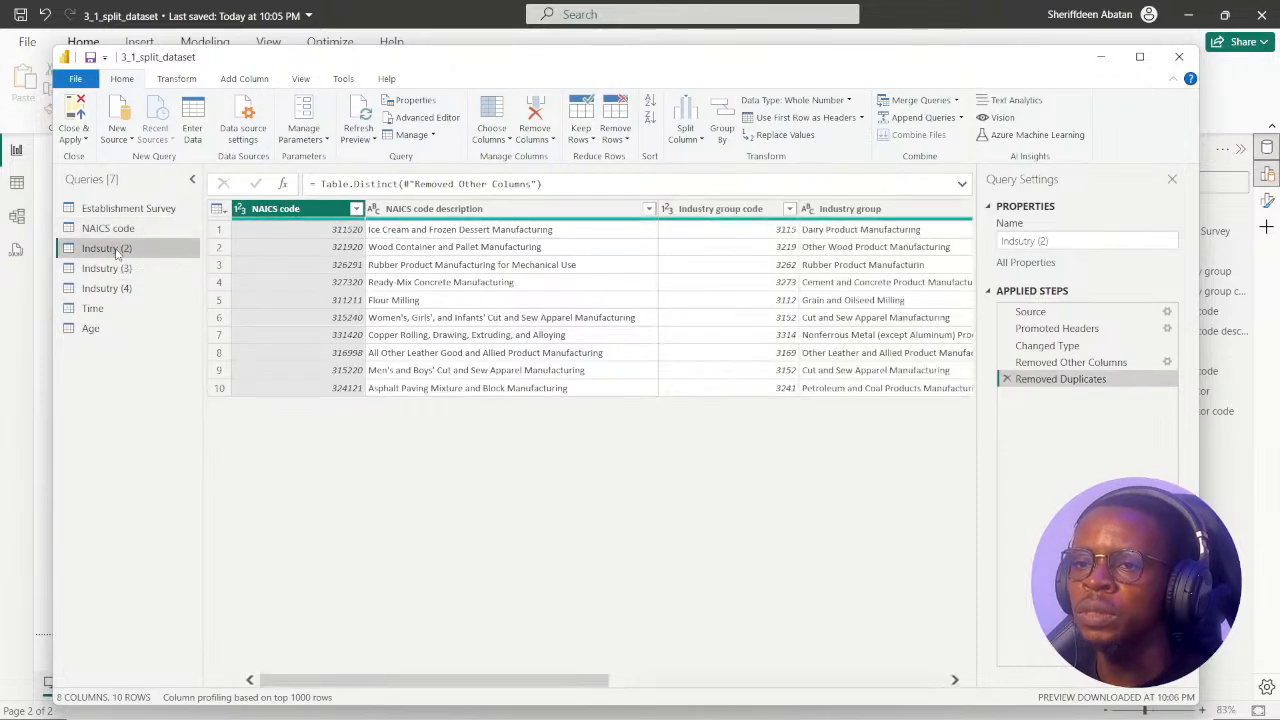
pyautogui.click(609, 700)
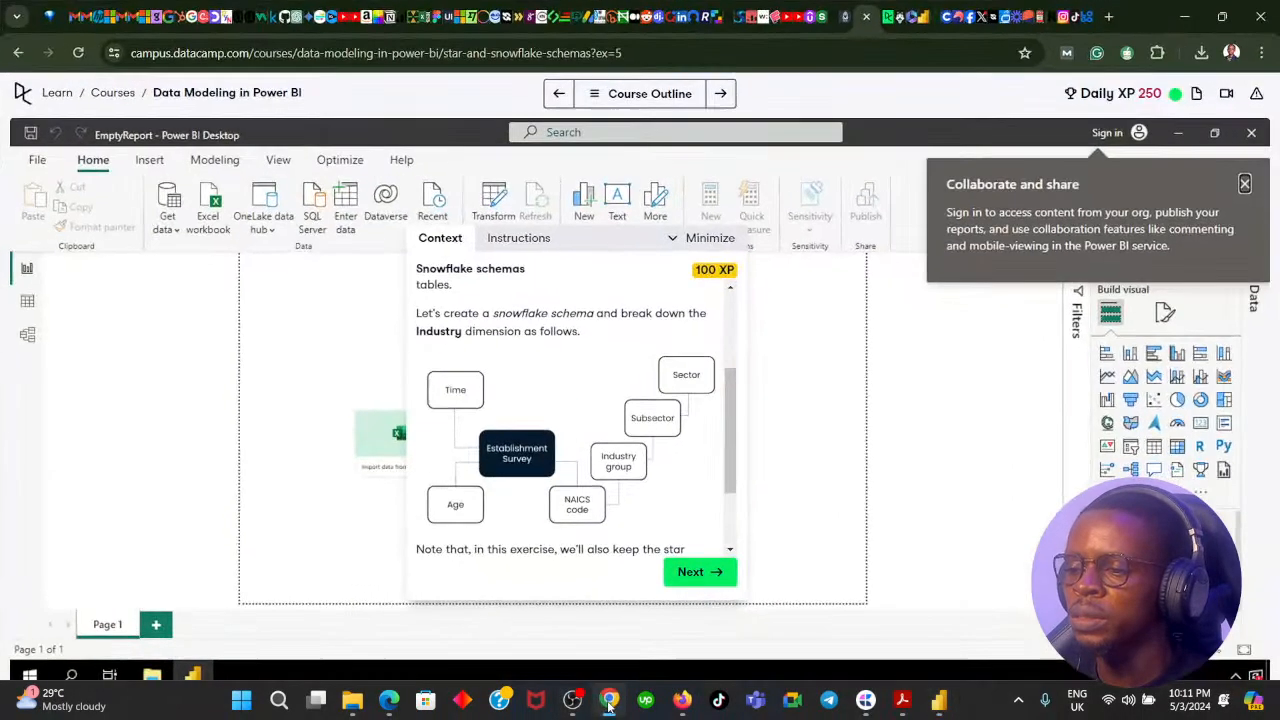
pyautogui.click(609, 700)
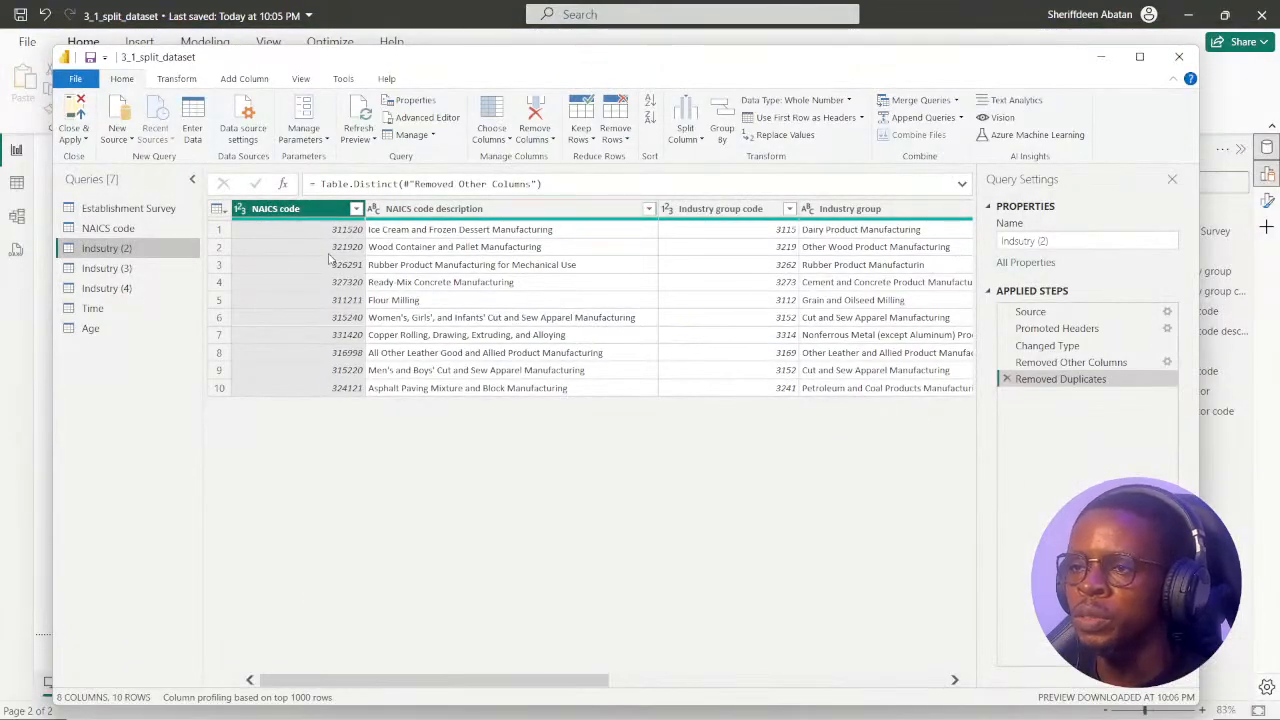
pyautogui.click(505, 210)
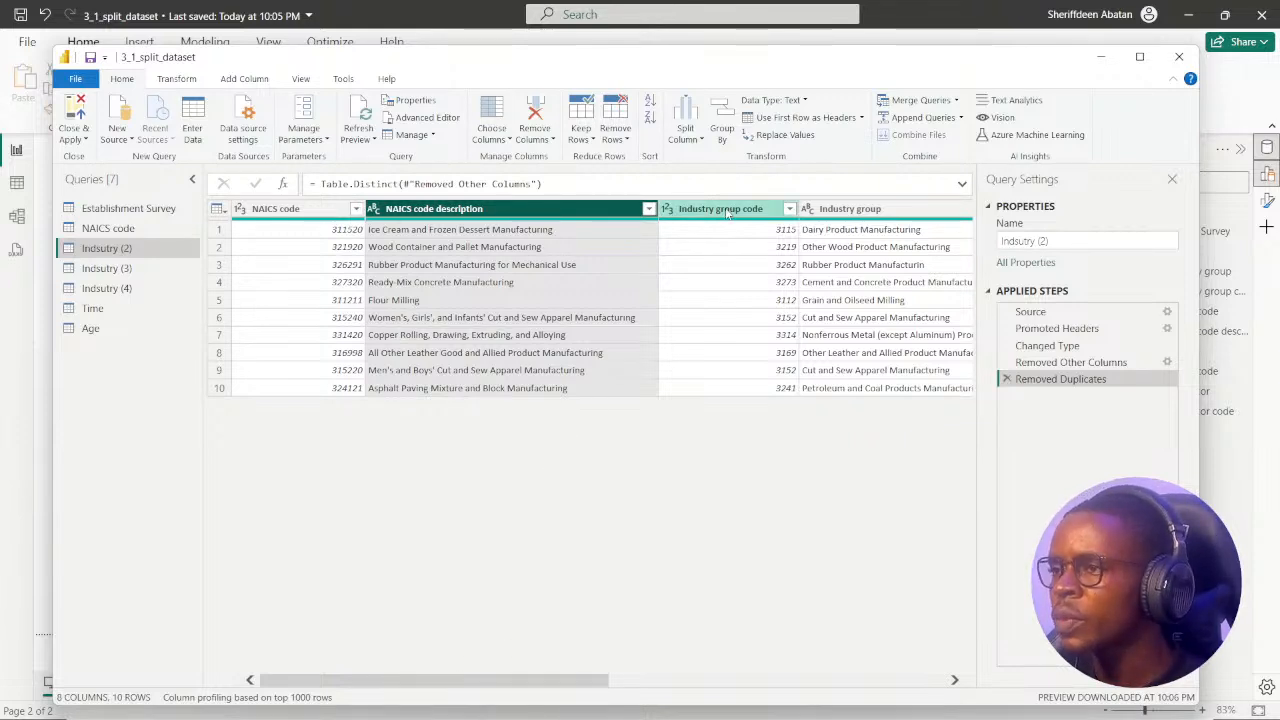
pyautogui.moveTo(727, 212); pyautogui.dragTo(435, 232)
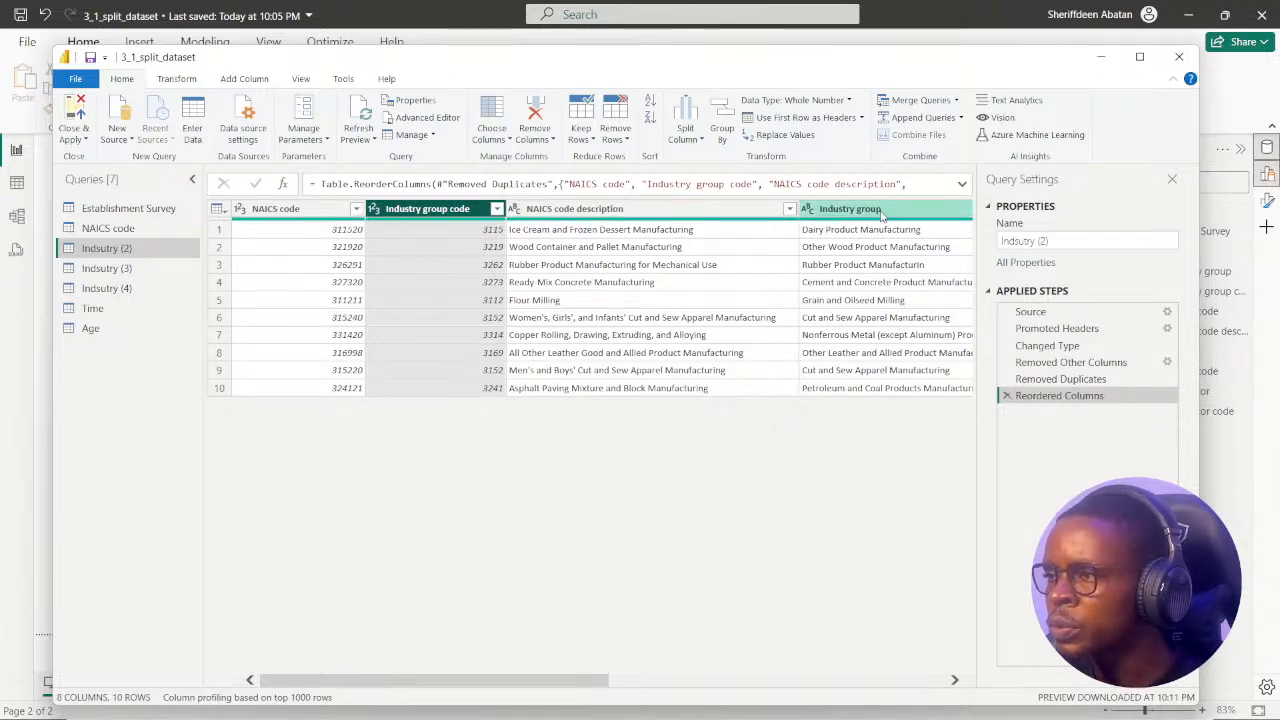
pyautogui.moveTo(881, 215); pyautogui.dragTo(598, 234)
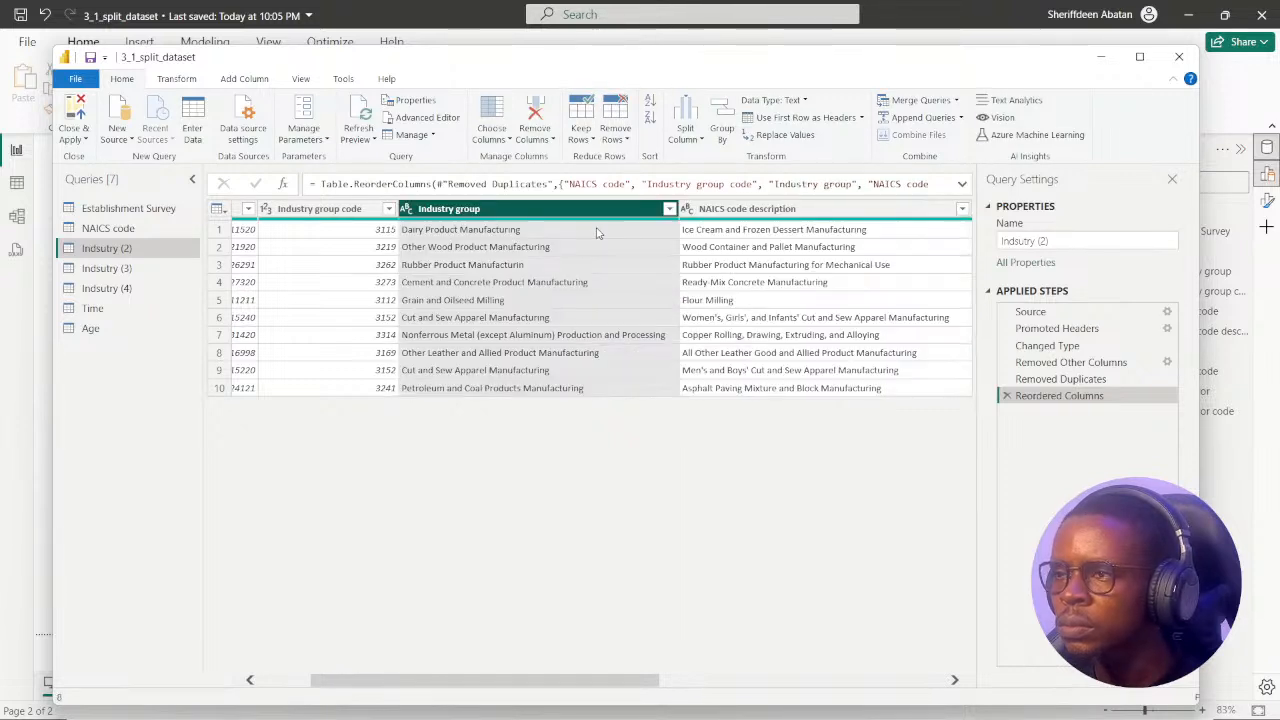
pyautogui.moveTo(604, 683); pyautogui.dragTo(552, 683)
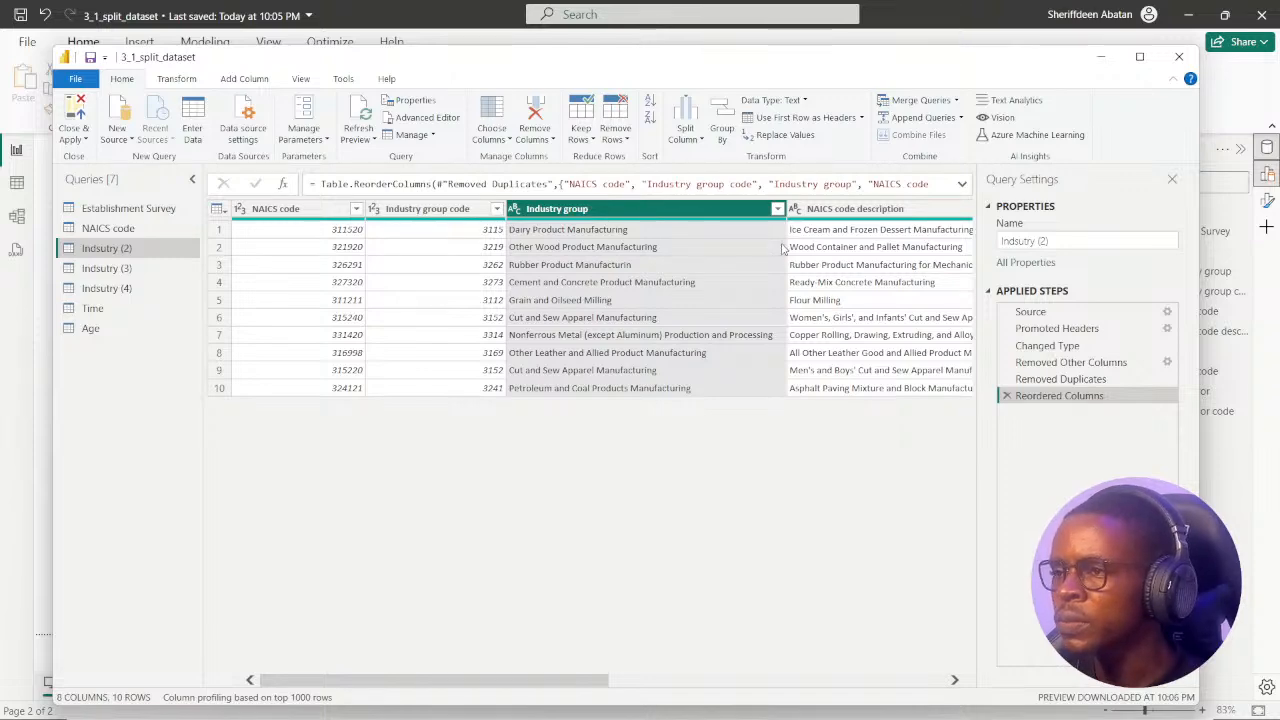
pyautogui.moveTo(548, 686); pyautogui.dragTo(600, 680)
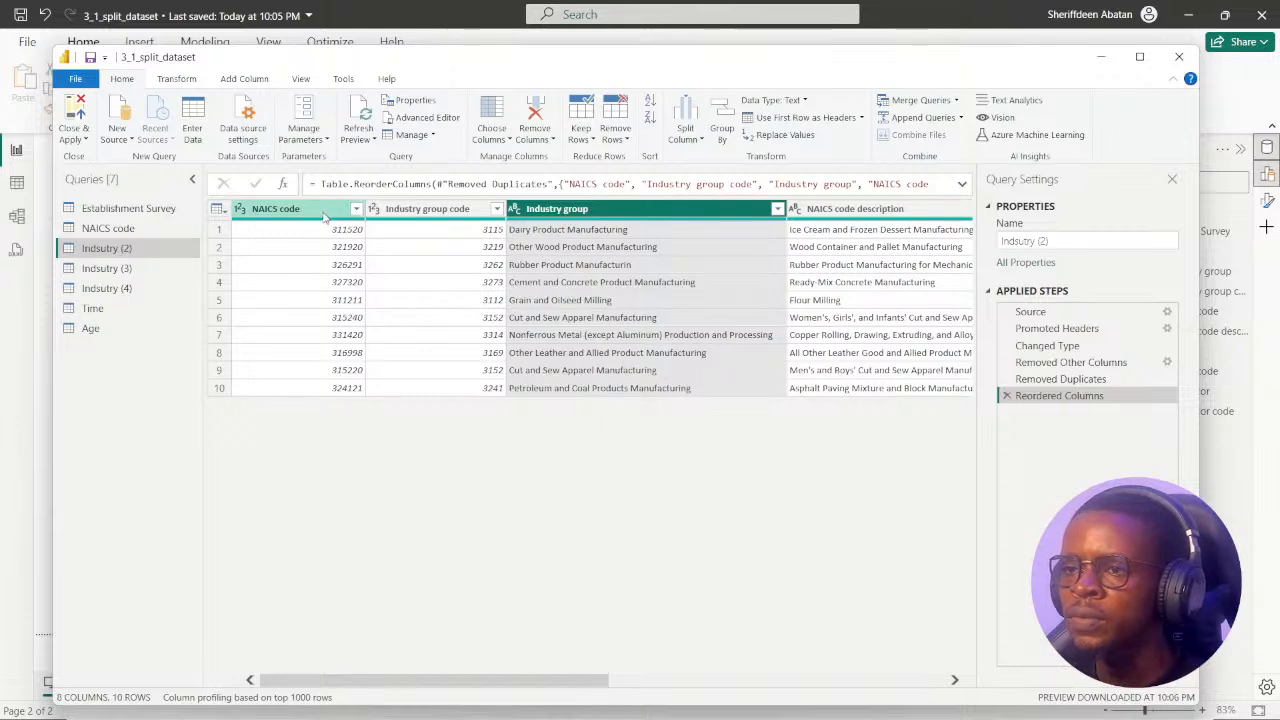
# Keep only the NAICS code, Industry group code and Industry group columns in the Indsutry (2) query, removing all other columns.
pyautogui.click(290, 208)
pyautogui.keyDown('ctrl'); pyautogui.click(418, 208); pyautogui.keyUp('ctrl')
pyautogui.keyDown('ctrl'); pyautogui.click(548, 209); pyautogui.keyUp('ctrl')
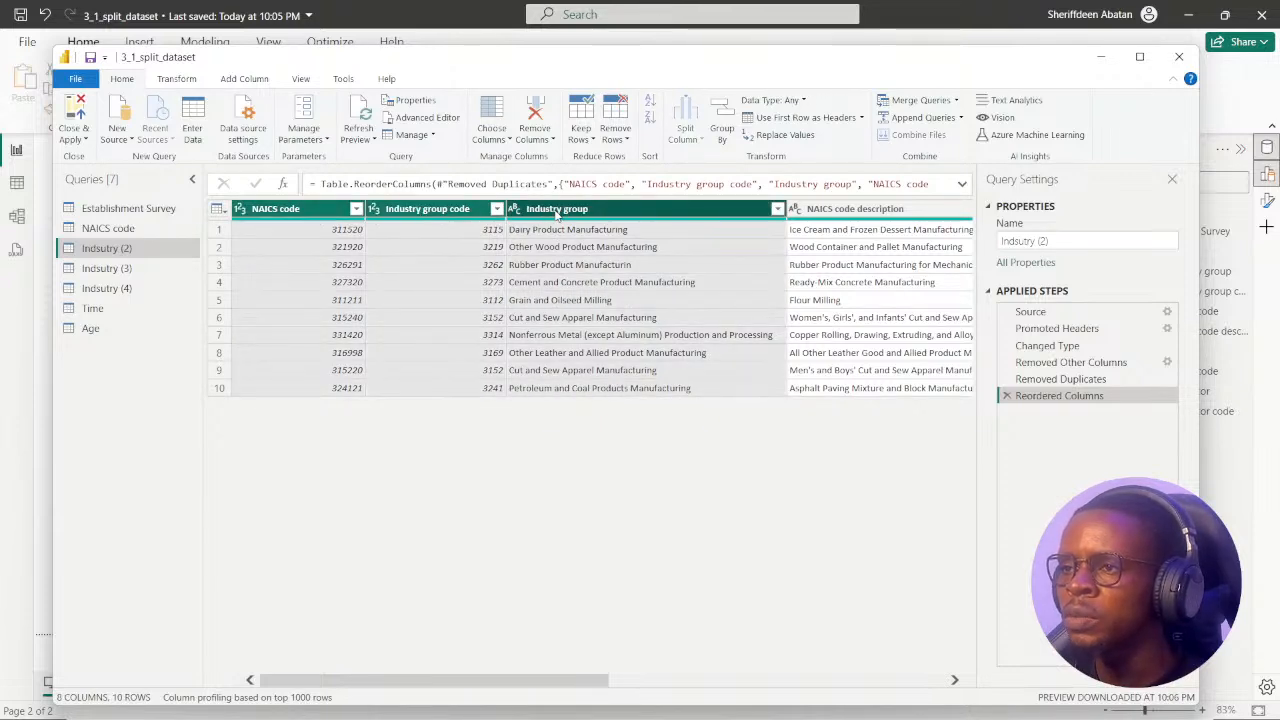
pyautogui.rightClick(553, 210)
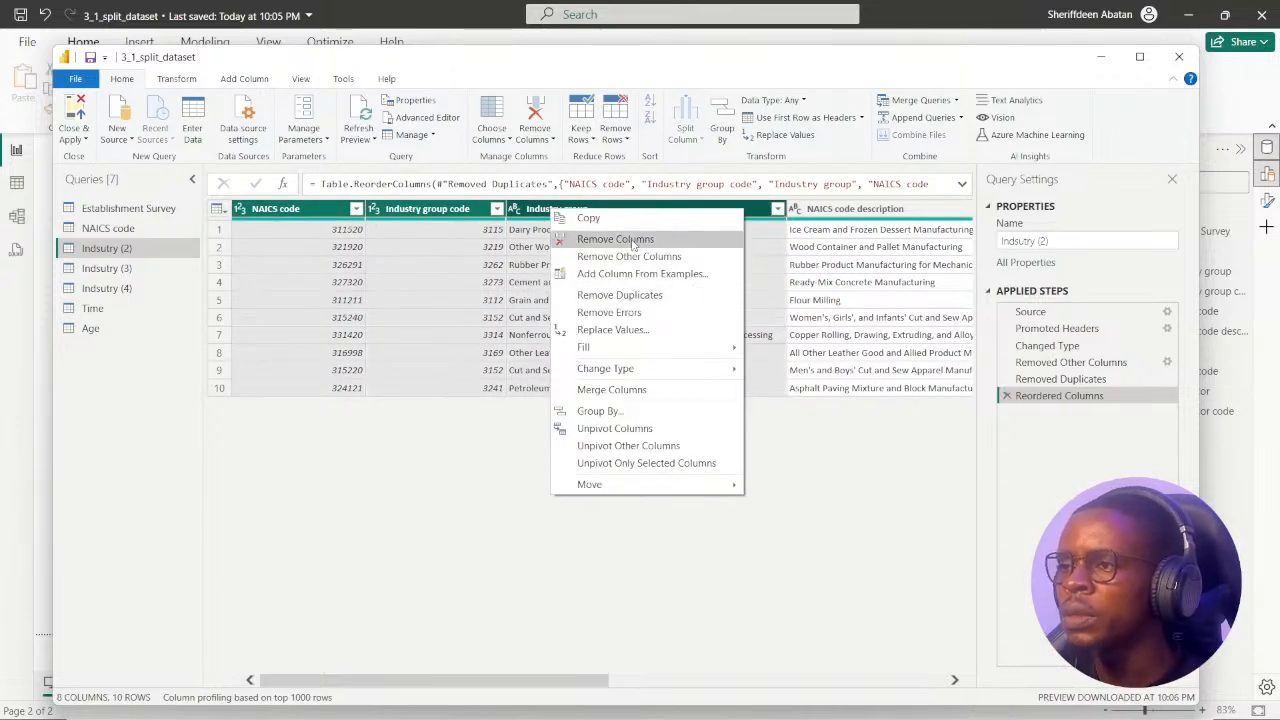
pyautogui.click(629, 257)
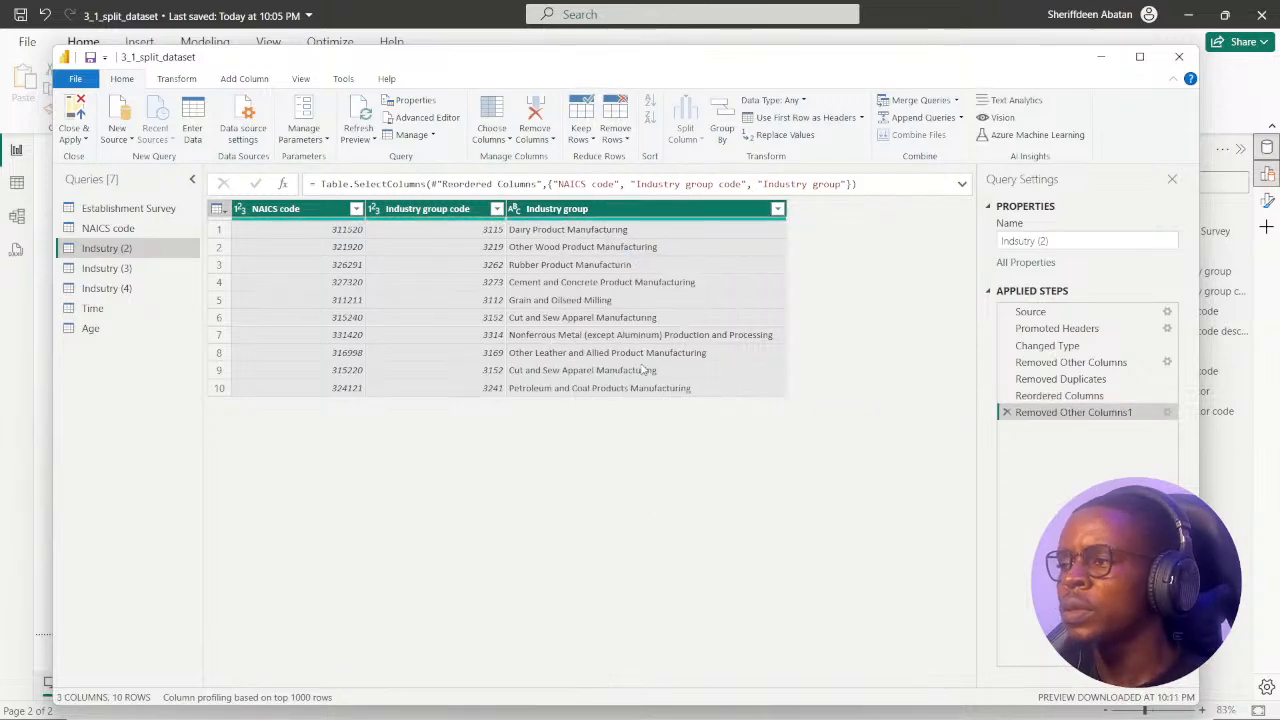
# Check the snowflake diagram in Chrome, and rename the Indsutry (2) query in Power Query Editor as Indsutry group.
pyautogui.click(608, 701)
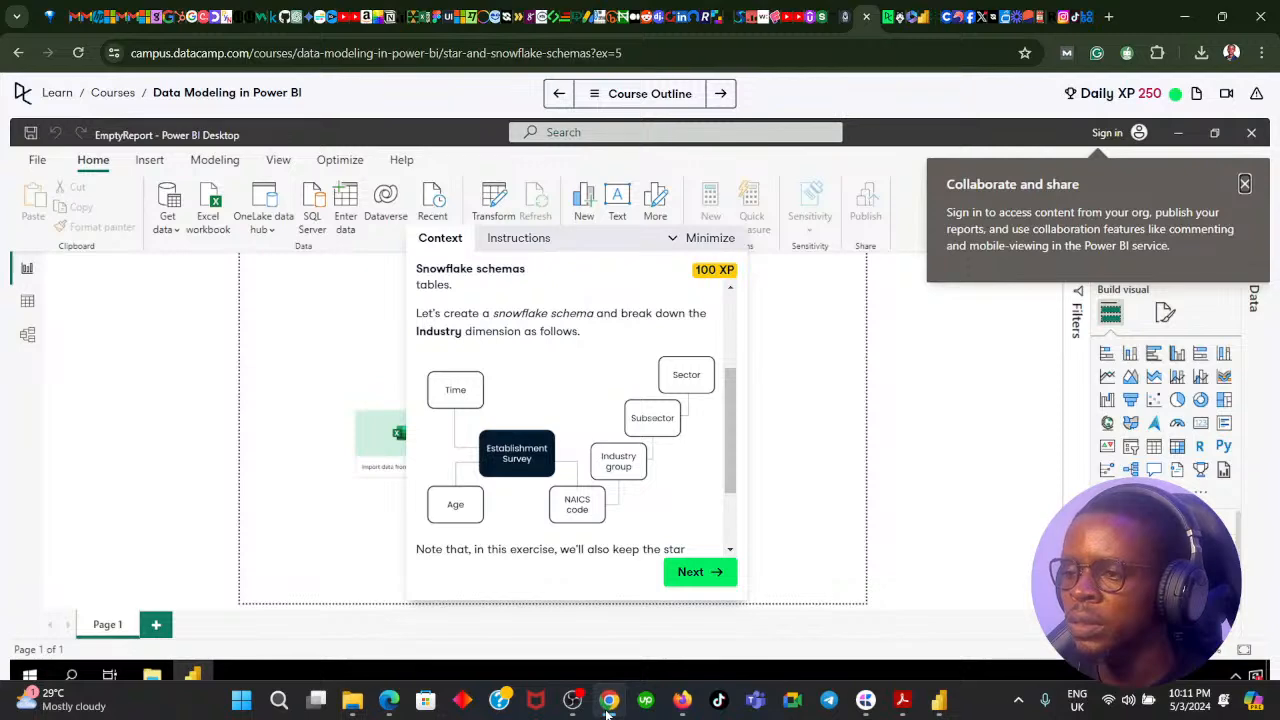
pyautogui.click(608, 711)
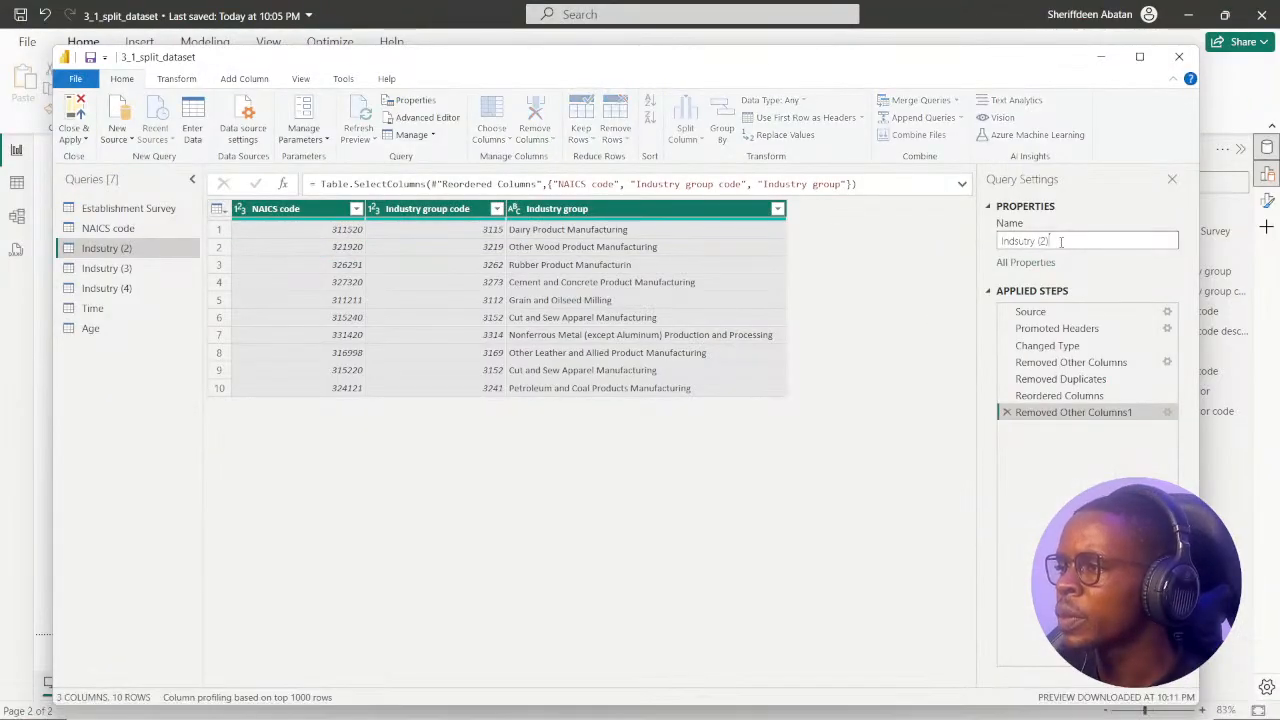
pyautogui.moveTo(1140, 241); pyautogui.dragTo(1002, 241)
pyautogui.press('Right')
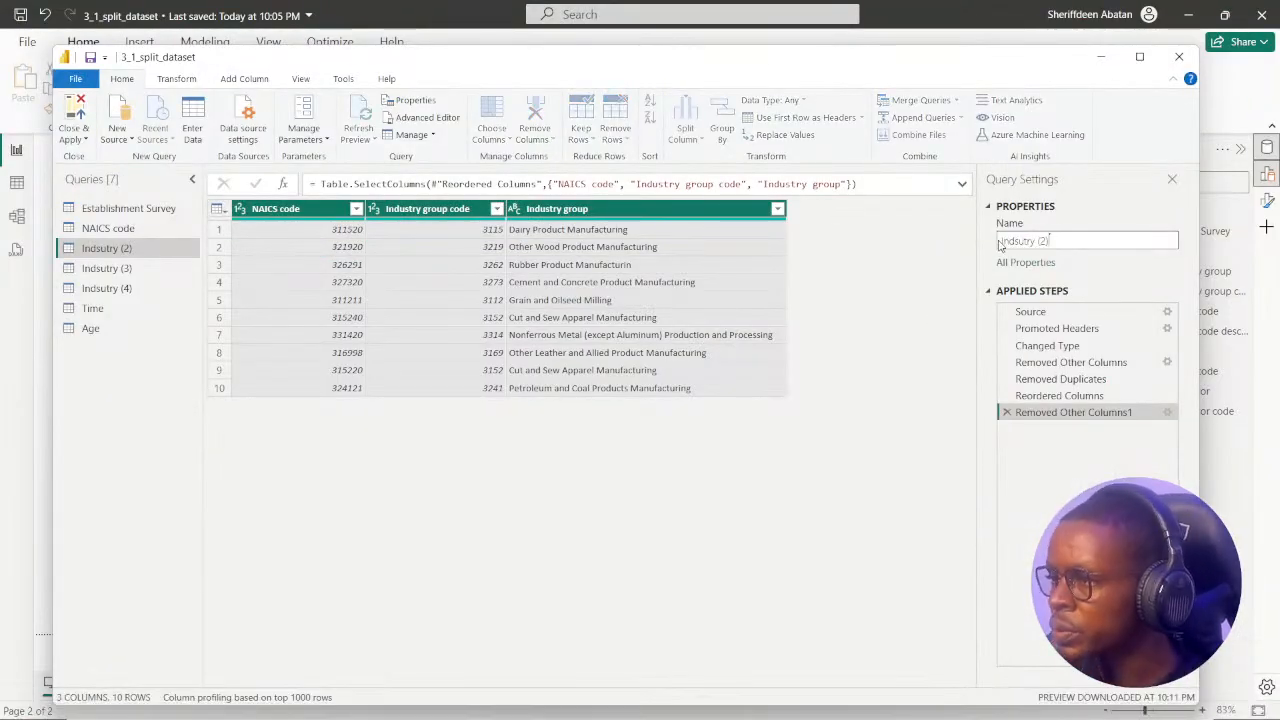
pyautogui.press('BackSpace')
pyautogui.press('BackSpace')
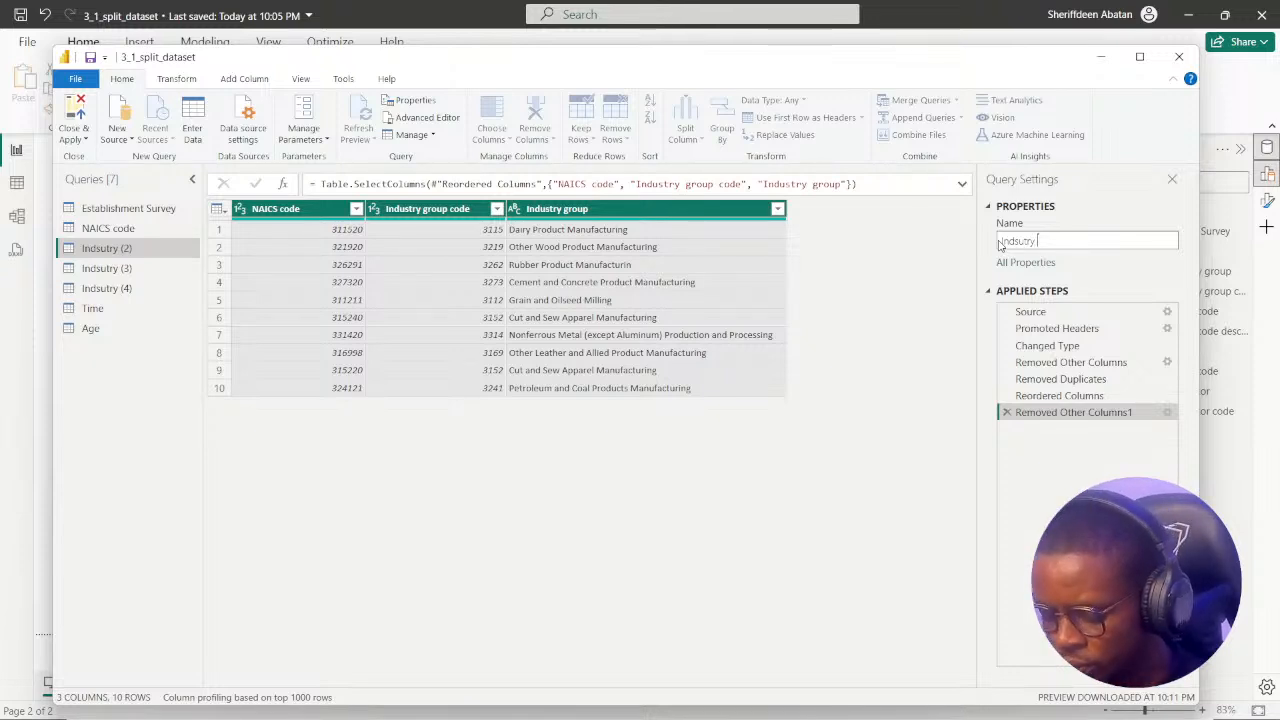
pyautogui.write('group')
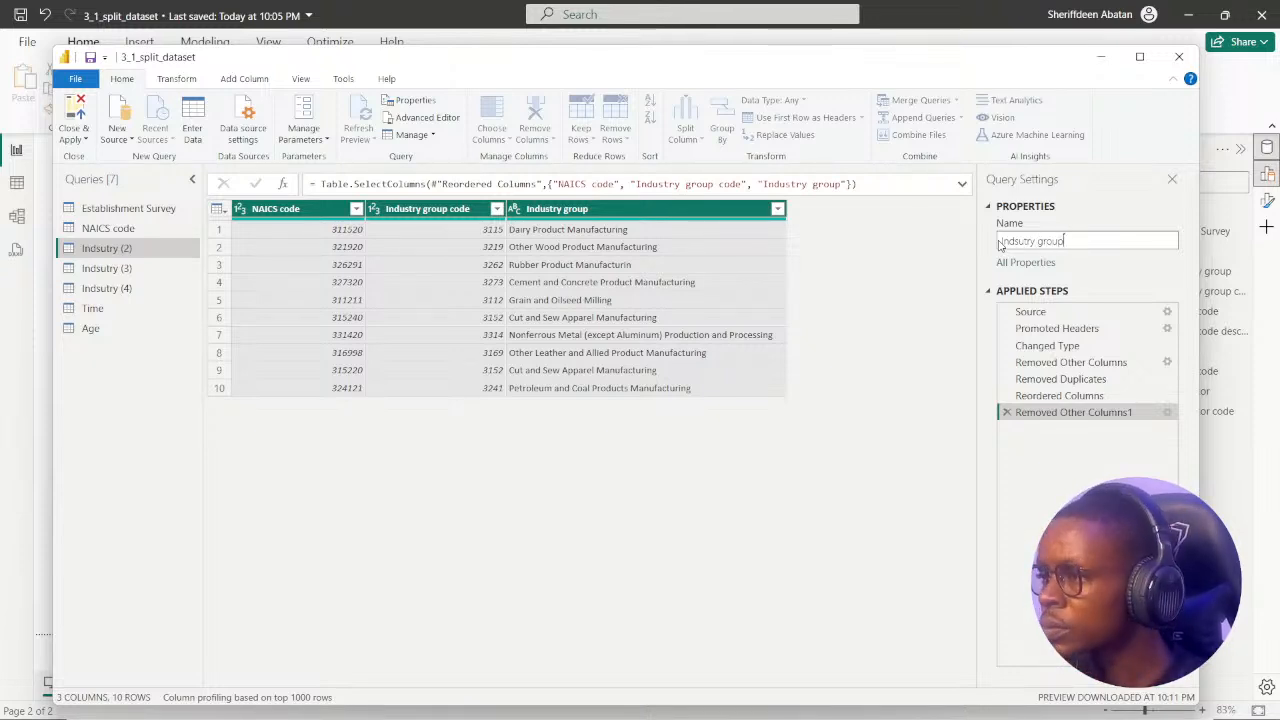
pyautogui.press('Return')
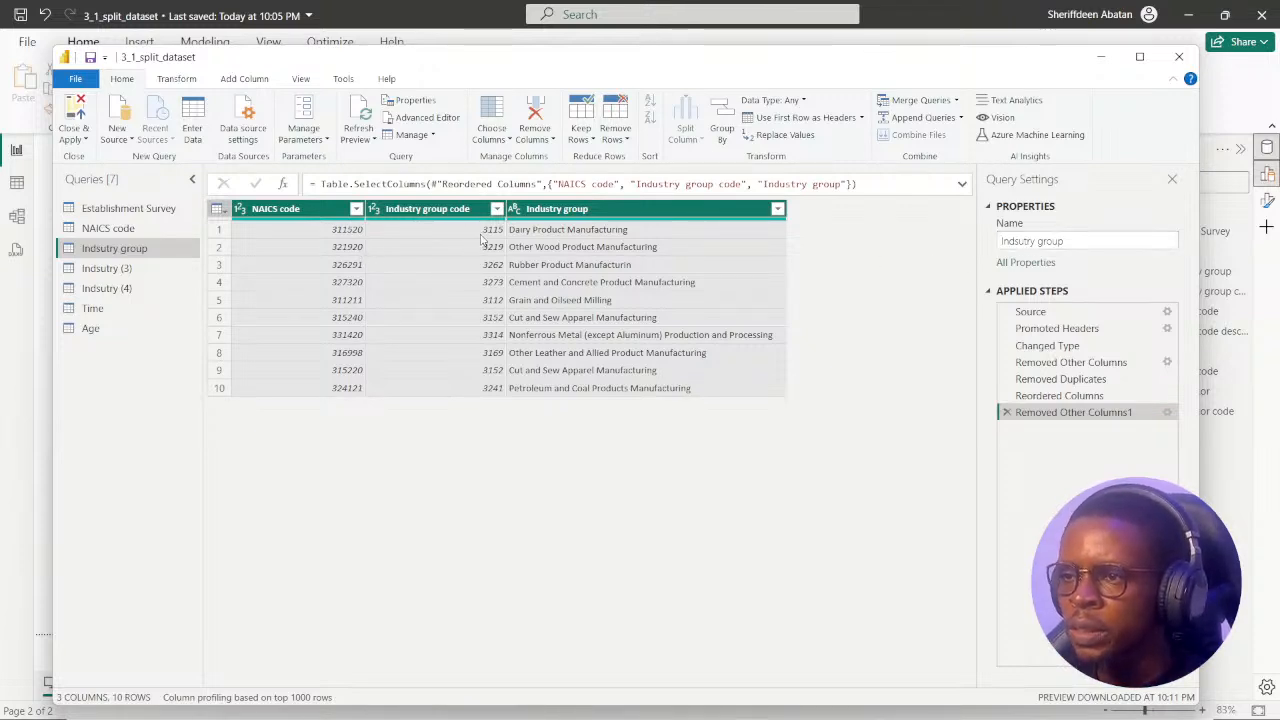
# Try removing duplicates across the three columns of the Indsutry group query, and delete that applied step.
pyautogui.rightClick(330, 209)
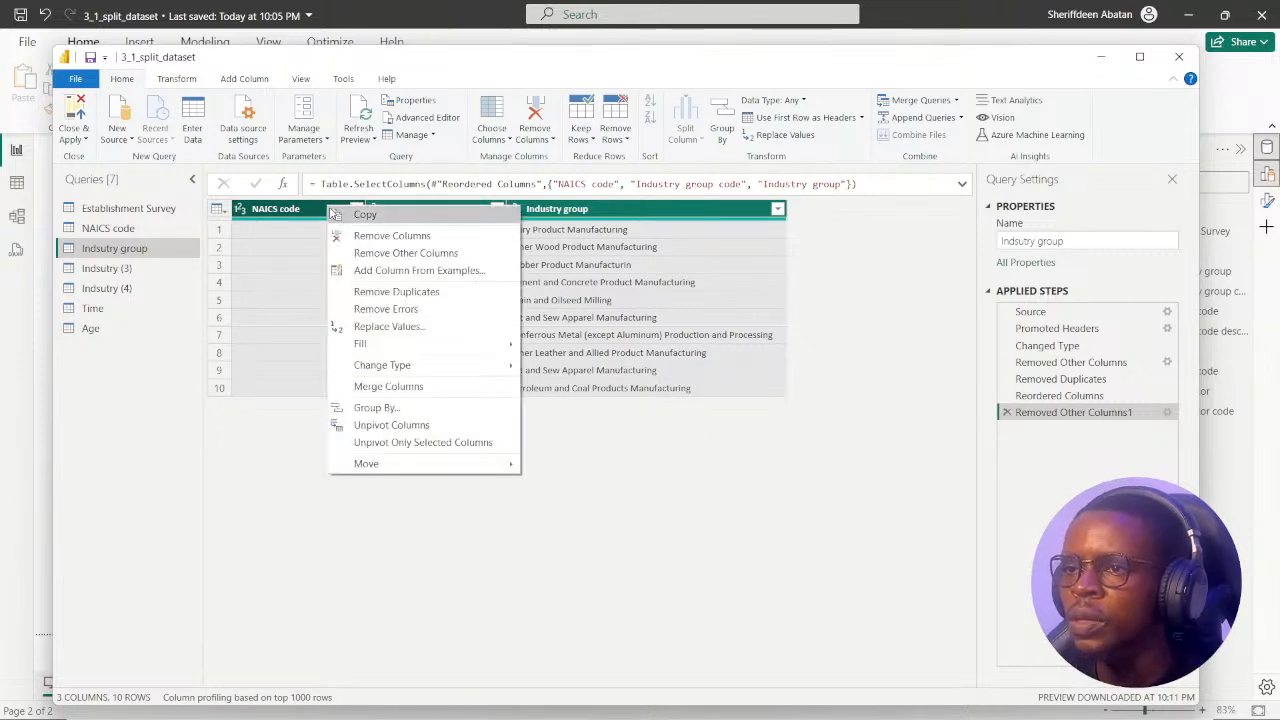
pyautogui.click(407, 292)
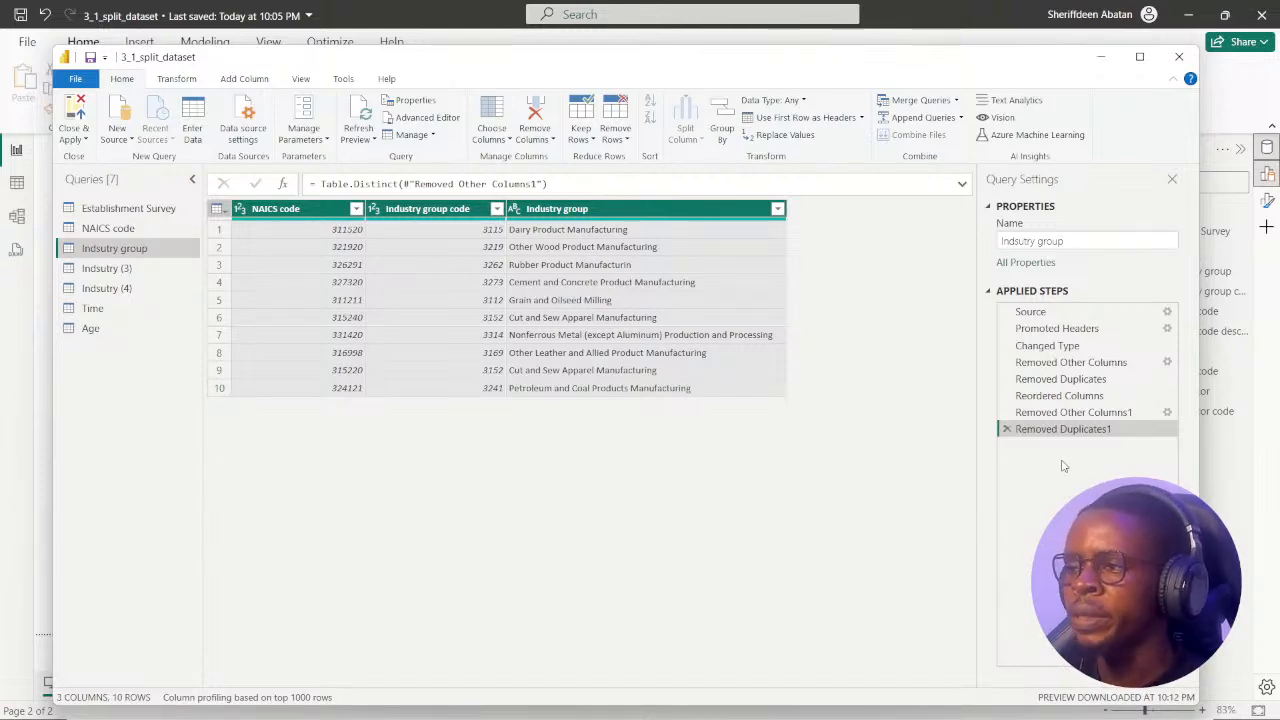
pyautogui.click(1006, 430)
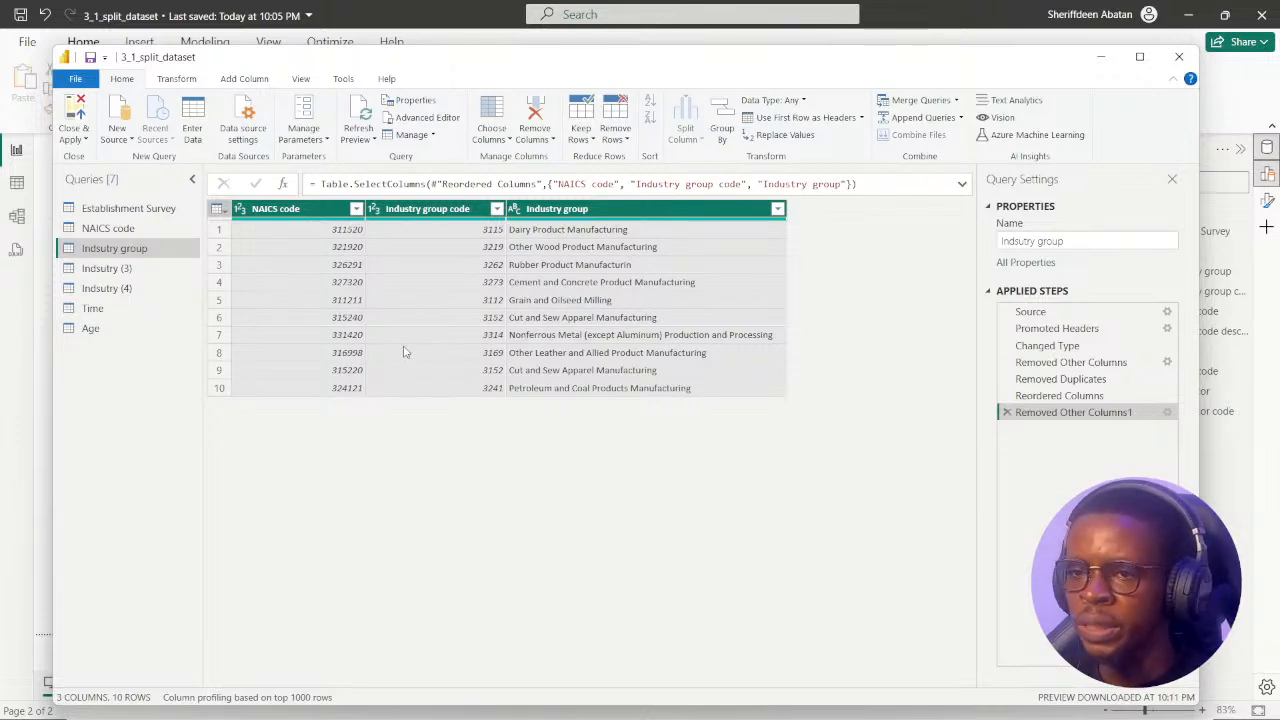
# Compare the columns of the Indsutry (3), Indsutry group and NAICS code queries.
pyautogui.click(104, 272)
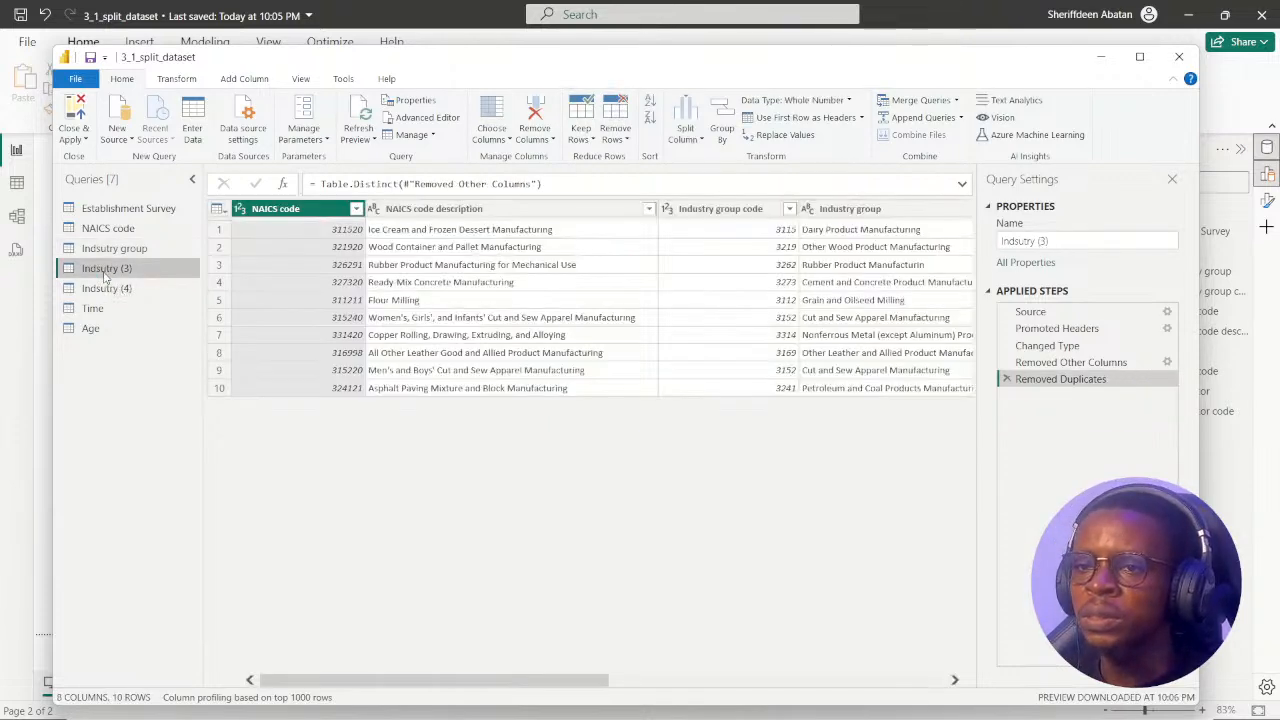
pyautogui.click(110, 249)
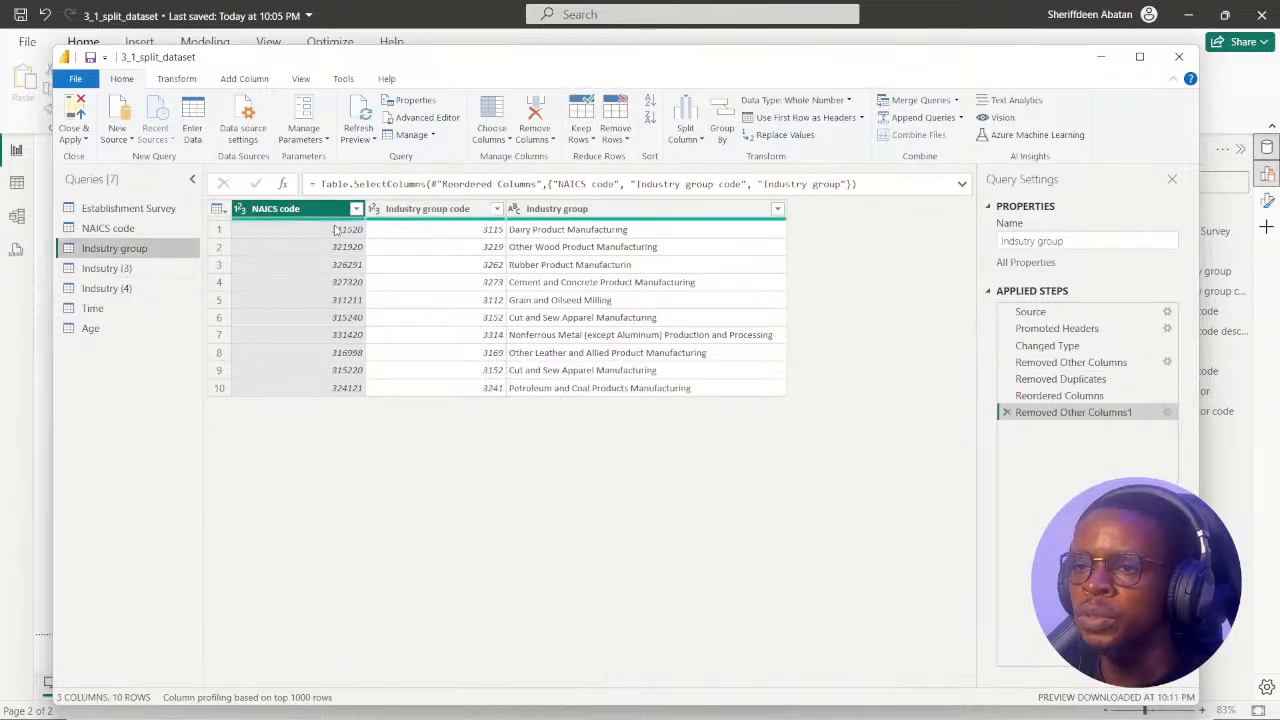
pyautogui.click(122, 230)
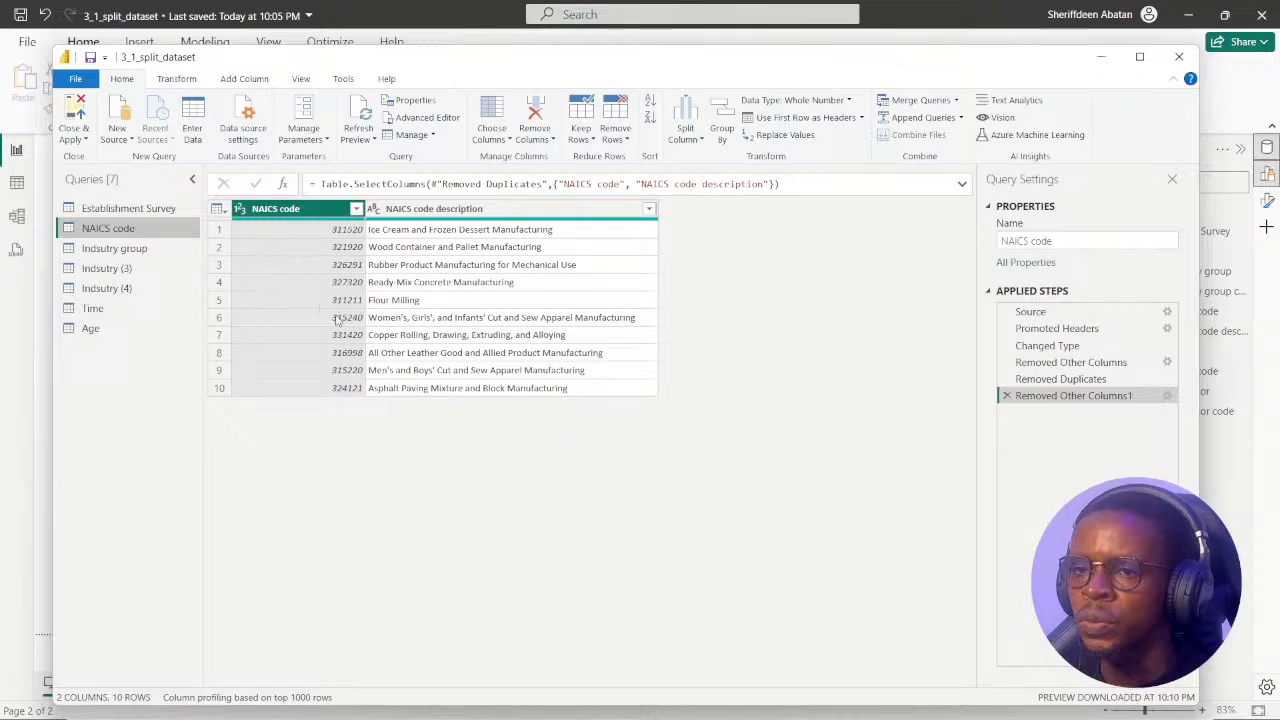
pyautogui.click(118, 248)
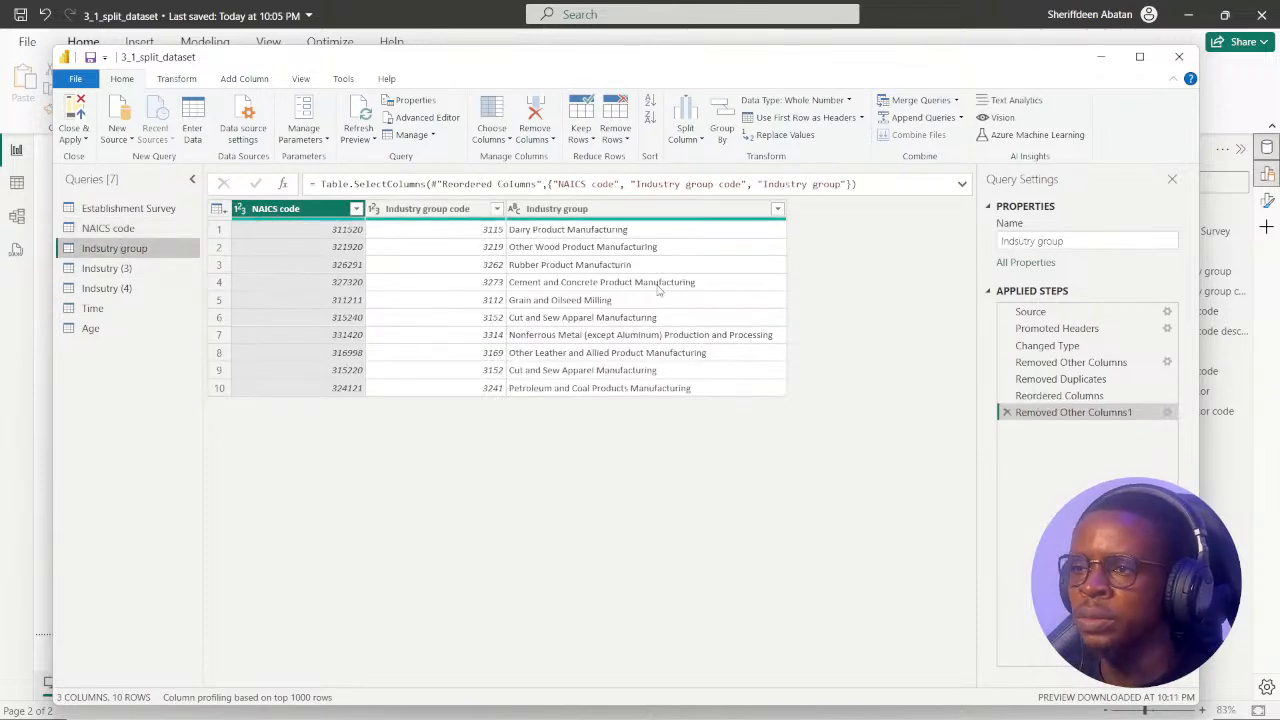
# Check the snowflake diagram in Chrome, and move Industry group code directly after NAICS code in the Indsutry (3) query.
pyautogui.click(610, 701)
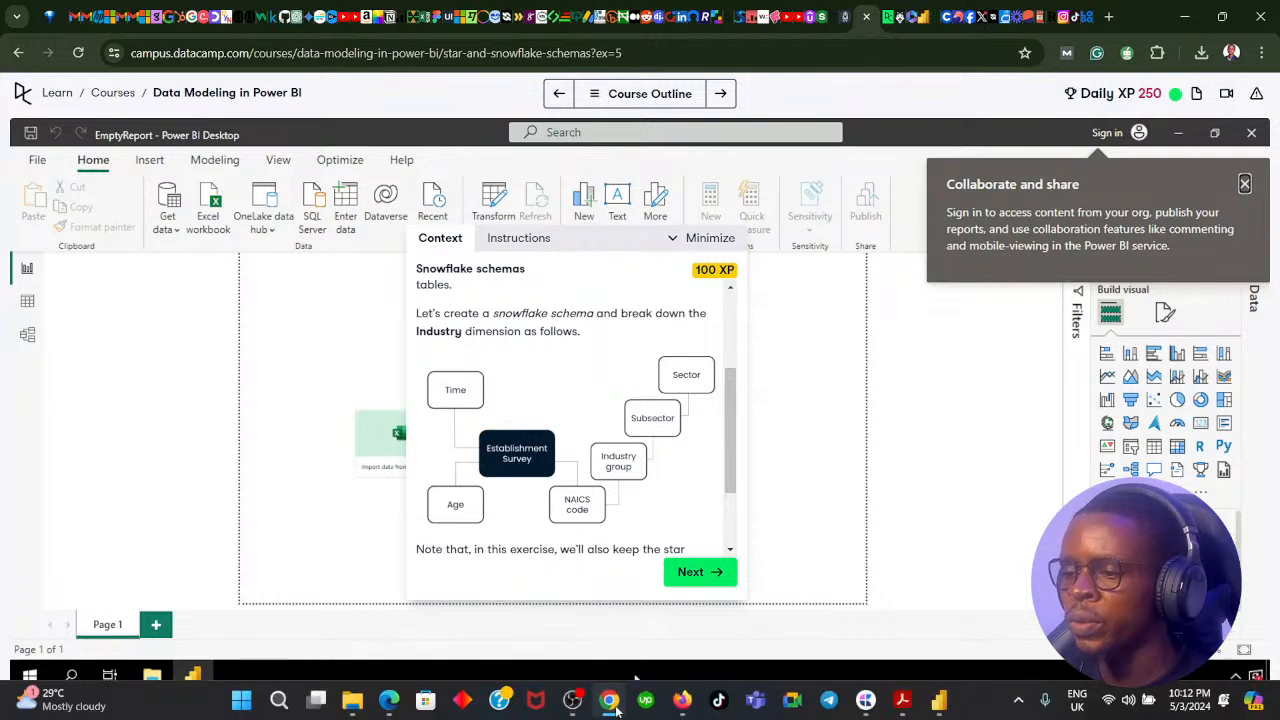
pyautogui.click(634, 700)
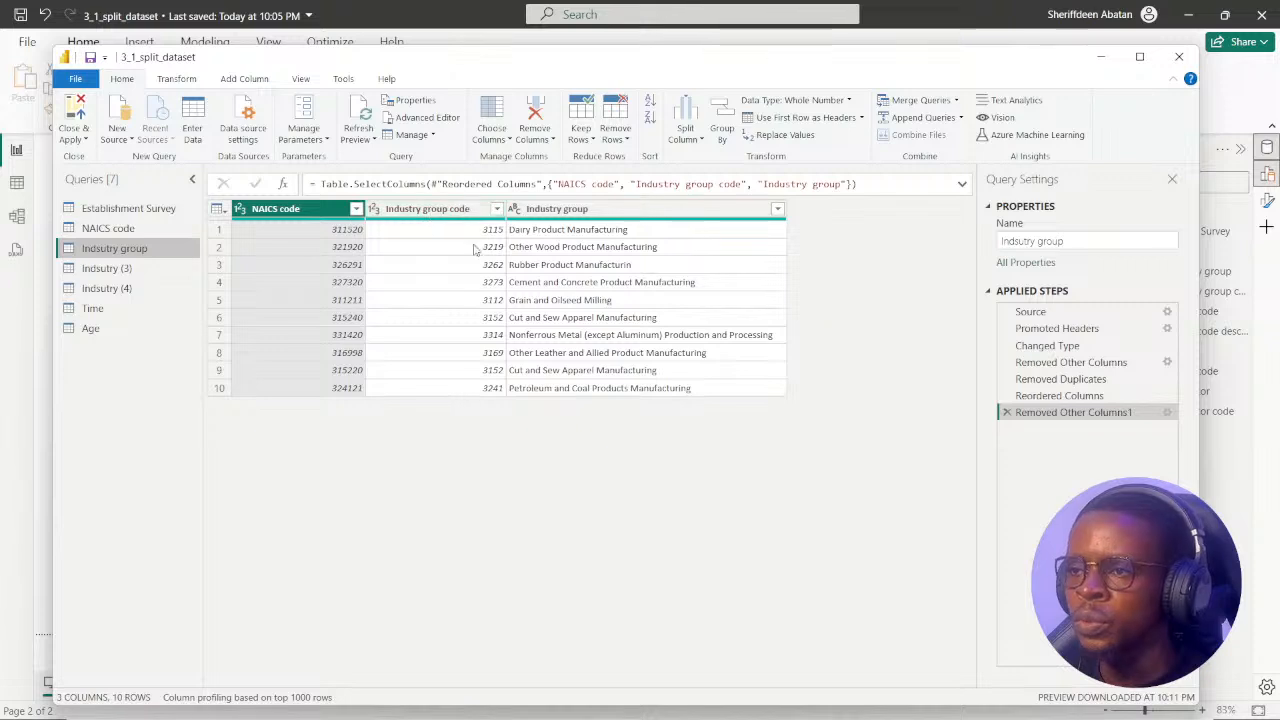
pyautogui.click(107, 269)
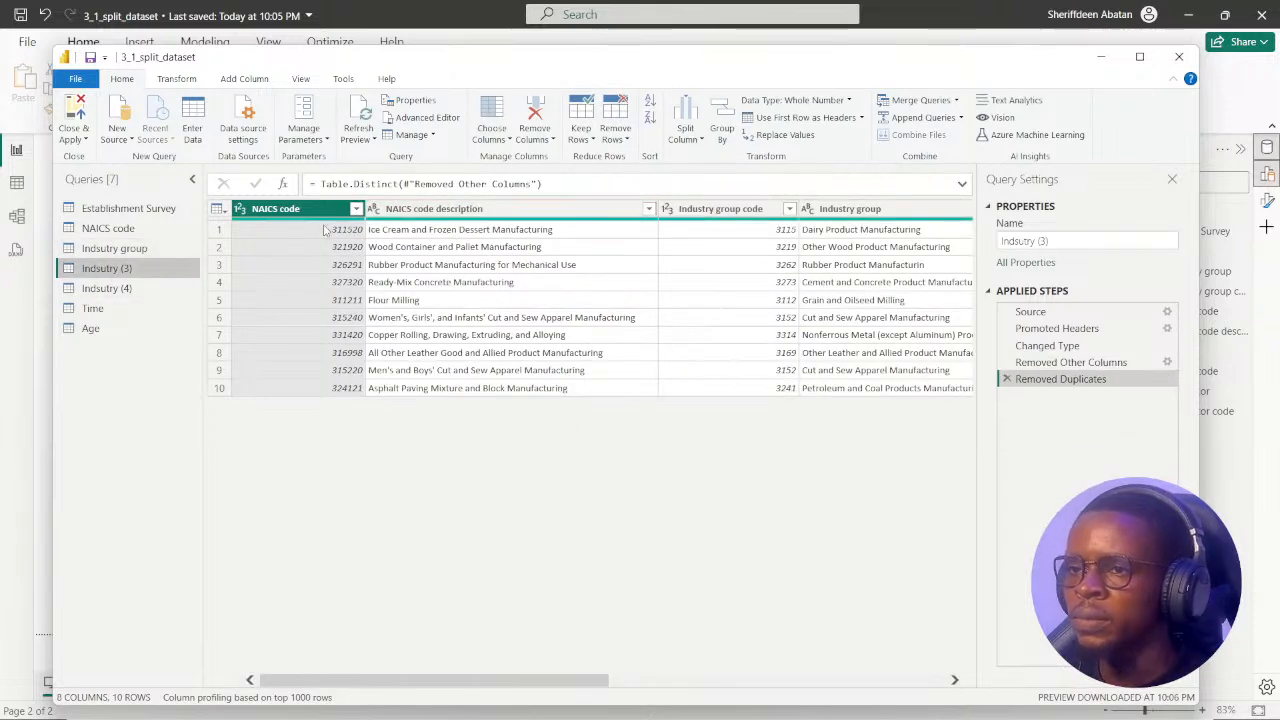
pyautogui.moveTo(738, 209); pyautogui.dragTo(450, 250)
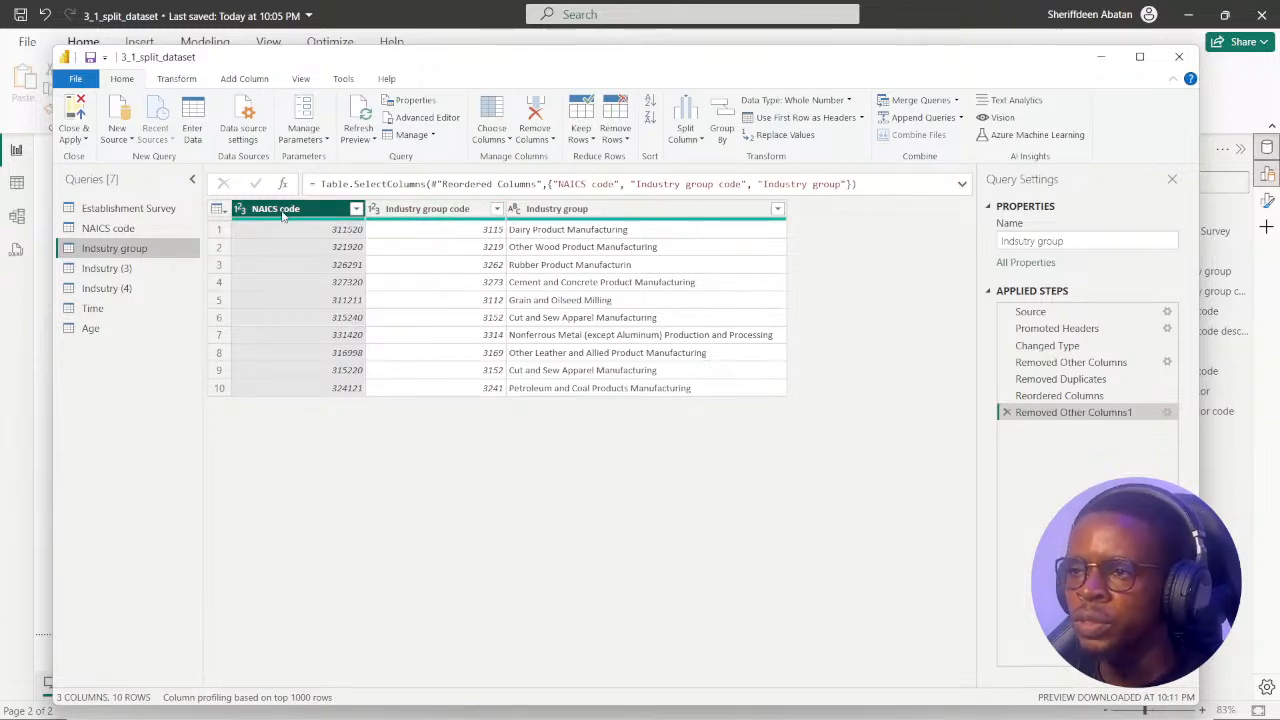
# Move the NAICS code column to the end of the Indsutry group query, and compare the result with the NAICS code query.
pyautogui.moveTo(283, 215); pyautogui.dragTo(787, 227)
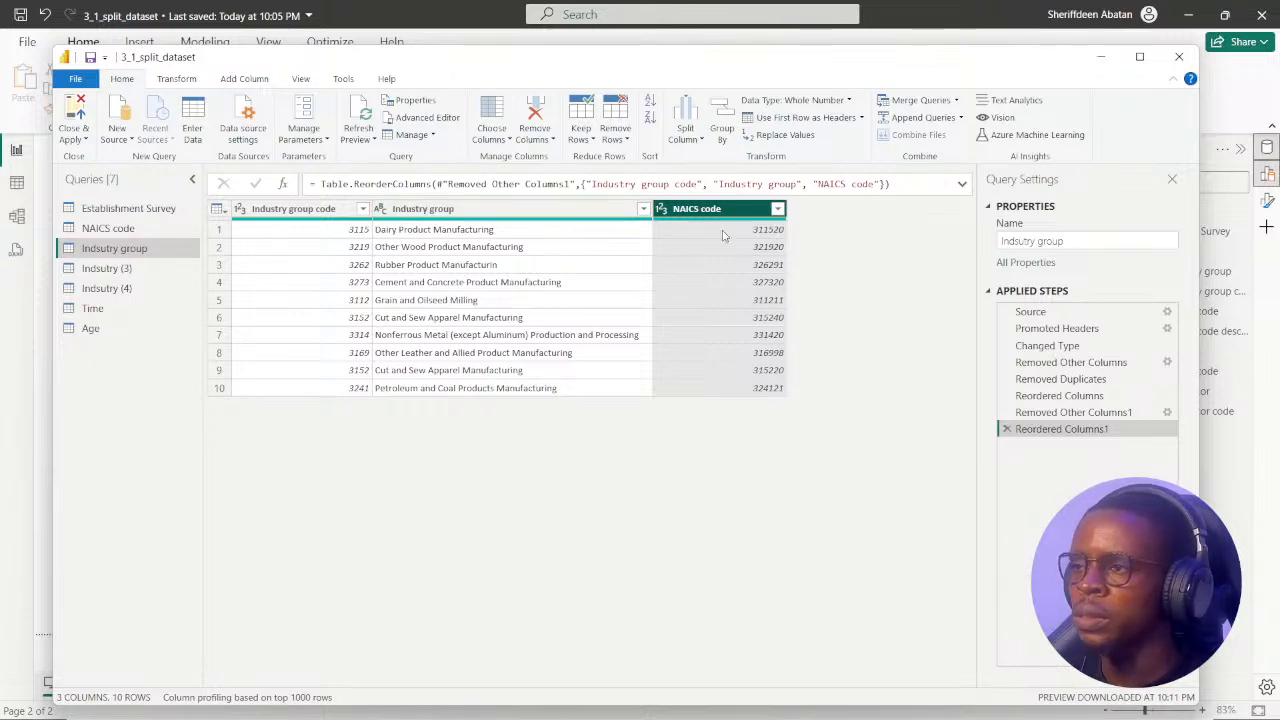
pyautogui.click(108, 228)
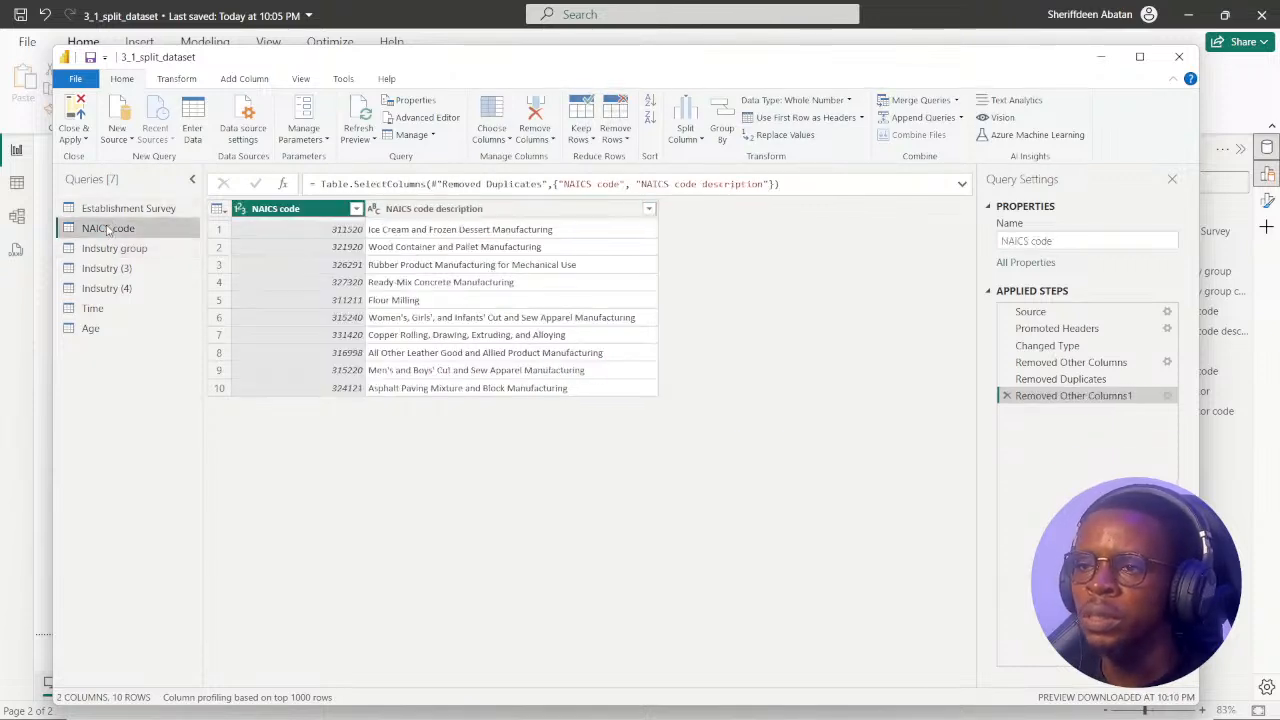
pyautogui.click(108, 252)
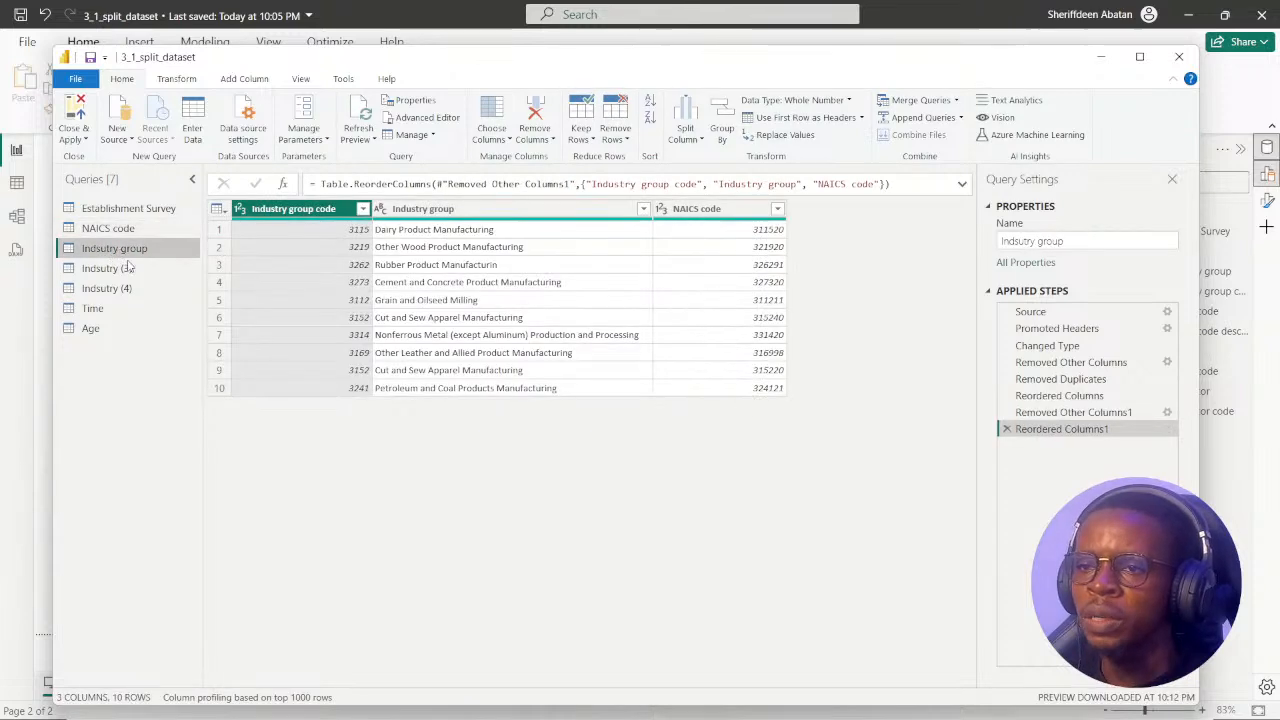
# Move the Subsector code column to the beginning of the Indsutry (3) query.
pyautogui.click(108, 271)
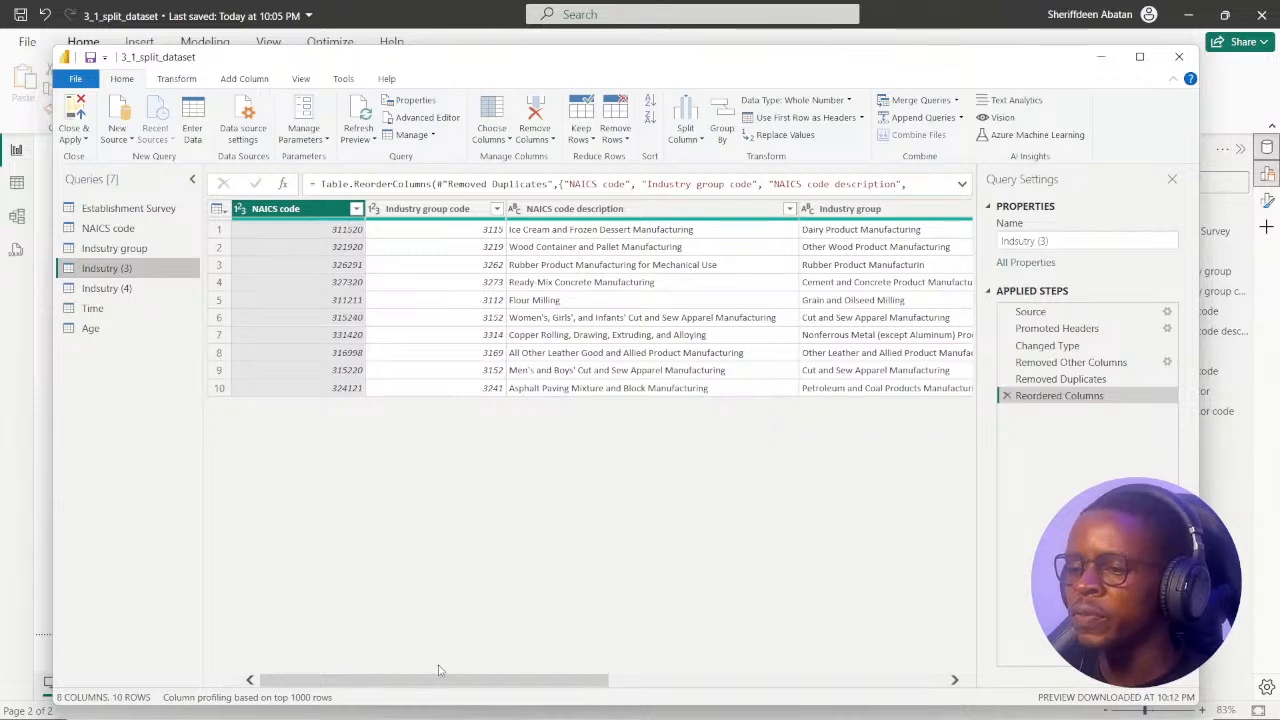
pyautogui.moveTo(443, 680); pyautogui.dragTo(789, 693)
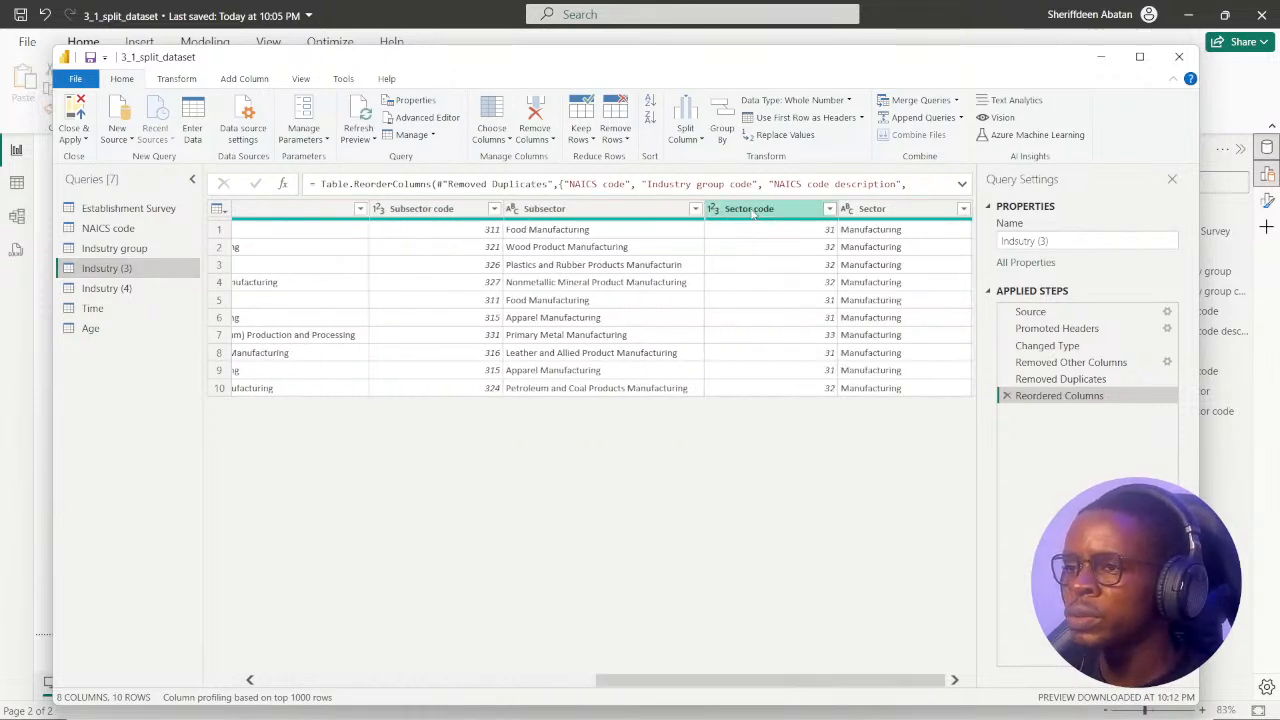
pyautogui.rightClick(422, 212)
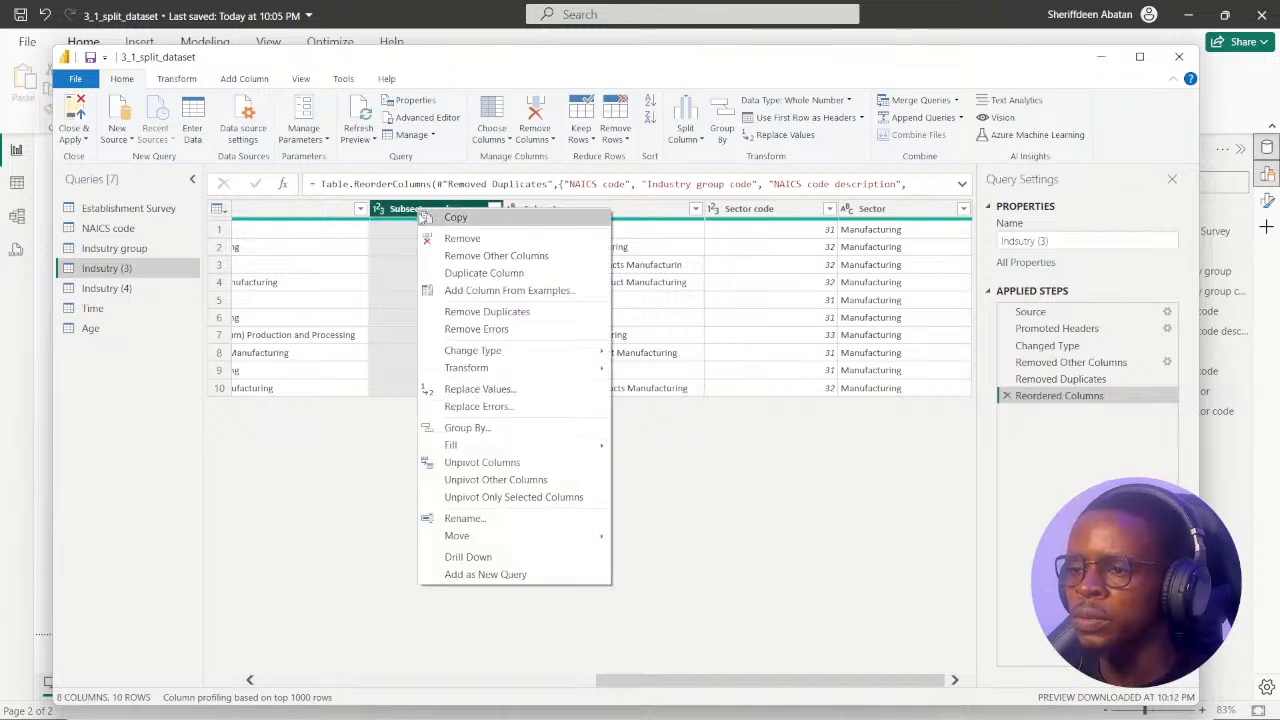
pyautogui.moveTo(590, 538)
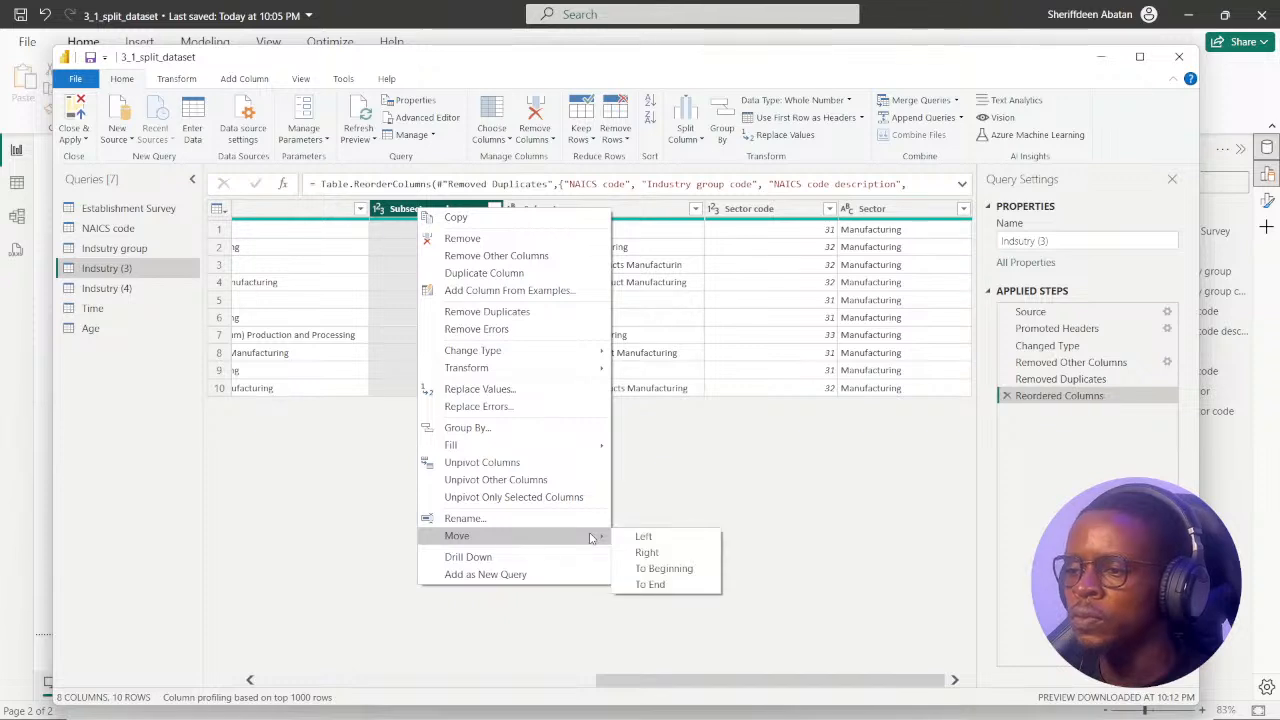
pyautogui.click(663, 568)
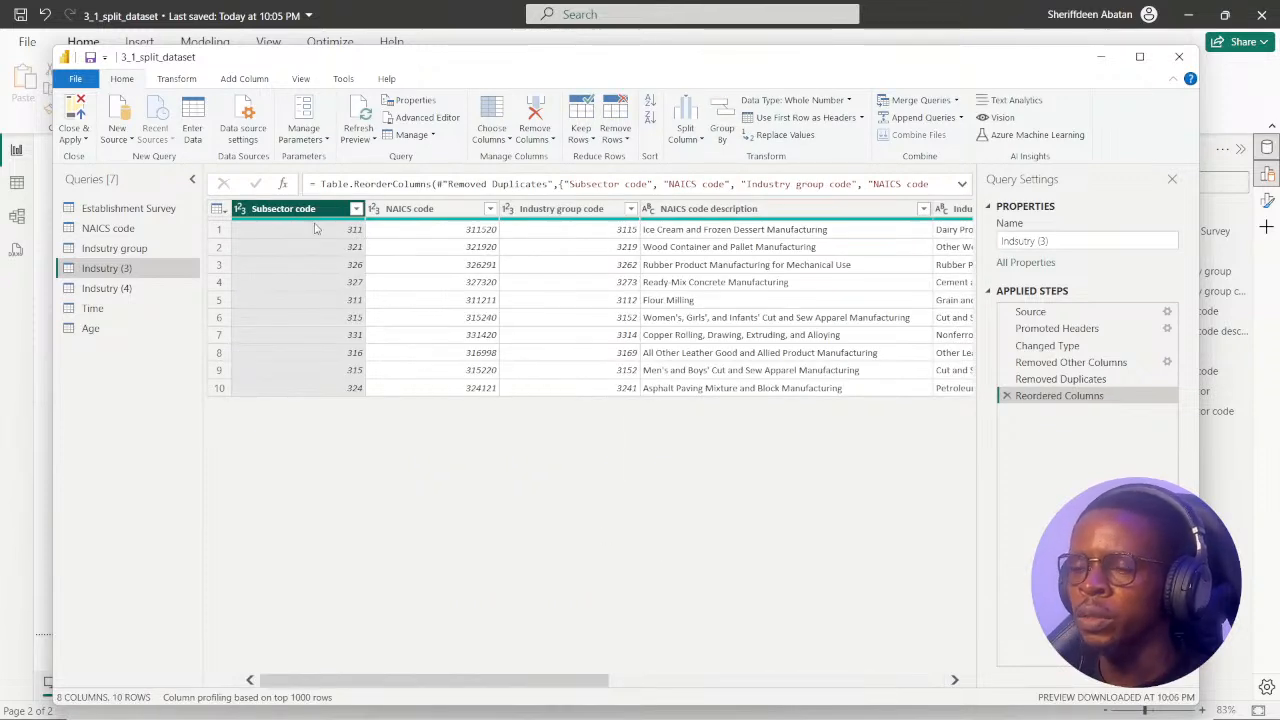
# Place the Subsector column directly after Subsector code in the Indsutry (3) query.
pyautogui.moveTo(458, 680); pyautogui.dragTo(691, 695)
pyautogui.click(776, 212)
pyautogui.rightClick(775, 213)
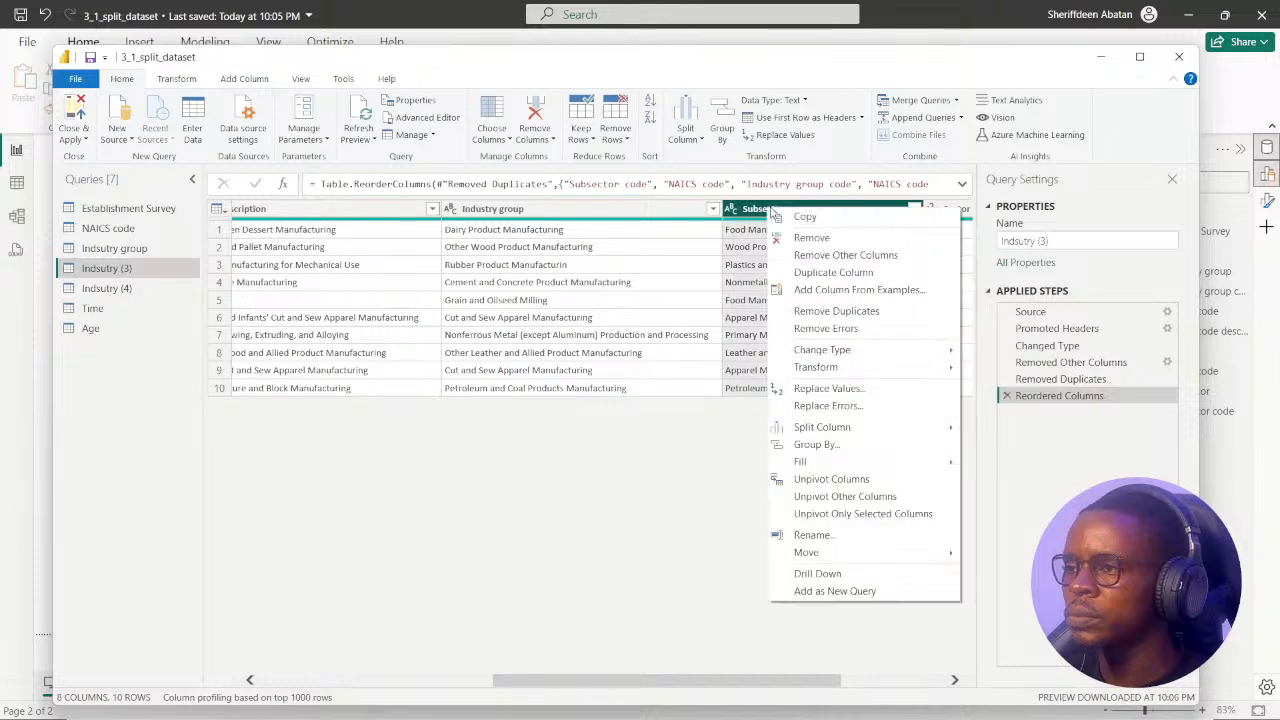
pyautogui.moveTo(806, 554)
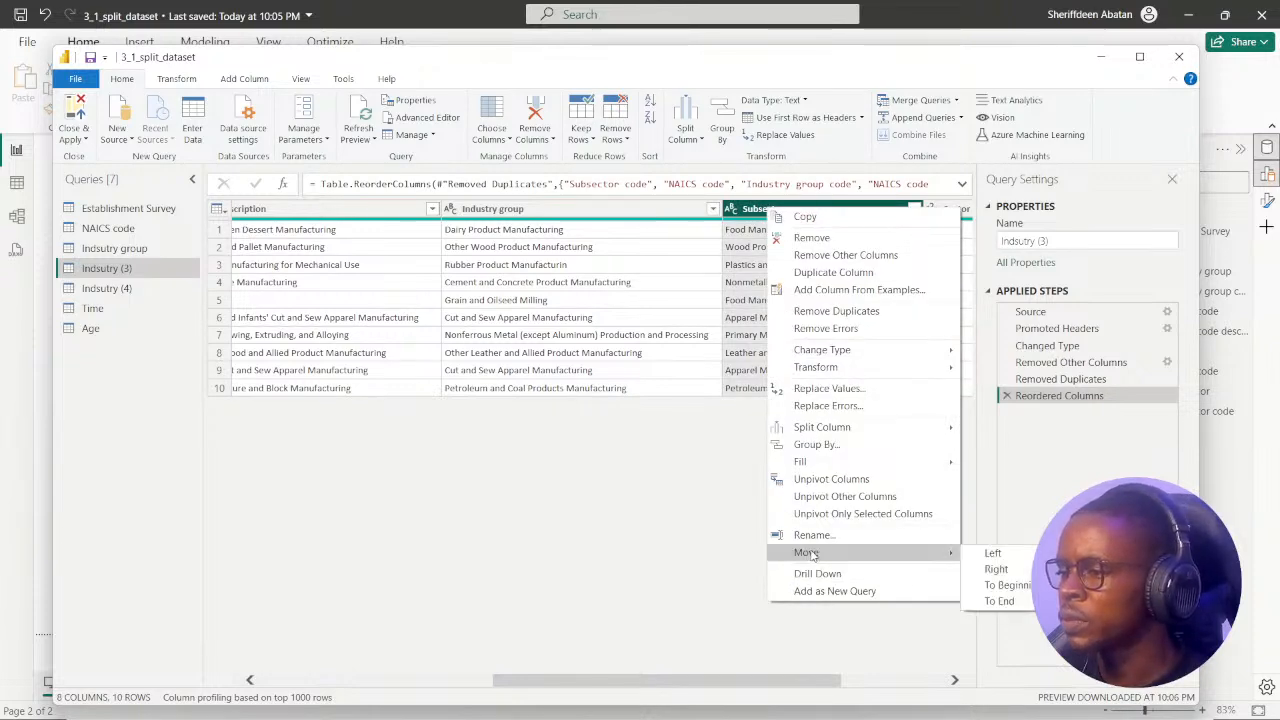
pyautogui.click(674, 529)
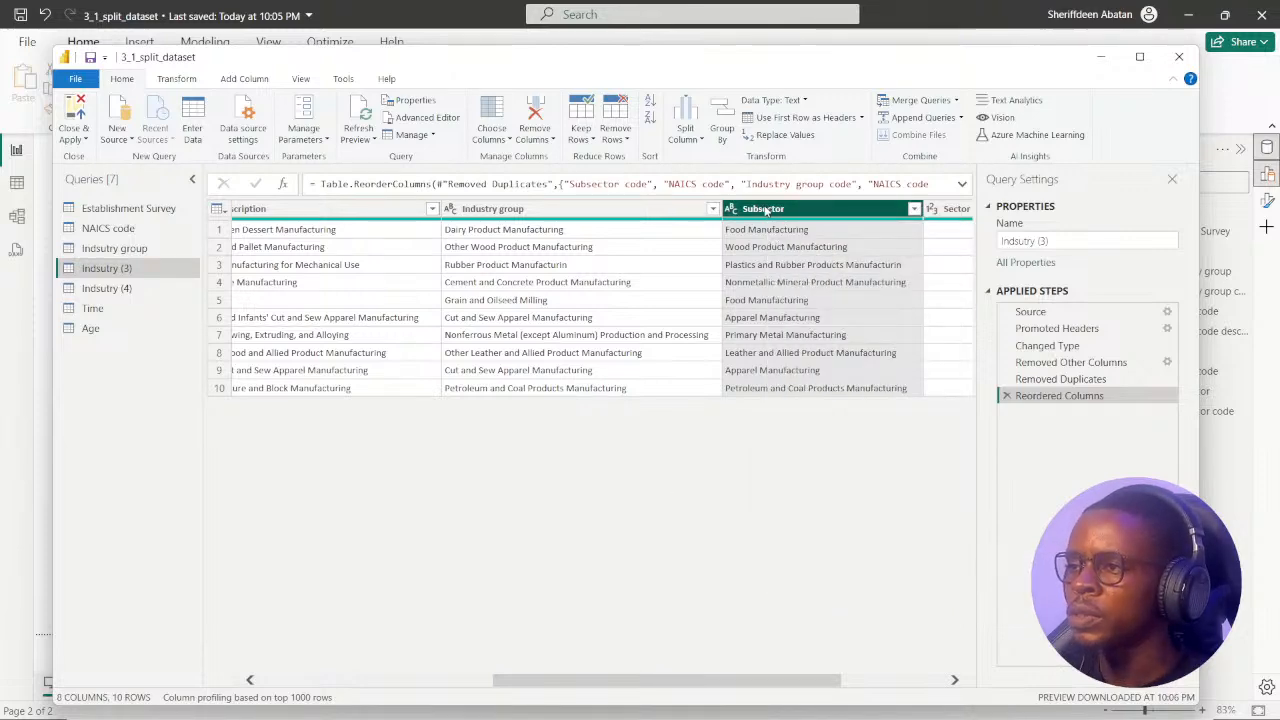
pyautogui.moveTo(765, 210); pyautogui.dragTo(417, 244)
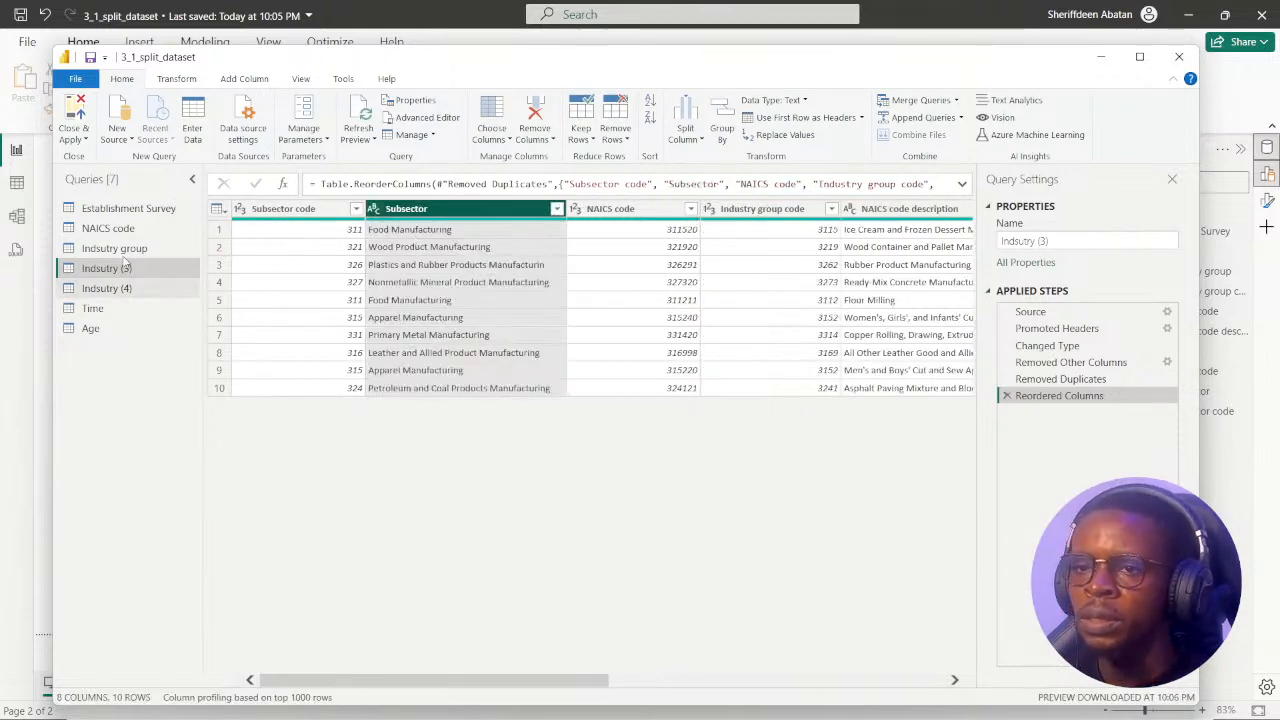
# Rename the Indsutry (3) query as Subsector.
pyautogui.click(1053, 240)
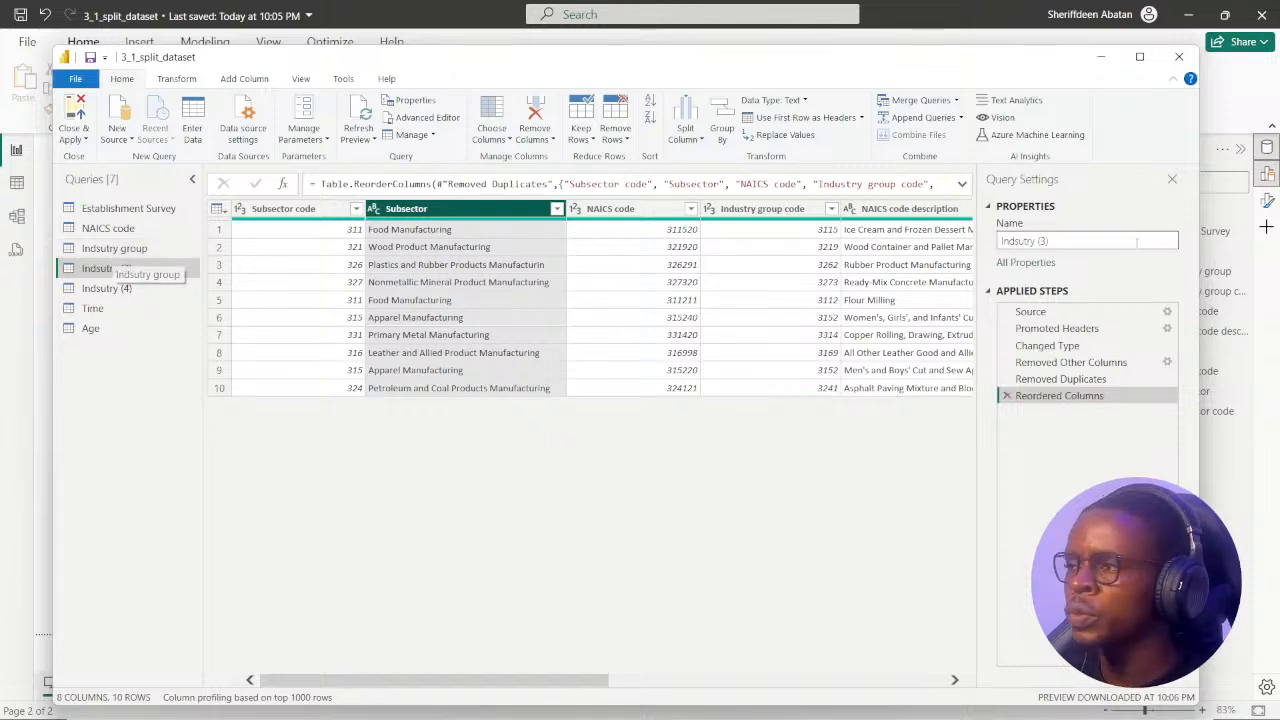
pyautogui.moveTo(1043, 241); pyautogui.dragTo(989, 240)
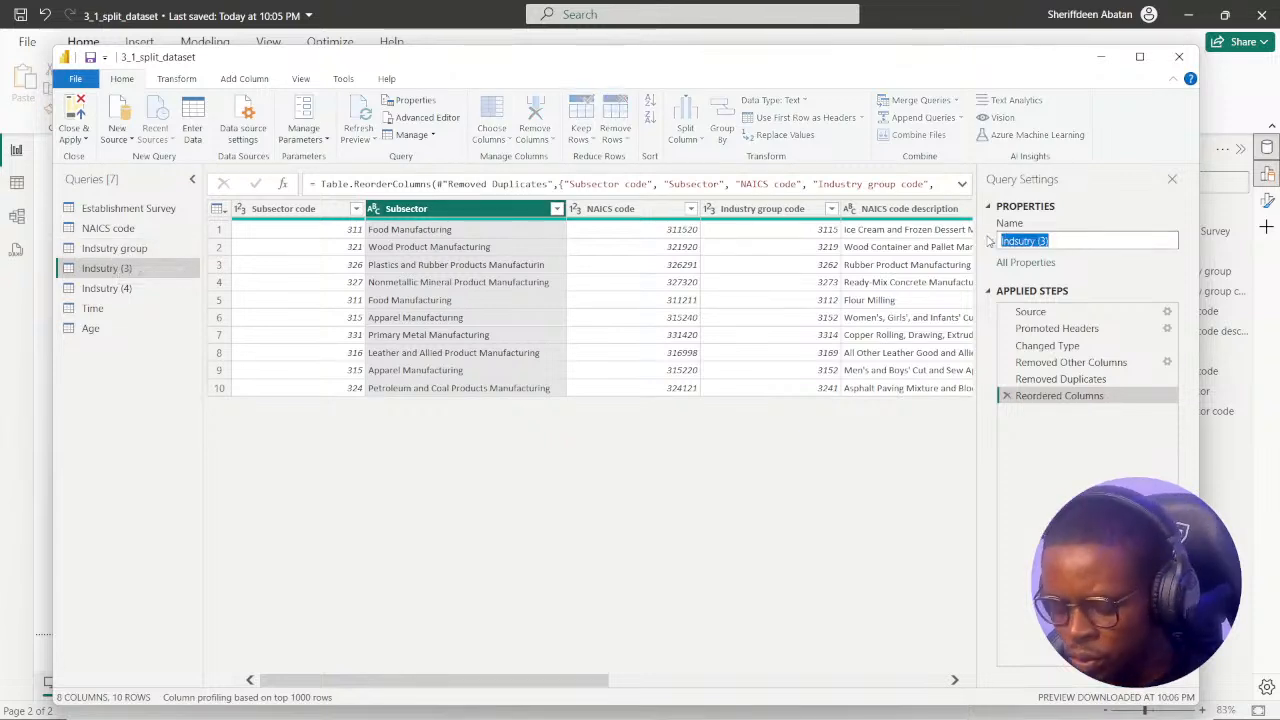
pyautogui.write('Subsector')
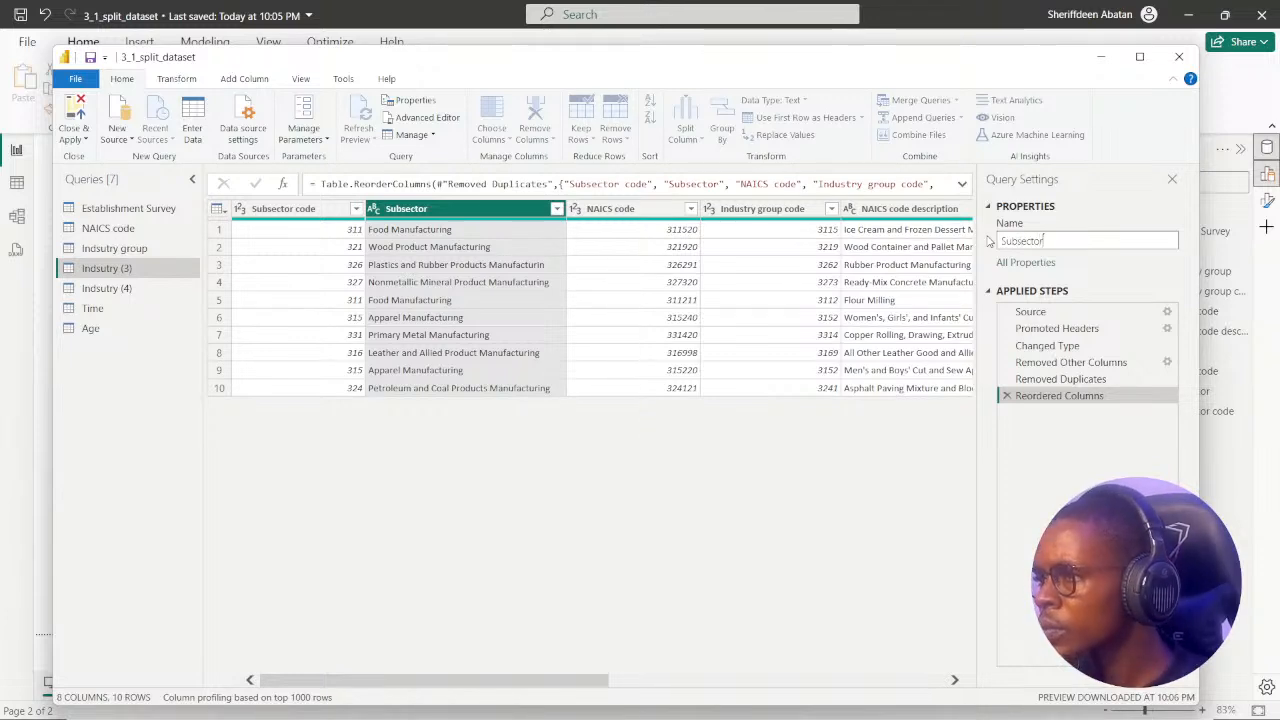
pyautogui.press('Return')
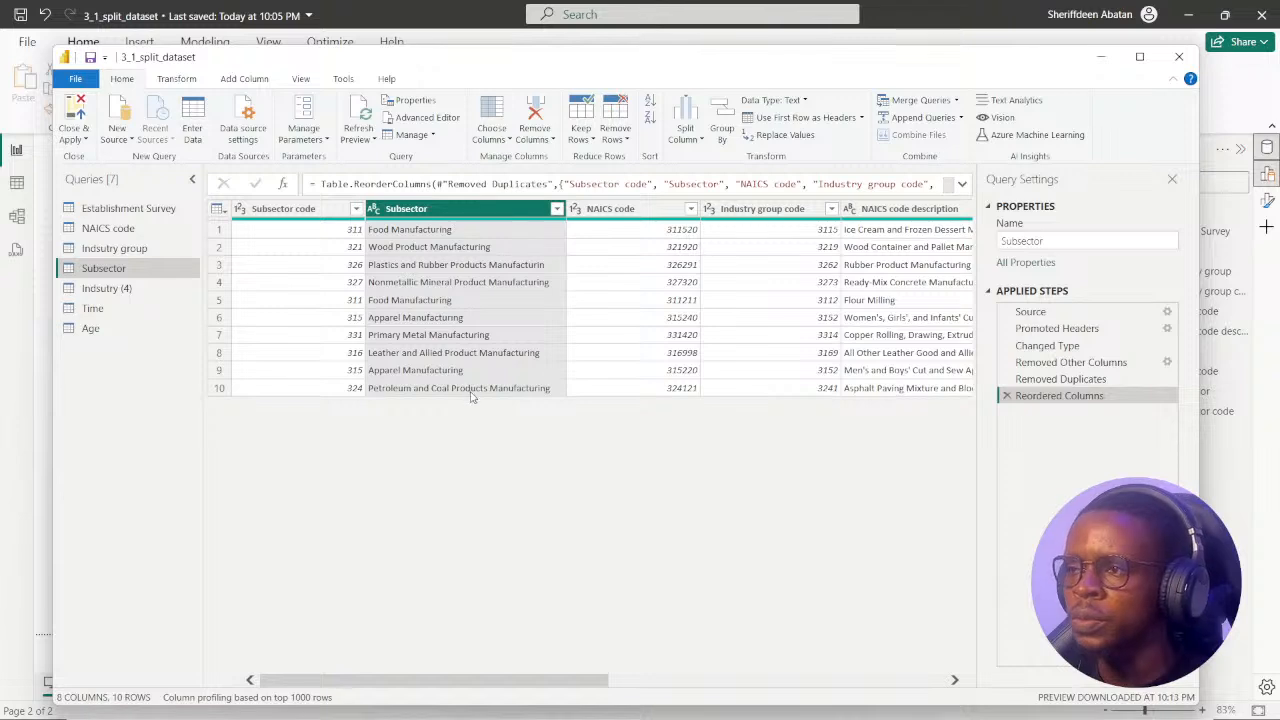
# Move Industry group code directly after Subsector, and remove all columns except Subsector code, Subsector and Industry group code.
pyautogui.moveTo(776, 216); pyautogui.dragTo(638, 218)
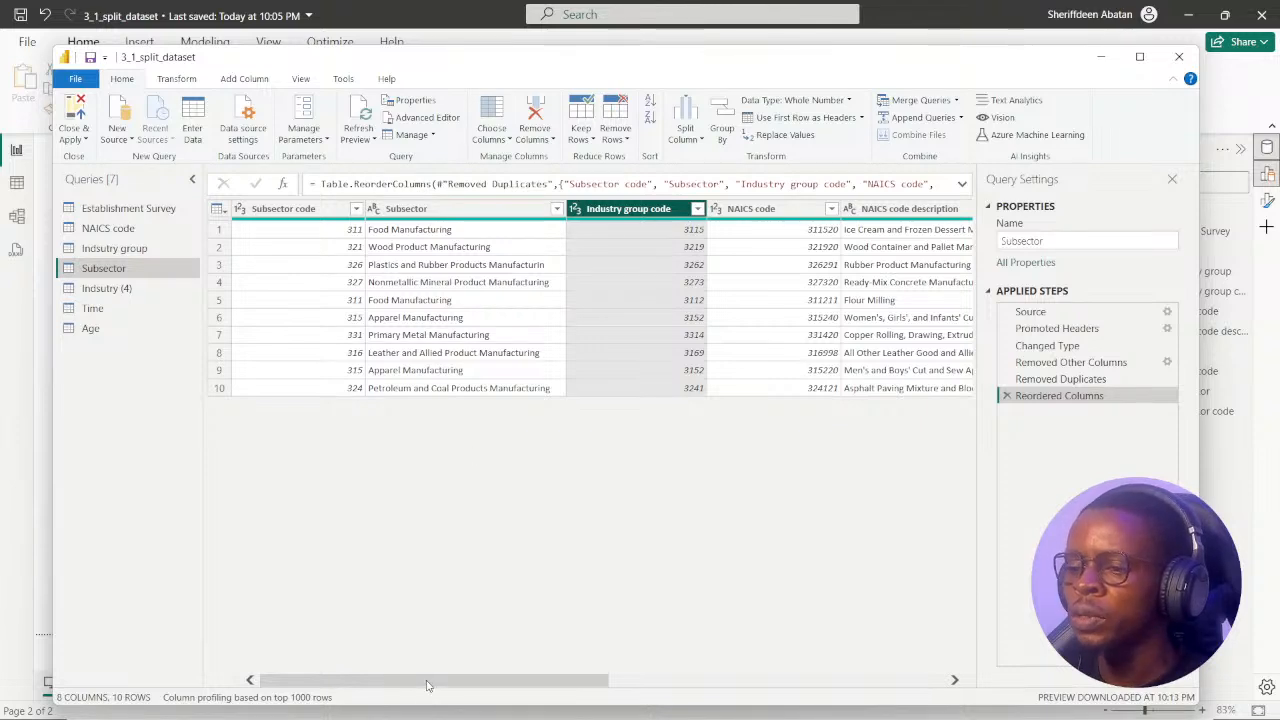
pyautogui.click(300, 210)
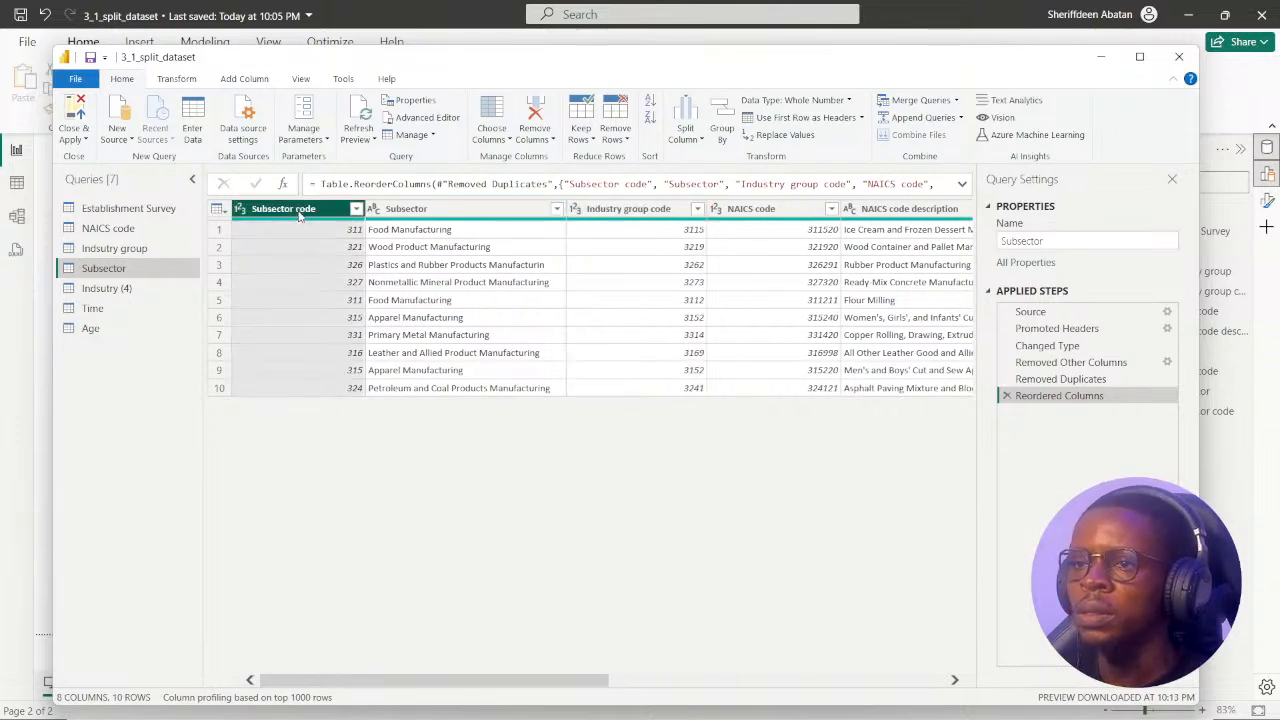
pyautogui.keyDown('ctrl'); pyautogui.click(392, 208); pyautogui.keyUp('ctrl')
pyautogui.keyDown('ctrl'); pyautogui.click(601, 210); pyautogui.keyUp('ctrl')
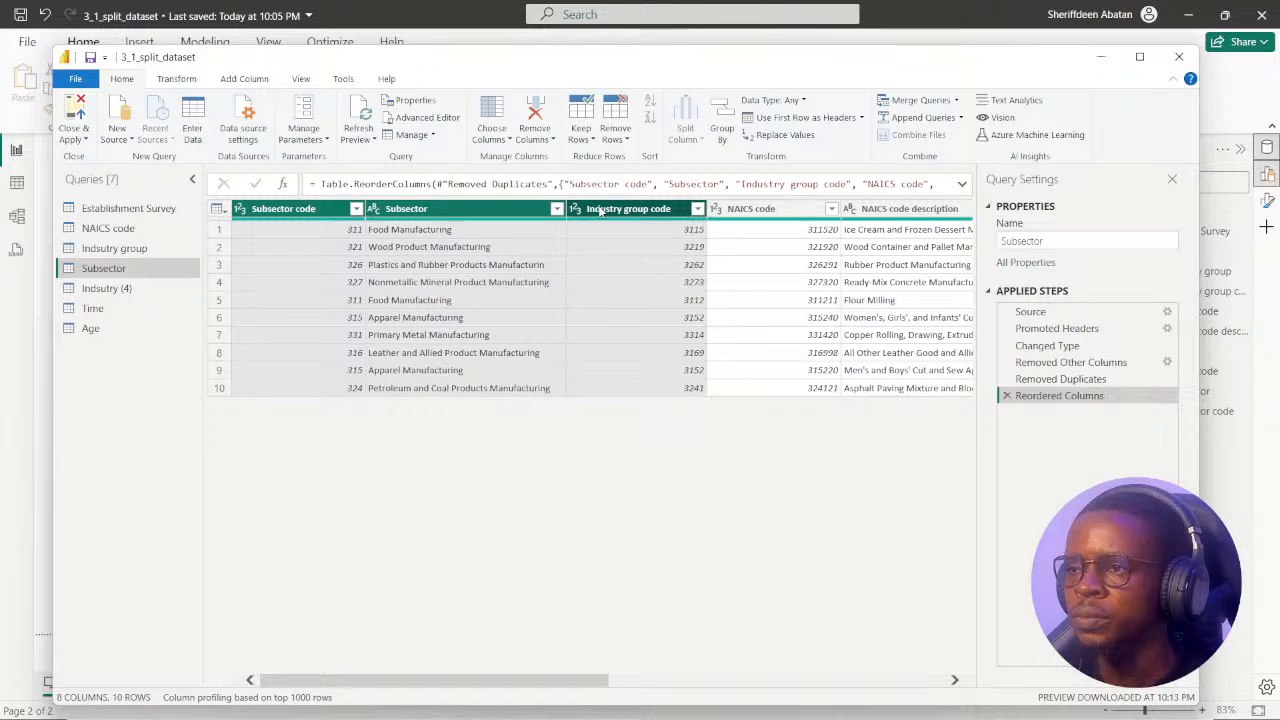
pyautogui.rightClick(607, 215)
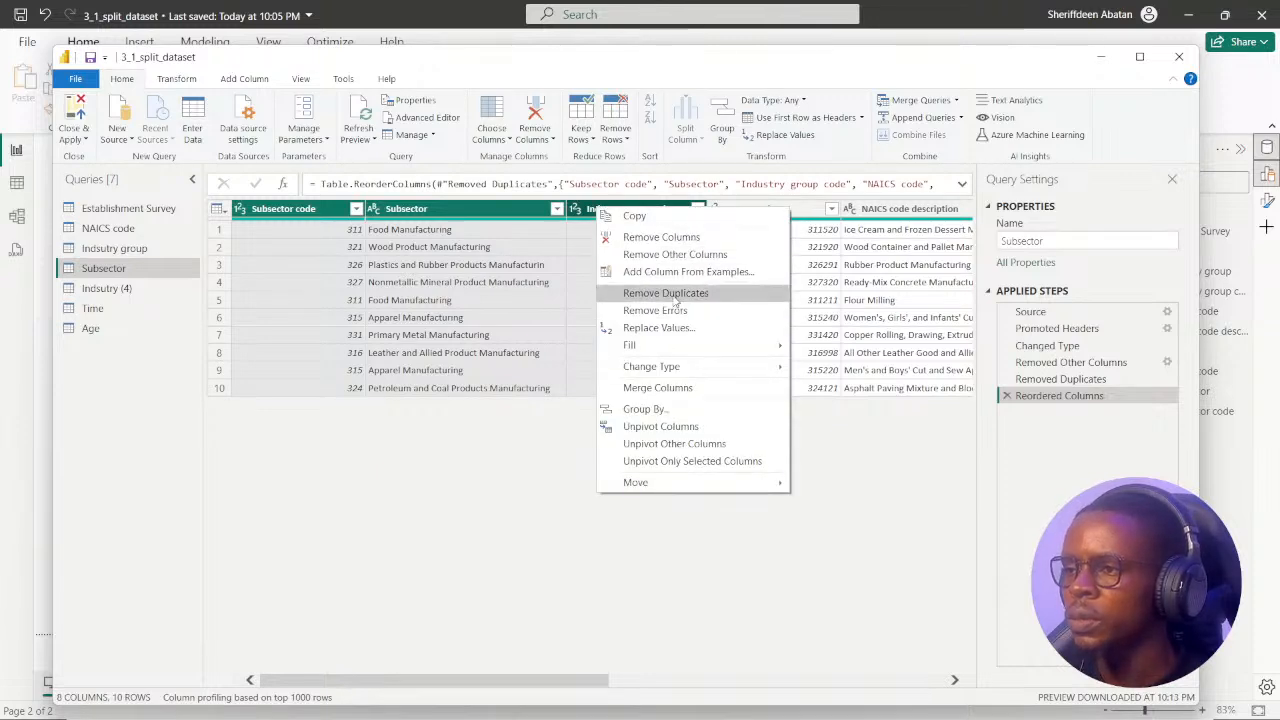
pyautogui.click(674, 256)
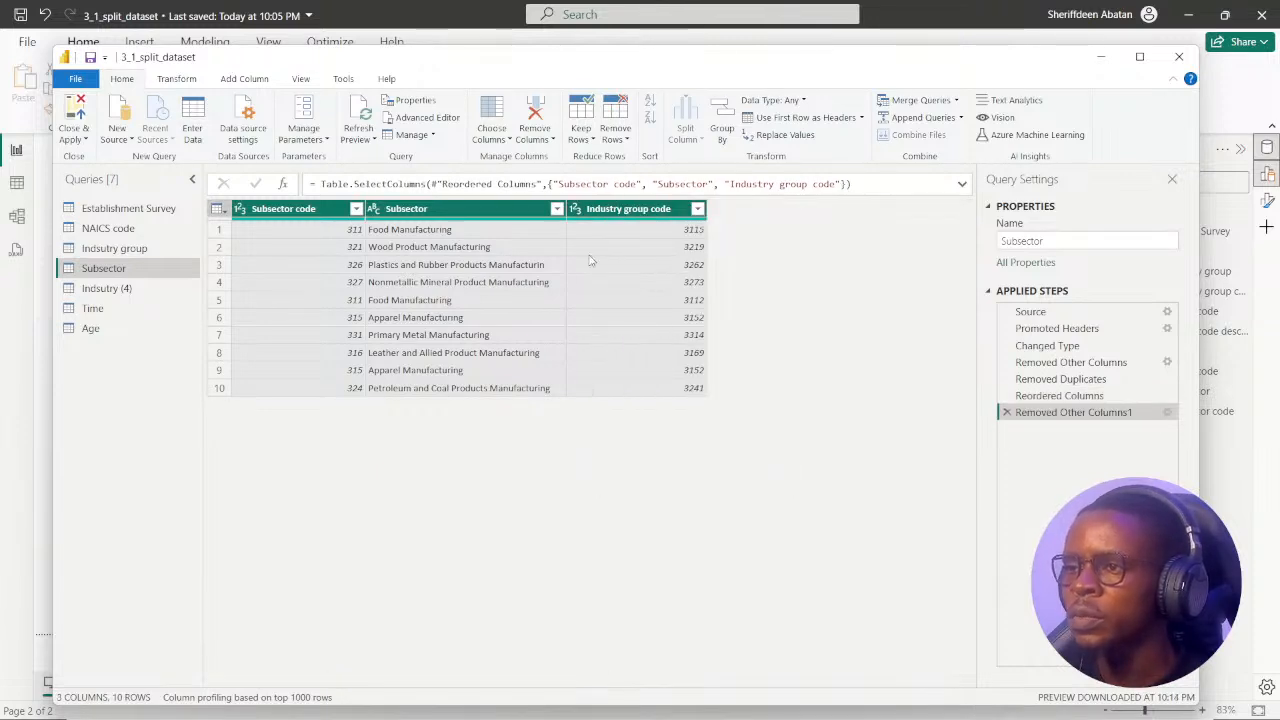
pyautogui.click(648, 212)
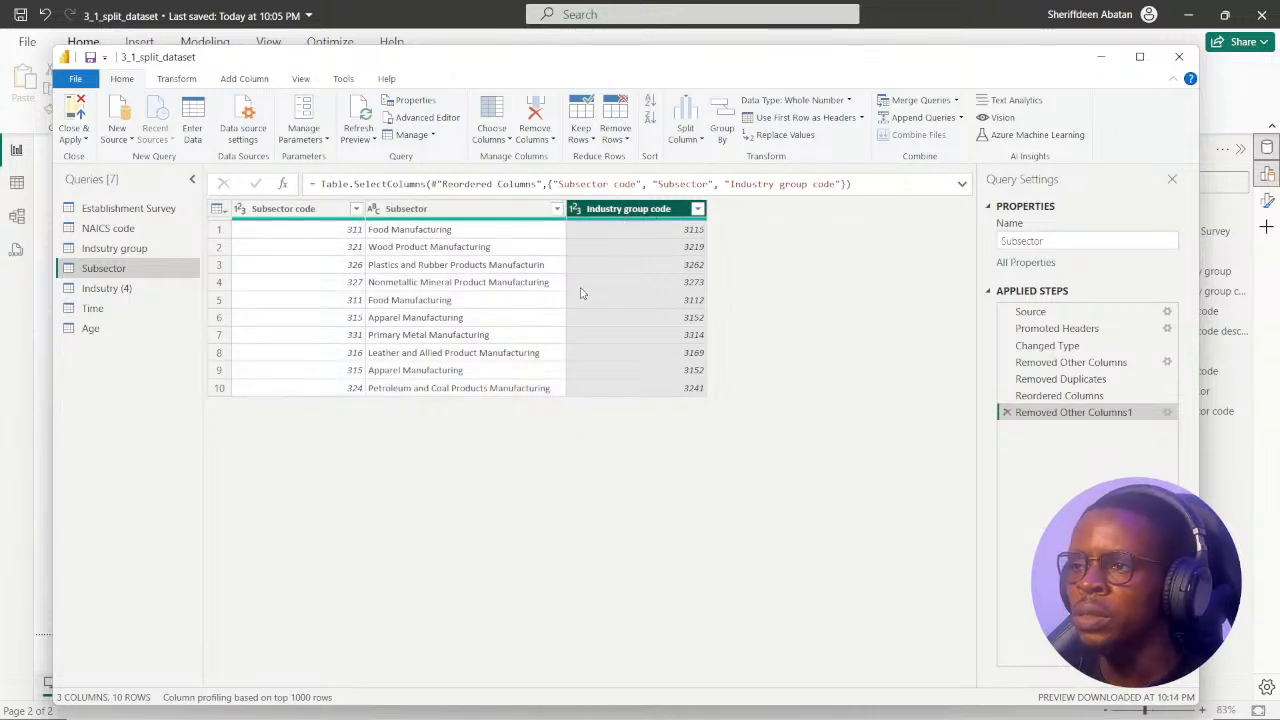
# Correct the misspelled name of the Indsutry group query to Industry group.
pyautogui.click(127, 252)
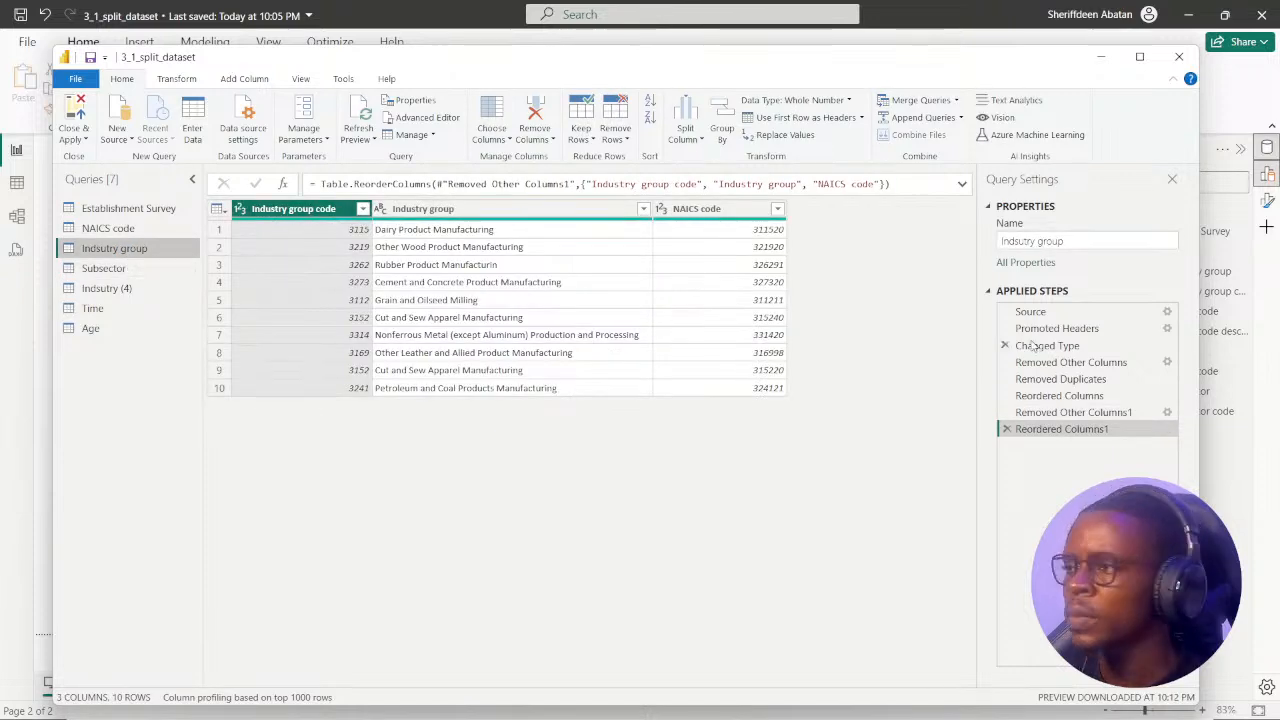
pyautogui.click(1020, 241)
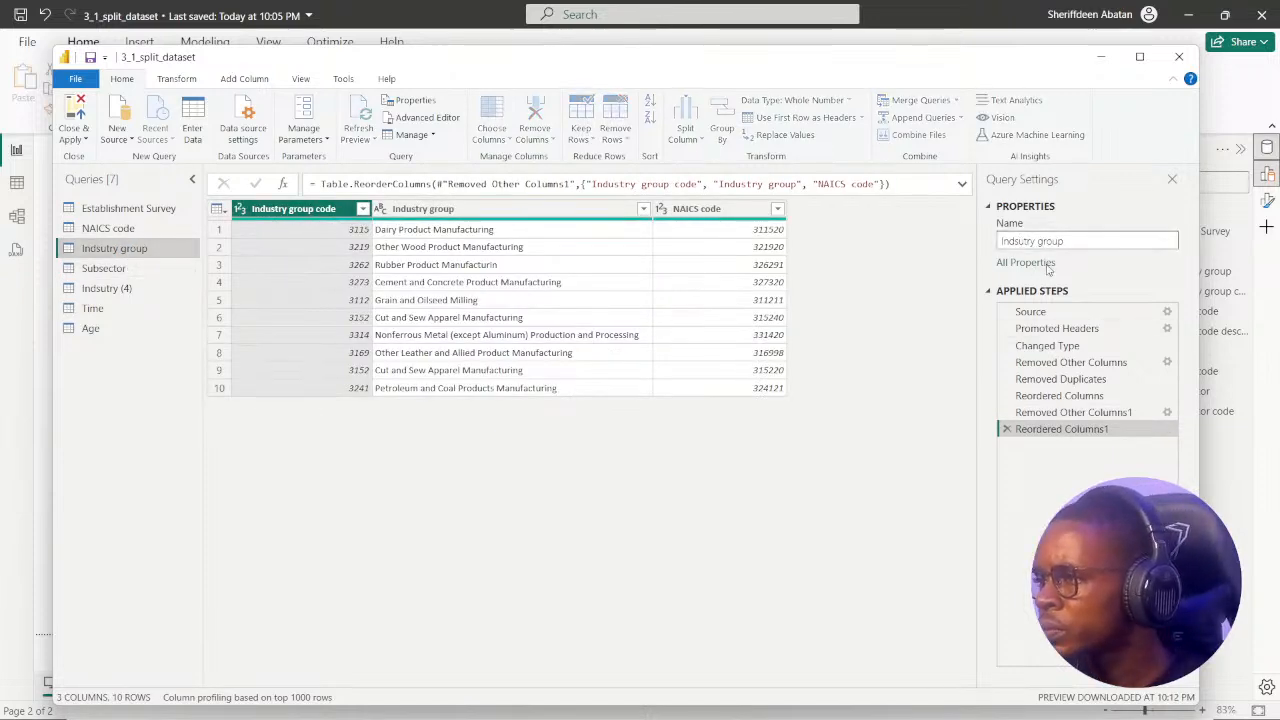
pyautogui.press('BackSpace')
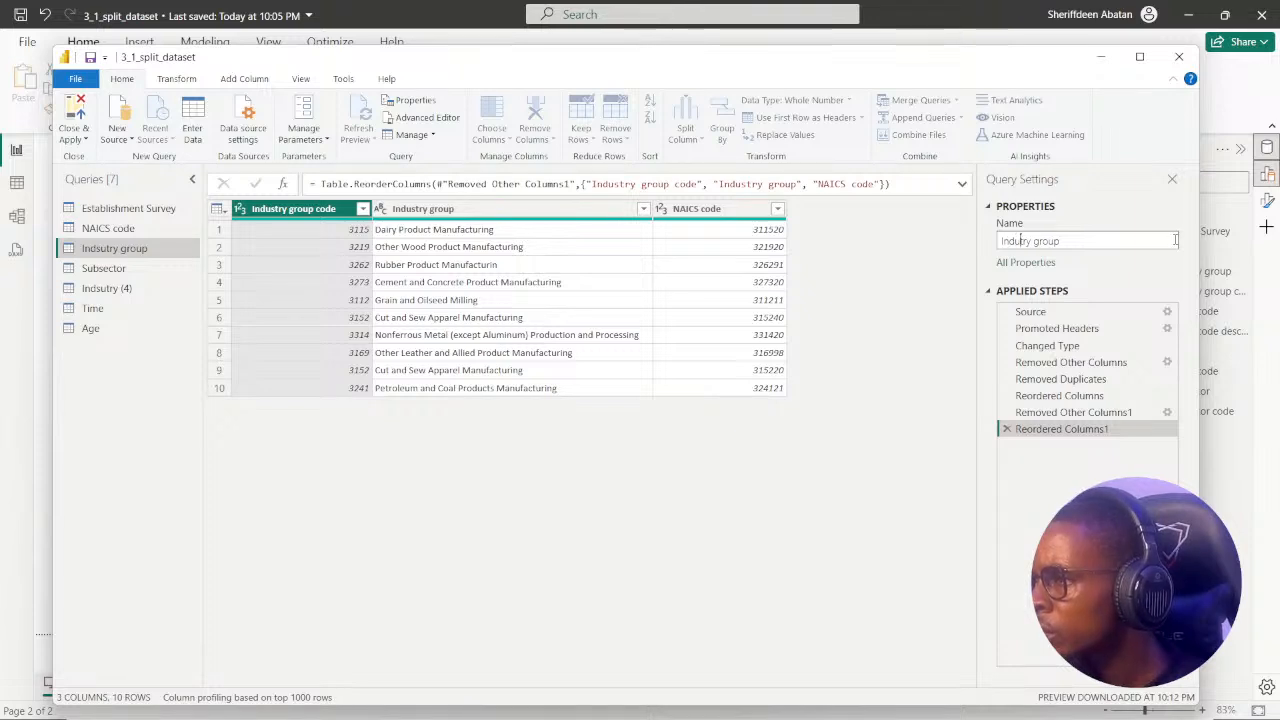
pyautogui.write('st')
pyautogui.press('Return')
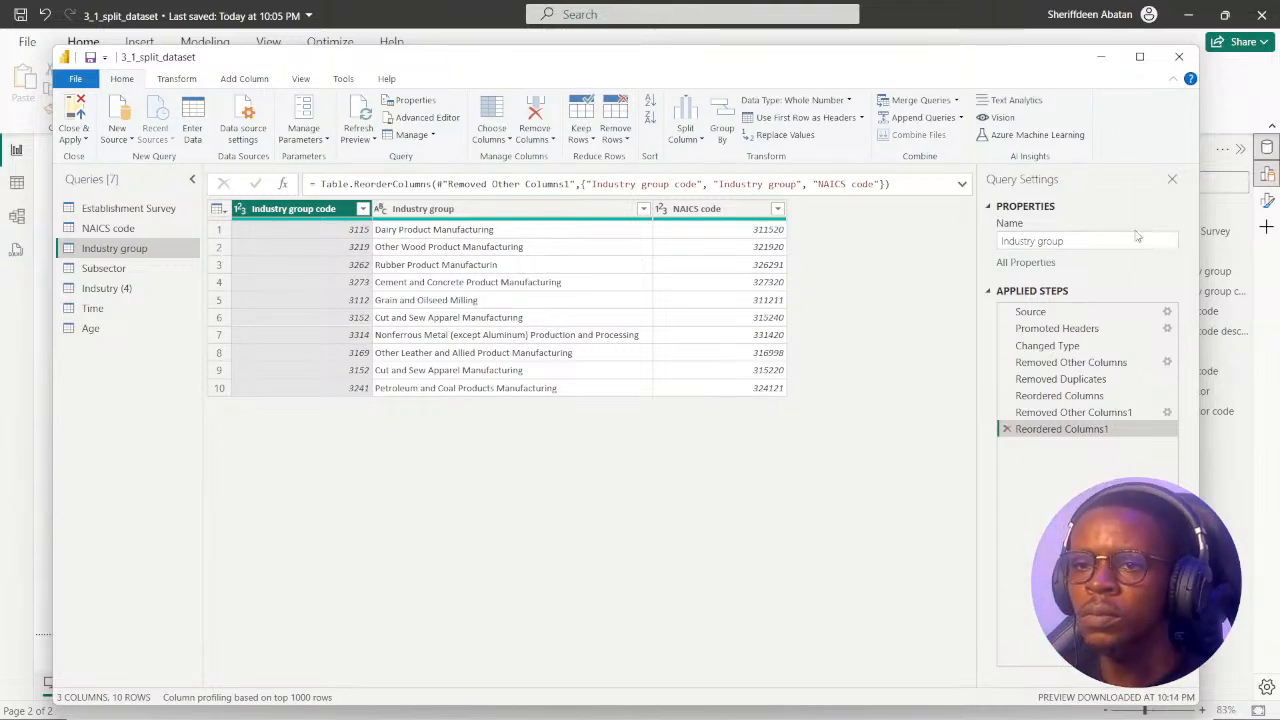
# Rename the Indsutry (4) query as Sector.
pyautogui.click(103, 268)
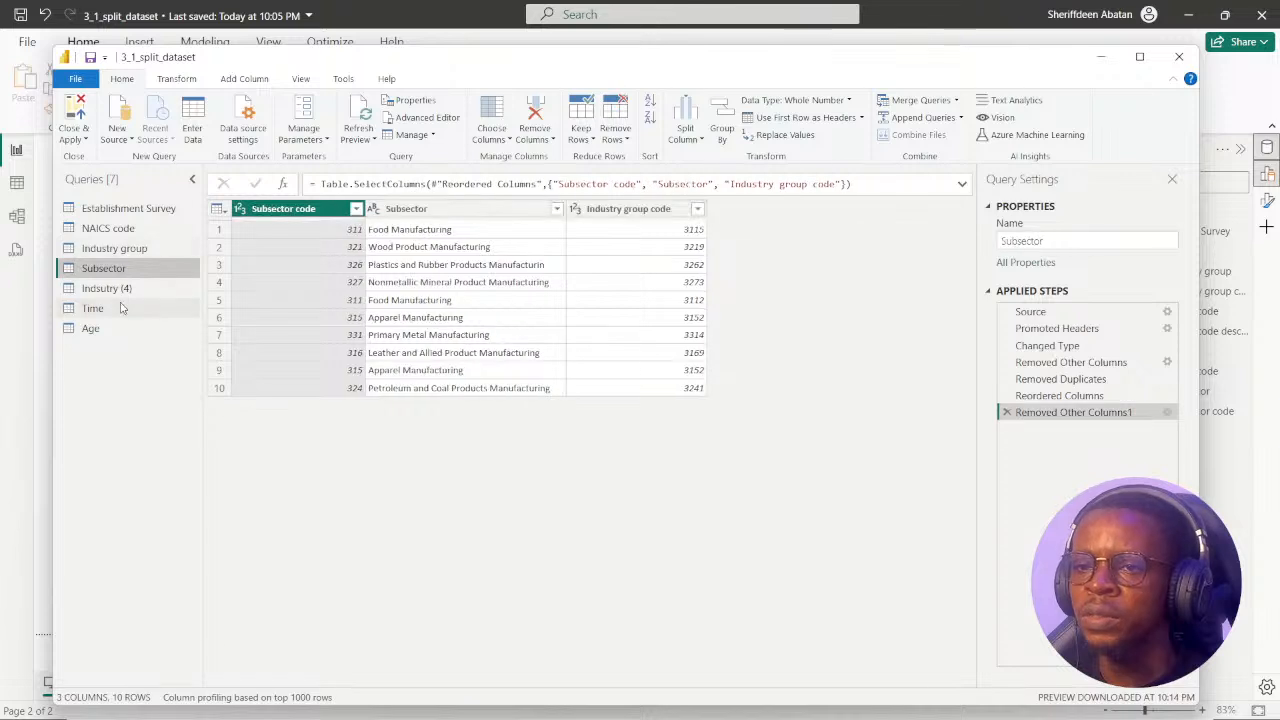
pyautogui.click(110, 289)
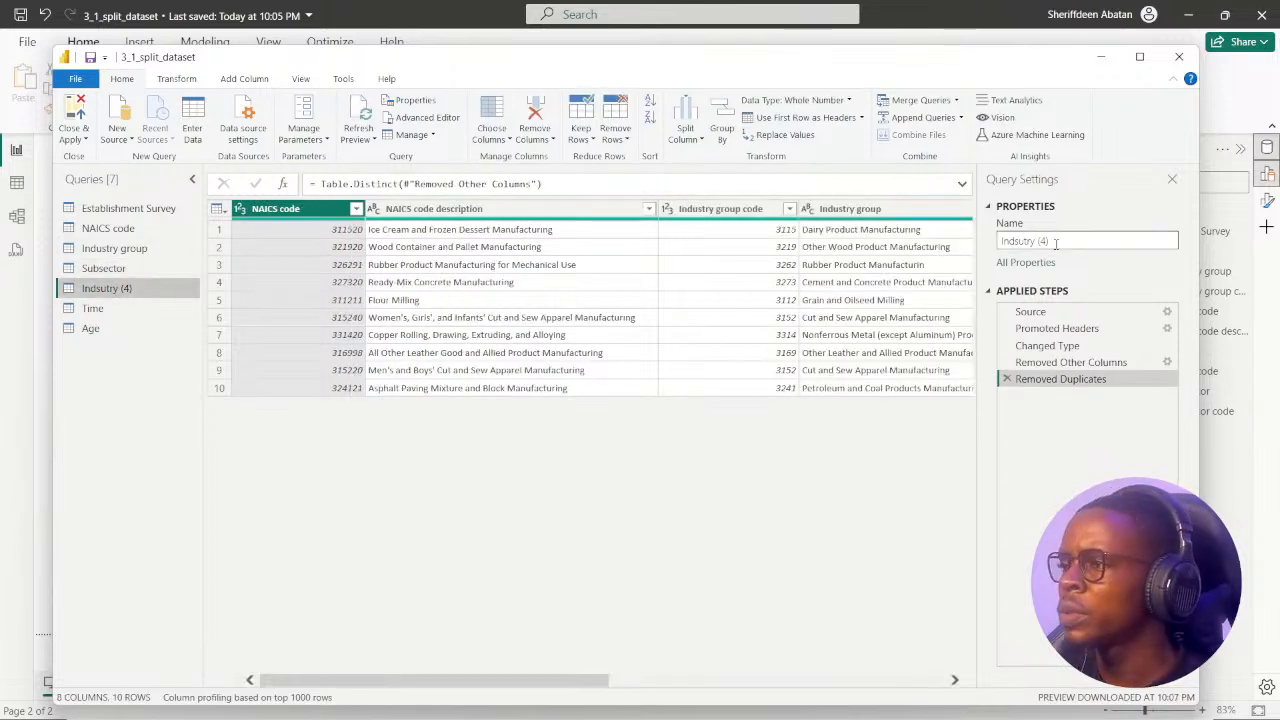
pyautogui.moveTo(1060, 243); pyautogui.dragTo(998, 246)
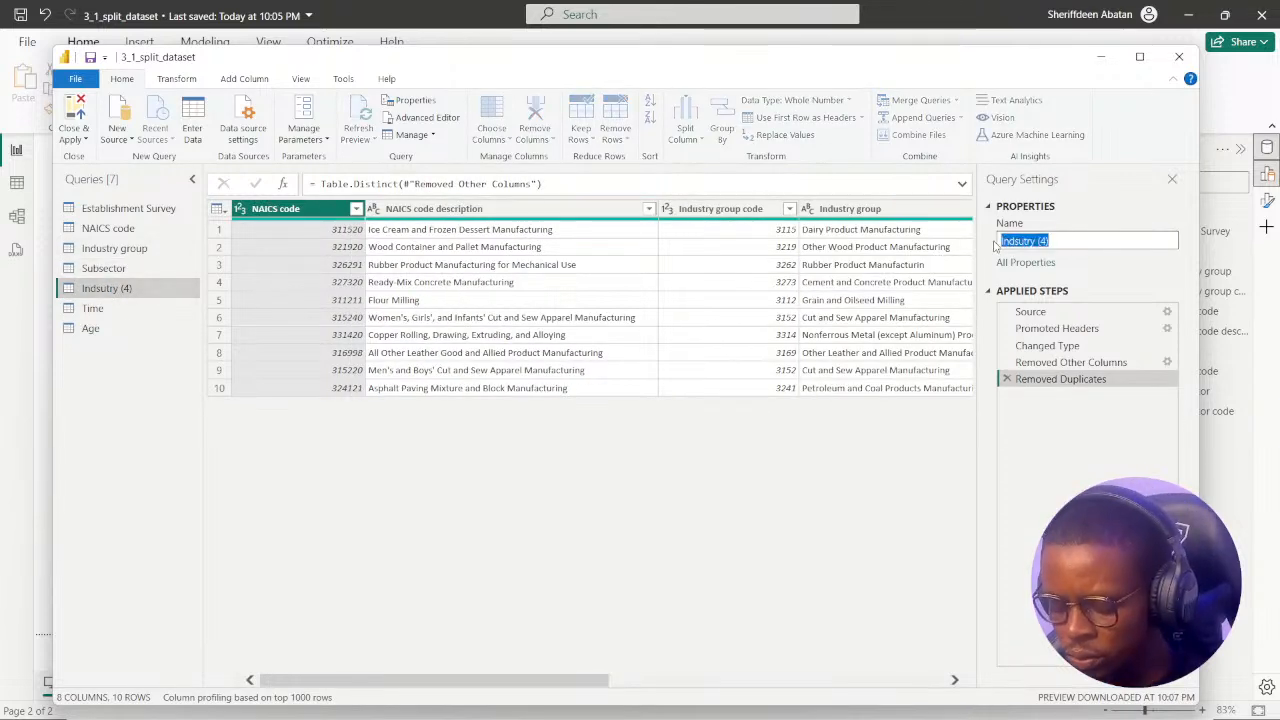
pyautogui.write('Secto')
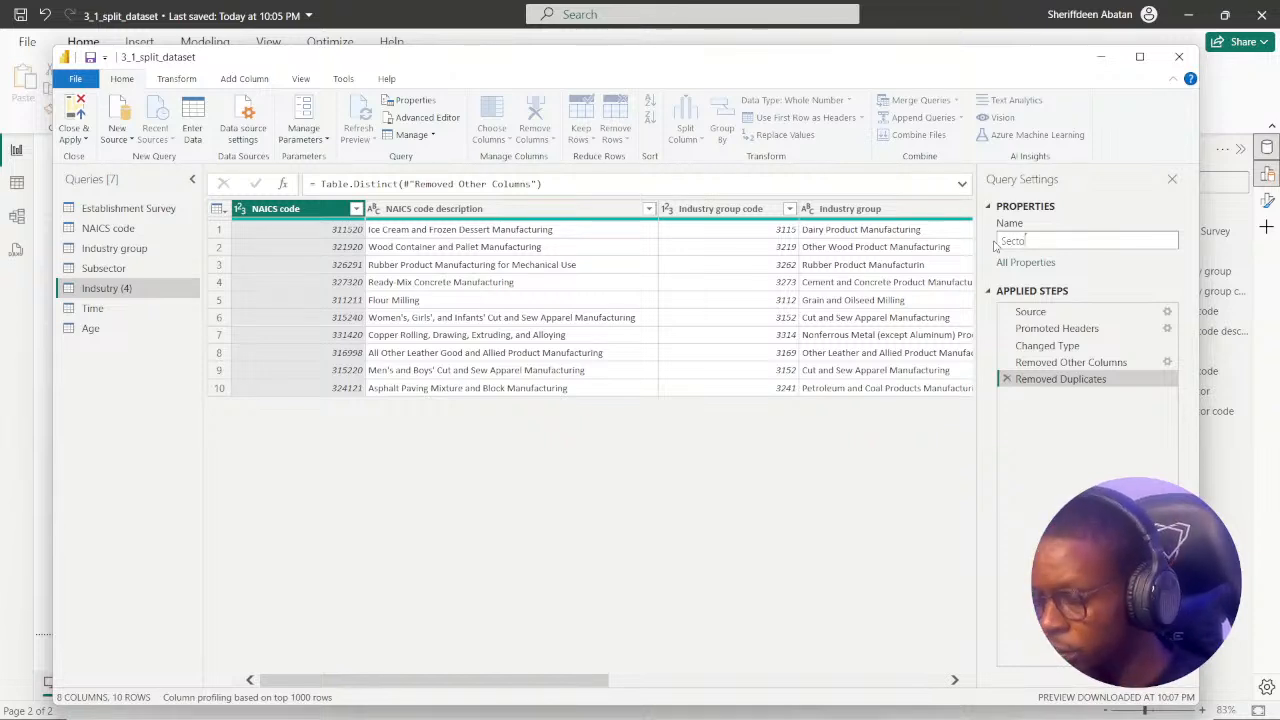
pyautogui.write('r')
pyautogui.press('Return')
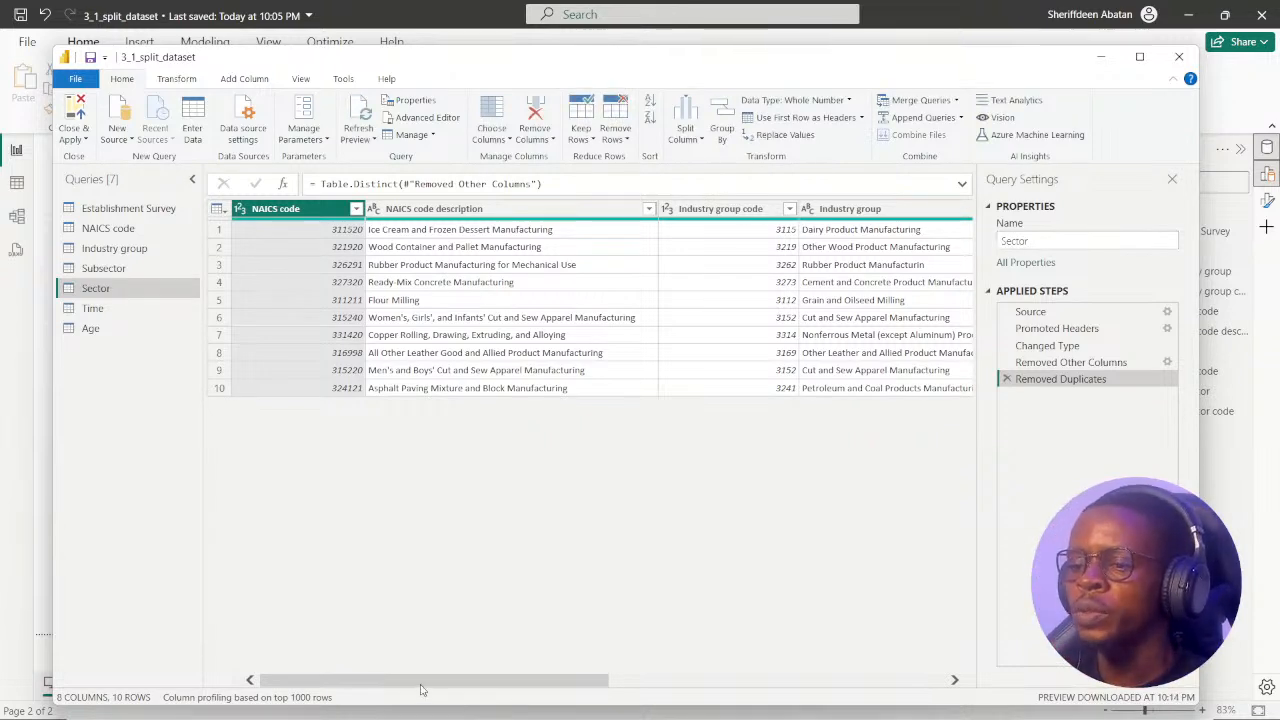
# Move the Subsector code column between Subsector and Sector code in the Sector query.
pyautogui.moveTo(421, 686); pyautogui.dragTo(760, 686)
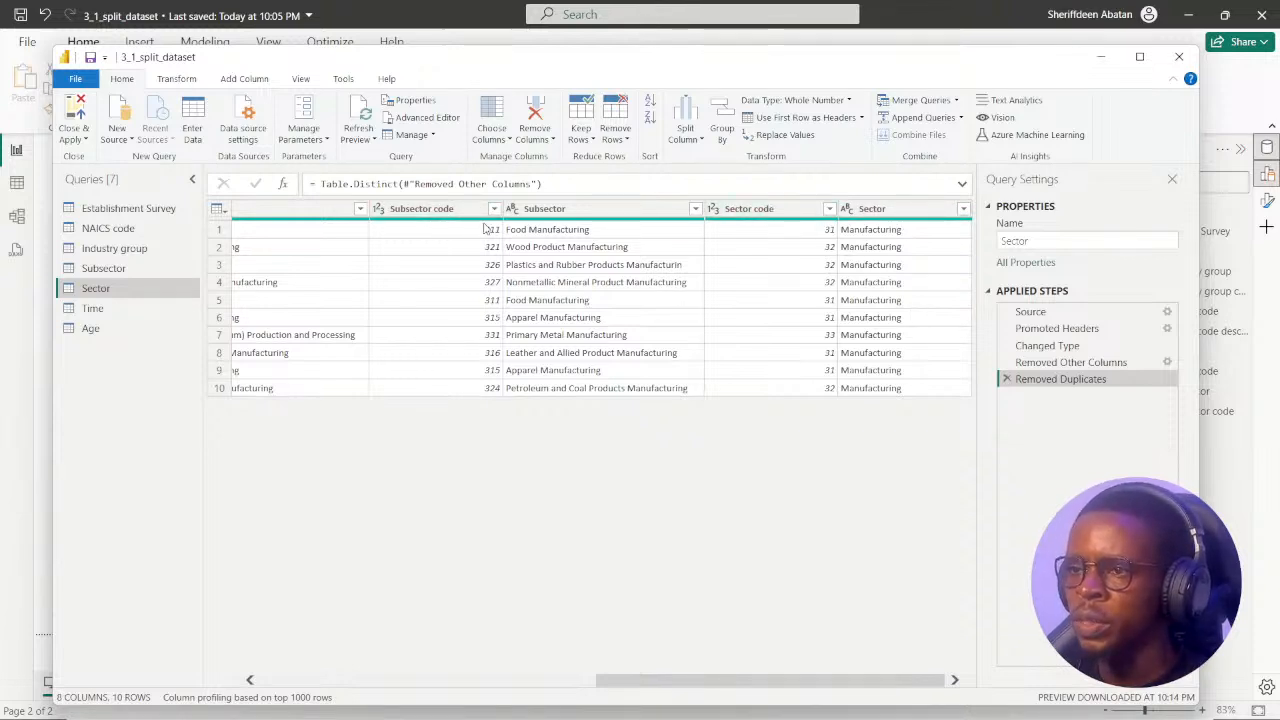
pyautogui.moveTo(740, 688); pyautogui.dragTo(699, 673)
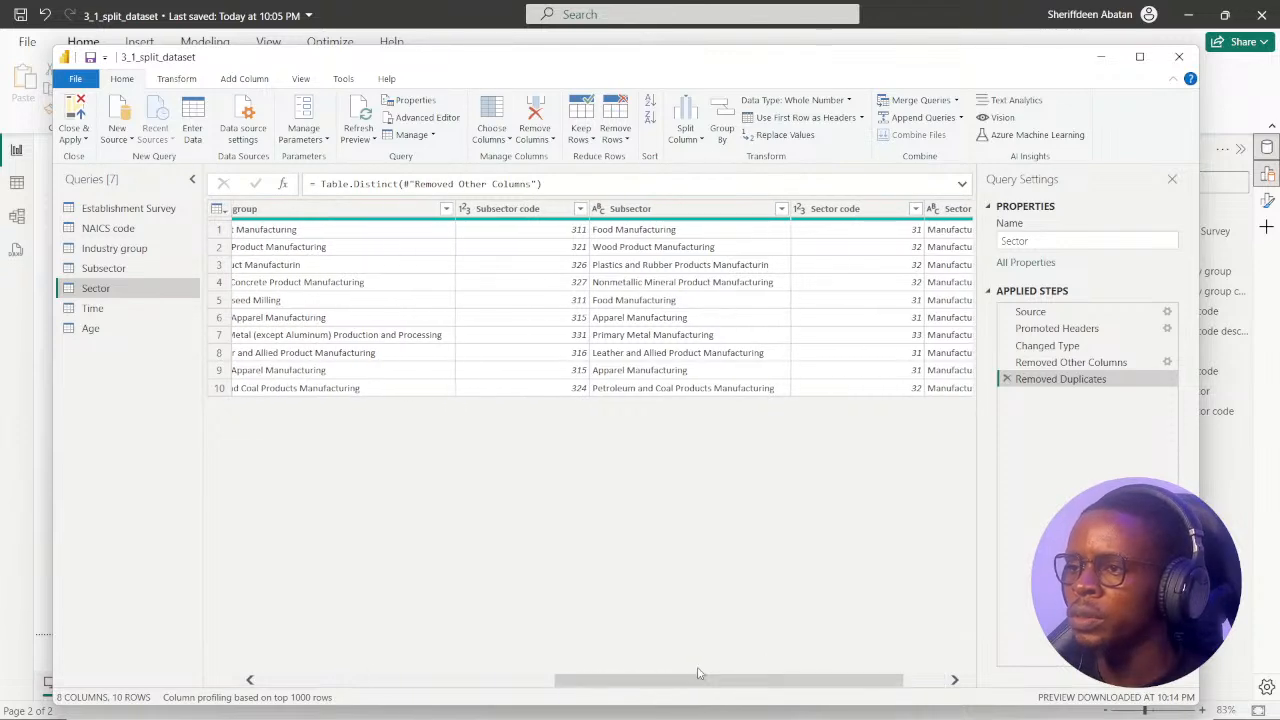
pyautogui.click(641, 210)
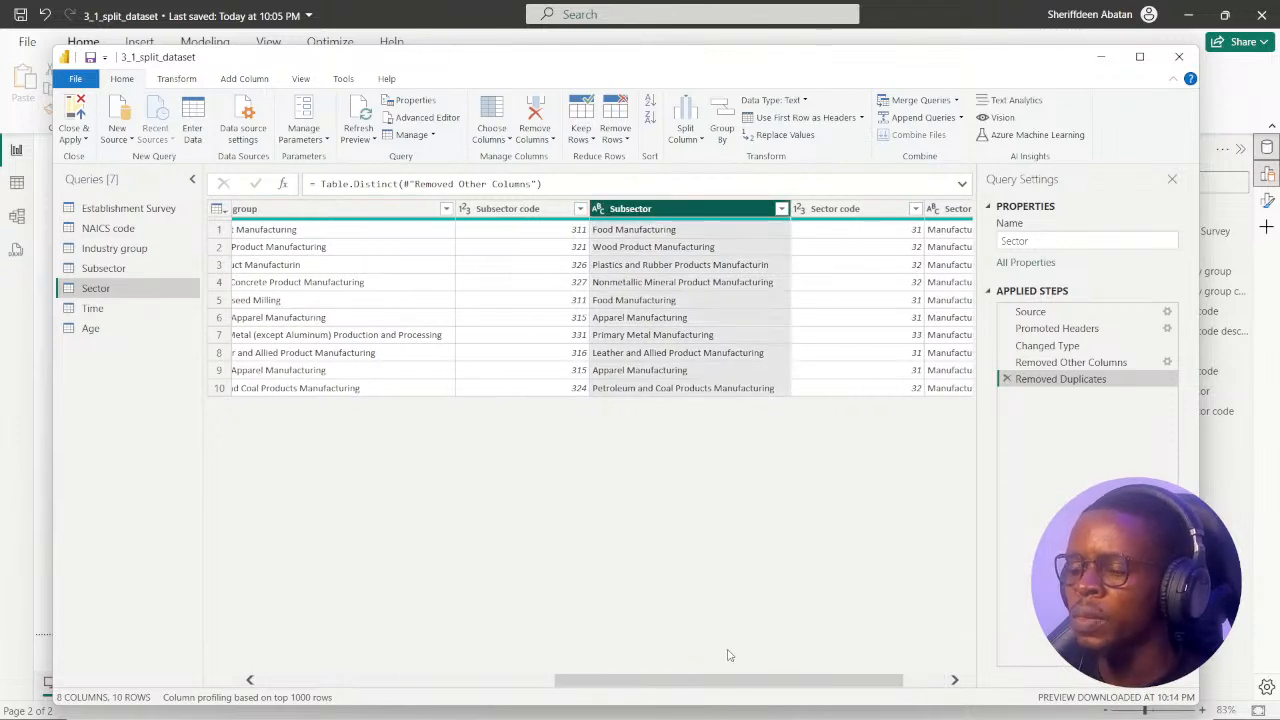
pyautogui.moveTo(697, 686); pyautogui.dragTo(689, 686)
pyautogui.click(540, 212)
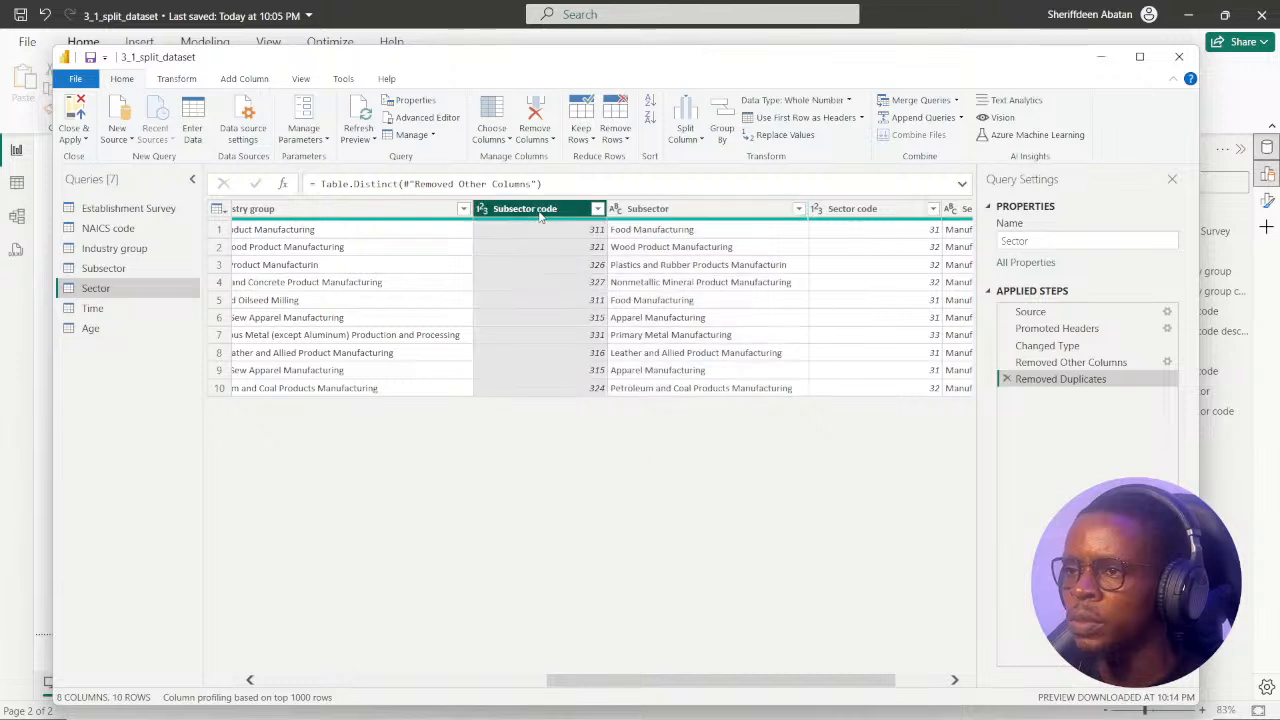
pyautogui.moveTo(543, 212); pyautogui.dragTo(850, 212)
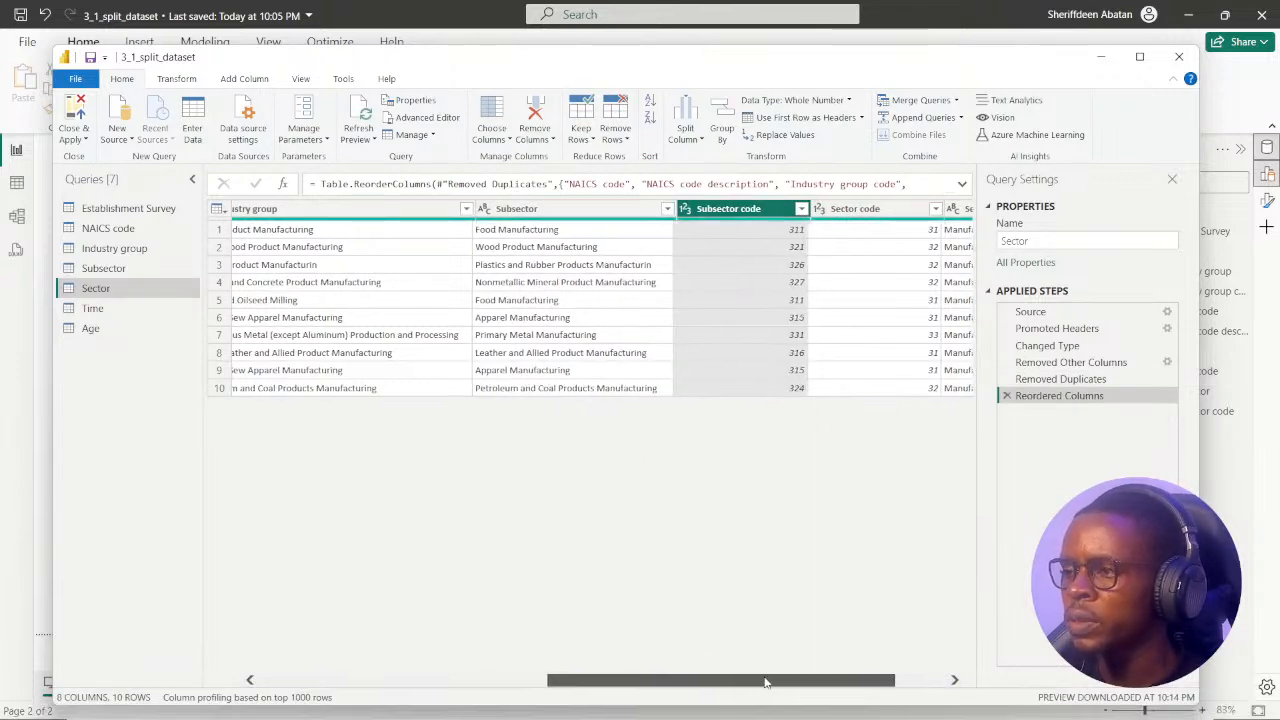
# Remove all columns from the Sector query except Subsector code, Sector code and Sector.
pyautogui.moveTo(720, 682); pyautogui.dragTo(770, 682)
pyautogui.keyDown('shift'); pyautogui.click(877, 211); pyautogui.keyUp('shift')
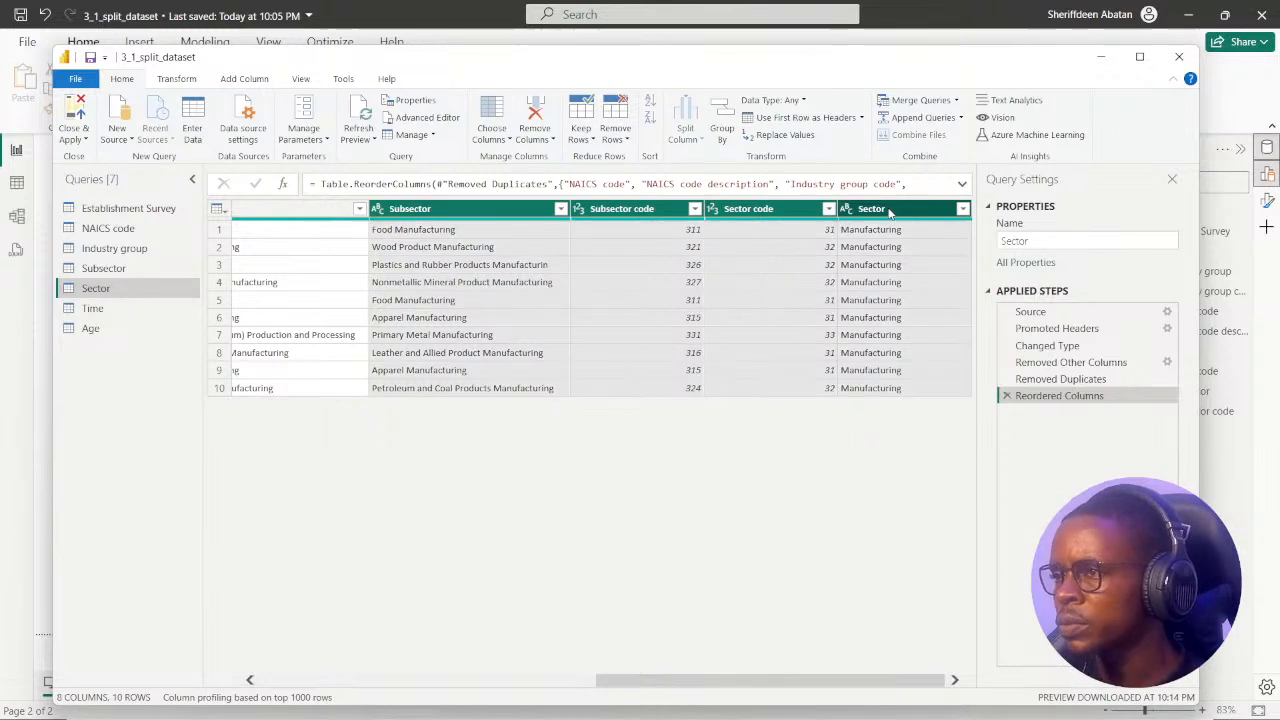
pyautogui.click(474, 211)
pyautogui.click(648, 211)
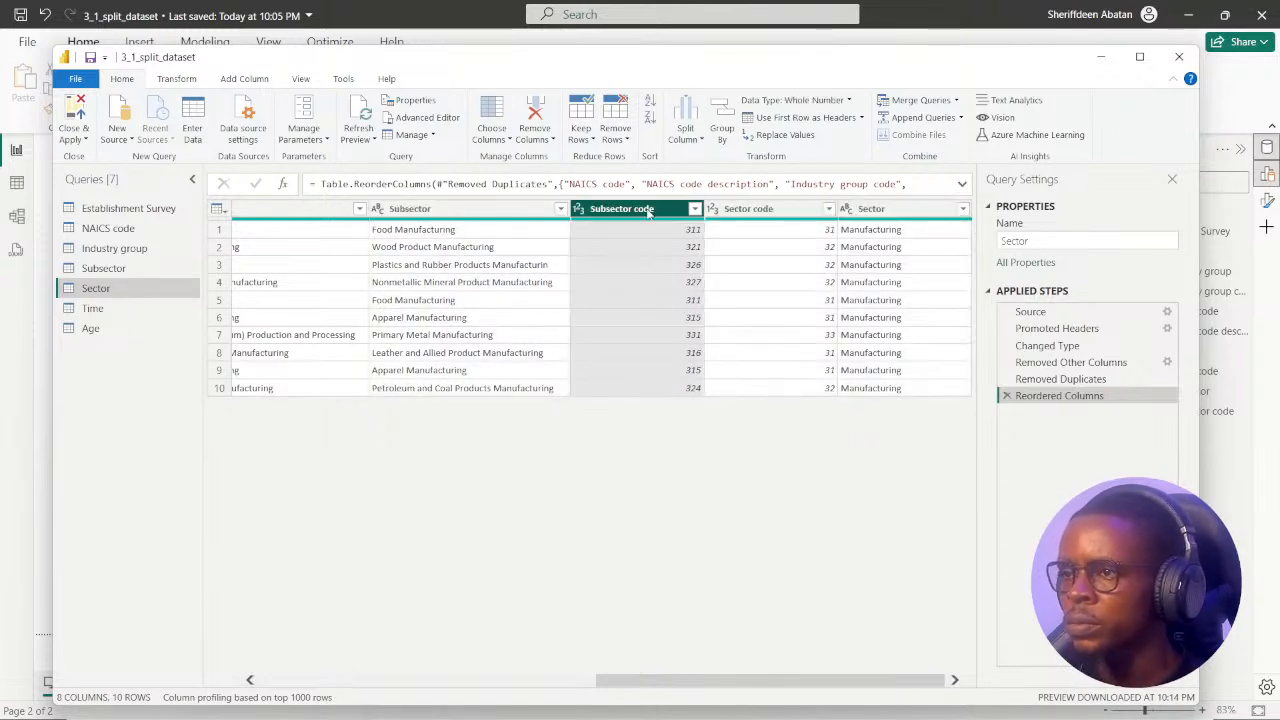
pyautogui.keyDown('shift'); pyautogui.click(843, 214); pyautogui.keyUp('shift')
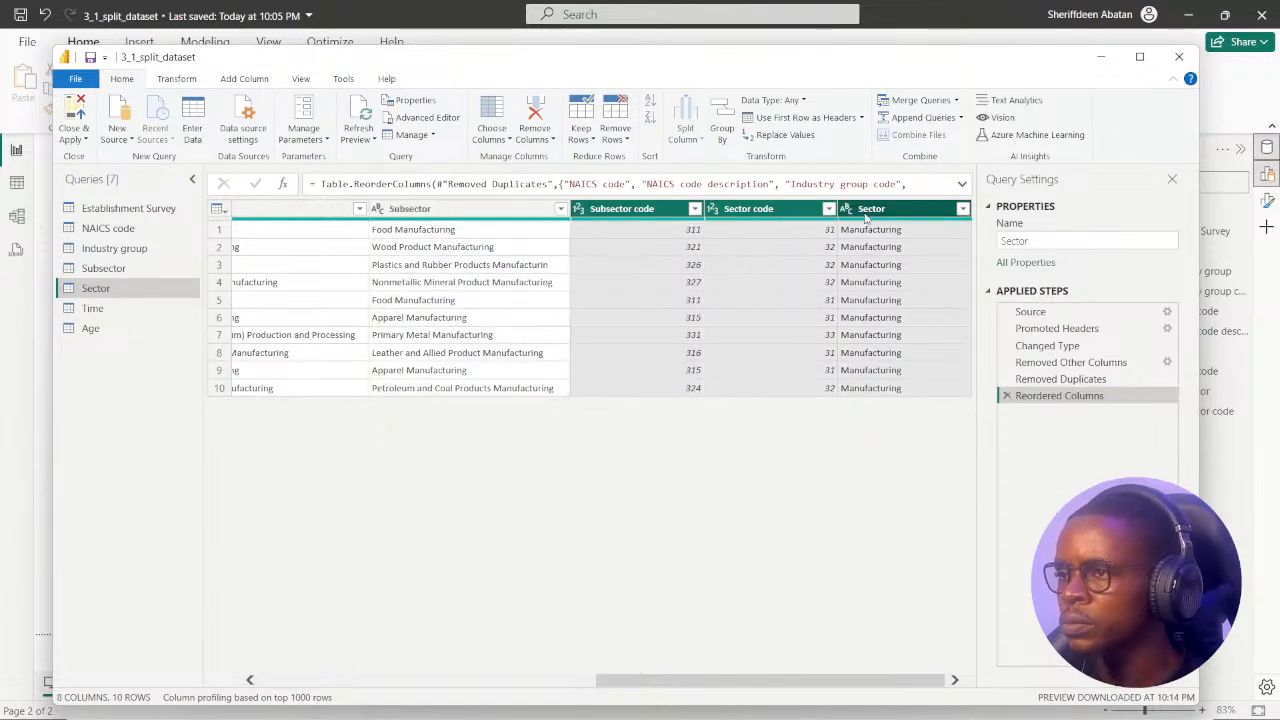
pyautogui.rightClick(757, 210)
pyautogui.click(848, 257)
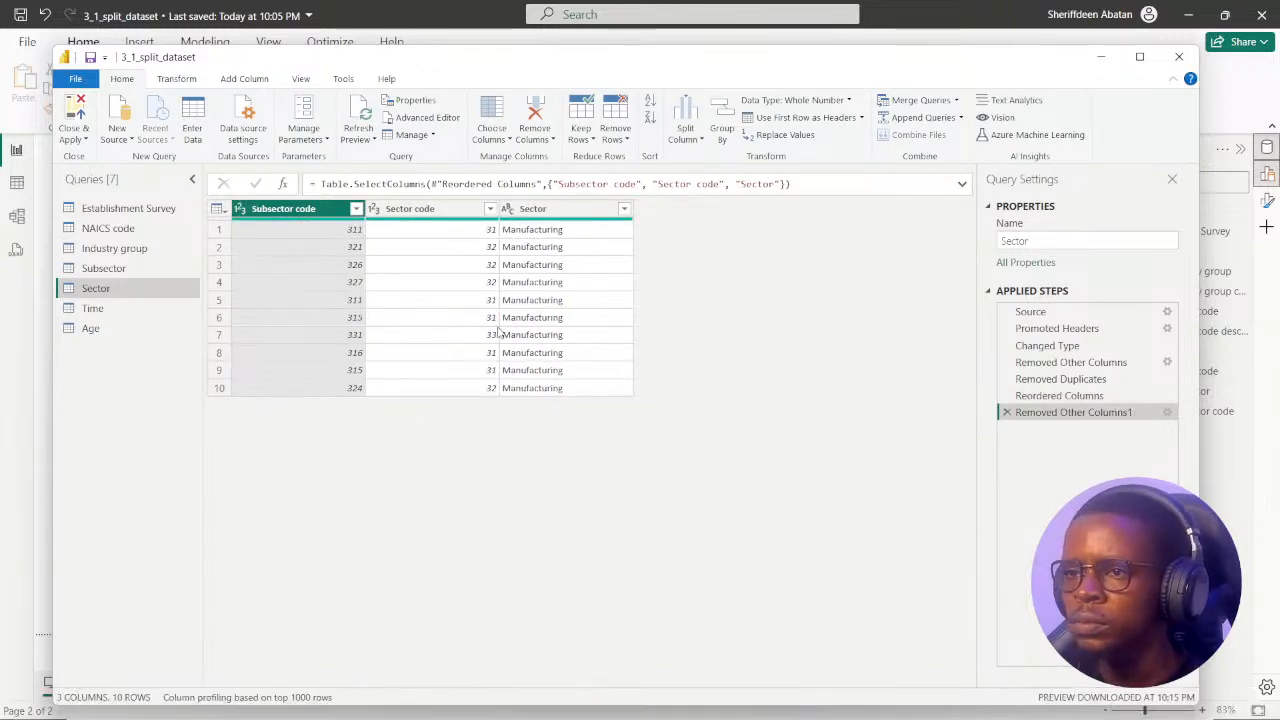
# Reorder the Sector query's columns as Sector code, Sector, Subsector code.
pyautogui.click(429, 210)
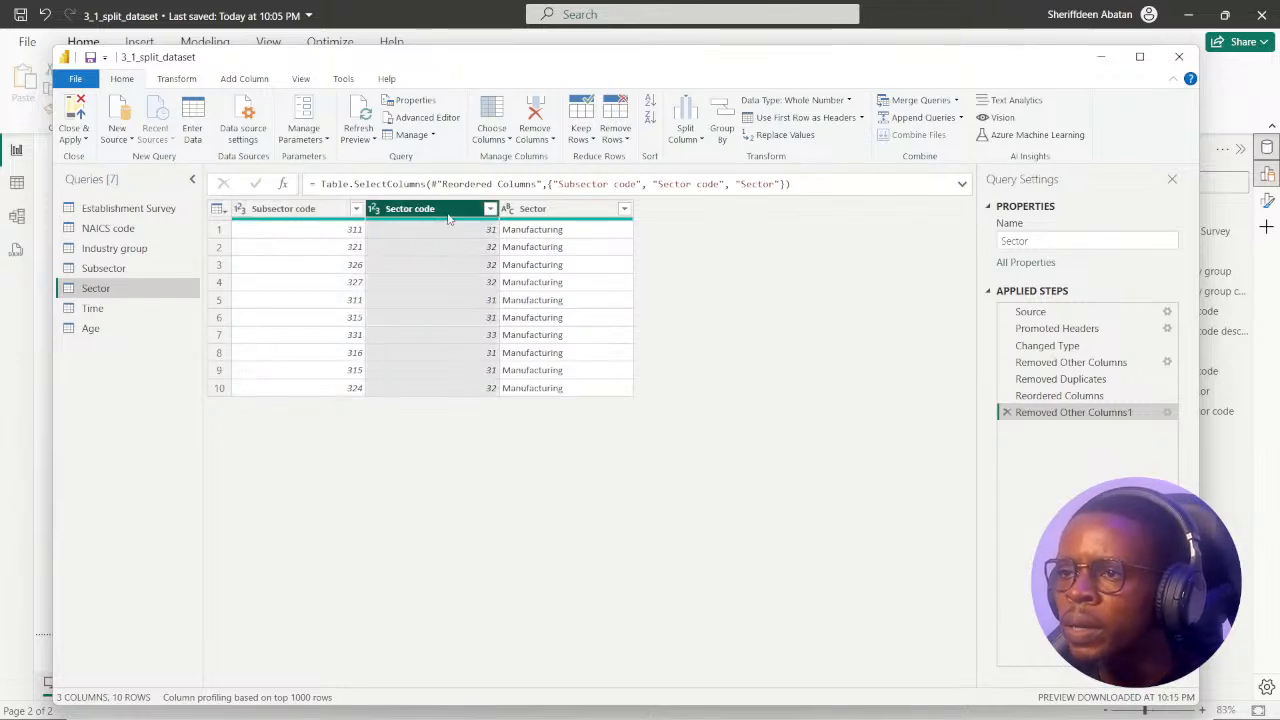
pyautogui.moveTo(447, 218); pyautogui.dragTo(311, 237)
pyautogui.moveTo(545, 214); pyautogui.dragTo(430, 229)
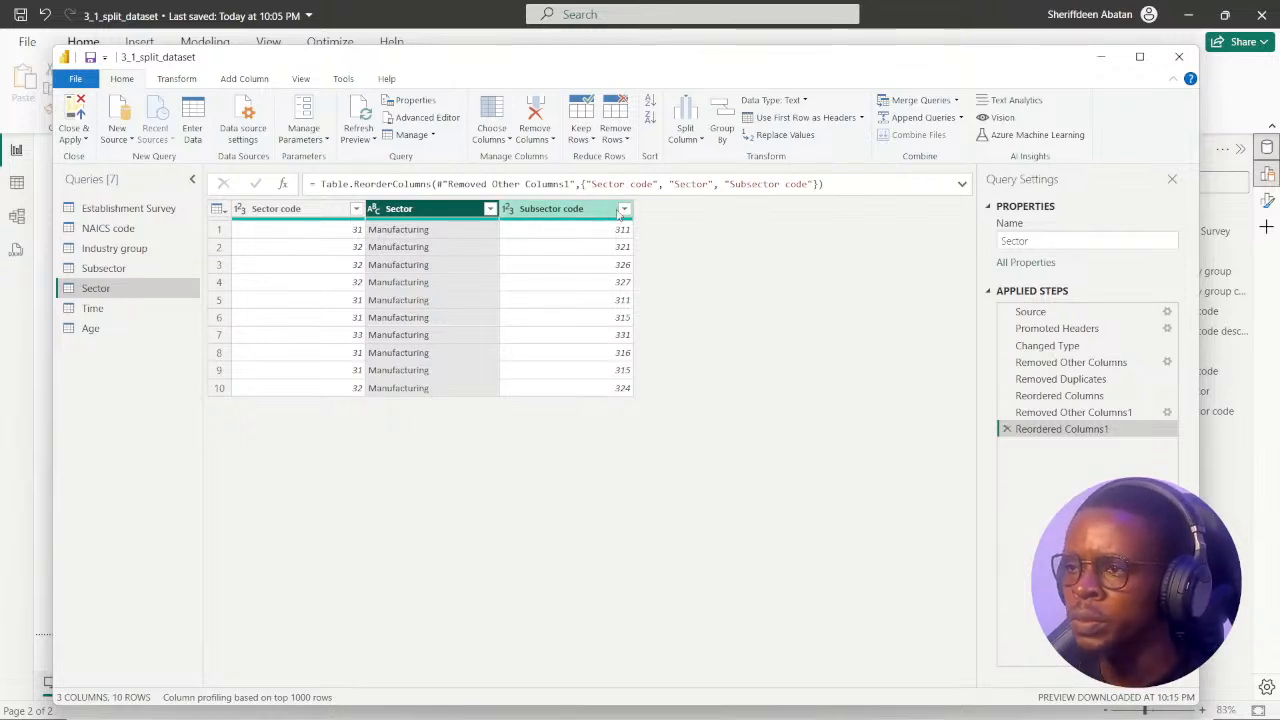
# Check the Subsector and Sector queries against DataCamp's instructions on the hierarchy levels, columns to keep and duplicate removal, and read instruction 3.
pyautogui.click(112, 269)
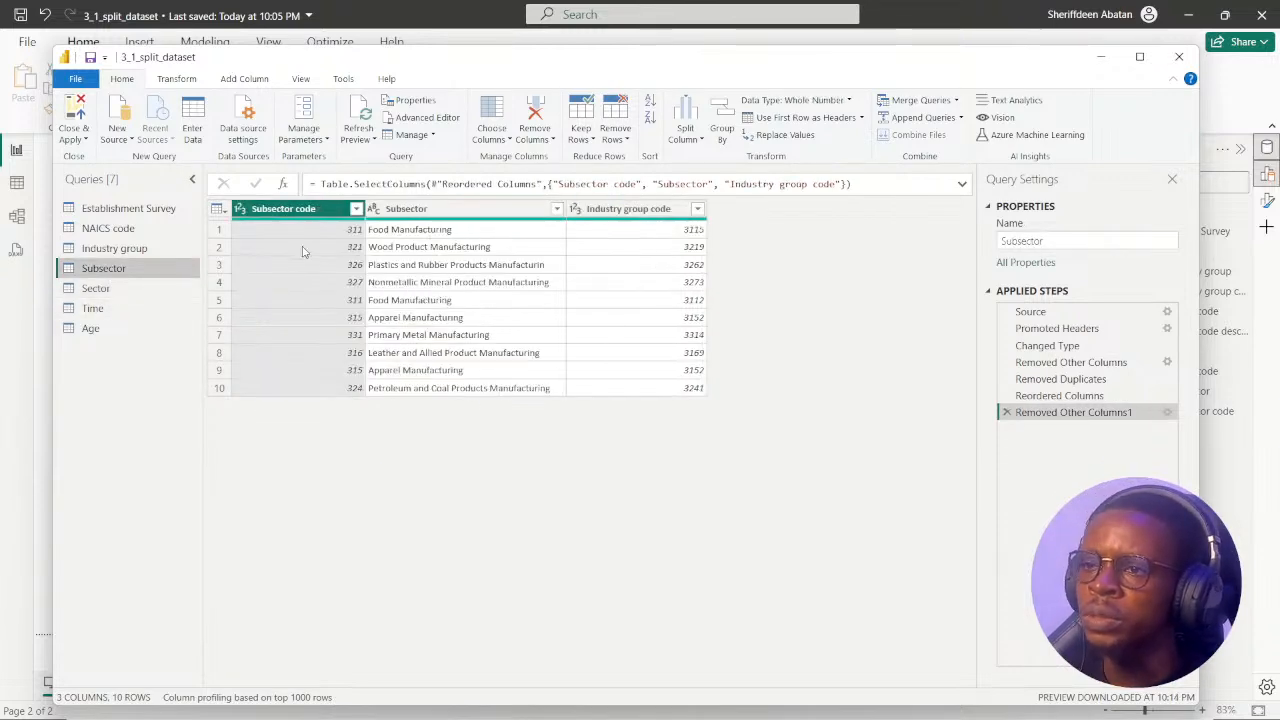
pyautogui.click(98, 288)
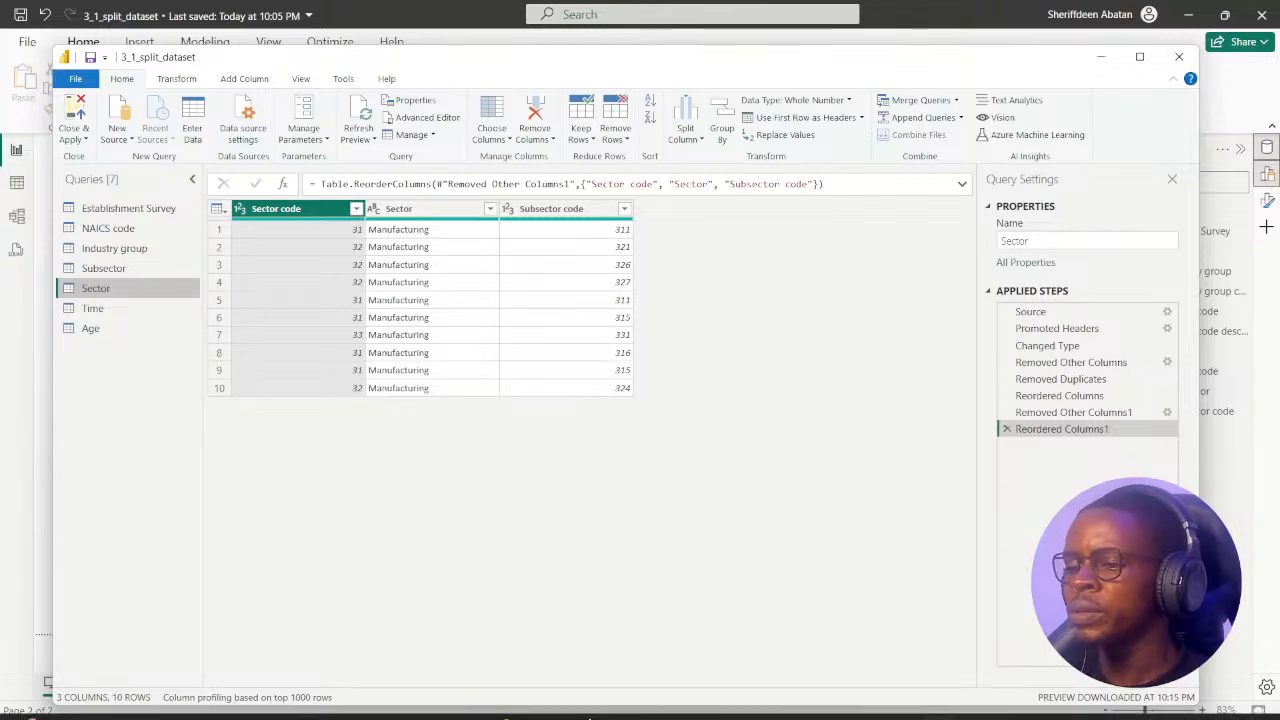
pyautogui.click(608, 702)
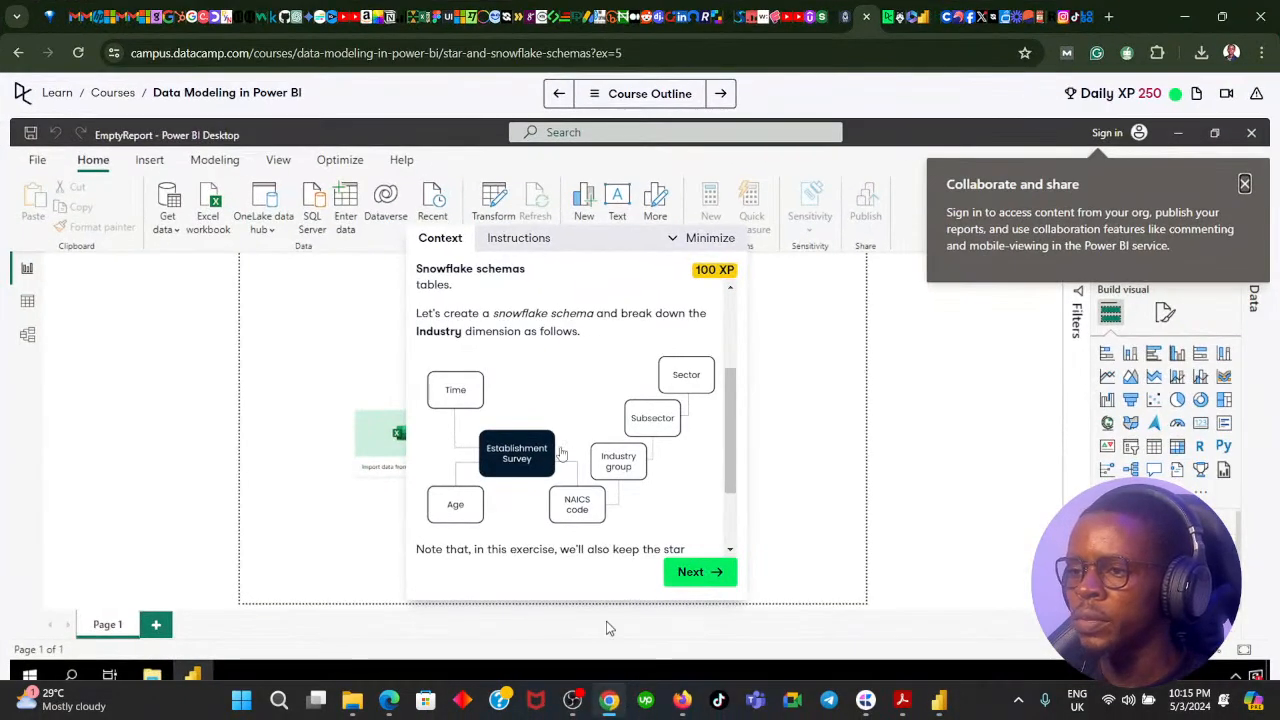
pyautogui.click(712, 575)
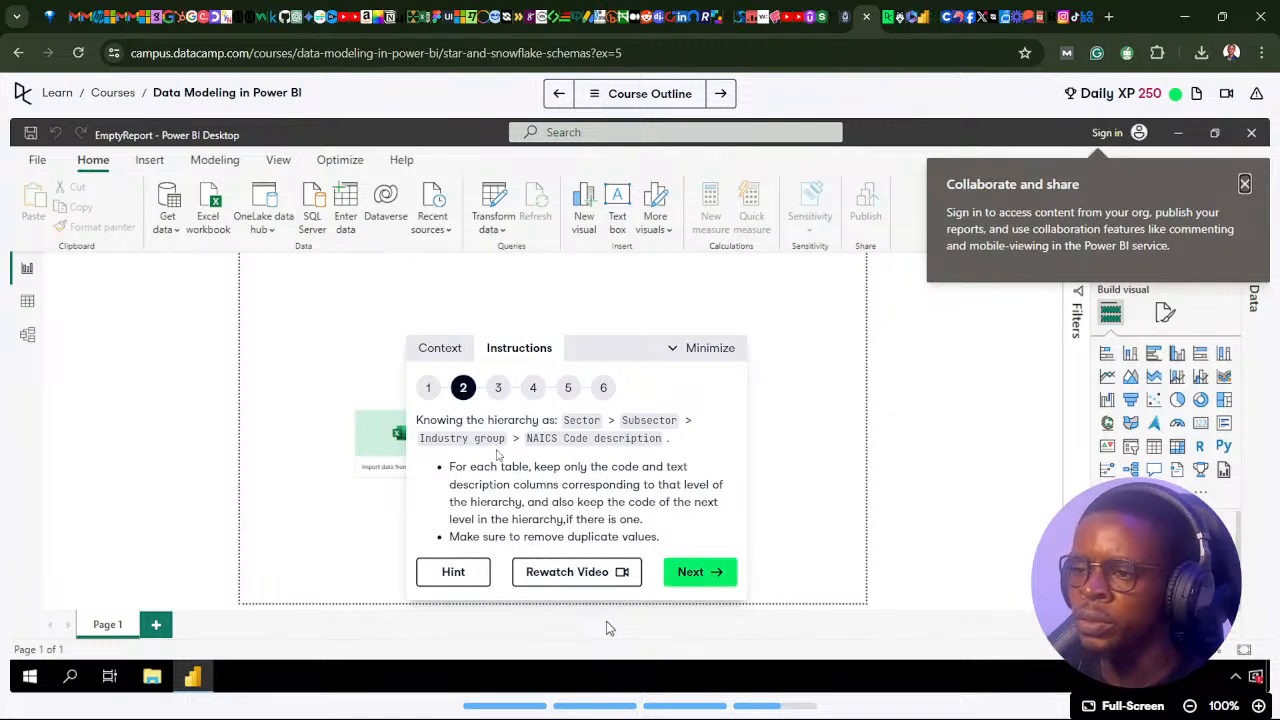
pyautogui.click(733, 573)
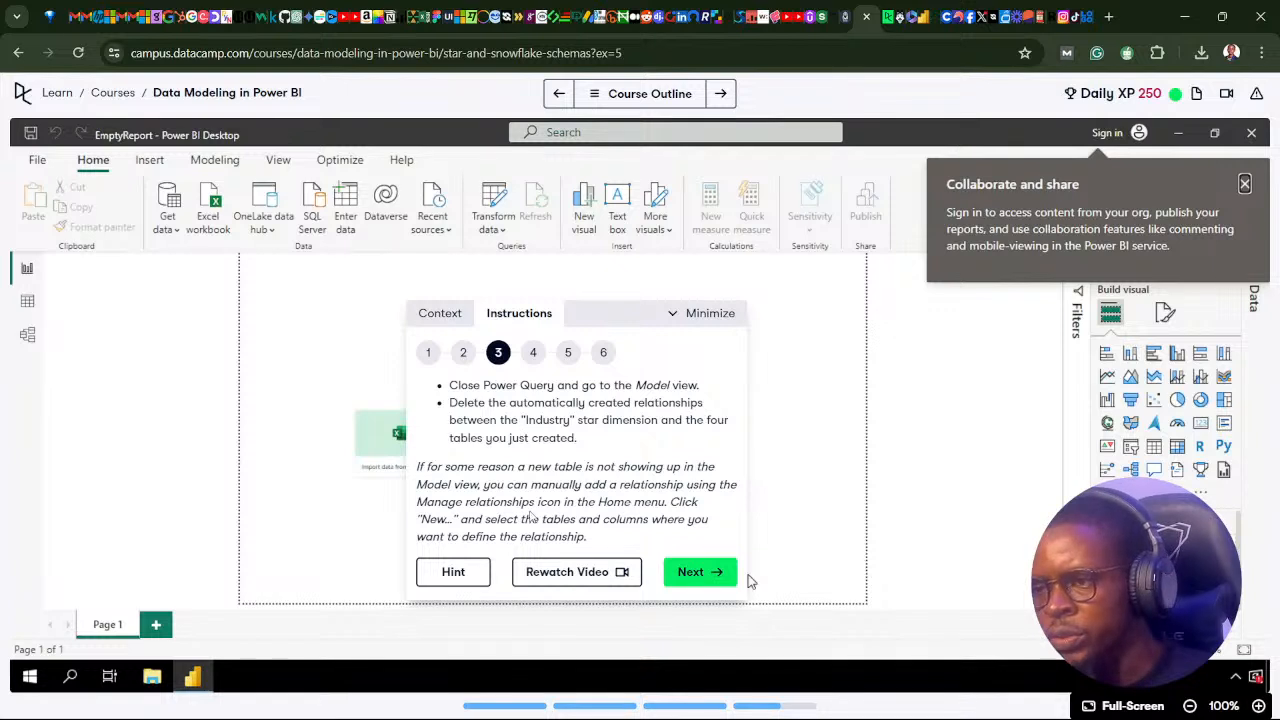
pyautogui.click(464, 354)
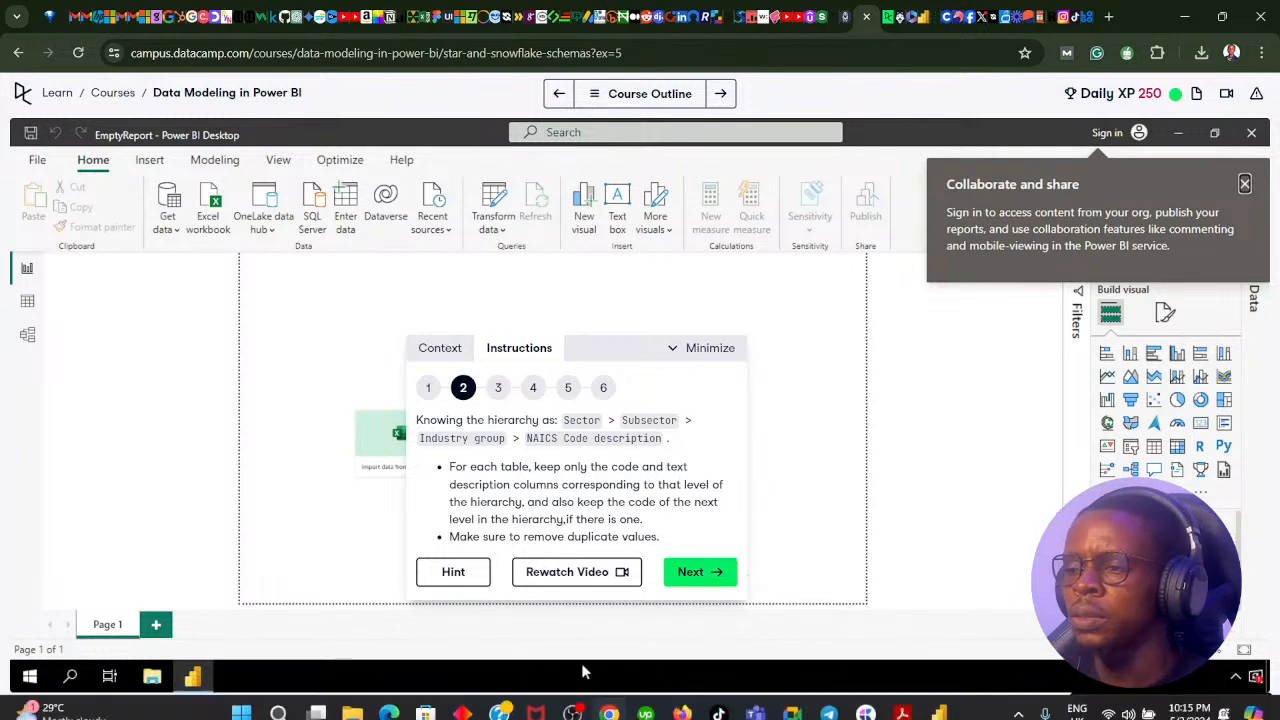
pyautogui.click(608, 703)
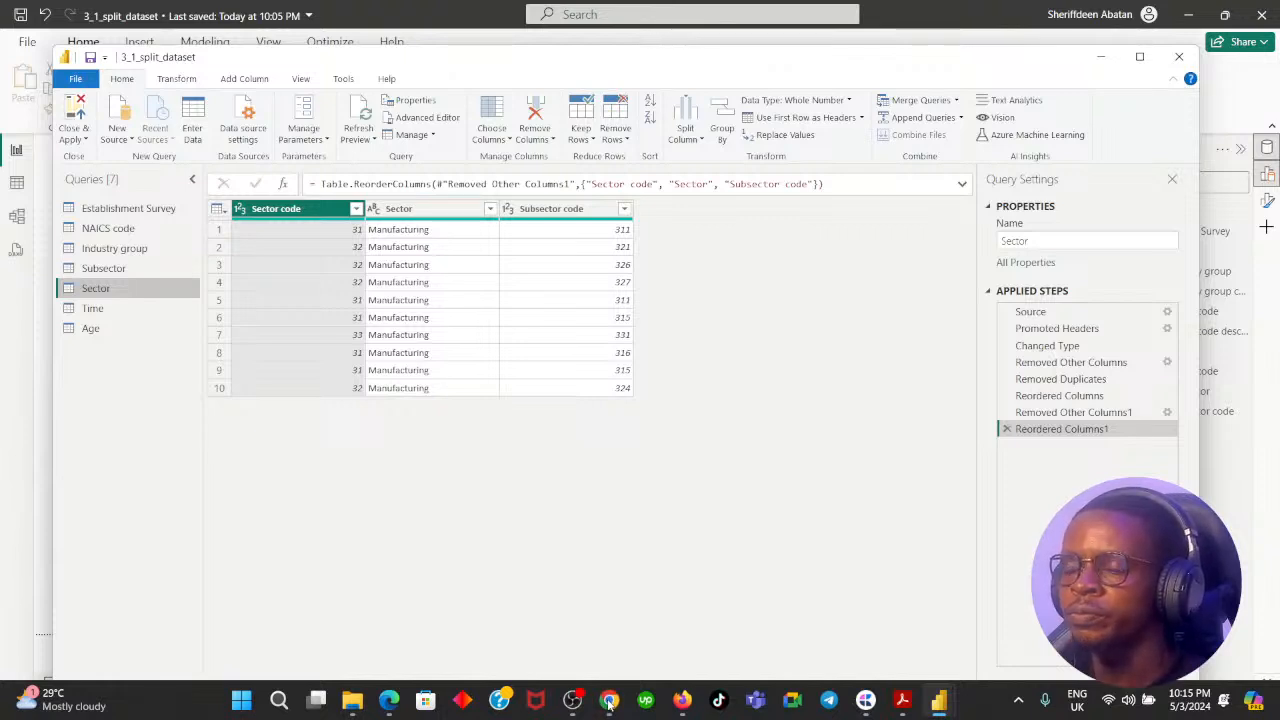
pyautogui.click(608, 703)
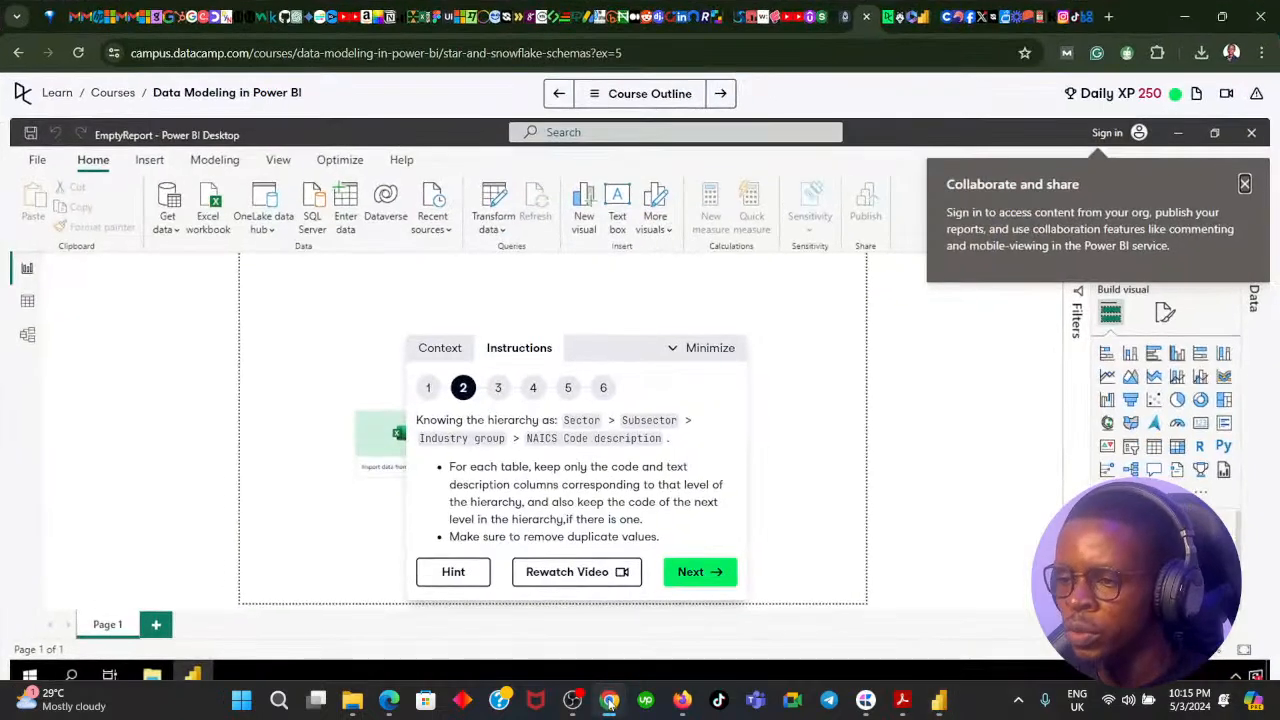
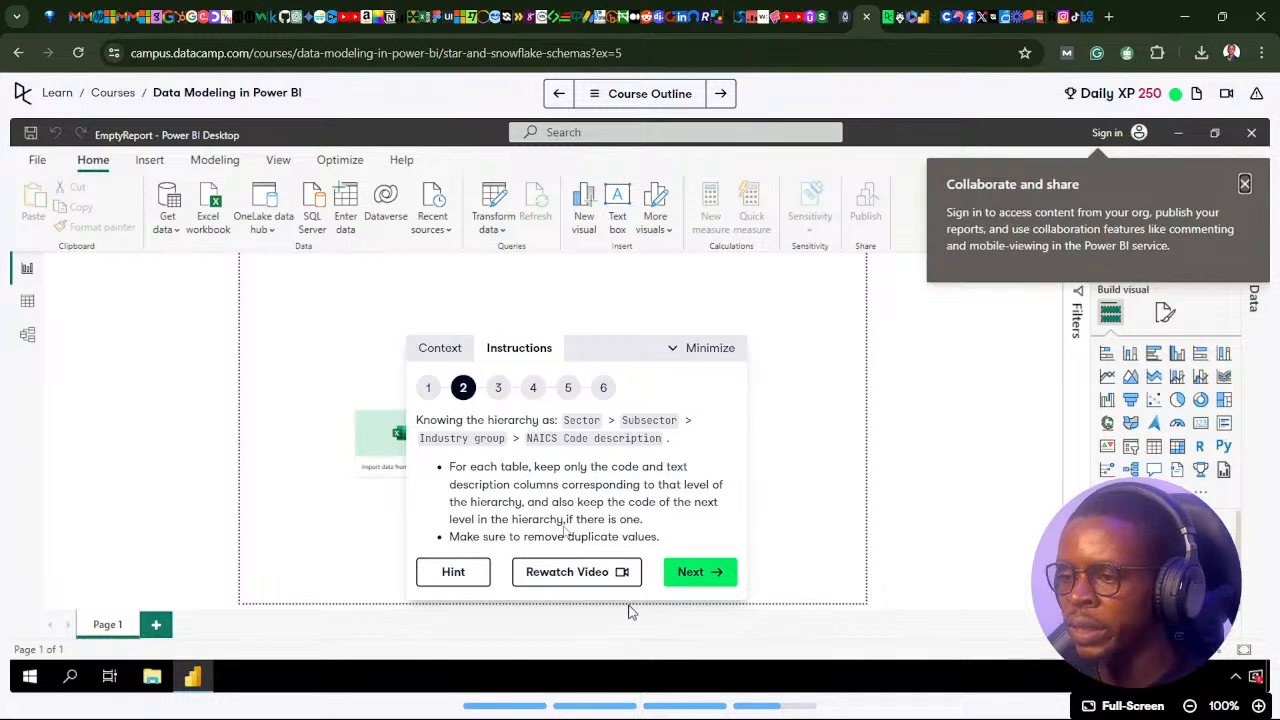
# Remove duplicate rows from the Sector query across the Sector code, Sector and Subsector code columns.
pyautogui.click(609, 710)
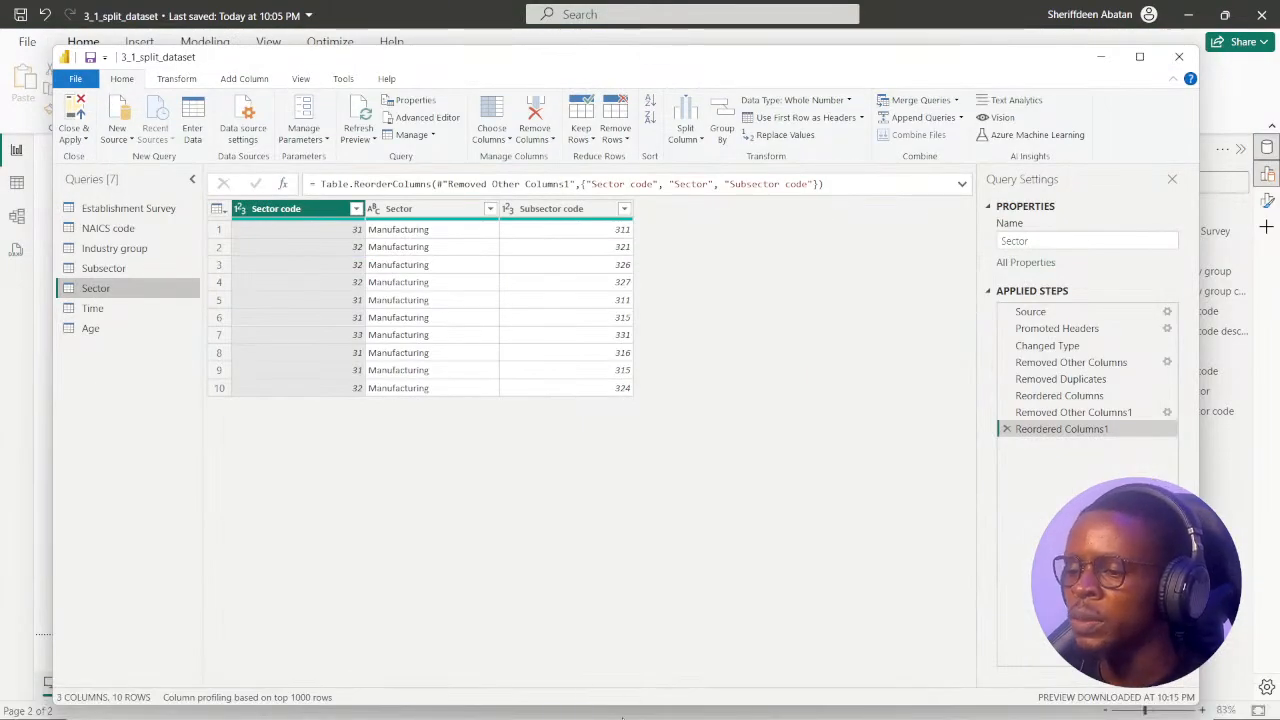
pyautogui.click(615, 606)
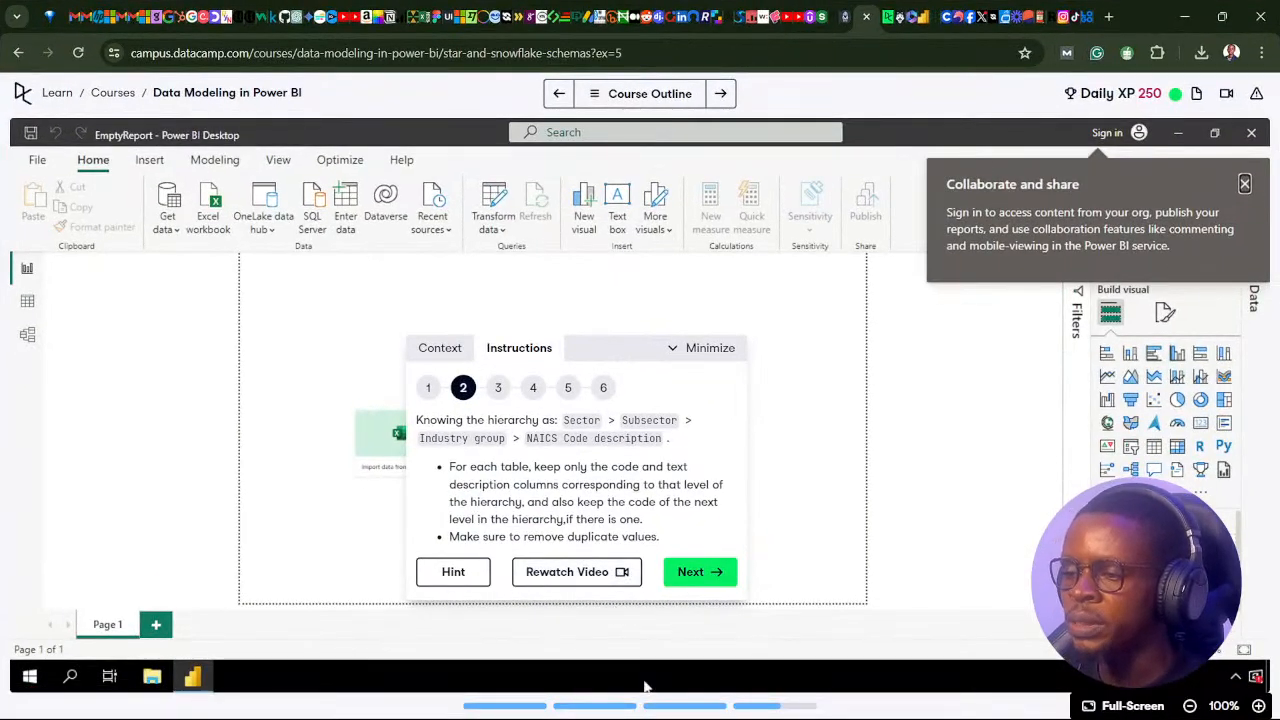
pyautogui.click(612, 708)
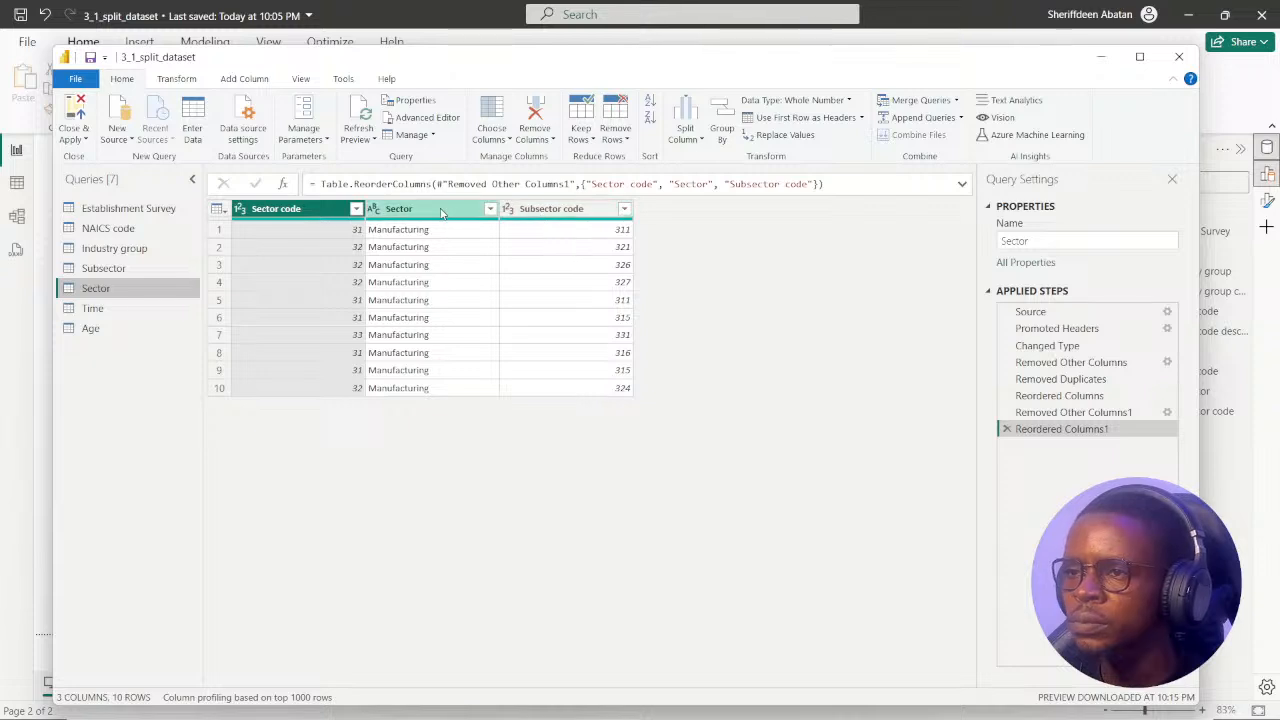
pyautogui.keyDown('ctrl'); pyautogui.click(444, 212); pyautogui.keyUp('ctrl')
pyautogui.keyDown('ctrl'); pyautogui.click(530, 211); pyautogui.keyUp('ctrl')
pyautogui.rightClick(328, 211)
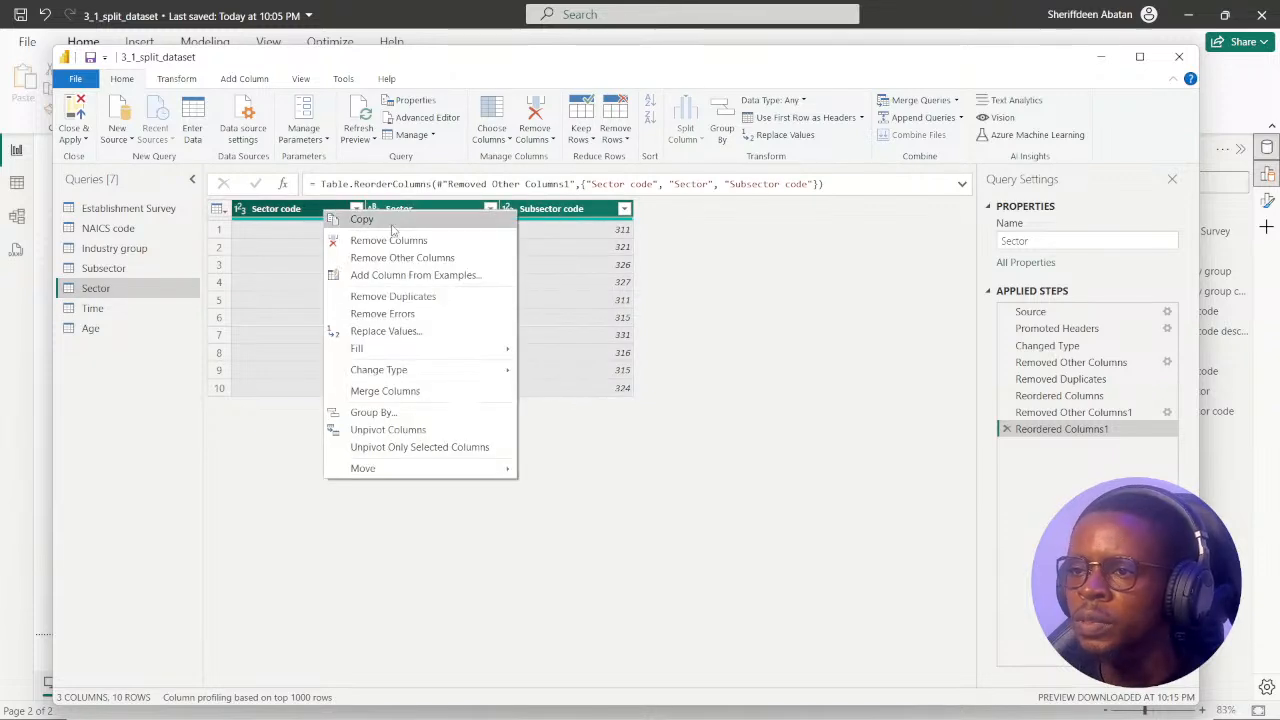
pyautogui.click(418, 297)
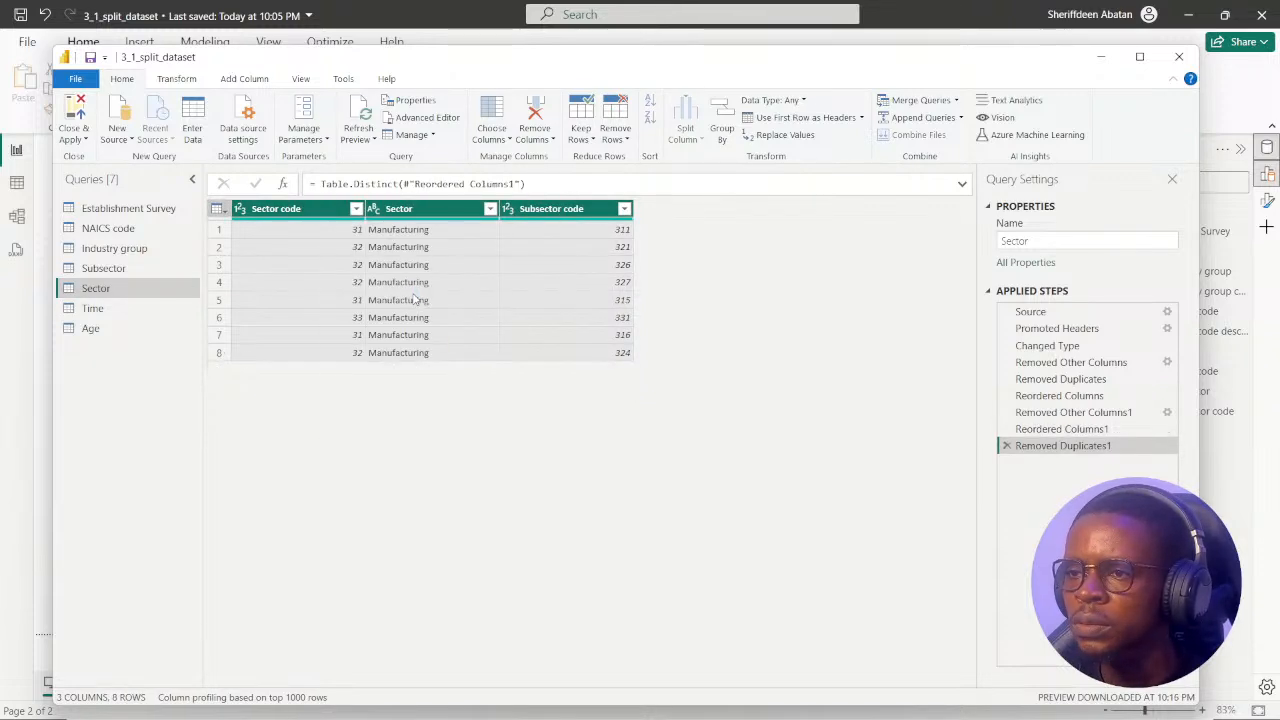
pyautogui.click(1007, 446)
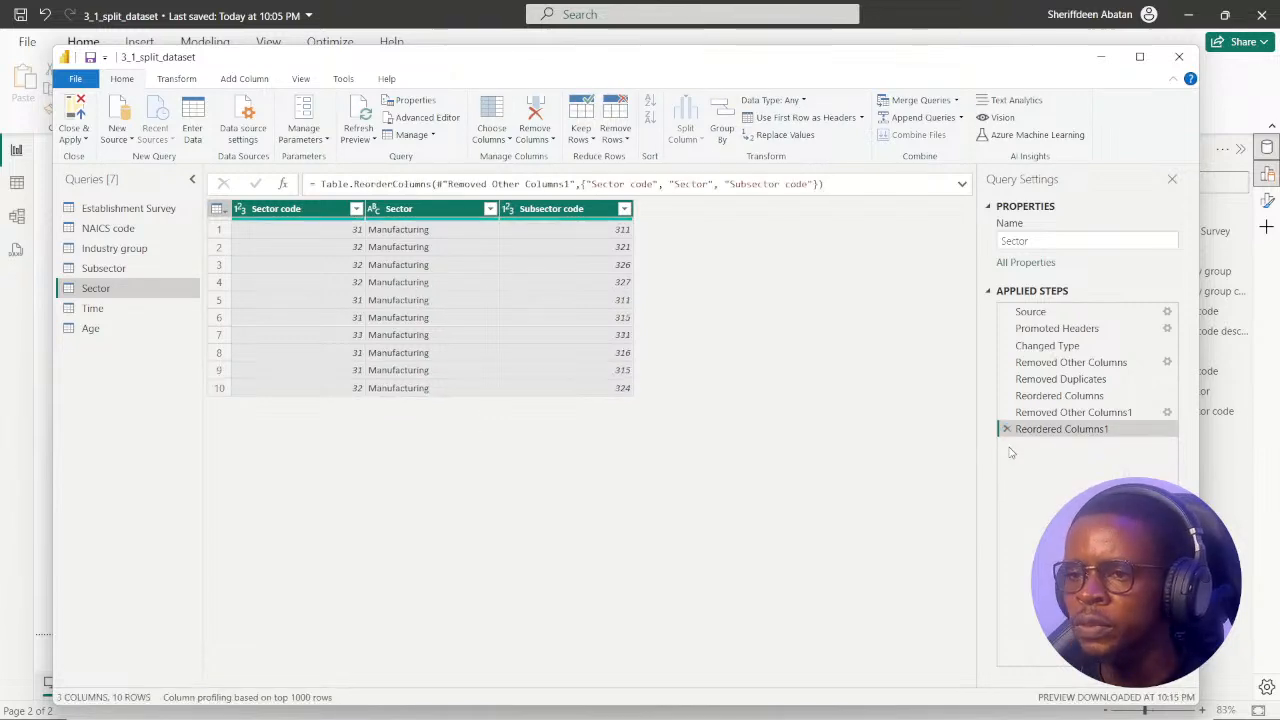
pyautogui.rightClick(326, 210)
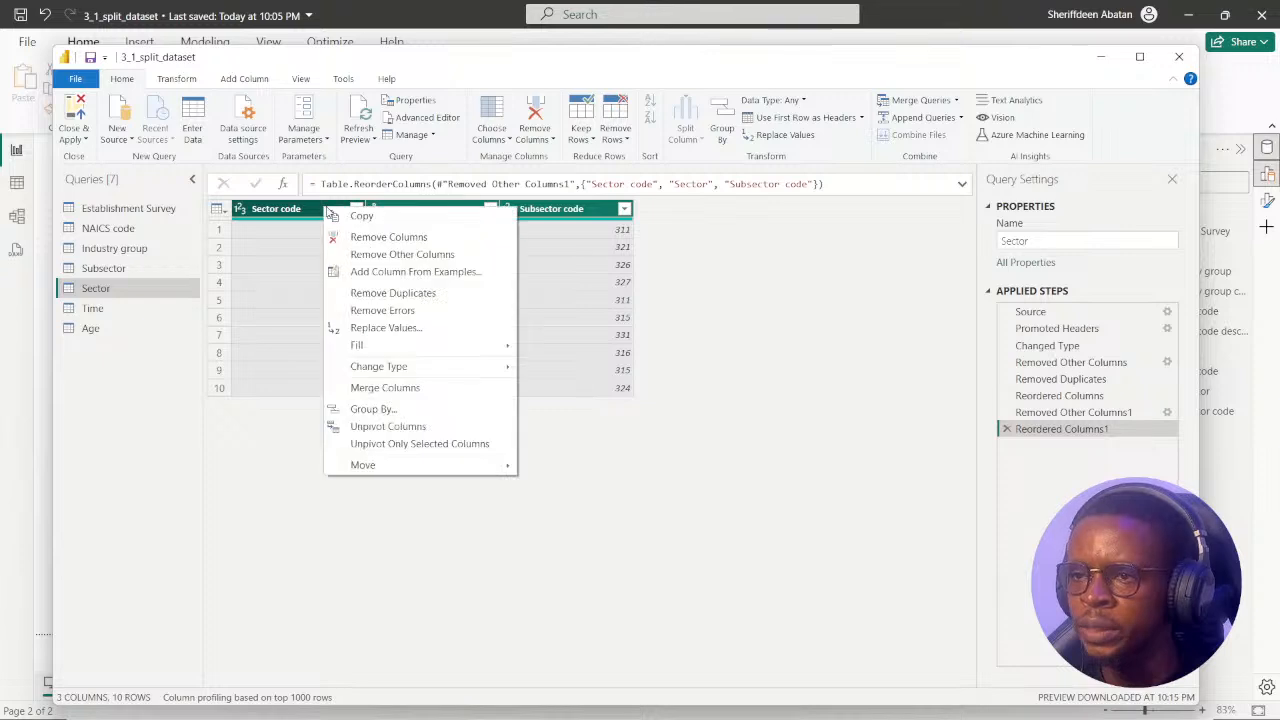
pyautogui.click(435, 297)
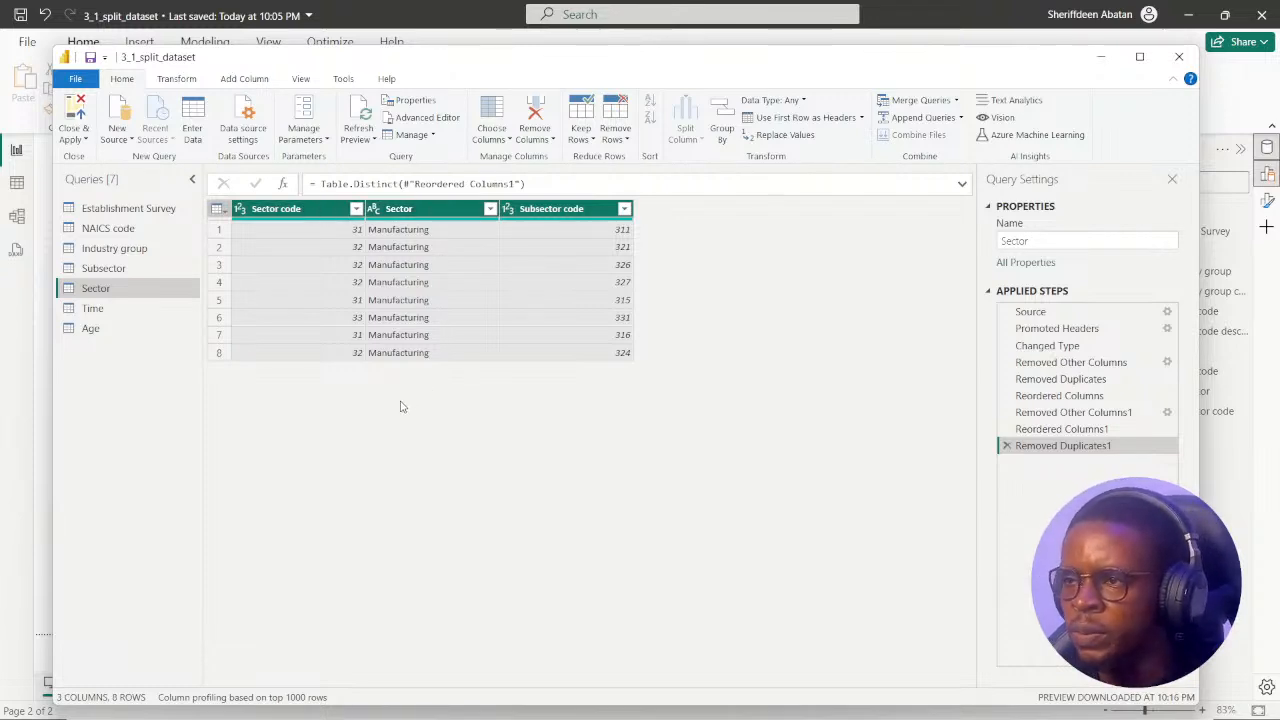
# Remove duplicate rows from the Subsector query across the Subsector code, Subsector and Industry group code columns.
pyautogui.click(114, 270)
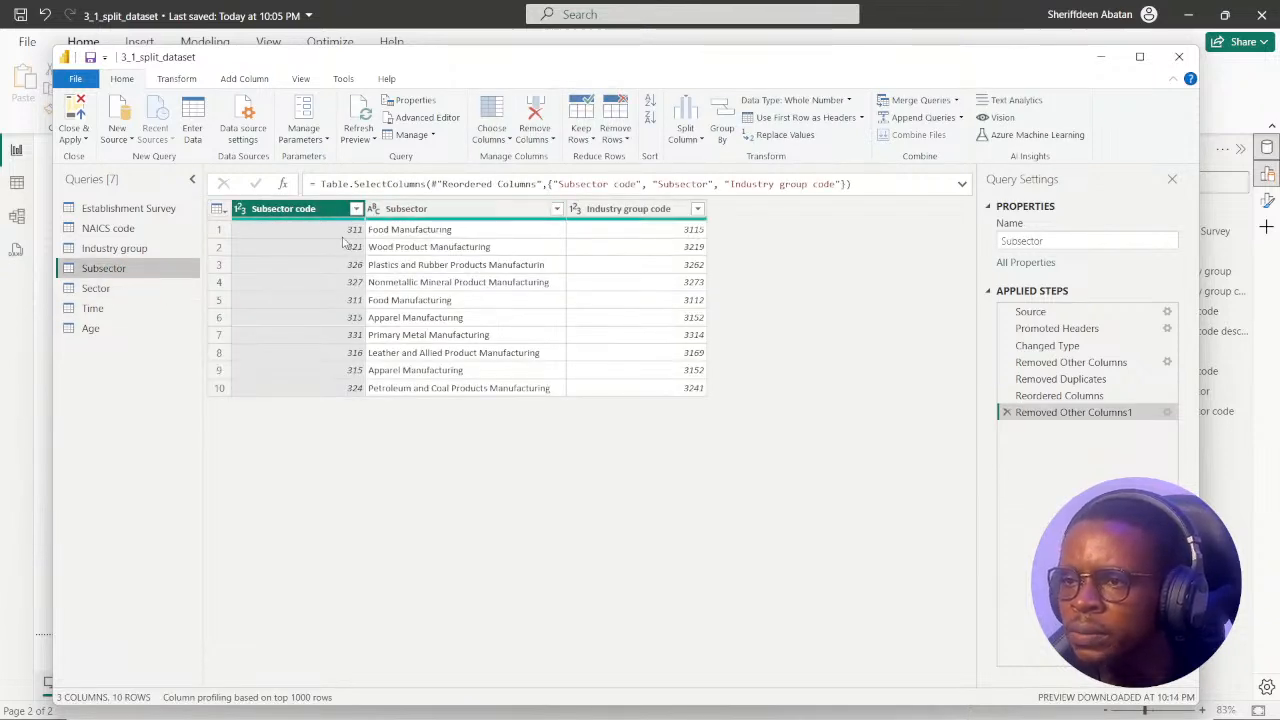
pyautogui.keyDown('ctrl'); pyautogui.click(468, 211); pyautogui.keyUp('ctrl')
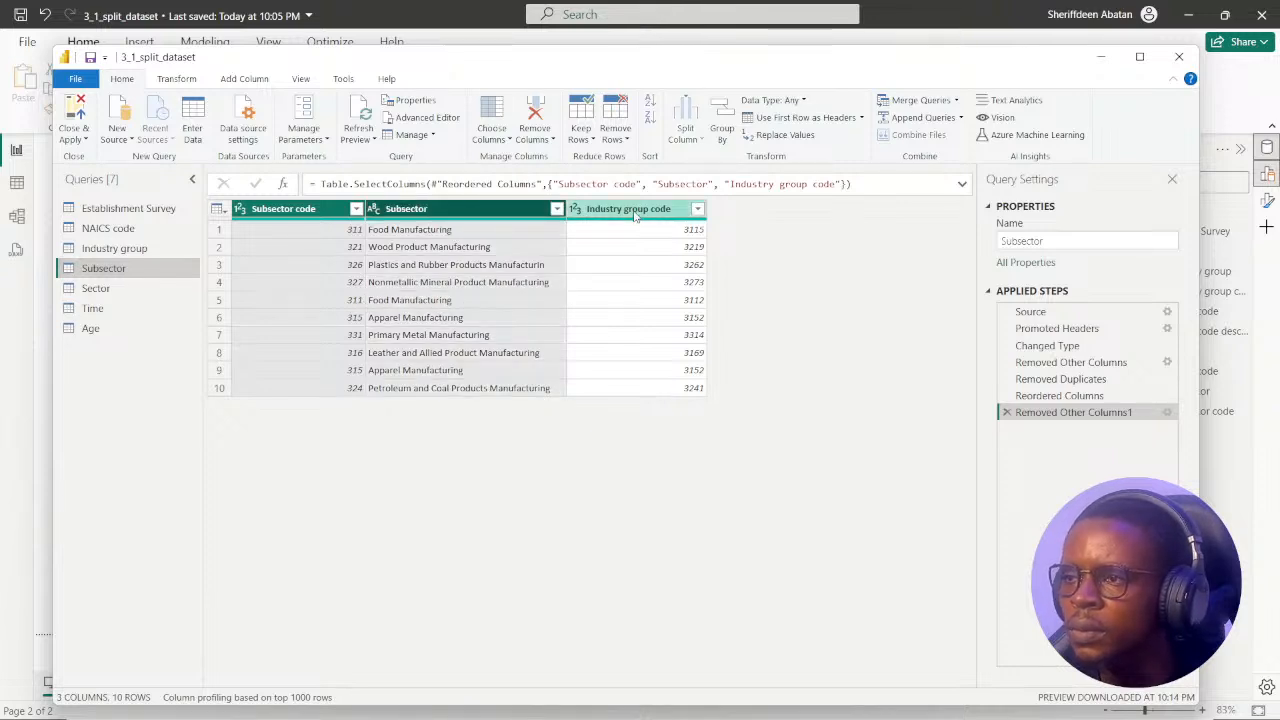
pyautogui.keyDown('ctrl'); pyautogui.click(638, 213); pyautogui.keyUp('ctrl')
pyautogui.rightClick(331, 212)
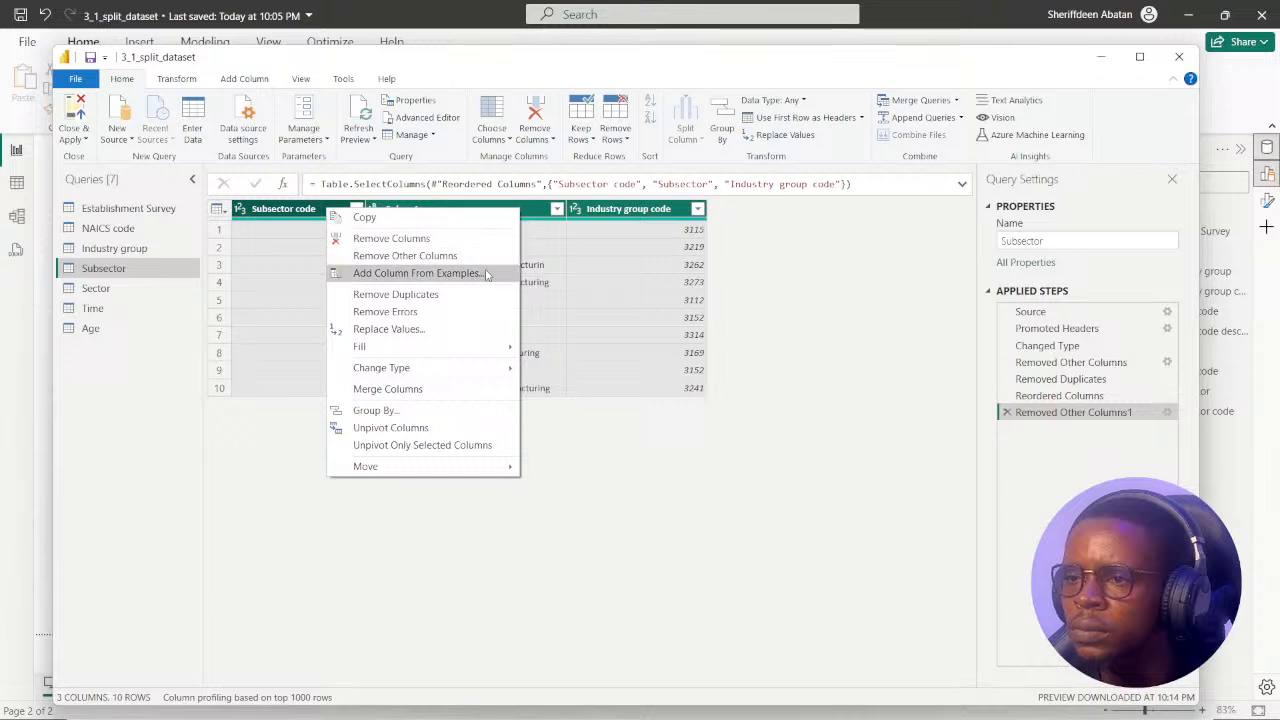
pyautogui.click(420, 300)
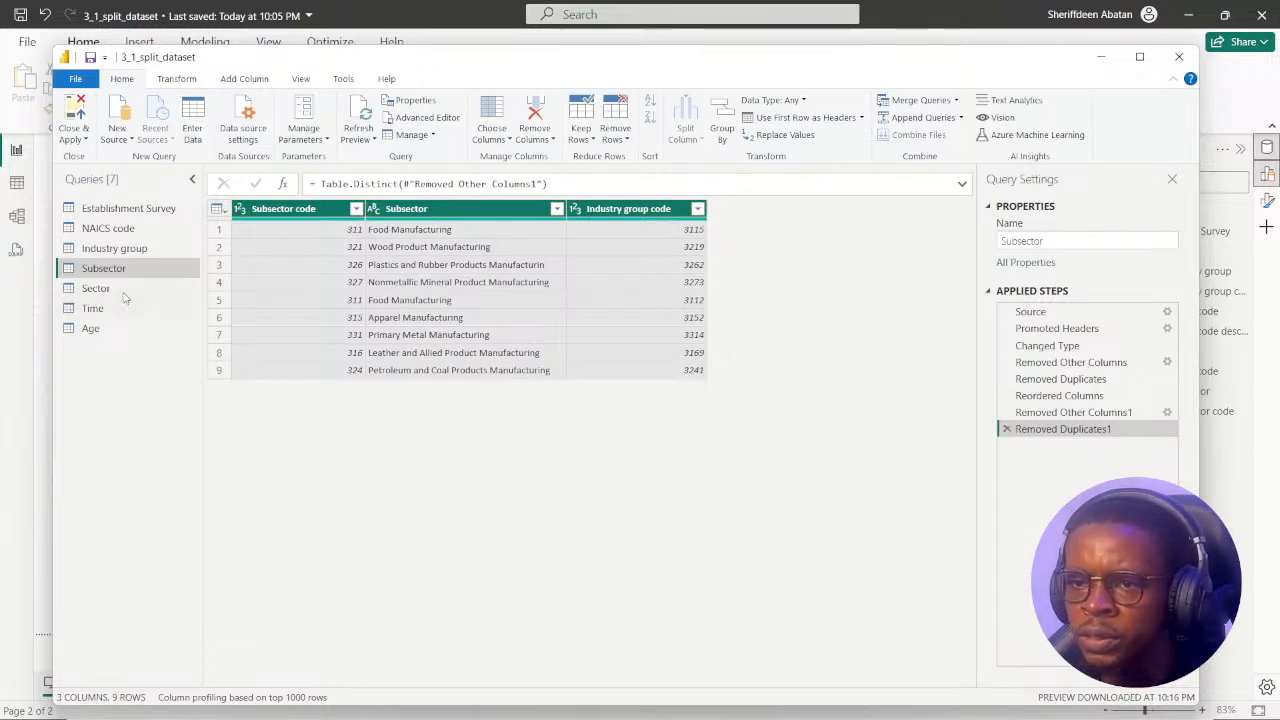
# Try removing duplicates across all three columns of the Industry group query, and delete that applied step.
pyautogui.click(114, 248)
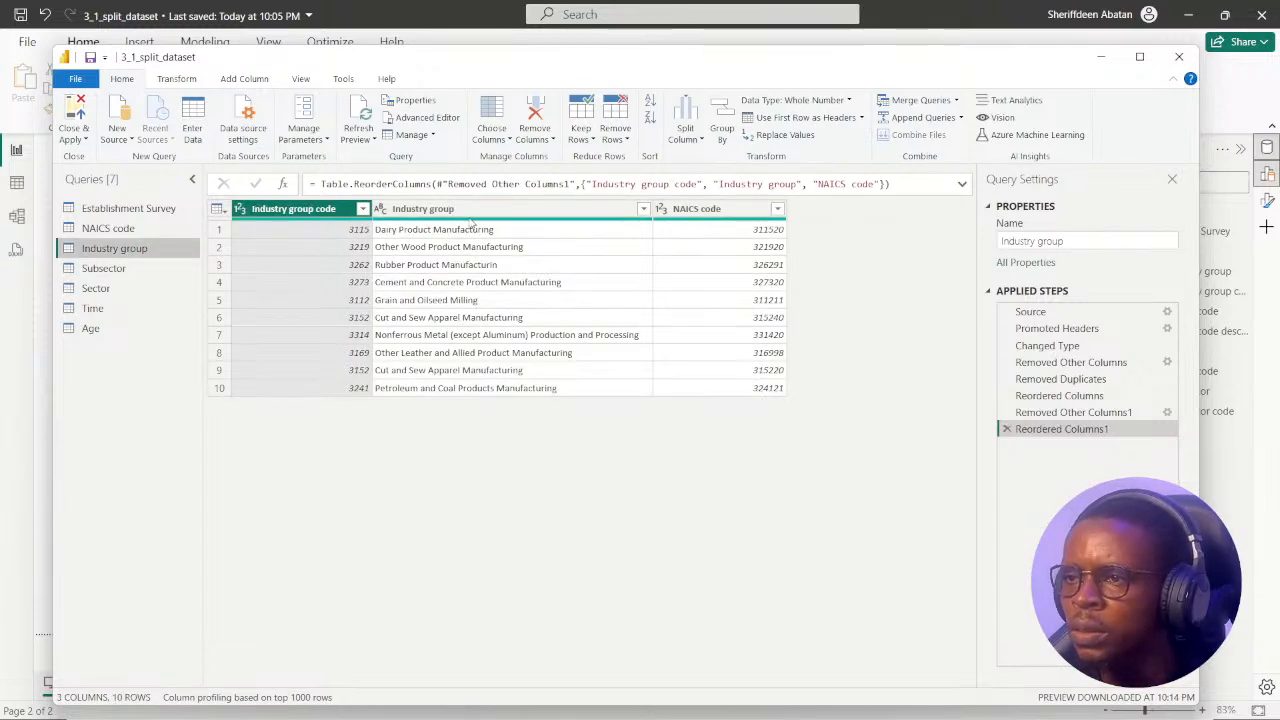
pyautogui.keyDown('ctrl'); pyautogui.click(470, 210); pyautogui.keyUp('ctrl')
pyautogui.keyDown('ctrl'); pyautogui.click(703, 210); pyautogui.keyUp('ctrl')
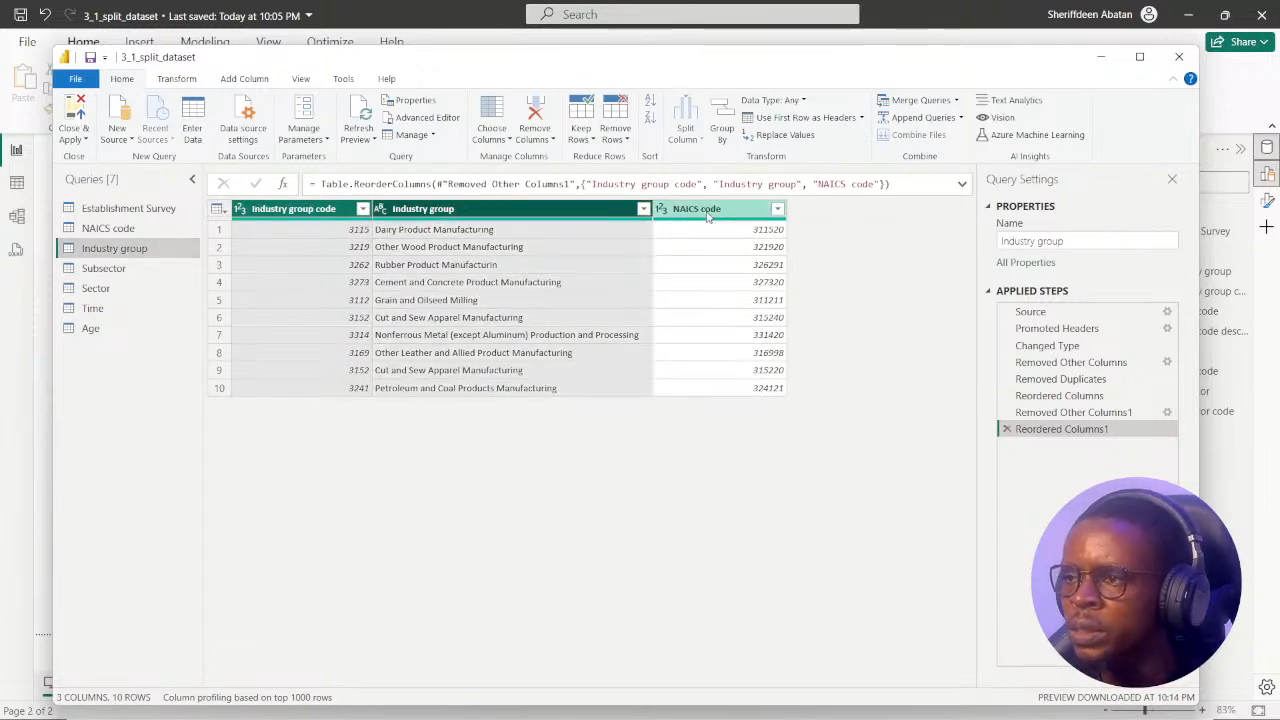
pyautogui.rightClick(325, 213)
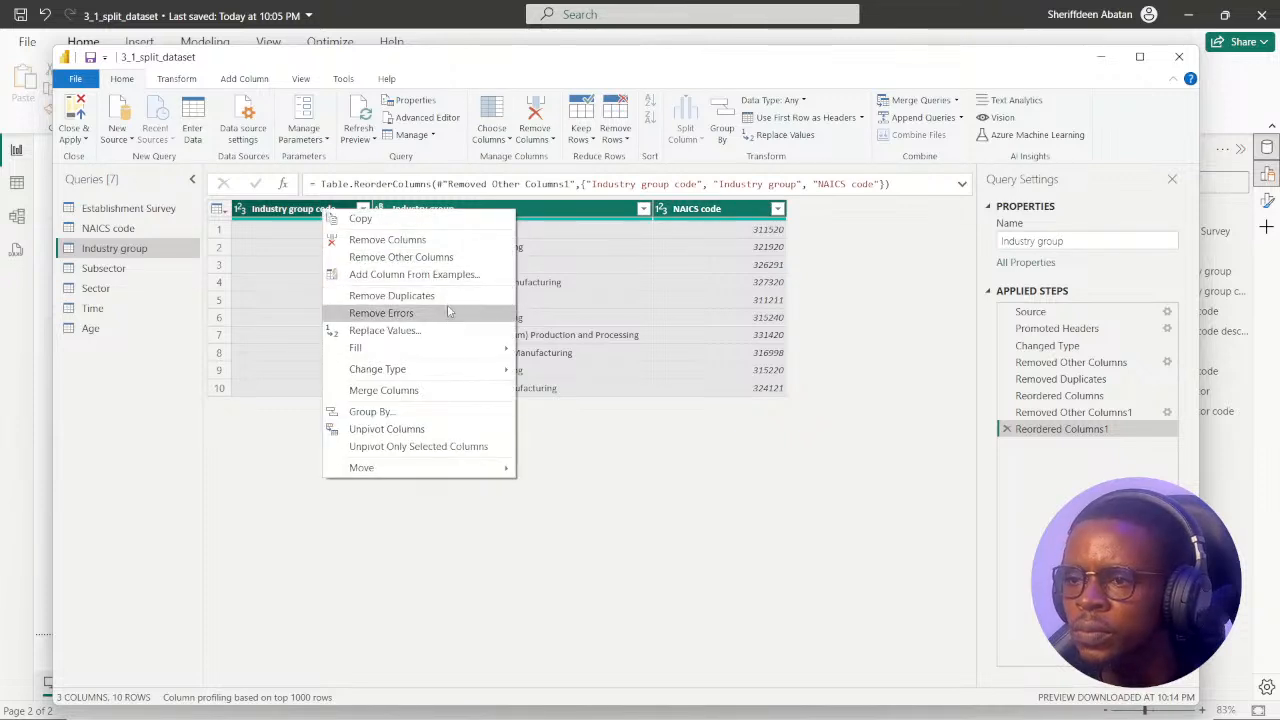
pyautogui.click(392, 296)
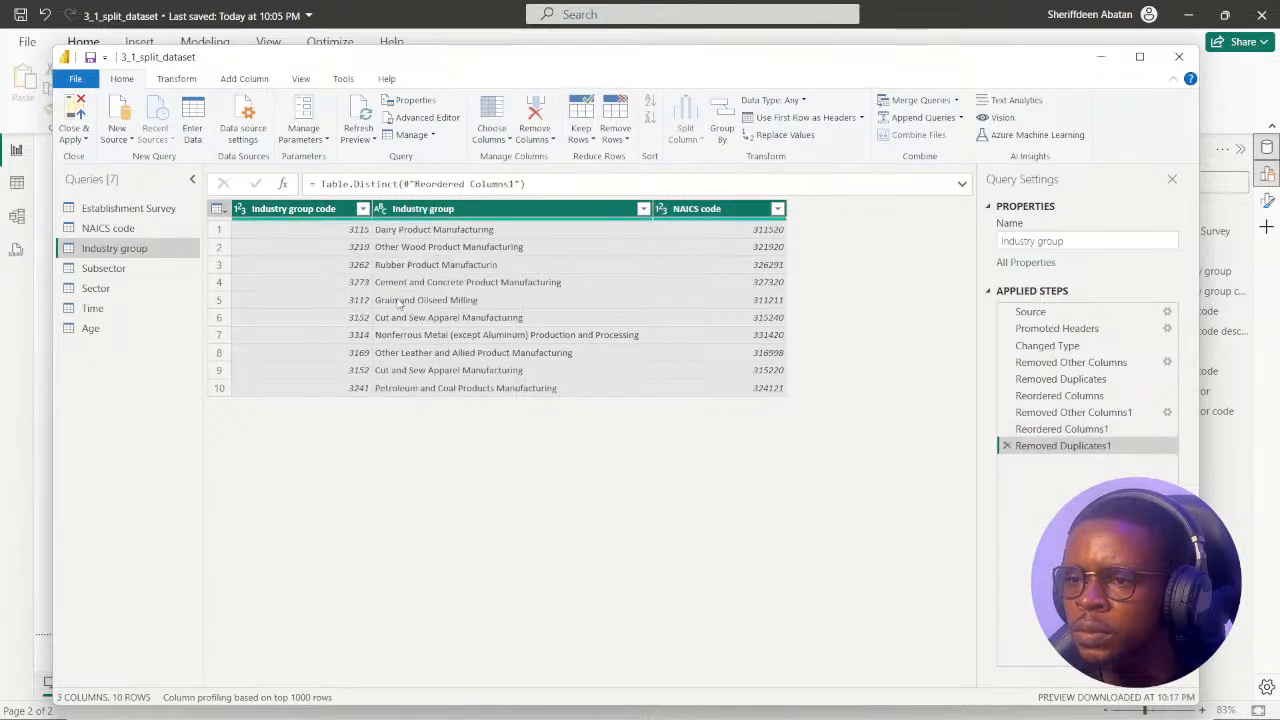
pyautogui.click(1007, 446)
# Try removing duplicates across both NAICS code query columns, and delete the added duplicate-removal step.
pyautogui.click(110, 229)
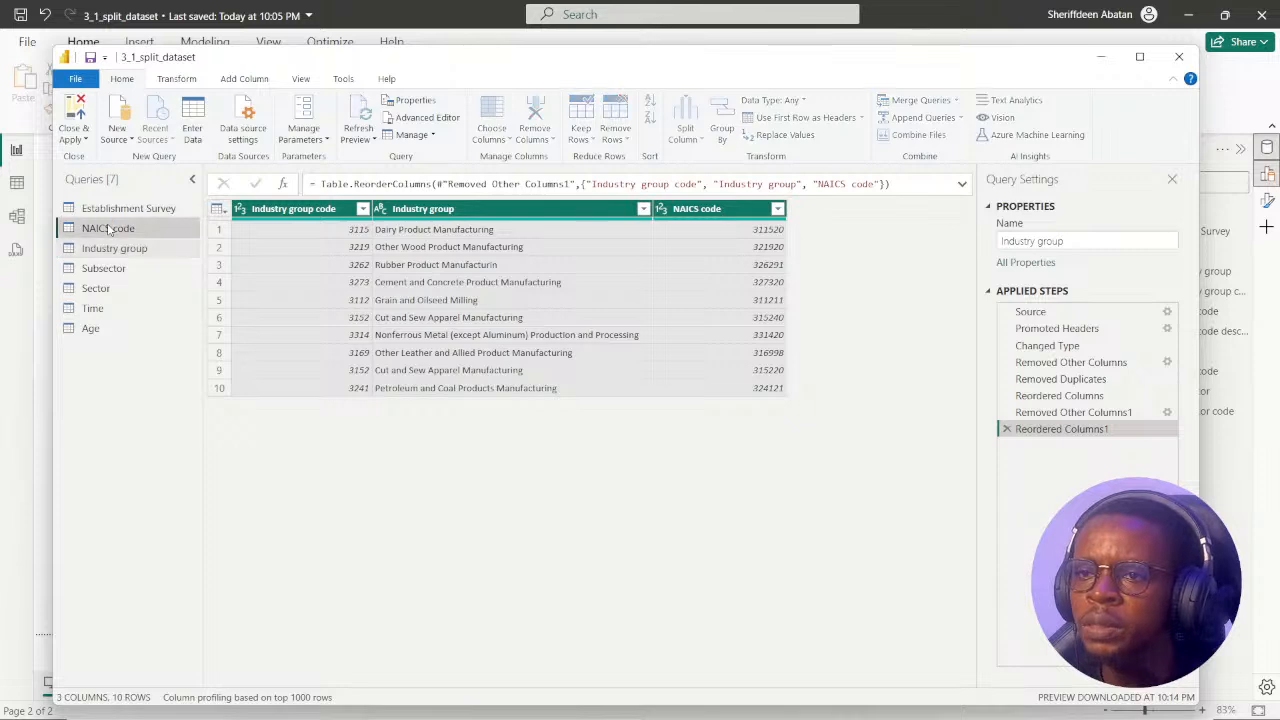
pyautogui.keyDown('ctrl'); pyautogui.click(440, 209); pyautogui.keyUp('ctrl')
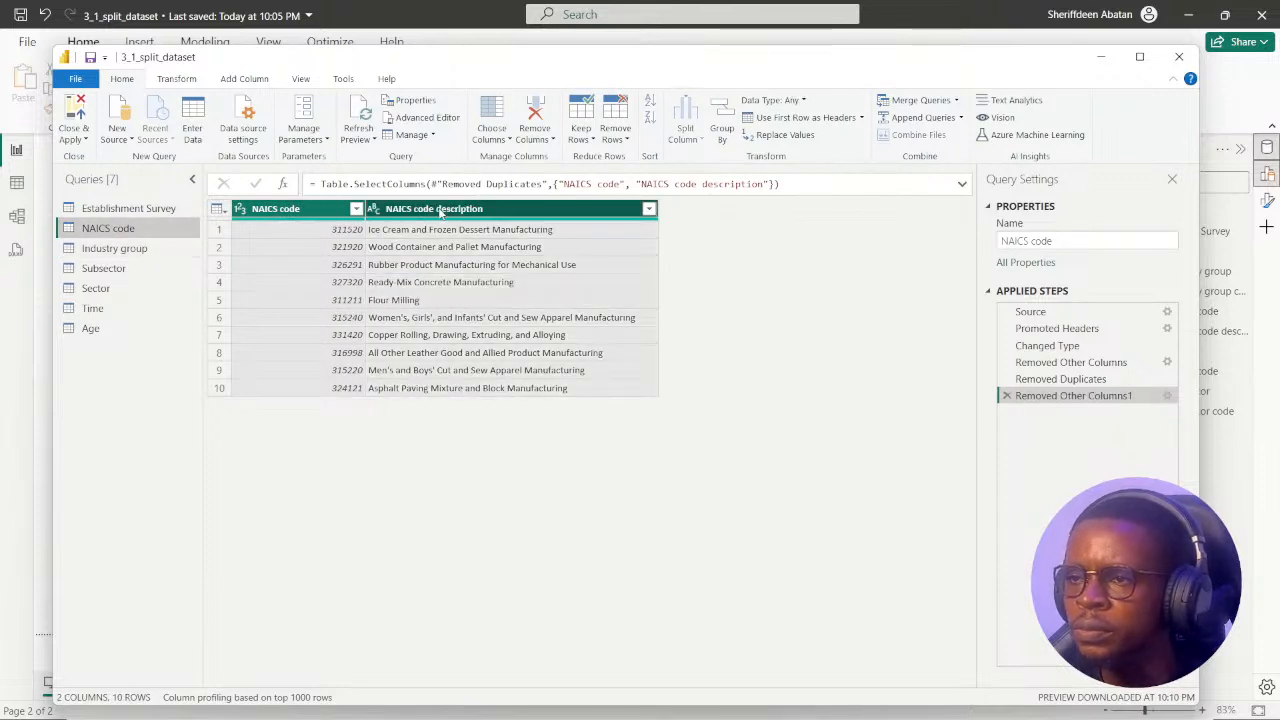
pyautogui.rightClick(319, 209)
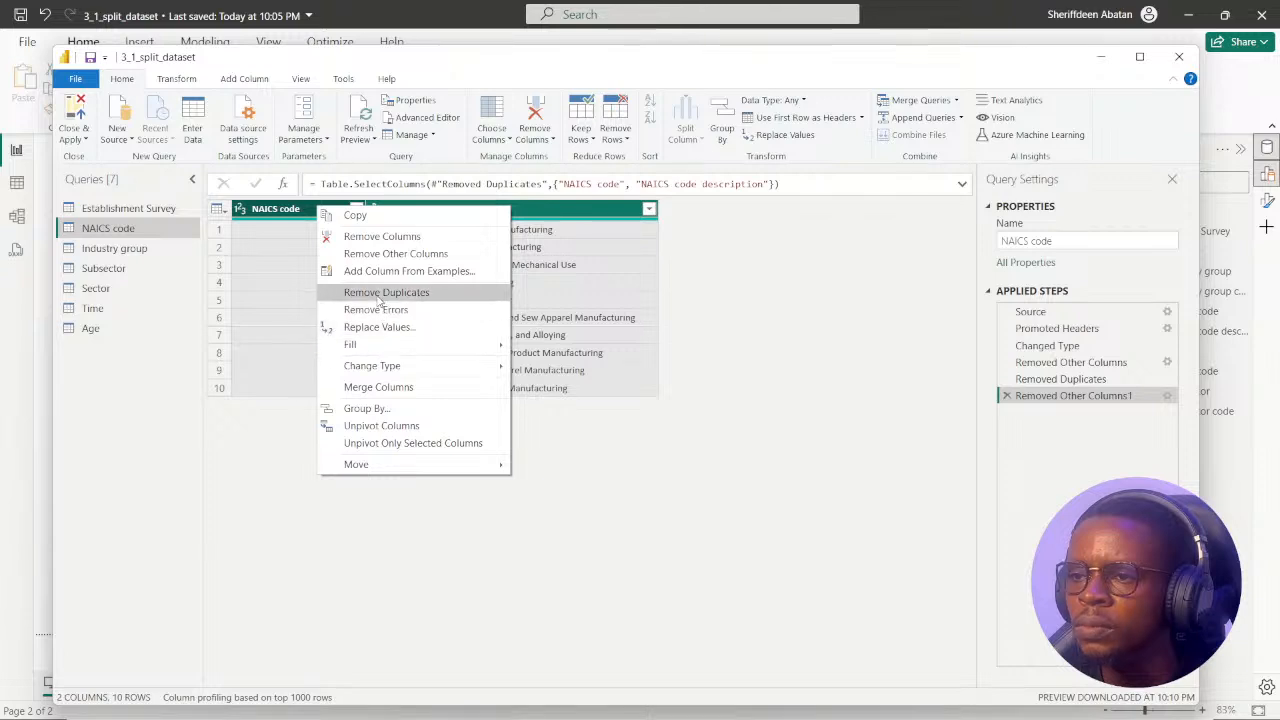
pyautogui.click(384, 292)
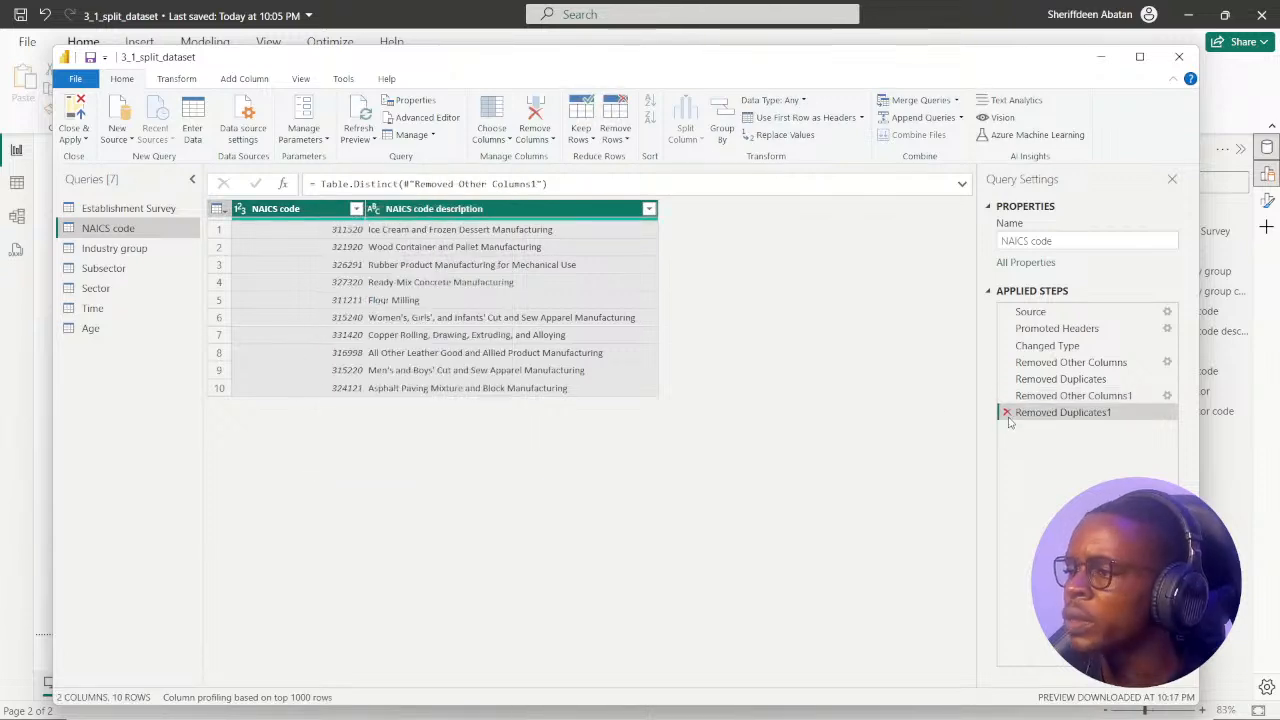
pyautogui.click(1007, 413)
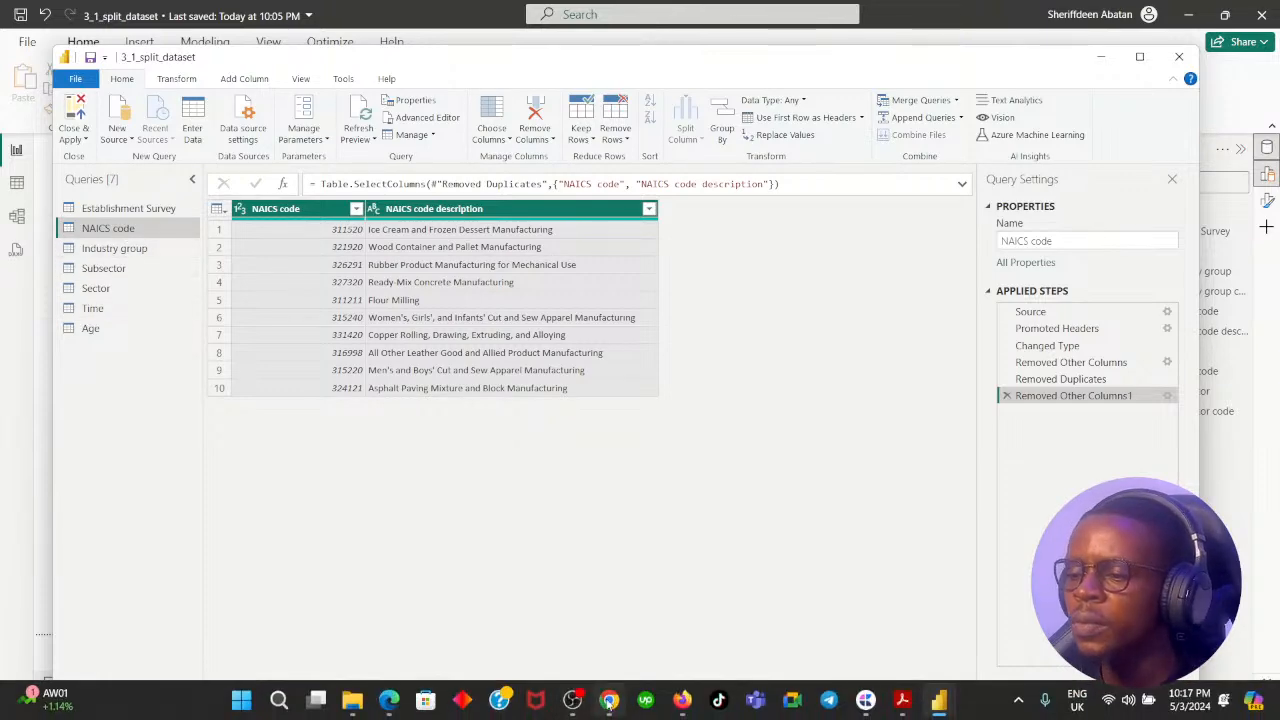
# Advance the DataCamp exercise in the browser to instruction 3, and close Power Query in Power BI with all query changes applied.
pyautogui.click(609, 700)
pyautogui.click(695, 577)
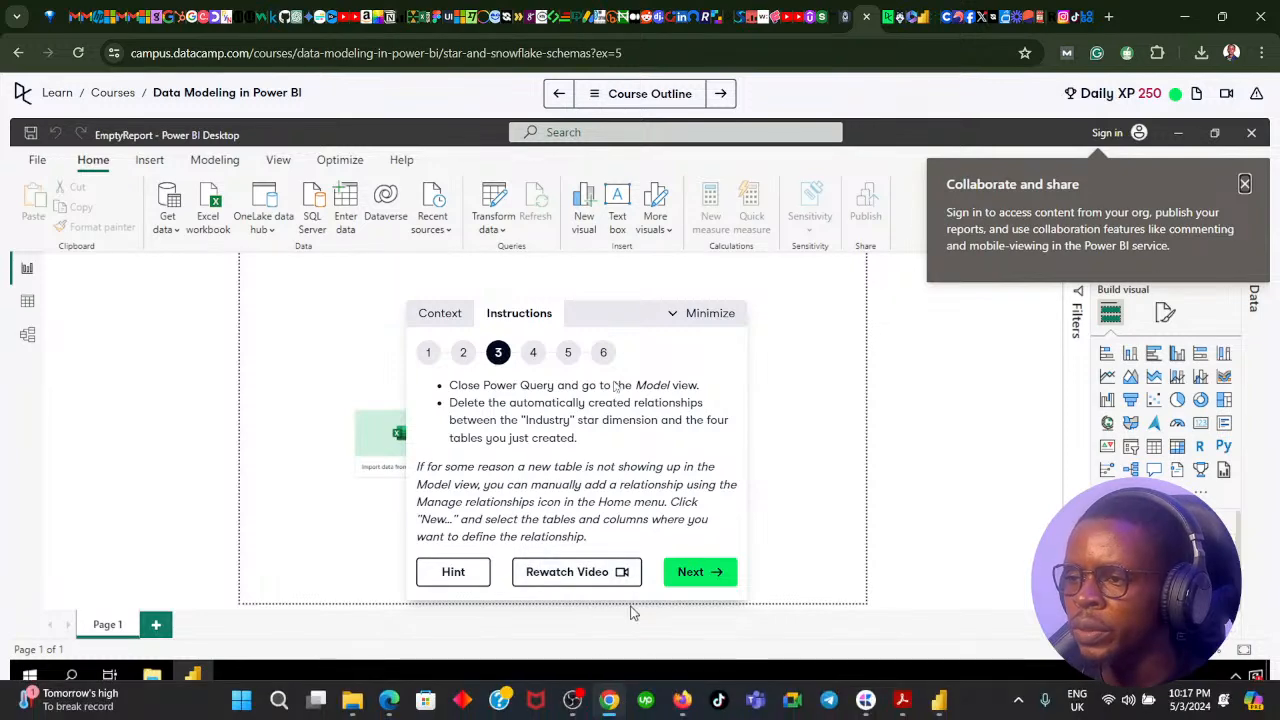
pyautogui.click(609, 700)
pyautogui.click(85, 140)
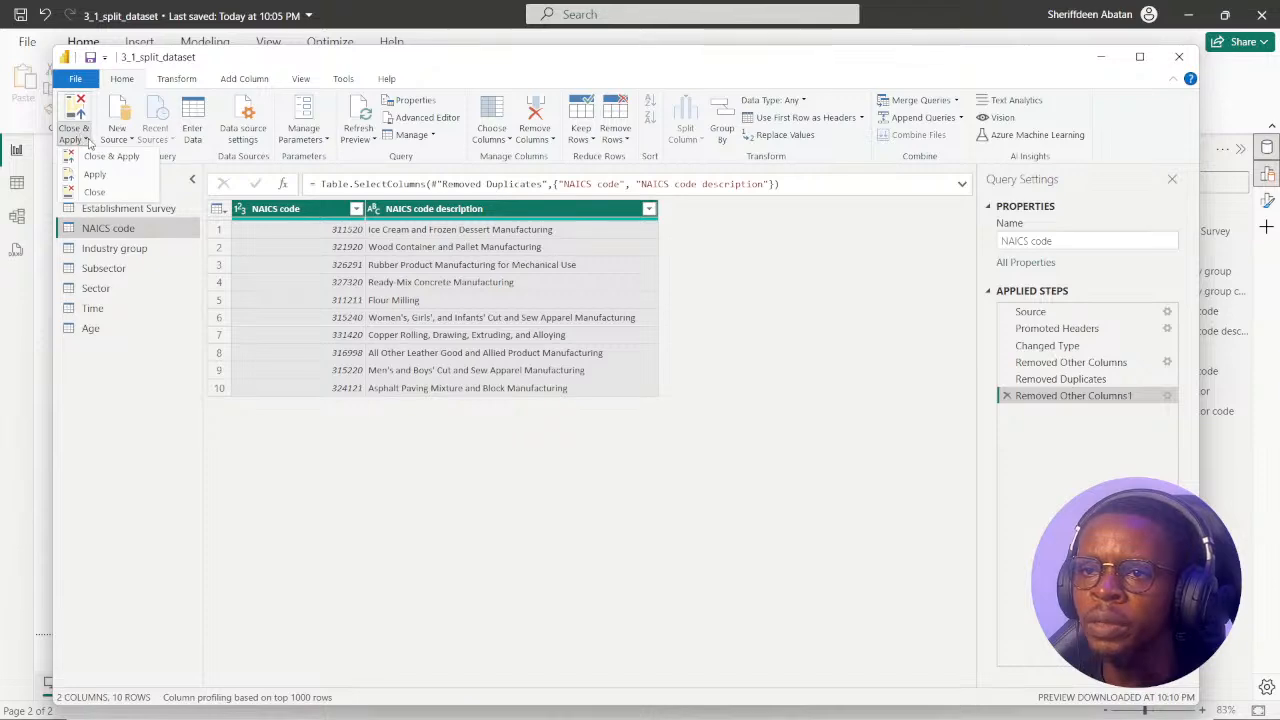
pyautogui.click(130, 165)
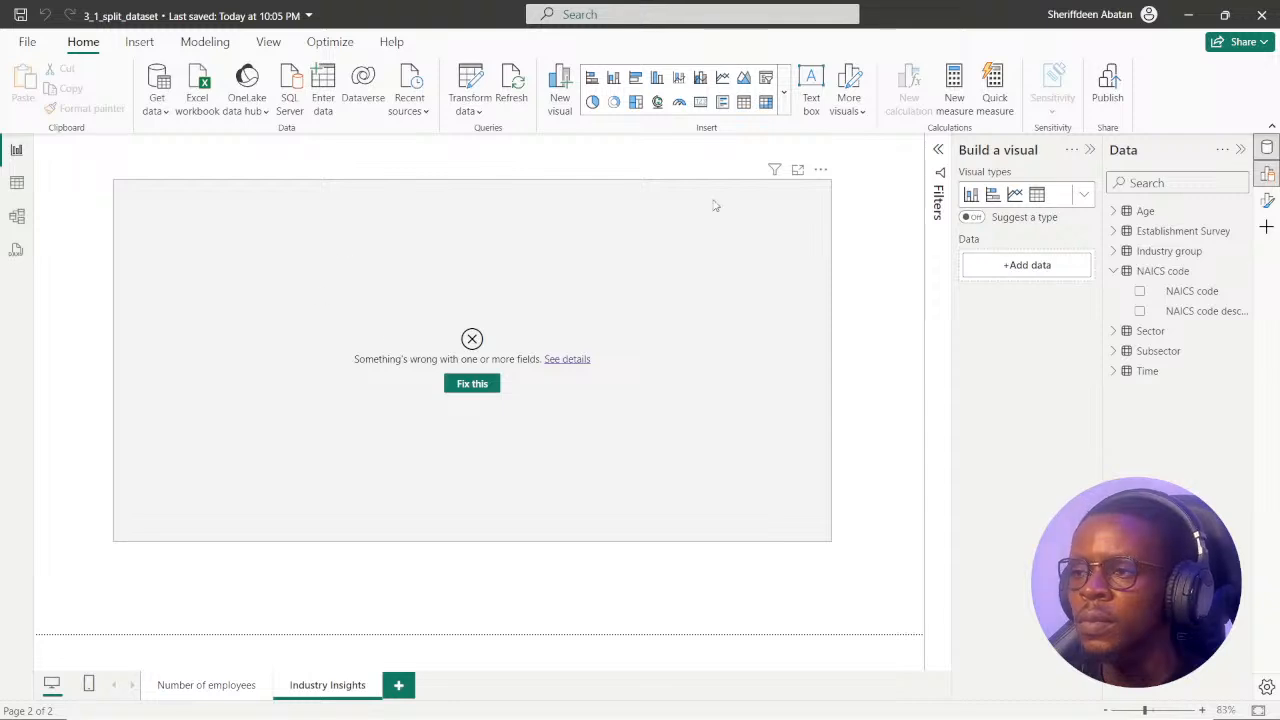
# Remove the broken table visual from the Industry Insights report page.
pyautogui.click(821, 185)
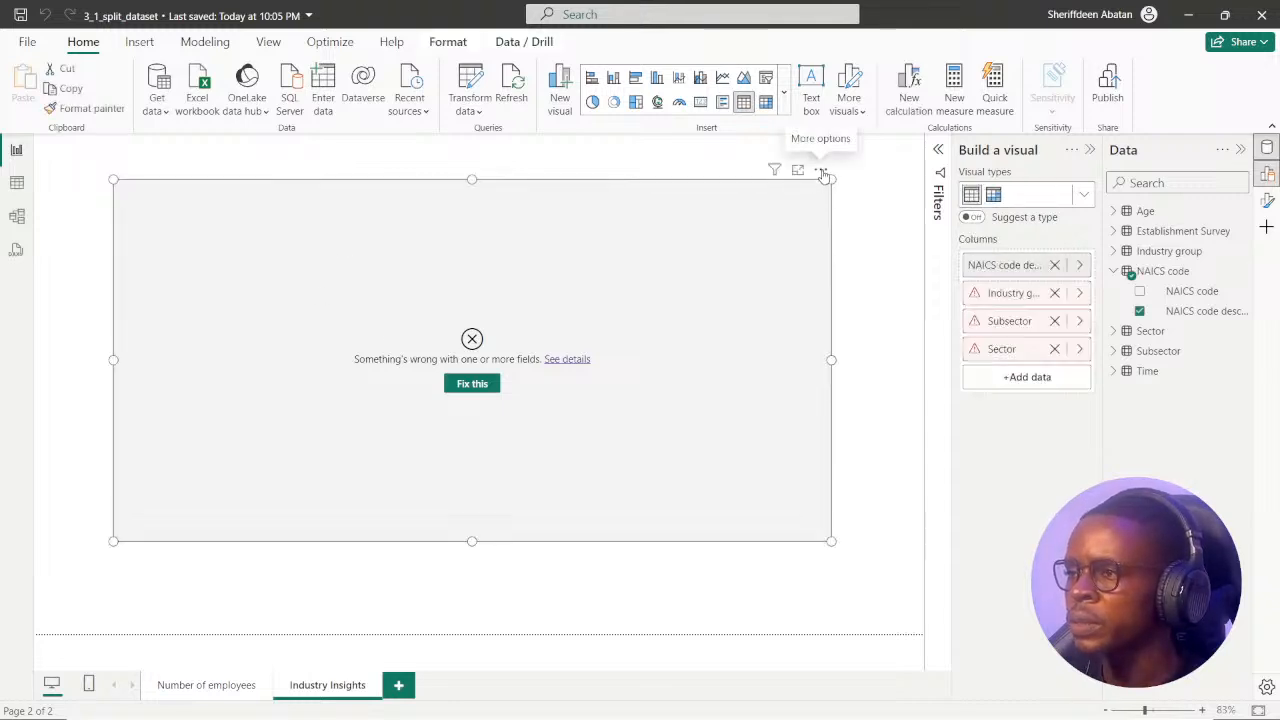
pyautogui.click(821, 171)
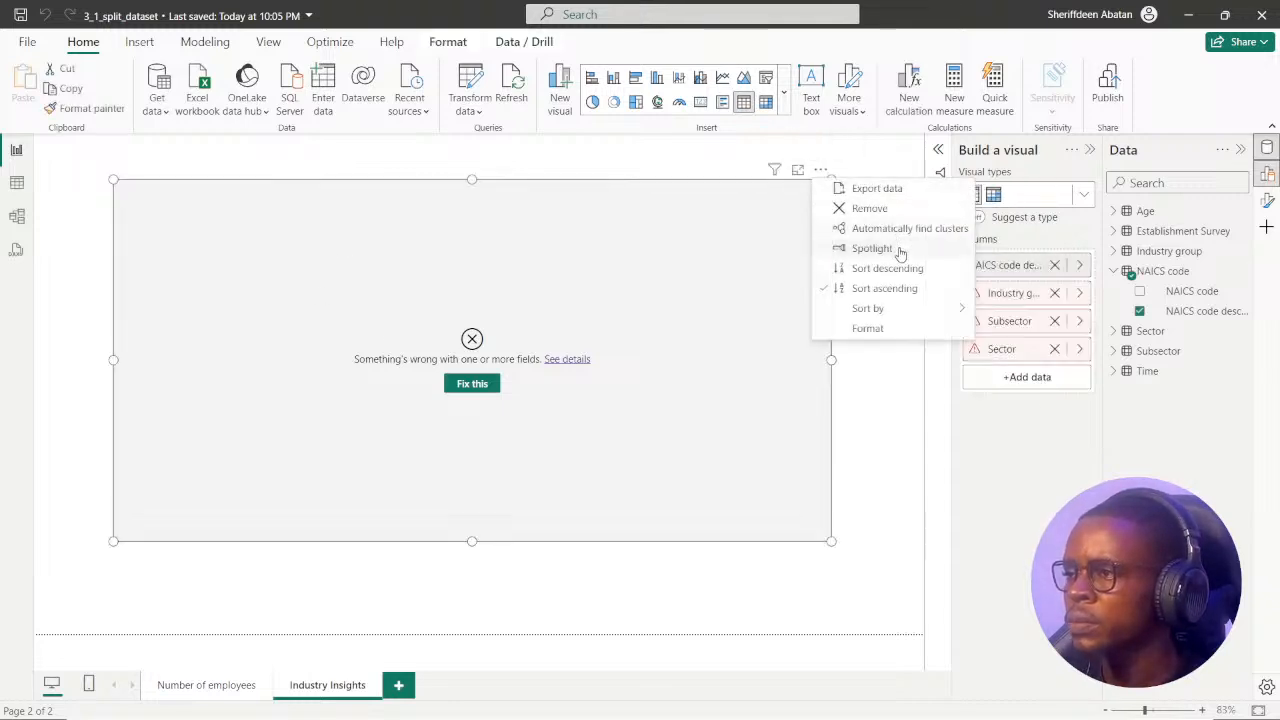
pyautogui.click(843, 209)
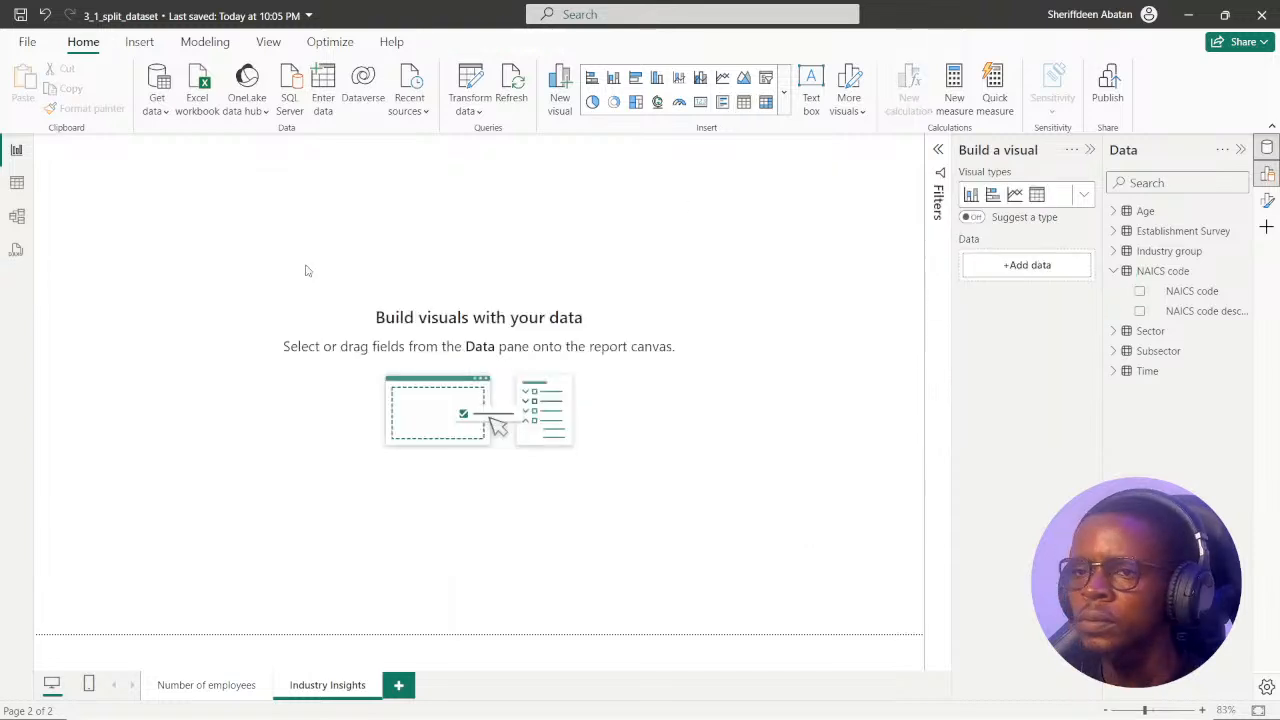
# Open the model view and place the Industry group table beside NAICS code, with the Sector and Subsector tables below it.
pyautogui.click(16, 216)
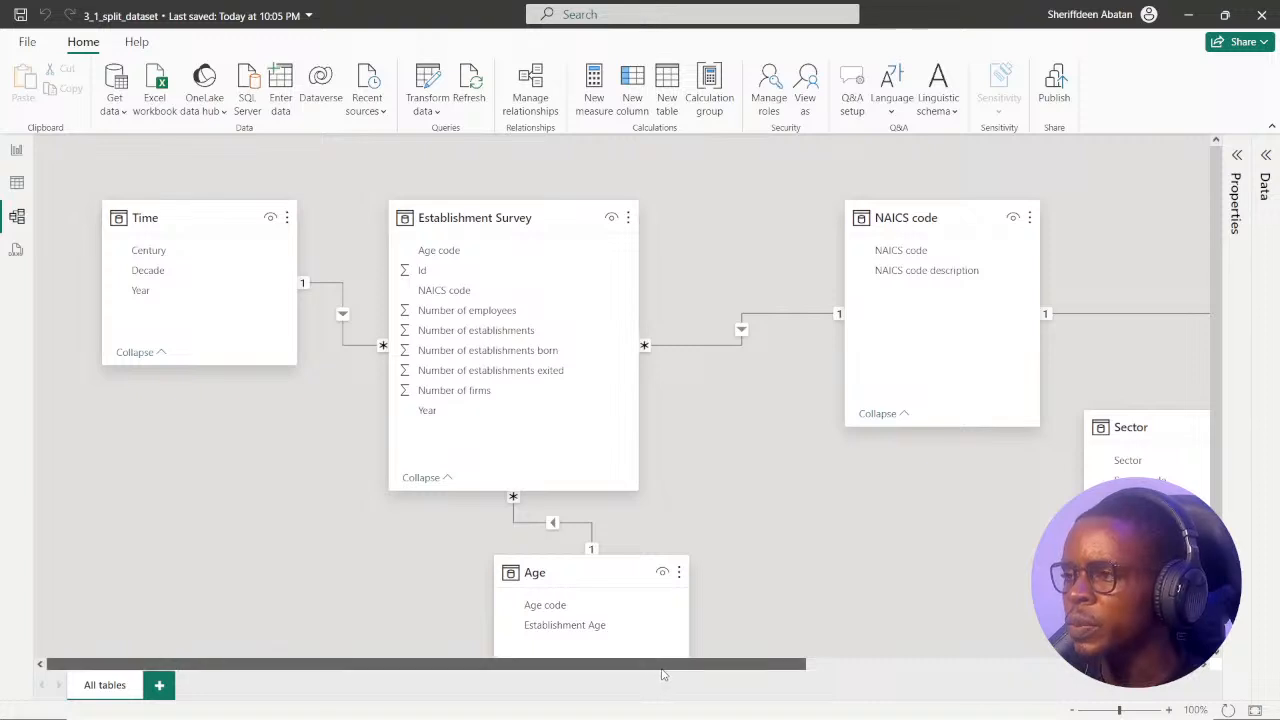
pyautogui.moveTo(656, 664); pyautogui.dragTo(968, 666)
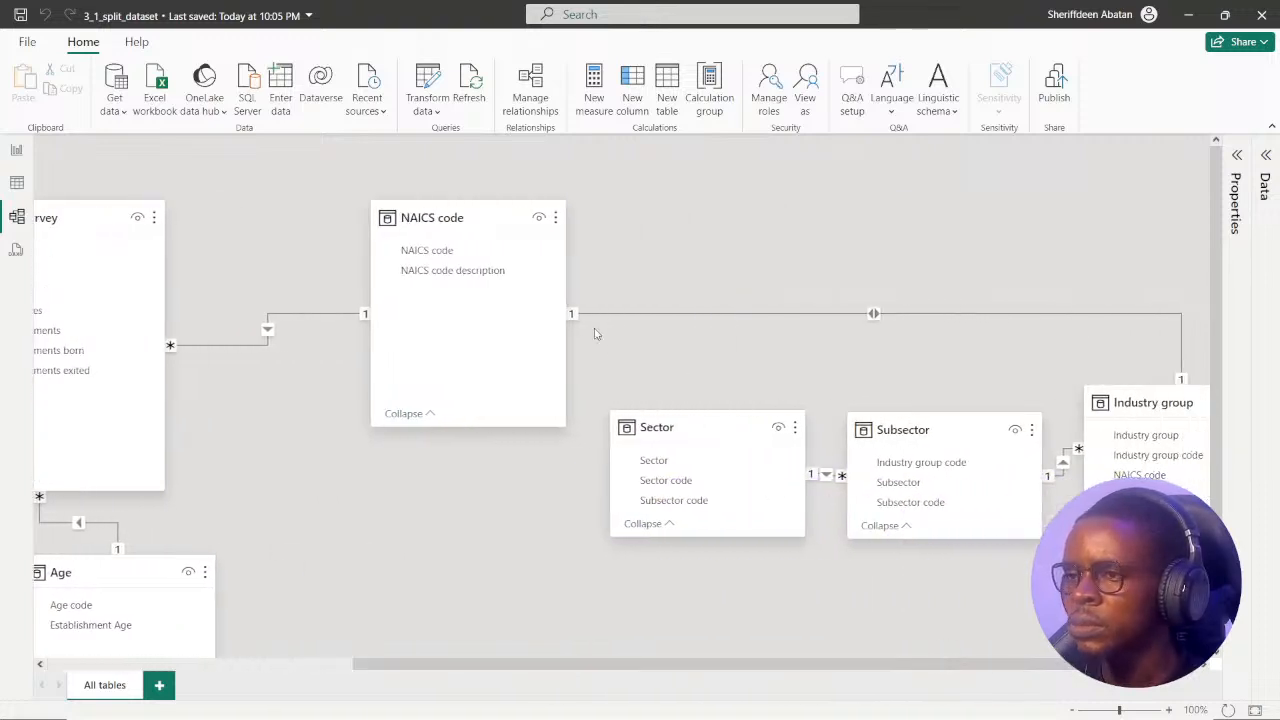
pyautogui.moveTo(481, 217); pyautogui.dragTo(359, 213)
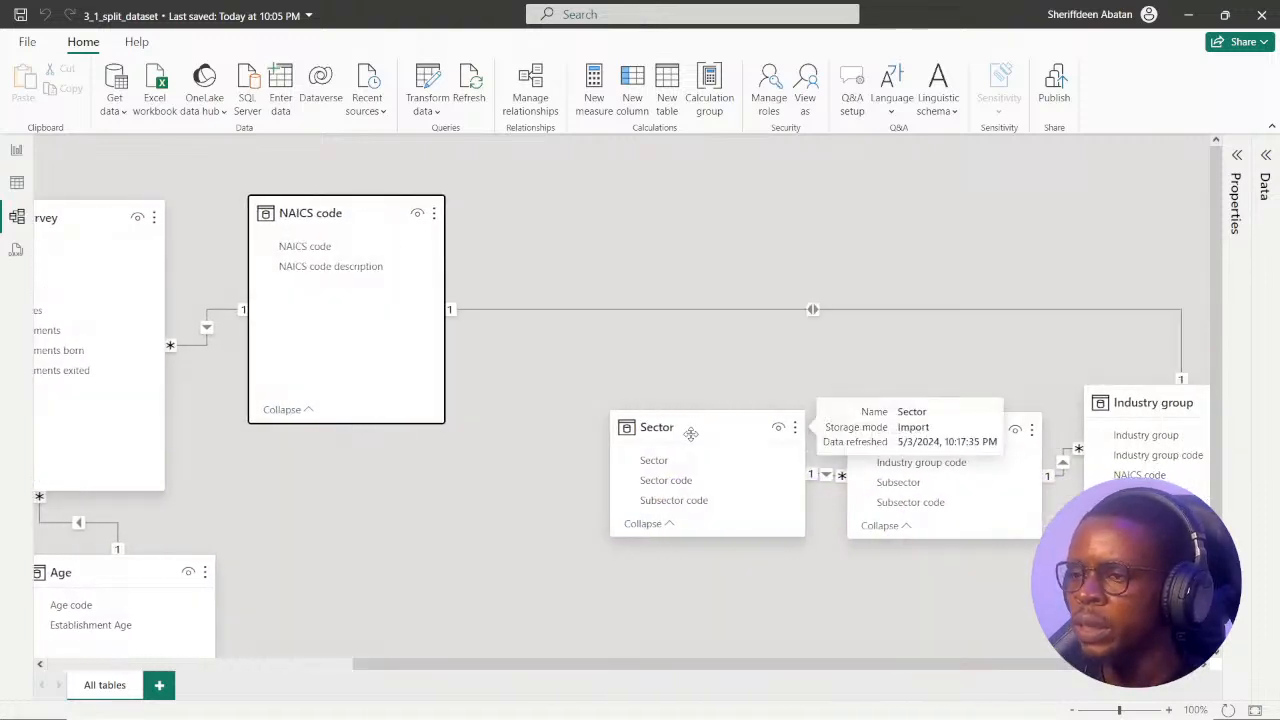
pyautogui.moveTo(693, 435); pyautogui.dragTo(603, 433)
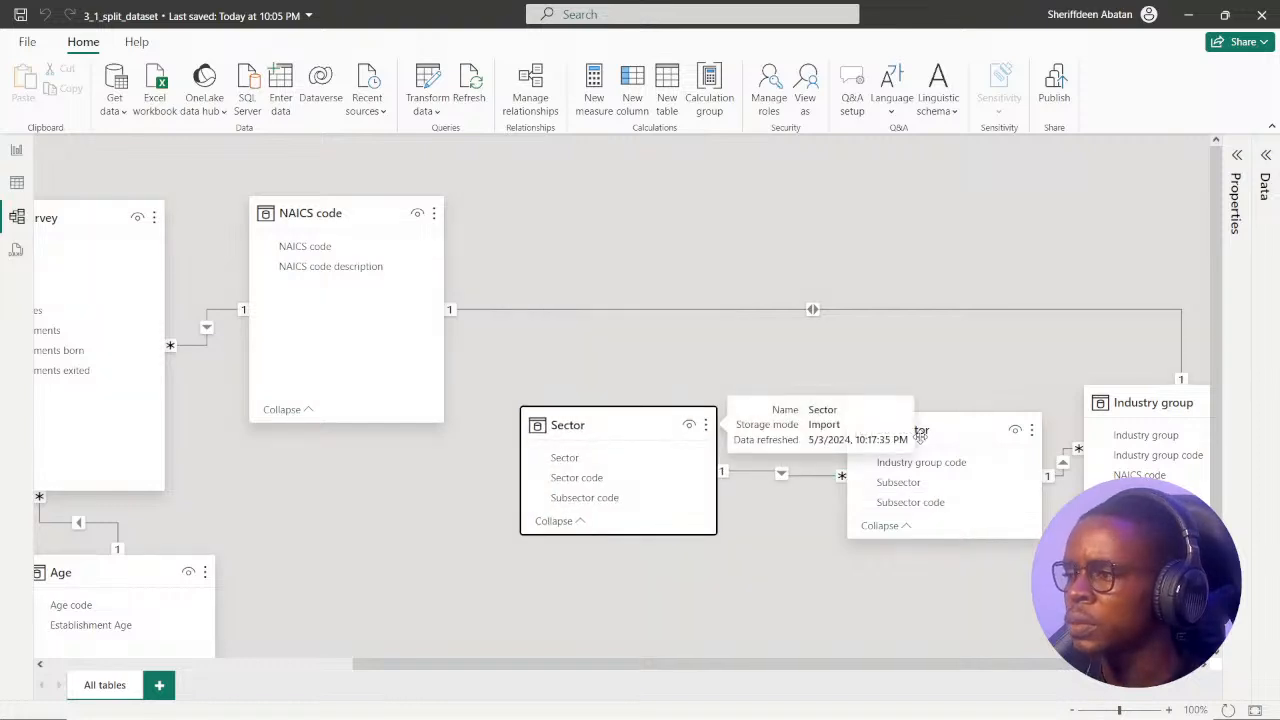
pyautogui.moveTo(964, 431); pyautogui.dragTo(950, 468)
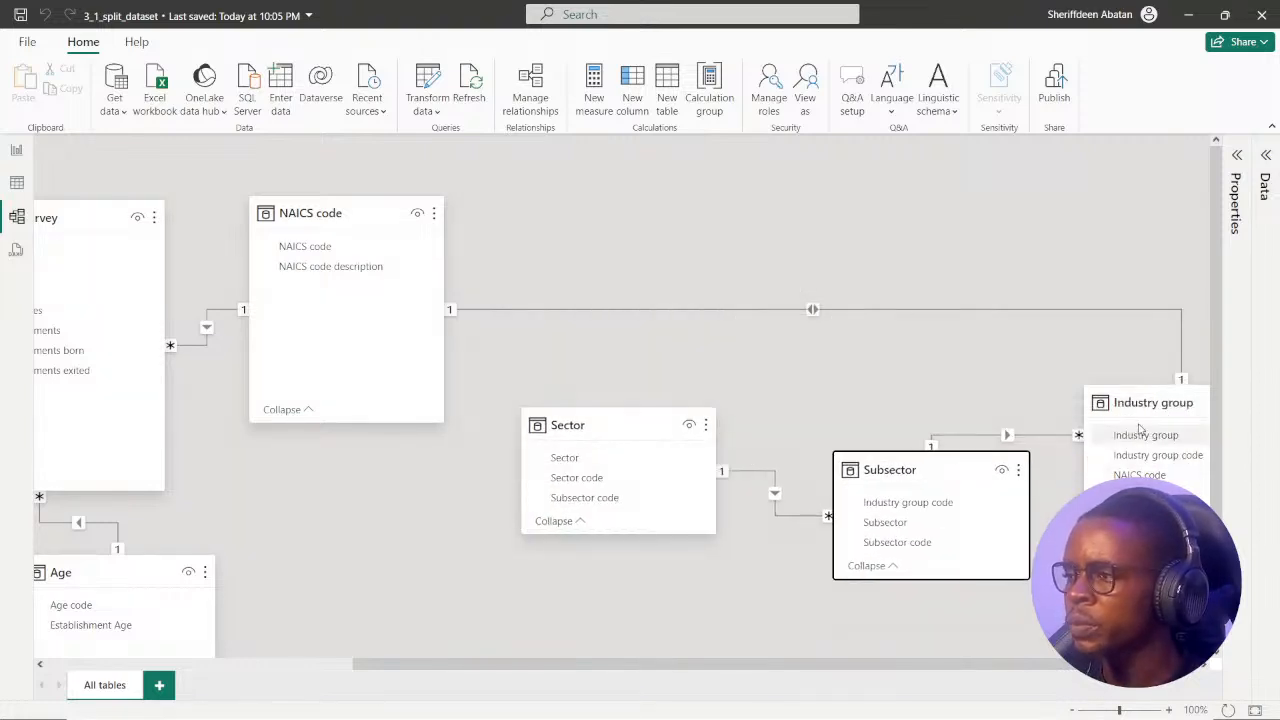
pyautogui.moveTo(1159, 402); pyautogui.dragTo(724, 252)
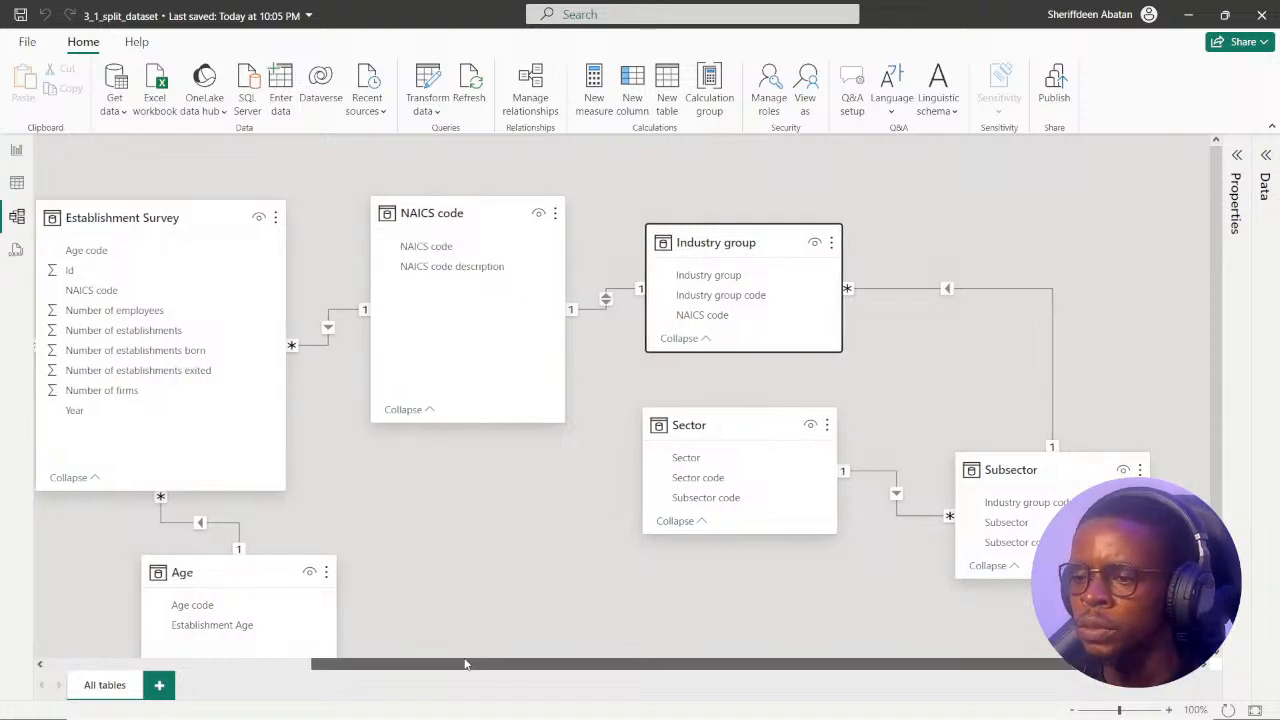
pyautogui.moveTo(480, 650)
pyautogui.mouseDown()
pyautogui.moveTo(223, 646)
pyautogui.moveTo(478, 646)
pyautogui.mouseUp()
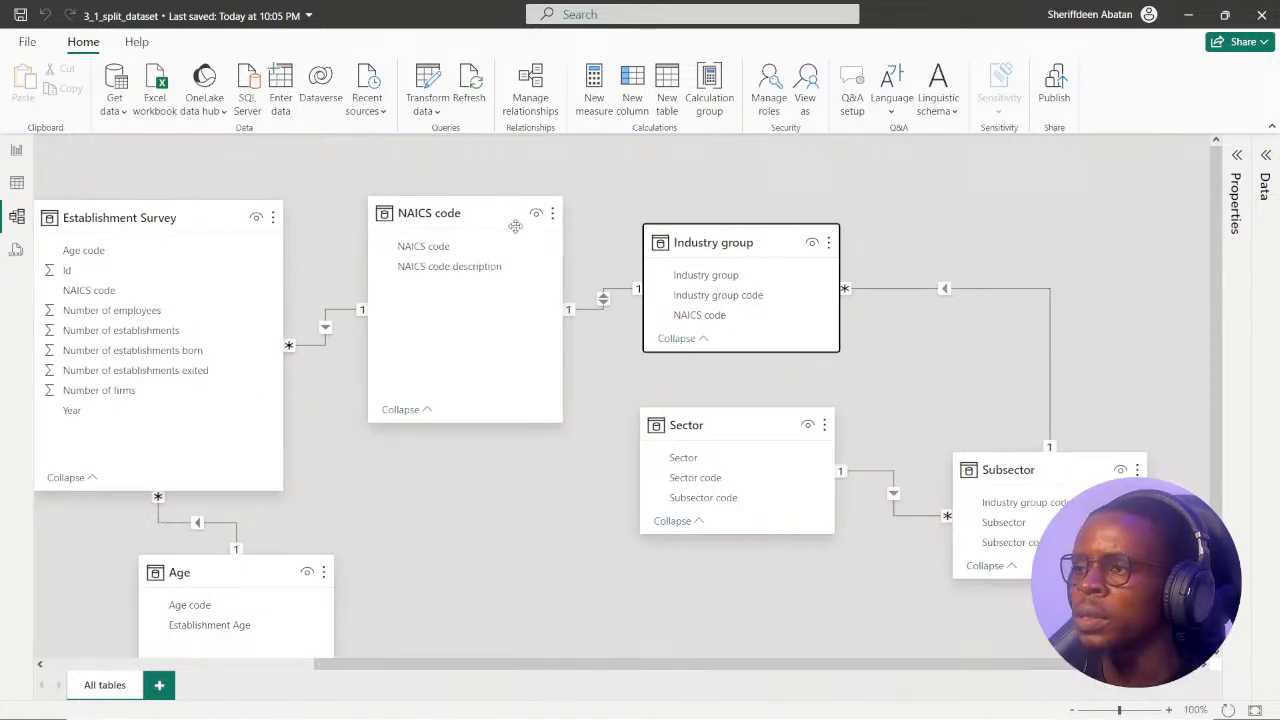
# Lower the NAICS code table beside Establishment Survey and shorten its card.
pyautogui.moveTo(506, 212); pyautogui.dragTo(488, 279)
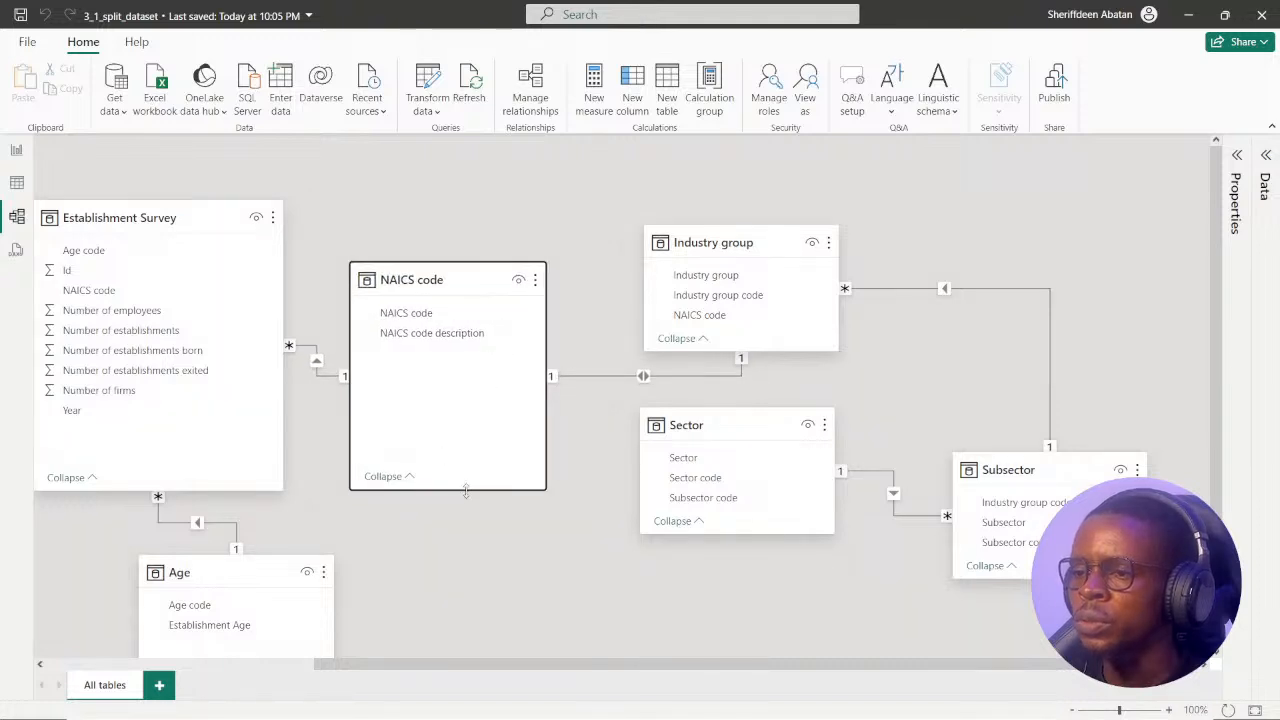
pyautogui.click(466, 496)
pyautogui.scroll(-1, 456, 430)
pyautogui.scroll(1, 512, 491)
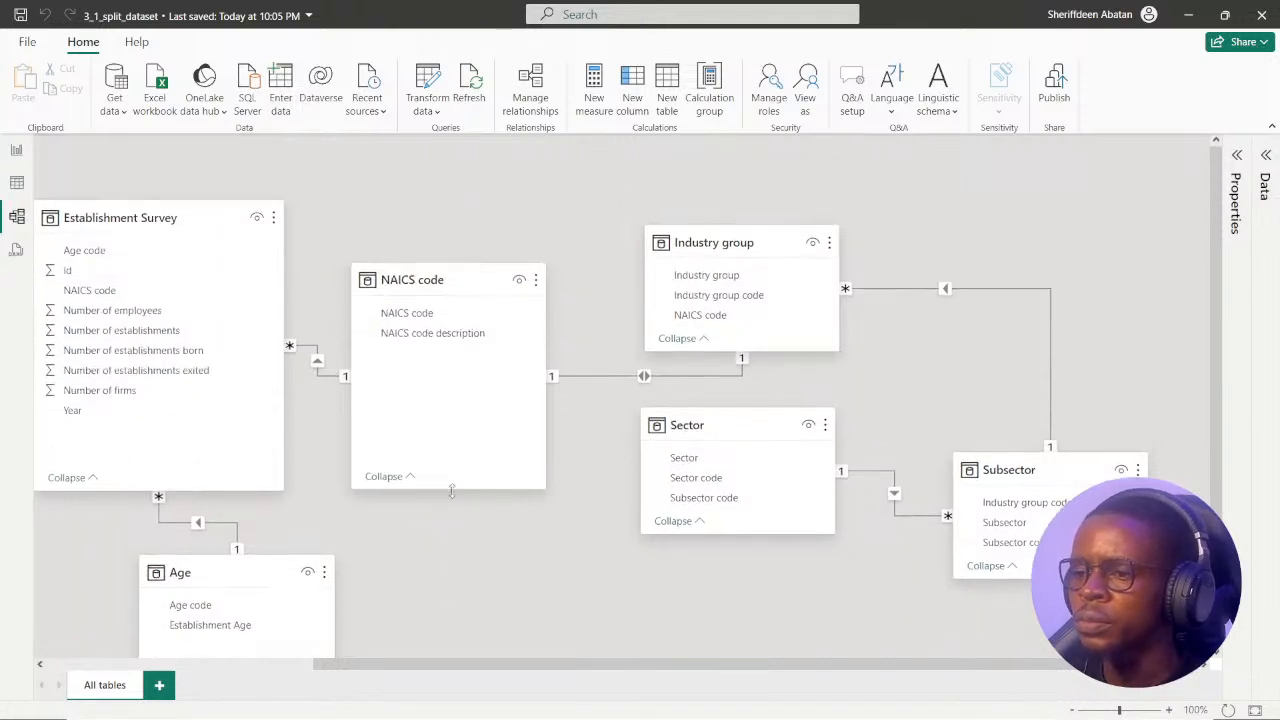
pyautogui.moveTo(452, 490); pyautogui.dragTo(452, 430)
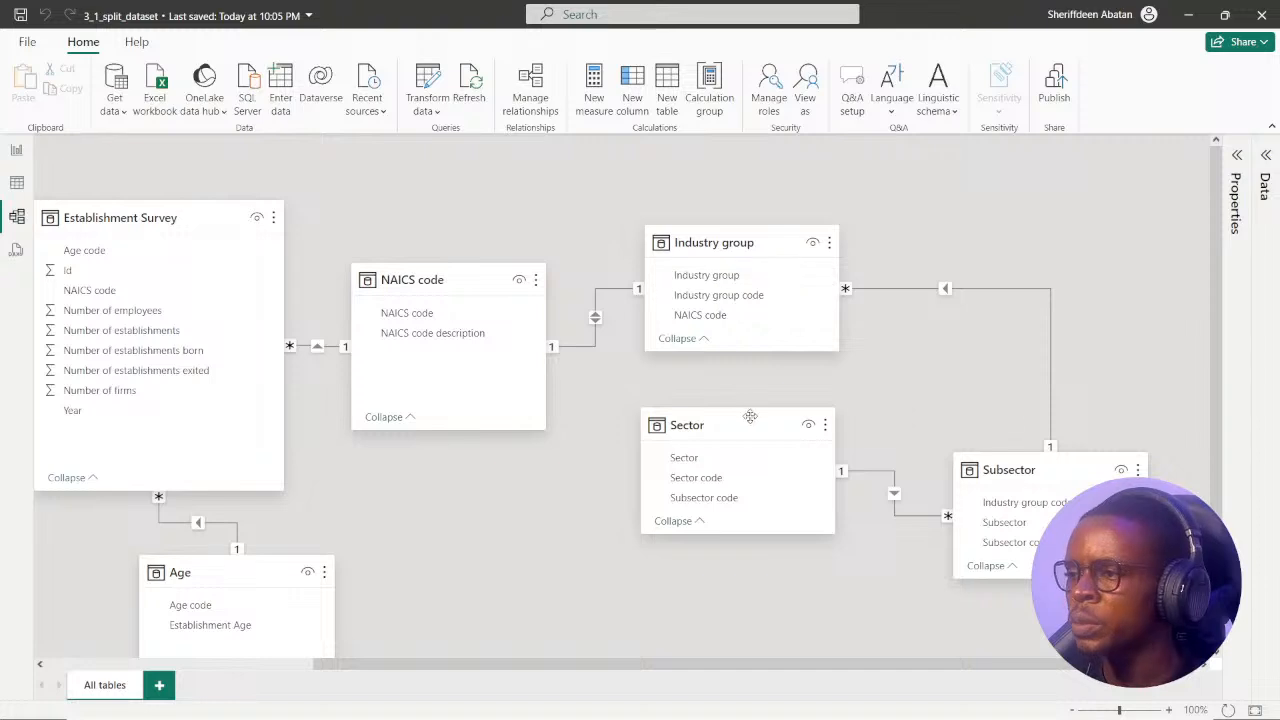
# Move the Subsector table beneath Industry group, and shift the Age table to the left beneath Establishment Survey.
pyautogui.moveTo(988, 460); pyautogui.dragTo(1104, 405)
pyautogui.moveTo(632, 665); pyautogui.dragTo(744, 665)
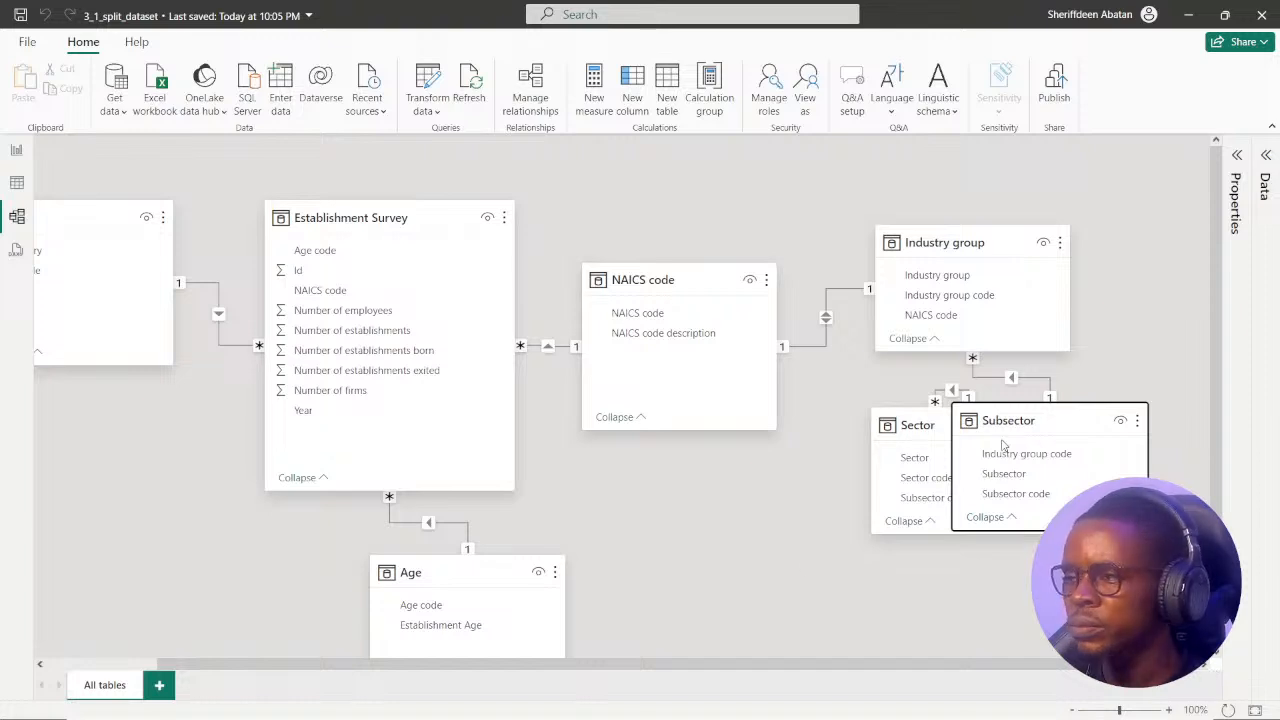
pyautogui.moveTo(481, 571); pyautogui.dragTo(323, 571)
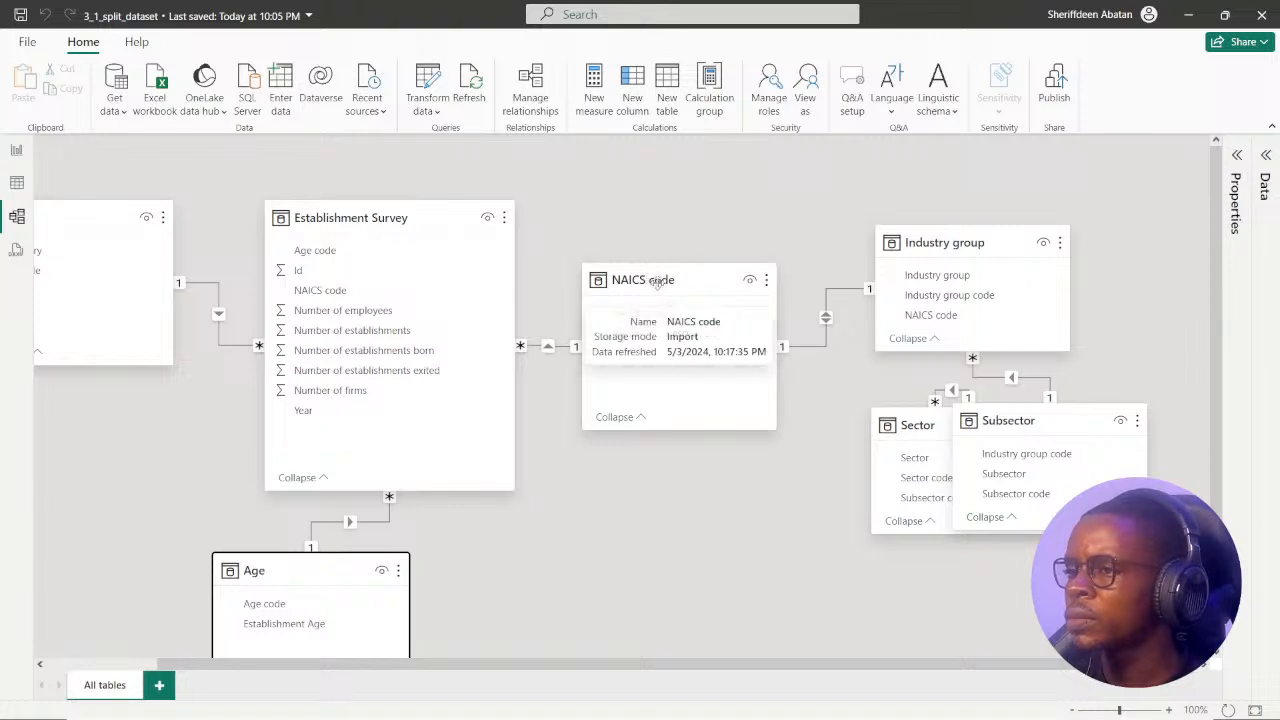
# Rearrange the diagram with NAICS code above Industry group, Subsector to the right of Industry group, and Sector above Subsector.
pyautogui.moveTo(724, 272); pyautogui.dragTo(697, 222)
pyautogui.moveTo(927, 254); pyautogui.dragTo(619, 465)
pyautogui.moveTo(915, 414); pyautogui.dragTo(976, 268)
pyautogui.moveTo(1016, 418); pyautogui.dragTo(938, 433)
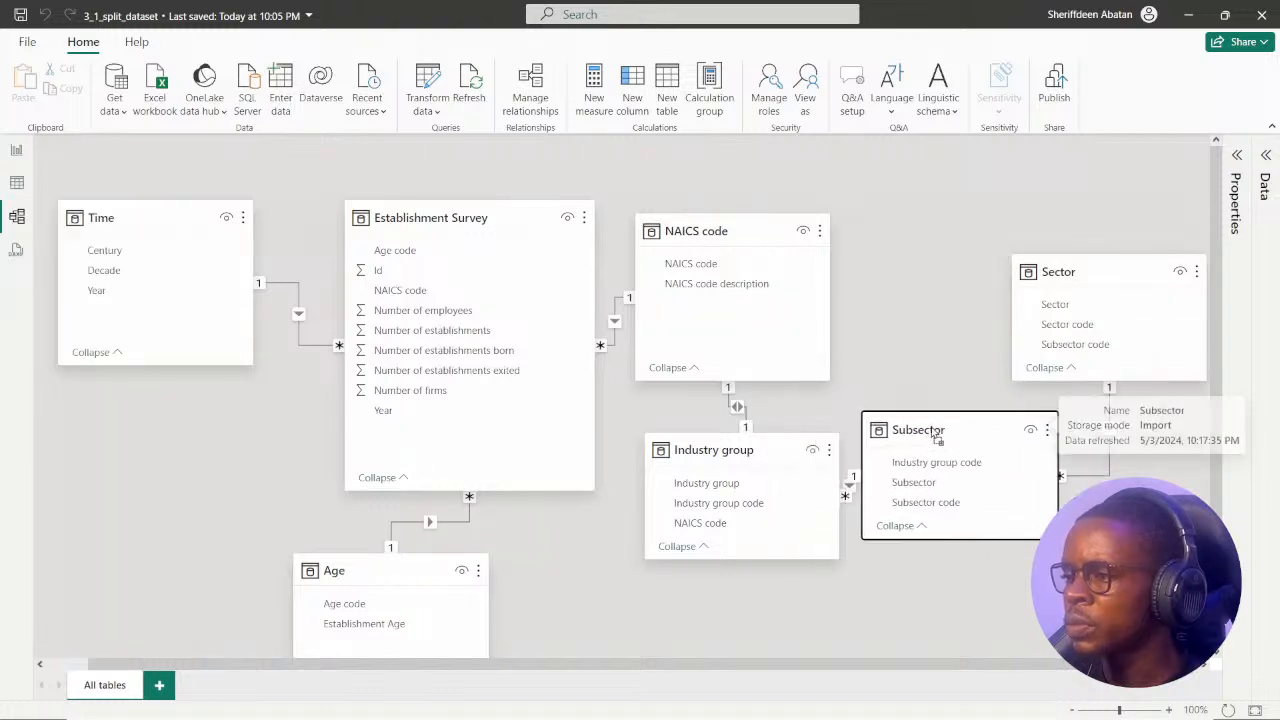
pyautogui.moveTo(803, 448); pyautogui.dragTo(755, 497)
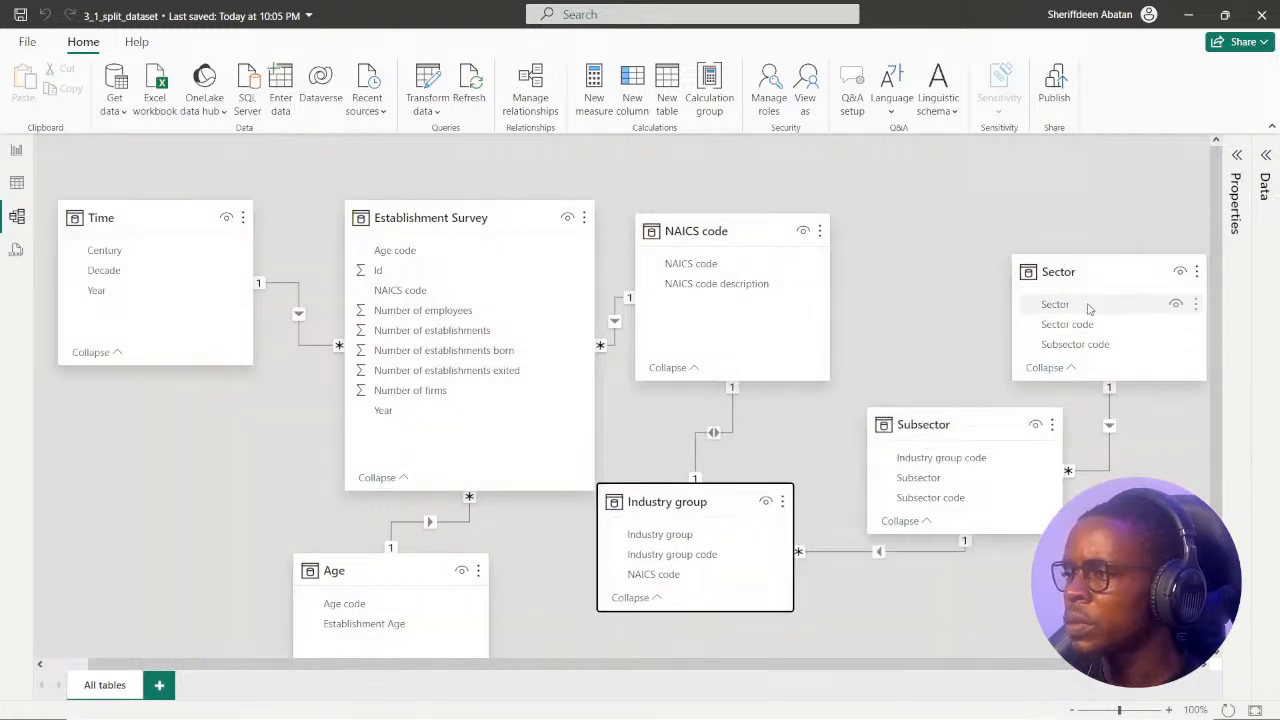
pyautogui.moveTo(1098, 274); pyautogui.dragTo(1057, 270)
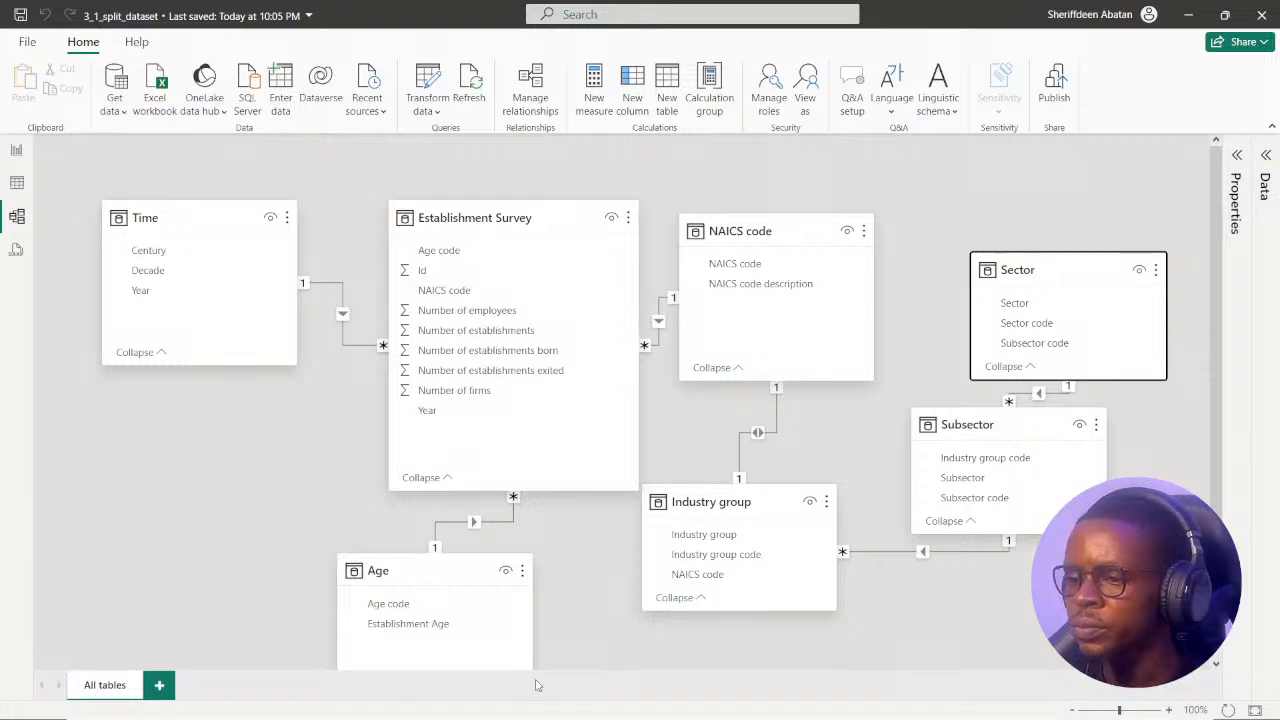
pyautogui.scroll(-2, 585, 557)
pyautogui.scroll(2, 900, 590)
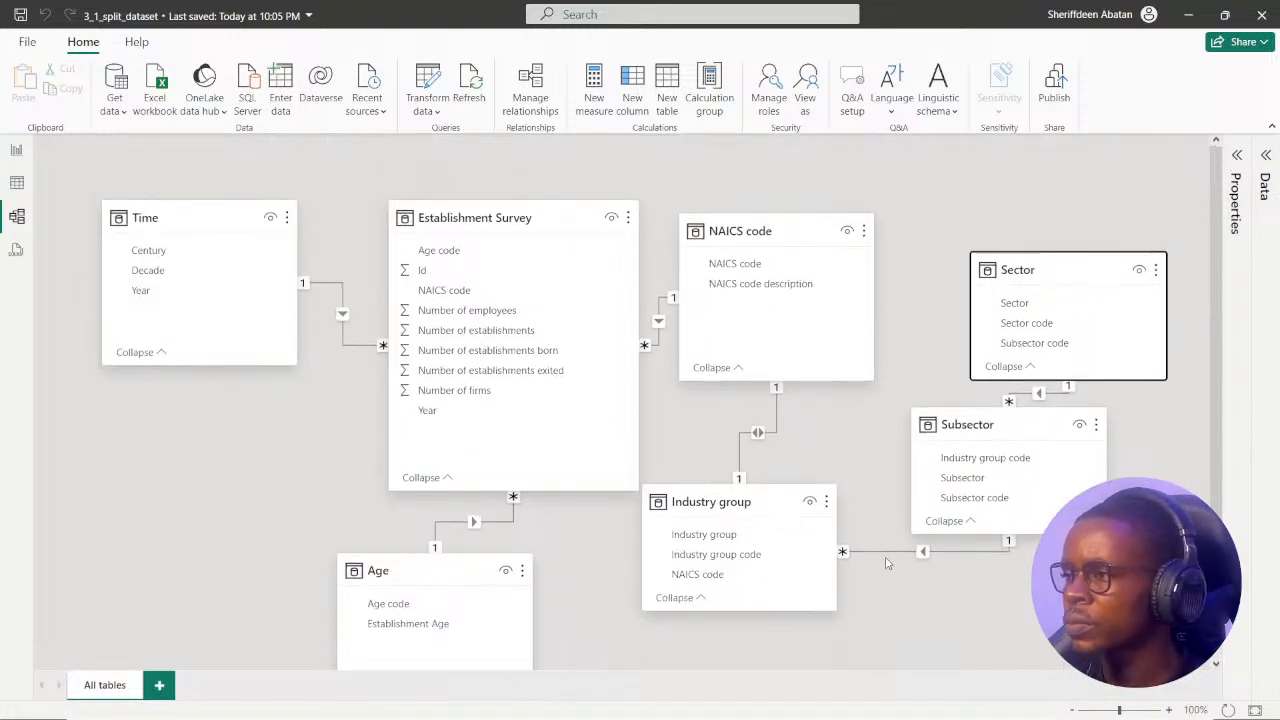
# Spread the layout by moving Sector further right and nudging the Time, Establishment Survey and Age tables left.
pyautogui.moveTo(1057, 271); pyautogui.dragTo(1116, 272)
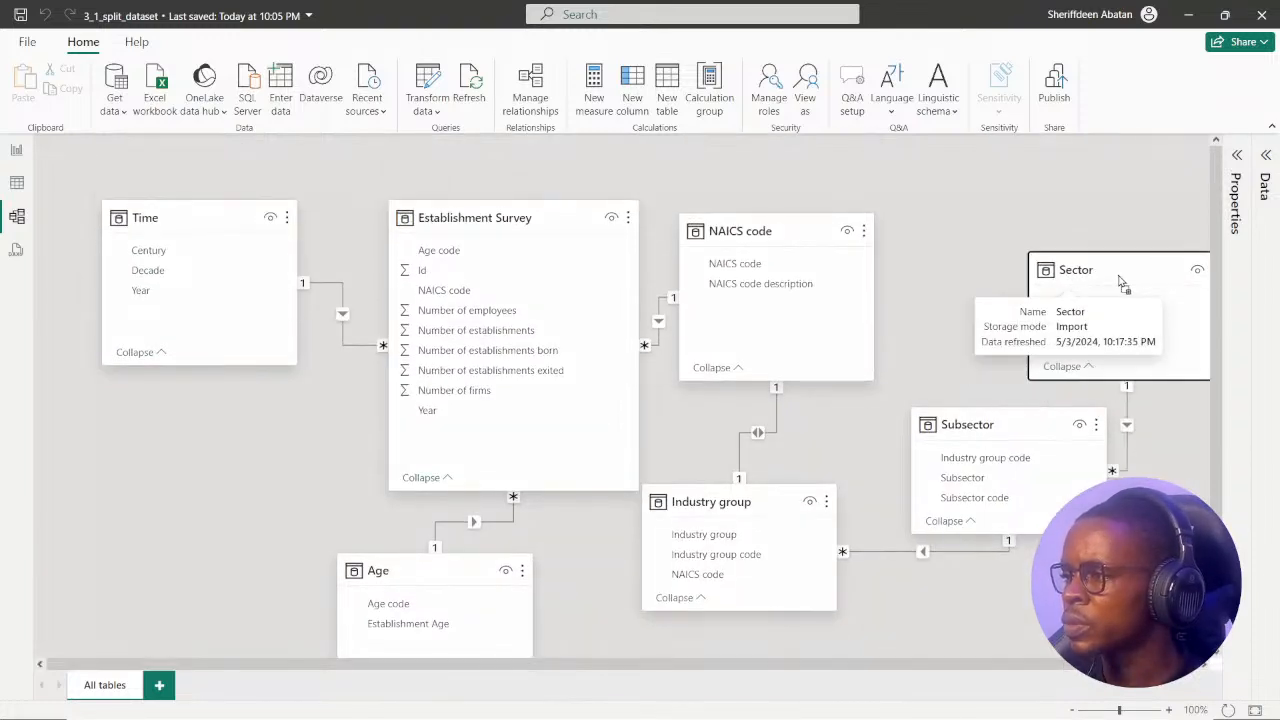
pyautogui.moveTo(837, 664); pyautogui.dragTo(920, 657)
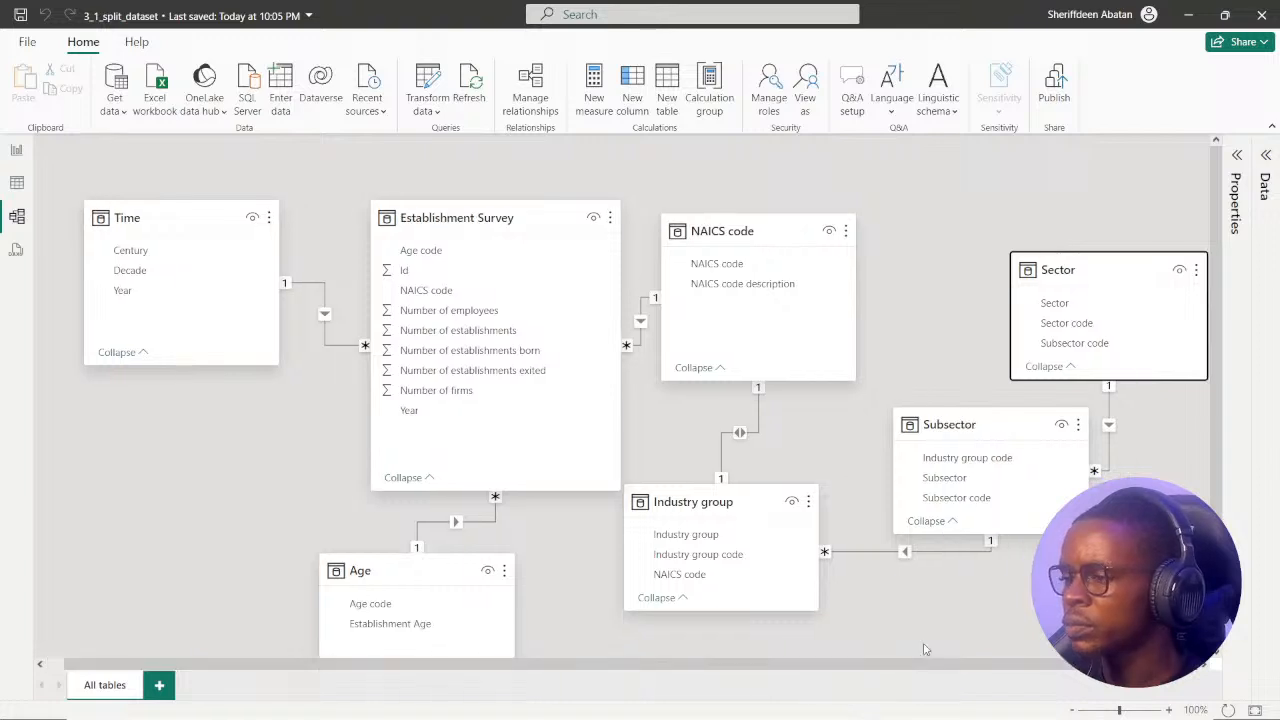
pyautogui.moveTo(150, 232); pyautogui.dragTo(145, 228)
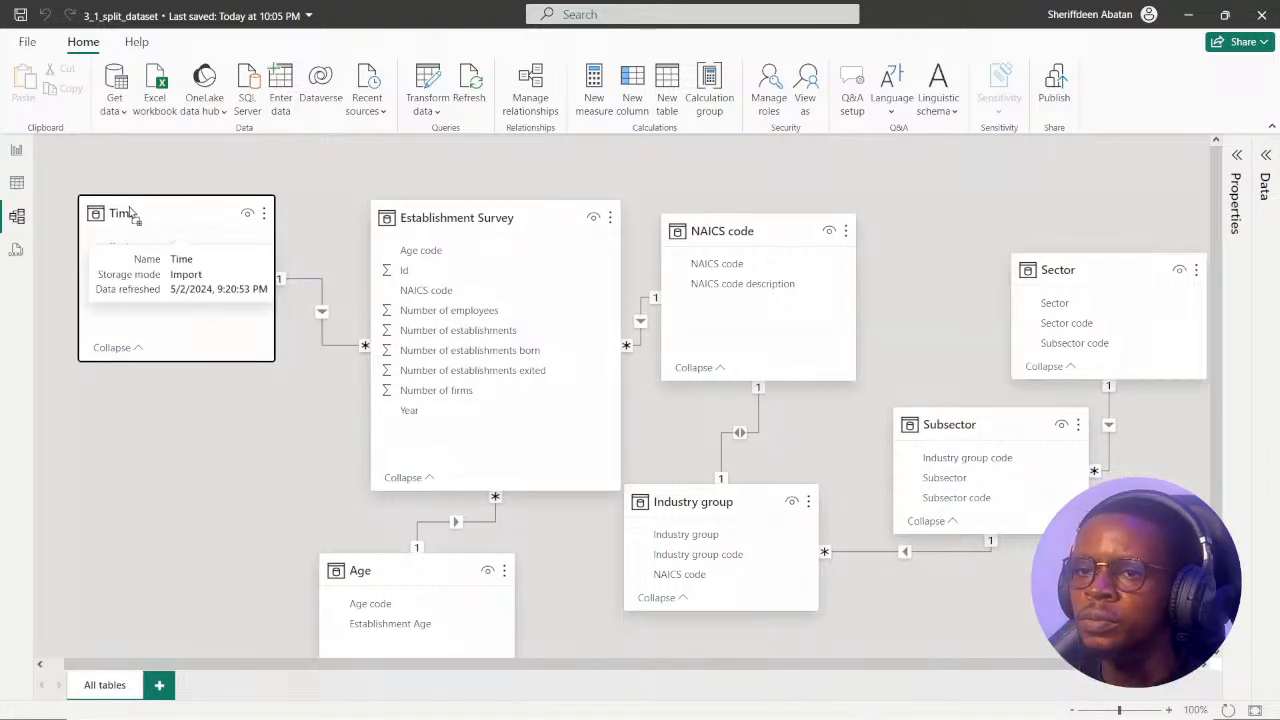
pyautogui.moveTo(520, 200); pyautogui.dragTo(477, 196)
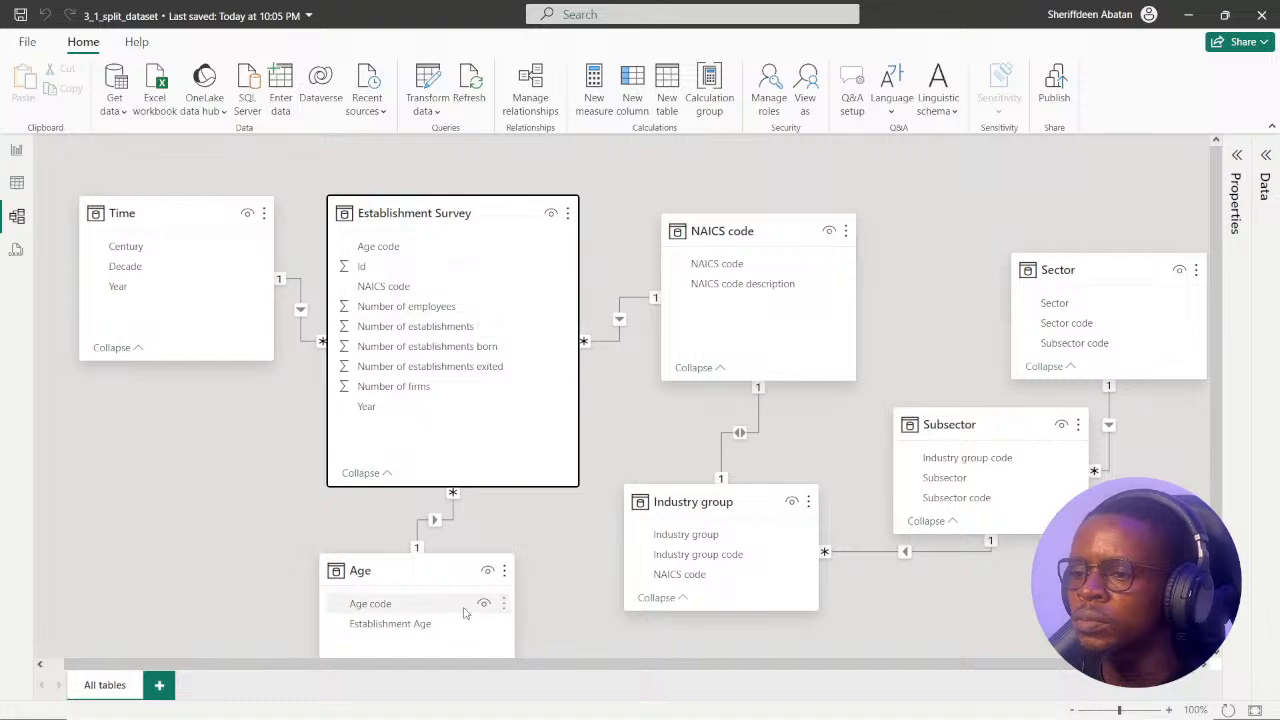
pyautogui.click(438, 582)
pyautogui.moveTo(438, 582)
pyautogui.mouseDown()
pyautogui.moveTo(291, 572)
pyautogui.moveTo(437, 582)
pyautogui.mouseUp()
# Move the NAICS code table closer to Establishment Survey and shift Industry group to its lower right.
pyautogui.moveTo(762, 488); pyautogui.dragTo(767, 458)
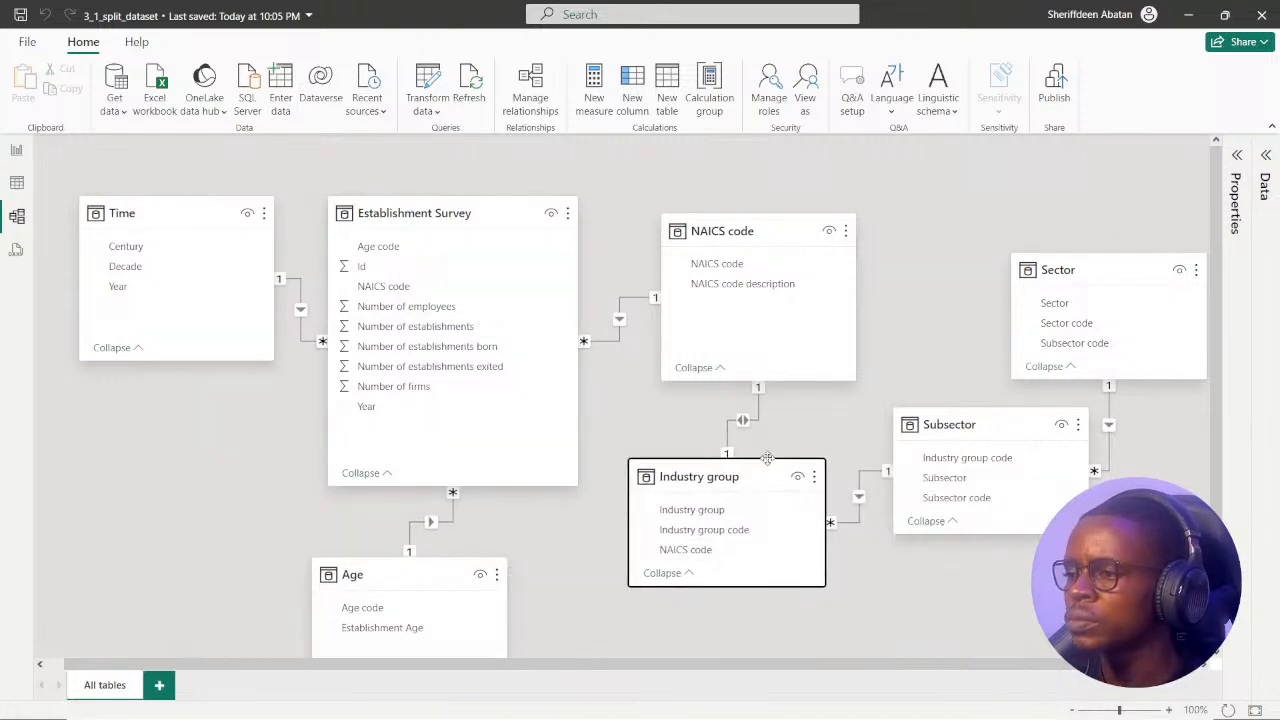
pyautogui.moveTo(790, 230); pyautogui.dragTo(758, 247)
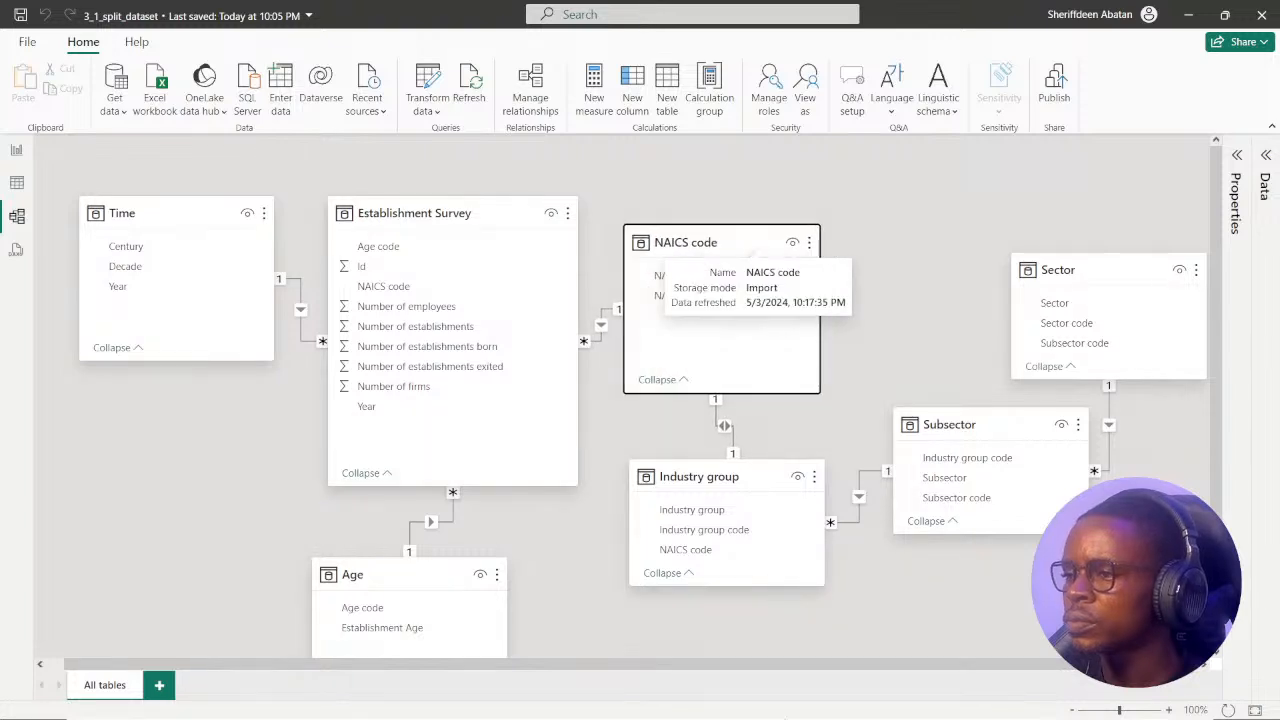
pyautogui.moveTo(770, 478); pyautogui.dragTo(825, 498)
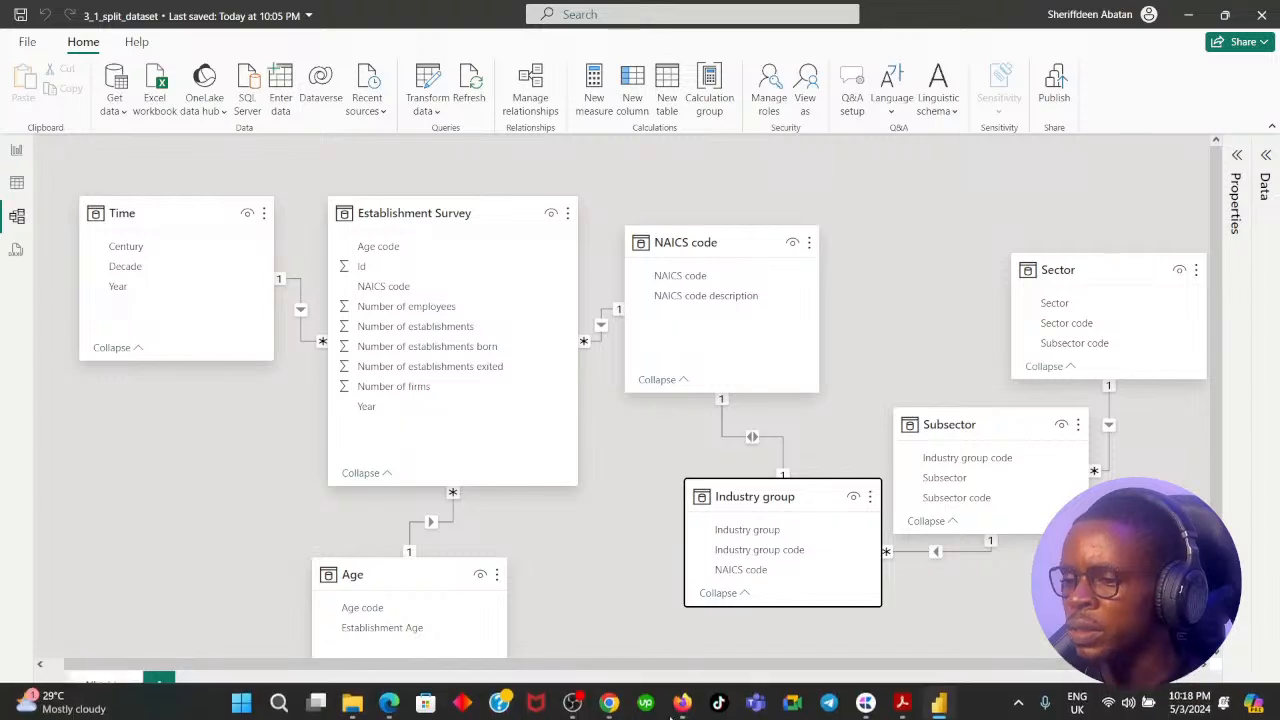
# Check instruction 3 of the DataCamp exercise in the browser, and delete the Establishment Survey–NAICS code relationship in Power BI.
pyautogui.click(609, 700)
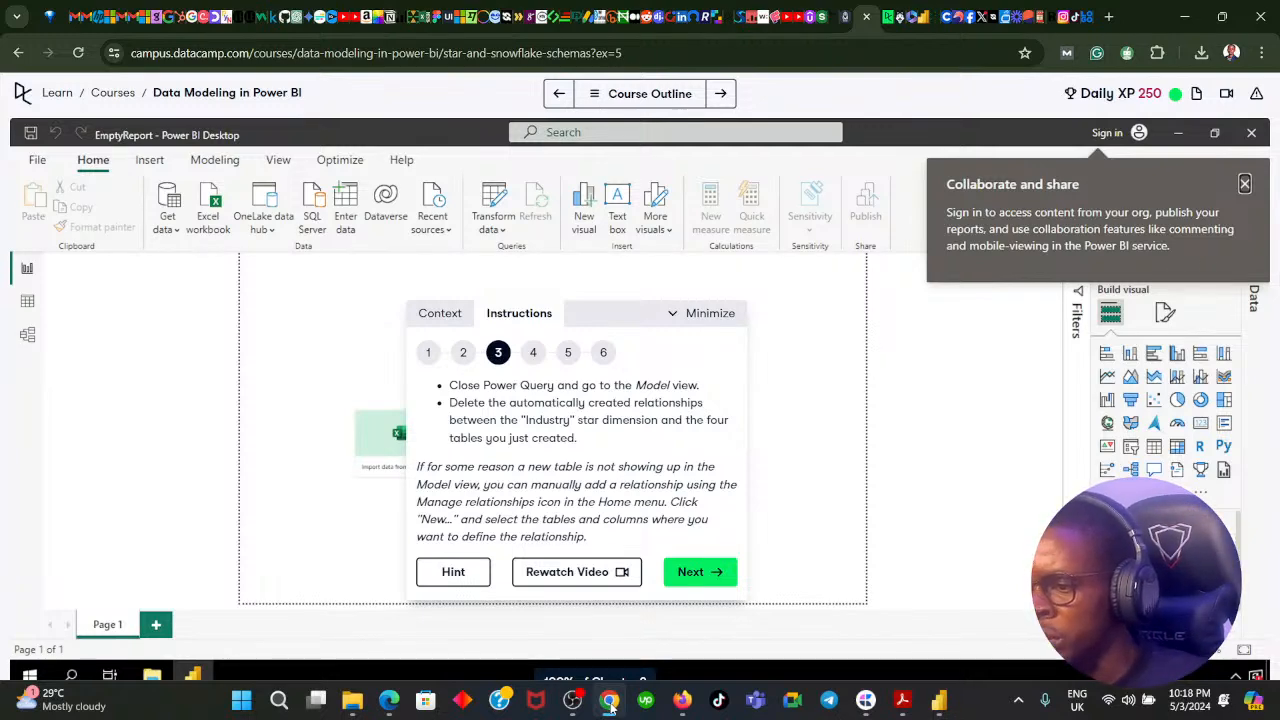
pyautogui.click(609, 700)
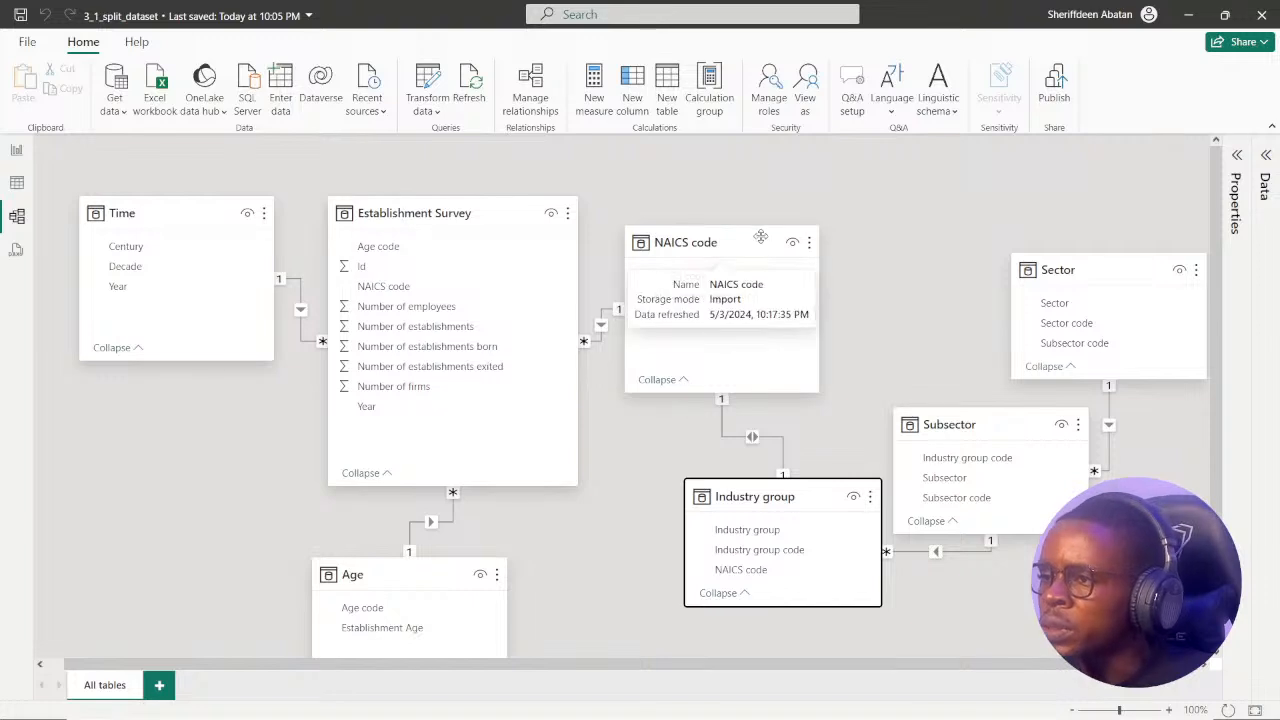
pyautogui.moveTo(760, 236); pyautogui.dragTo(819, 226)
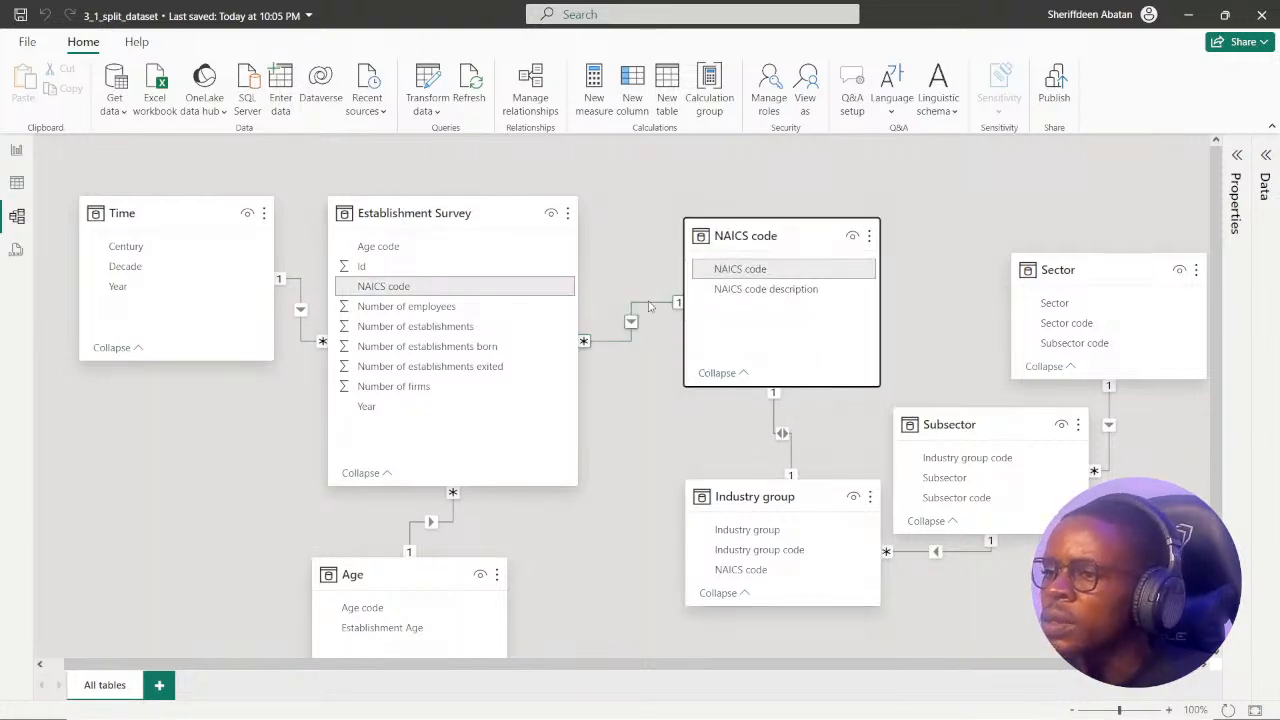
pyautogui.rightClick(650, 303)
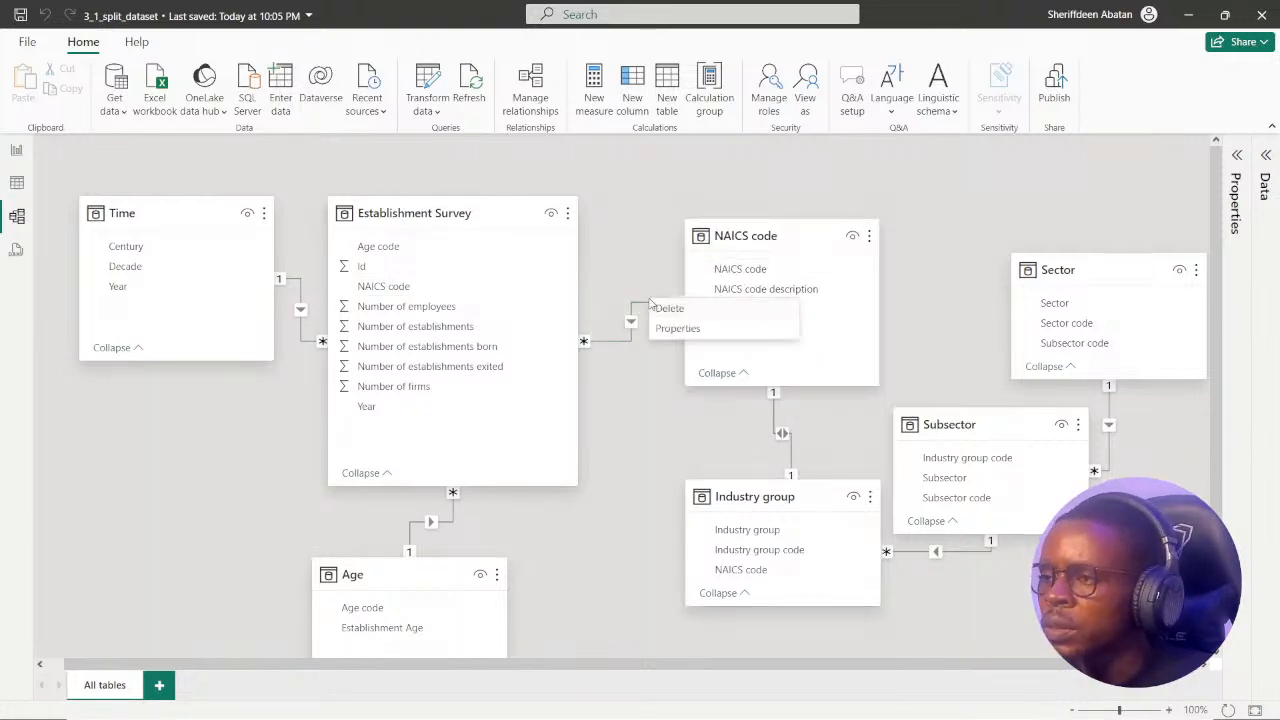
pyautogui.click(701, 316)
pyautogui.click(742, 404)
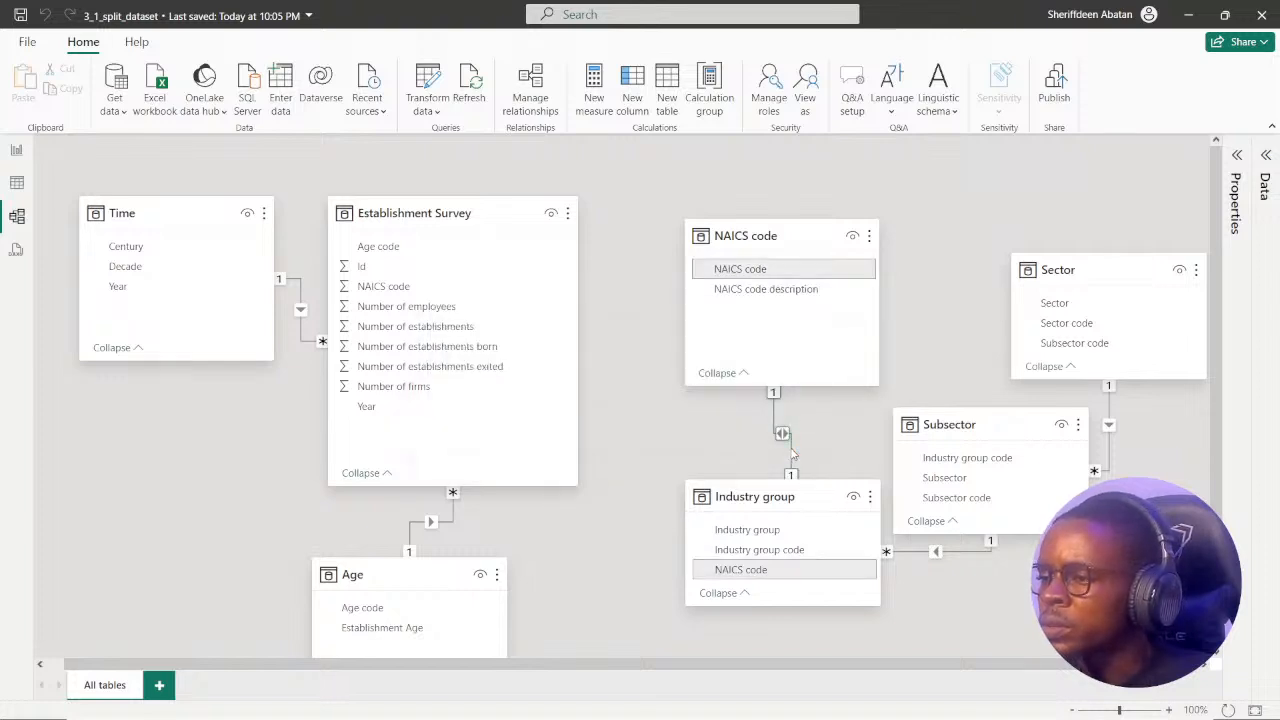
# Delete the relationships linking Industry group to the NAICS code table and to the Subsector table.
pyautogui.rightClick(790, 450)
pyautogui.click(805, 459)
pyautogui.click(740, 404)
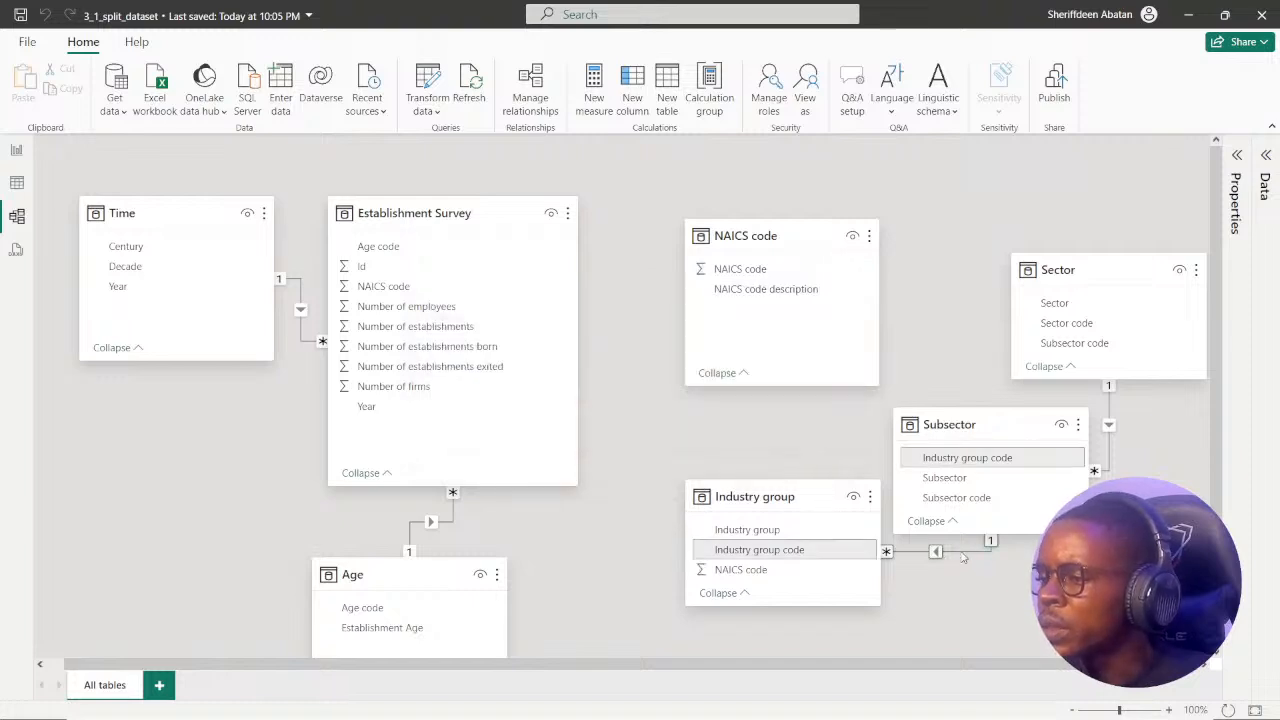
pyautogui.rightClick(960, 557)
pyautogui.click(981, 563)
pyautogui.click(736, 401)
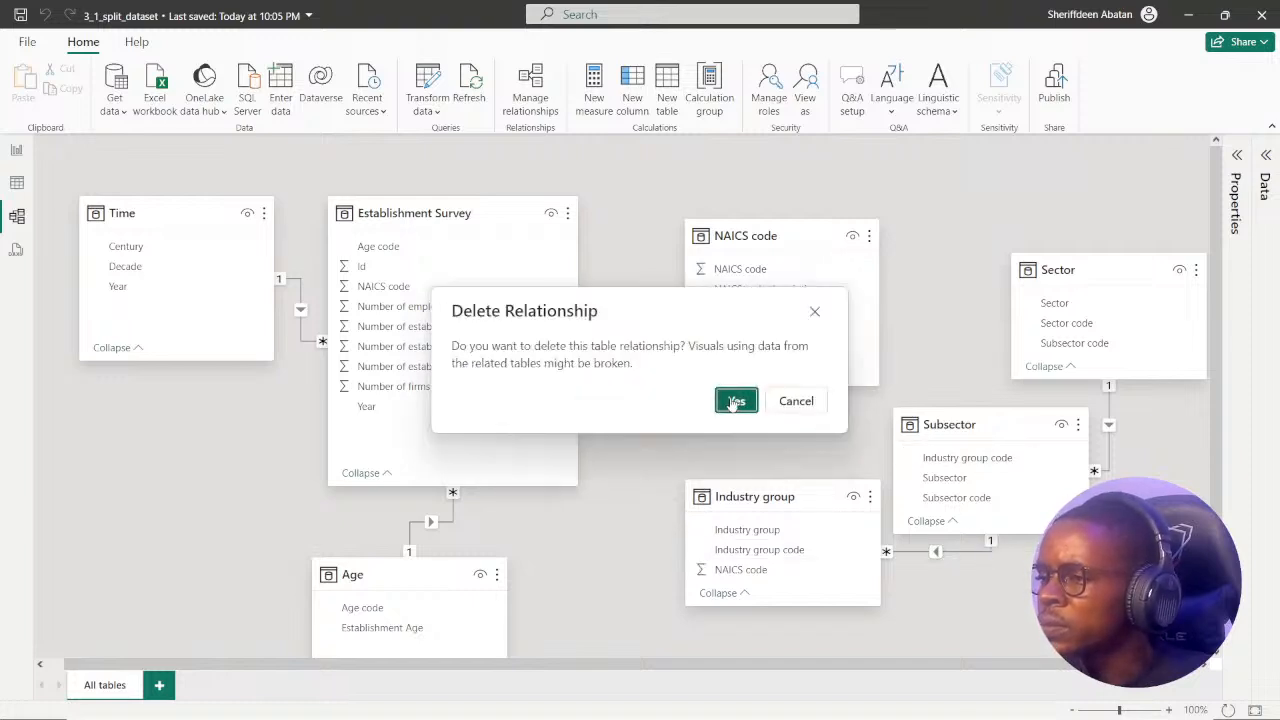
# Delete the relationship between the Sector and Subsector tables, and move the Industry group table slightly up and left.
pyautogui.rightClick(1116, 458)
pyautogui.click(1141, 463)
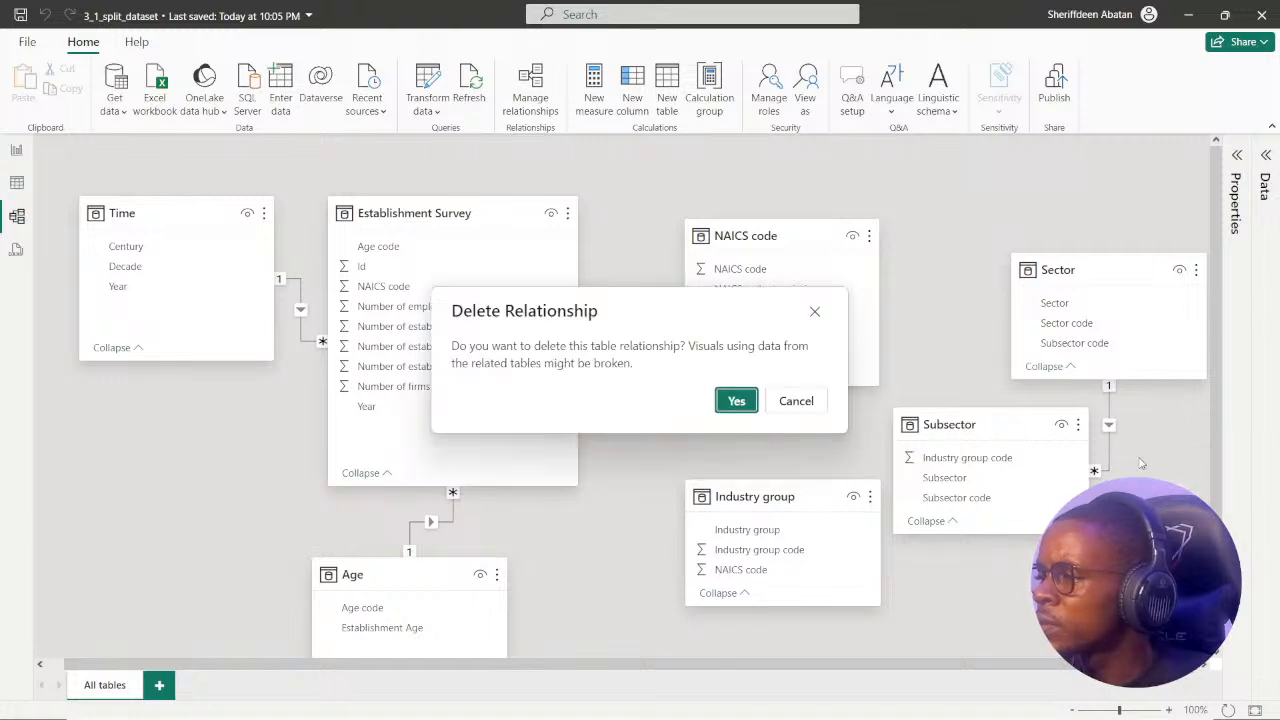
pyautogui.click(737, 401)
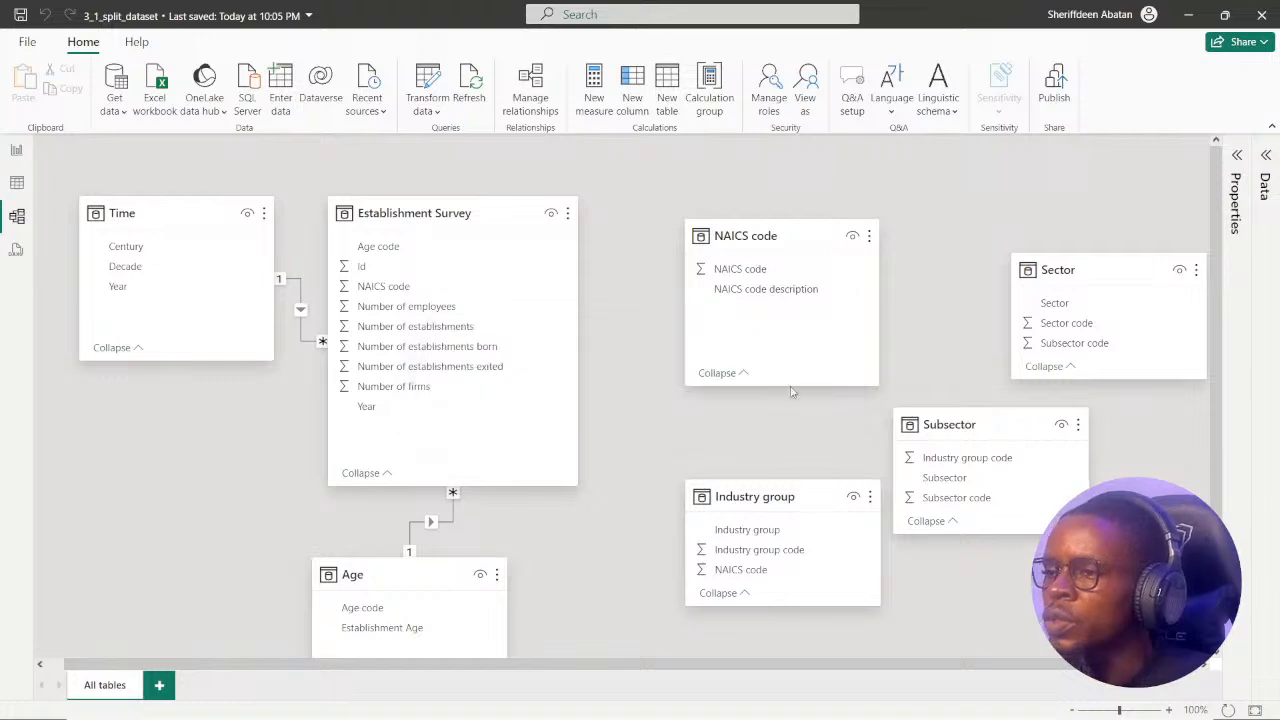
pyautogui.moveTo(819, 507); pyautogui.dragTo(798, 483)
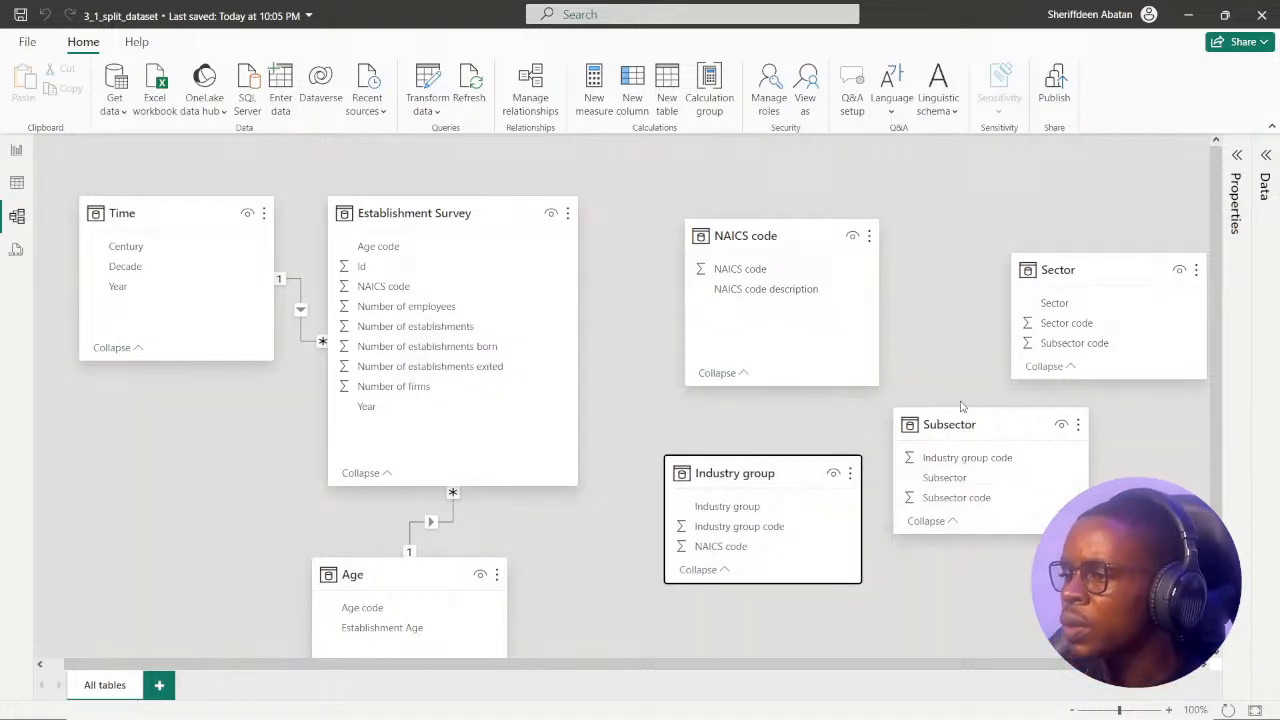
# Switch to the DataCamp exercise in the browser, view instruction 4 and return to instruction 3.
pyautogui.click(610, 705)
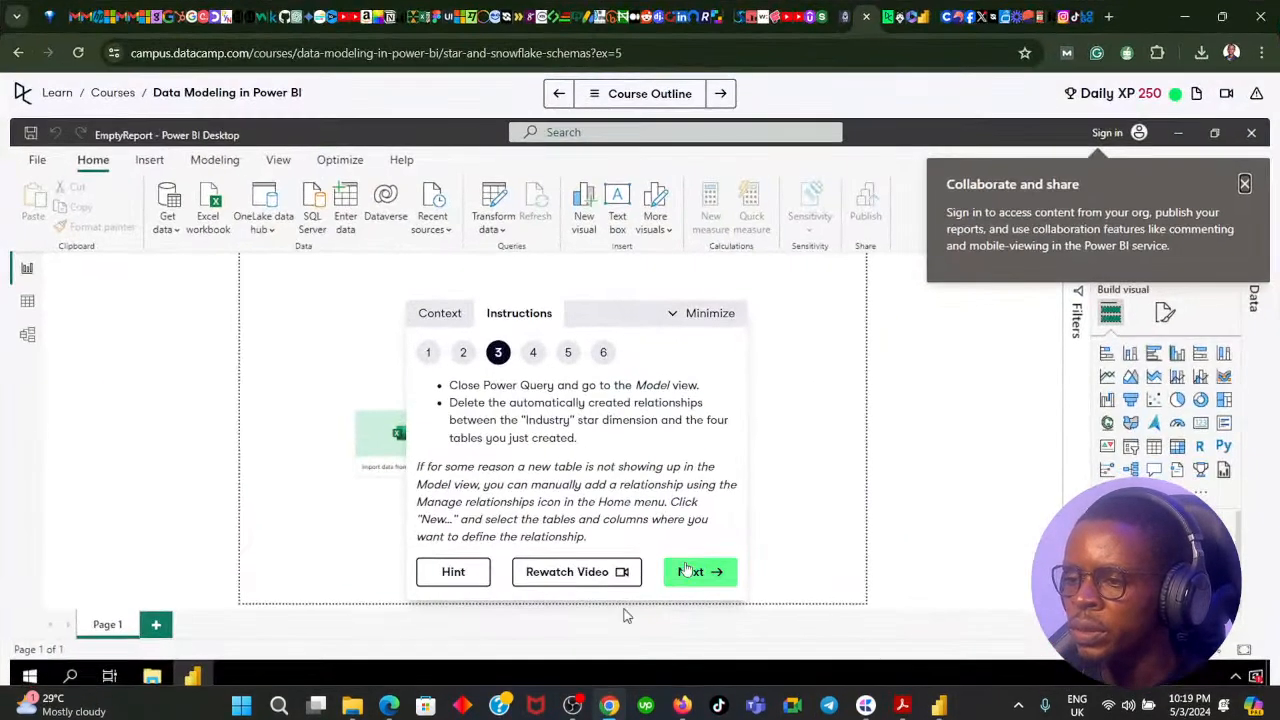
pyautogui.click(506, 335)
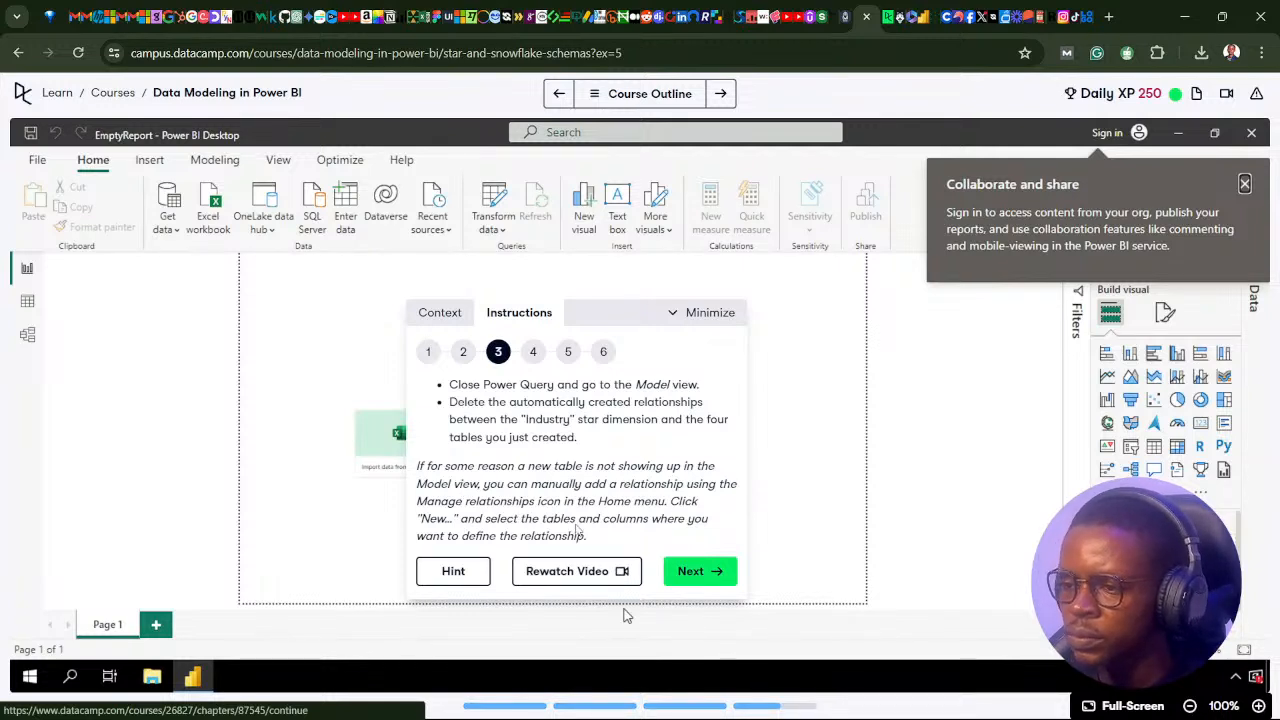
# View instruction 4 of the DataCamp exercise, switch to Power BI, and reposition the NAICS code and Establishment Survey tables slightly.
pyautogui.click(699, 571)
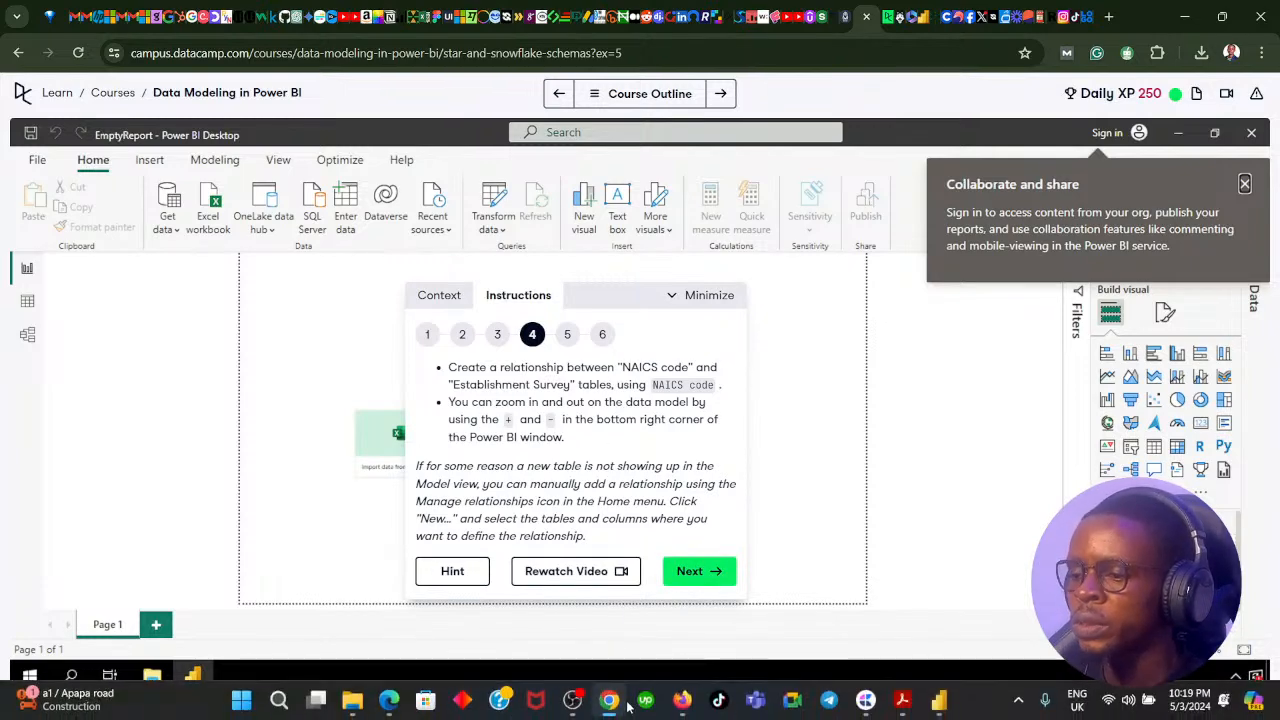
pyautogui.click(609, 707)
pyautogui.moveTo(768, 234); pyautogui.dragTo(719, 230)
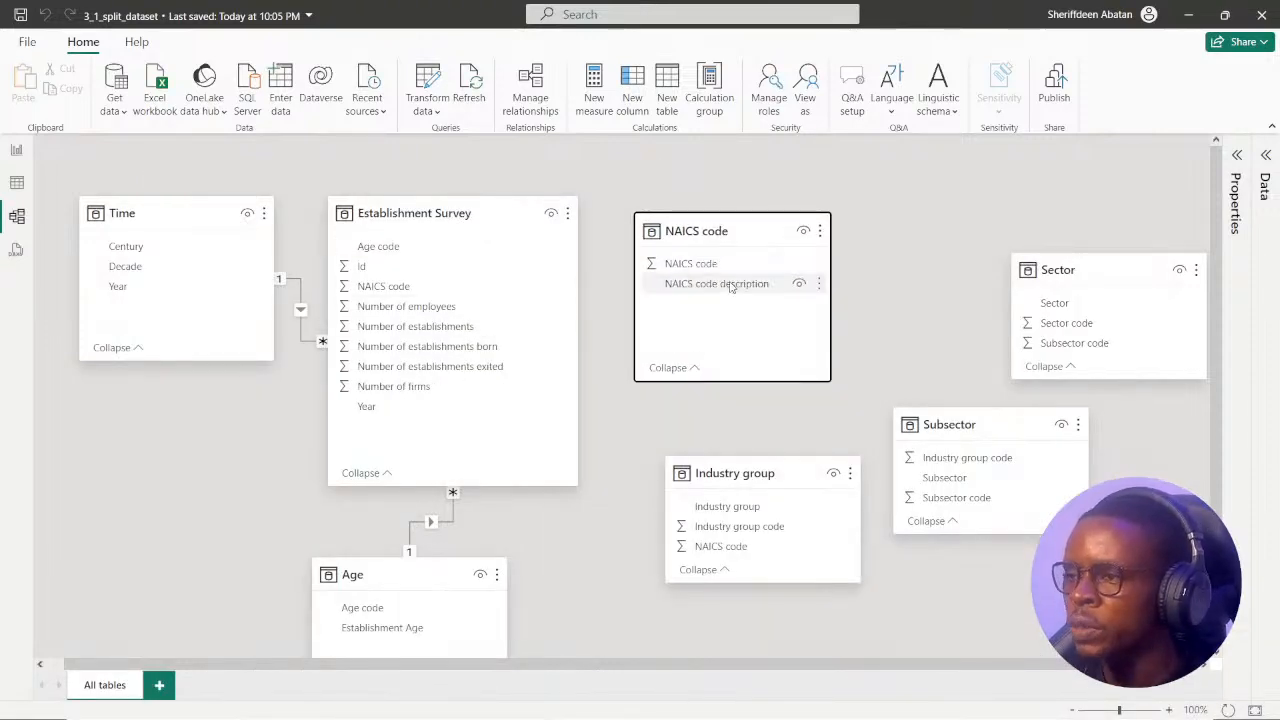
pyautogui.moveTo(766, 243); pyautogui.dragTo(785, 254)
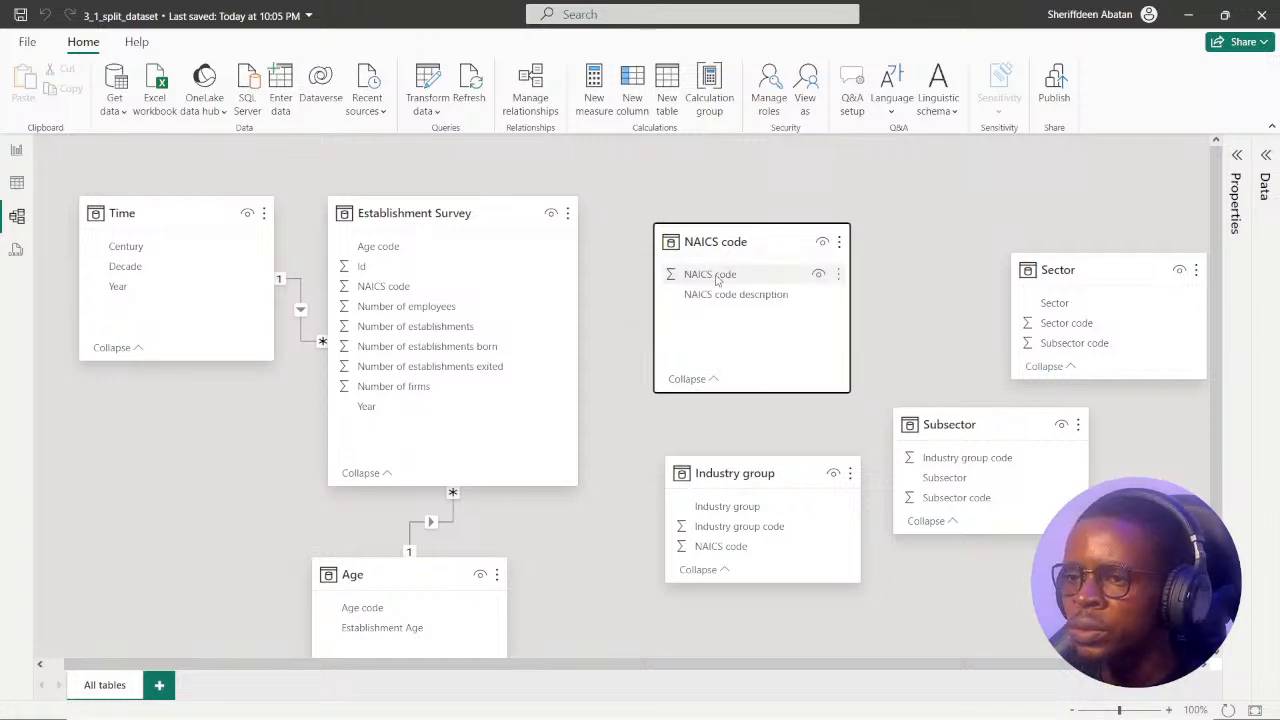
pyautogui.moveTo(515, 216); pyautogui.dragTo(542, 216)
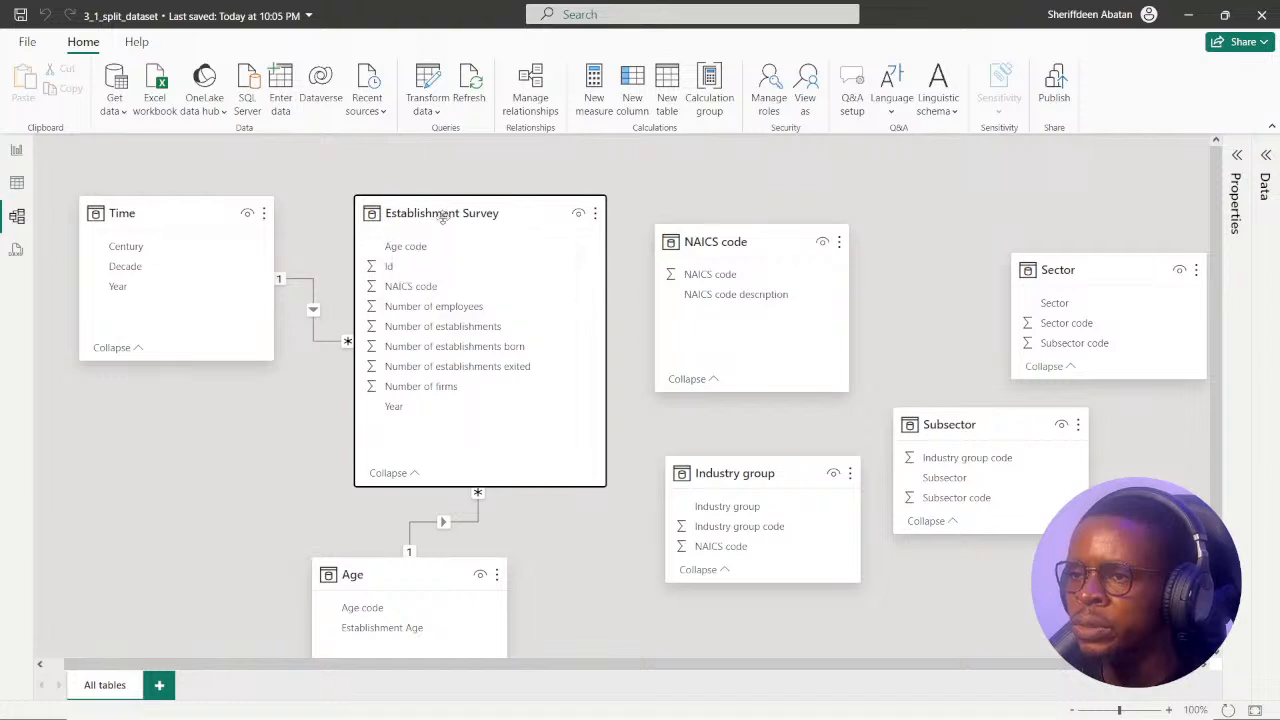
# Create a relationship between Establishment Survey and the NAICS code table on NAICS code, review its settings and accept them.
pyautogui.click(432, 289)
pyautogui.moveTo(432, 289); pyautogui.dragTo(786, 234)
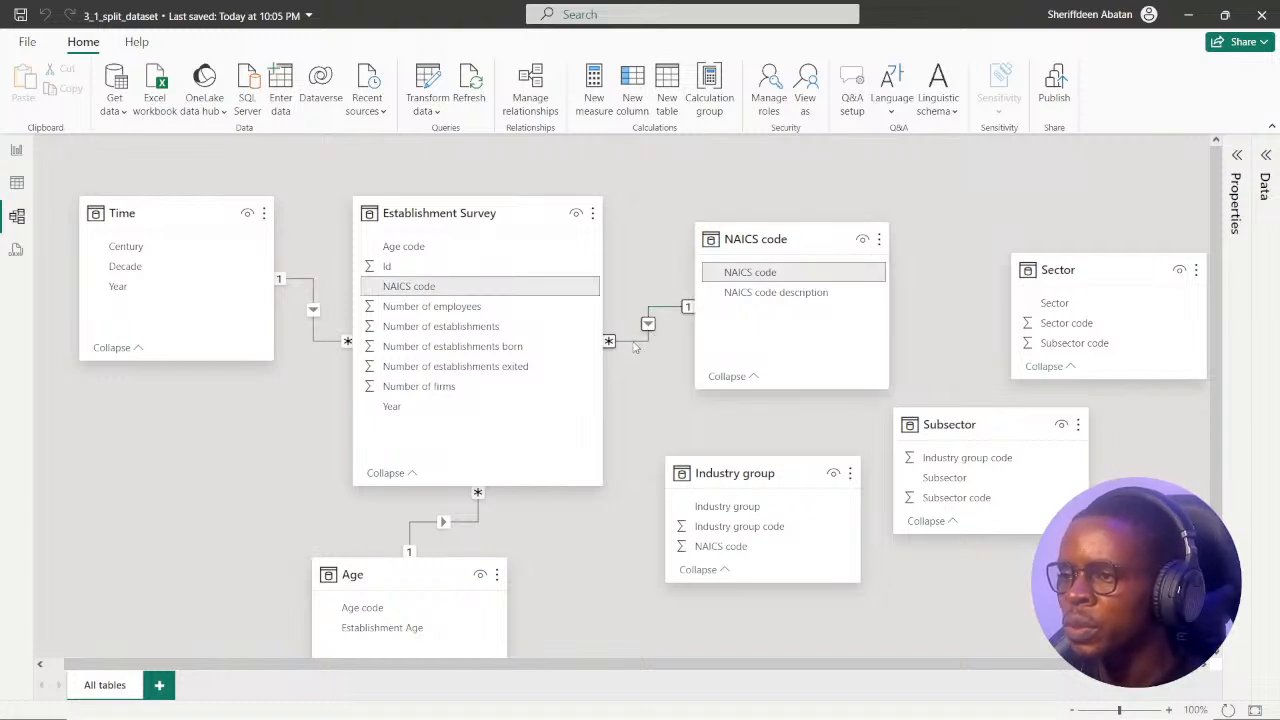
pyautogui.doubleClick(640, 342)
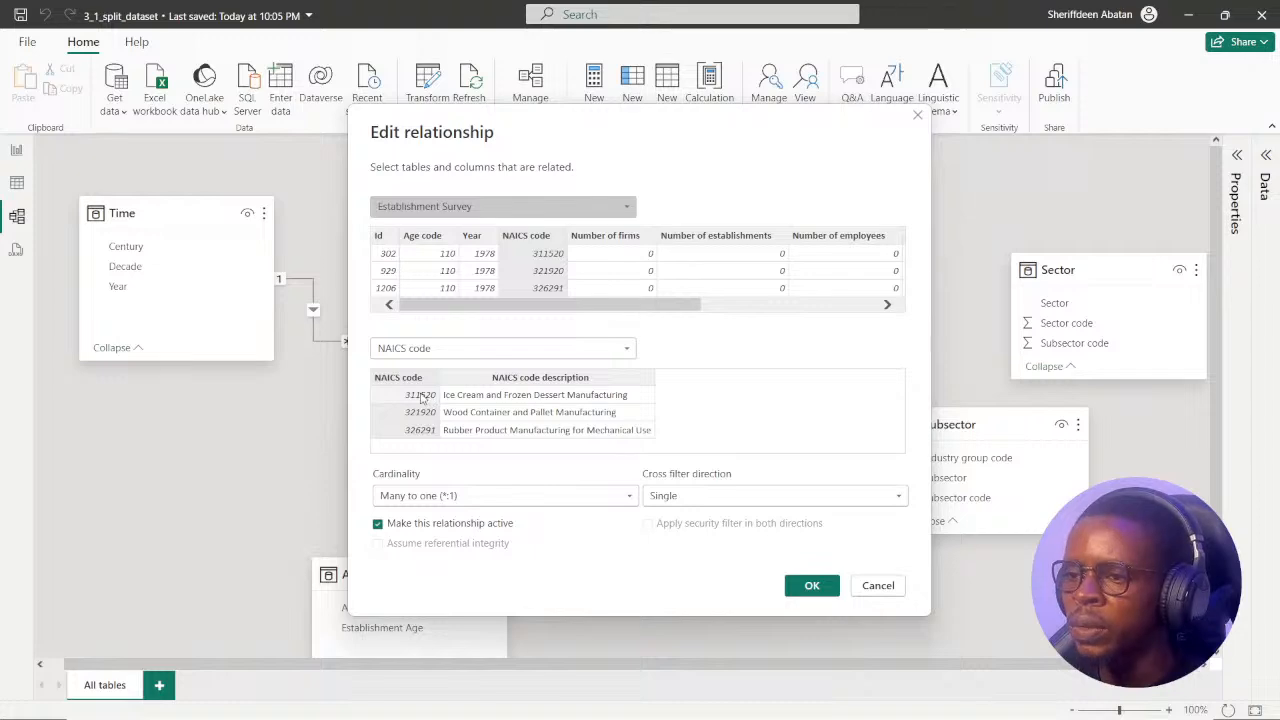
pyautogui.click(812, 587)
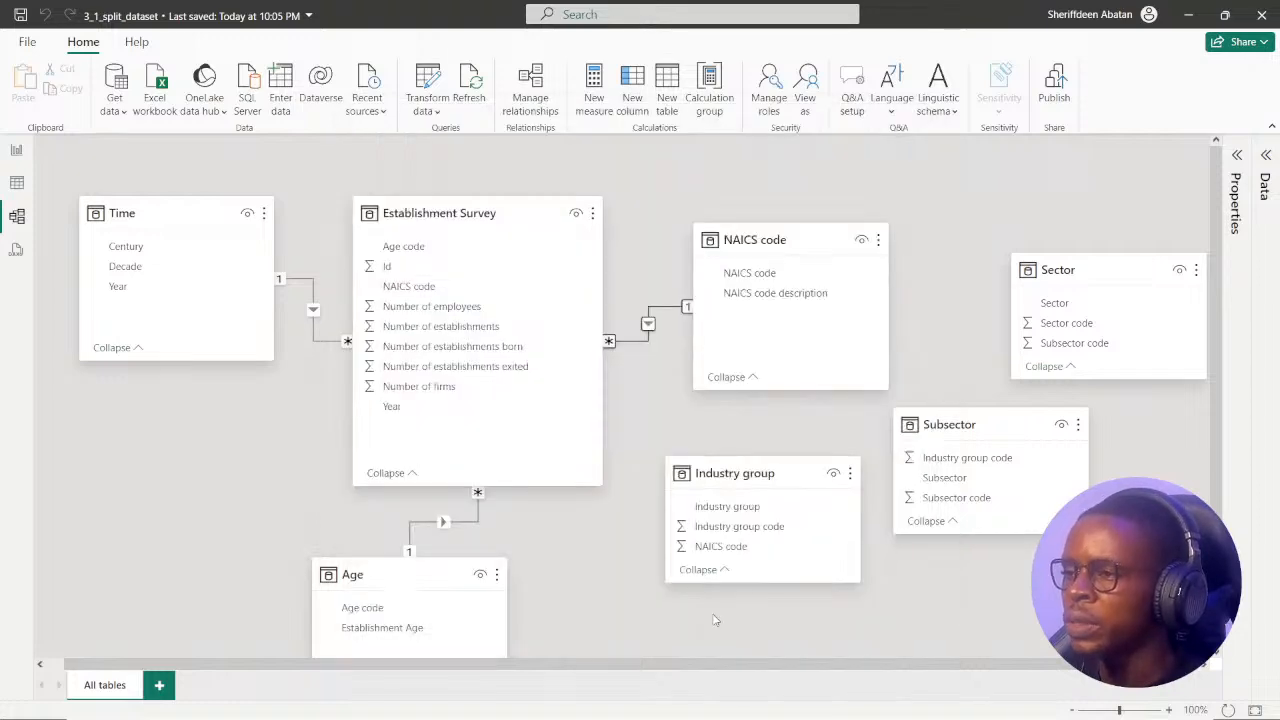
# Check instruction 5 of the DataCamp exercise in the browser and return to the Power BI model.
pyautogui.click(609, 713)
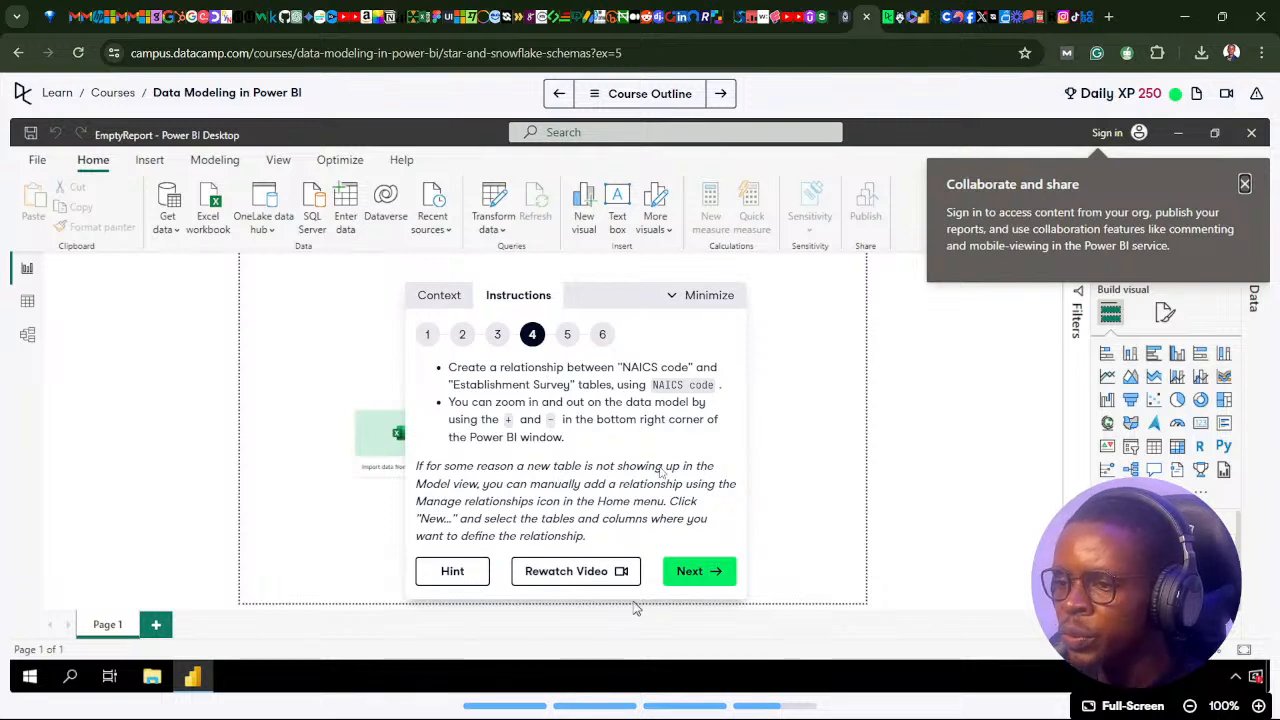
pyautogui.click(693, 574)
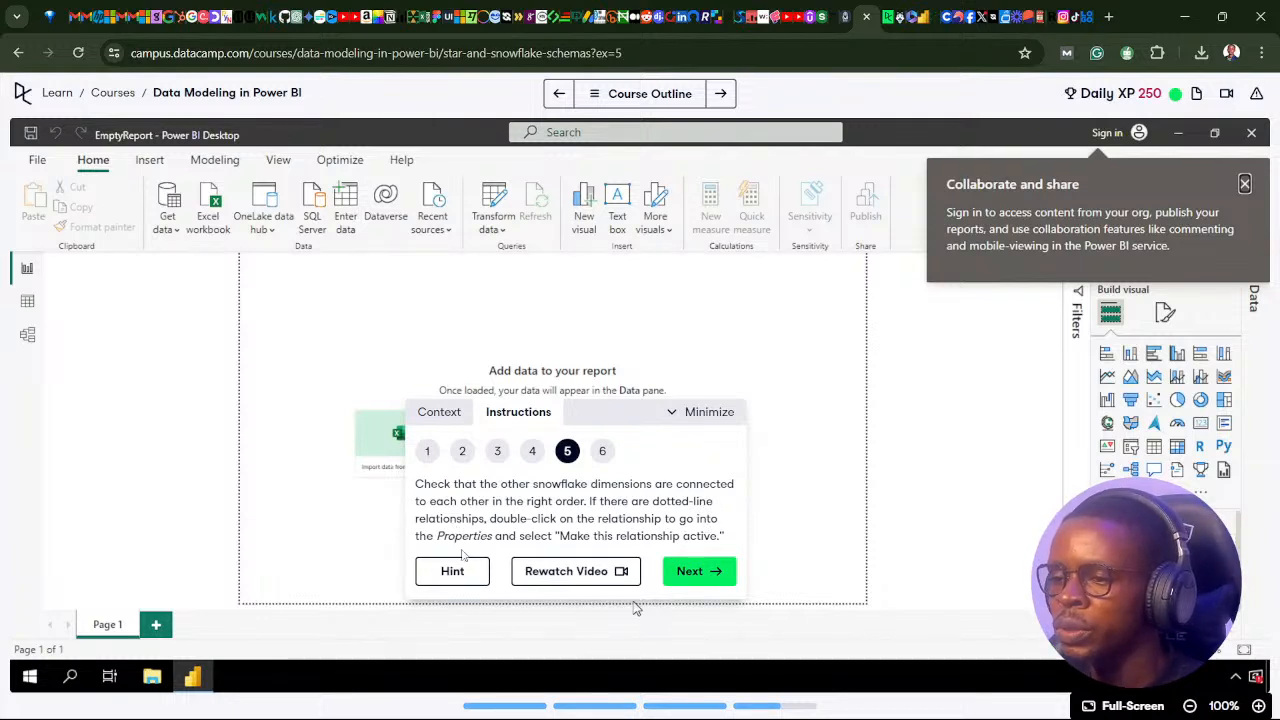
pyautogui.click(608, 705)
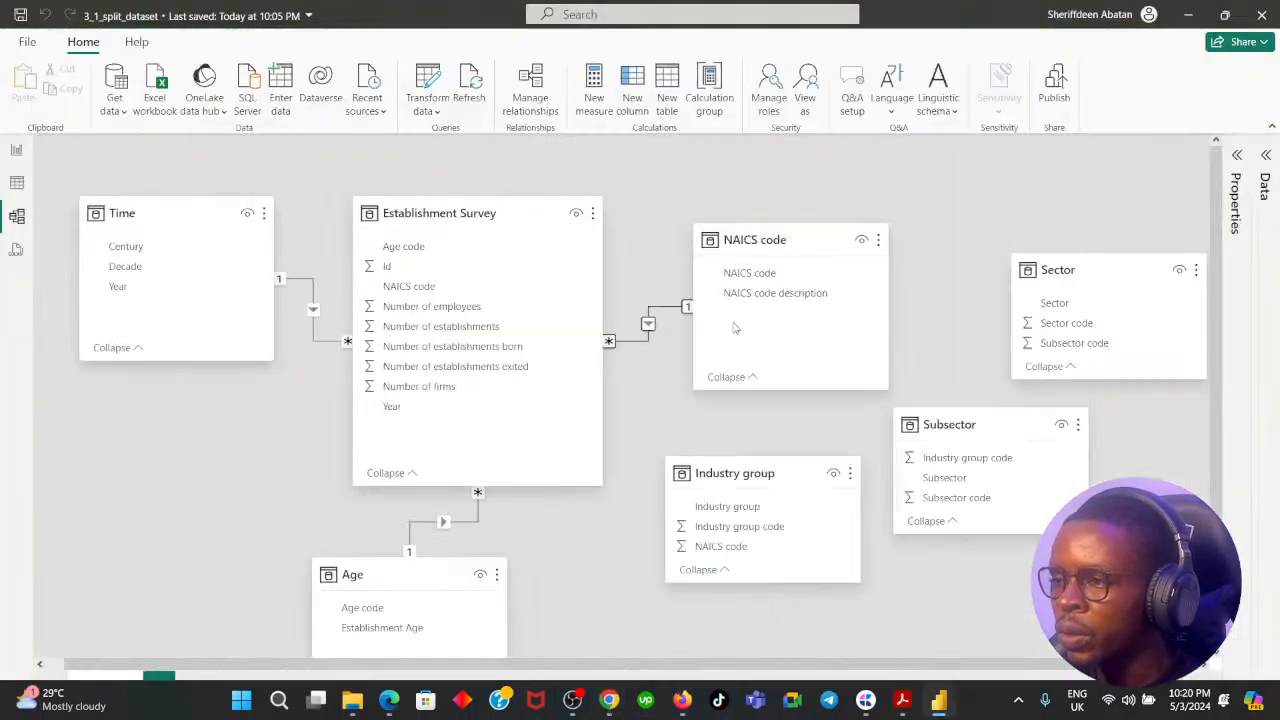
# Space the Industry group and NAICS code tables apart vertically and relate them on NAICS code.
pyautogui.moveTo(778, 473); pyautogui.dragTo(775, 460)
pyautogui.moveTo(810, 240); pyautogui.dragTo(786, 258)
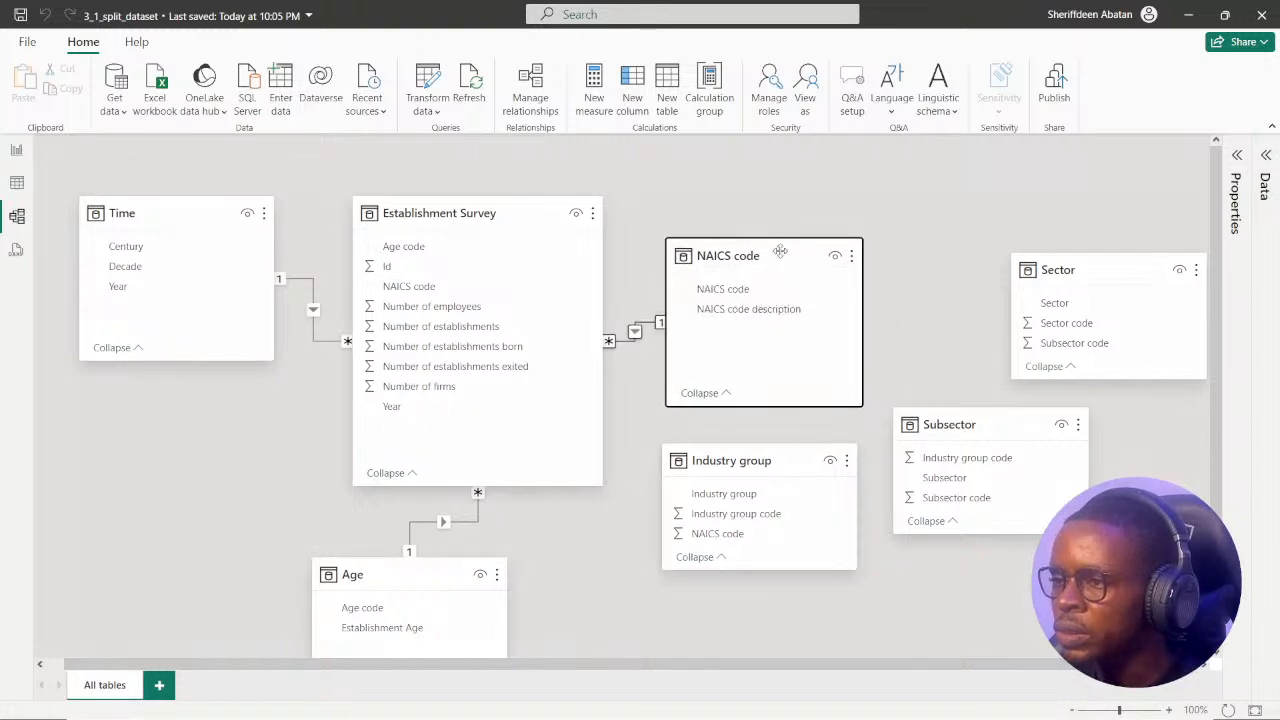
pyautogui.moveTo(772, 462); pyautogui.dragTo(782, 490)
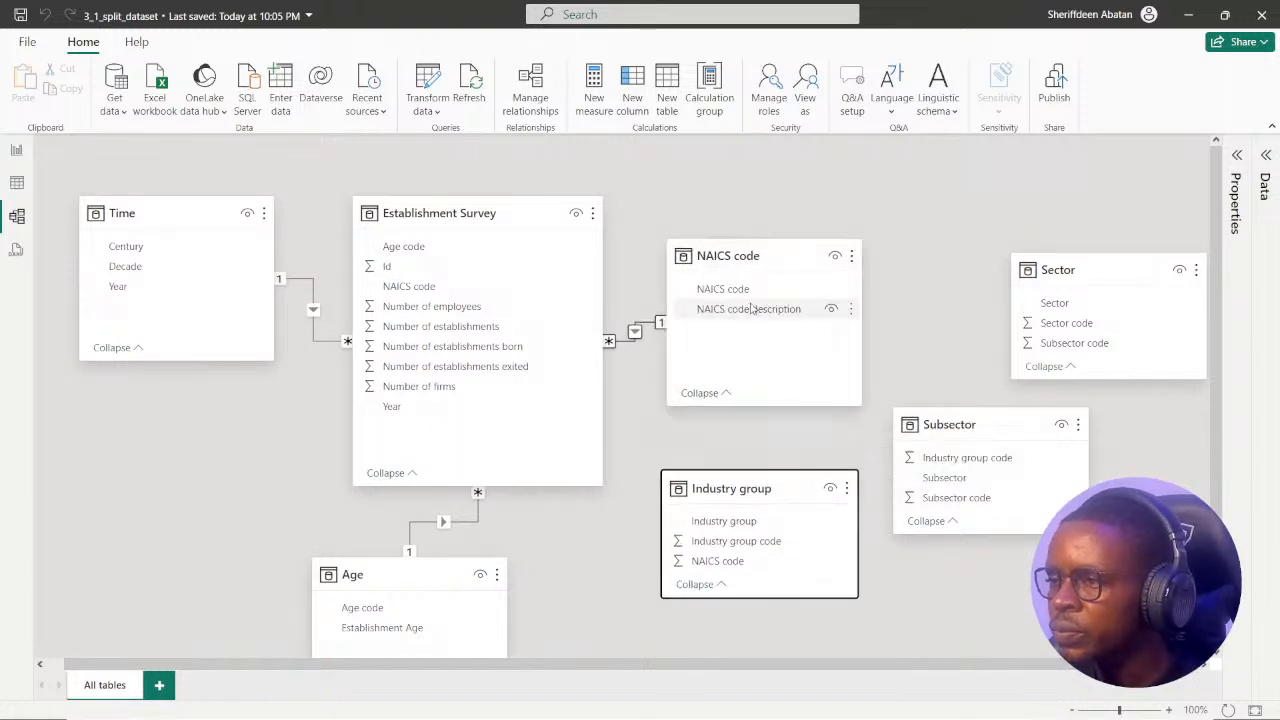
pyautogui.scroll(-3, 754, 522)
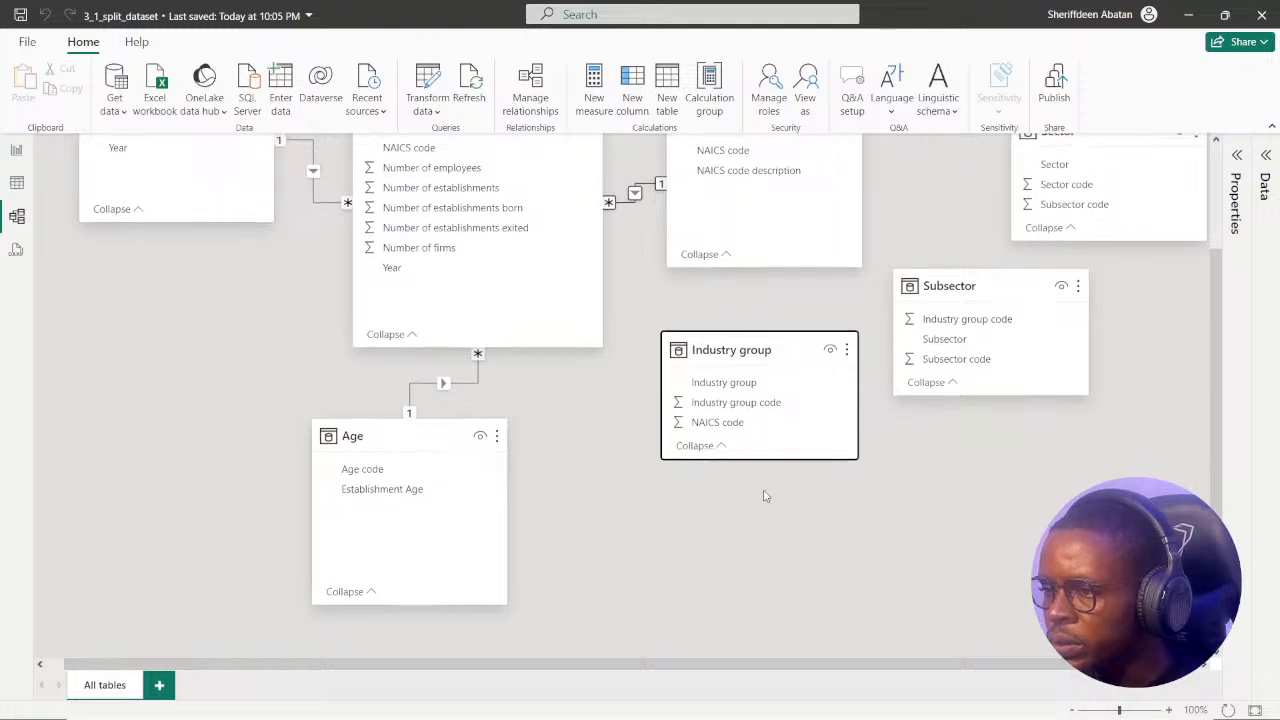
pyautogui.scroll(3, 763, 494)
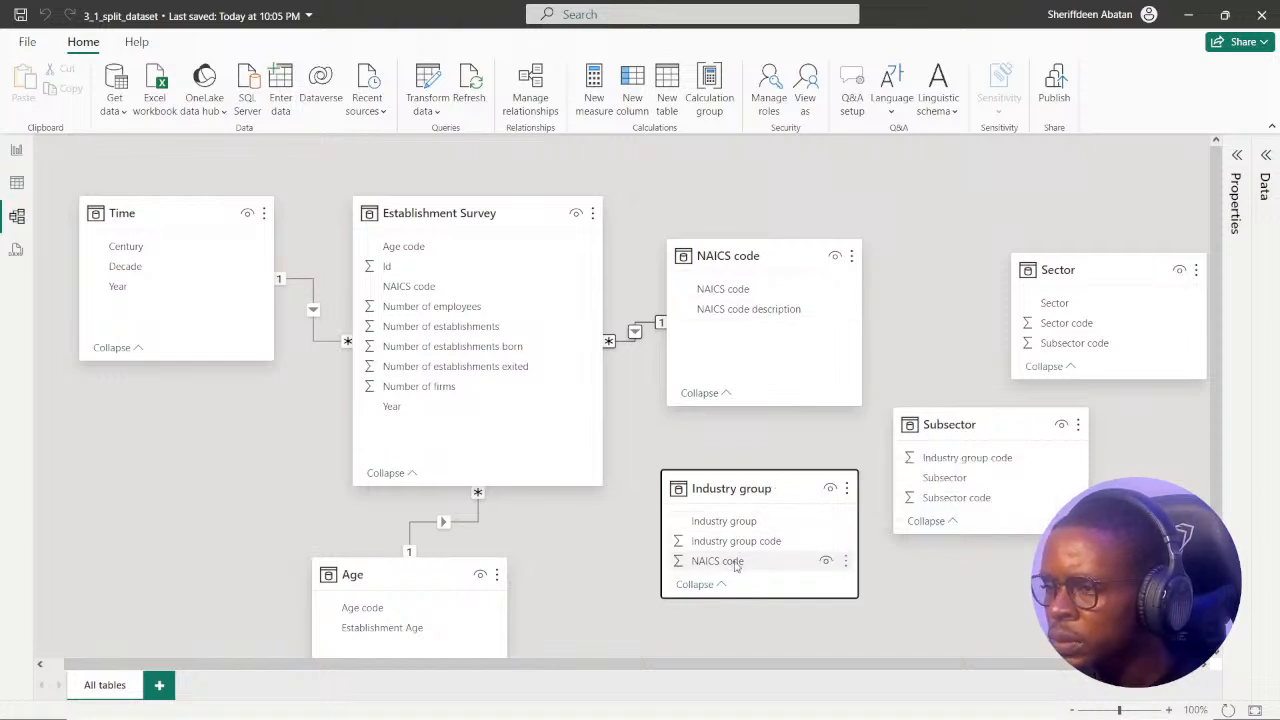
pyautogui.moveTo(736, 566); pyautogui.dragTo(749, 293)
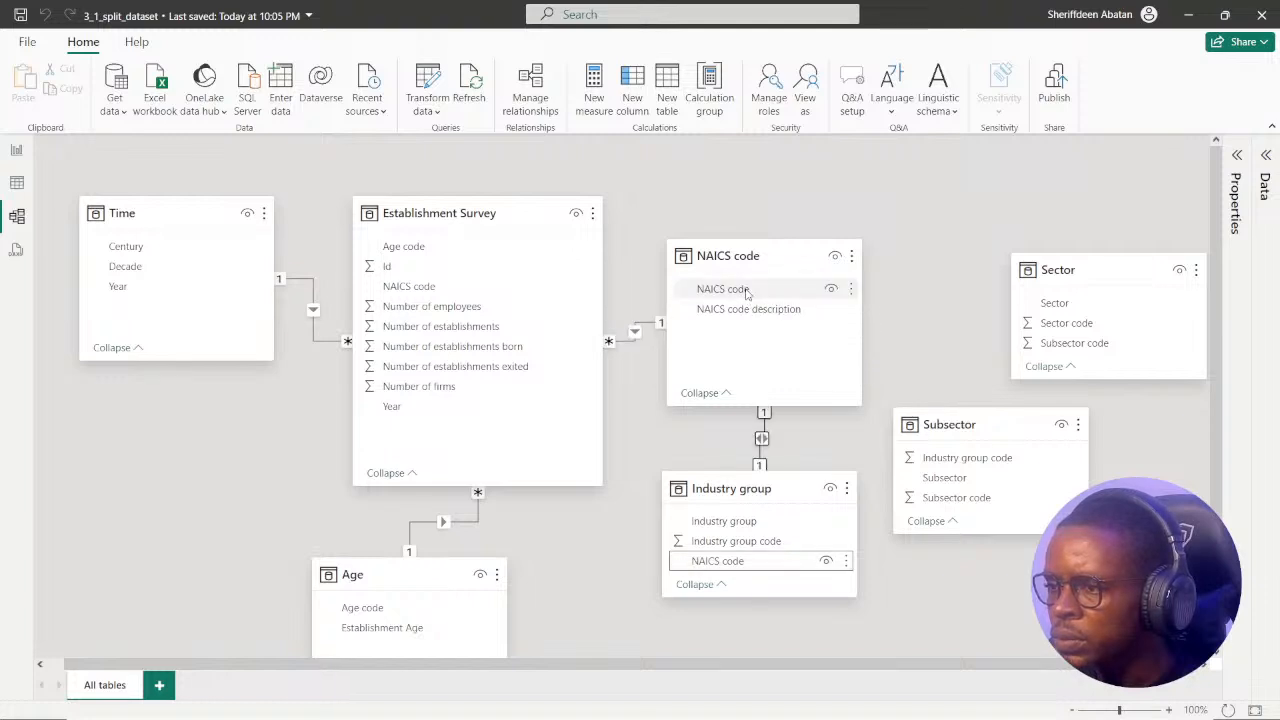
# Rearrange the Industry group, Establishment Survey, NAICS code and Subsector tables in the model diagram for clearer spacing.
pyautogui.moveTo(787, 478); pyautogui.dragTo(776, 512)
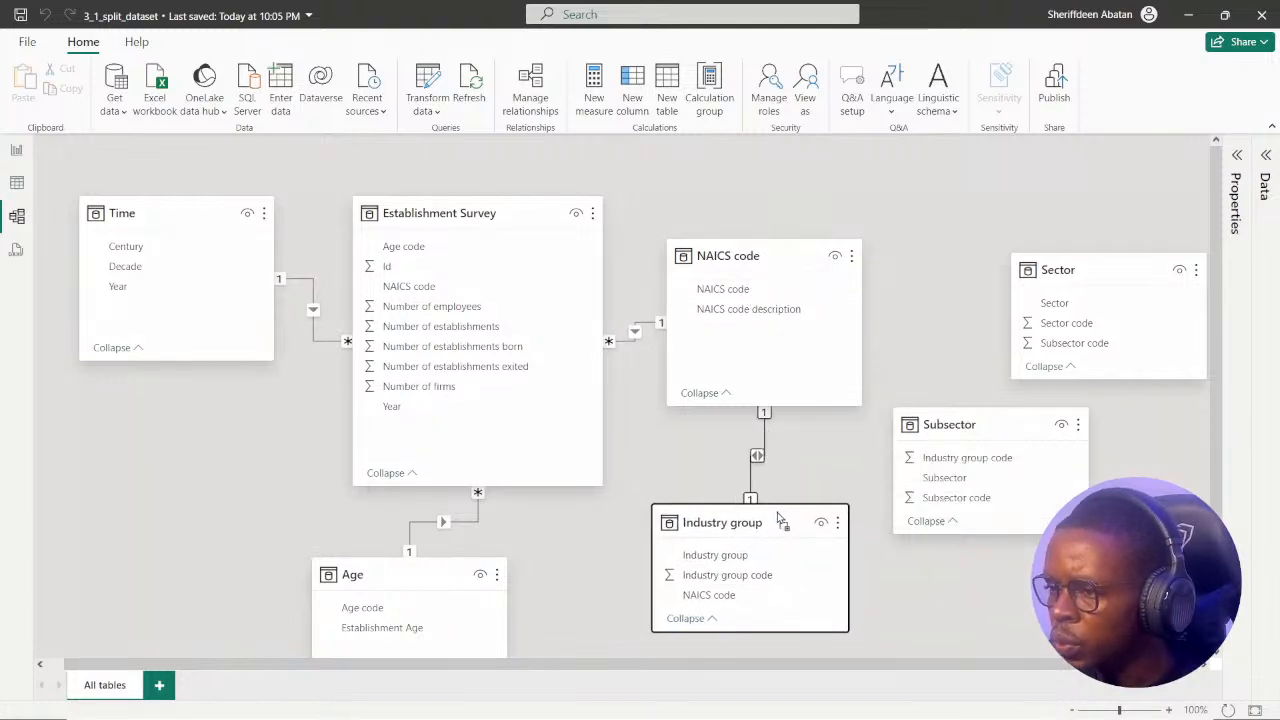
pyautogui.moveTo(529, 212); pyautogui.dragTo(498, 213)
pyautogui.moveTo(812, 240); pyautogui.dragTo(781, 241)
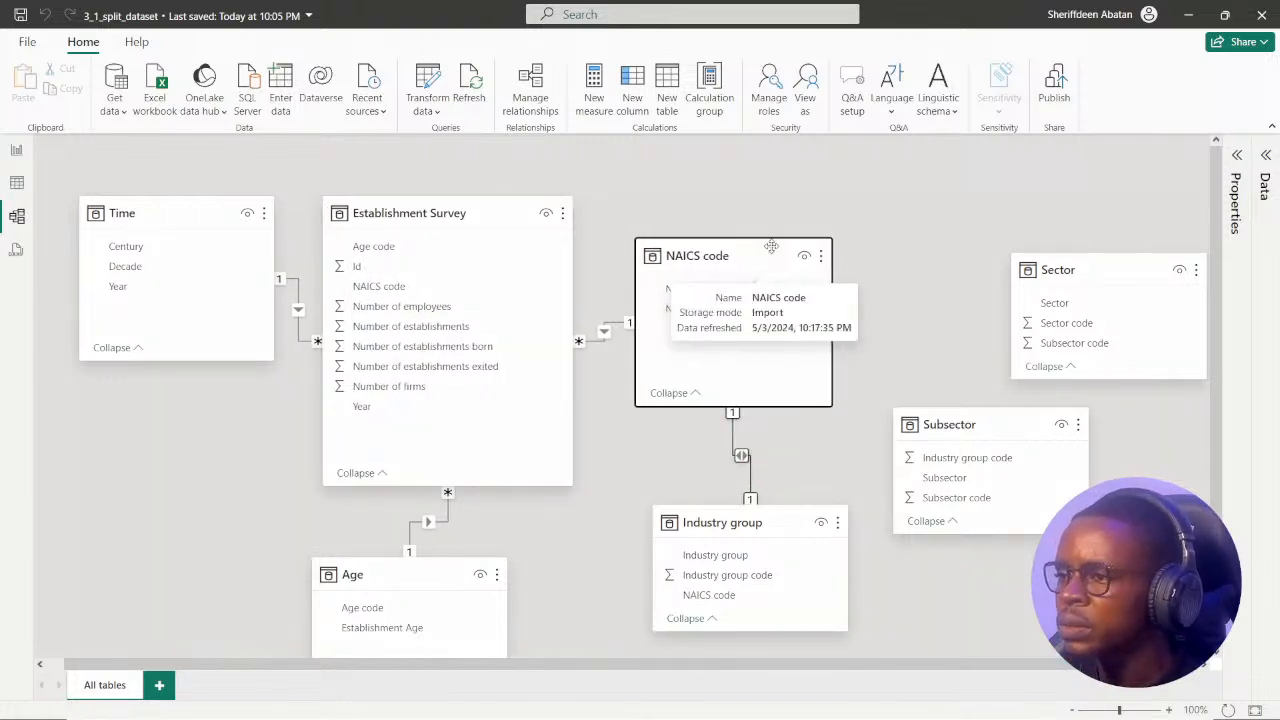
pyautogui.moveTo(985, 426)
pyautogui.mouseDown()
pyautogui.moveTo(975, 456)
pyautogui.moveTo(973, 442)
pyautogui.mouseUp()
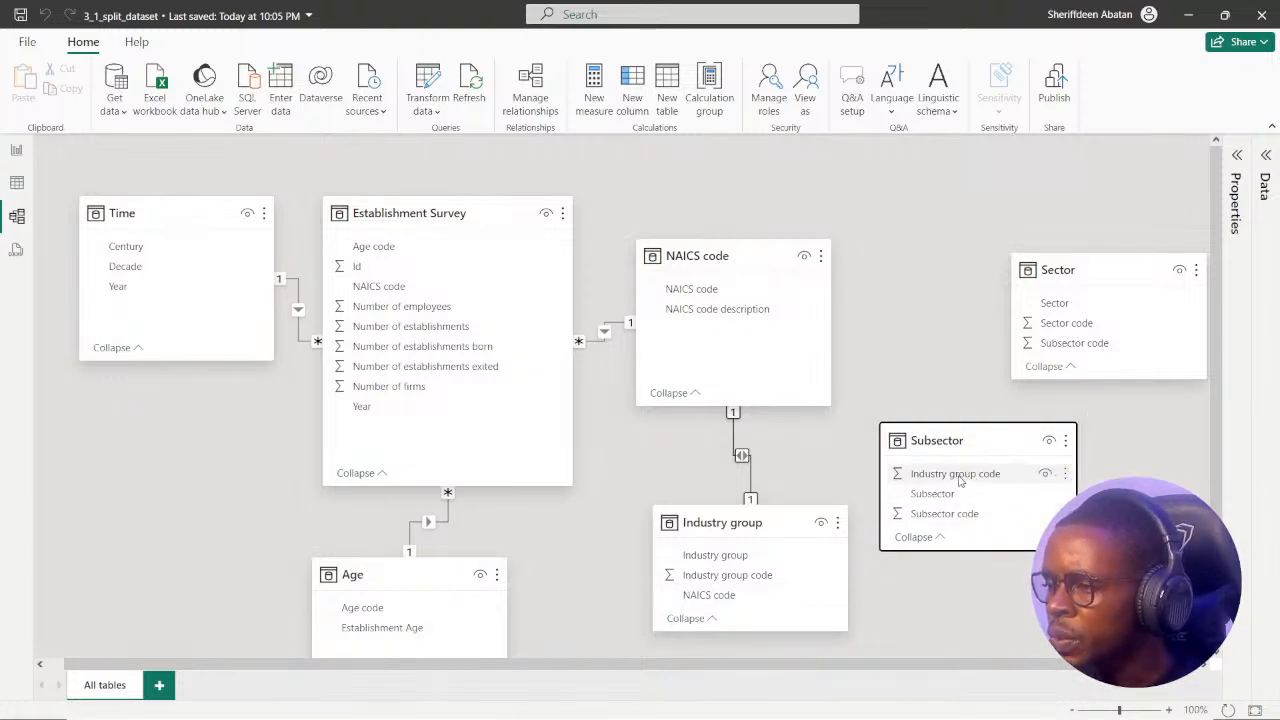
# Try relating the Subsector table to Industry group on Industry group code, and delete that relationship.
pyautogui.moveTo(957, 477); pyautogui.dragTo(752, 560)
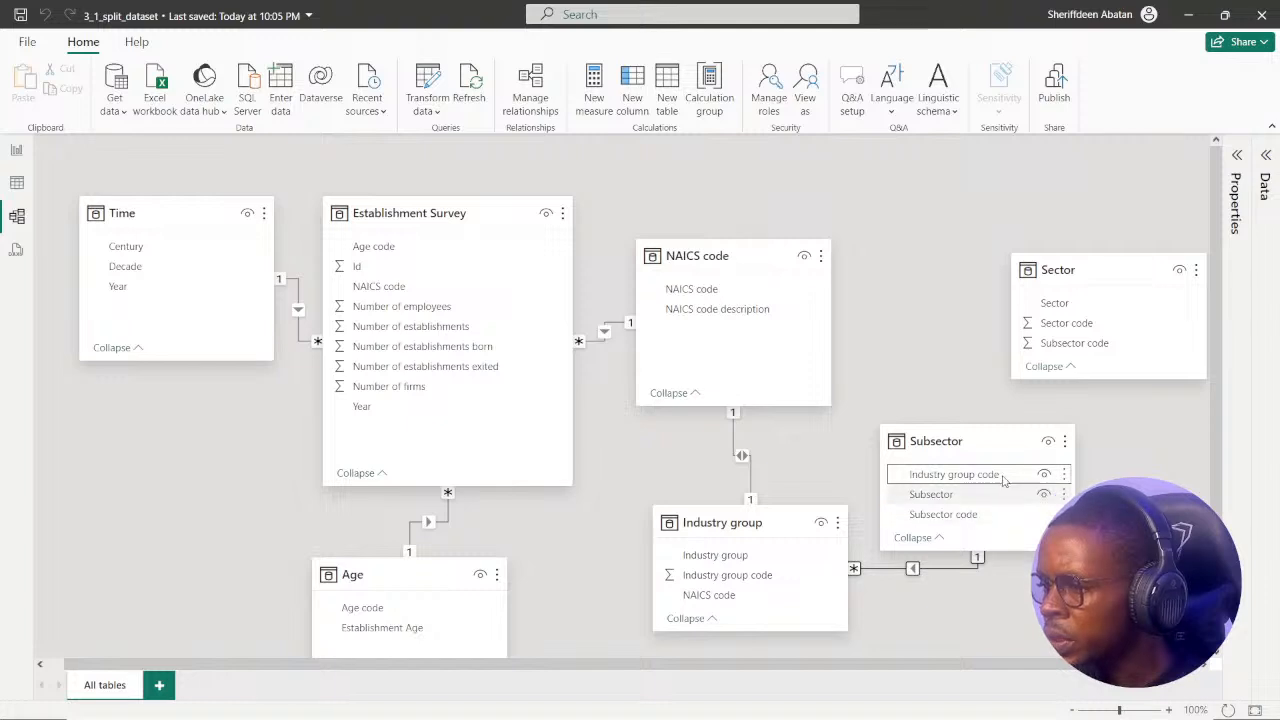
pyautogui.rightClick(942, 570)
pyautogui.click(962, 579)
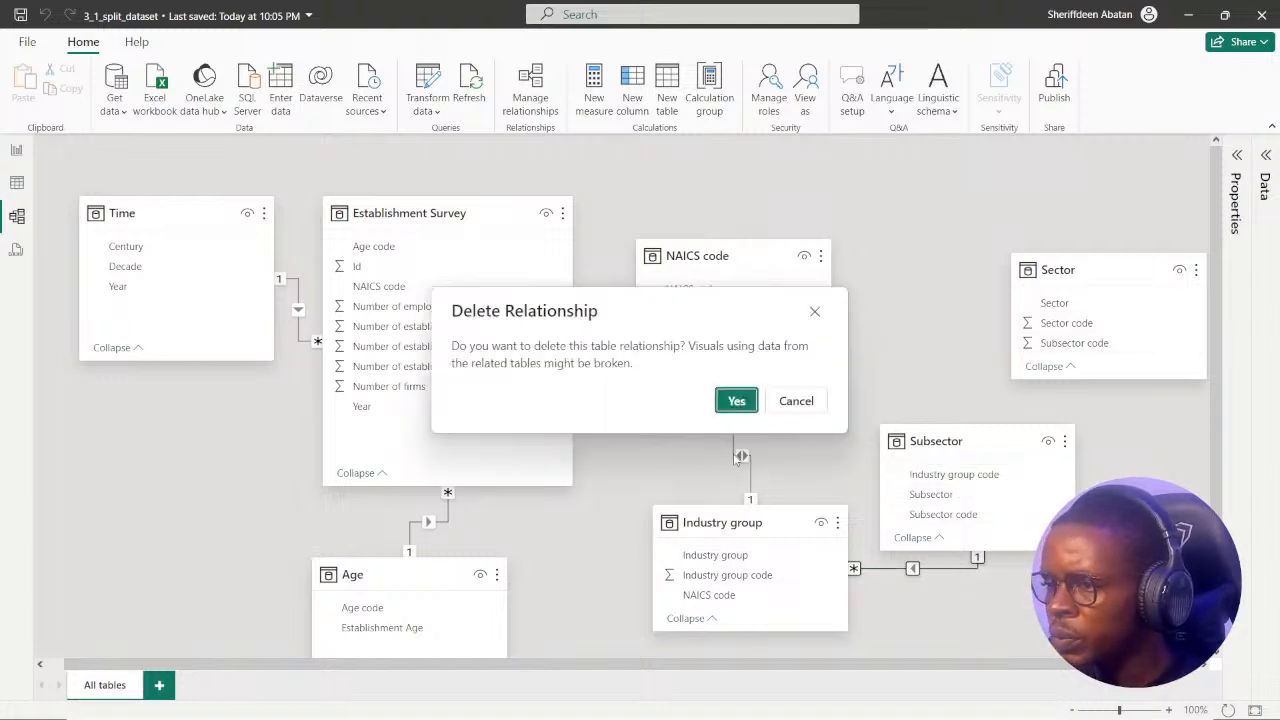
pyautogui.click(736, 400)
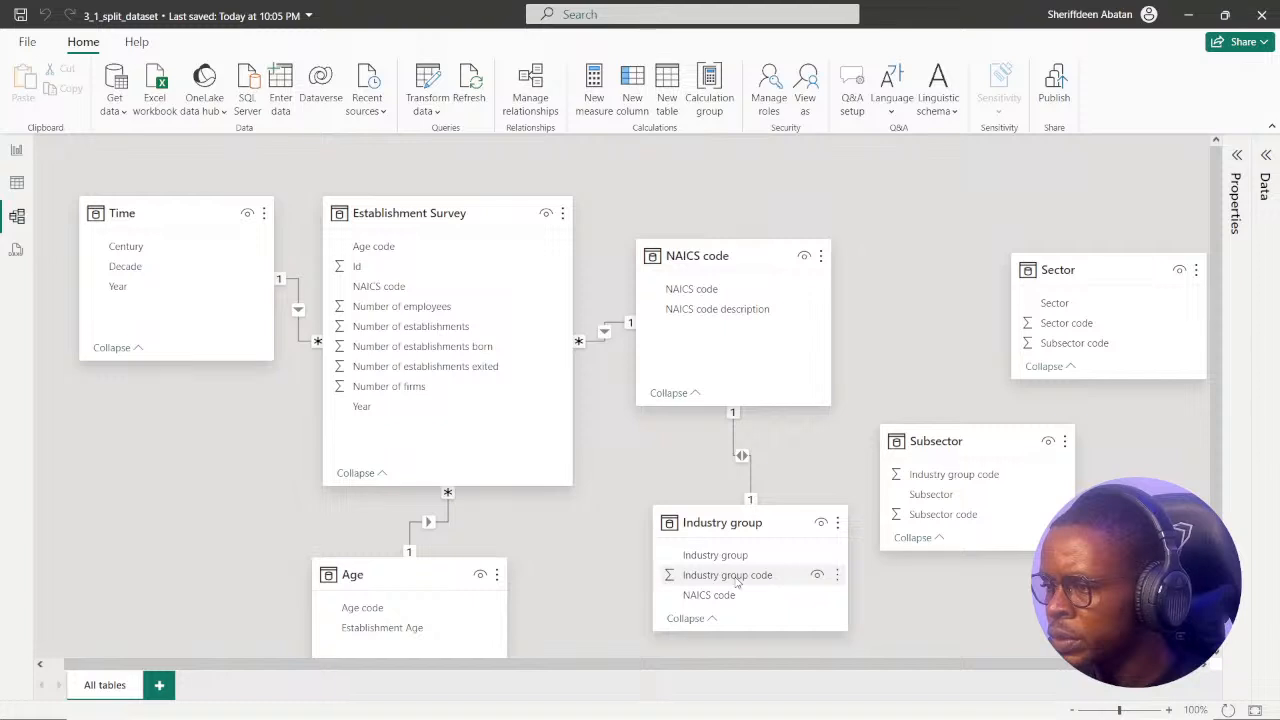
# Relate Industry group to Subsector on Industry group code, and inspect the Industry group query in Power Query Editor before closing it.
pyautogui.moveTo(737, 582); pyautogui.dragTo(972, 479)
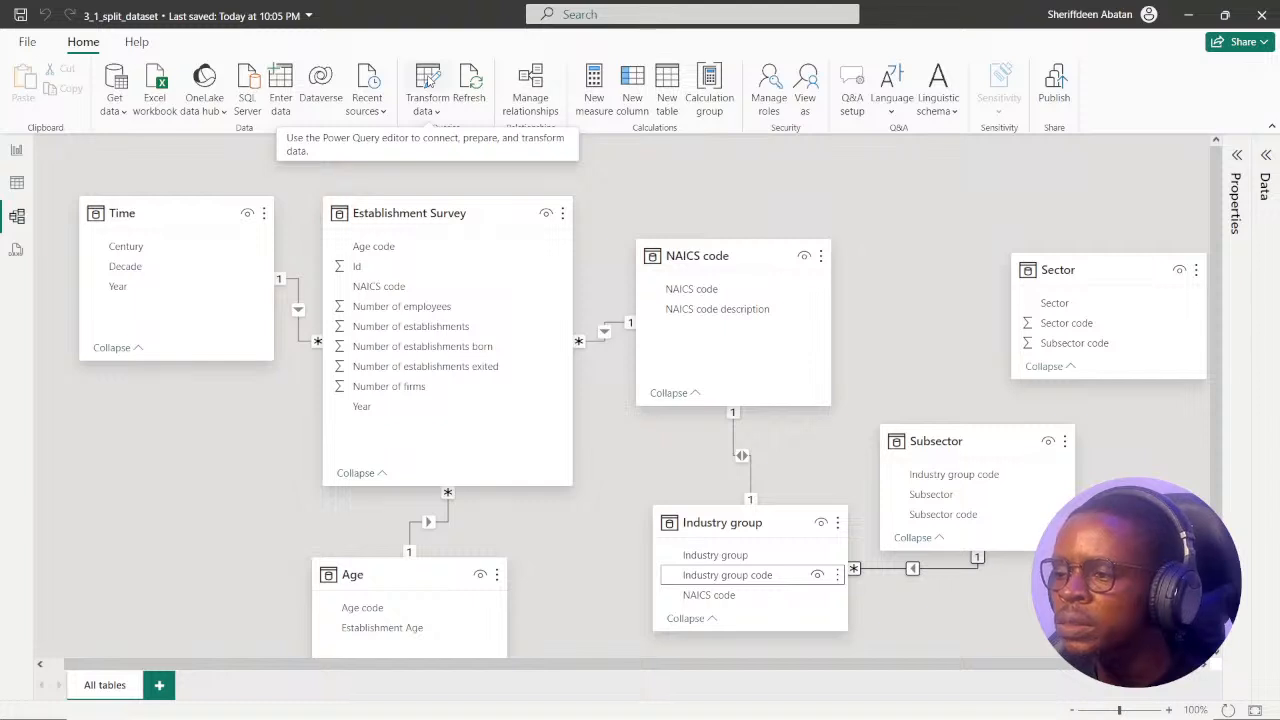
pyautogui.click(429, 84)
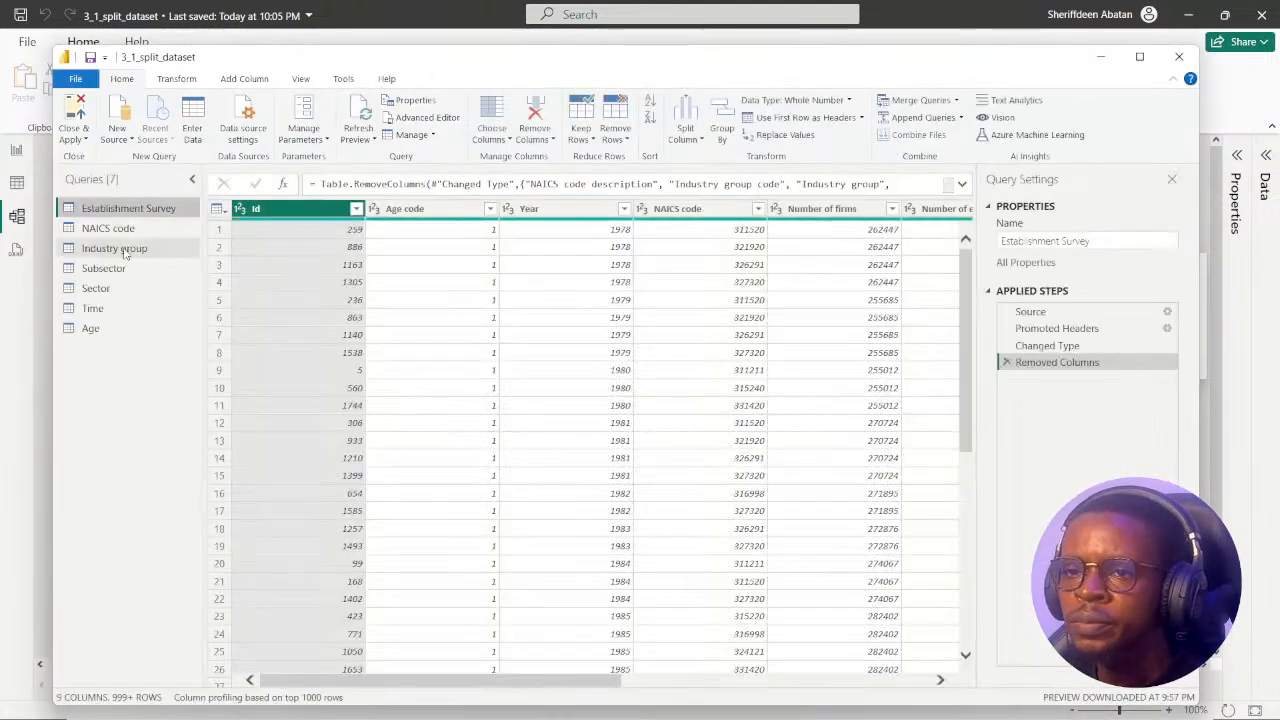
pyautogui.click(138, 249)
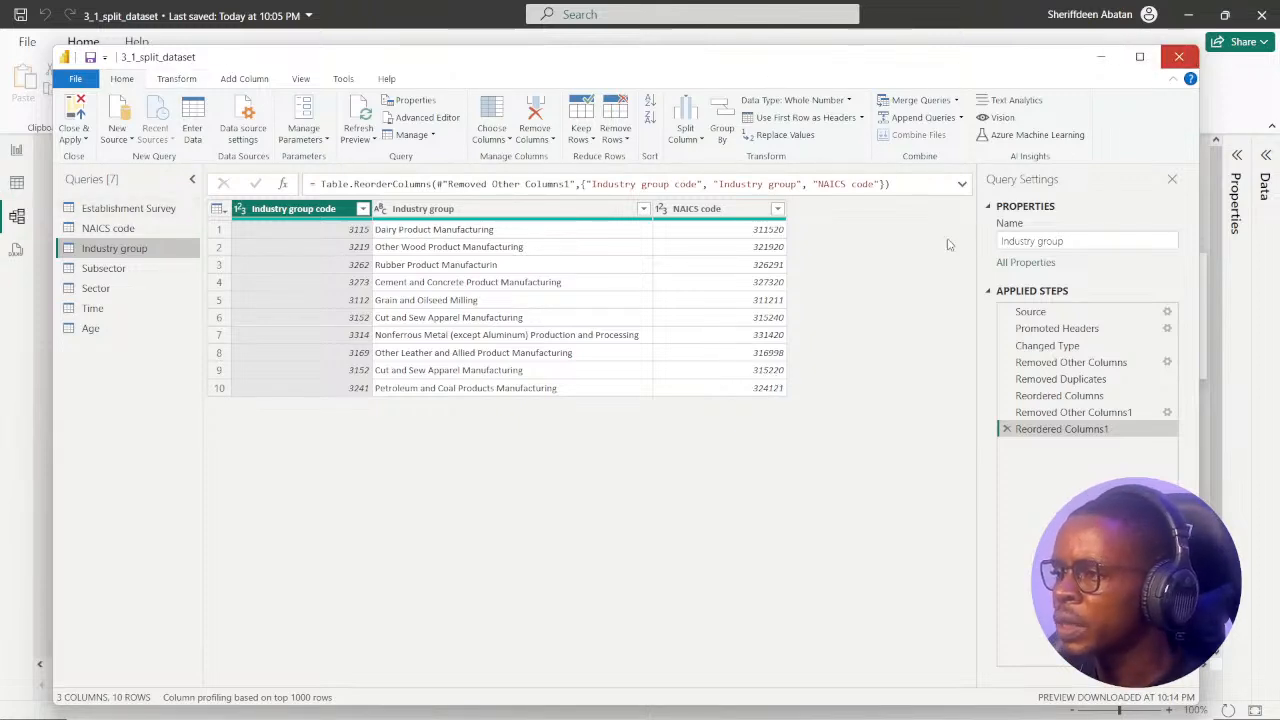
pyautogui.click(1179, 56)
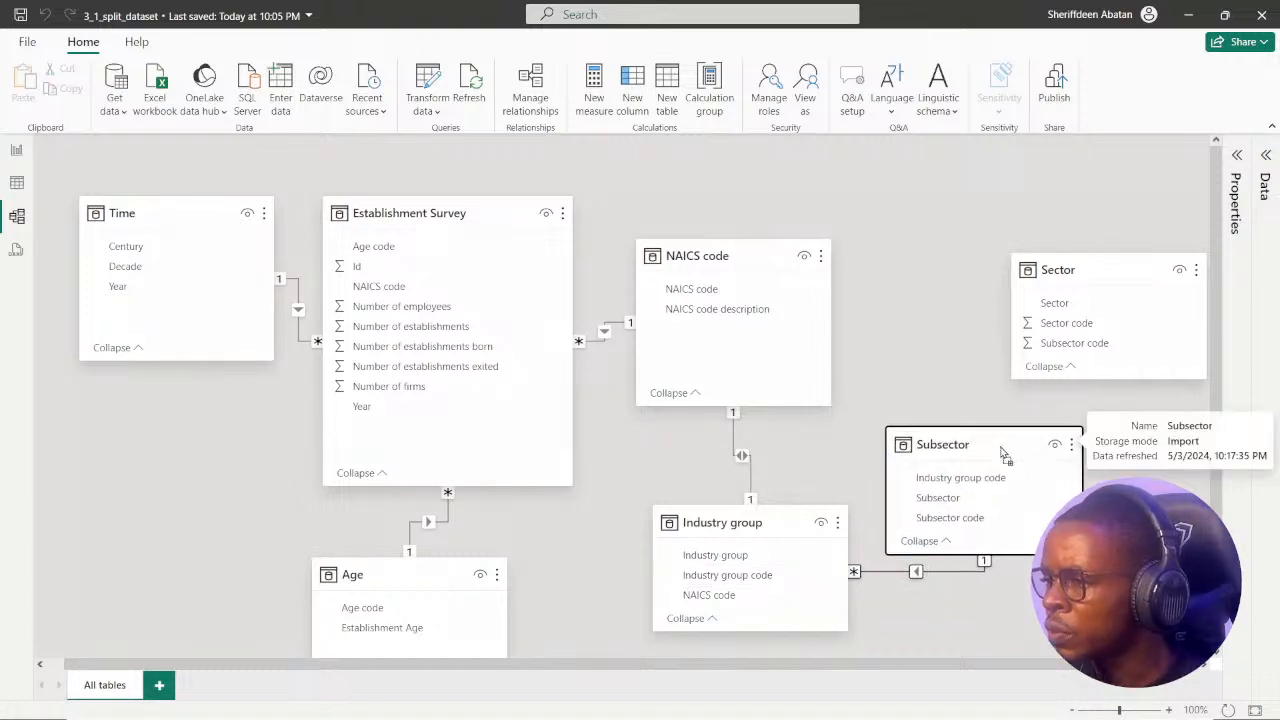
# Relate Subsector to Sector on Subsector code, and place the Sector table above Subsector in the diagram.
pyautogui.moveTo(1003, 452); pyautogui.dragTo(1017, 455)
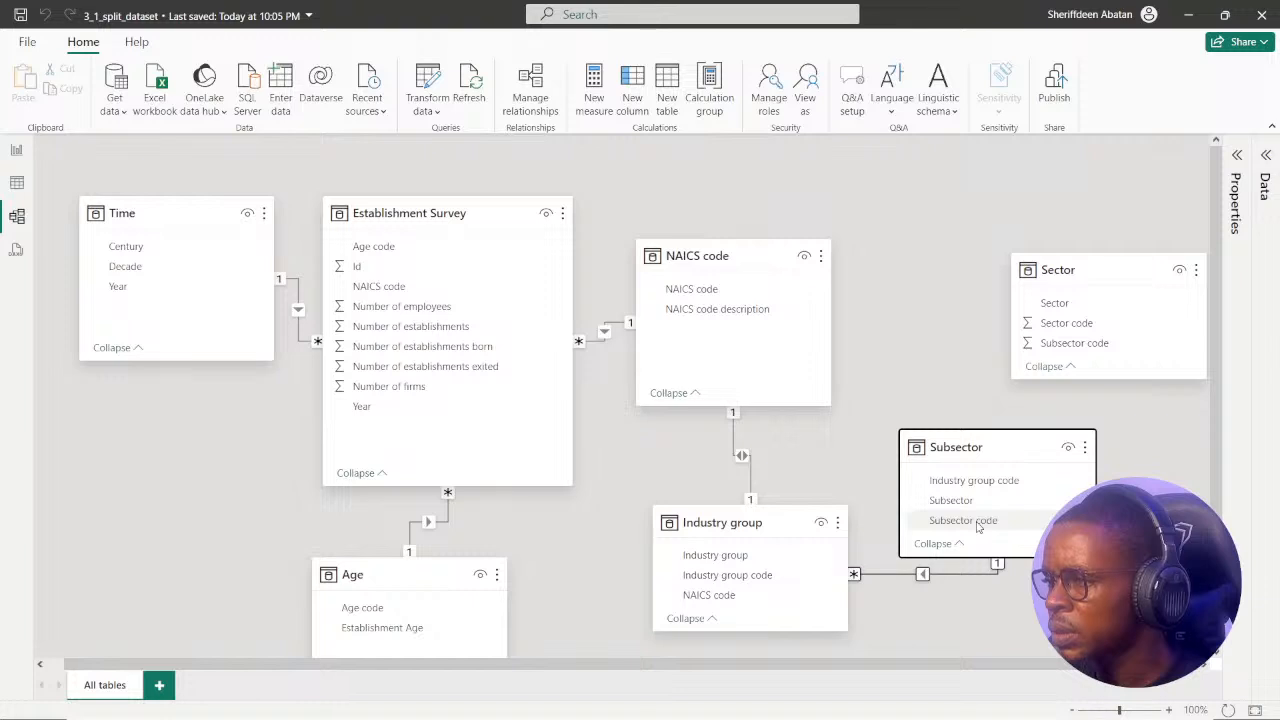
pyautogui.moveTo(979, 528); pyautogui.dragTo(1102, 356)
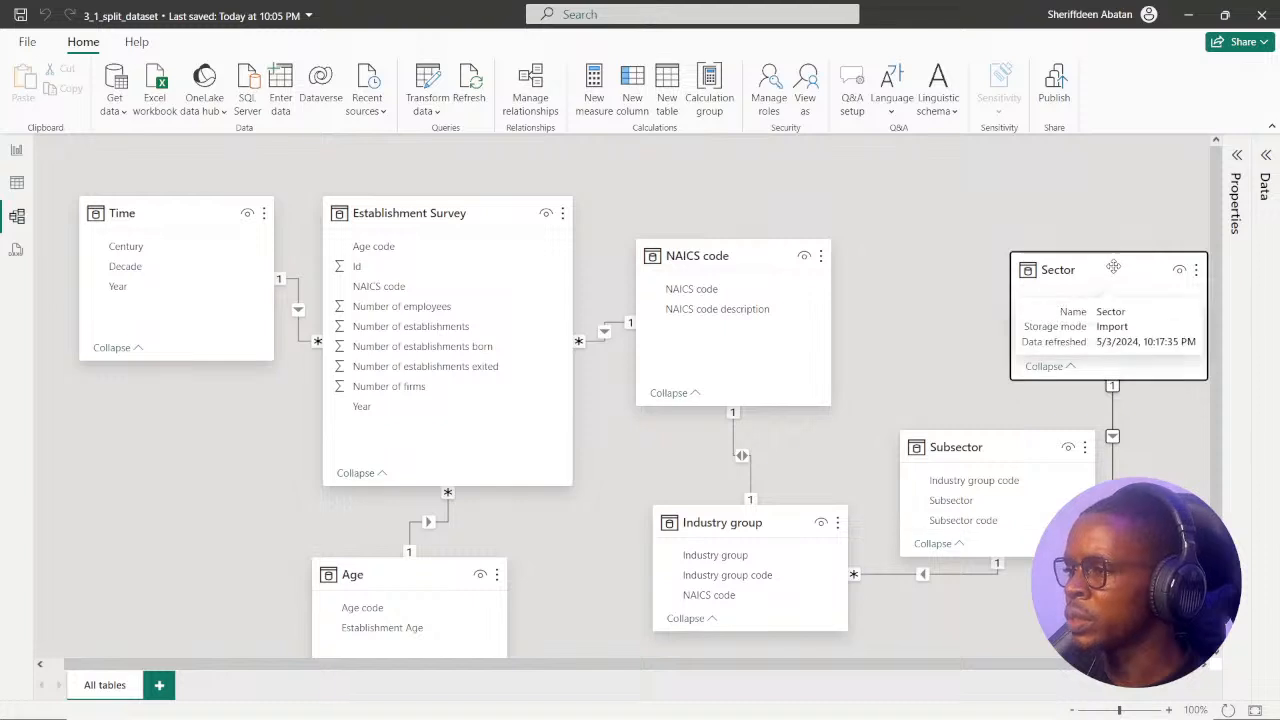
pyautogui.moveTo(1114, 272); pyautogui.dragTo(1050, 238)
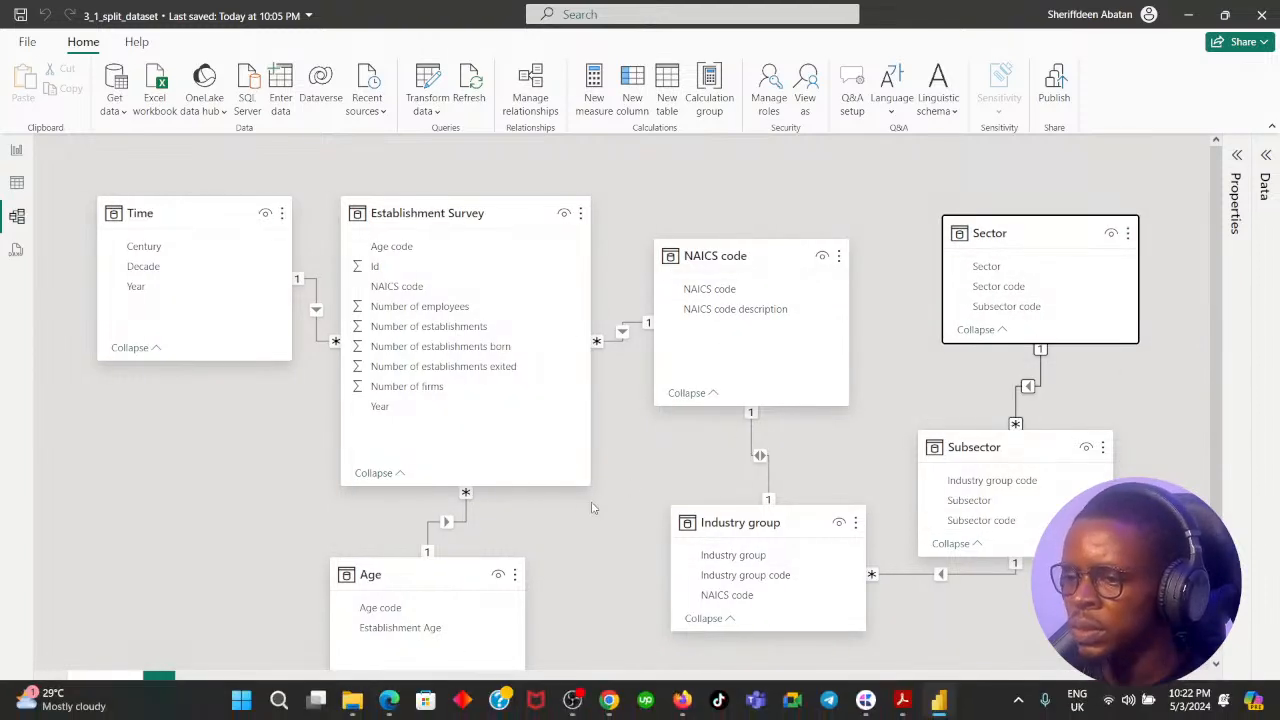
# Save the 3_1_split_dataset report with its rebuilt snowflake relationships.
pyautogui.click(157, 514)
pyautogui.scroll(-1, 155, 512)
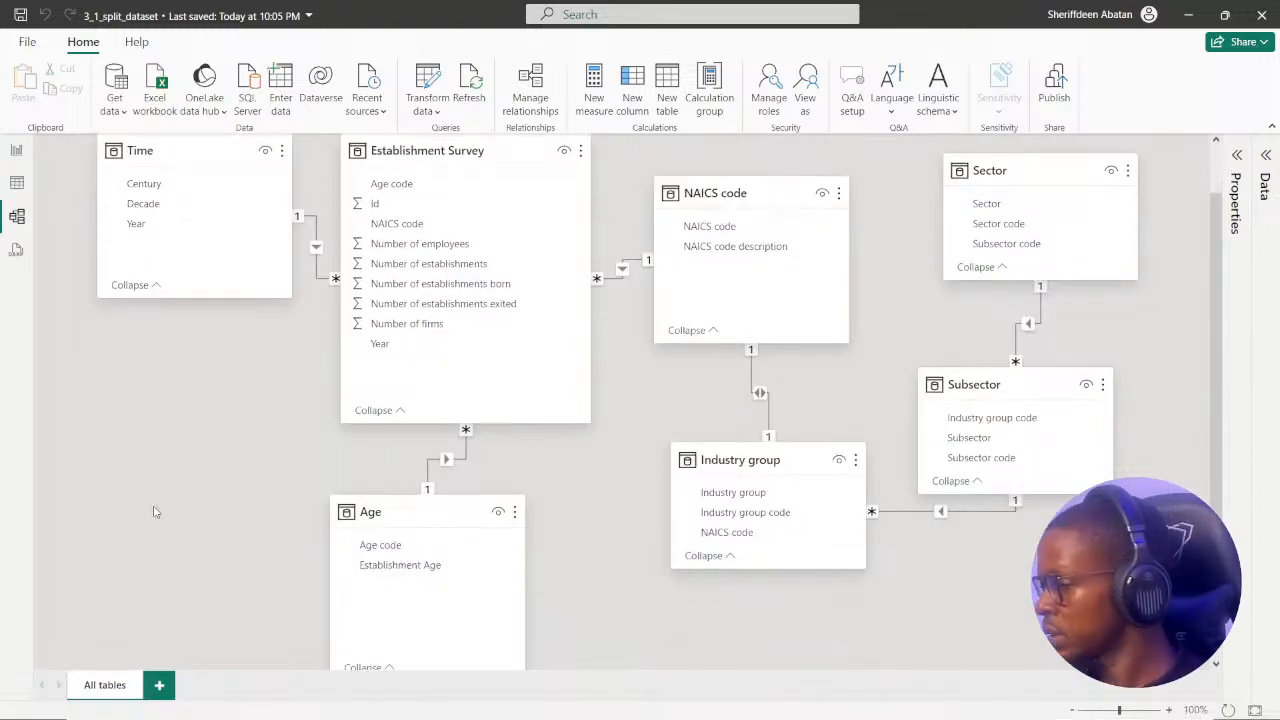
pyautogui.hotkey('ctrl', 's')
pyautogui.scroll(1, 230, 445)
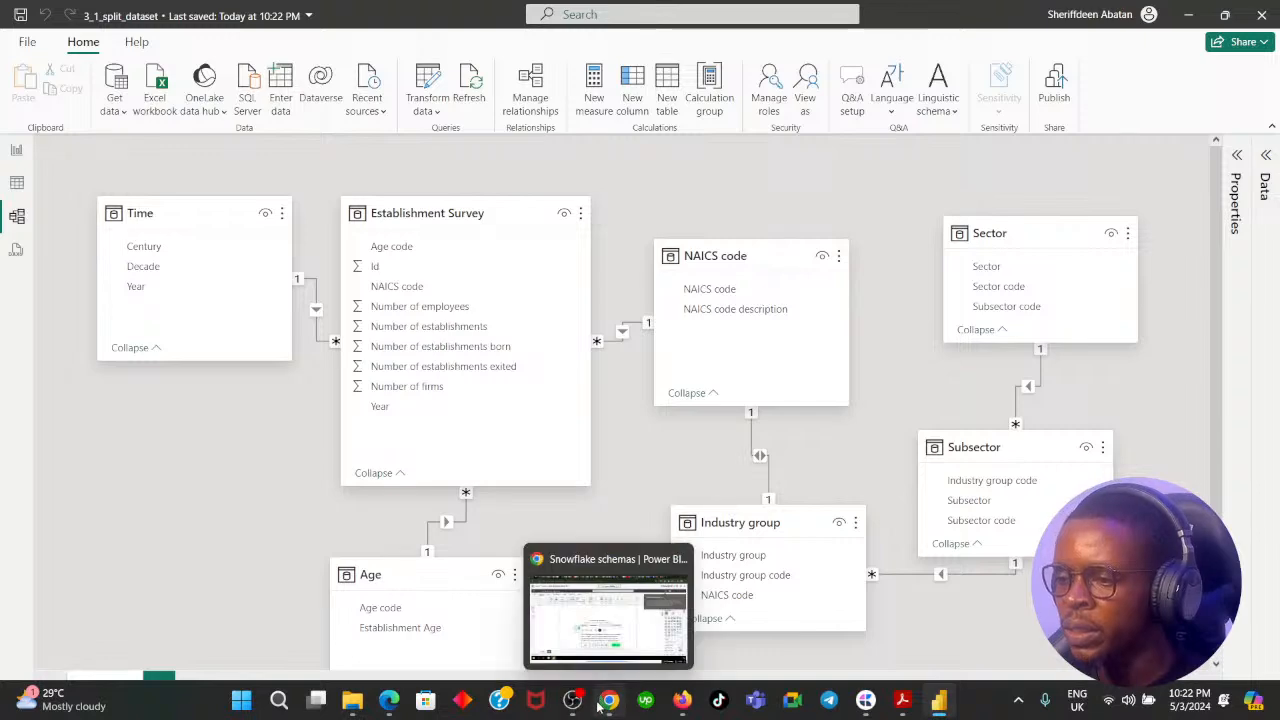
# Switch to the DataCamp exercise in the browser, read the instruction 6 question, and recheck instructions 5 and 4 before returning to it.
pyautogui.click(609, 700)
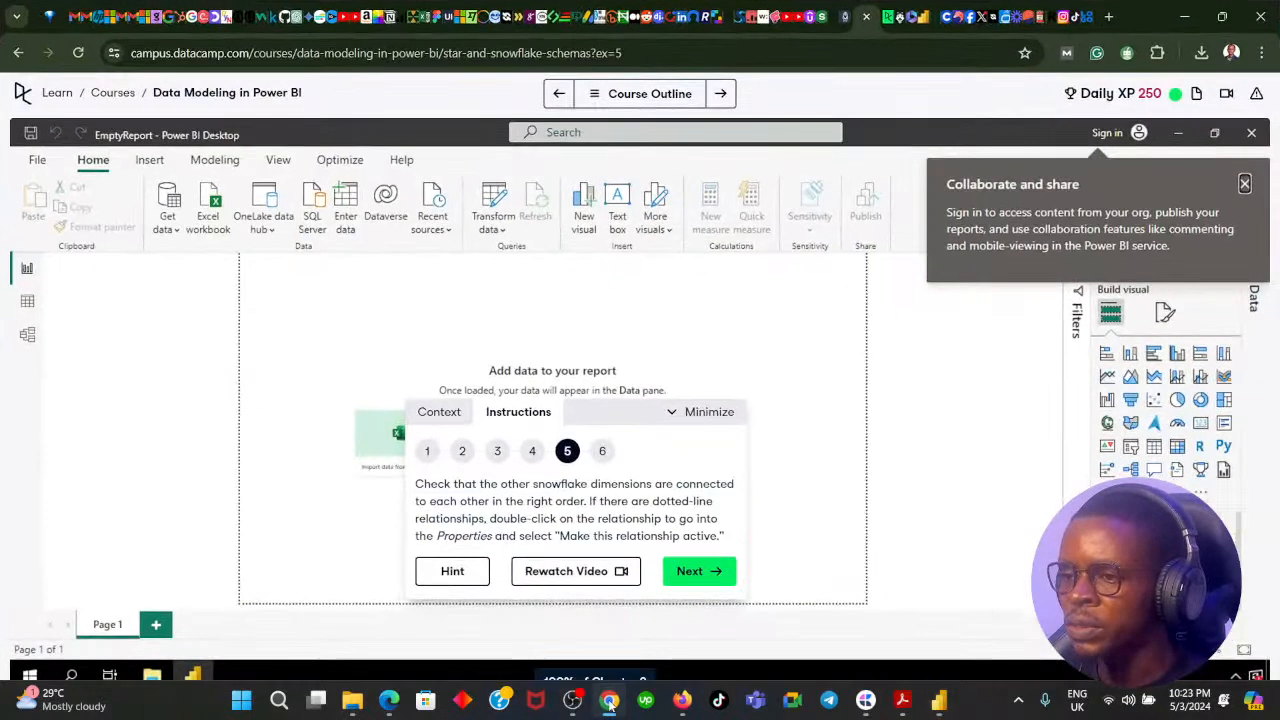
pyautogui.click(690, 571)
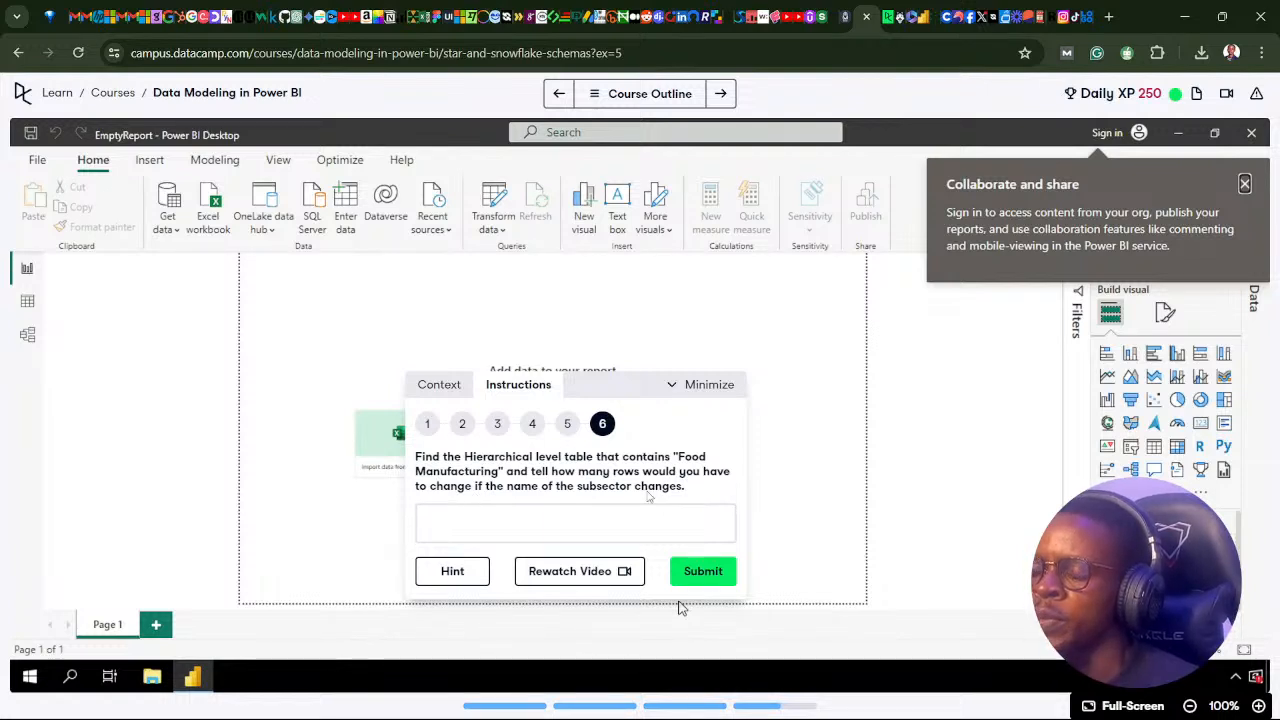
pyautogui.click(567, 424)
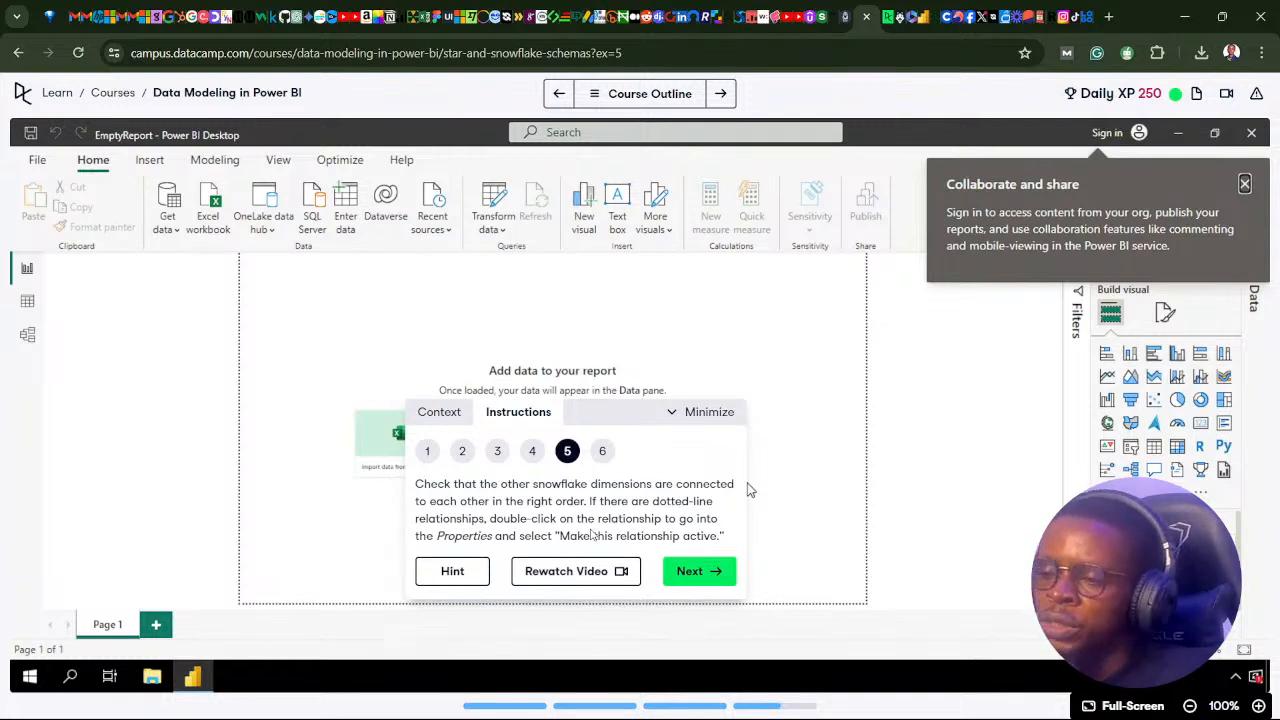
pyautogui.click(532, 455)
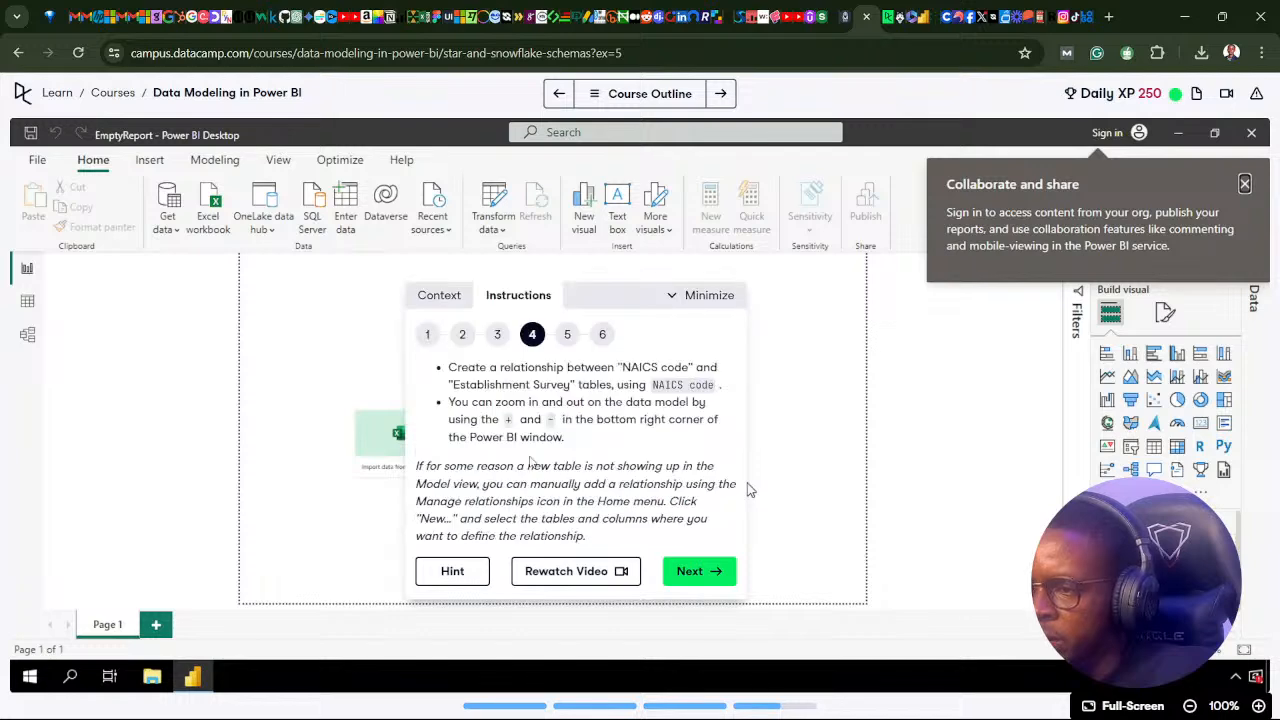
pyautogui.click(604, 336)
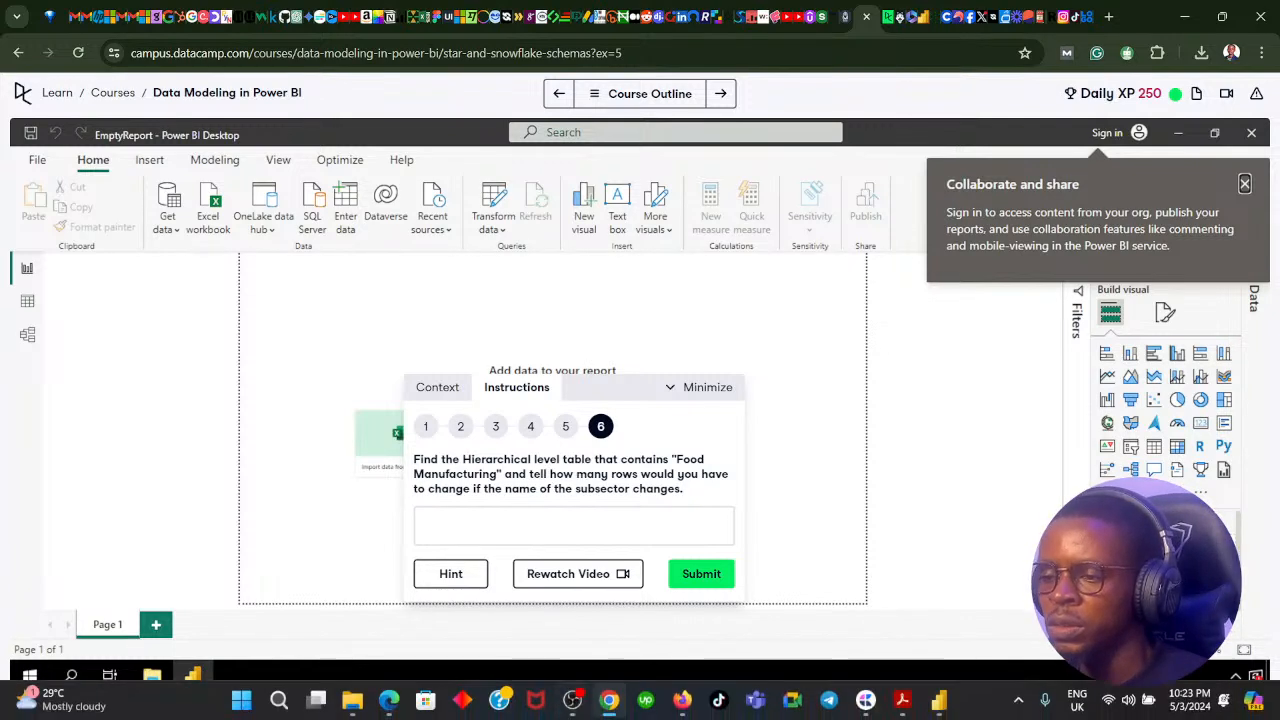
# Switch to the 3_1_split_dataset report in Power BI Desktop and inspect its model diagram, the NAICS code, Sector and Subsector fields, and the Number of employees page.
pyautogui.click(608, 699)
pyautogui.scroll(-2, 526, 429)
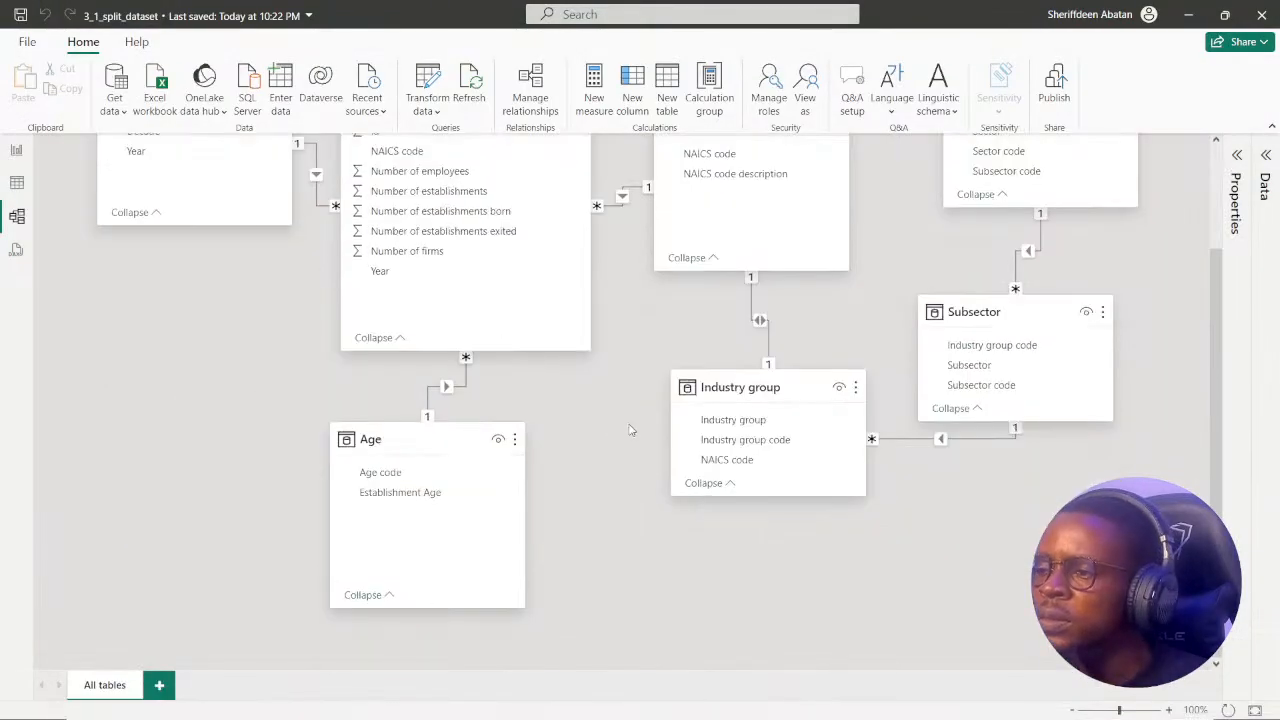
pyautogui.scroll(2, 628, 426)
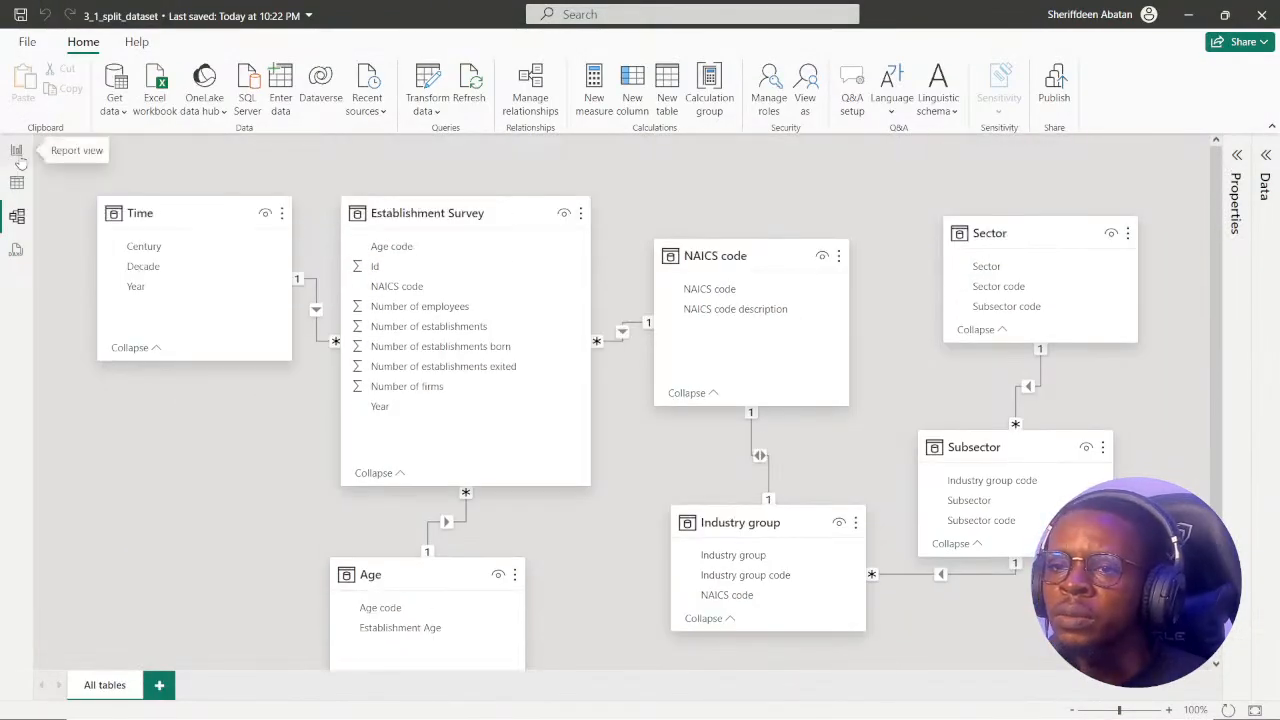
pyautogui.click(16, 150)
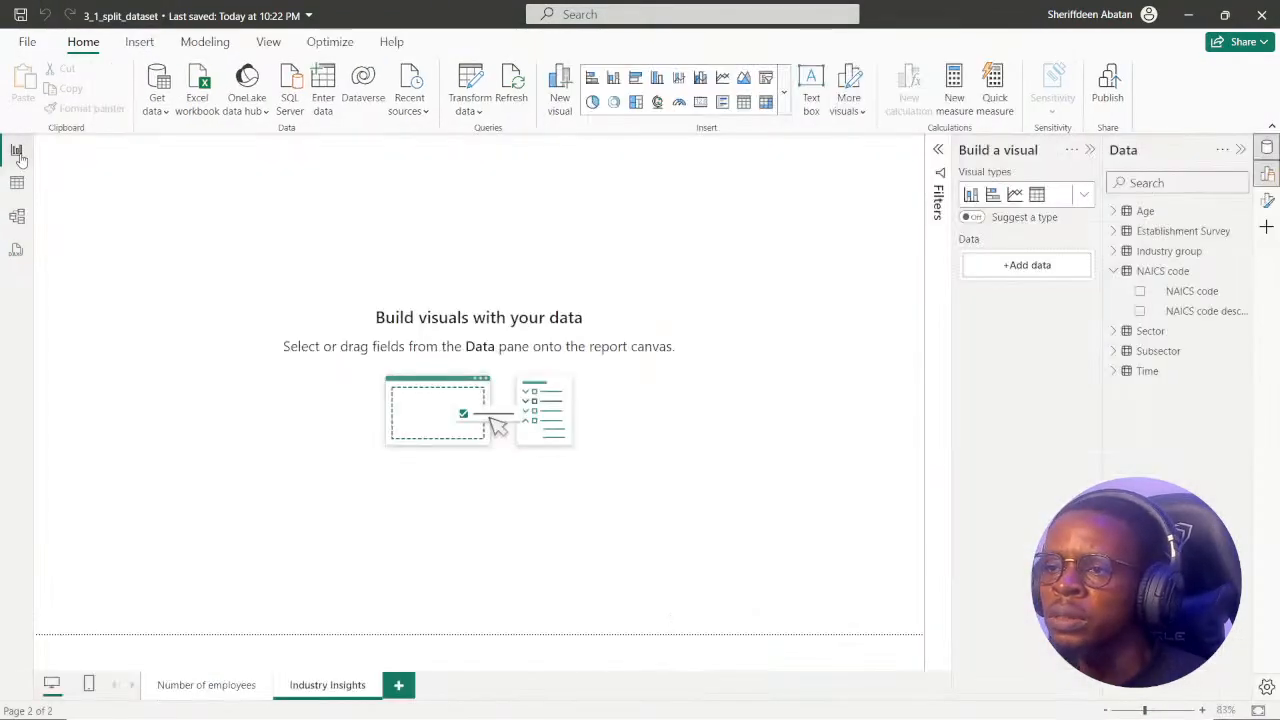
pyautogui.click(1113, 271)
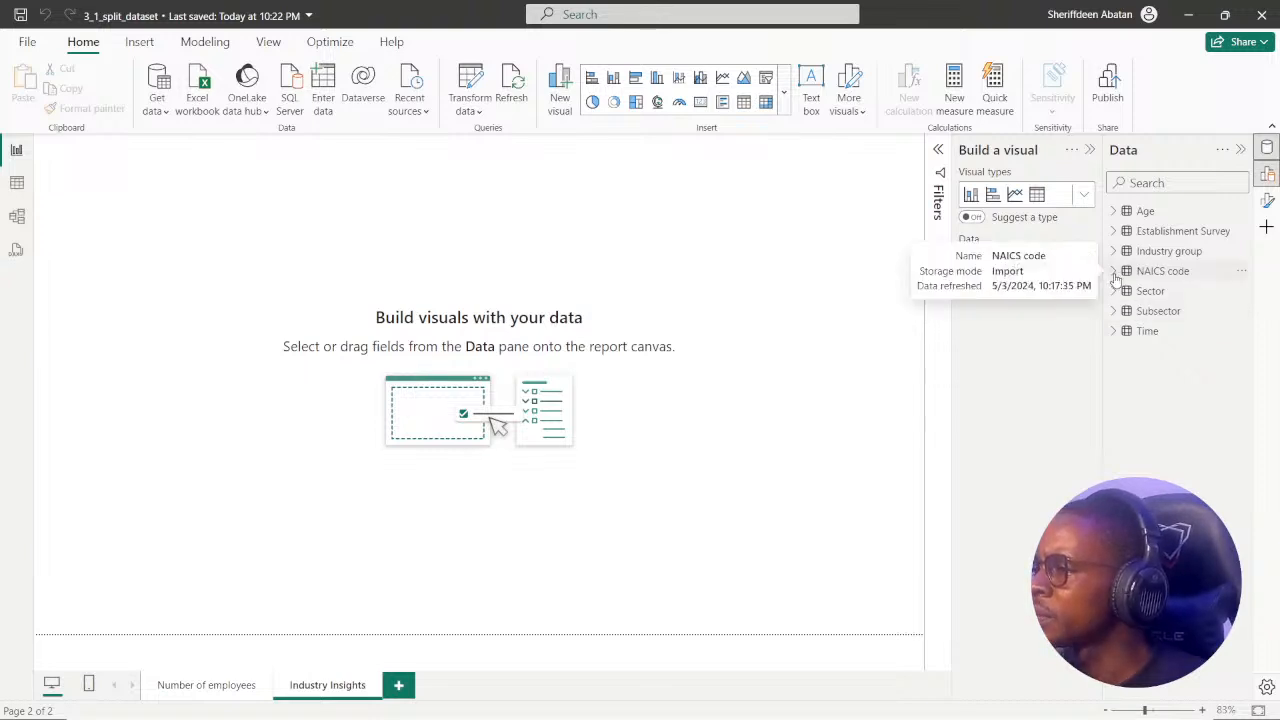
pyautogui.click(1114, 274)
pyautogui.click(1114, 272)
pyautogui.click(1115, 291)
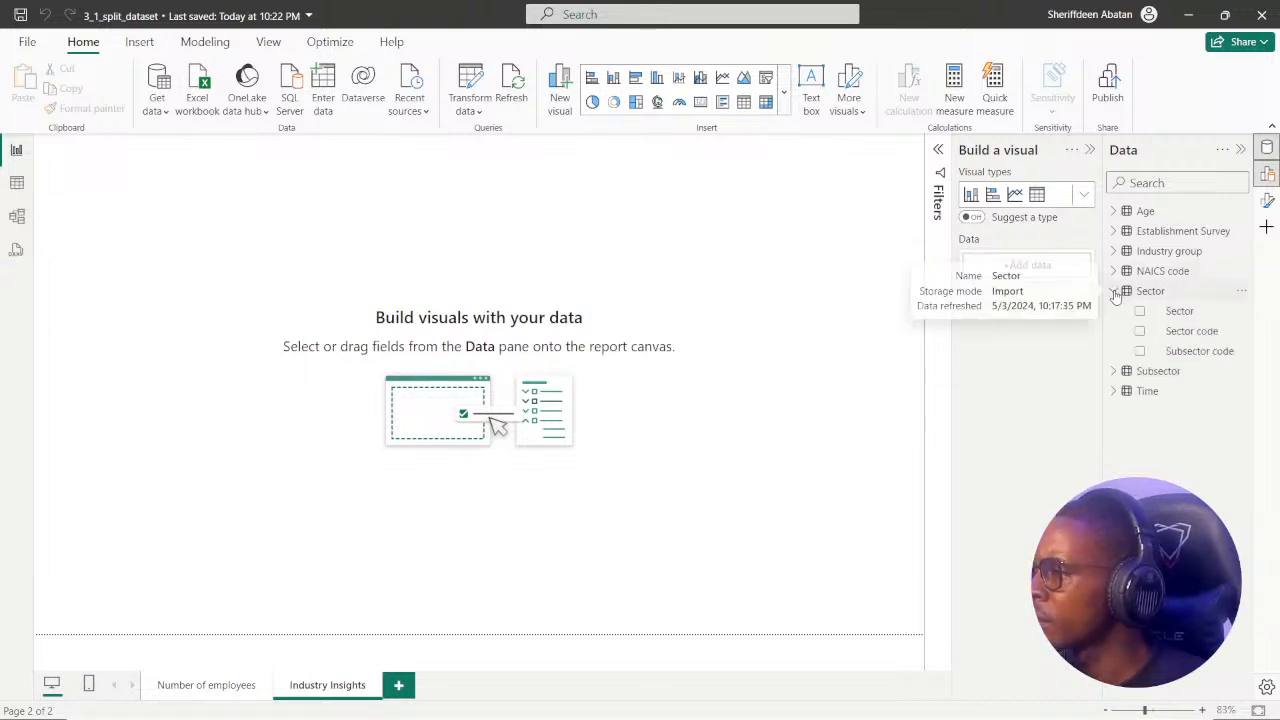
pyautogui.click(1115, 291)
pyautogui.click(1114, 311)
pyautogui.click(1114, 311)
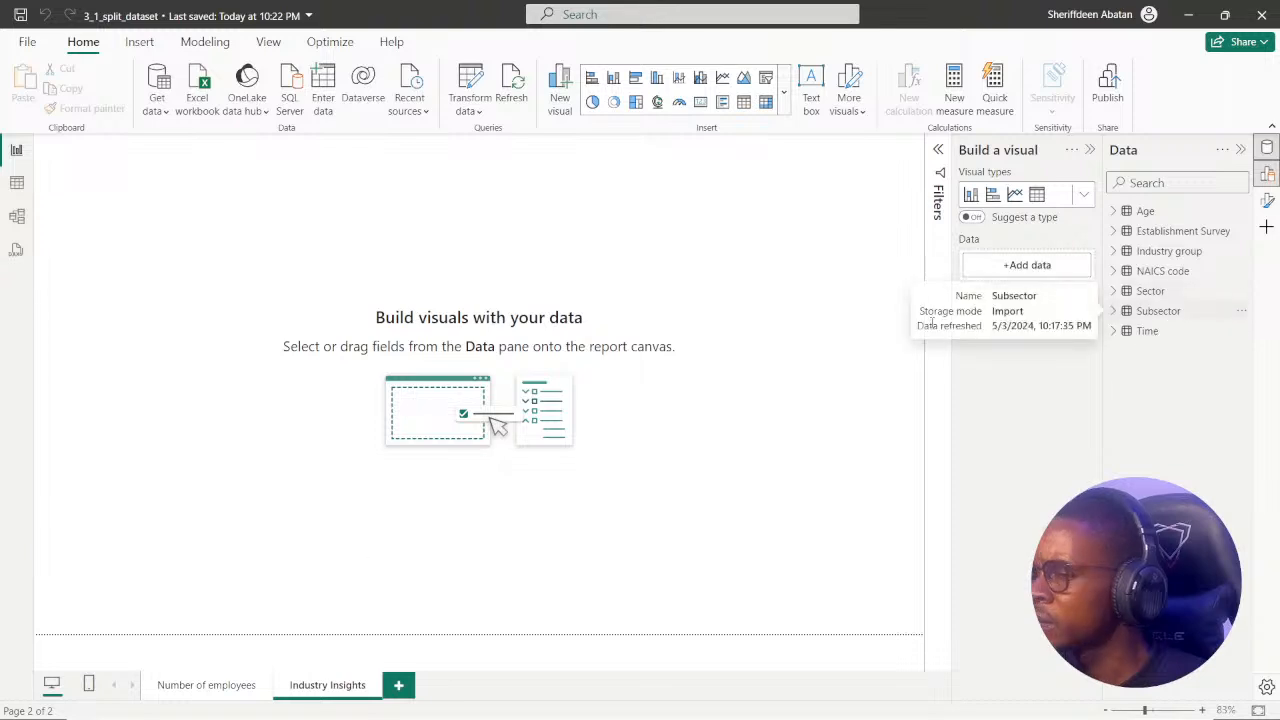
pyautogui.click(194, 686)
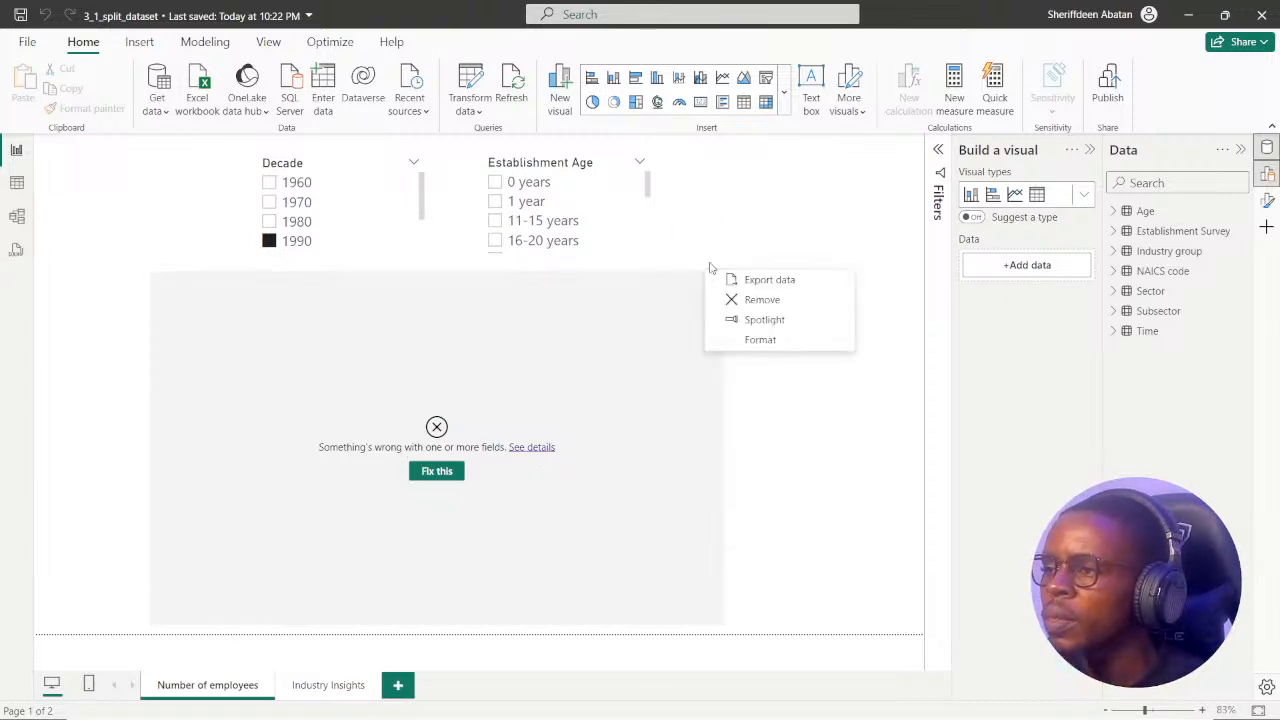
pyautogui.click(822, 424)
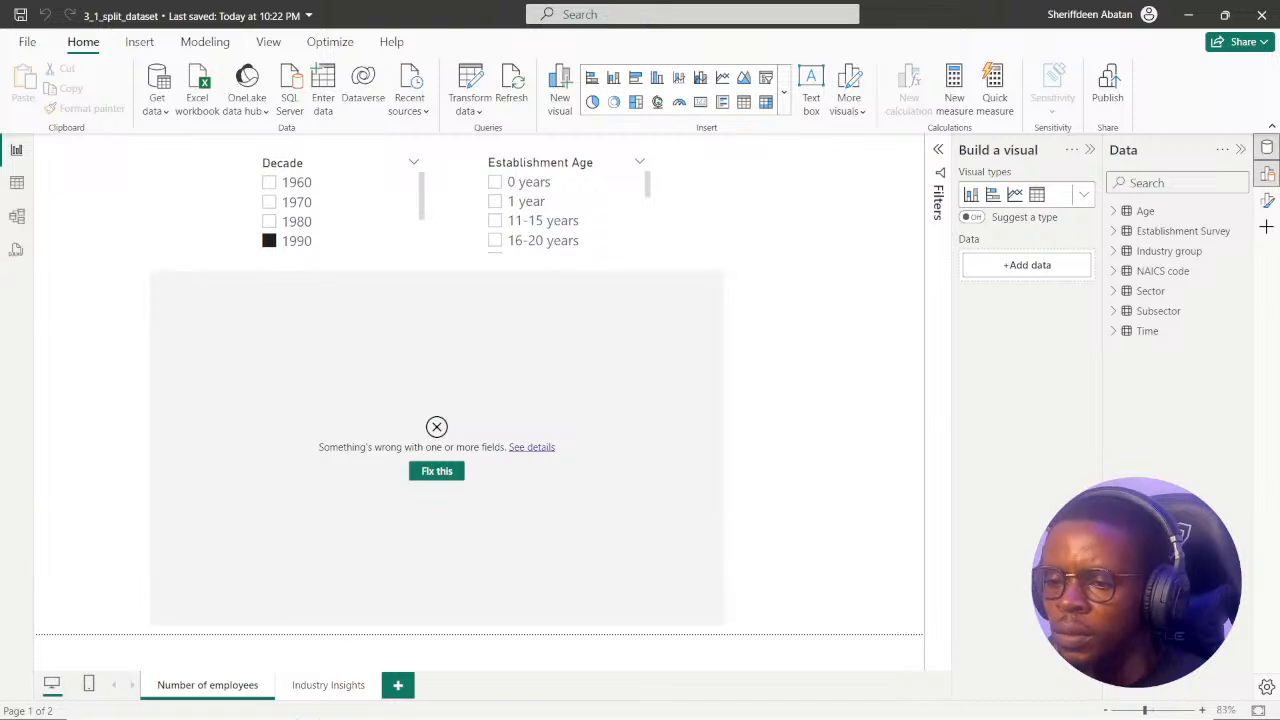
# Add an empty table visual to the Industry Insights page, enlarging and positioning it to fill most of the canvas height.
pyautogui.click(323, 690)
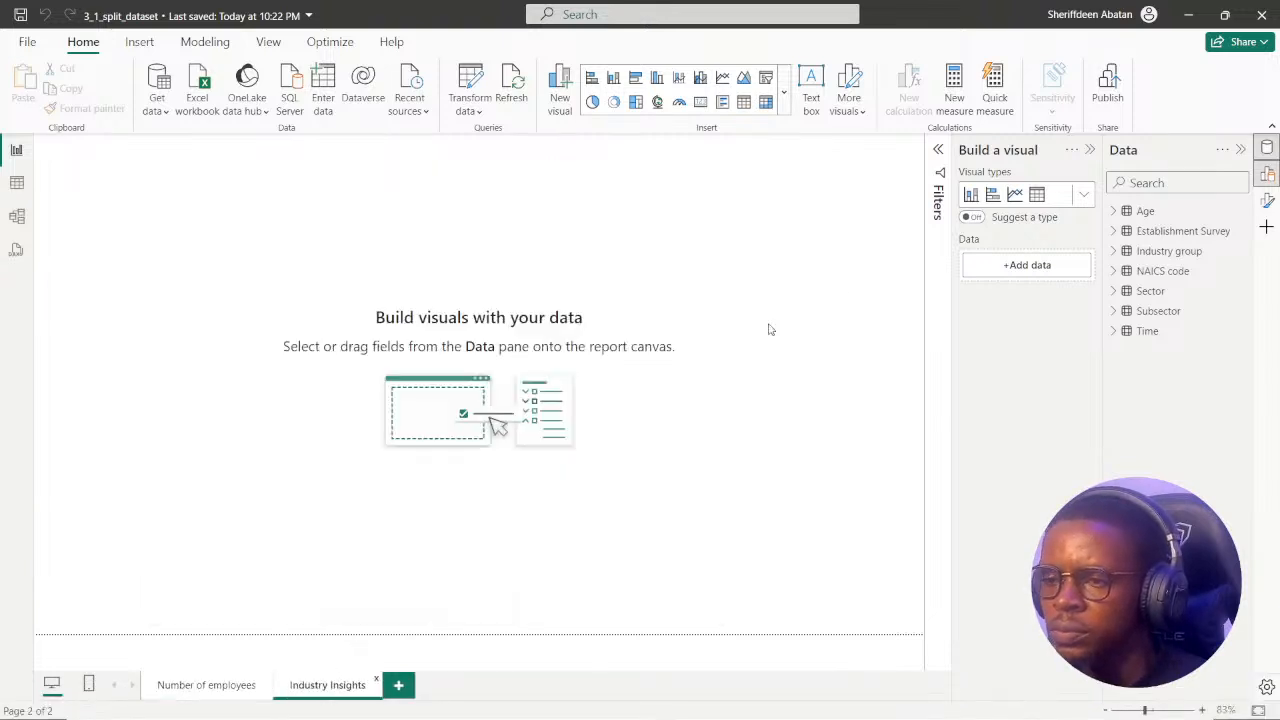
pyautogui.click(1037, 195)
pyautogui.moveTo(178, 155); pyautogui.dragTo(288, 250)
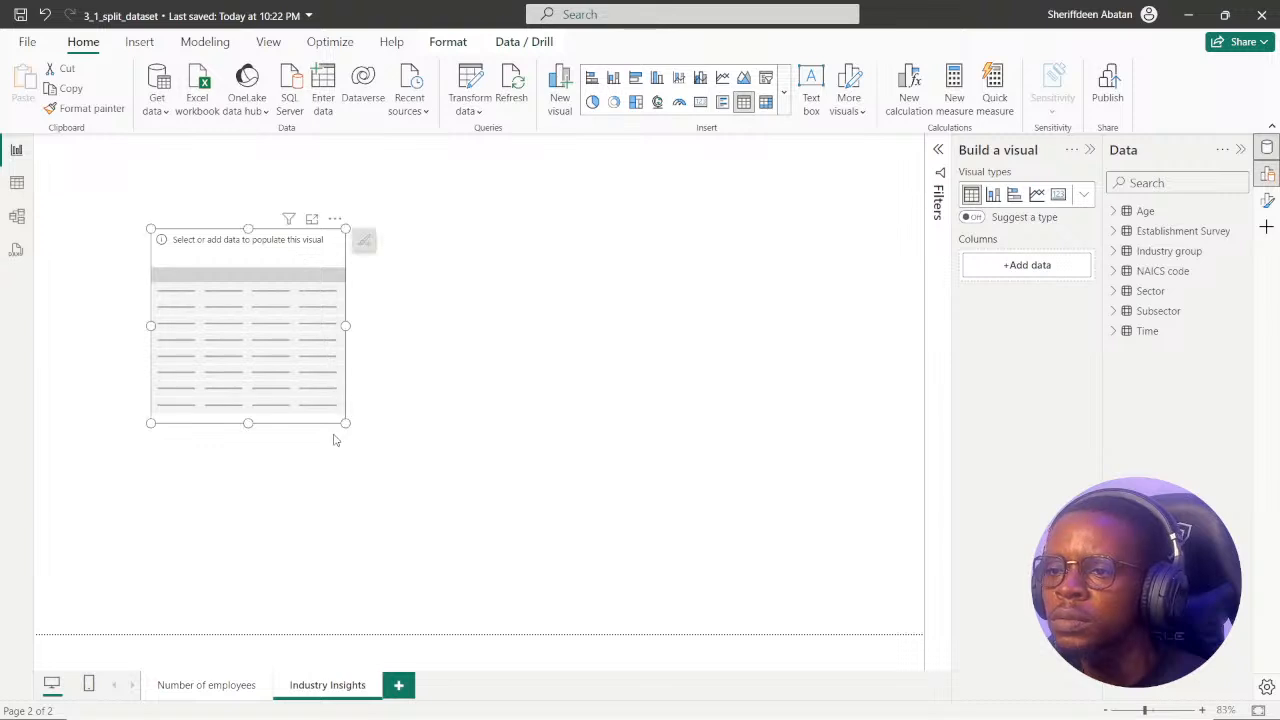
pyautogui.moveTo(345, 424); pyautogui.dragTo(655, 552)
pyautogui.moveTo(444, 242); pyautogui.dragTo(343, 180)
pyautogui.moveTo(553, 492); pyautogui.dragTo(640, 582)
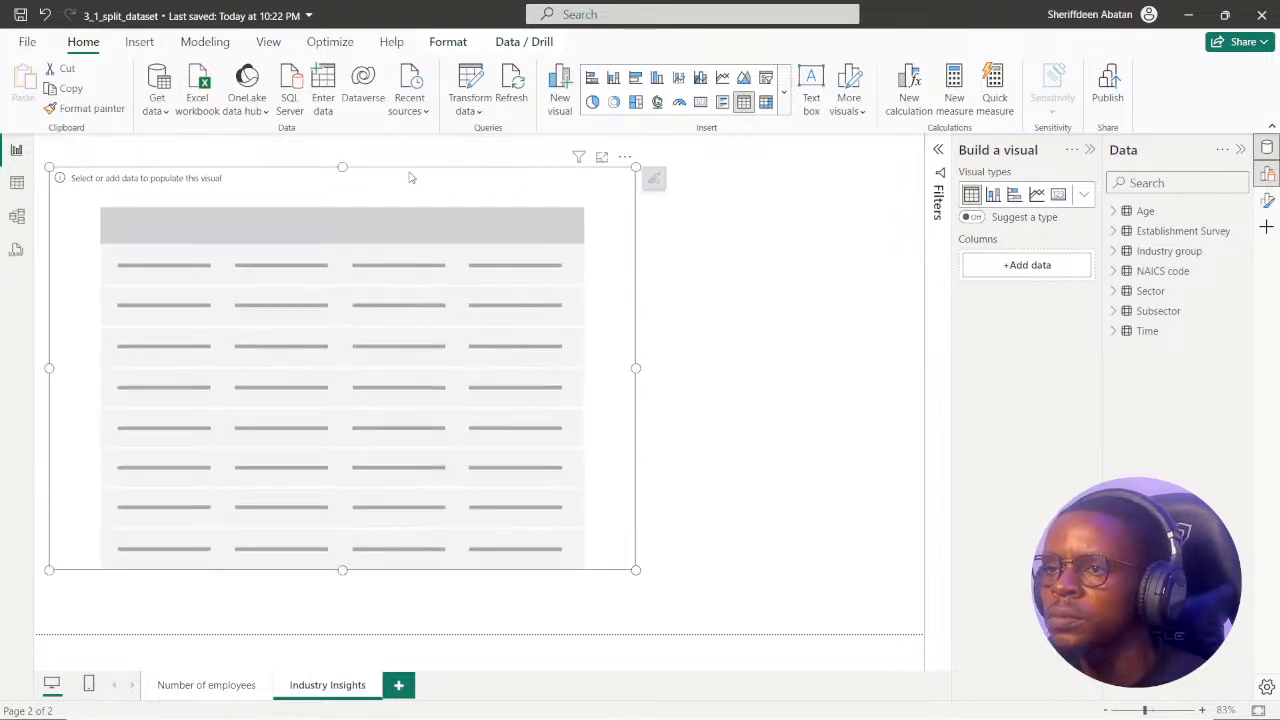
pyautogui.moveTo(409, 177); pyautogui.dragTo(441, 190)
# Reread the Food Manufacturing question in the browser, and check the fields of the Subsector, Sector and NAICS code tables in the report.
pyautogui.moveTo(566, 716)
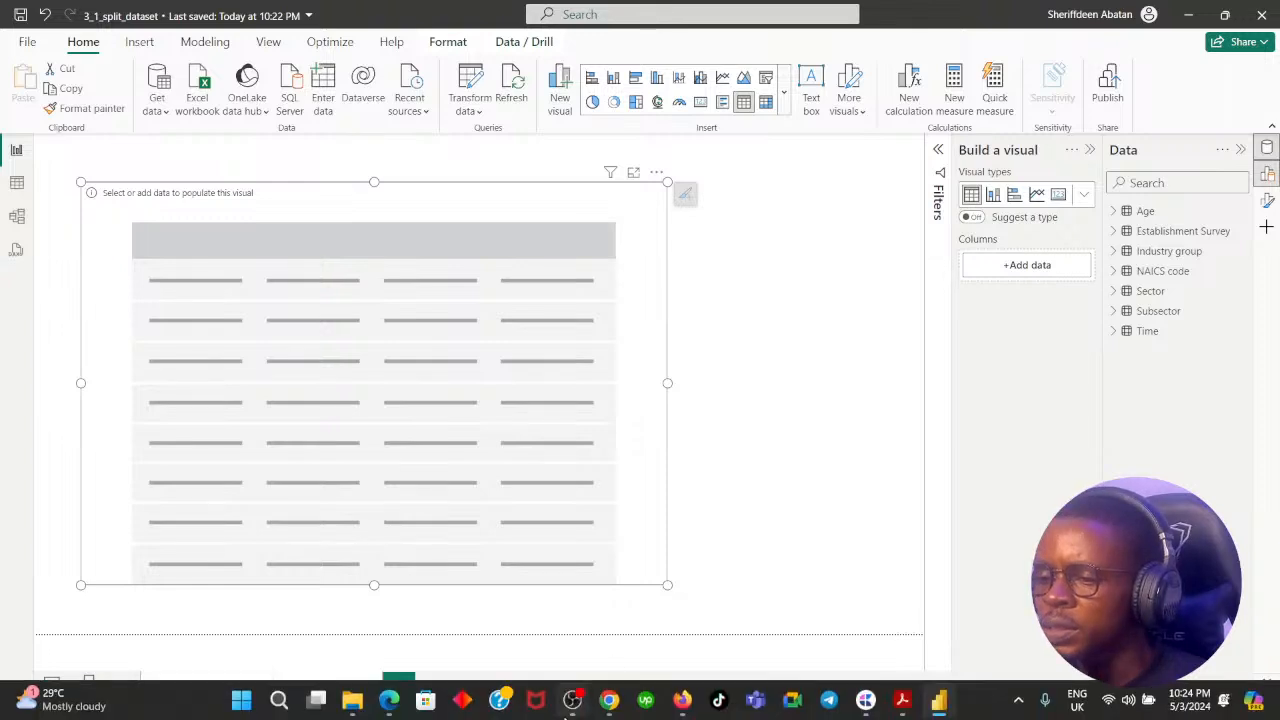
pyautogui.click(609, 703)
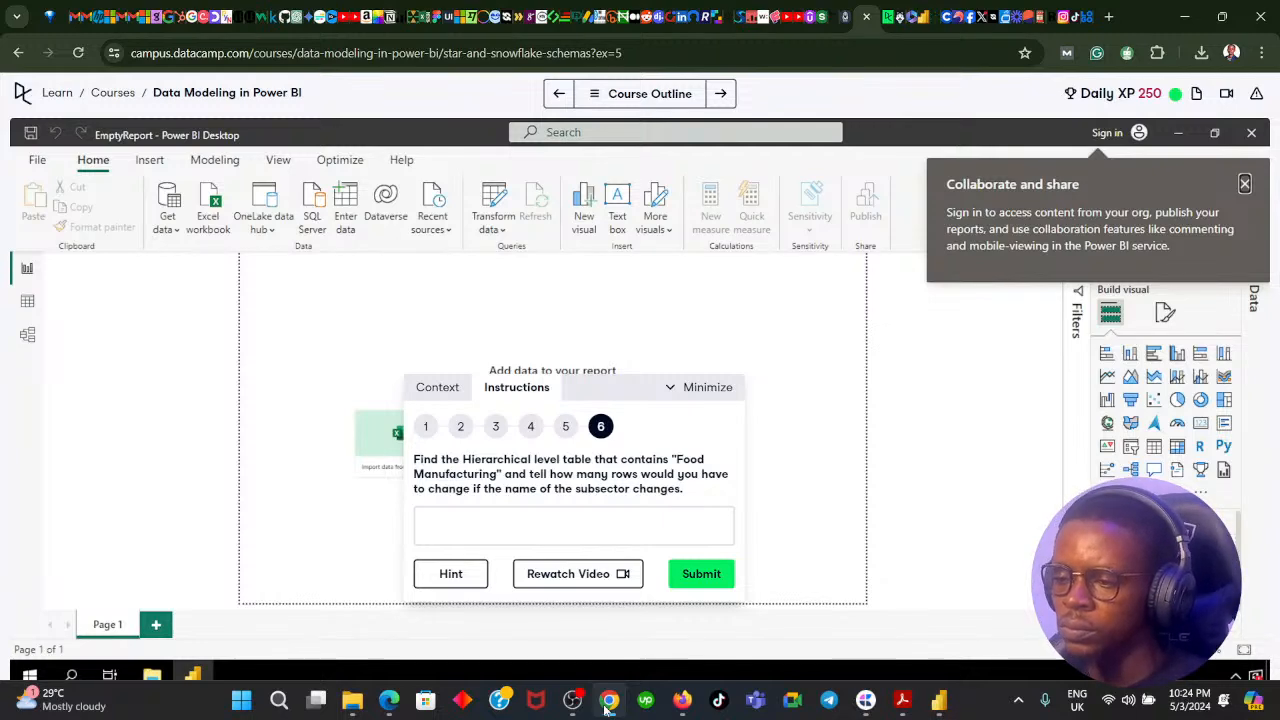
pyautogui.click(608, 703)
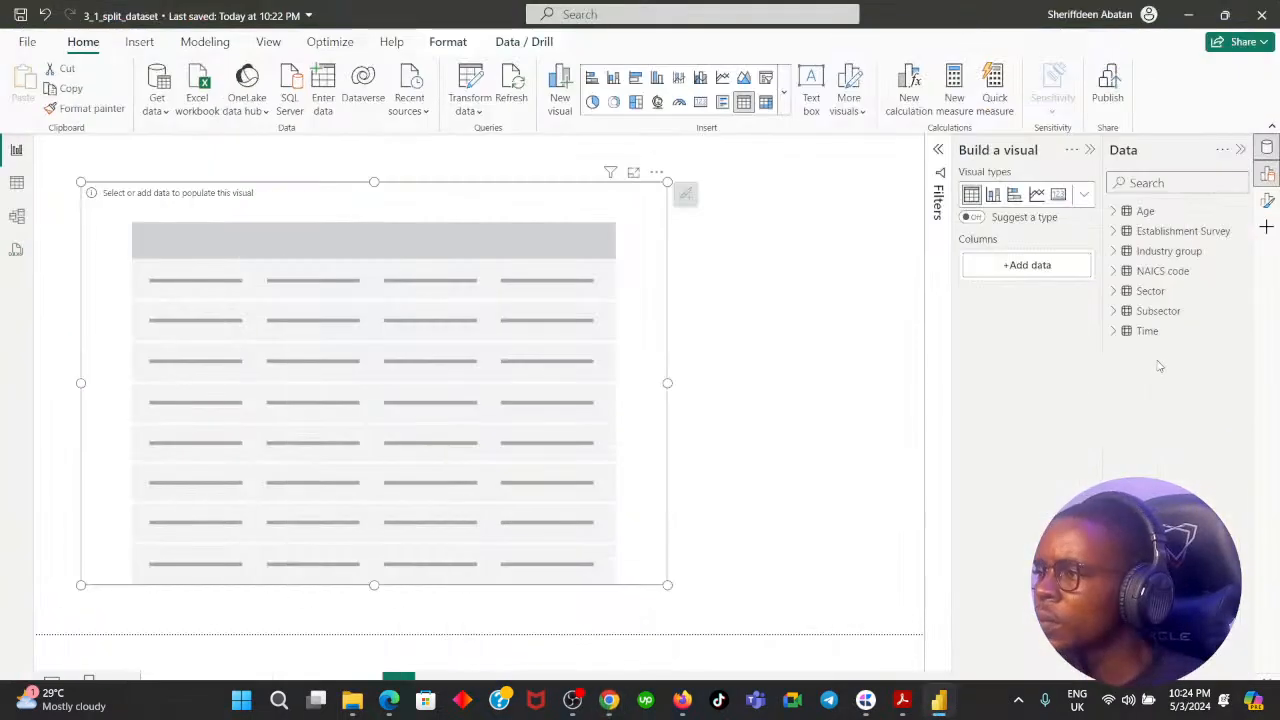
pyautogui.click(1113, 312)
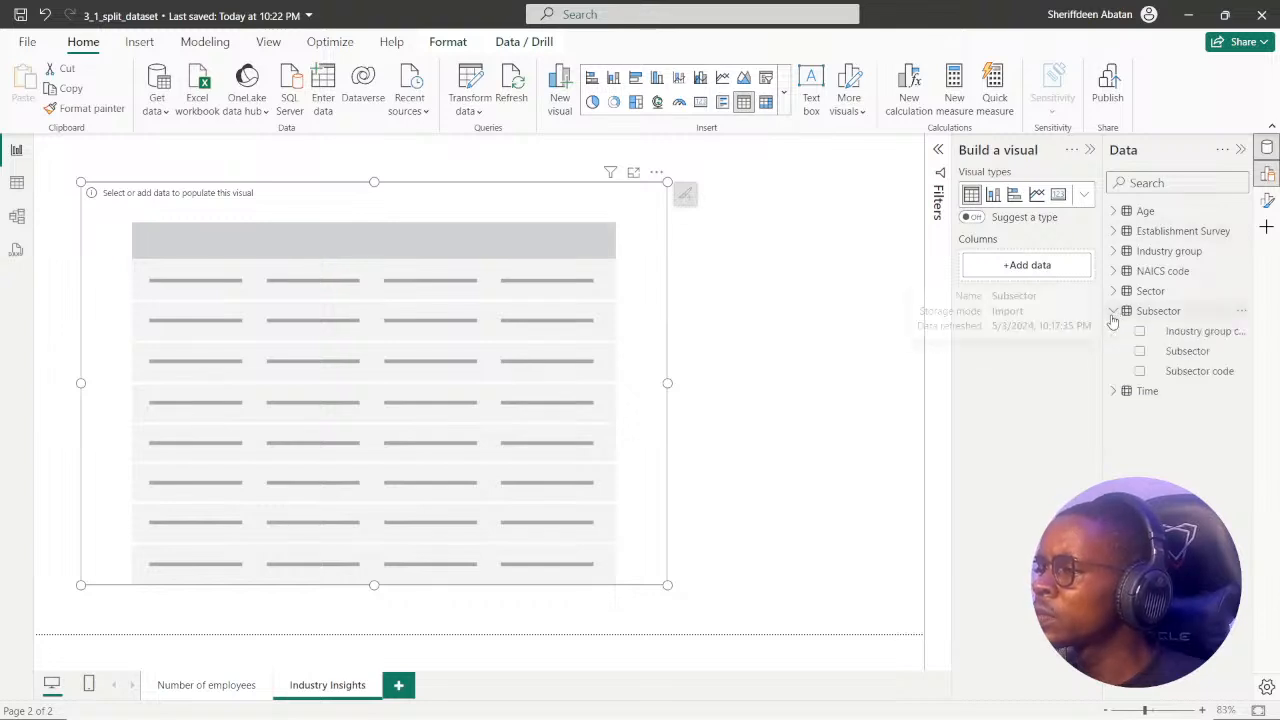
pyautogui.click(1113, 312)
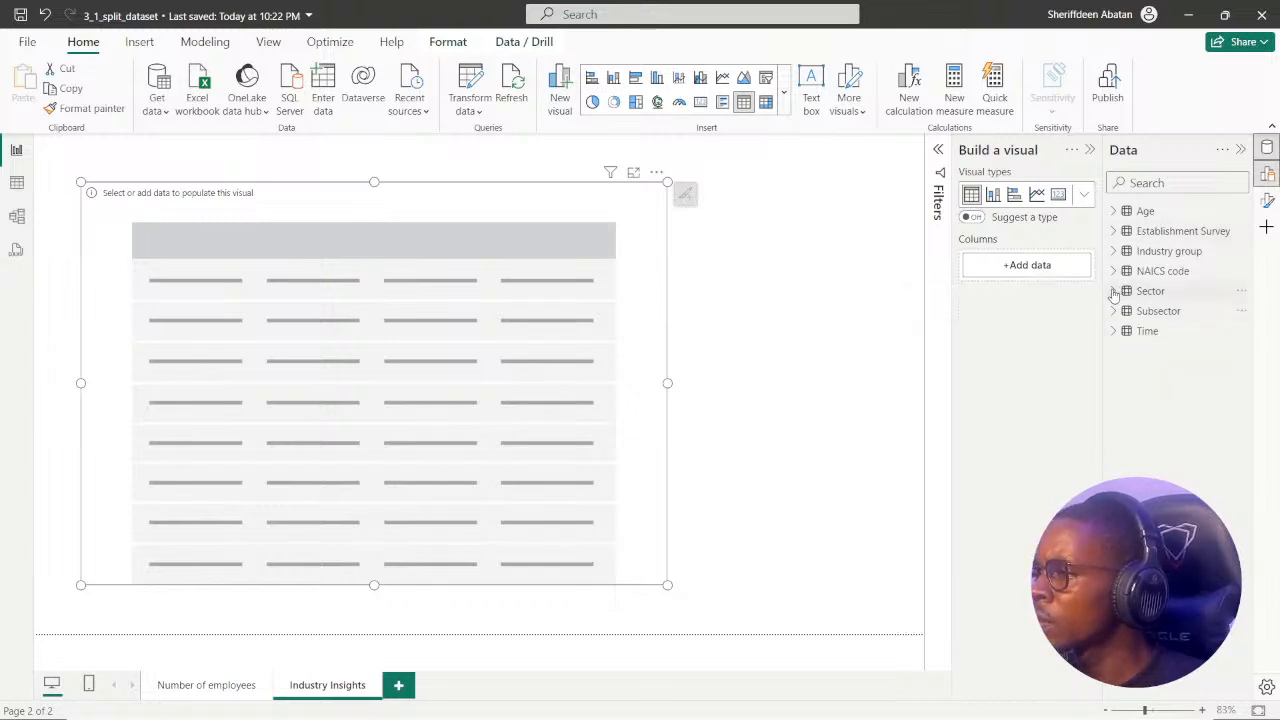
pyautogui.click(1114, 291)
pyautogui.click(1115, 289)
pyautogui.click(1114, 271)
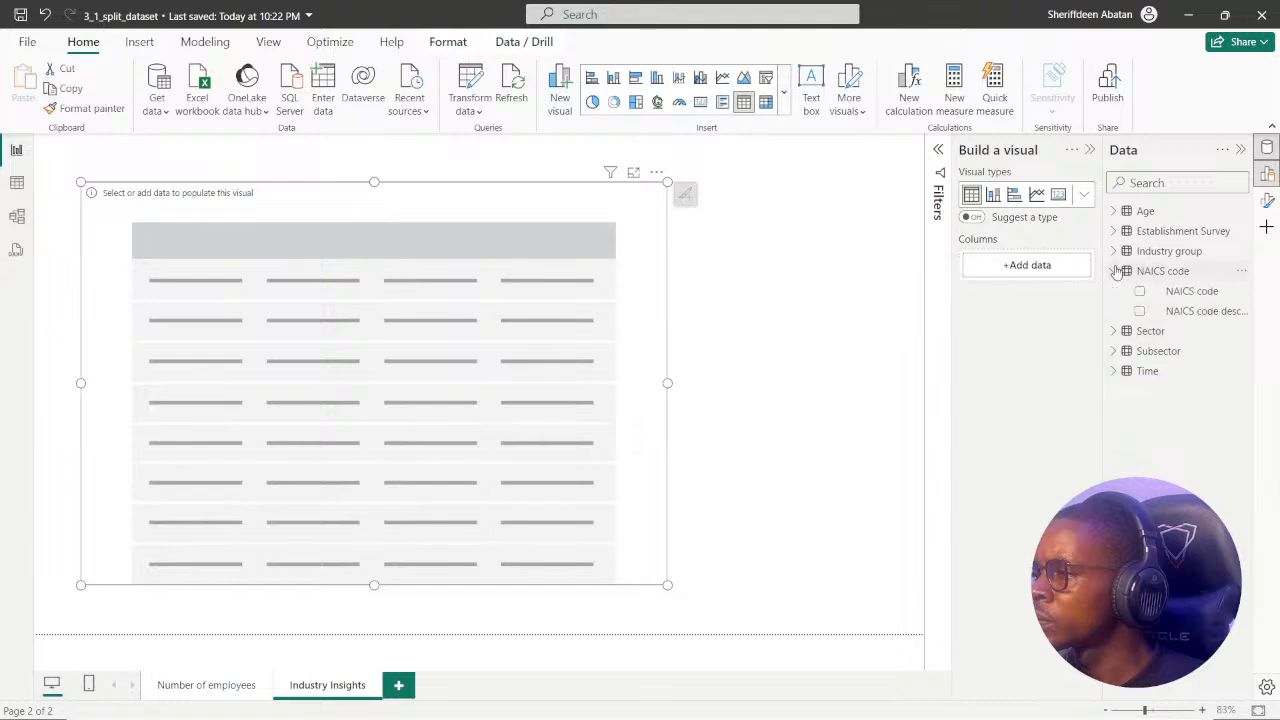
pyautogui.click(1114, 271)
# Preview the Industry group table's Industry group, Industry group code and NAICS code fields one at a time in the table visual, removing each.
pyautogui.click(1115, 251)
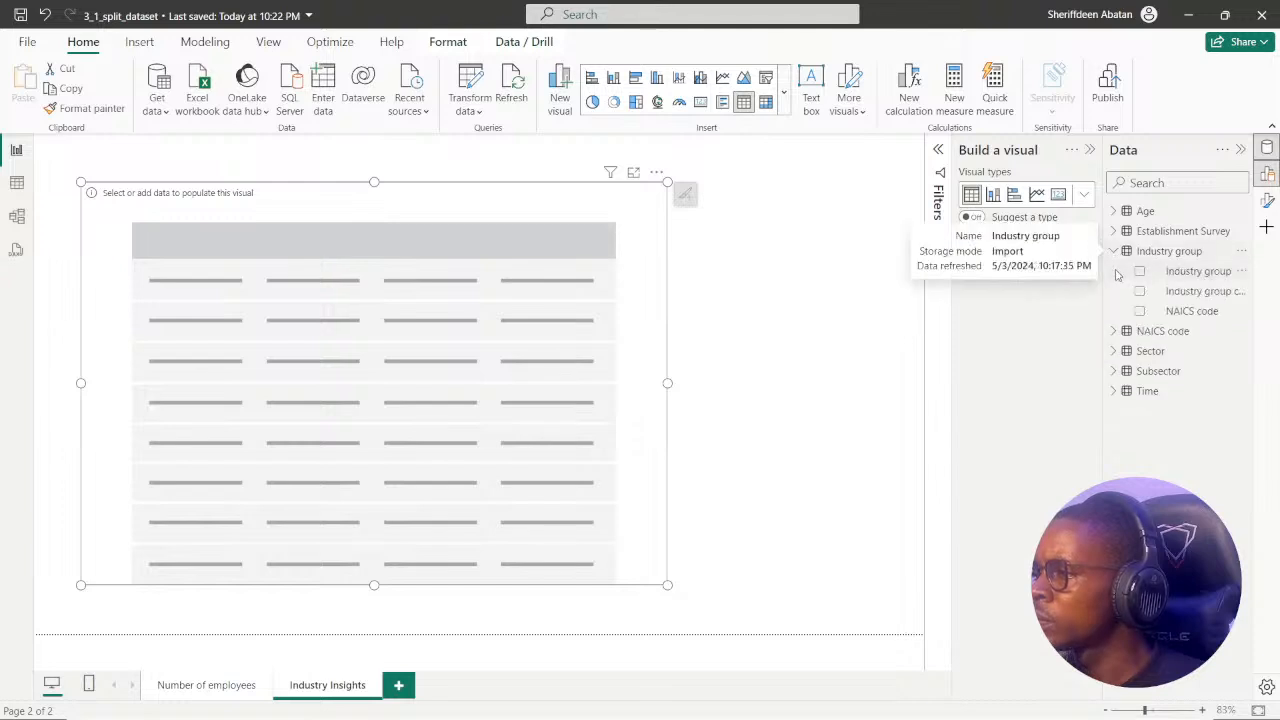
pyautogui.click(1140, 272)
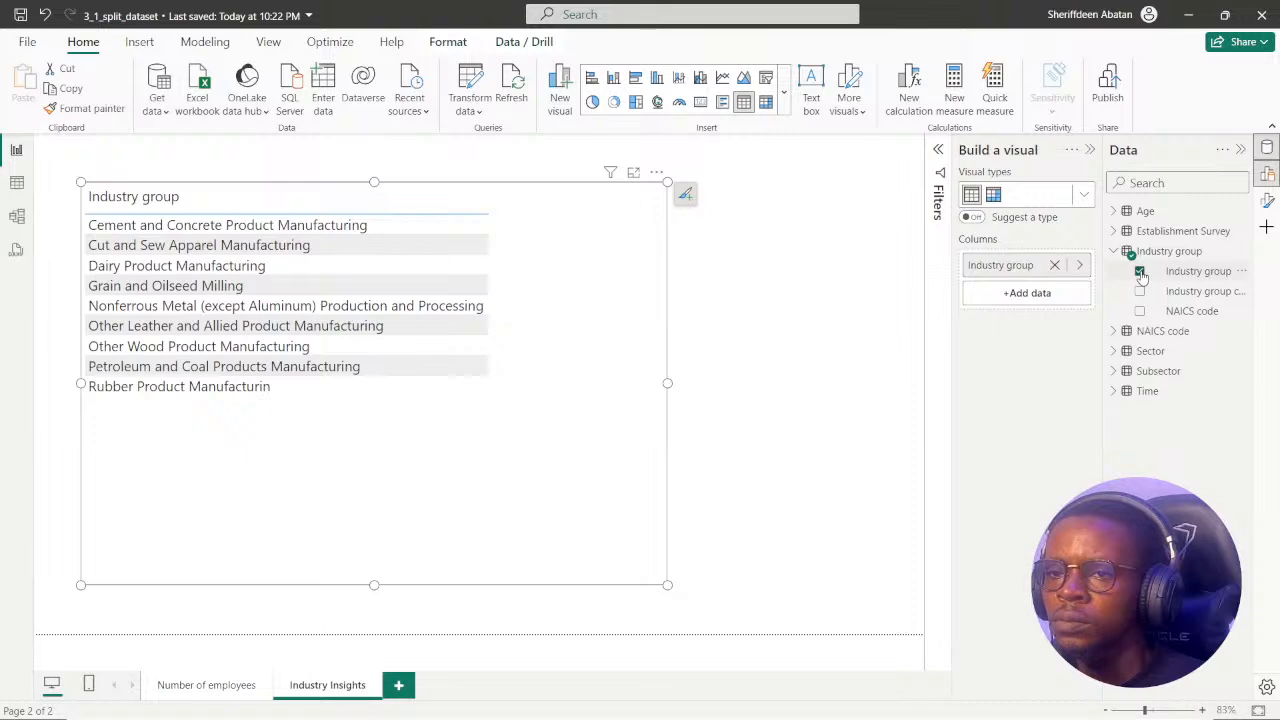
pyautogui.click(1140, 272)
pyautogui.click(1139, 292)
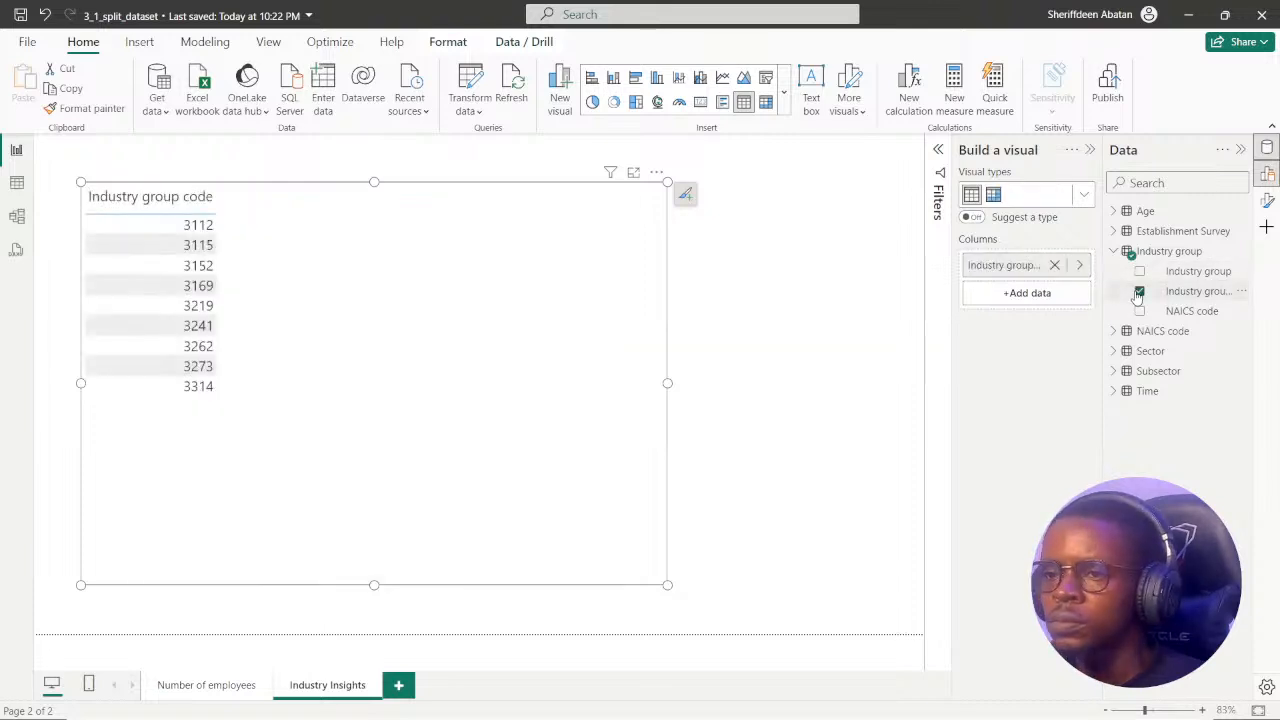
pyautogui.click(1139, 292)
pyautogui.click(1139, 311)
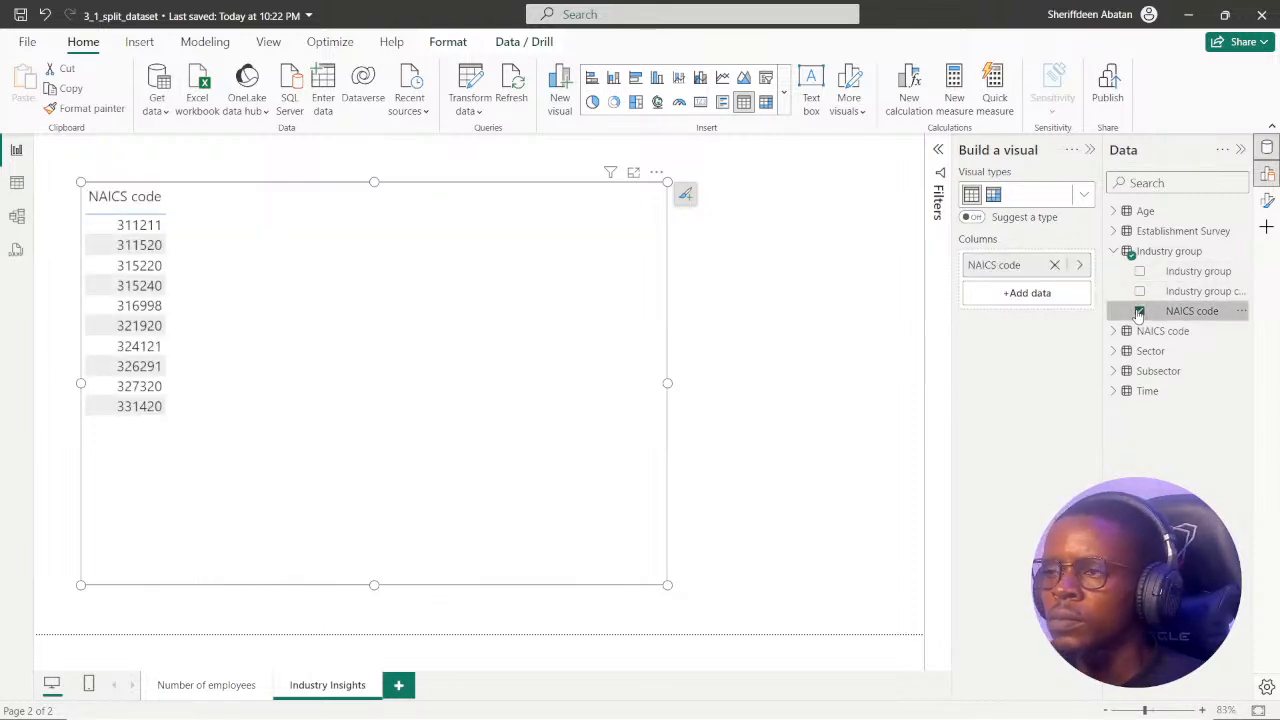
pyautogui.click(1139, 311)
pyautogui.click(1113, 253)
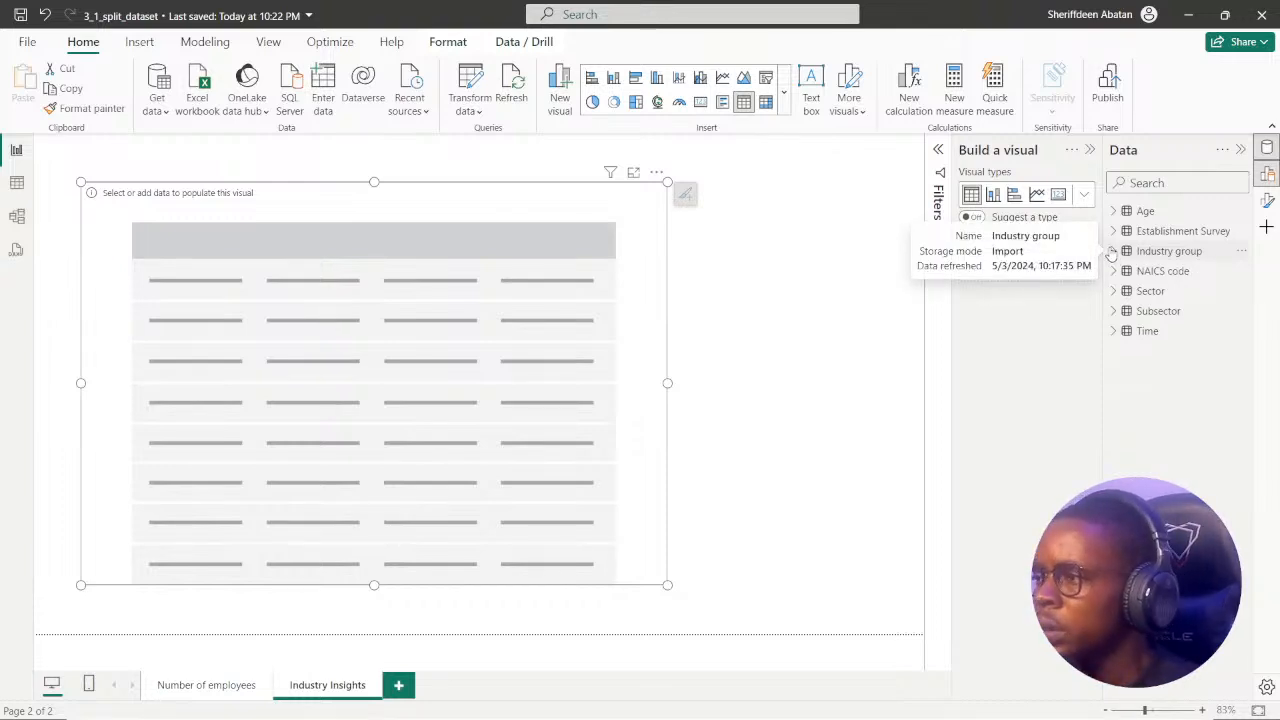
# Check the Establishment Survey fields and the browser question, and examine the rows of the Sector and Subsector tables for Food Manufacturing.
pyautogui.click(1114, 232)
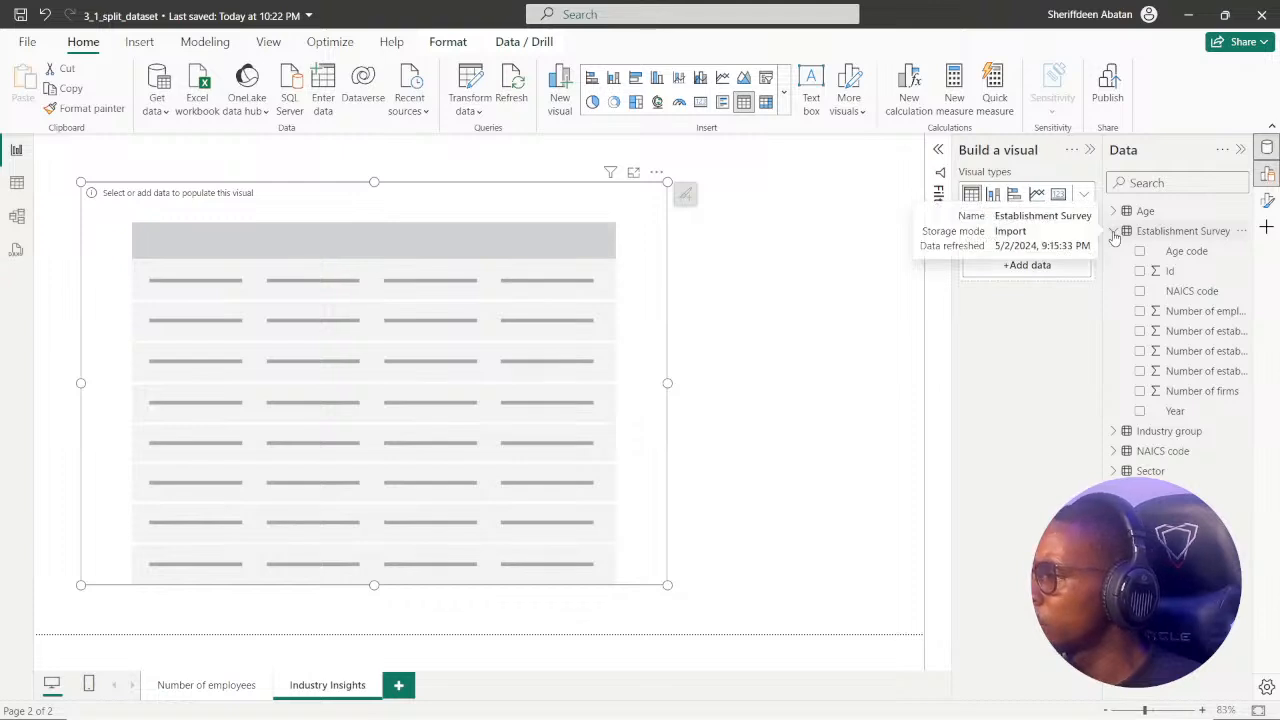
pyautogui.click(1113, 232)
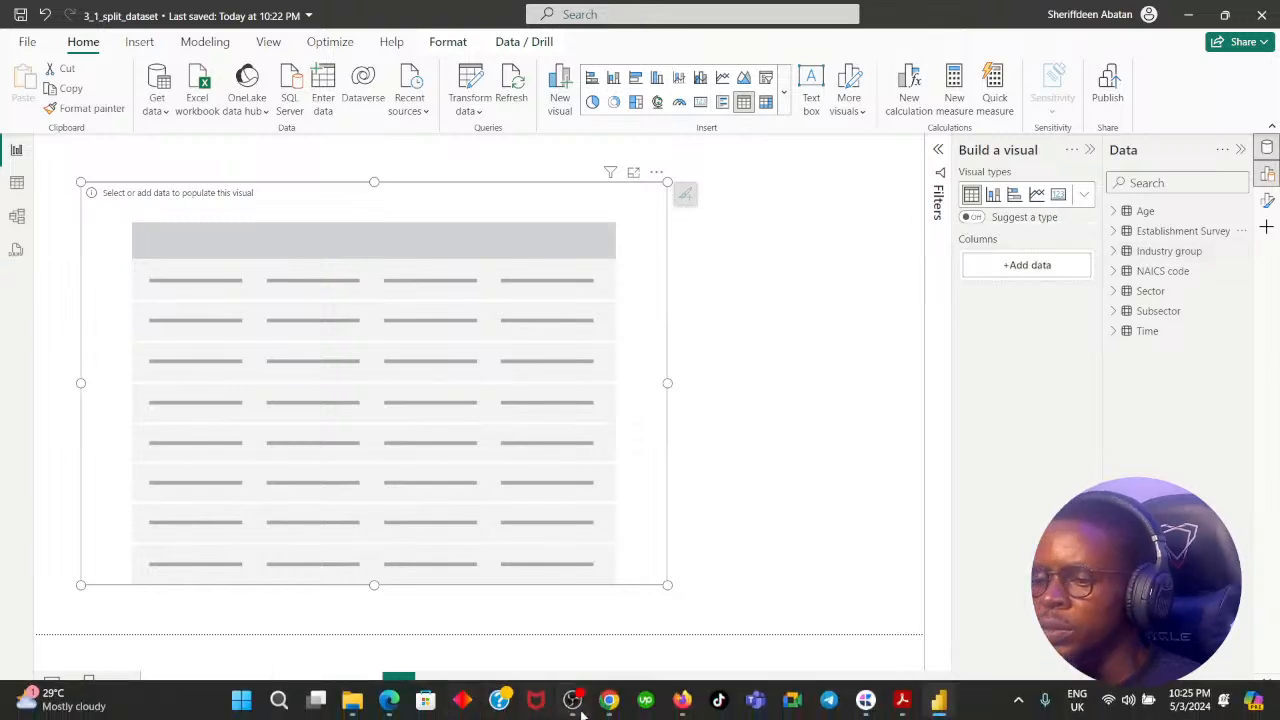
pyautogui.click(609, 702)
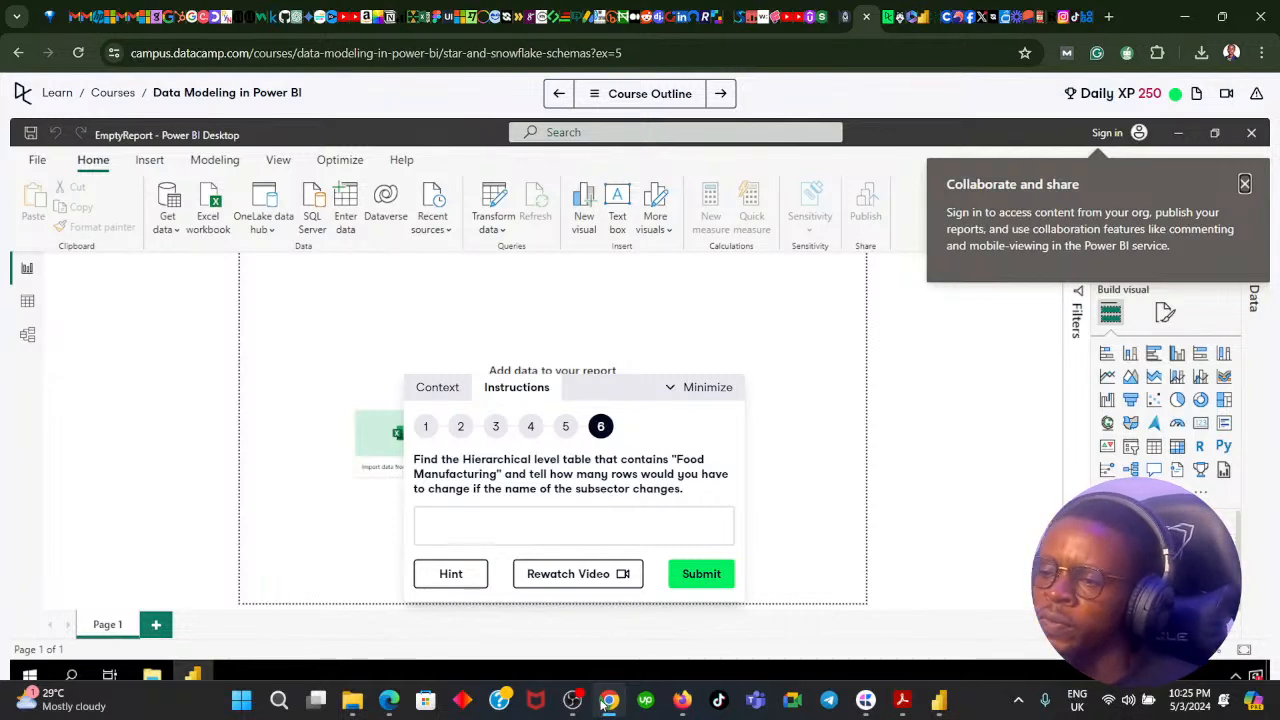
pyautogui.click(609, 702)
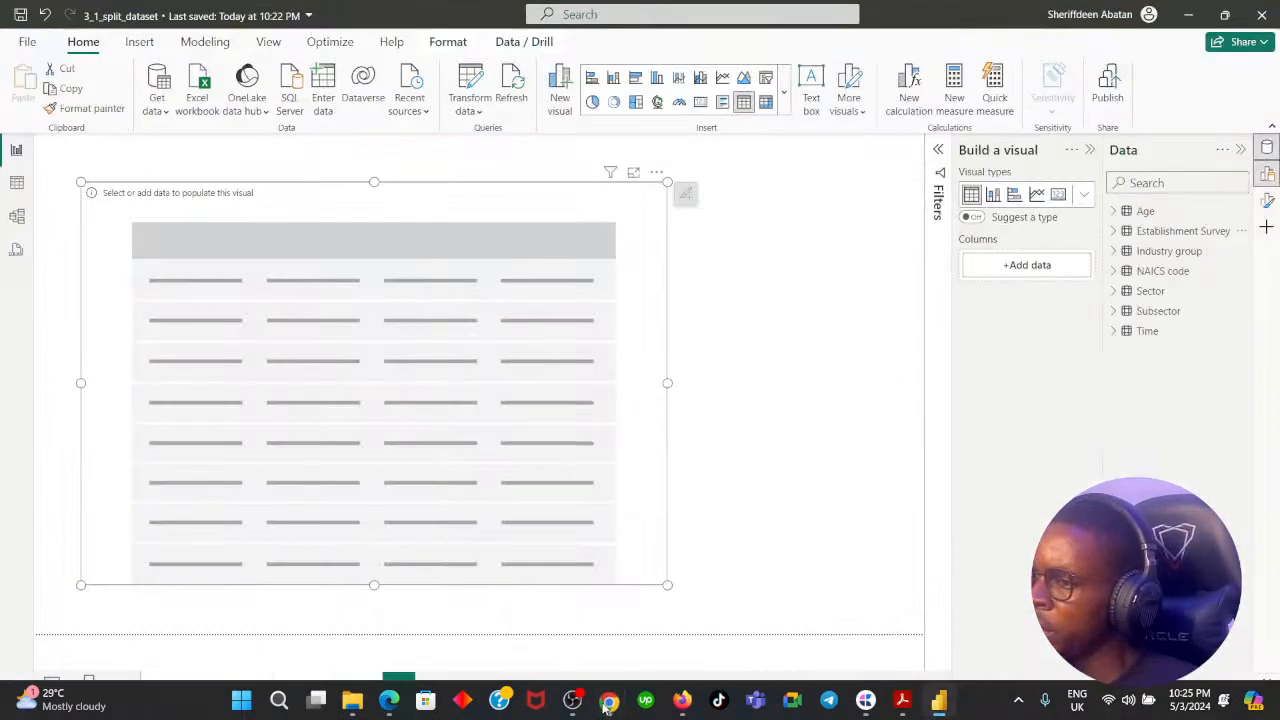
pyautogui.click(17, 182)
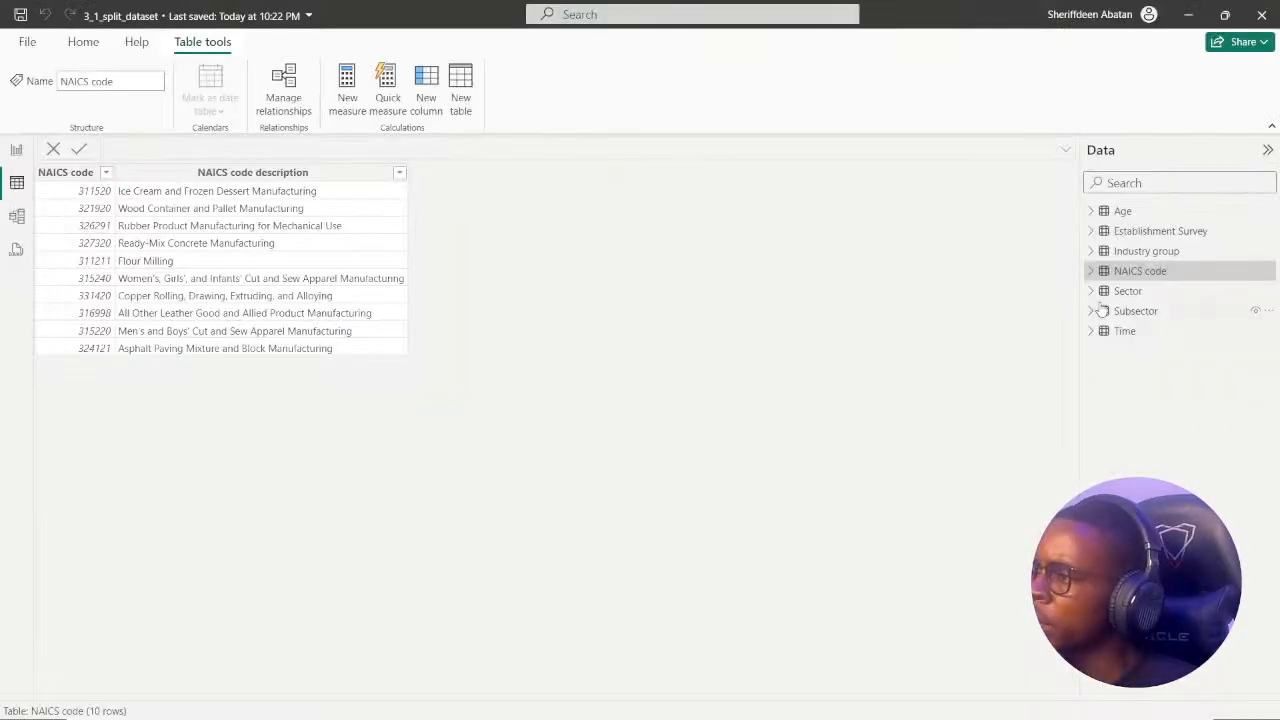
pyautogui.click(1140, 291)
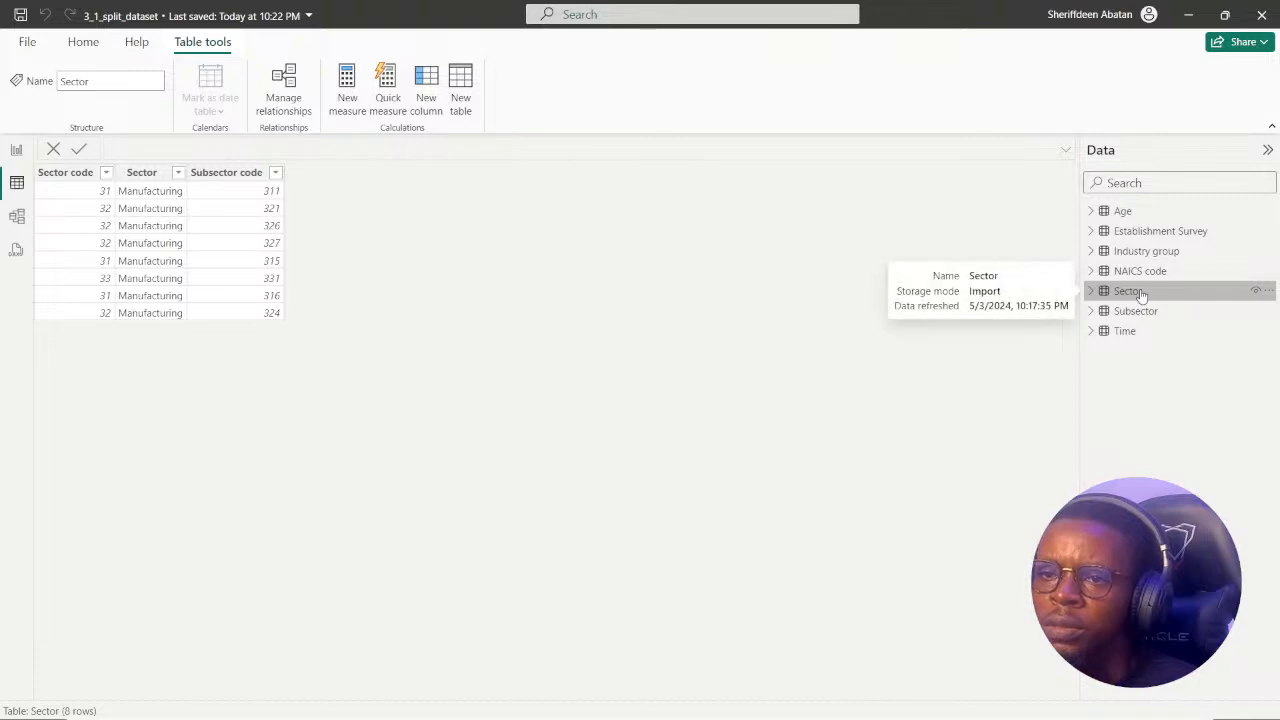
pyautogui.click(1146, 312)
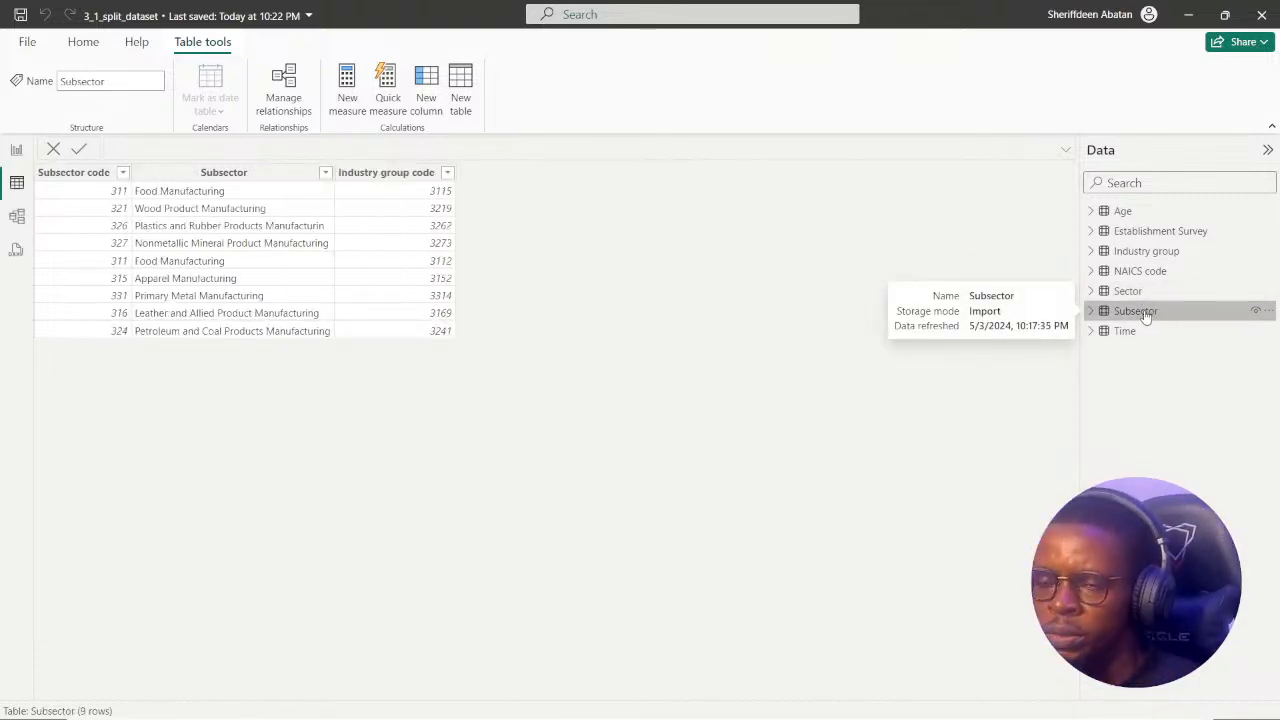
# Fill the Industry Insights table visual with Industry group code and Subsector from the Subsector table, and recheck the DataCamp question.
pyautogui.click(16, 150)
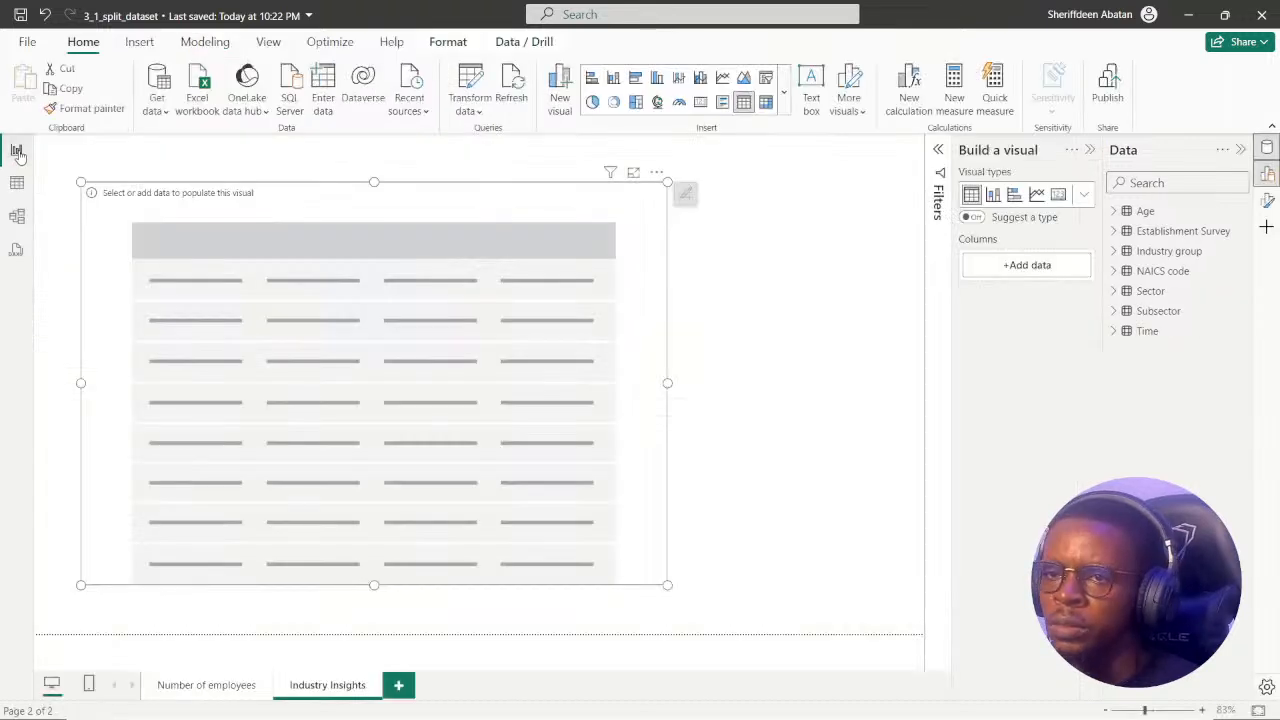
pyautogui.click(1114, 311)
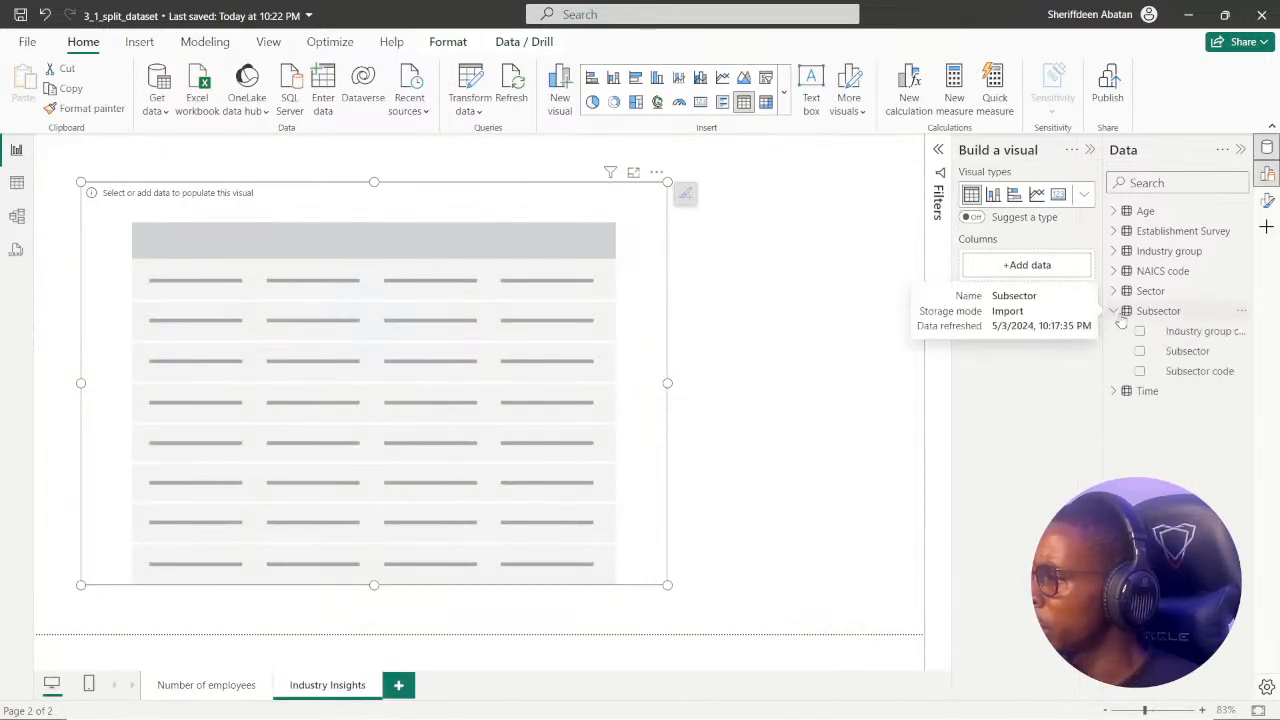
pyautogui.click(1140, 332)
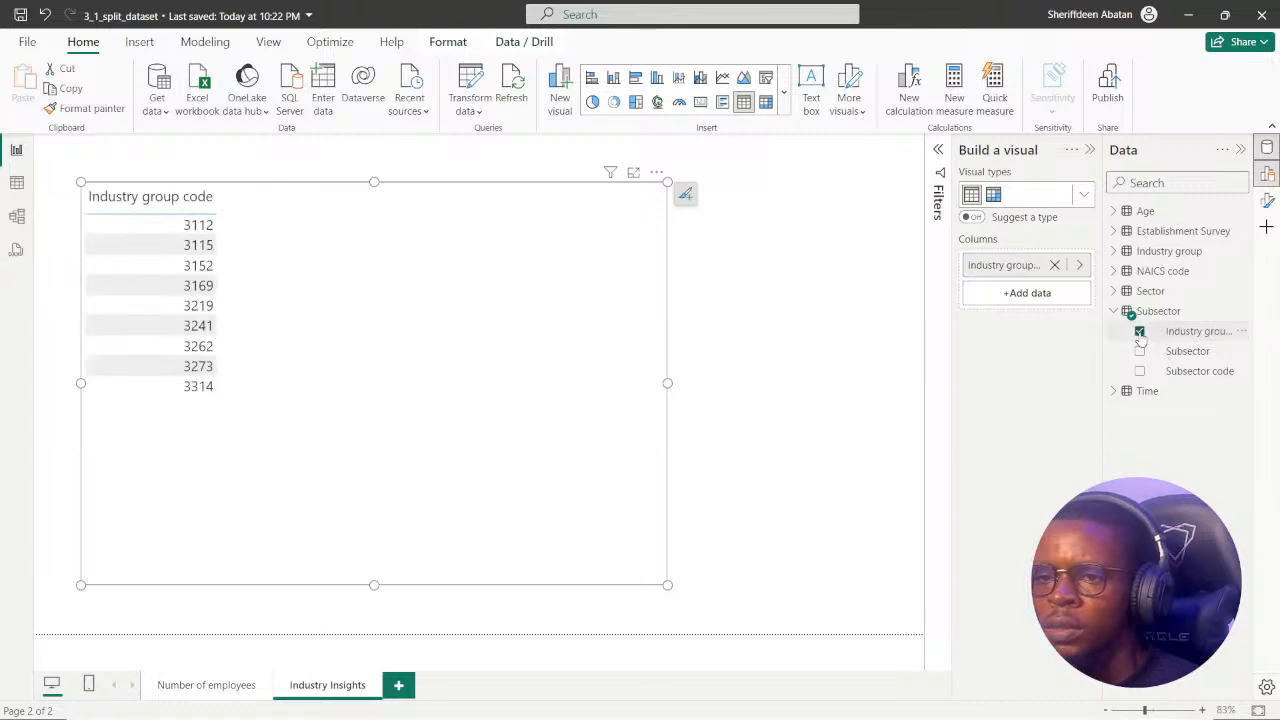
pyautogui.click(1140, 352)
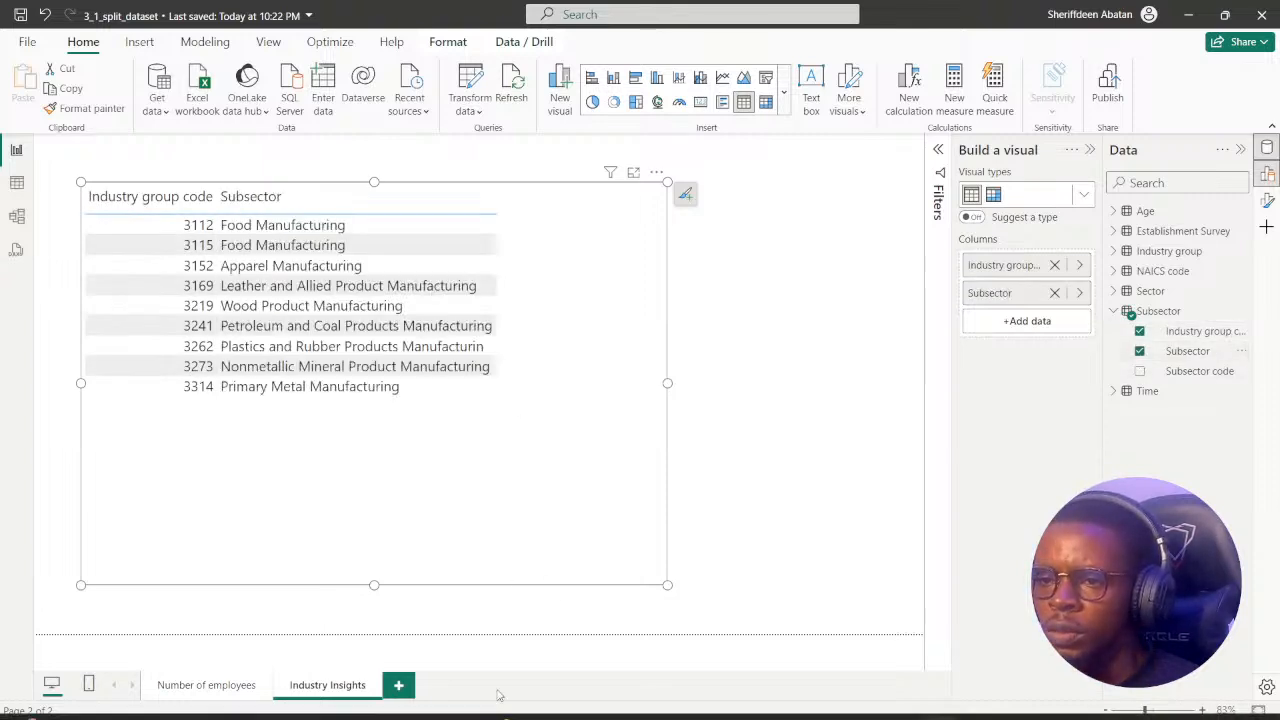
pyautogui.click(608, 702)
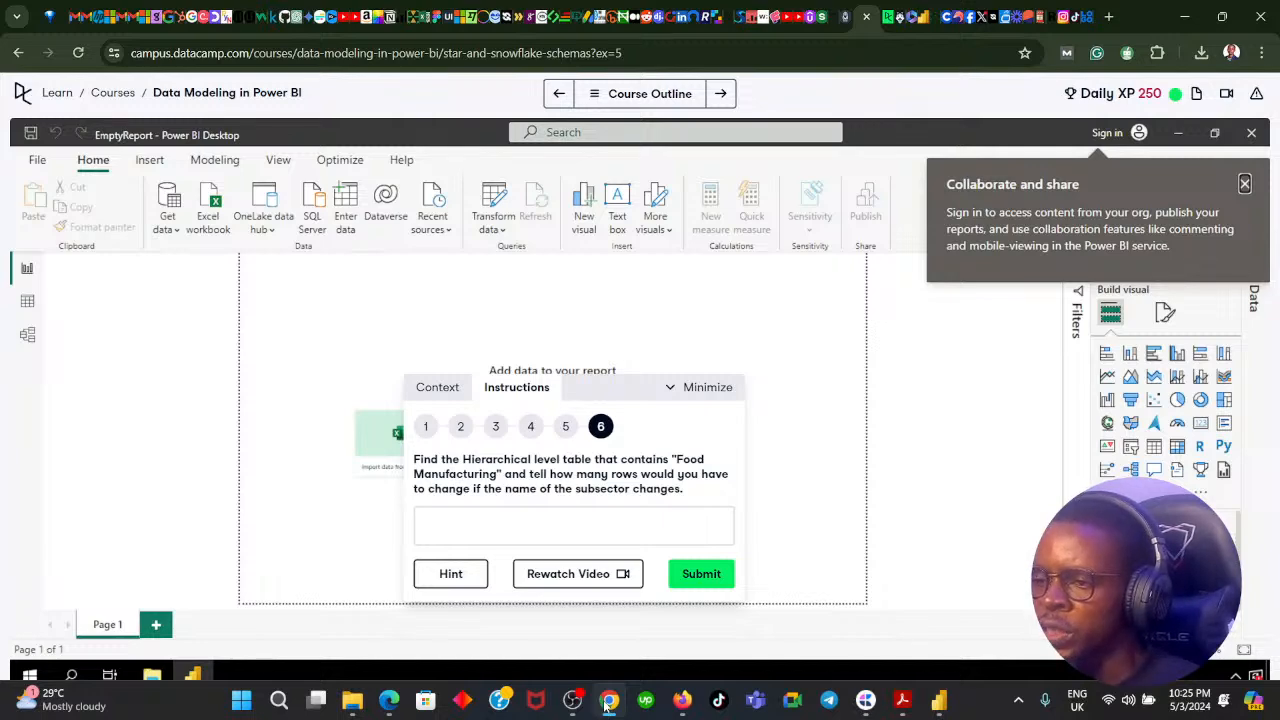
pyautogui.click(607, 704)
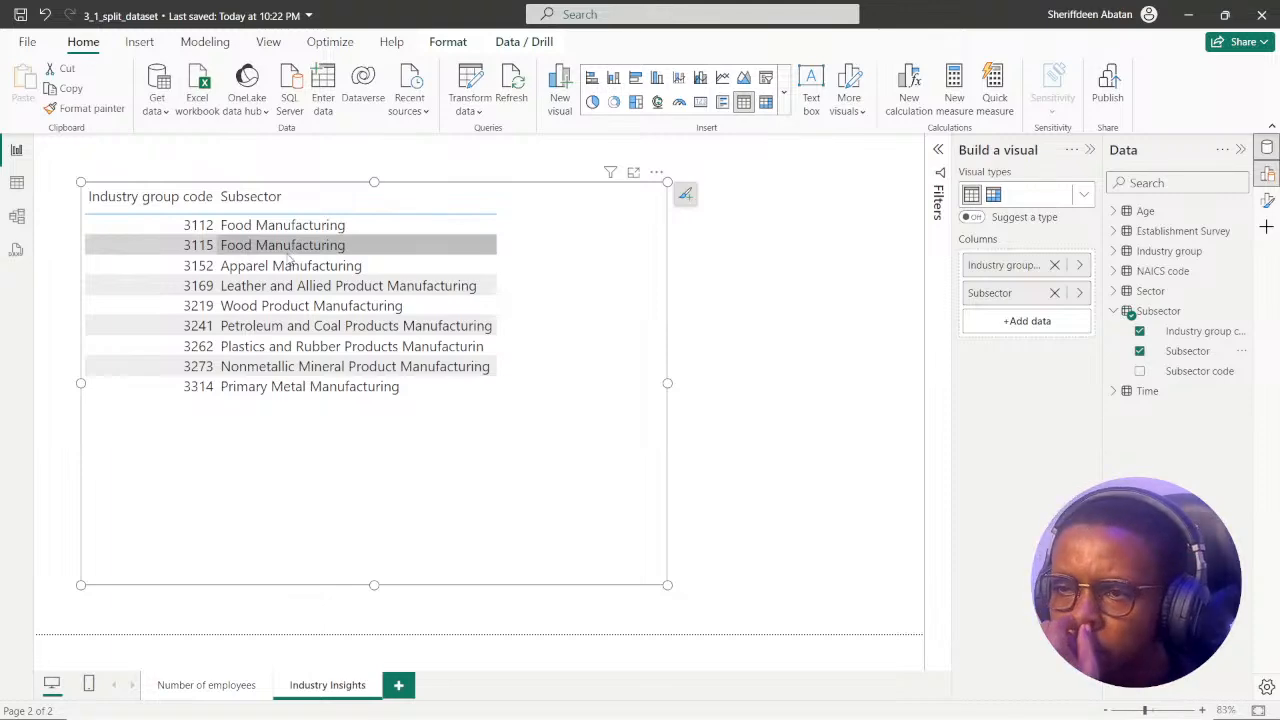
# Switch to the DataCamp exercise in the browser, submit 2 as the answer to the Food Manufacturing question, and return to the question.
pyautogui.click(609, 706)
pyautogui.click(575, 526)
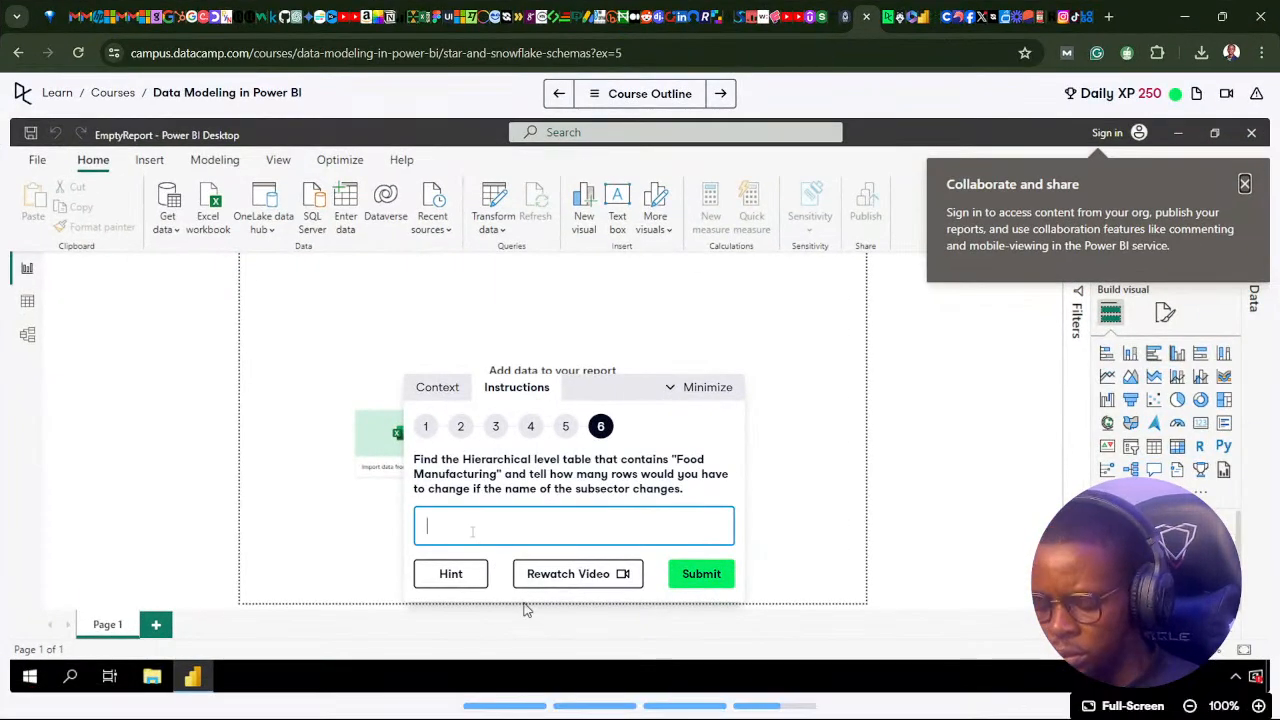
pyautogui.write('2')
pyautogui.click(700, 571)
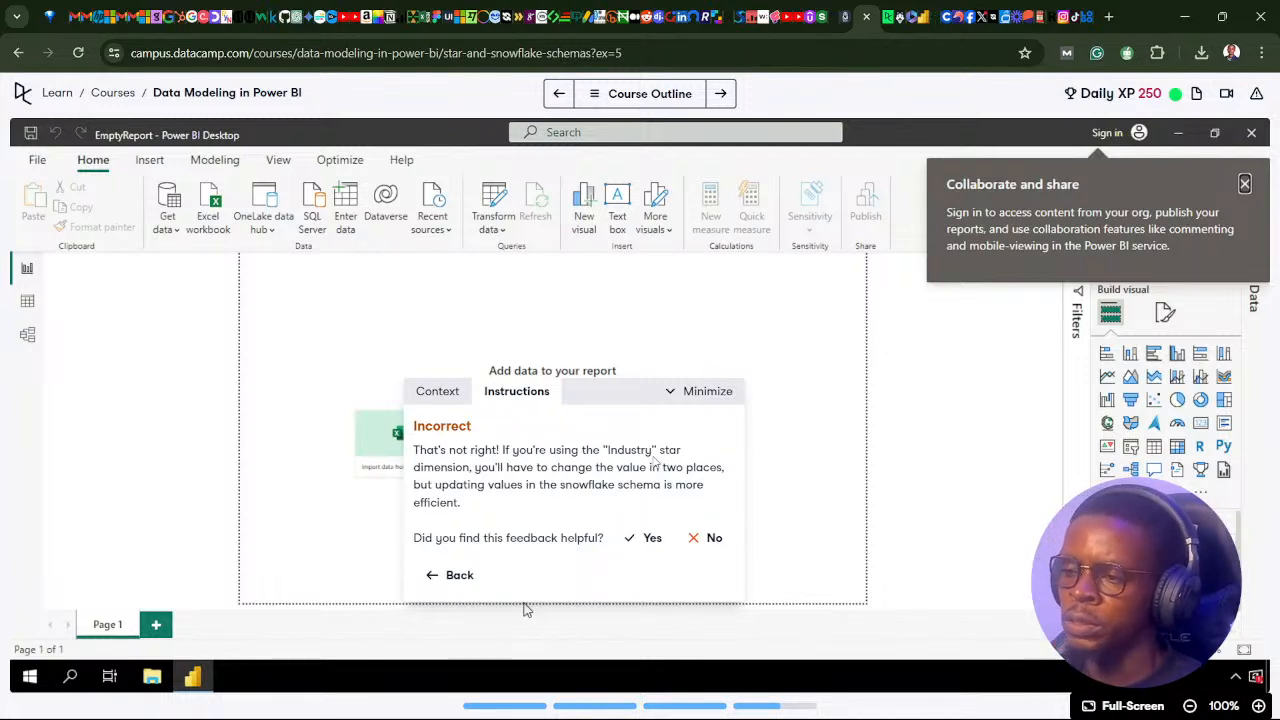
pyautogui.click(434, 580)
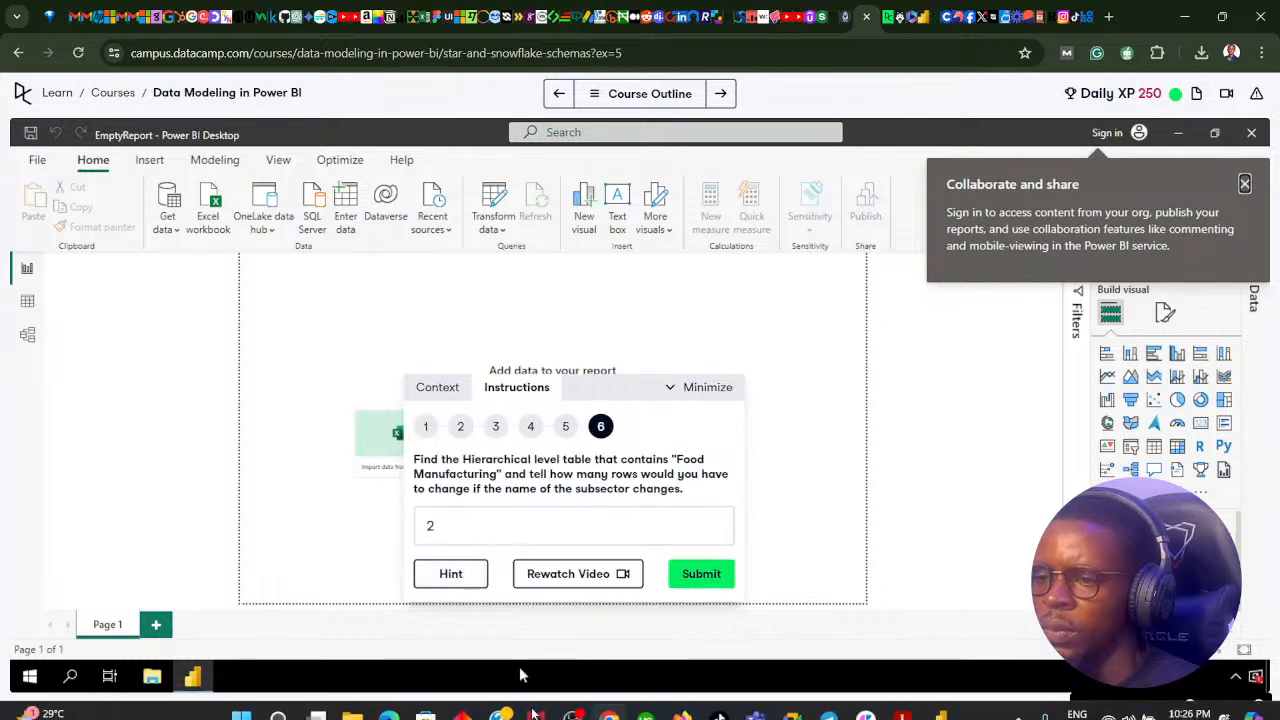
# Back in Power BI, remove Subsector and Industry group code from the Industry Insights table visual and expand the Industry group table's fields.
pyautogui.click(609, 700)
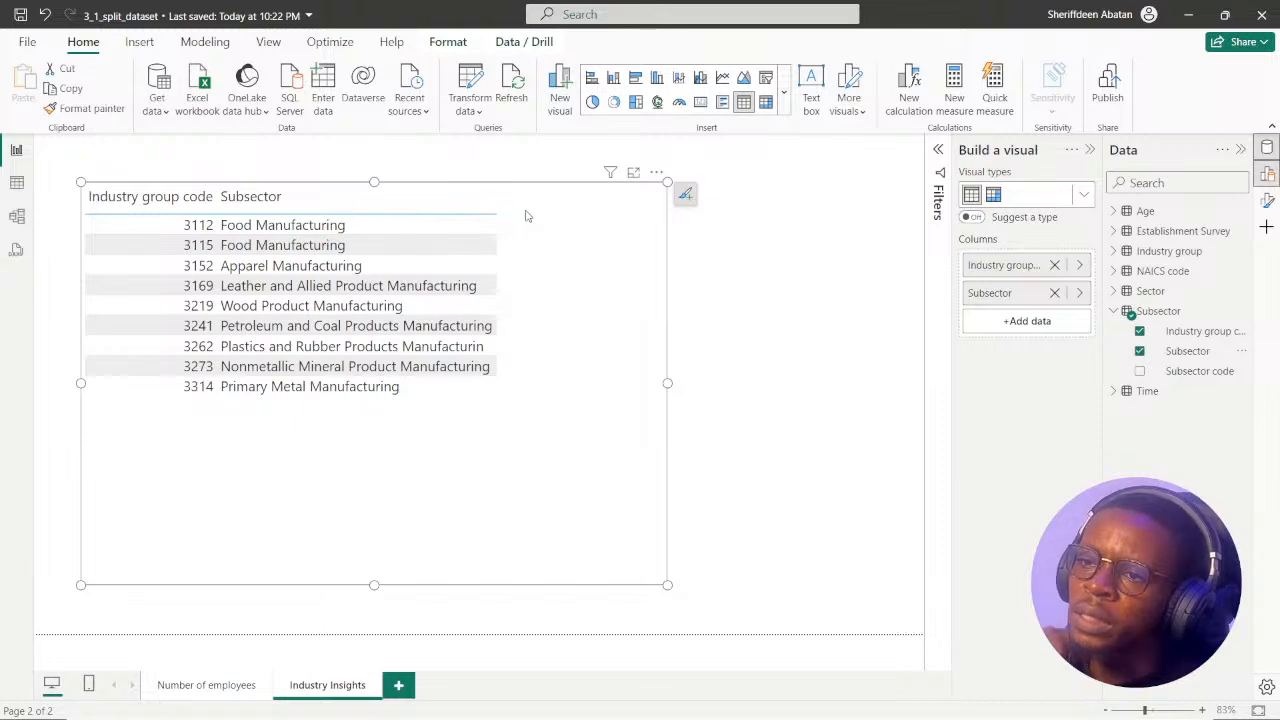
pyautogui.click(205, 694)
pyautogui.click(332, 686)
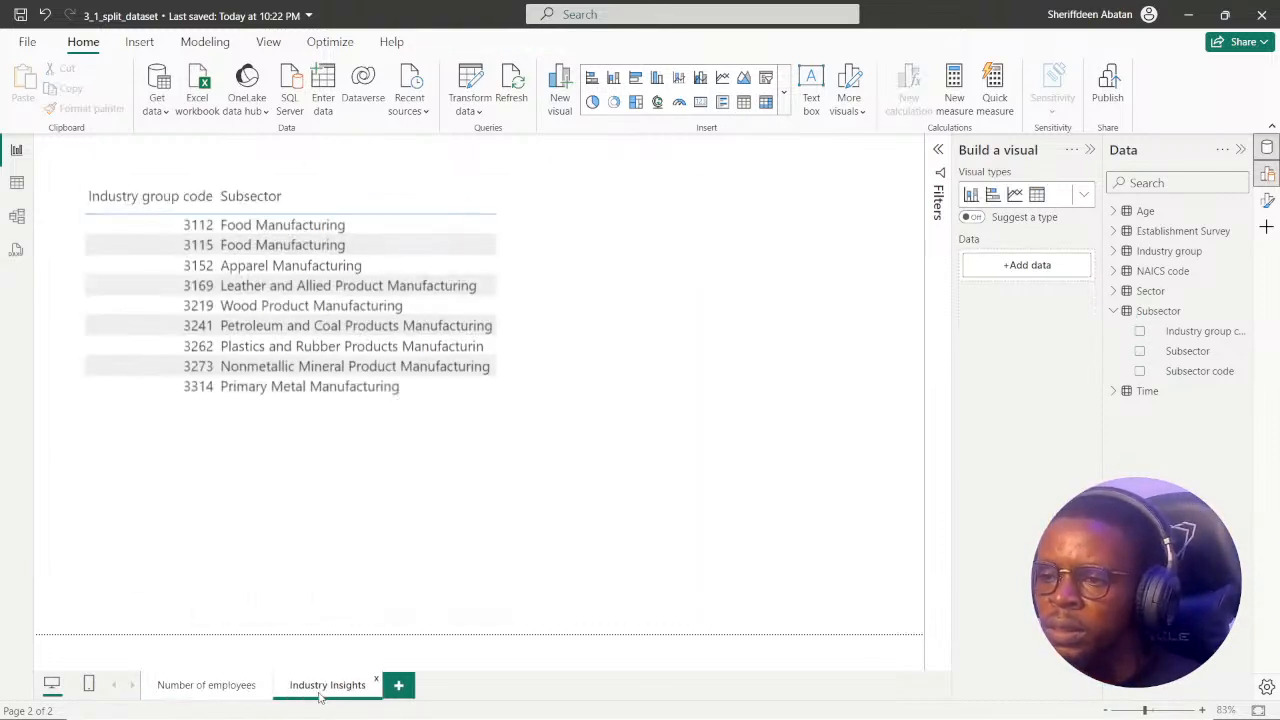
pyautogui.click(572, 202)
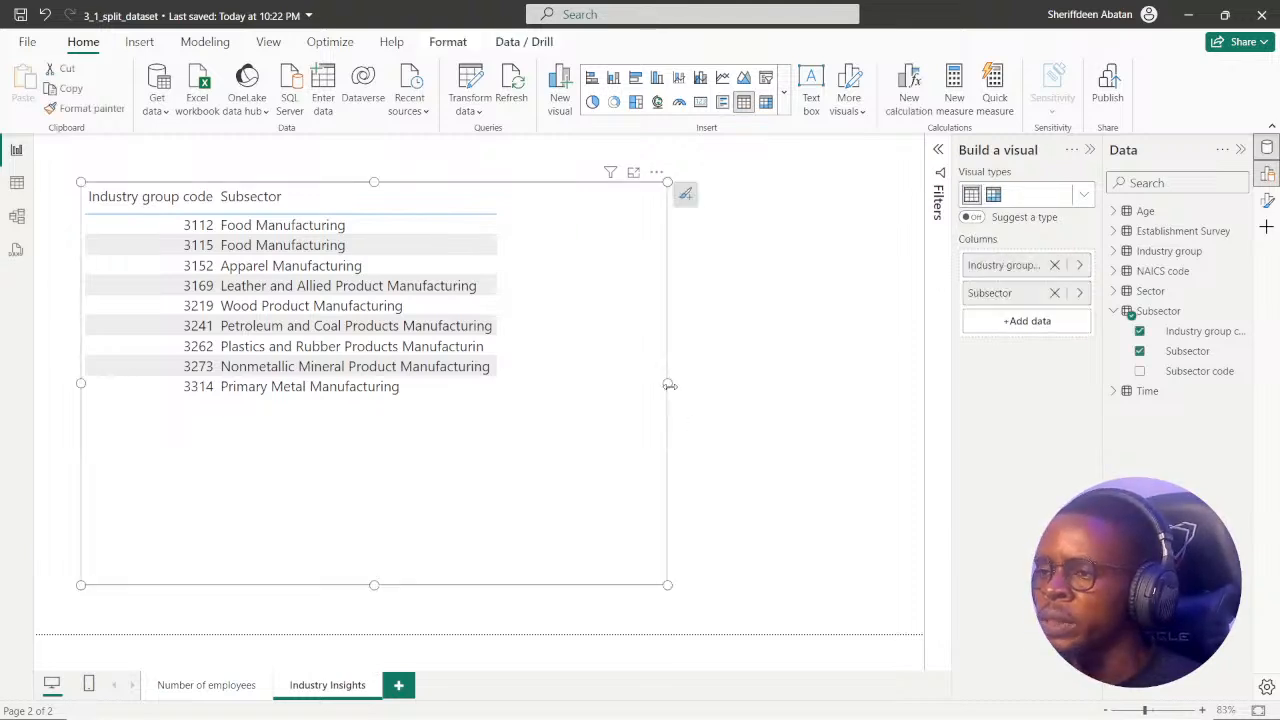
pyautogui.click(1140, 351)
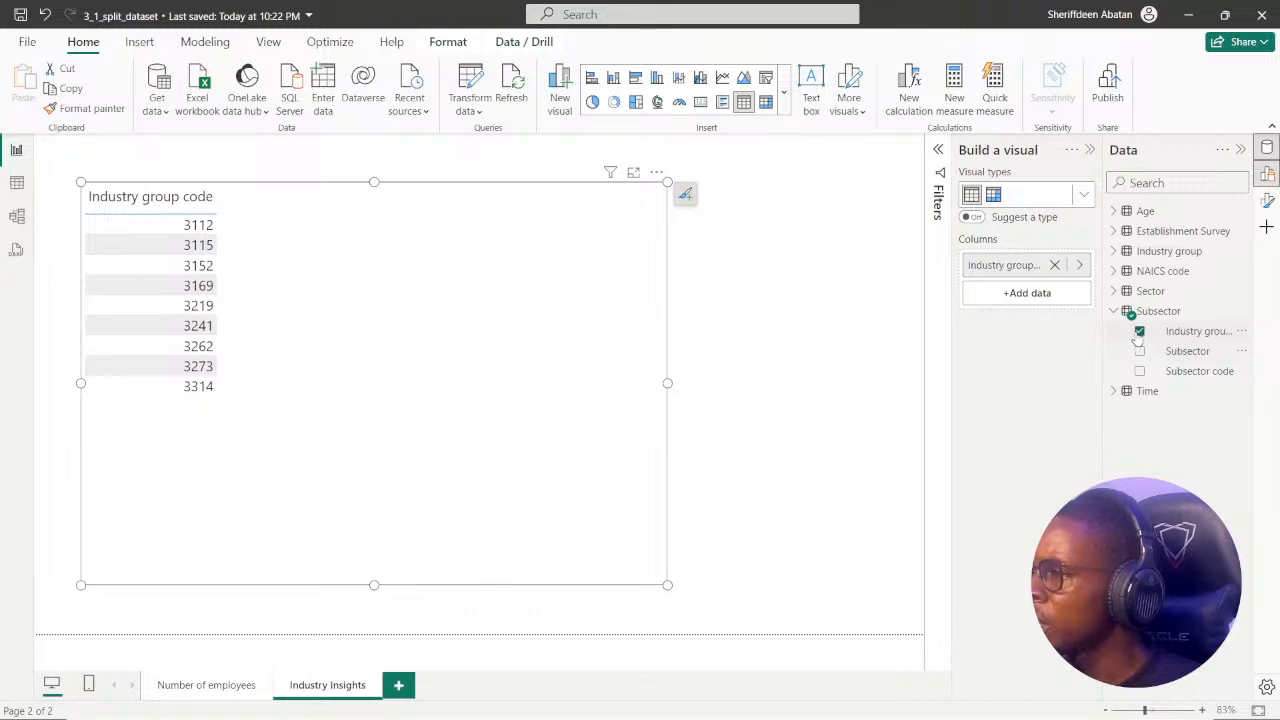
pyautogui.click(1140, 331)
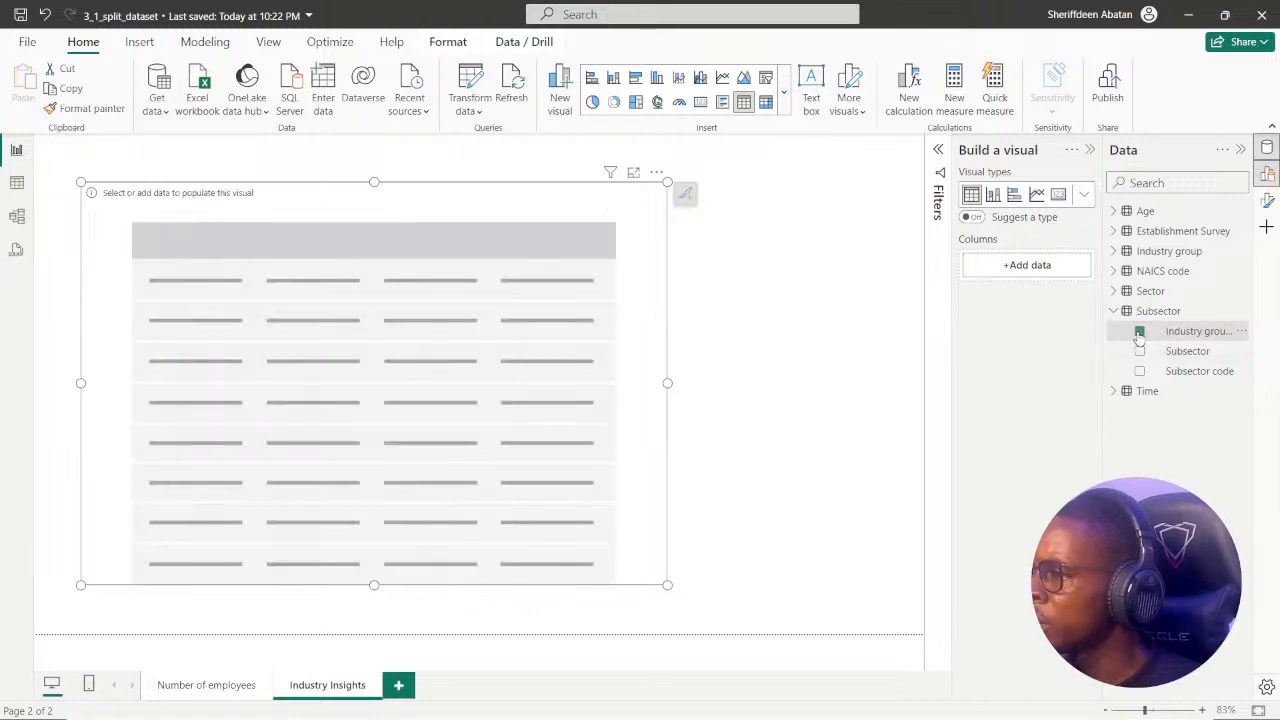
pyautogui.click(1115, 252)
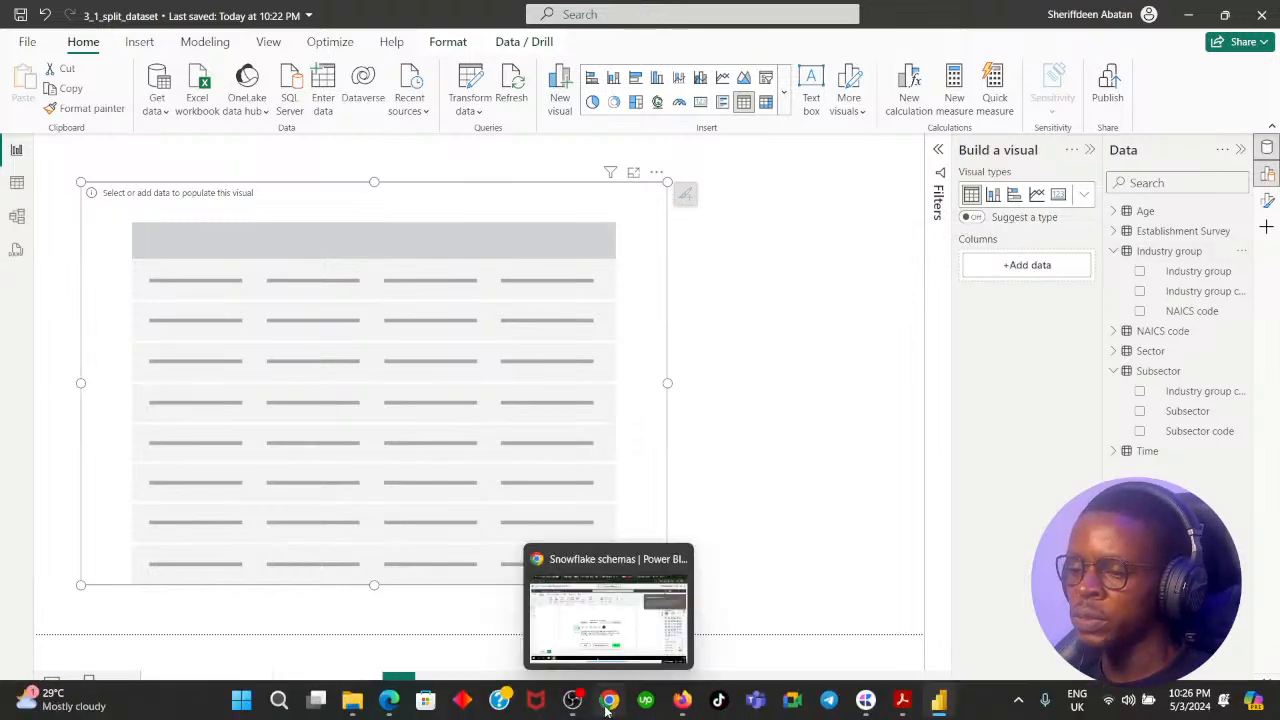
# Review the snowflake schema diagram in the exercise's context, and add NAICS code from the NAICS code table to the empty table visual.
pyautogui.click(607, 709)
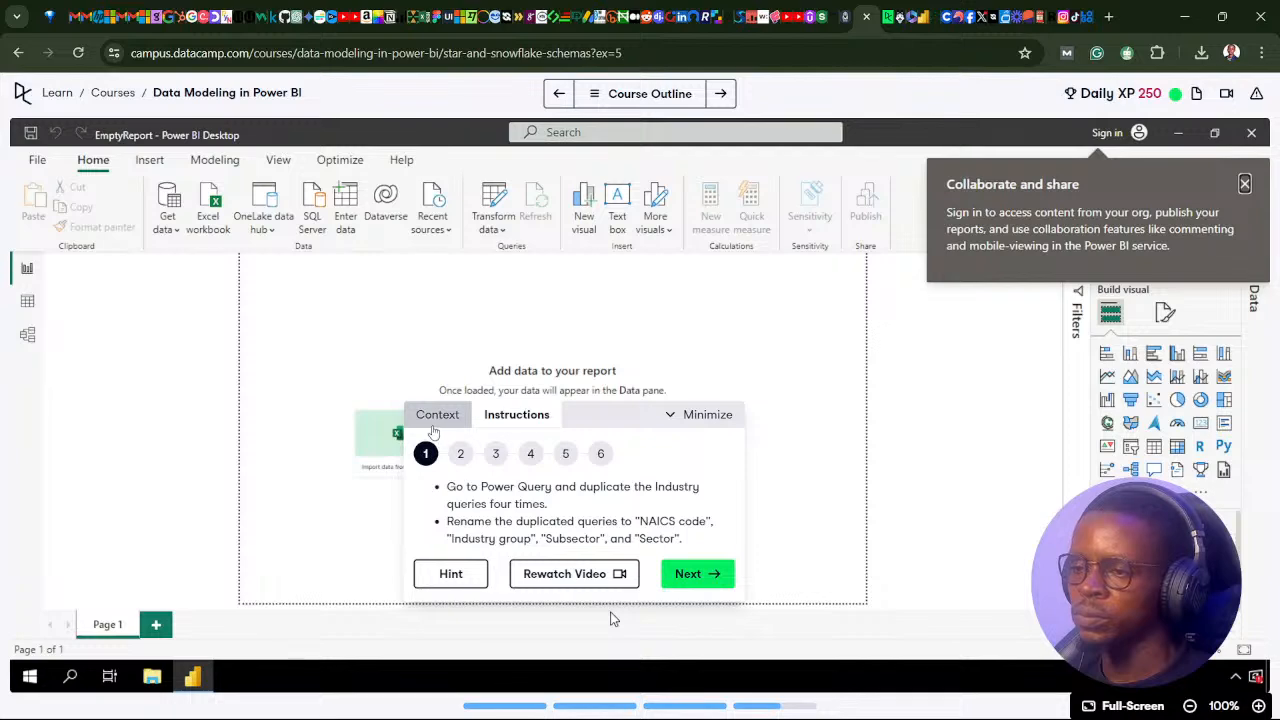
pyautogui.click(437, 416)
pyautogui.scroll(-8, 626, 480)
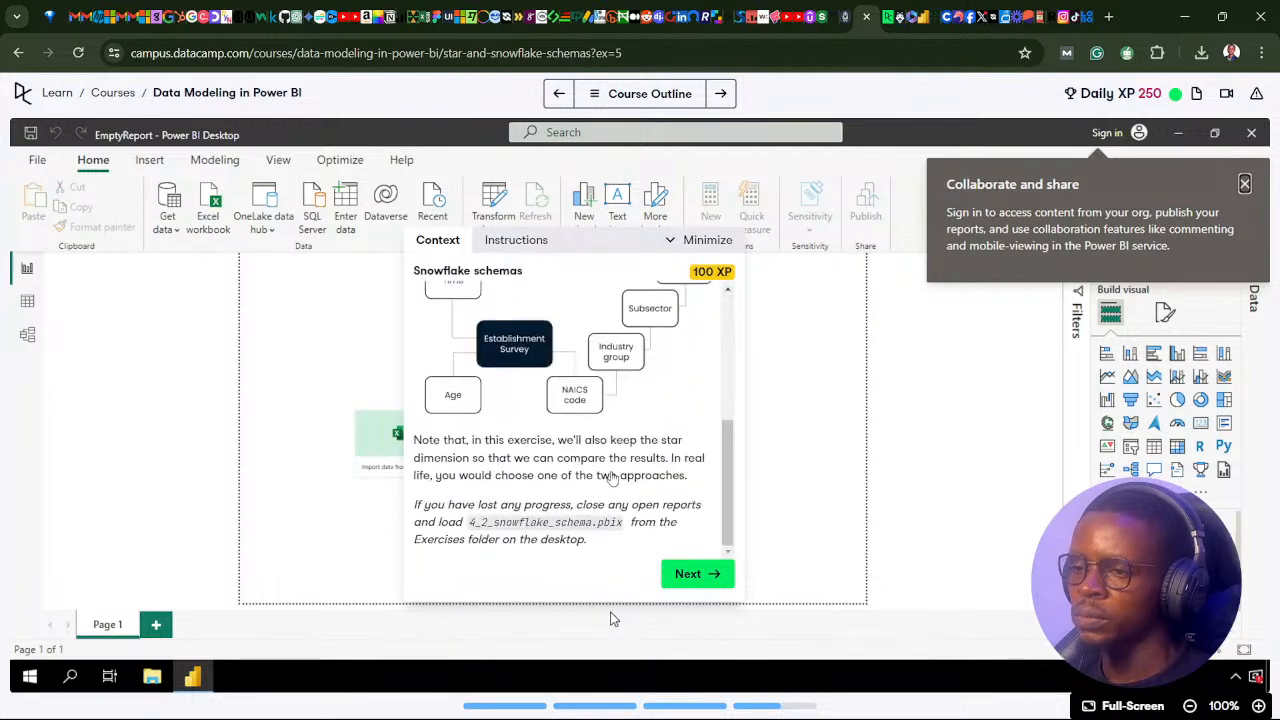
pyautogui.scroll(2, 612, 478)
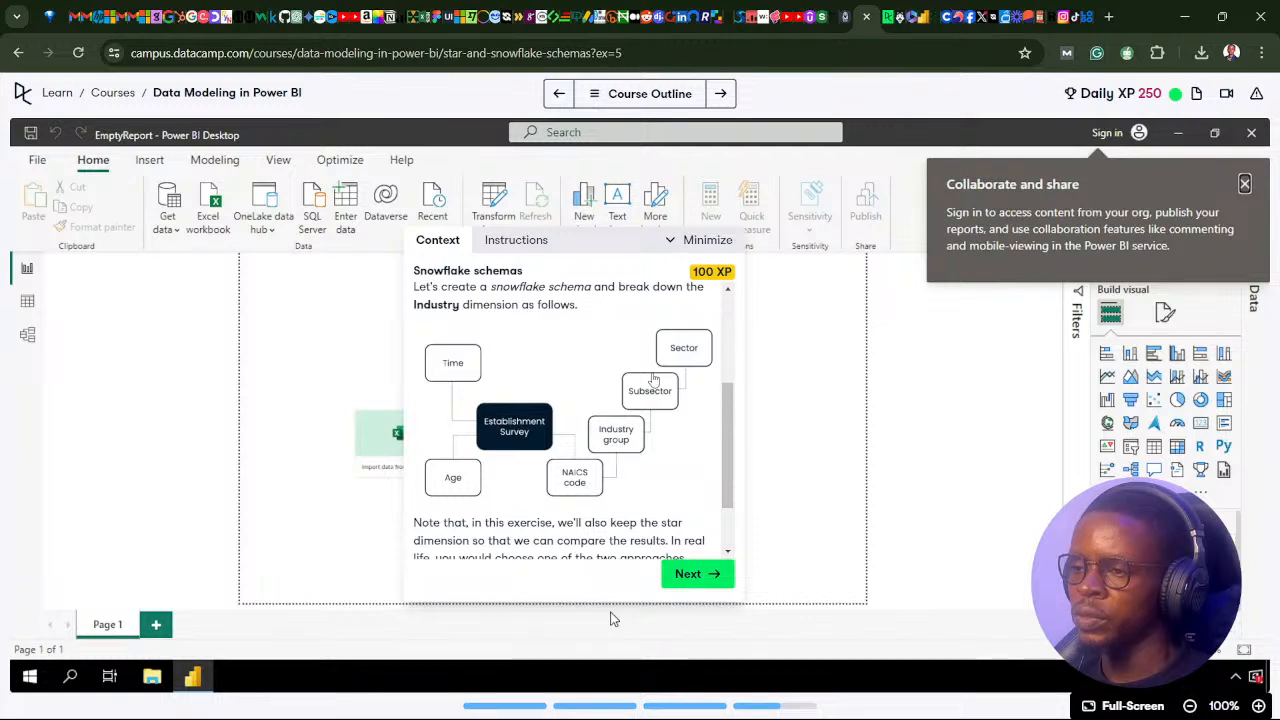
pyautogui.click(607, 704)
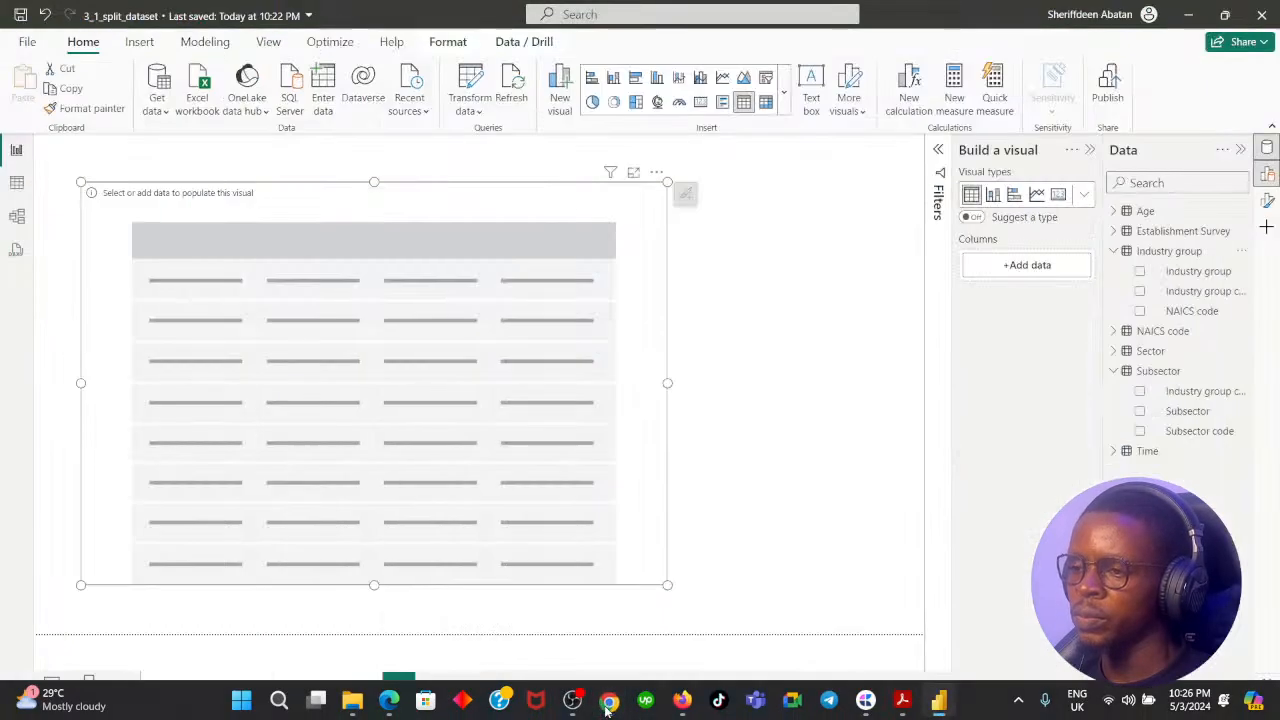
pyautogui.click(1113, 252)
pyautogui.click(1114, 312)
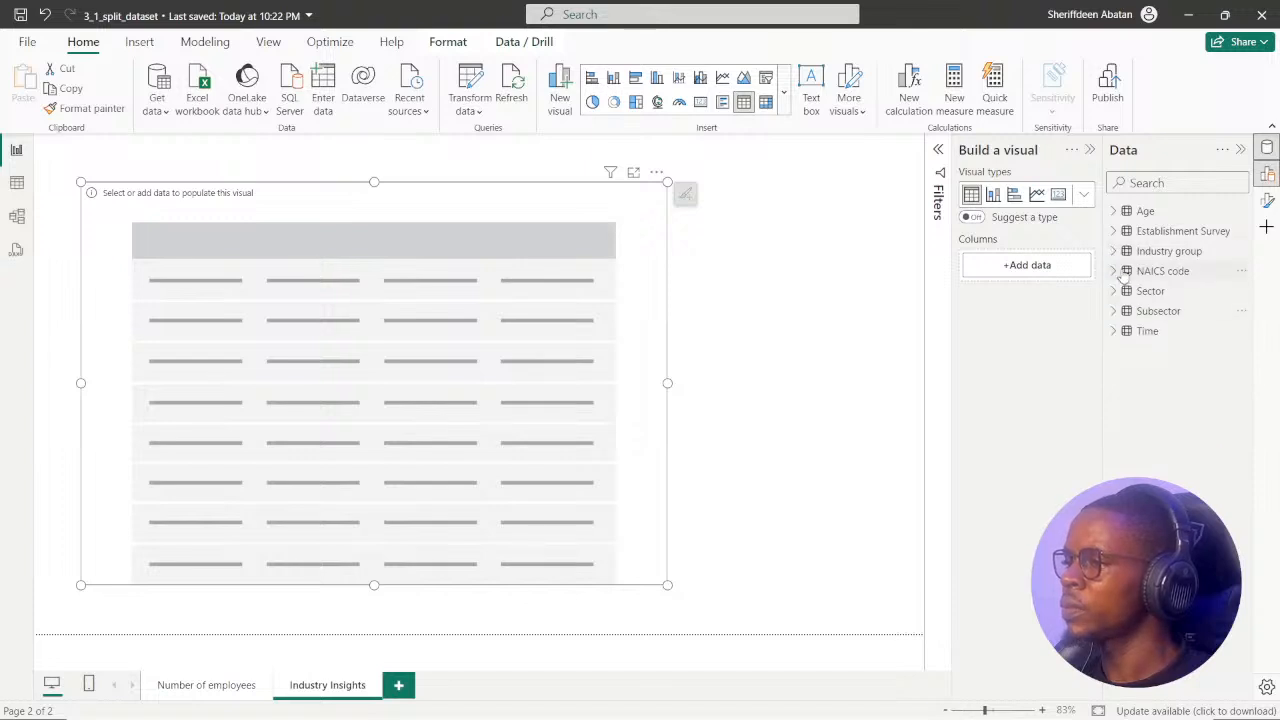
pyautogui.click(1116, 272)
pyautogui.click(1139, 291)
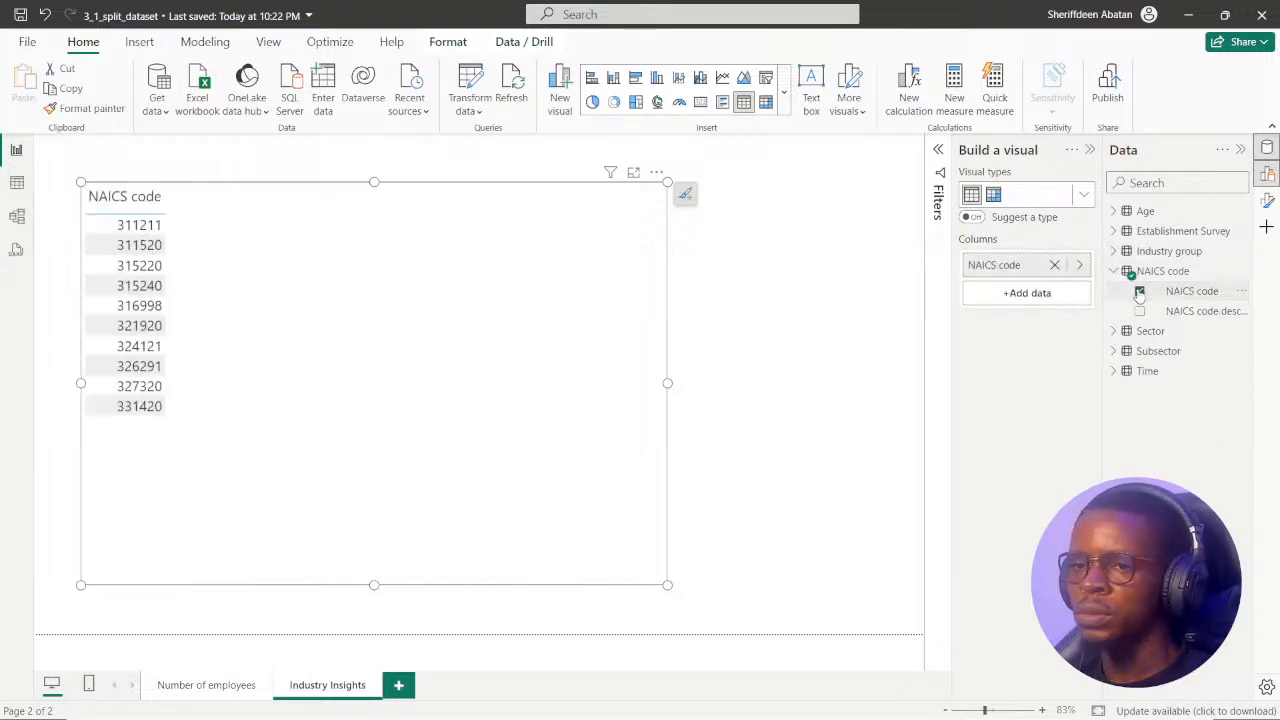
# Add Industry group from the Industry group table to the visual, and check the schema diagram in the browser again.
pyautogui.click(1114, 271)
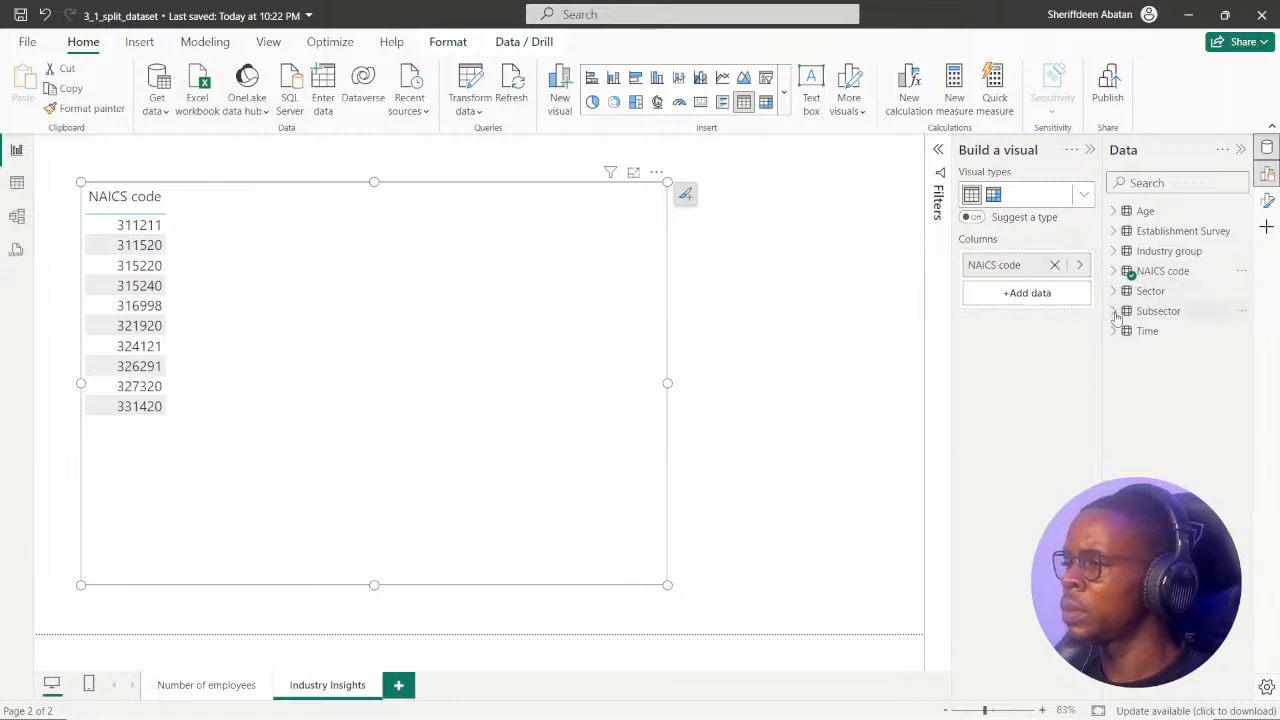
pyautogui.click(1114, 252)
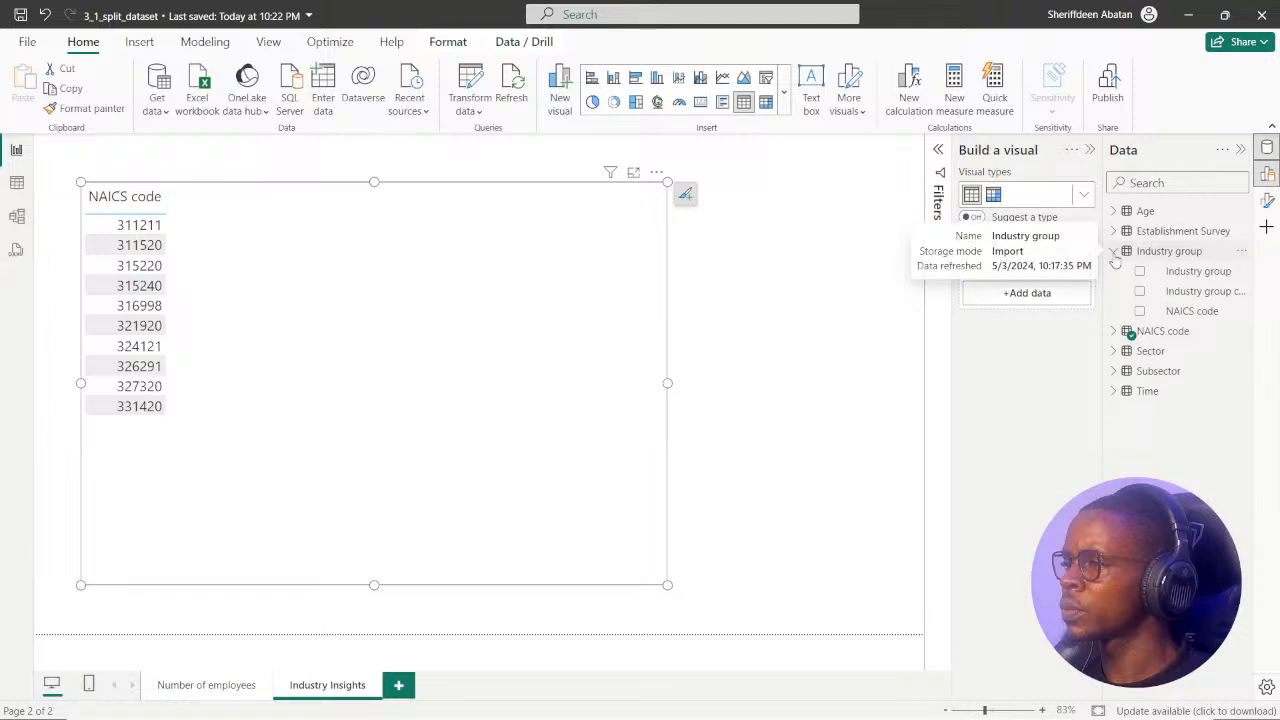
pyautogui.click(1140, 272)
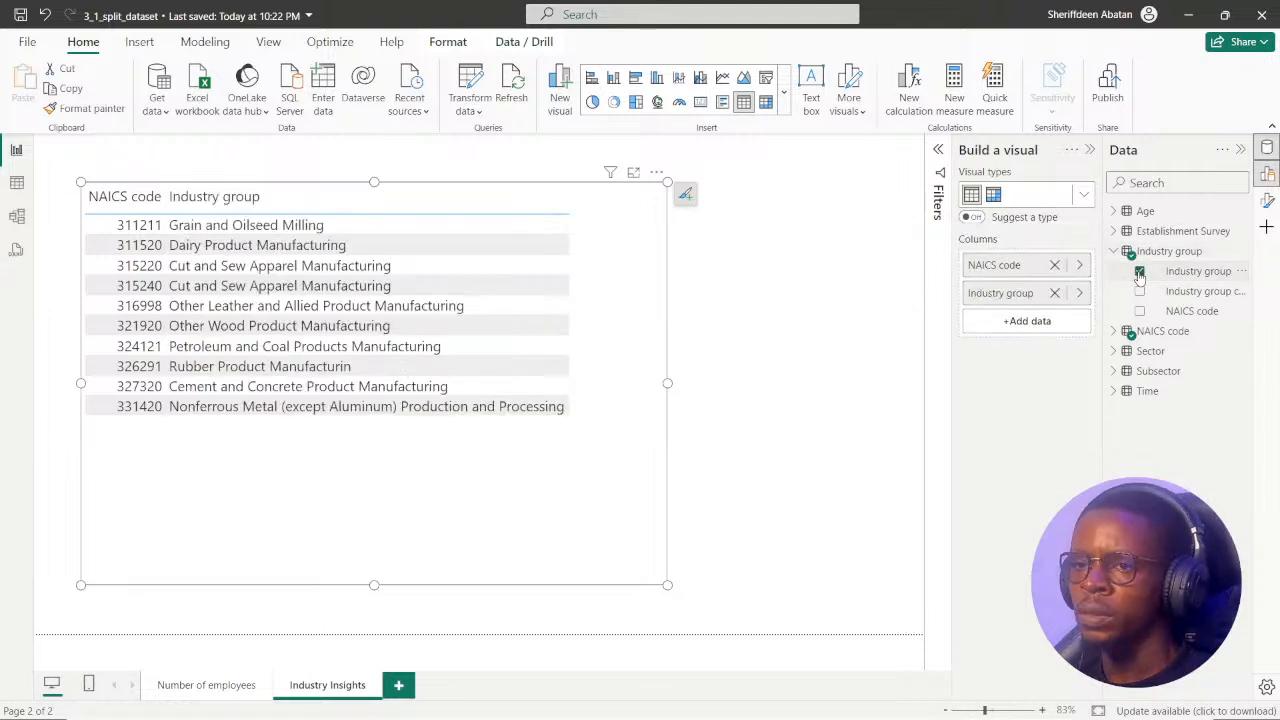
pyautogui.click(1114, 252)
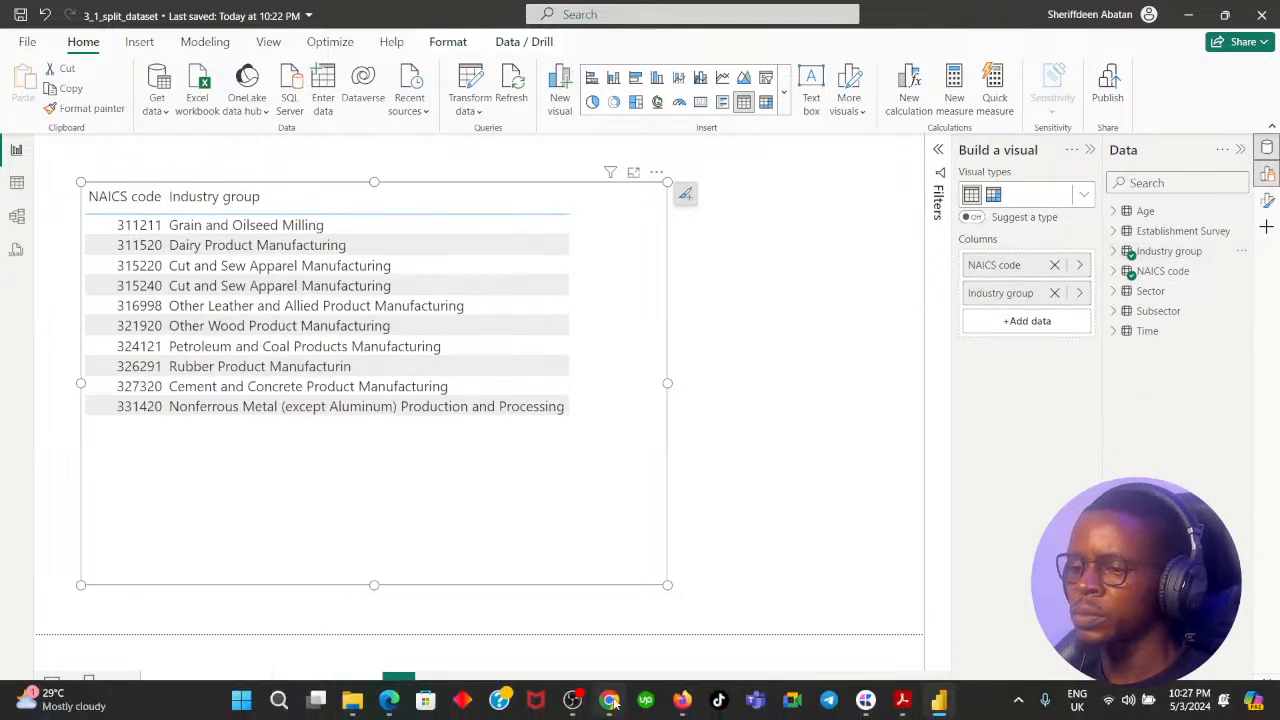
pyautogui.click(611, 701)
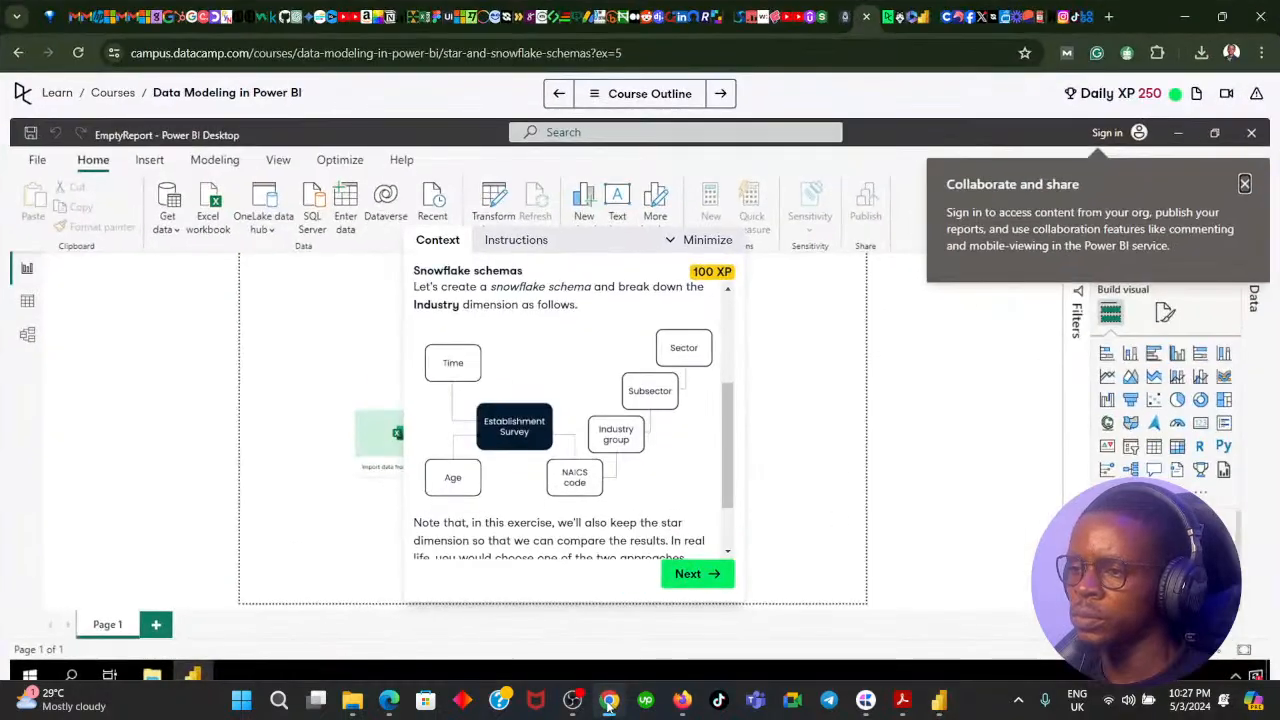
pyautogui.click(608, 701)
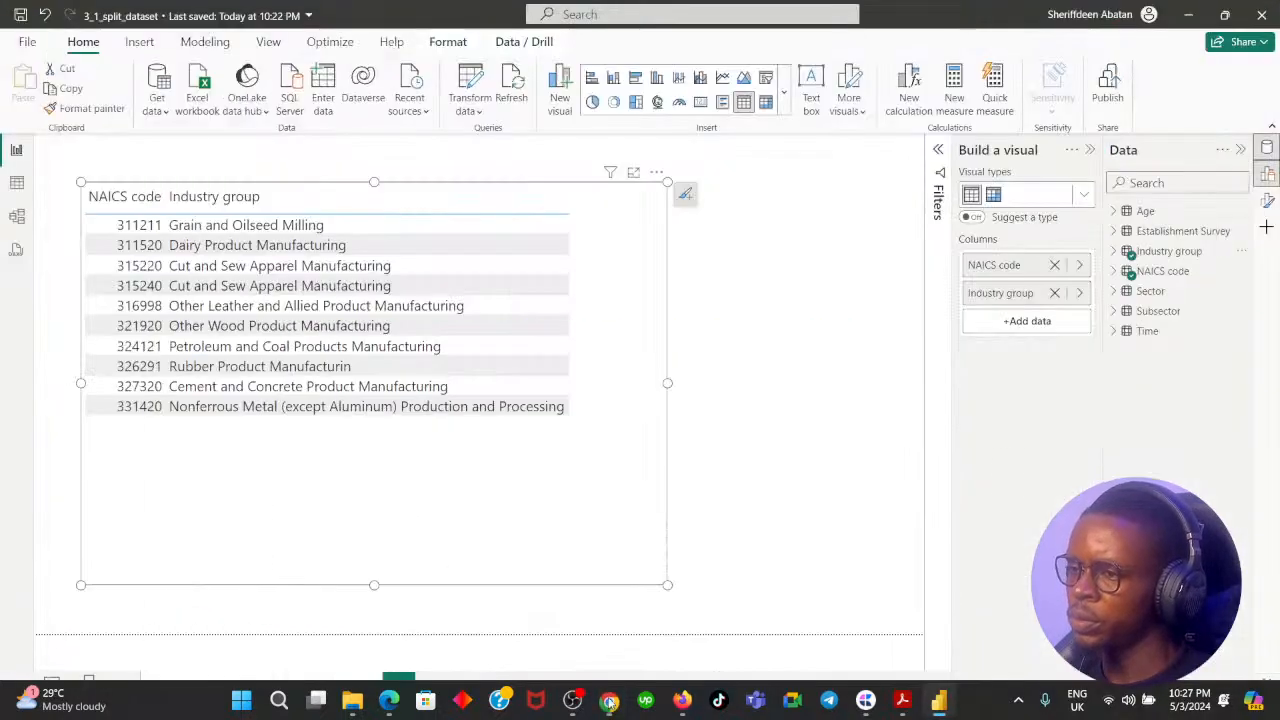
# Add Subsector and Sector from their own tables to the table visual, and widen the visual to nearly the page's full width.
pyautogui.click(1113, 311)
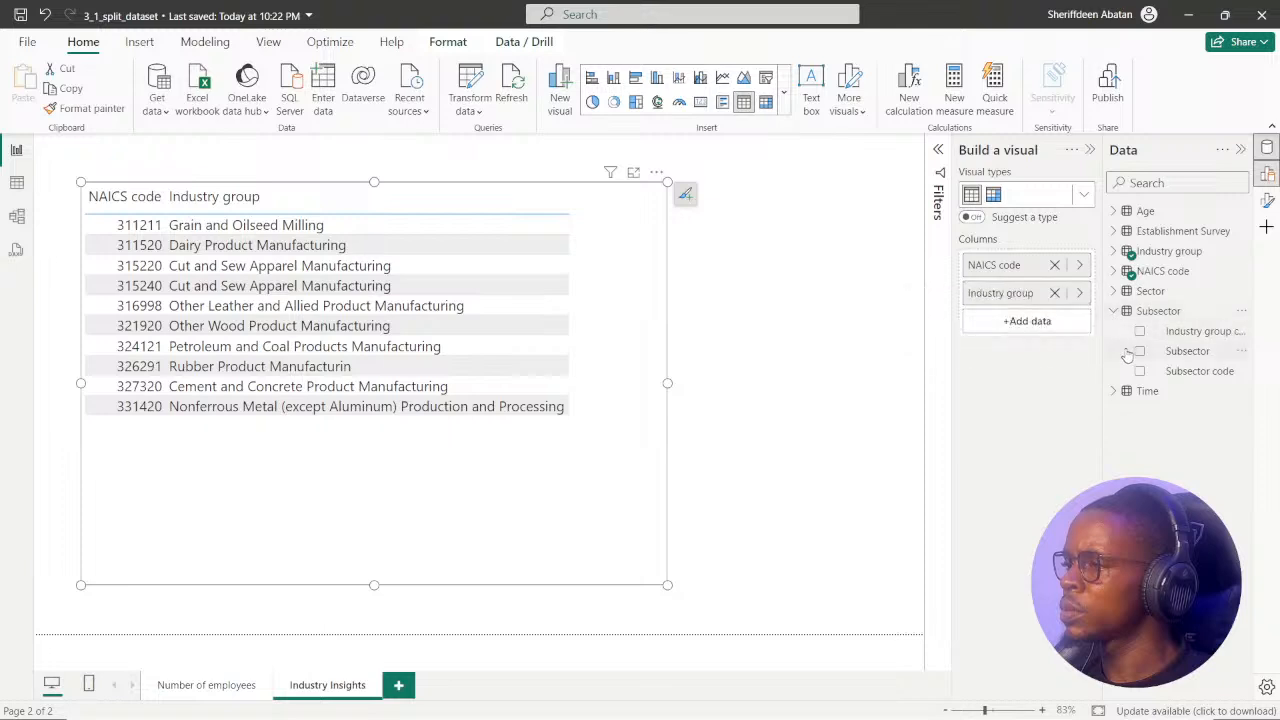
pyautogui.click(1140, 352)
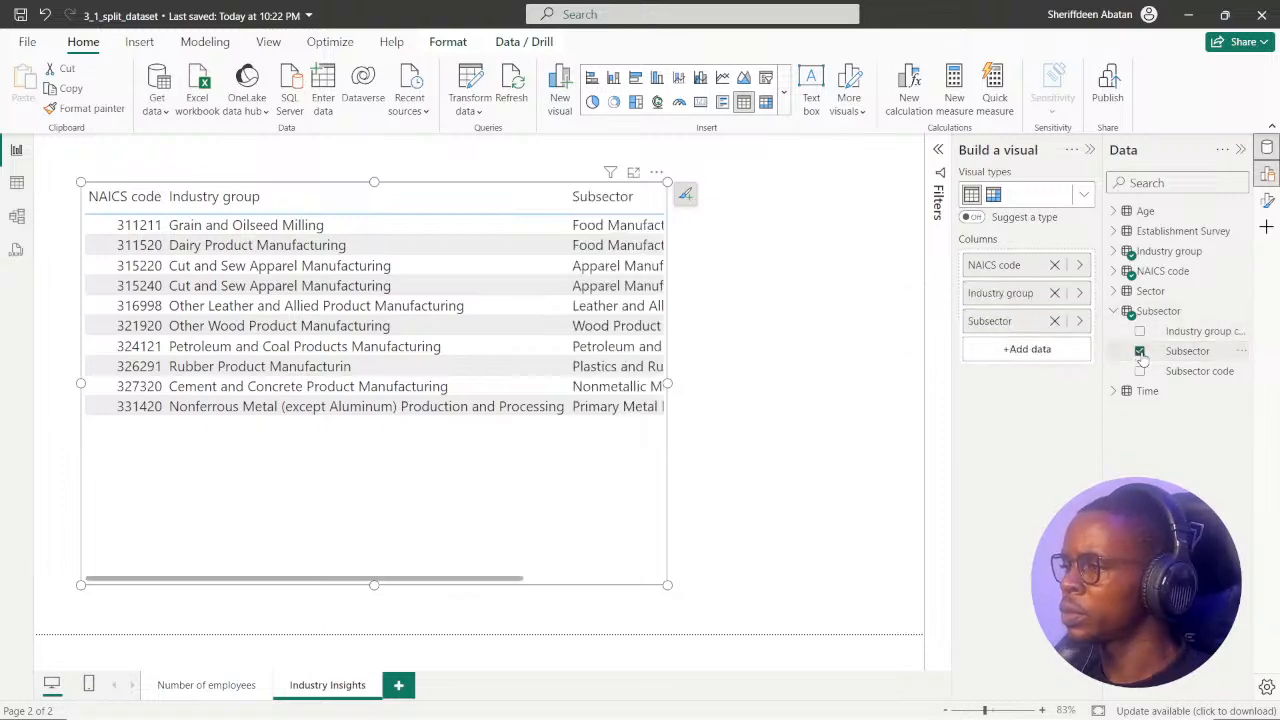
pyautogui.click(1113, 311)
pyautogui.click(1112, 292)
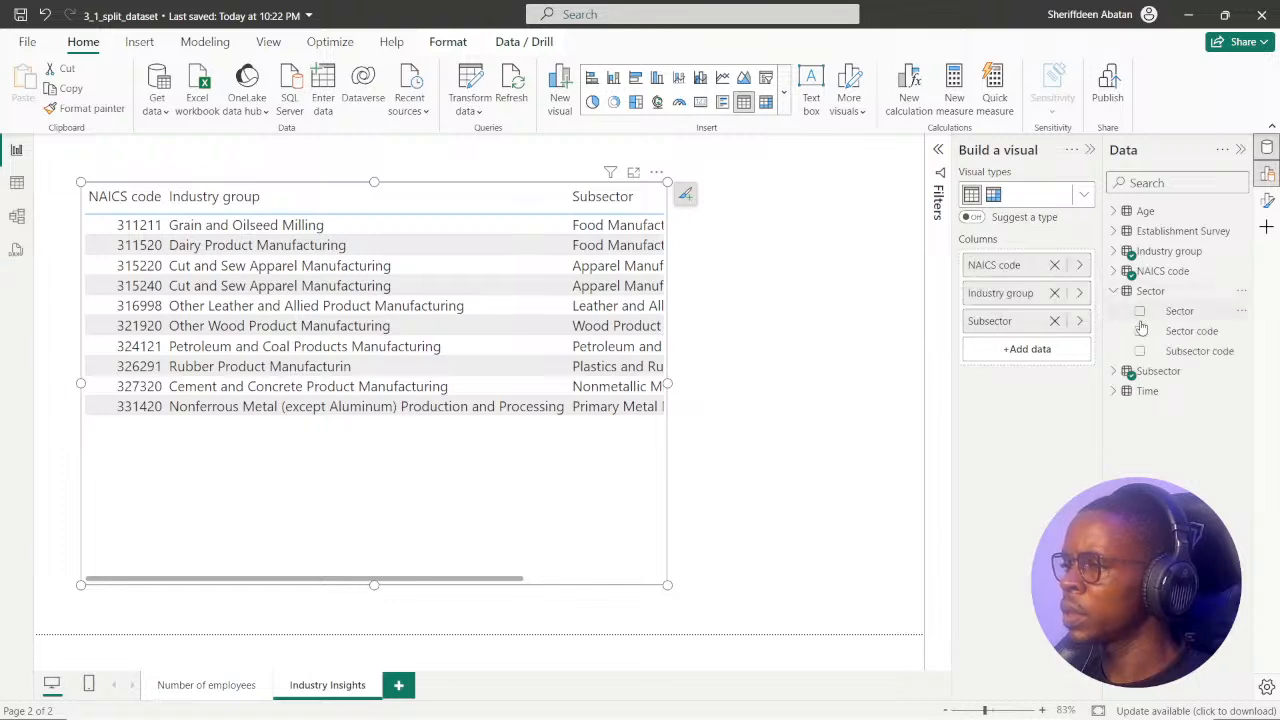
pyautogui.click(1140, 311)
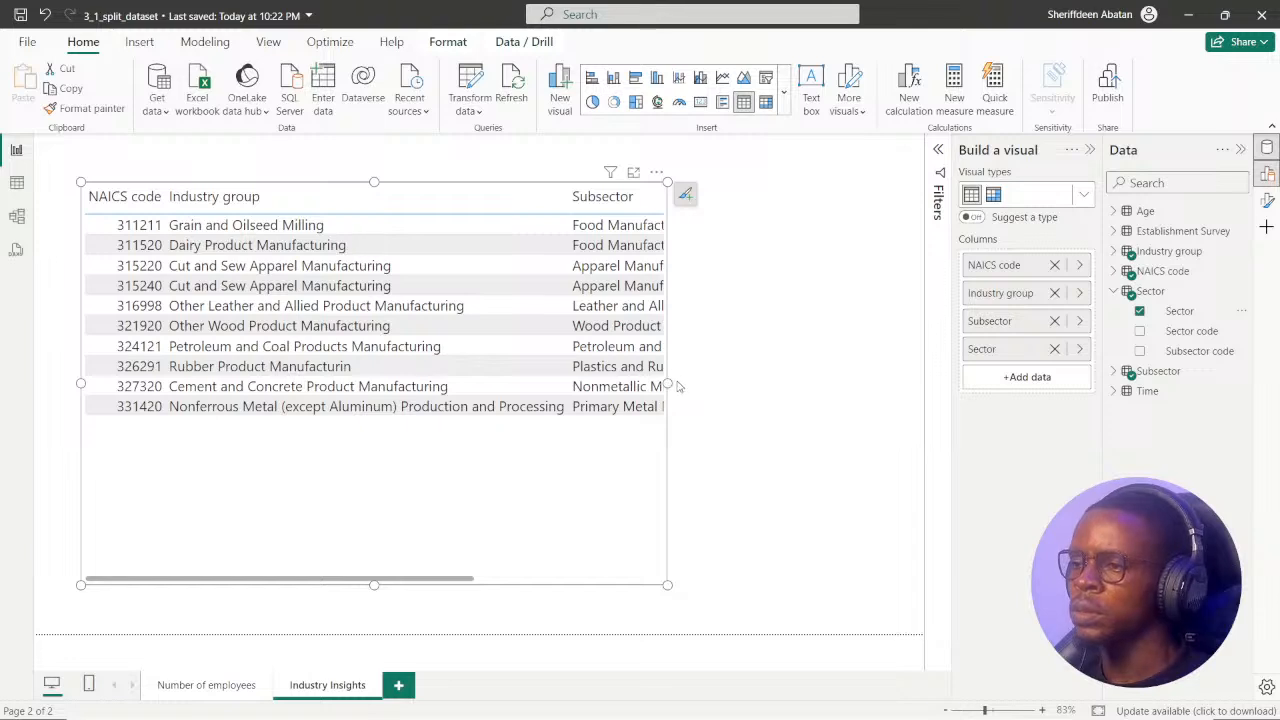
pyautogui.moveTo(668, 384); pyautogui.dragTo(874, 386)
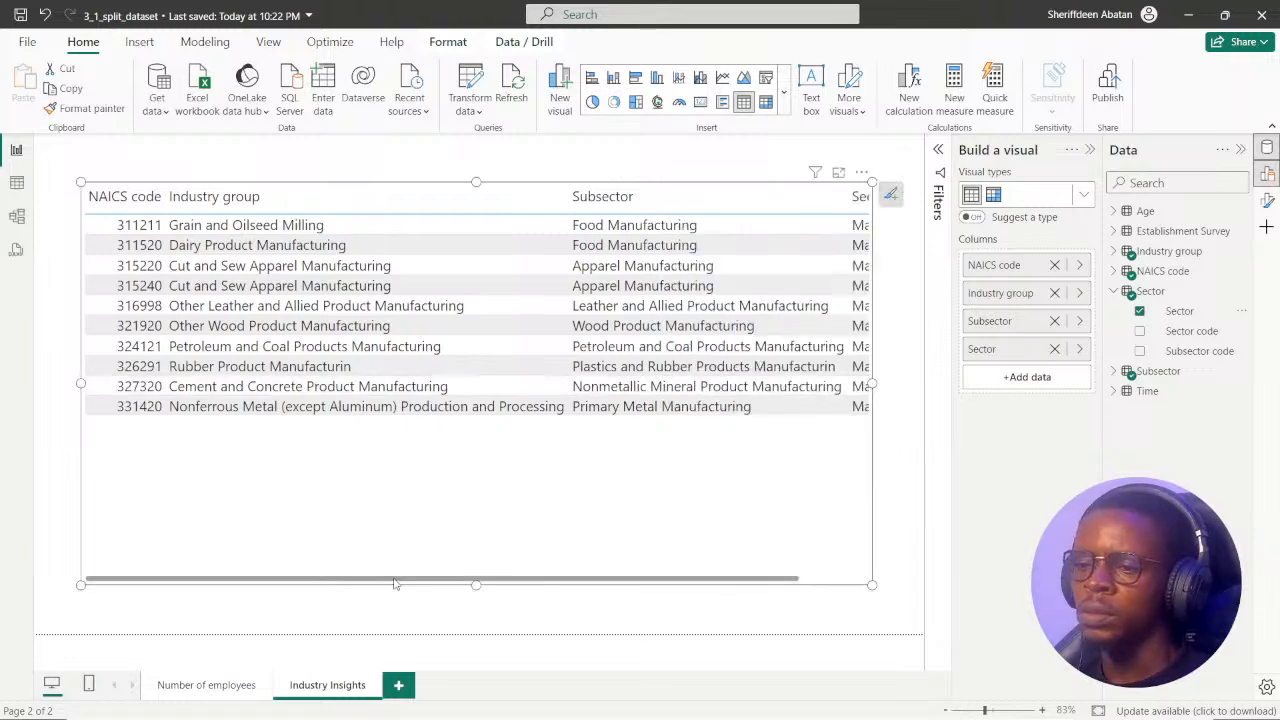
pyautogui.moveTo(297, 576); pyautogui.dragTo(326, 605)
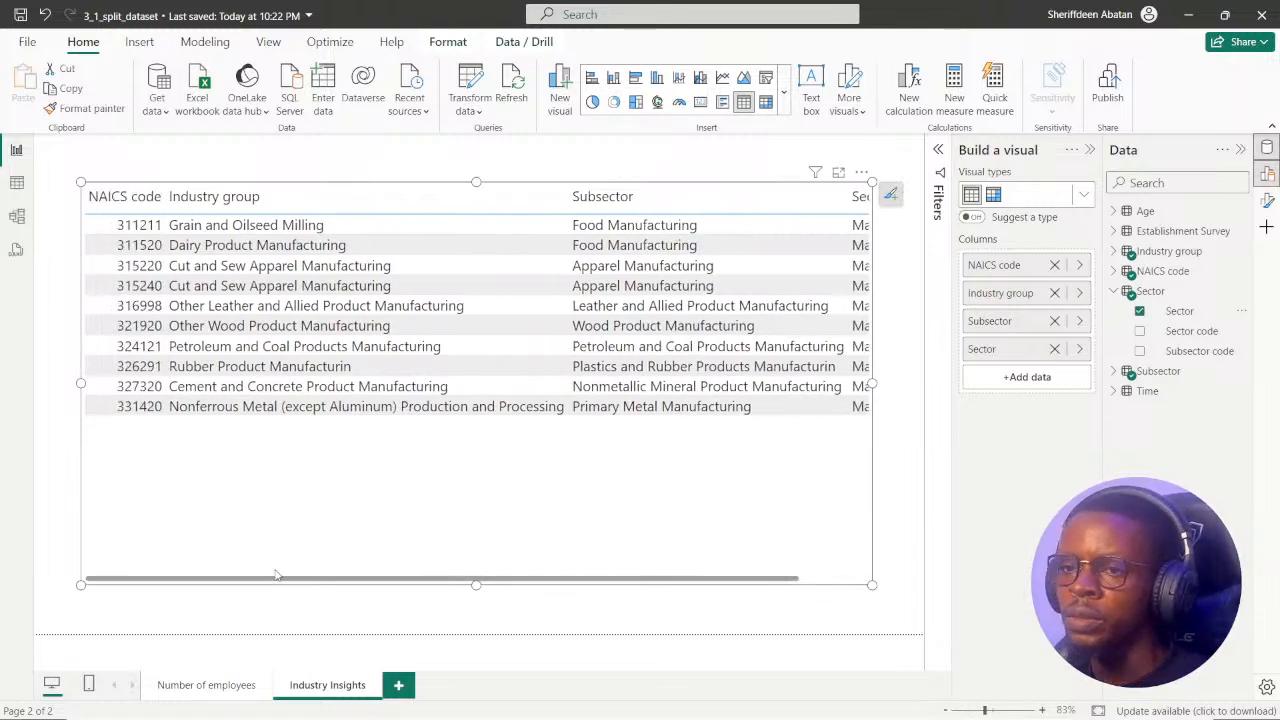
pyautogui.click(1120, 292)
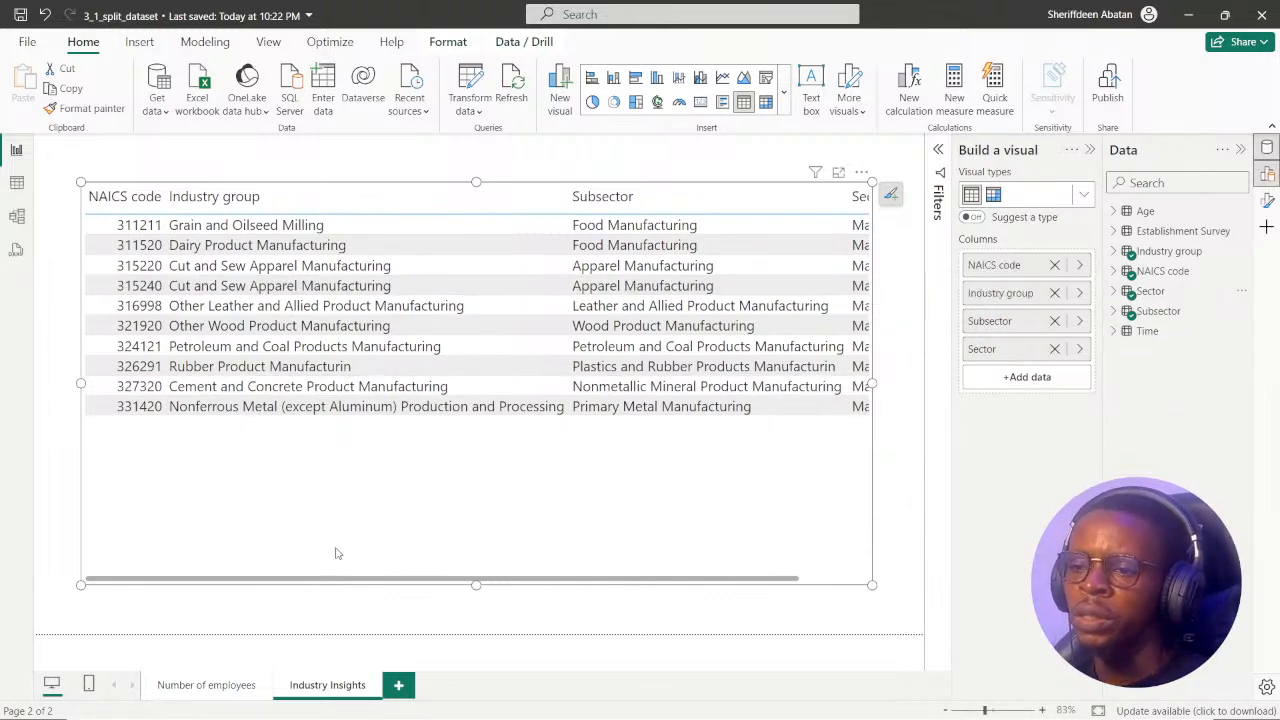
# Reread the Food Manufacturing question in instruction 6 of the exercise, and examine the table visual's rows across all four columns.
pyautogui.click(608, 700)
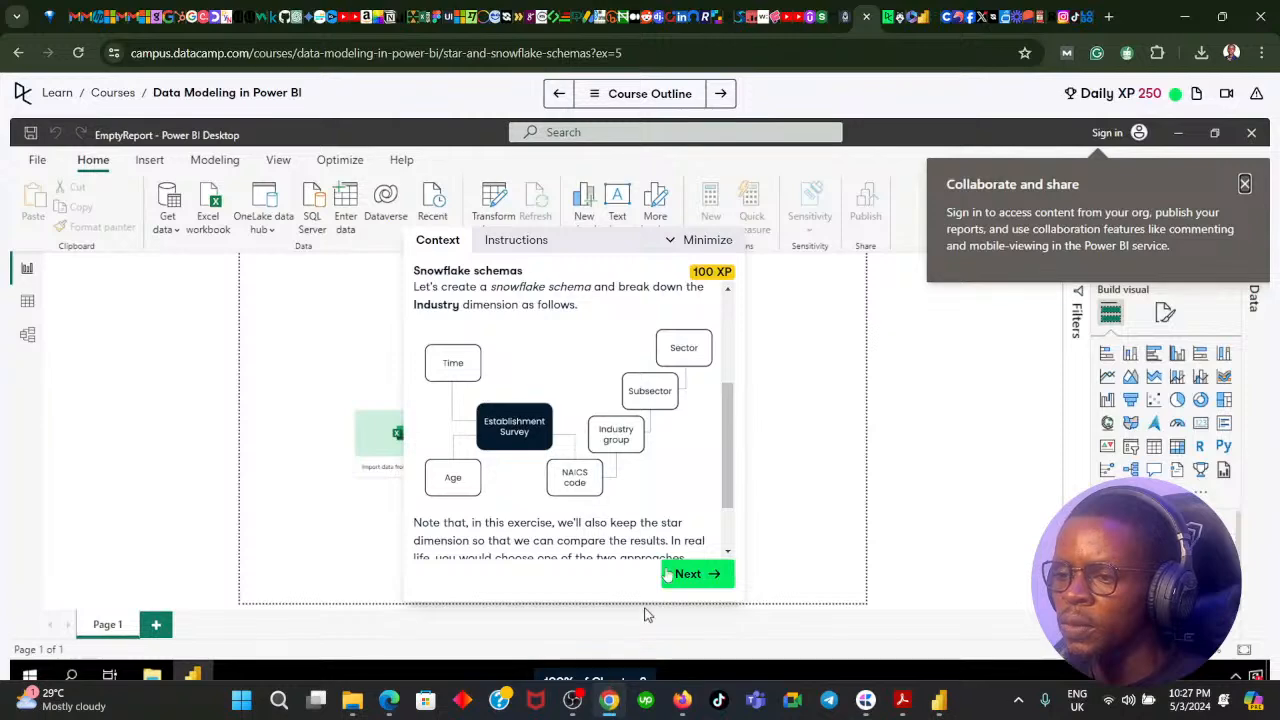
pyautogui.click(688, 574)
pyautogui.click(694, 575)
pyautogui.click(697, 577)
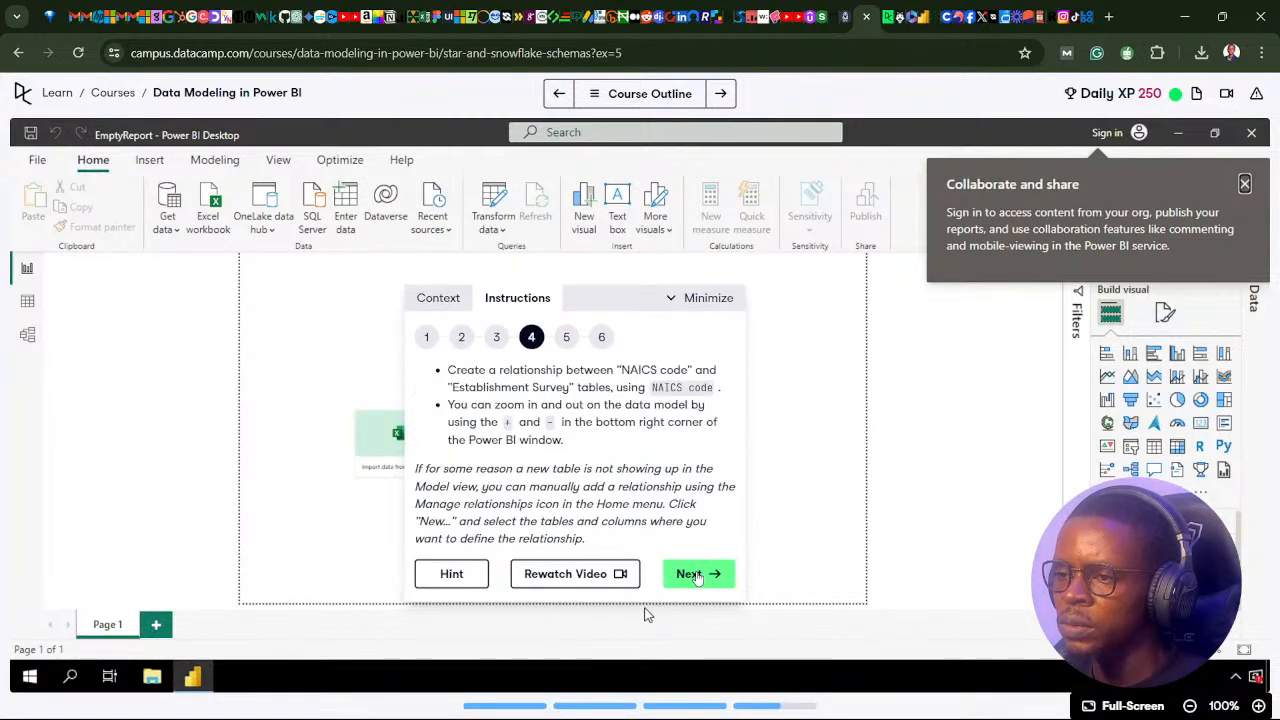
pyautogui.click(697, 575)
pyautogui.click(697, 575)
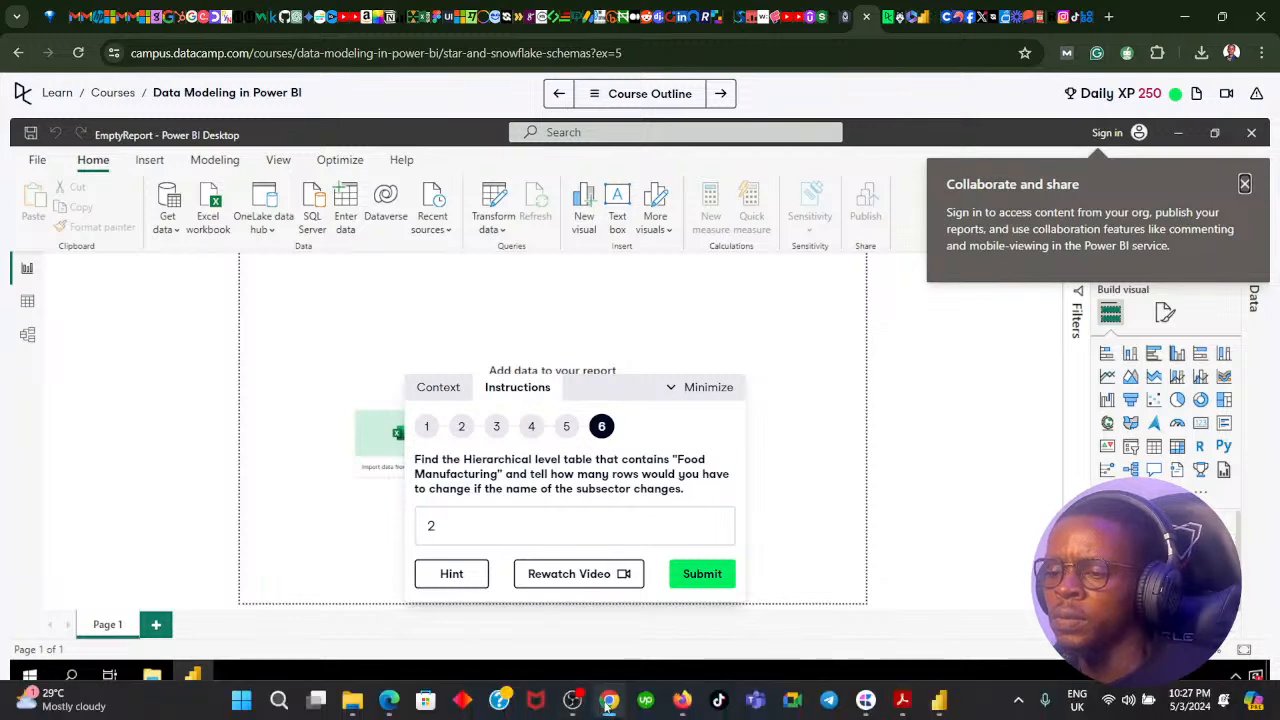
pyautogui.click(608, 700)
pyautogui.moveTo(396, 580); pyautogui.dragTo(540, 595)
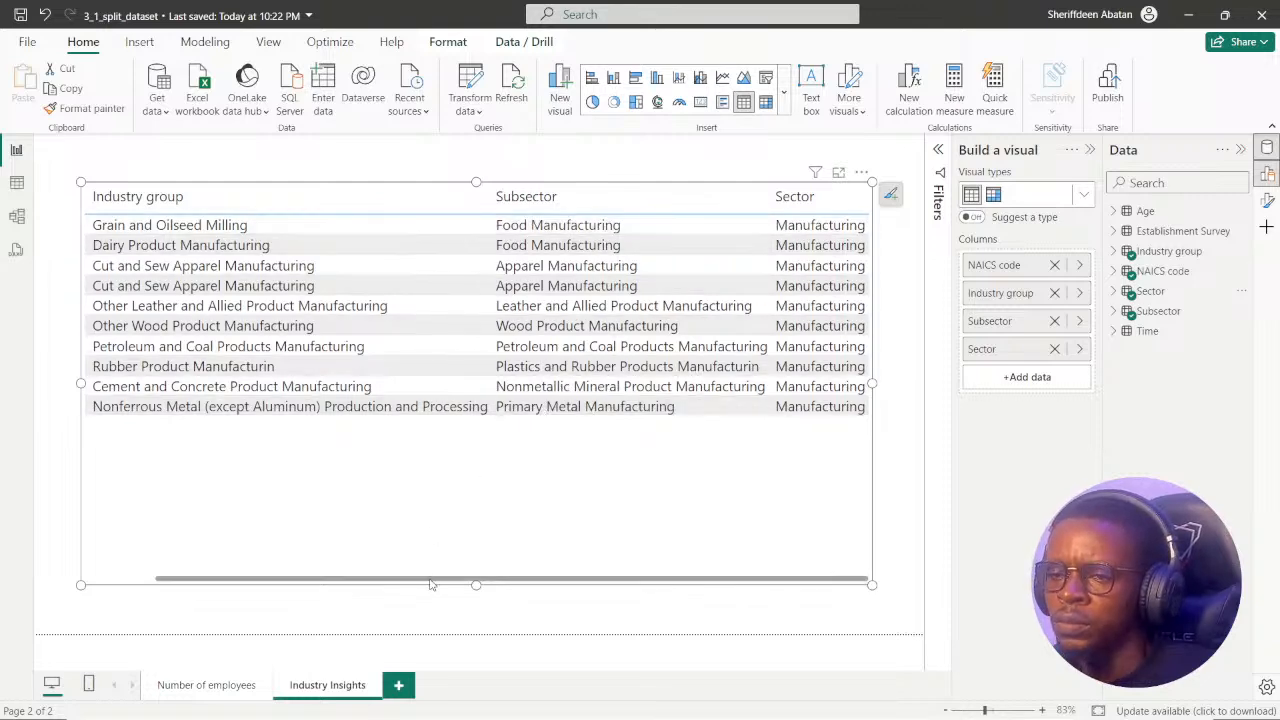
pyautogui.moveTo(430, 580); pyautogui.dragTo(552, 596)
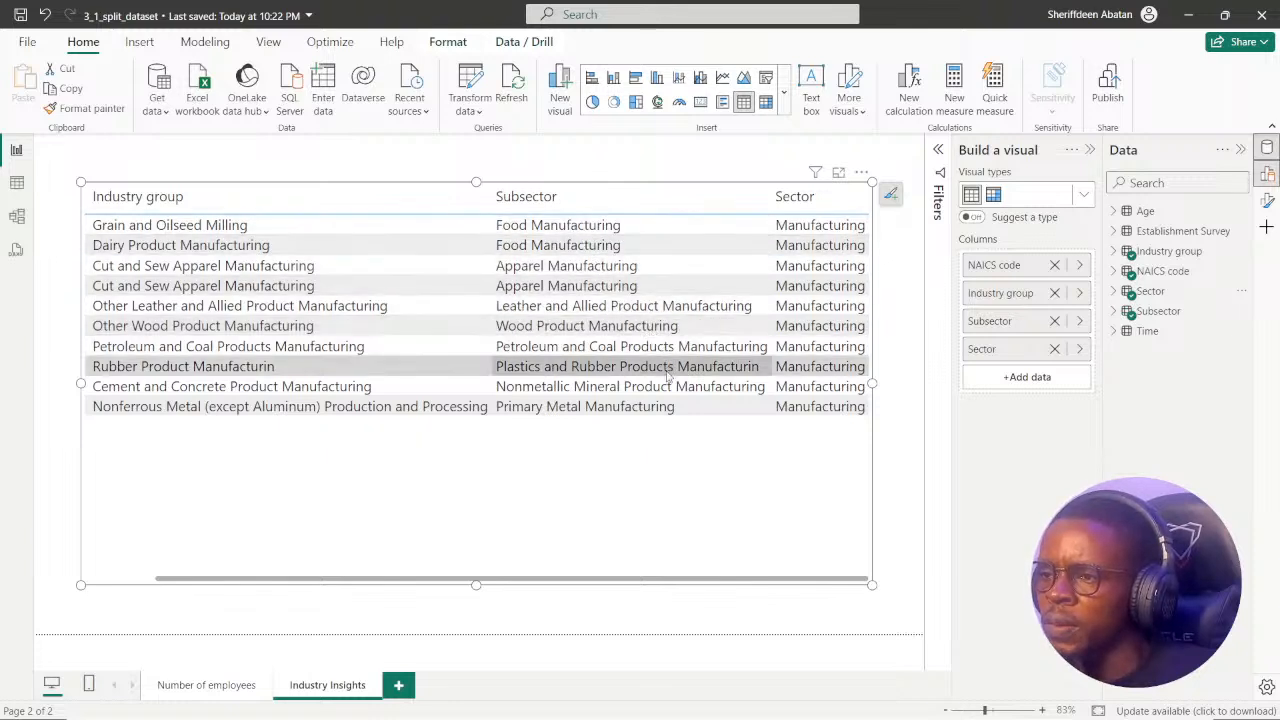
pyautogui.moveTo(448, 585); pyautogui.dragTo(245, 575)
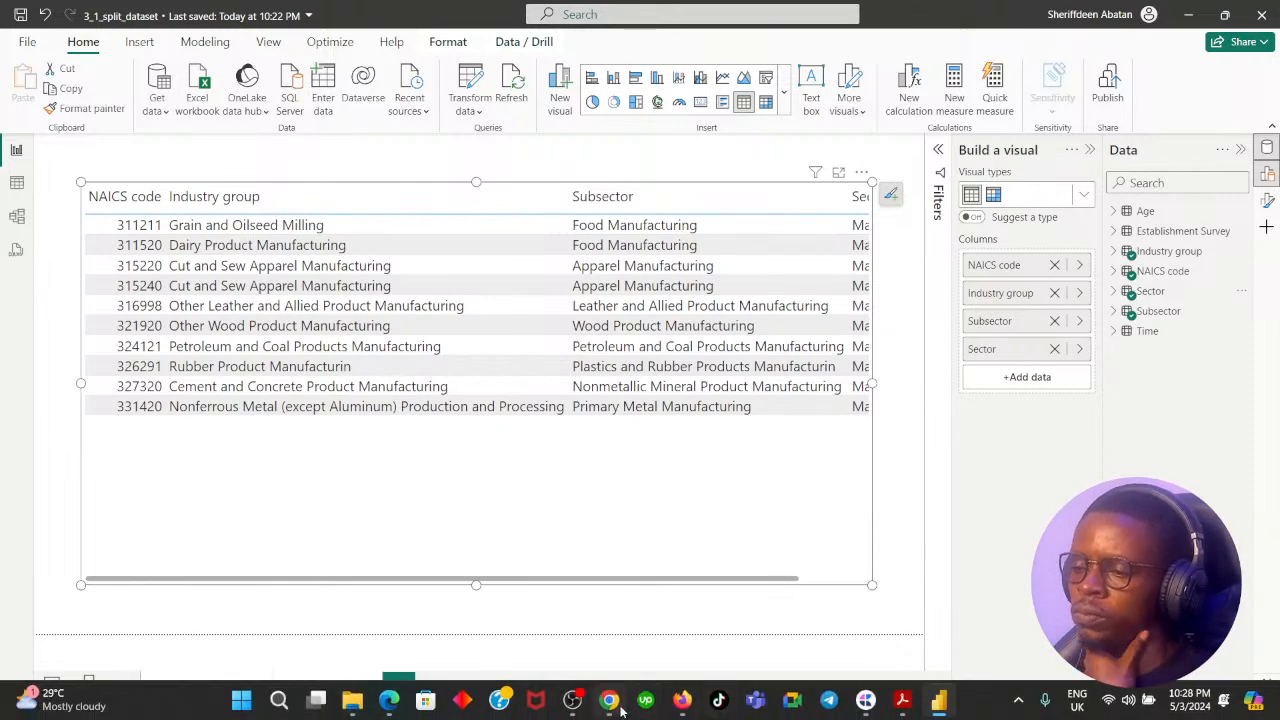
pyautogui.click(612, 708)
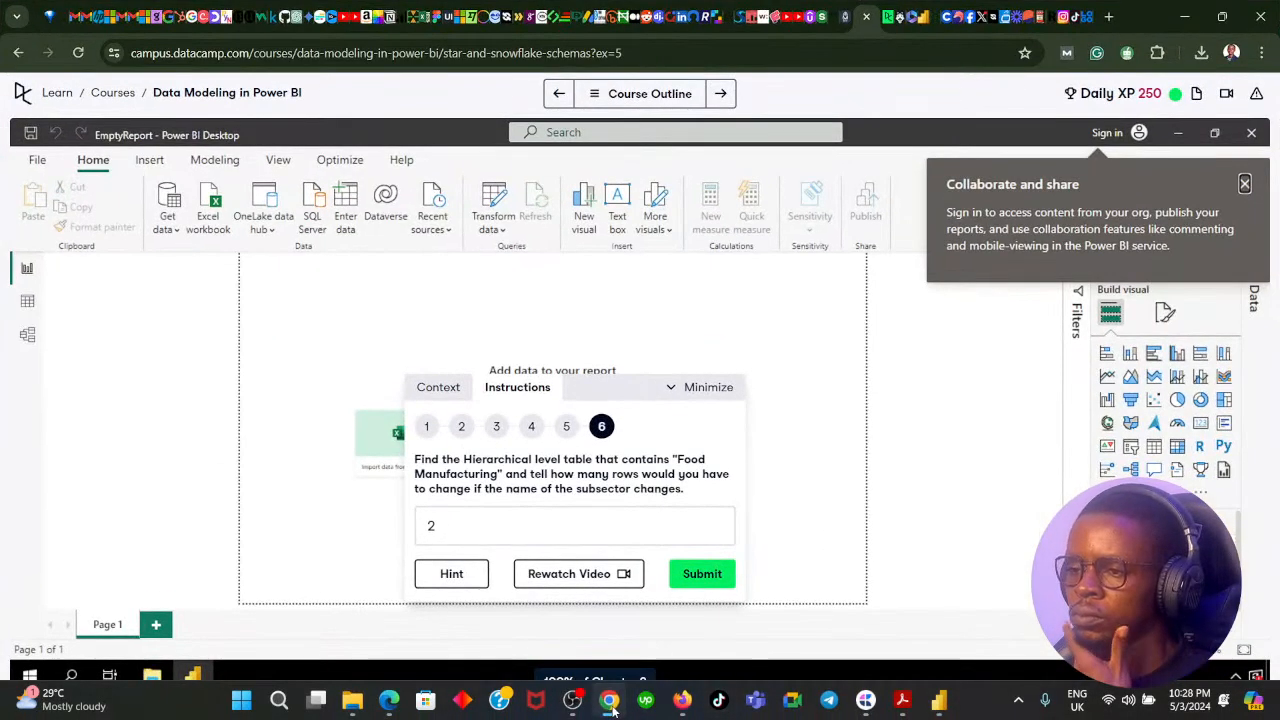
# Read the hint for instruction 6, and examine the Food Manufacturing rows in the Subsector table in Power BI's table view.
pyautogui.click(486, 587)
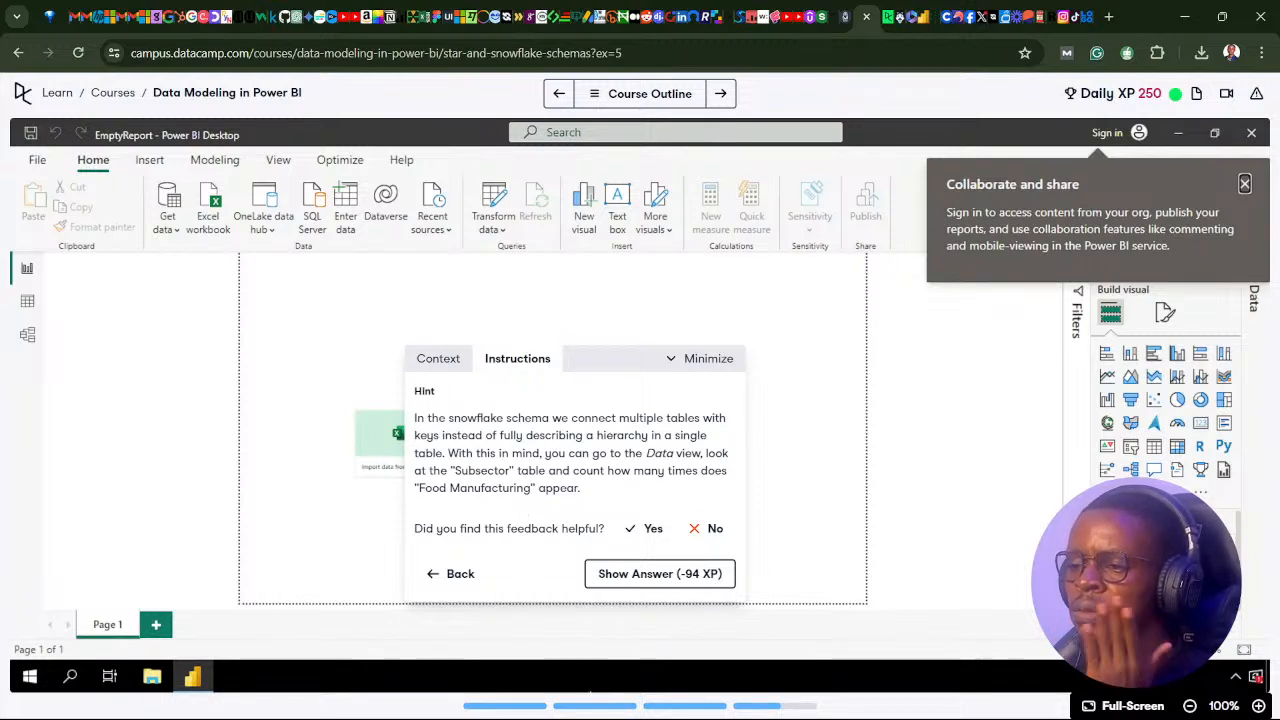
pyautogui.moveTo(612, 708)
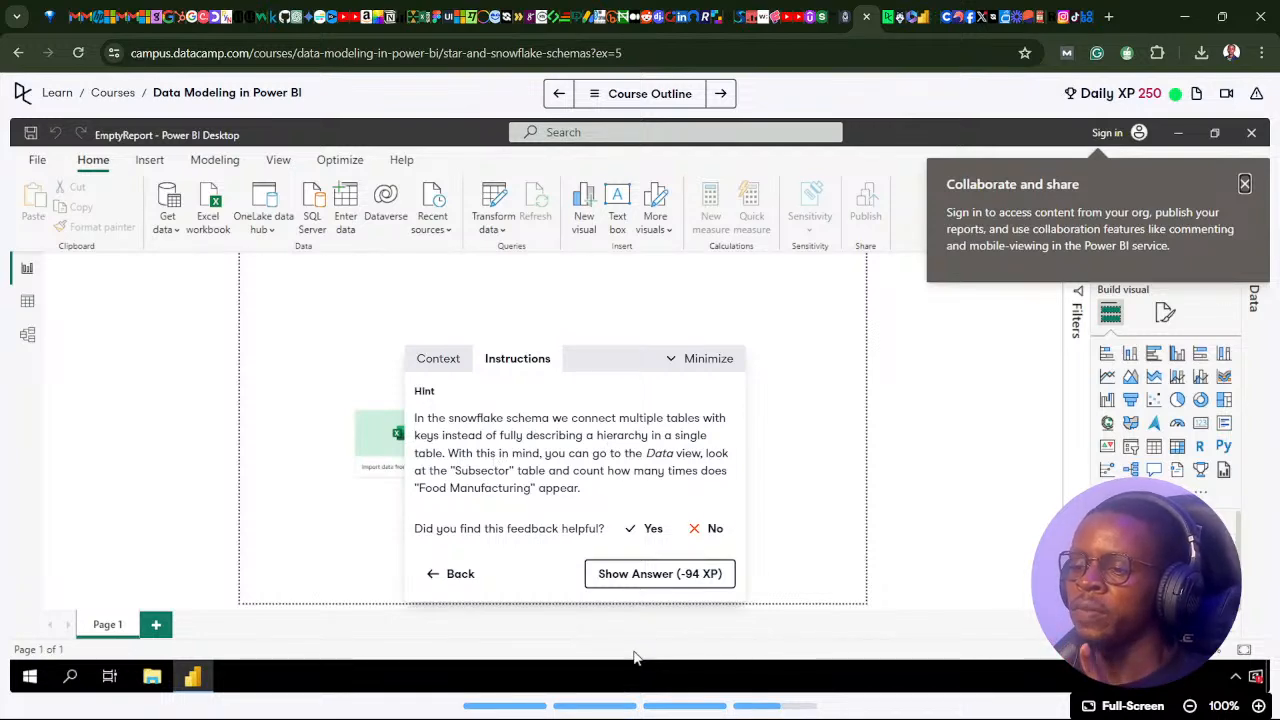
pyautogui.click(612, 703)
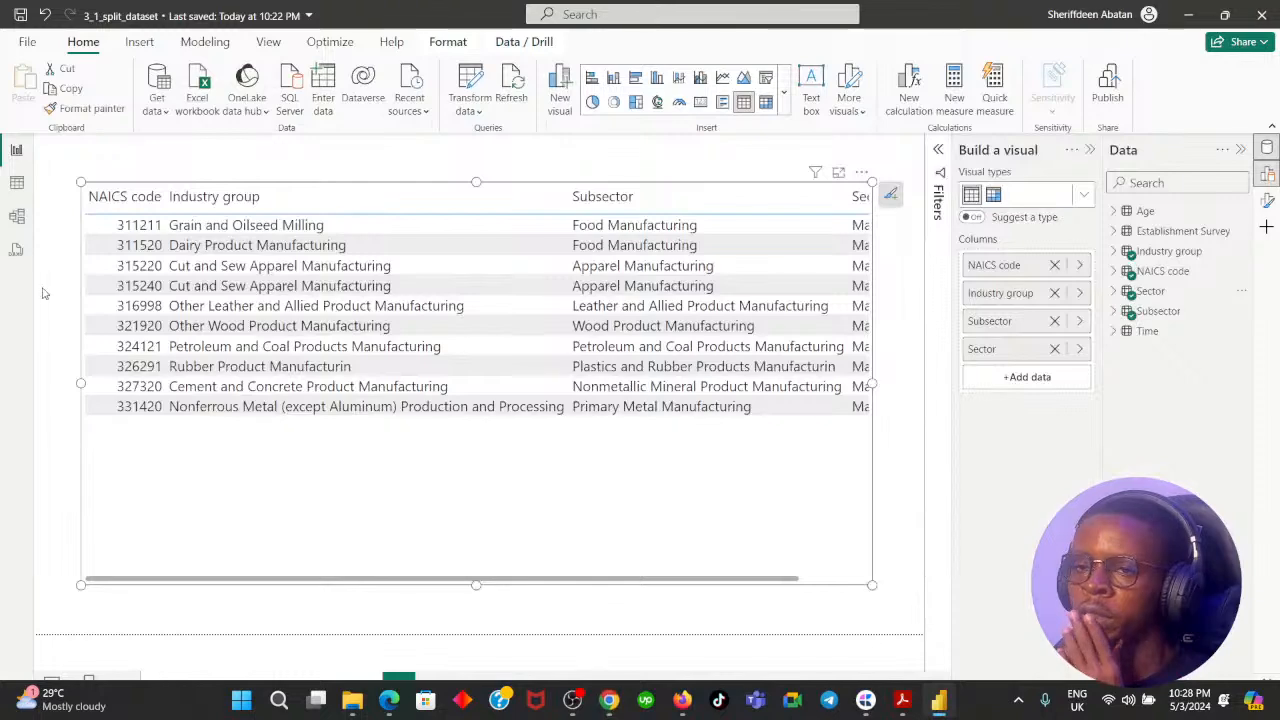
pyautogui.click(16, 186)
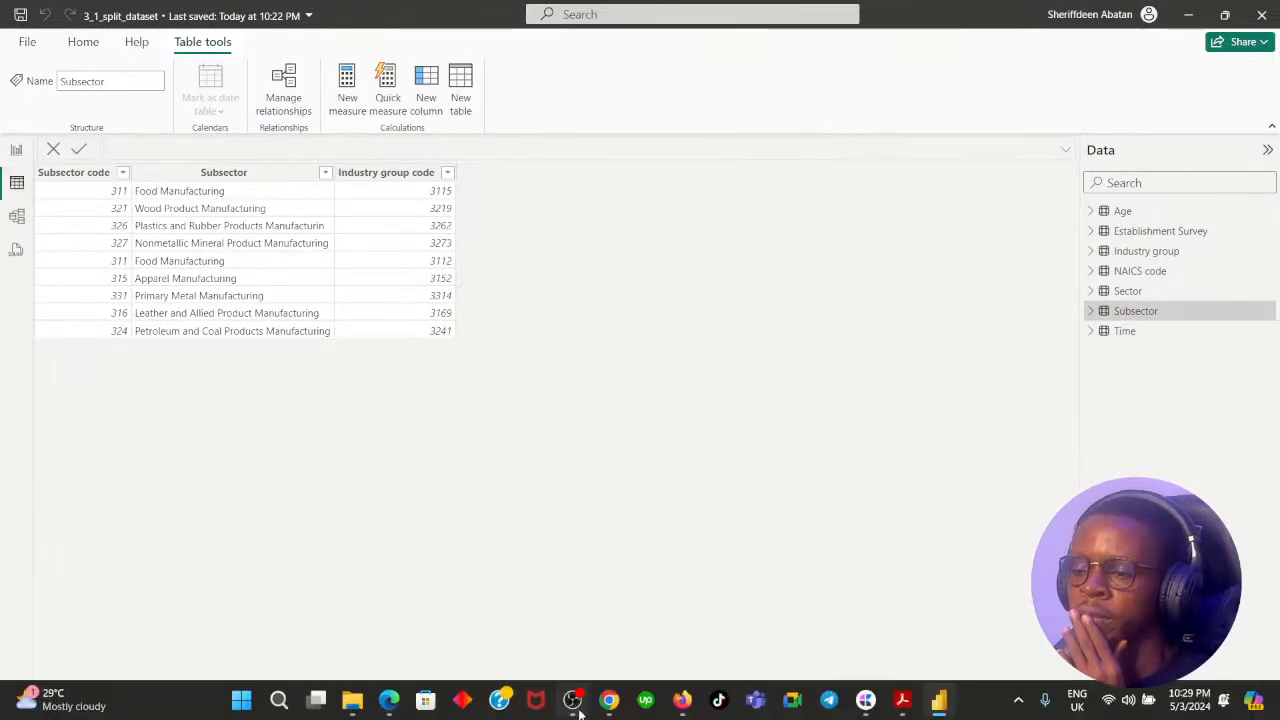
pyautogui.click(606, 703)
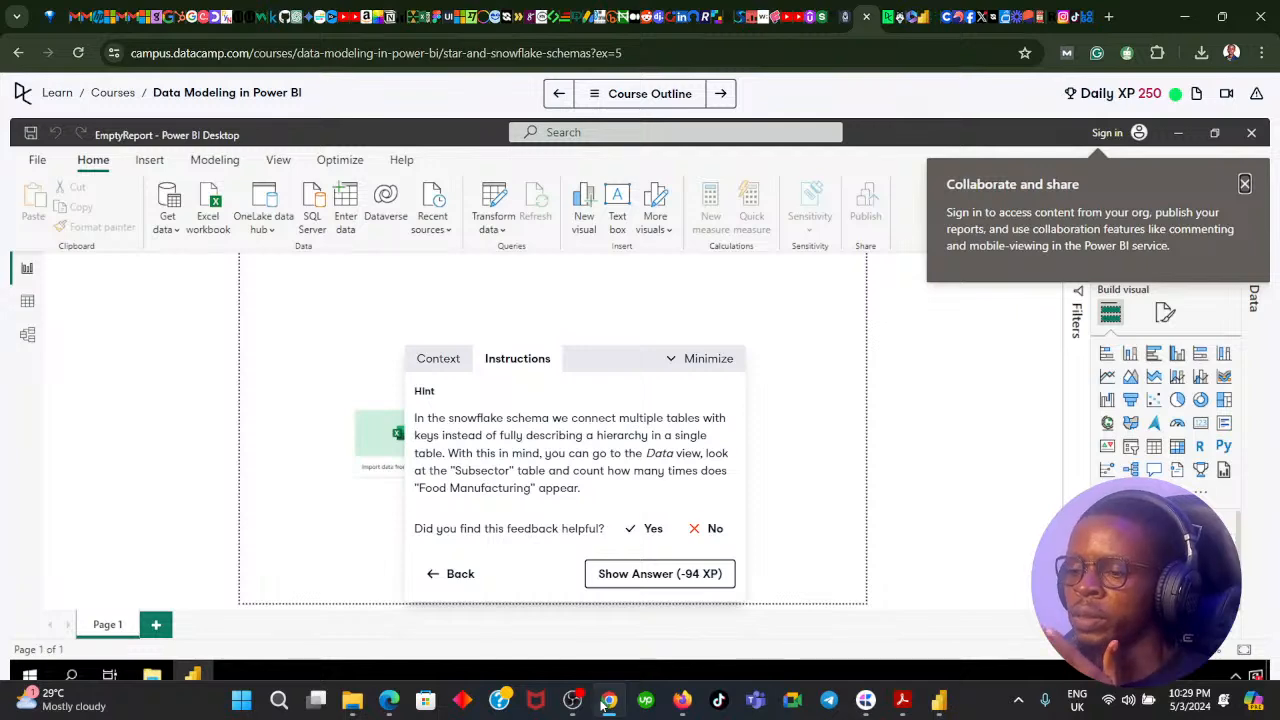
pyautogui.click(606, 703)
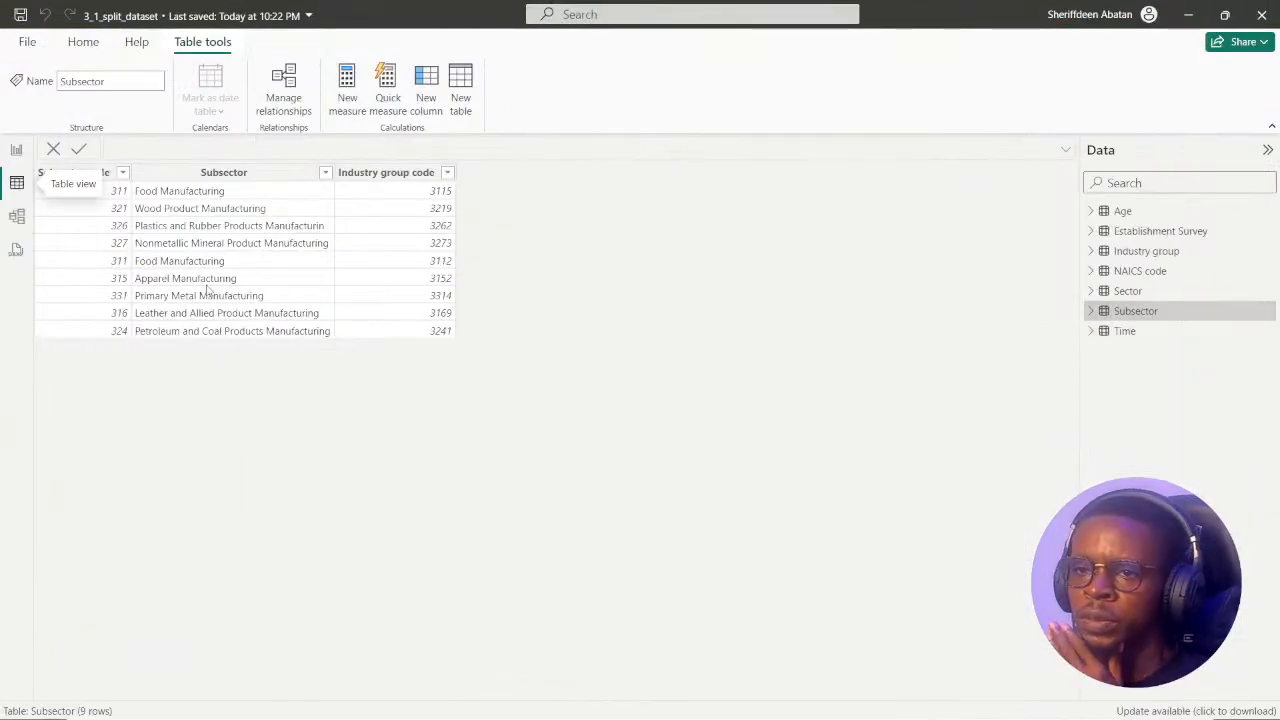
pyautogui.click(609, 703)
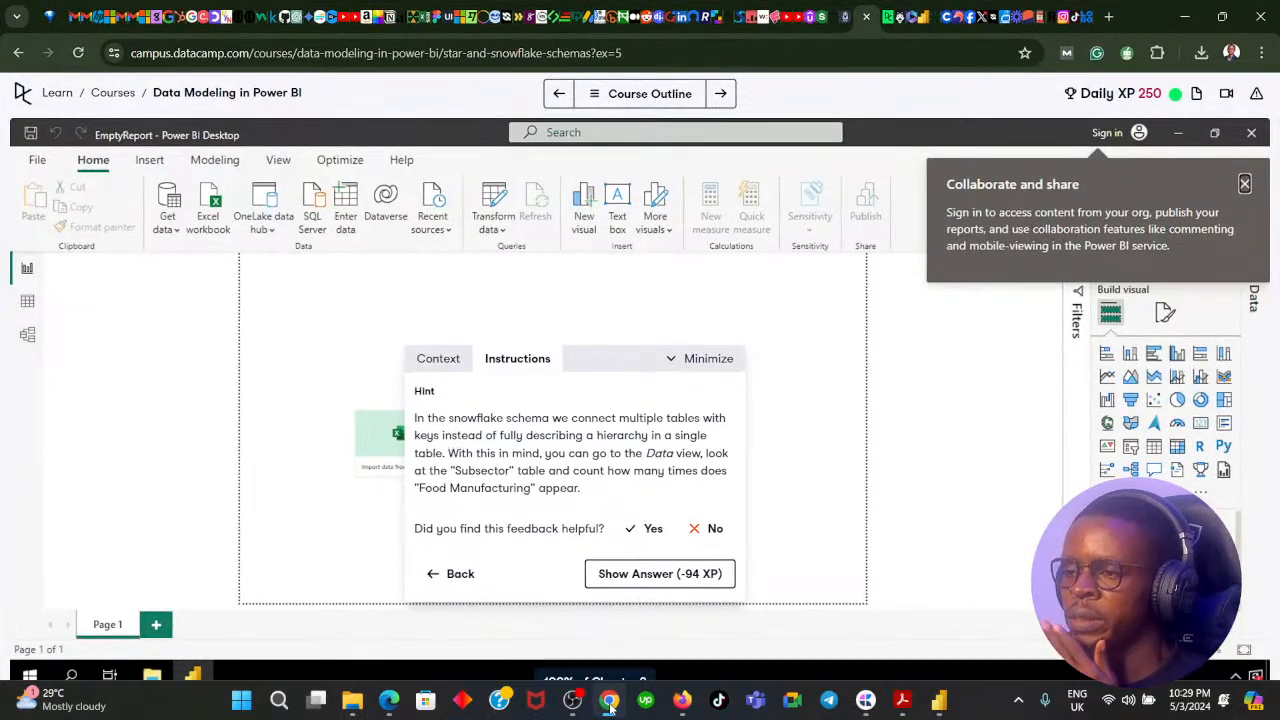
pyautogui.click(609, 703)
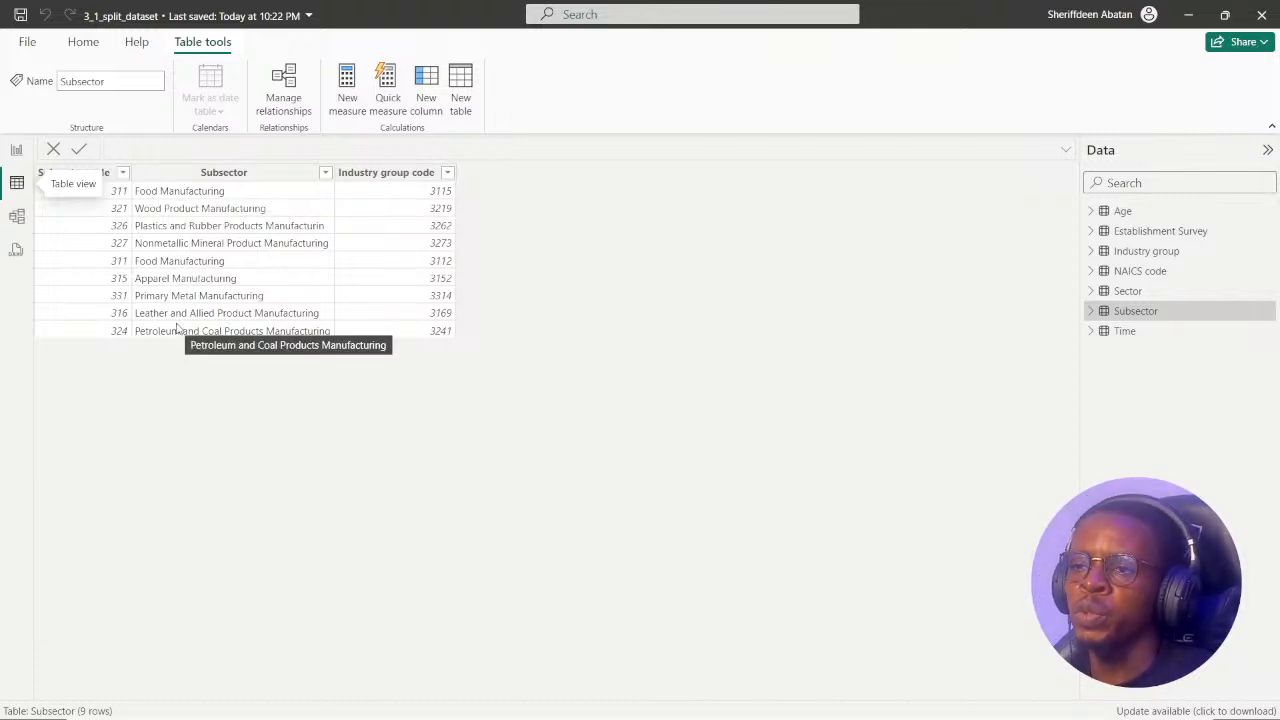
pyautogui.click(611, 702)
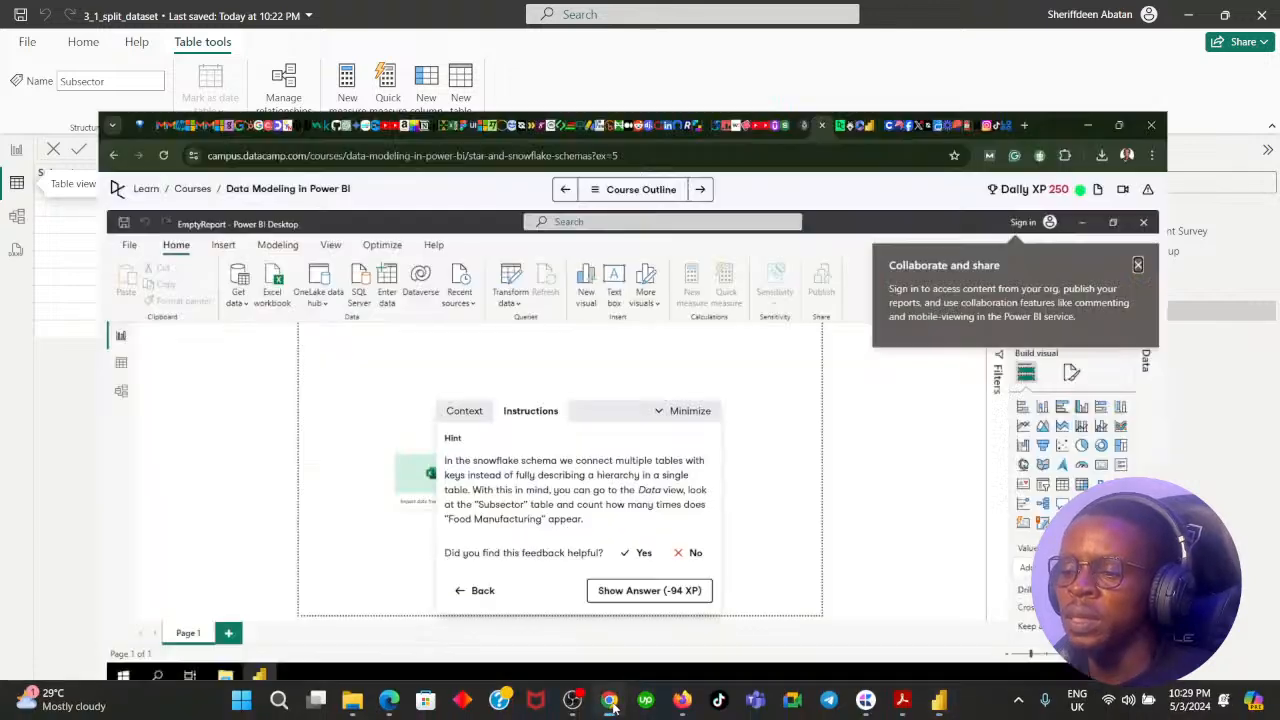
# Replace the answer to the Food Manufacturing question with "Two", submit it, and return to the instruction.
pyautogui.click(452, 575)
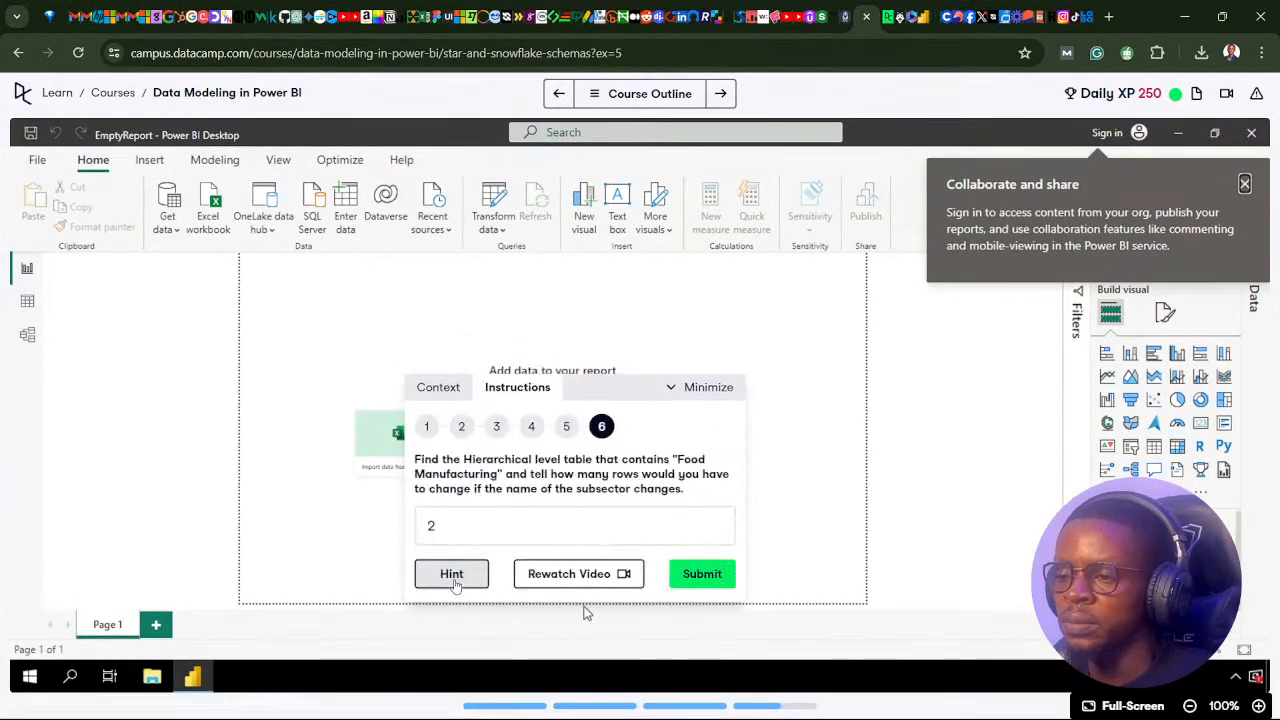
pyautogui.click(476, 532)
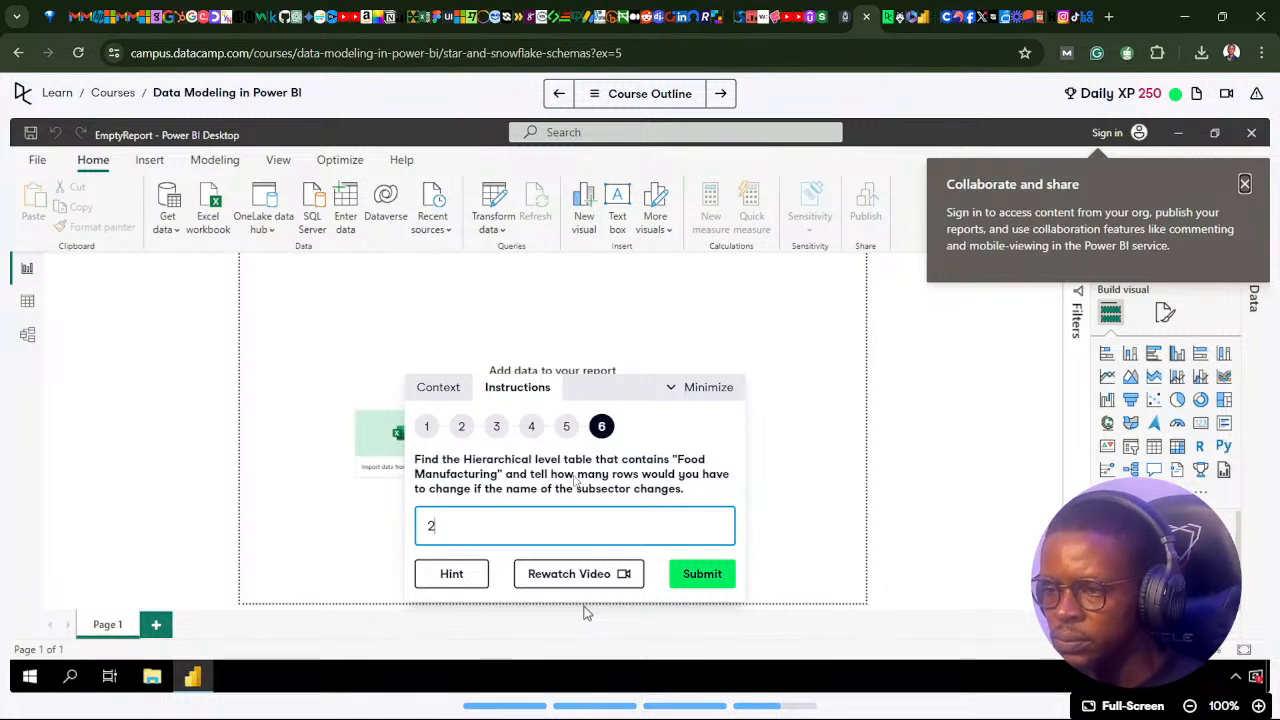
pyautogui.press('BackSpace')
pyautogui.write('Two')
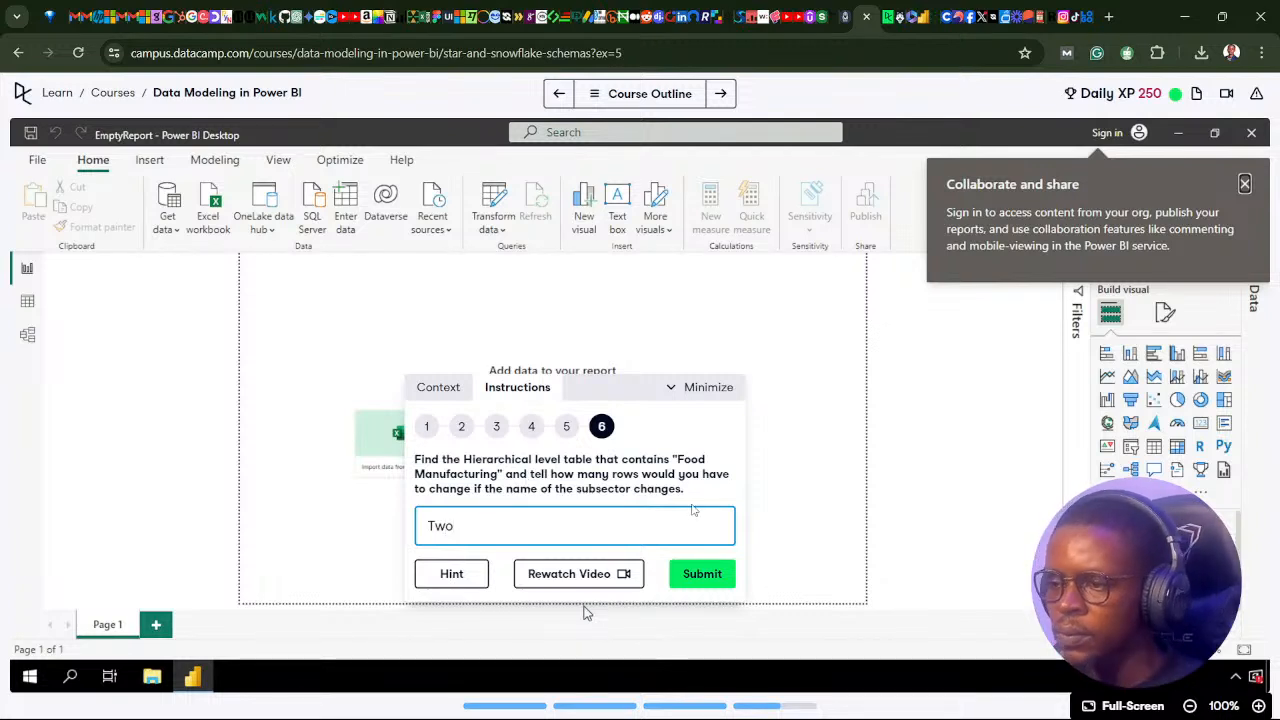
pyautogui.click(688, 584)
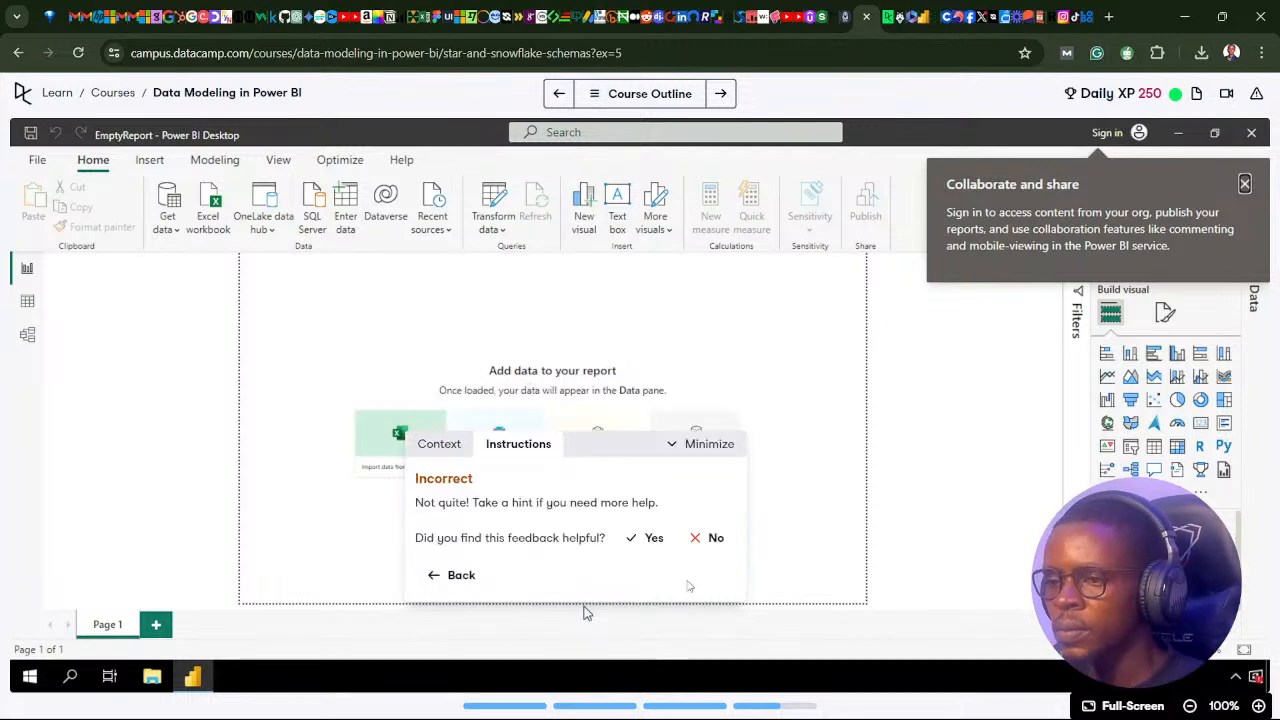
pyautogui.click(440, 576)
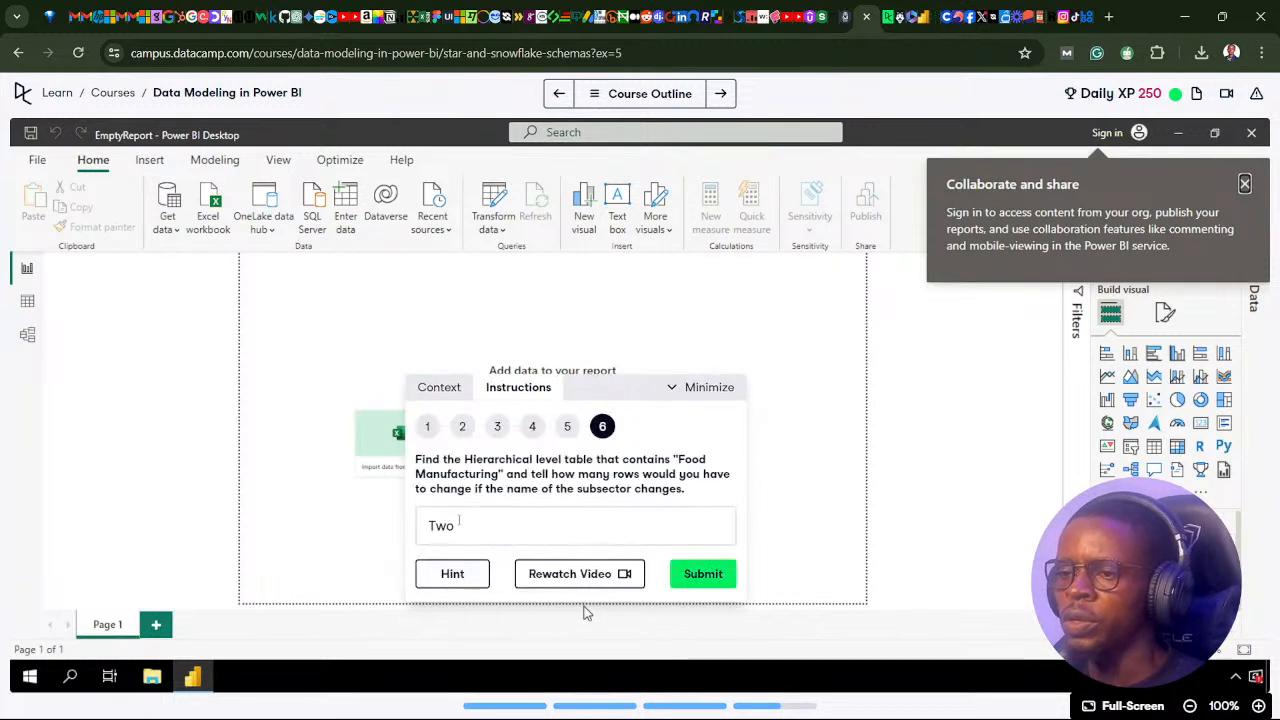
# Recheck the Subsector table in Power BI, and reveal the exercise's answer from the hint in the browser.
pyautogui.click(610, 708)
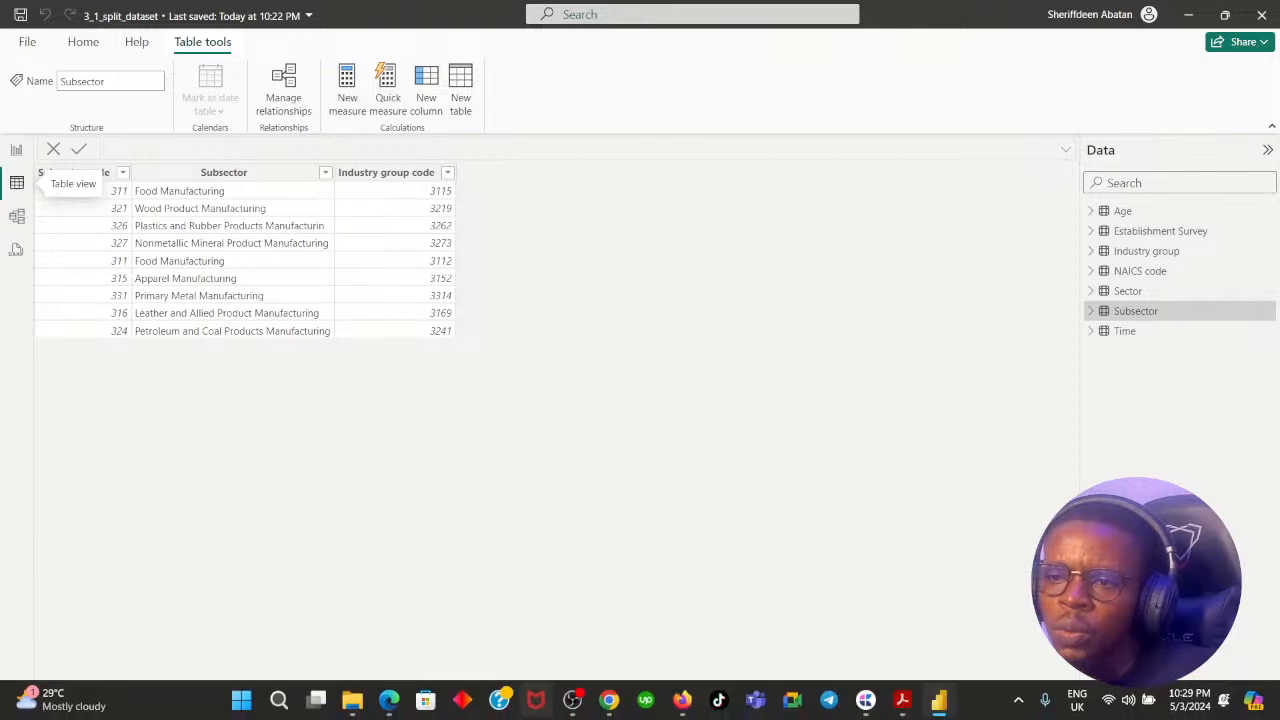
pyautogui.click(609, 700)
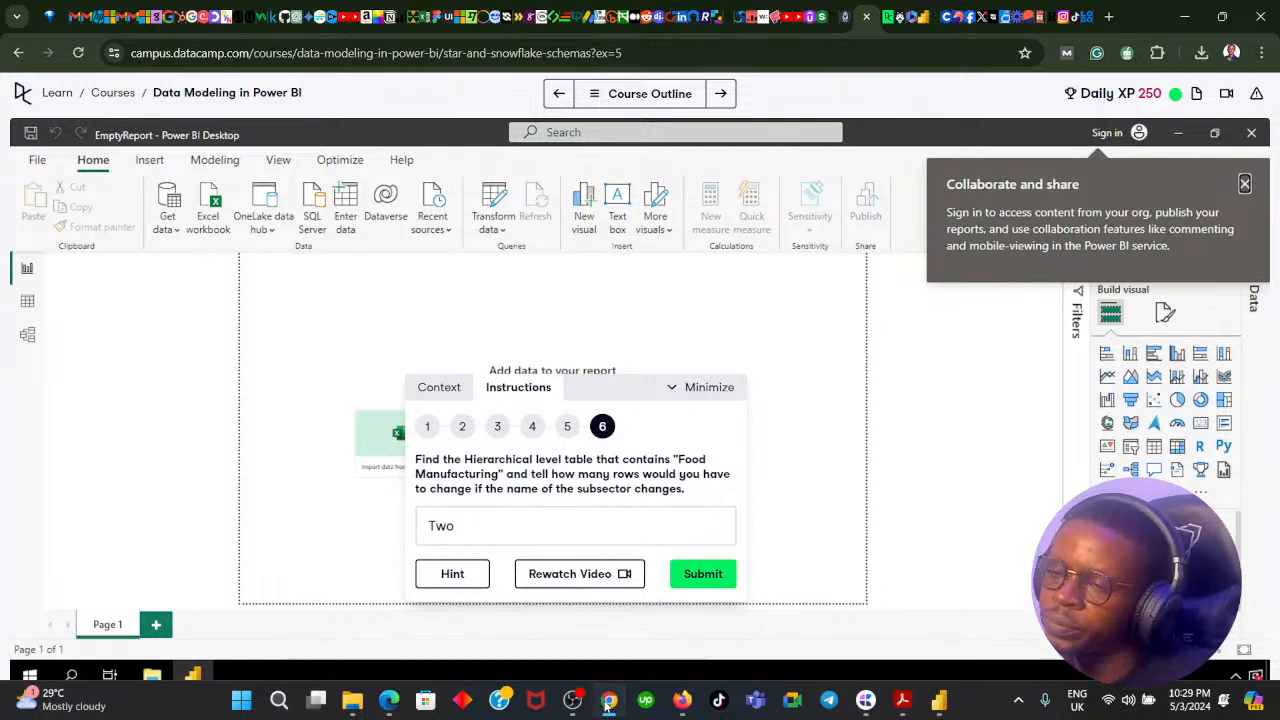
pyautogui.click(609, 700)
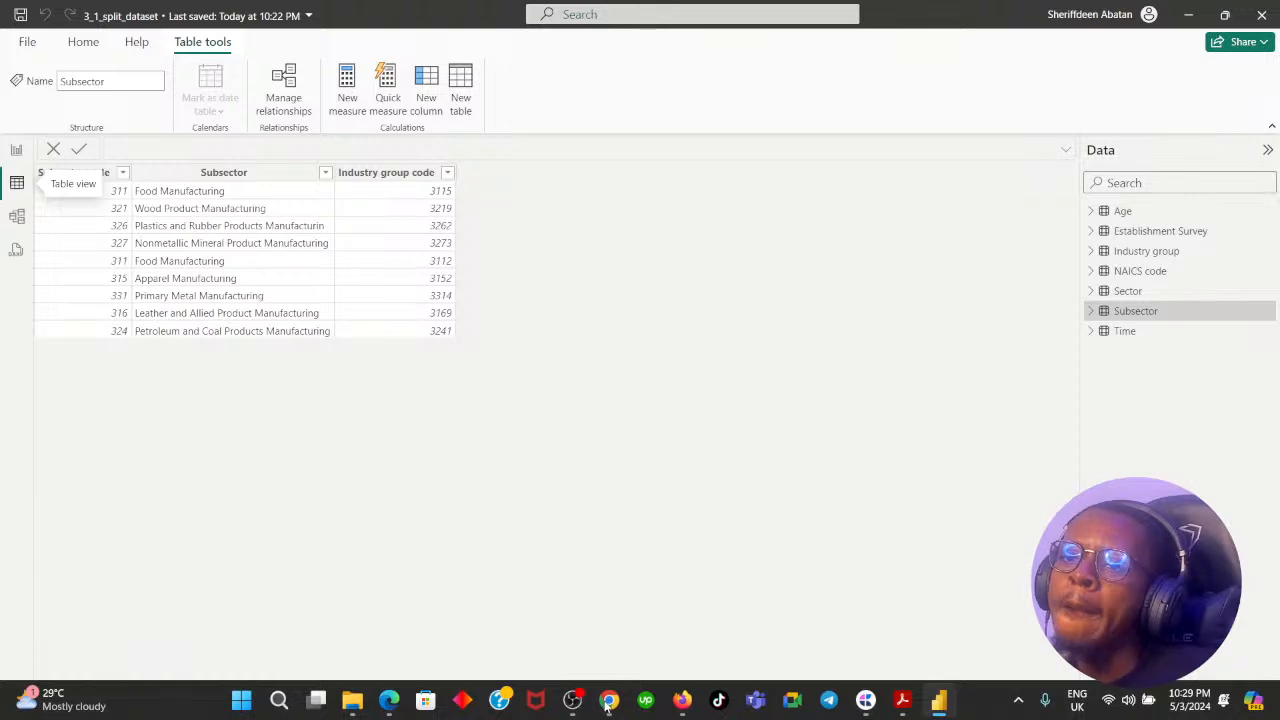
pyautogui.click(609, 700)
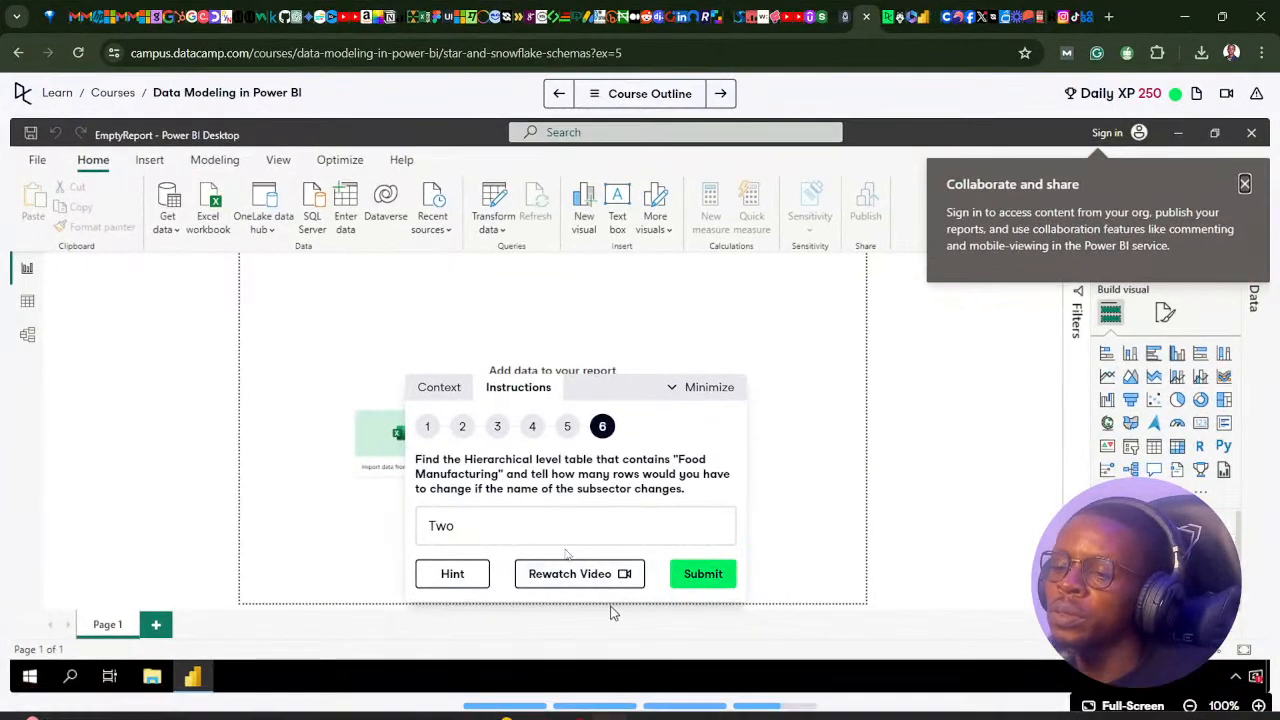
pyautogui.click(452, 574)
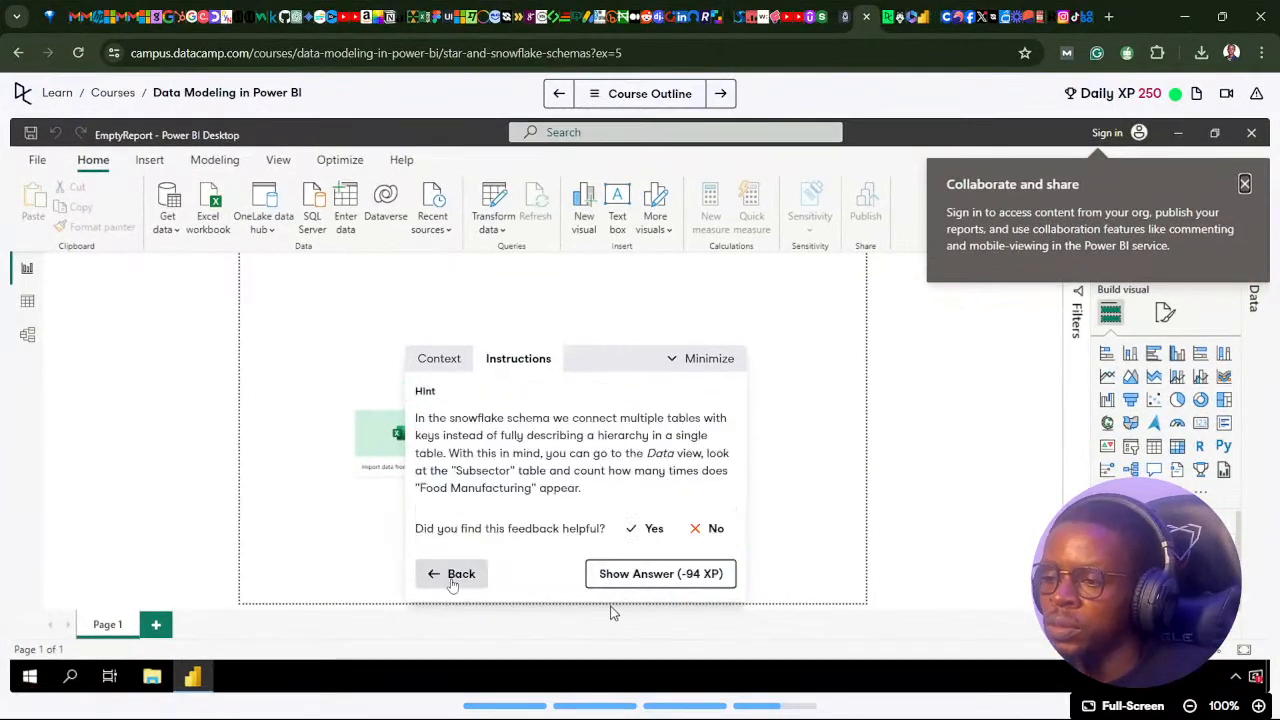
pyautogui.click(645, 576)
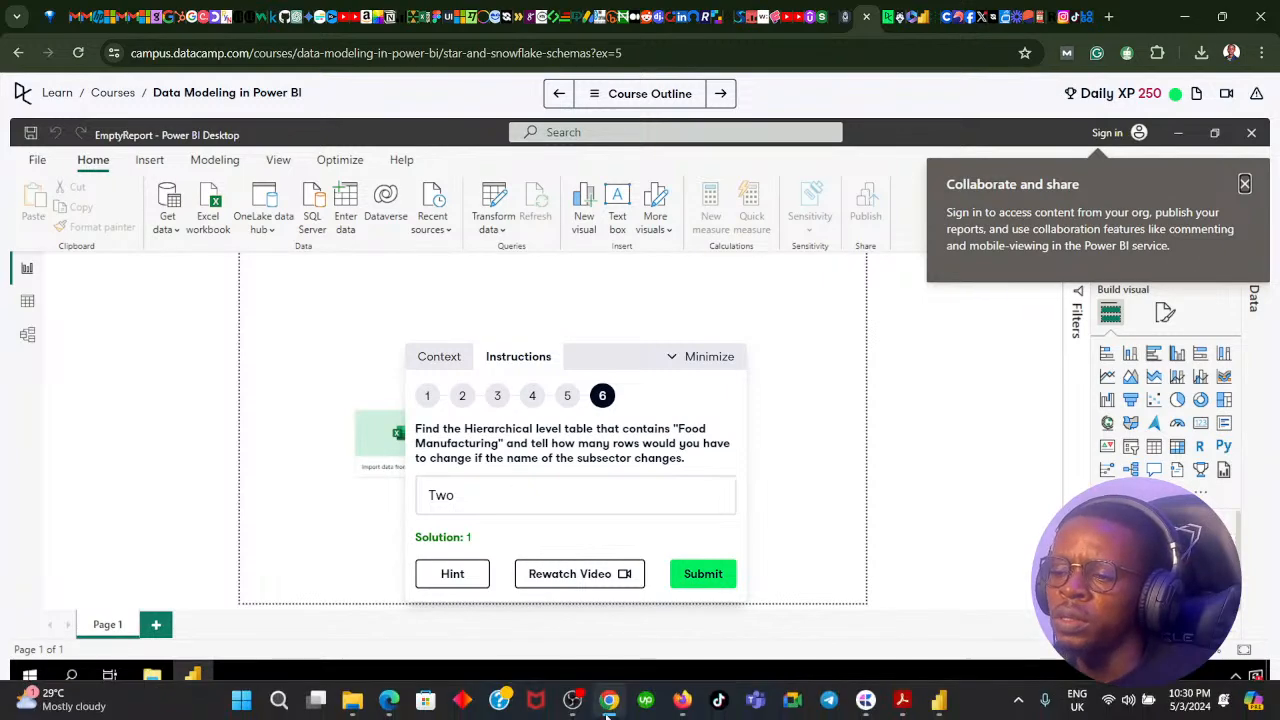
# Return to Power BI's report view, and open the Subsector query in the Power Query Editor.
pyautogui.moveTo(611, 706)
pyautogui.click(608, 612)
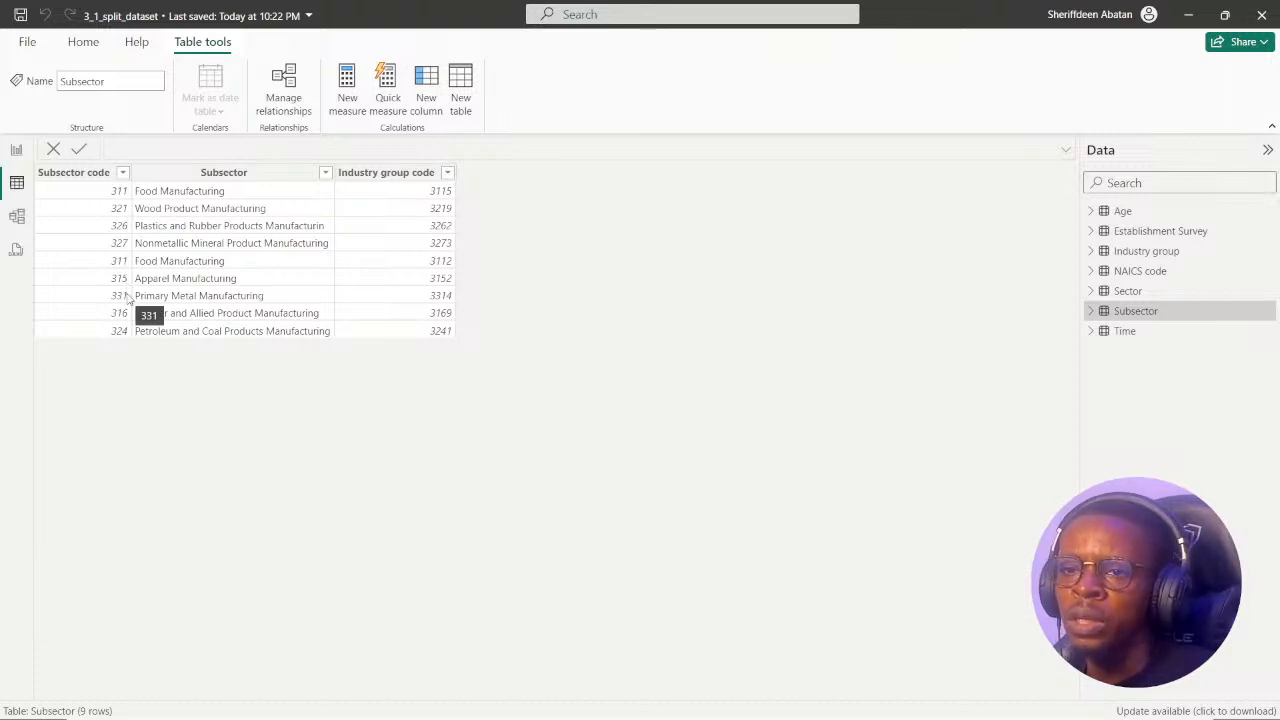
pyautogui.click(16, 149)
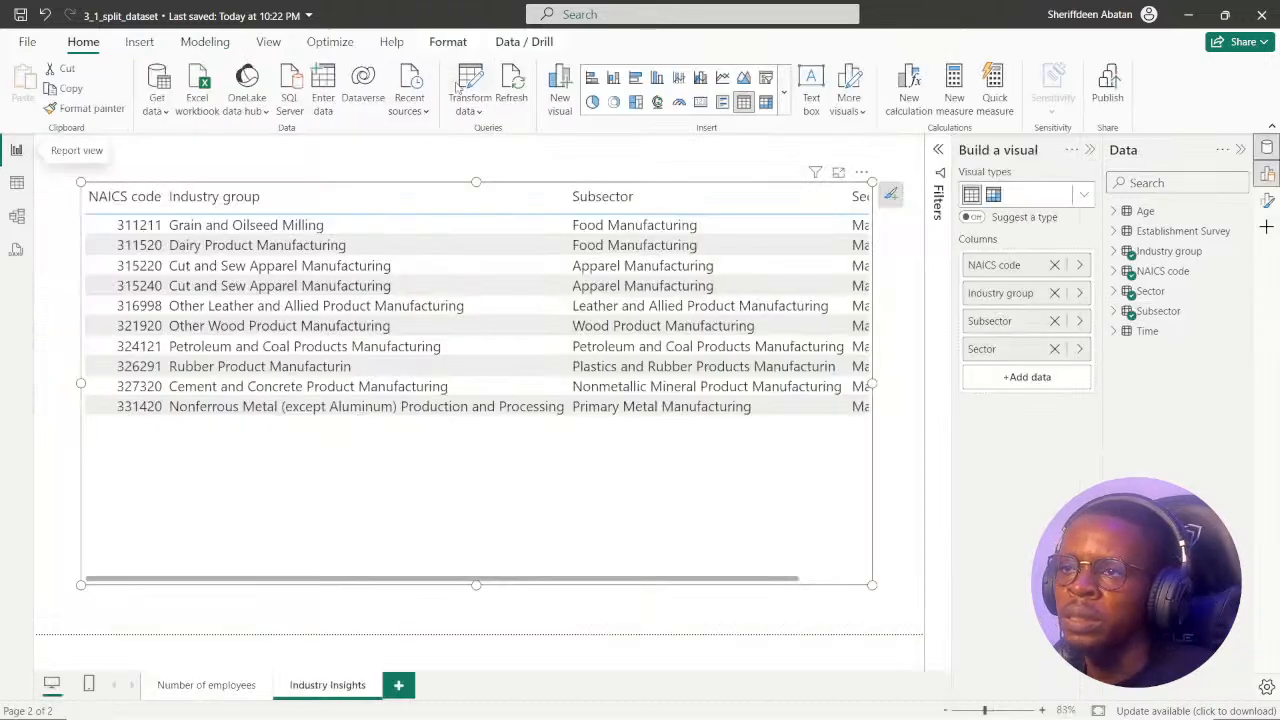
pyautogui.click(468, 88)
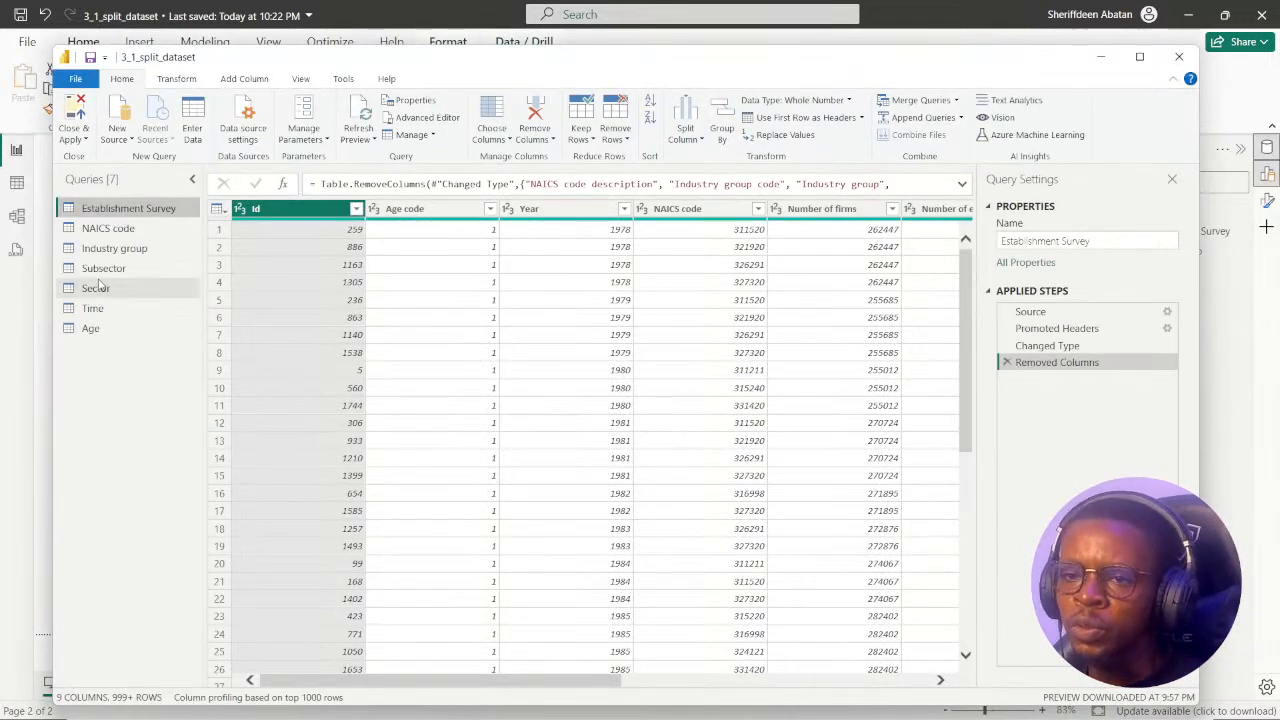
pyautogui.click(101, 268)
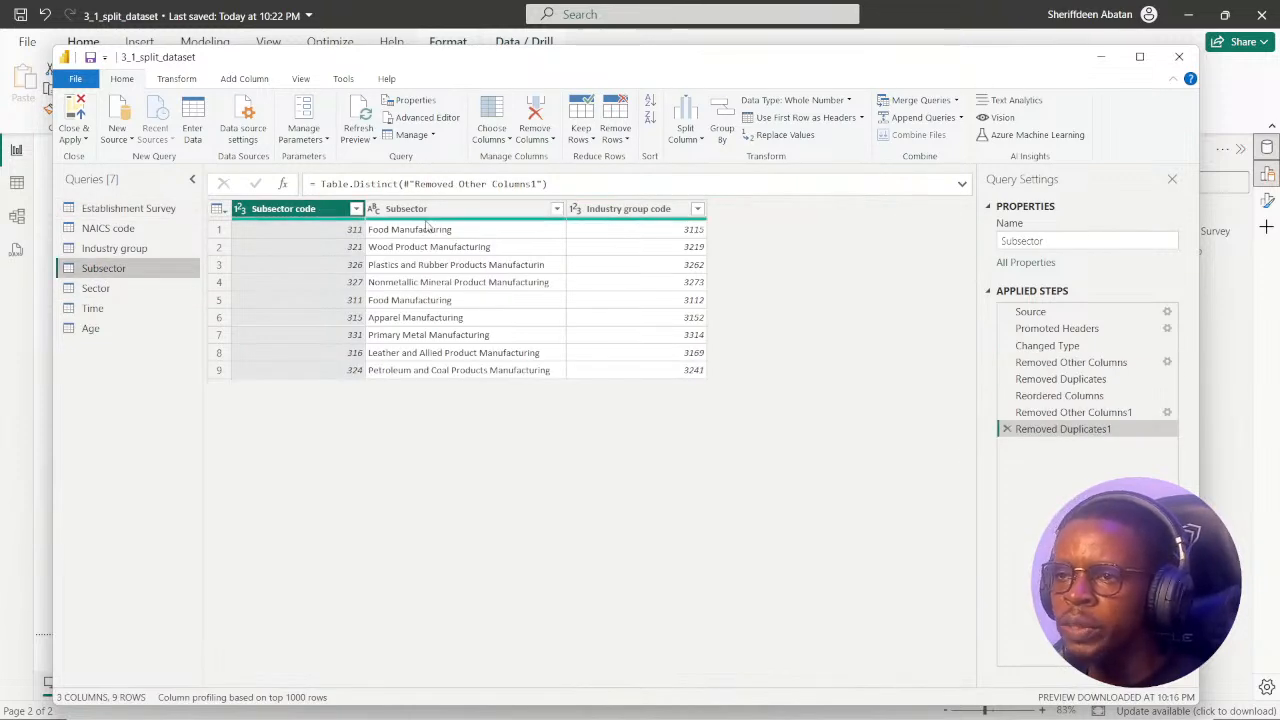
# Delete the Removed Duplicates1 step from the Subsector query, and remove duplicates based on the Subsector code column alone.
pyautogui.click(600, 210)
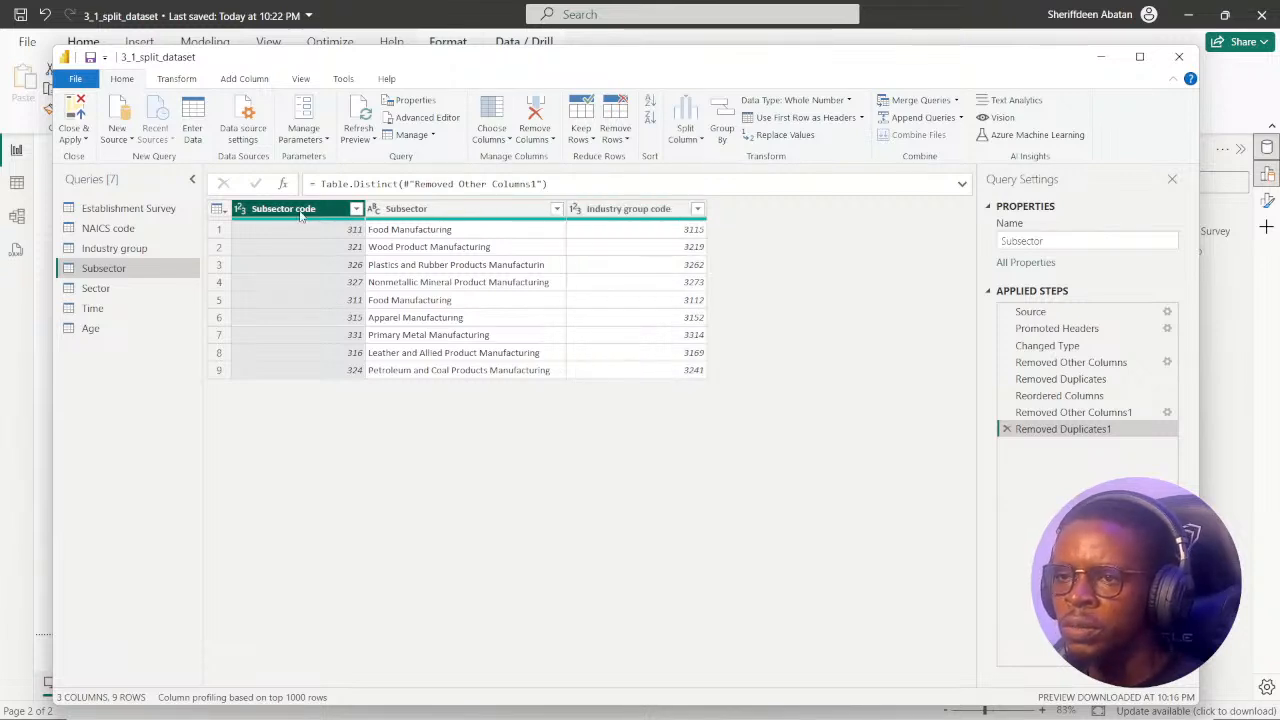
pyautogui.rightClick(306, 213)
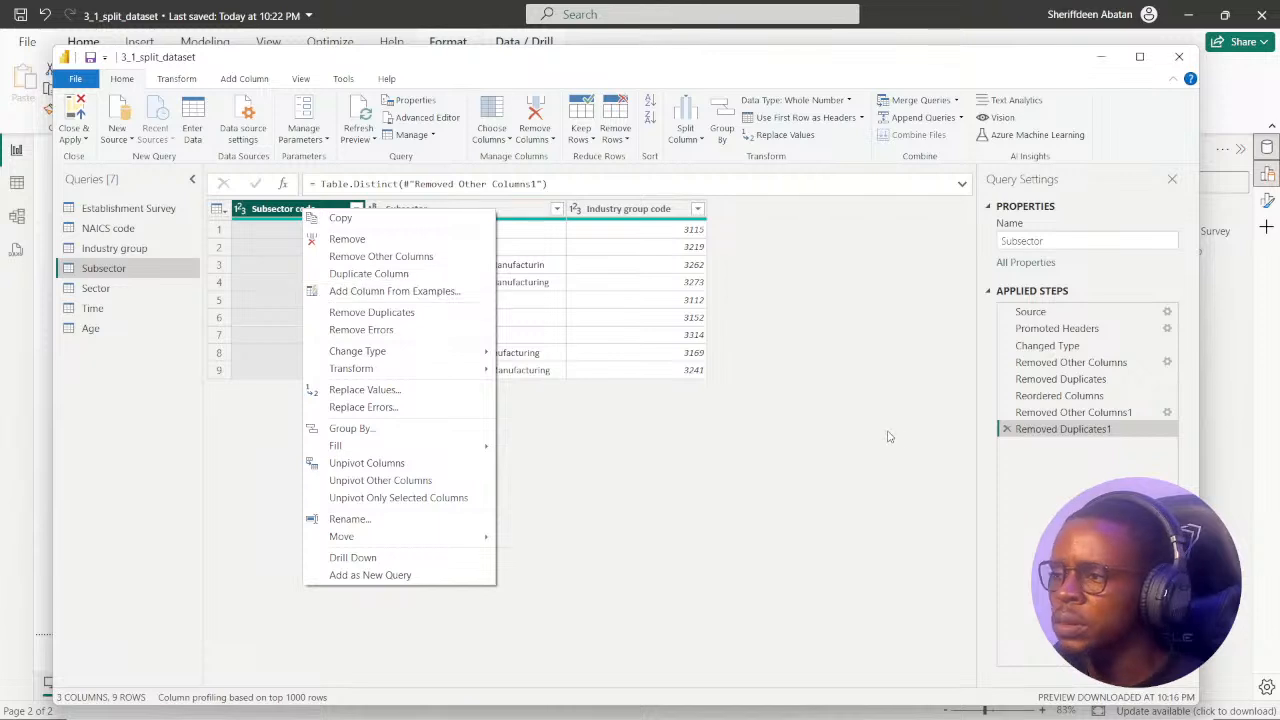
pyautogui.click(1033, 443)
pyautogui.click(1007, 429)
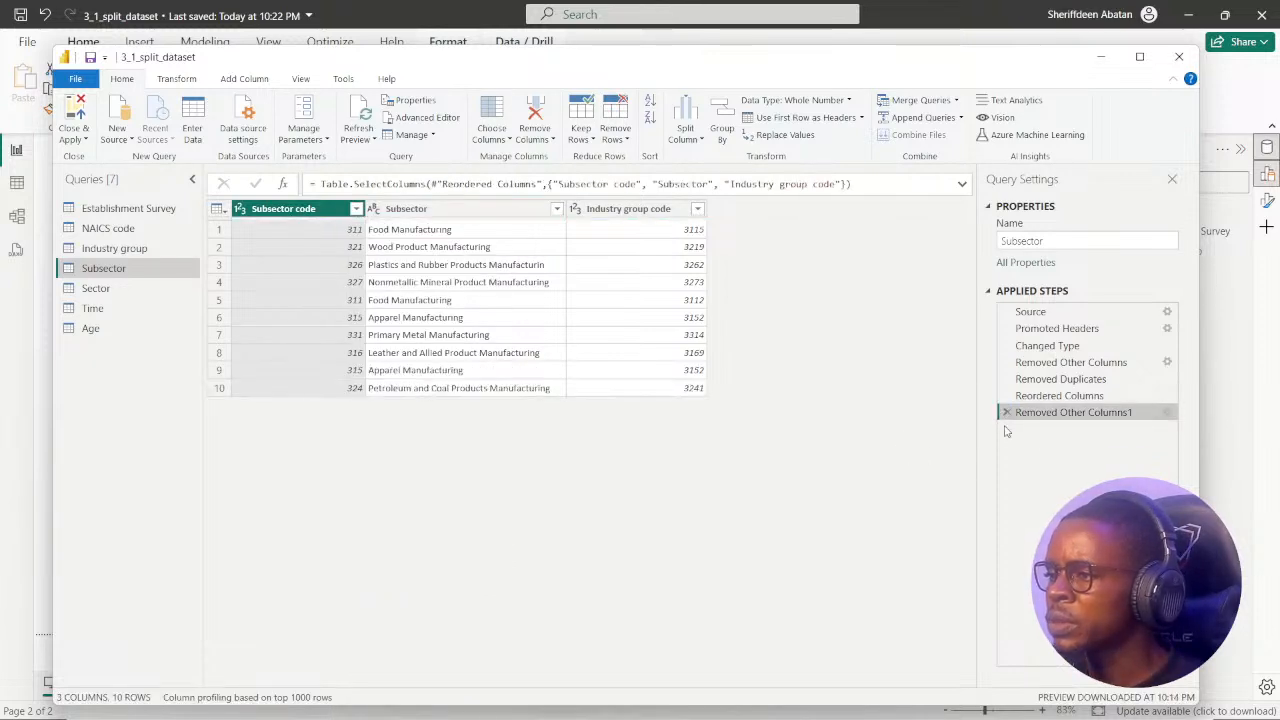
pyautogui.rightClick(318, 213)
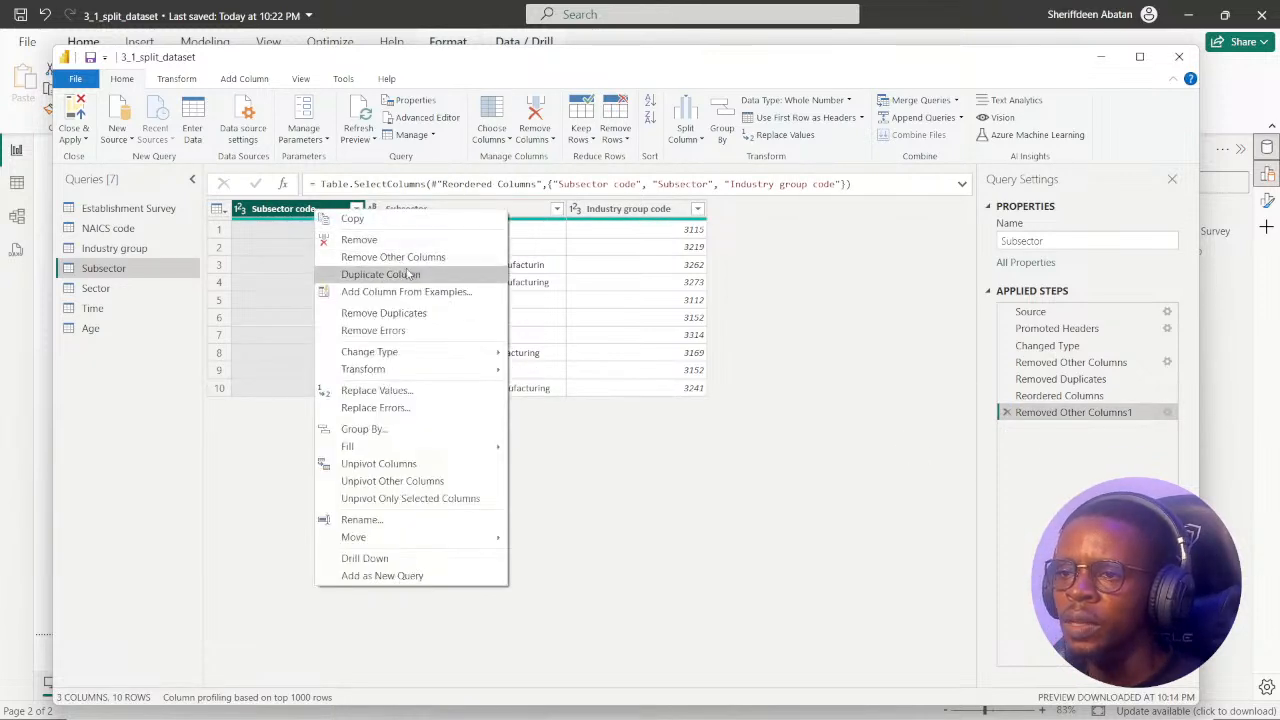
pyautogui.click(400, 314)
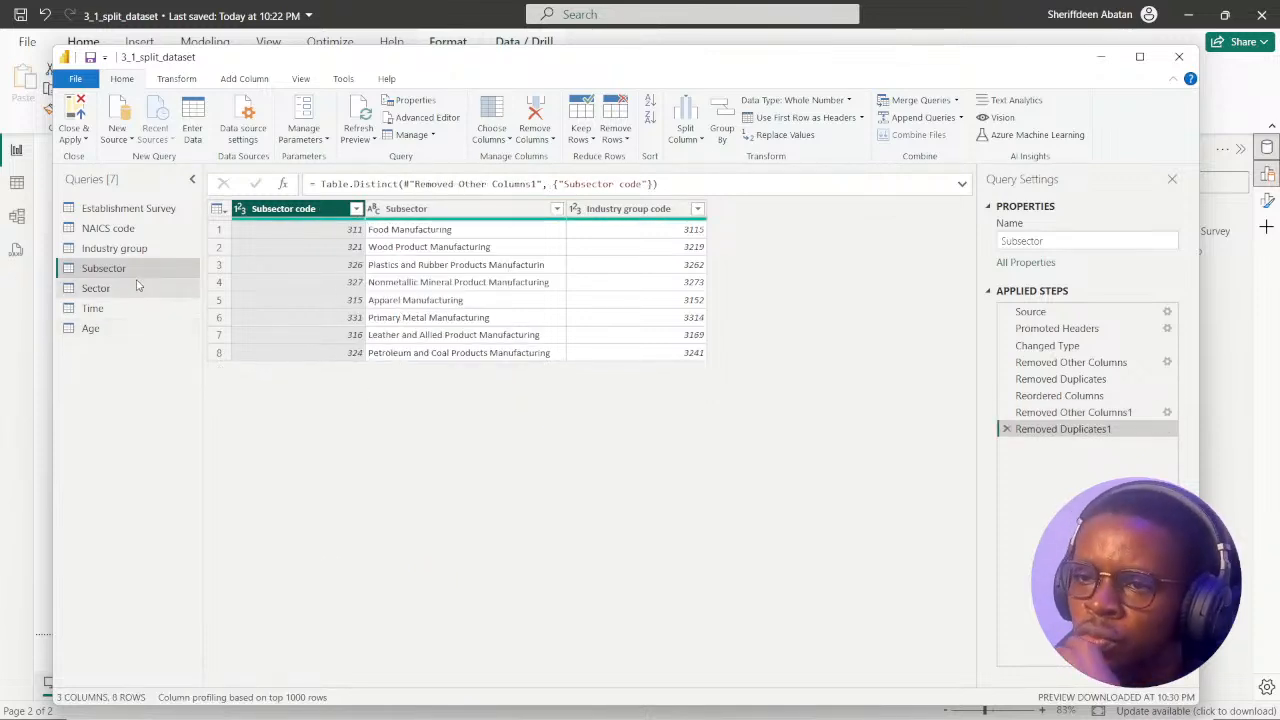
# Remove duplicates from the Industry group query based on the Industry group code column.
pyautogui.click(113, 250)
pyautogui.click(315, 212)
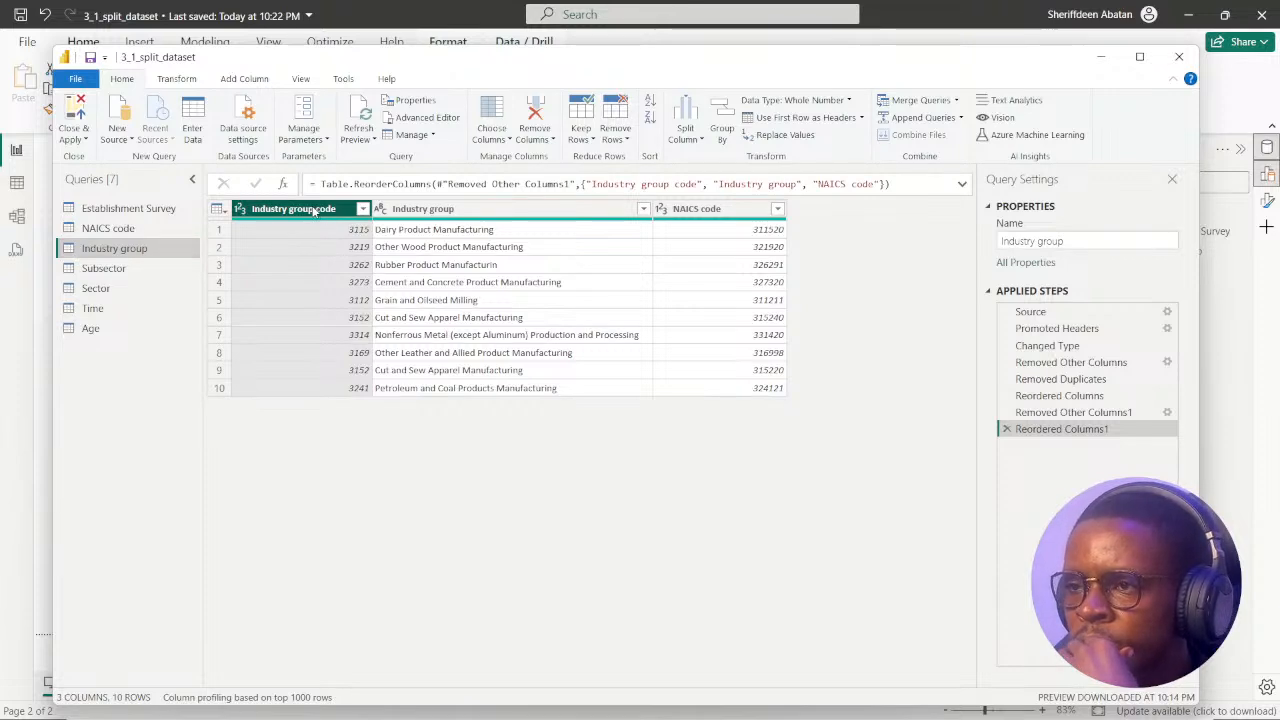
pyautogui.rightClick(314, 211)
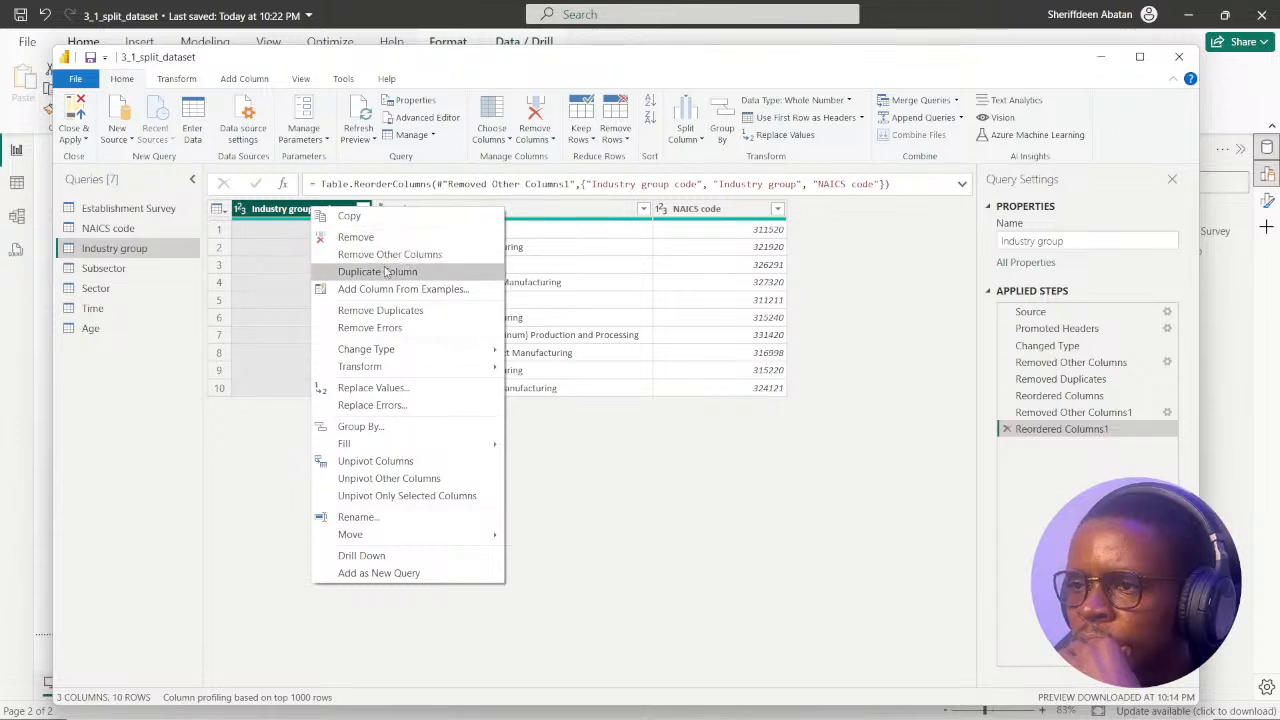
pyautogui.click(385, 312)
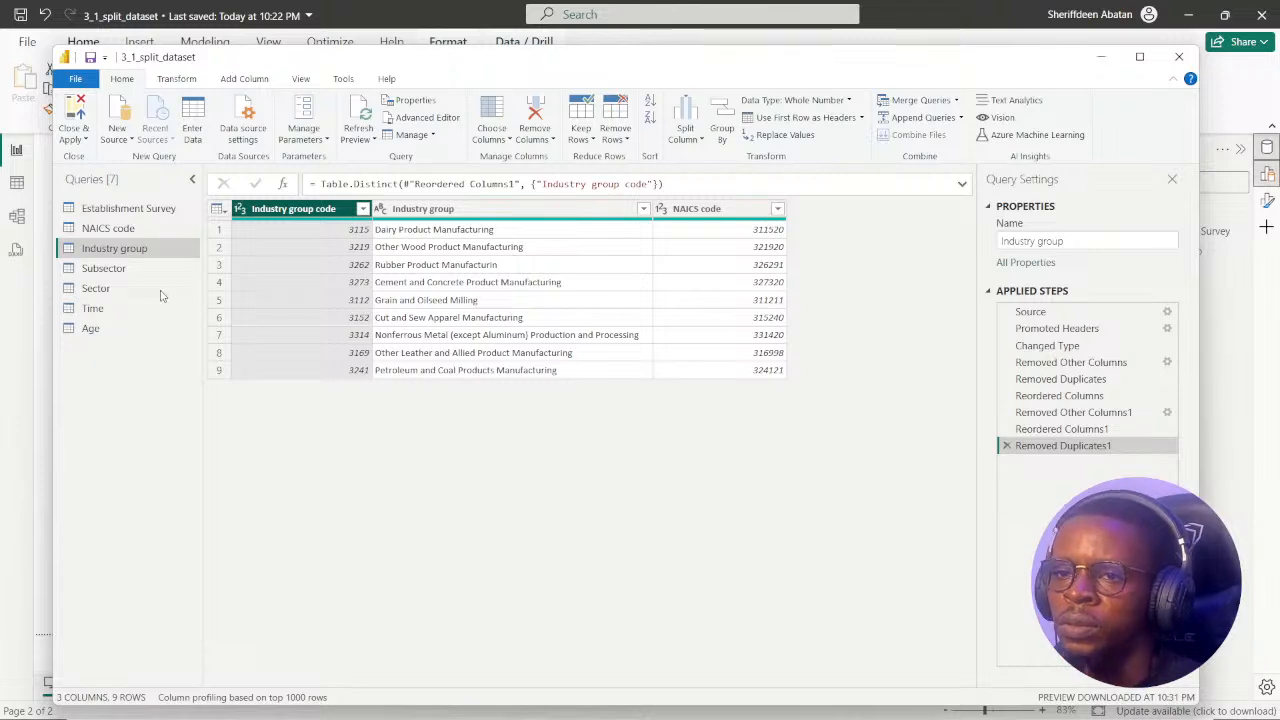
# Delete the Removed Duplicates1 step from the Sector query, and remove duplicates based on the Sector code column alone.
pyautogui.click(104, 276)
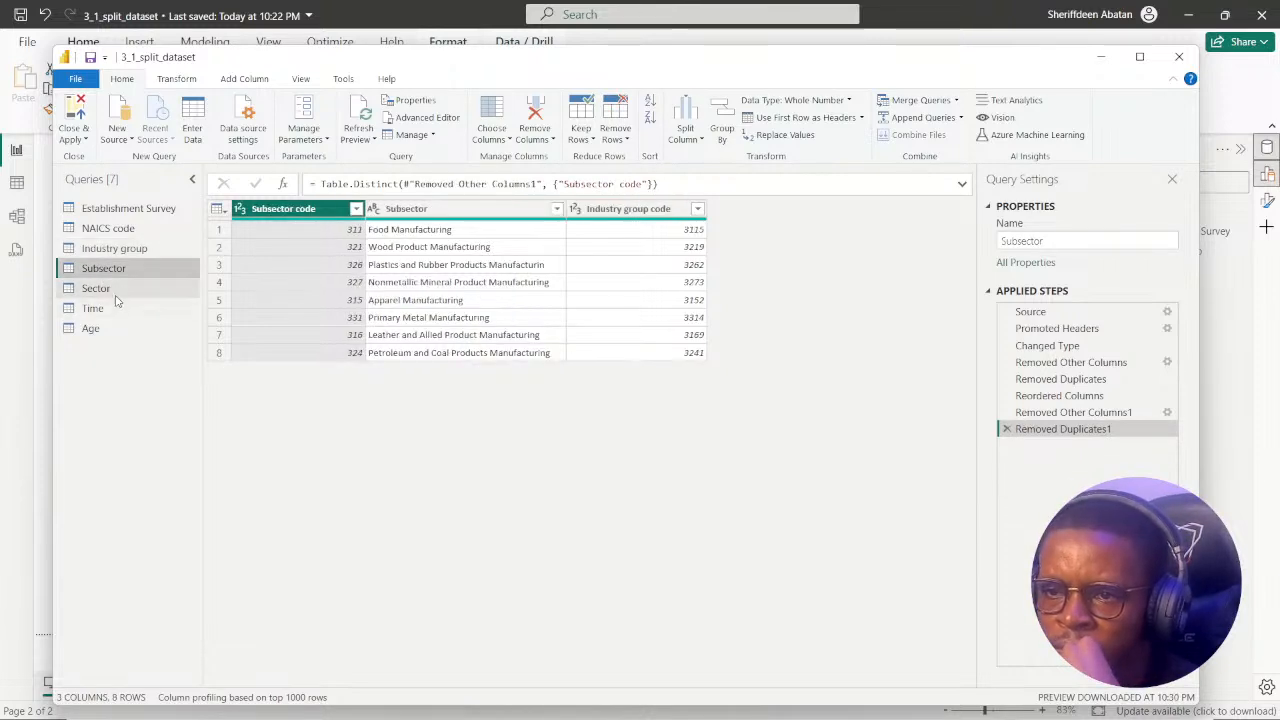
pyautogui.click(97, 288)
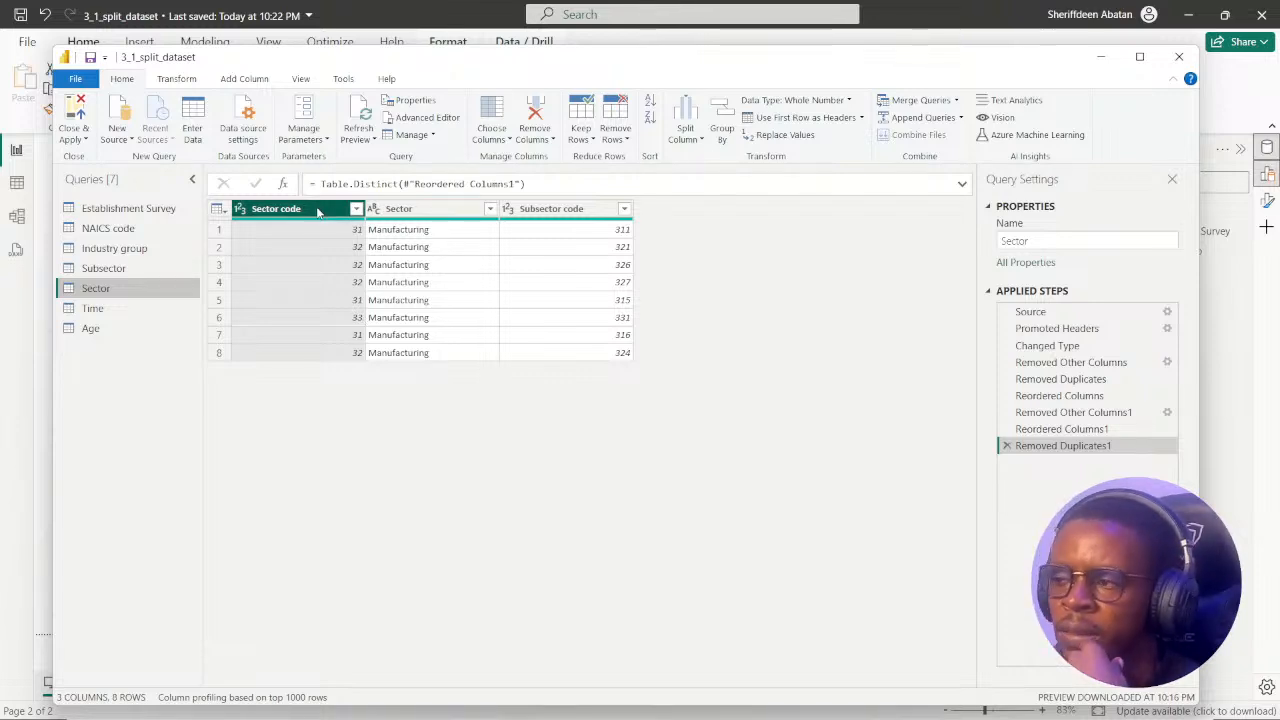
pyautogui.click(1007, 446)
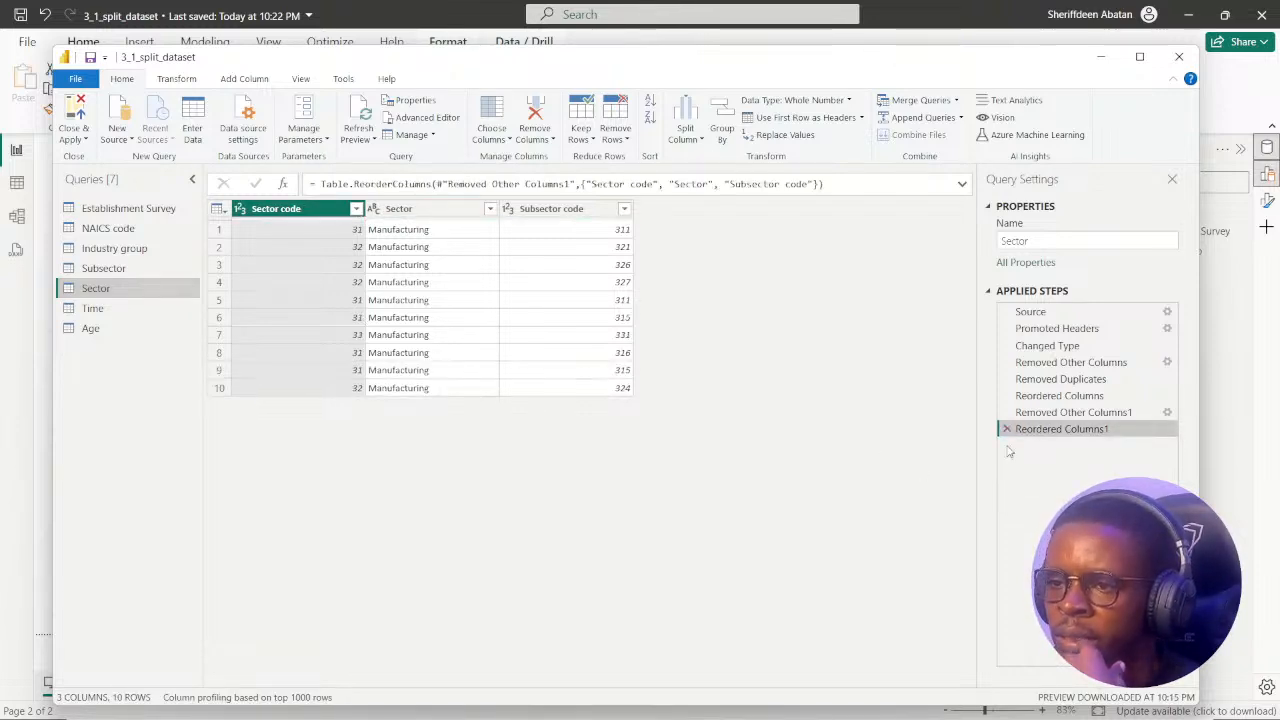
pyautogui.rightClick(300, 211)
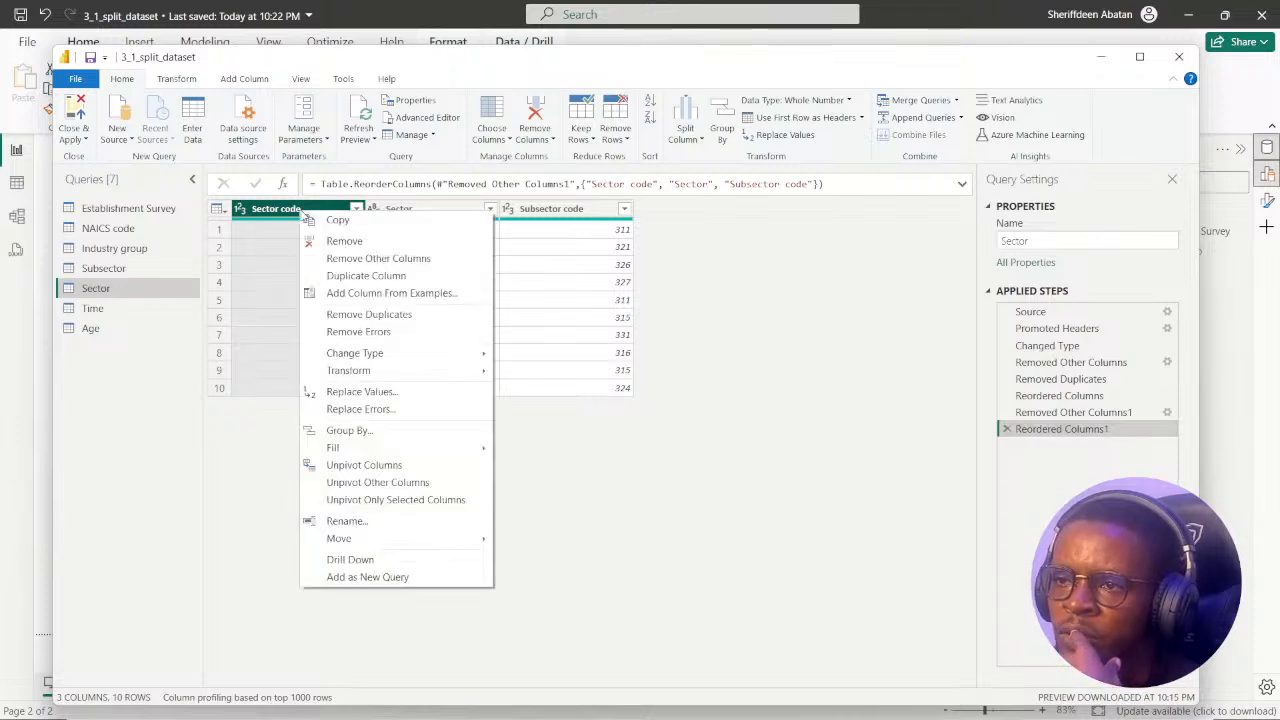
pyautogui.click(363, 316)
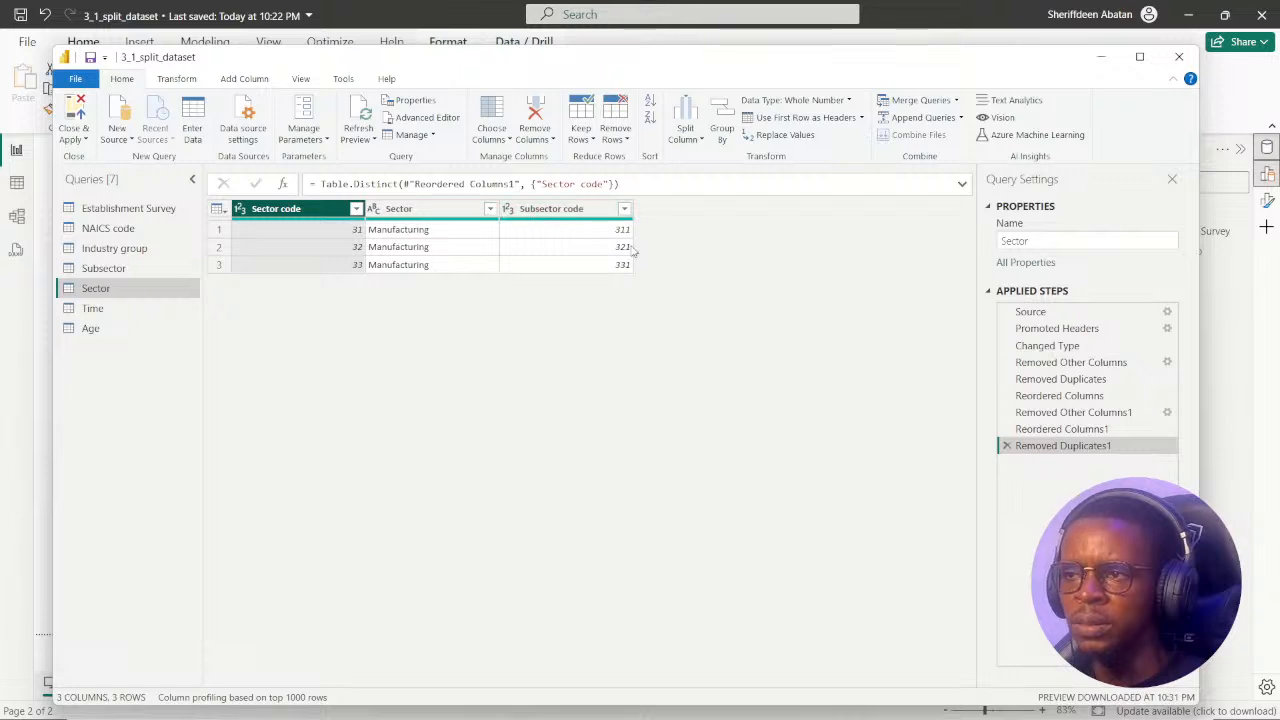
# Recheck the Subsector query, then submit 1 as the Food Manufacturing answer on DataCamp in the browser and continue to the next exercise.
pyautogui.click(115, 271)
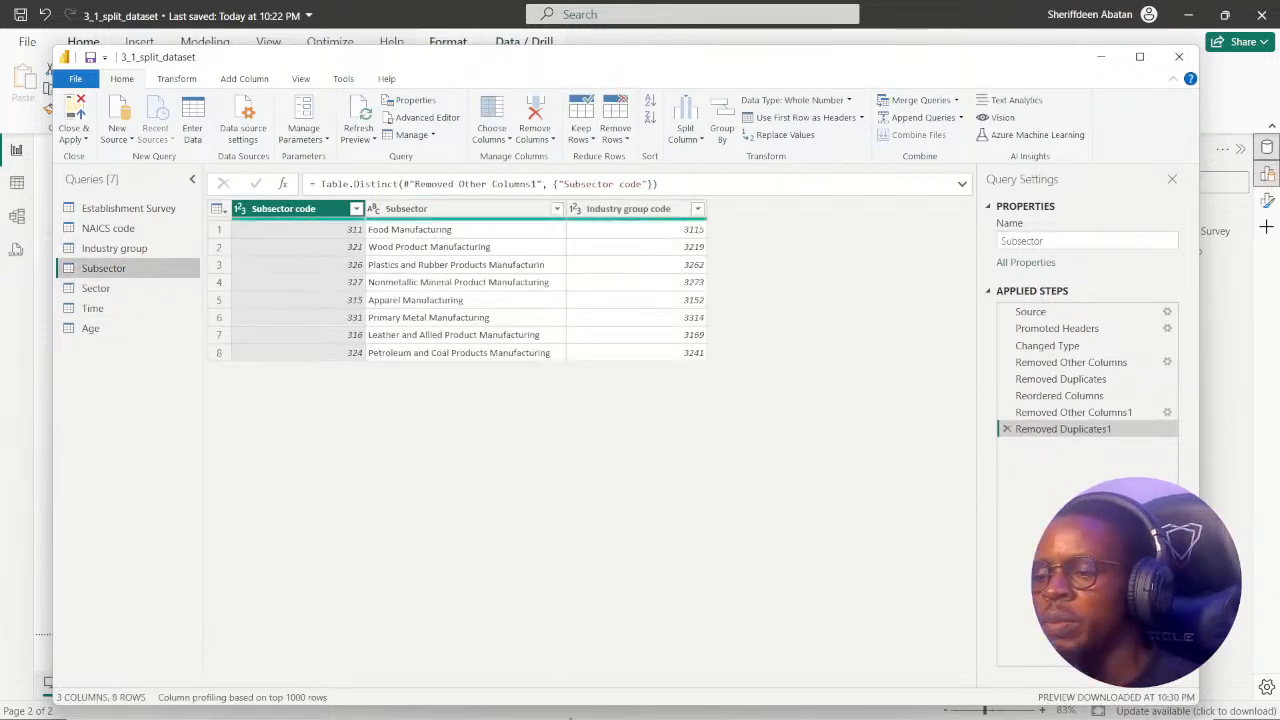
pyautogui.click(609, 707)
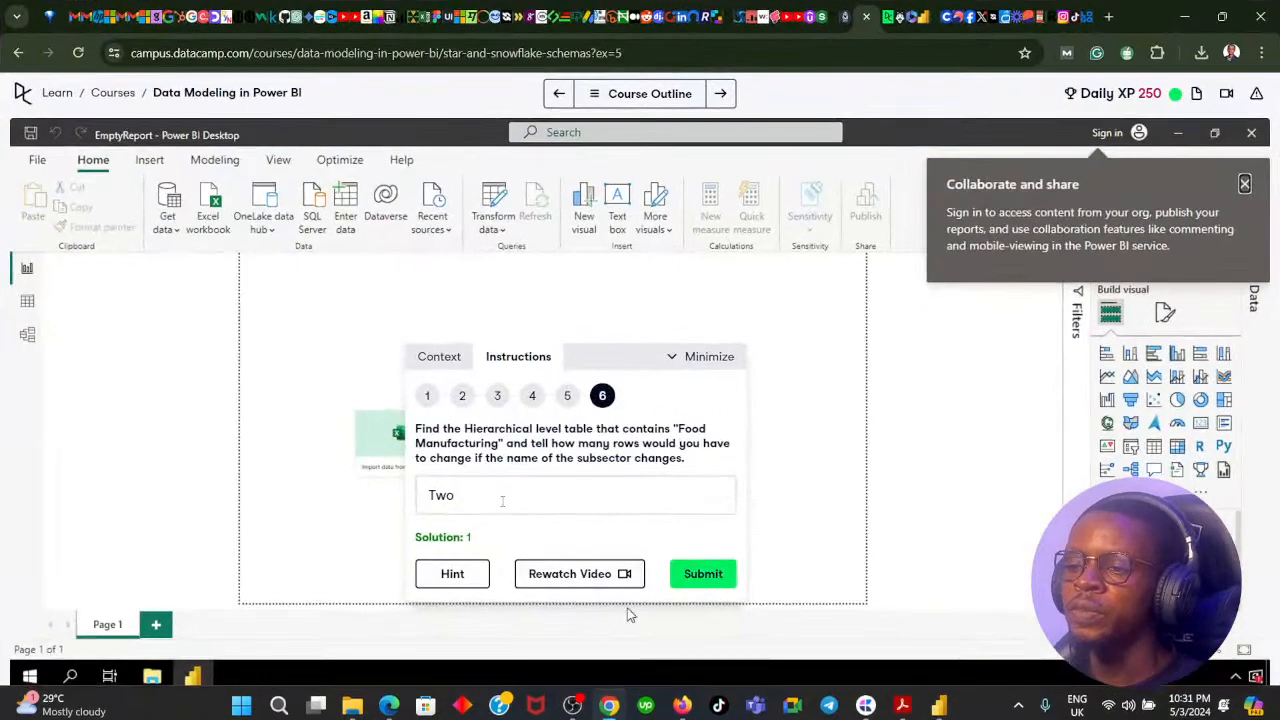
pyautogui.click(473, 505)
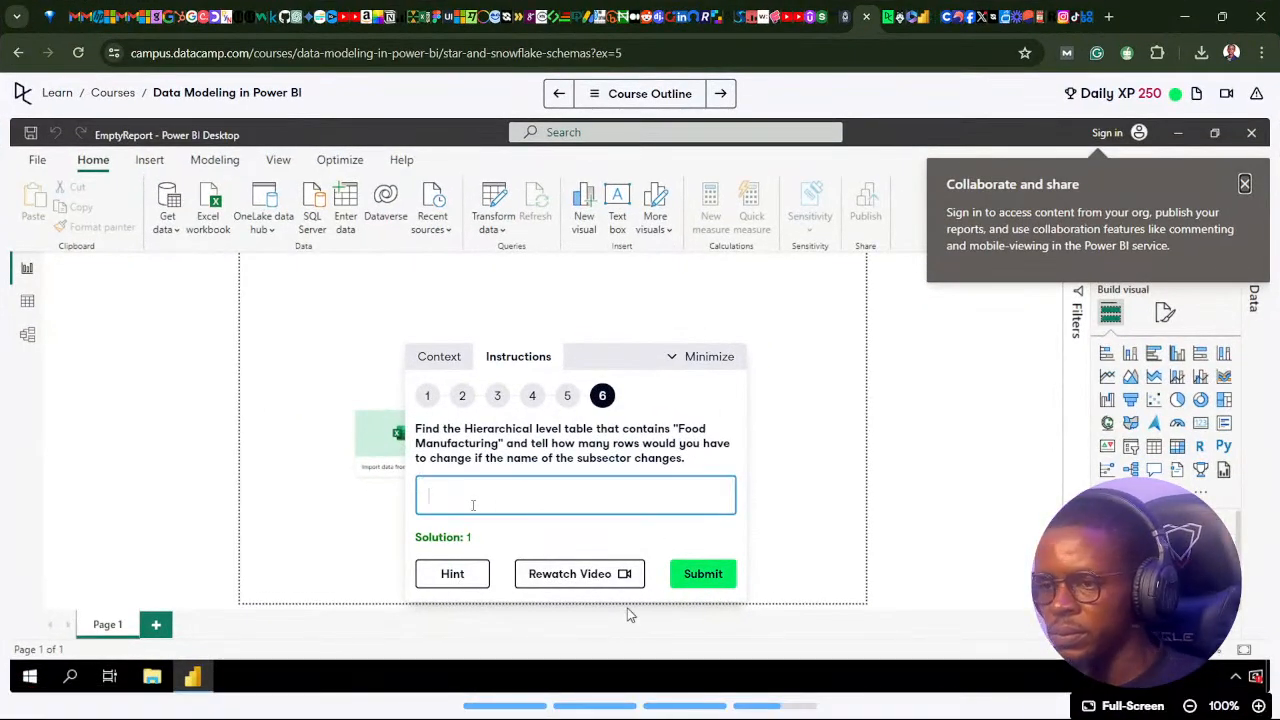
pyautogui.write('1')
pyautogui.click(688, 573)
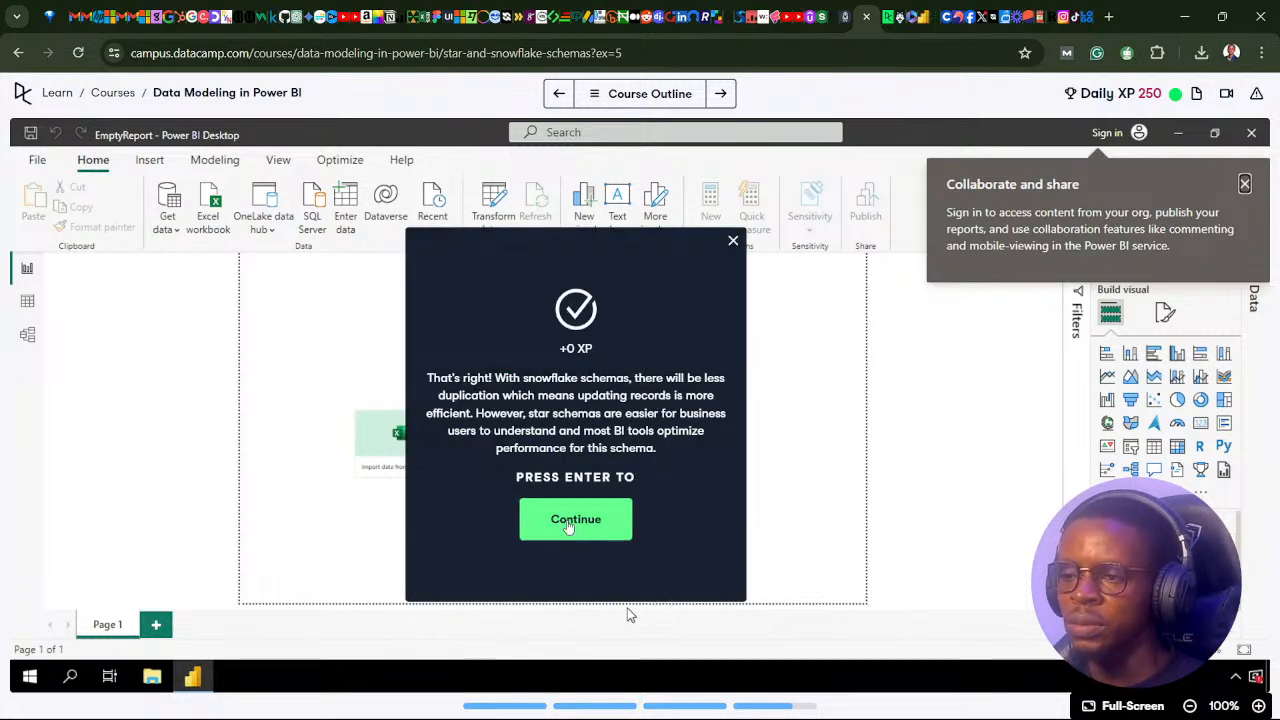
pyautogui.click(585, 535)
# Return to the Power Query Editor, and redo the Industry group query's duplicate removal based on the Industry group code column.
pyautogui.click(611, 705)
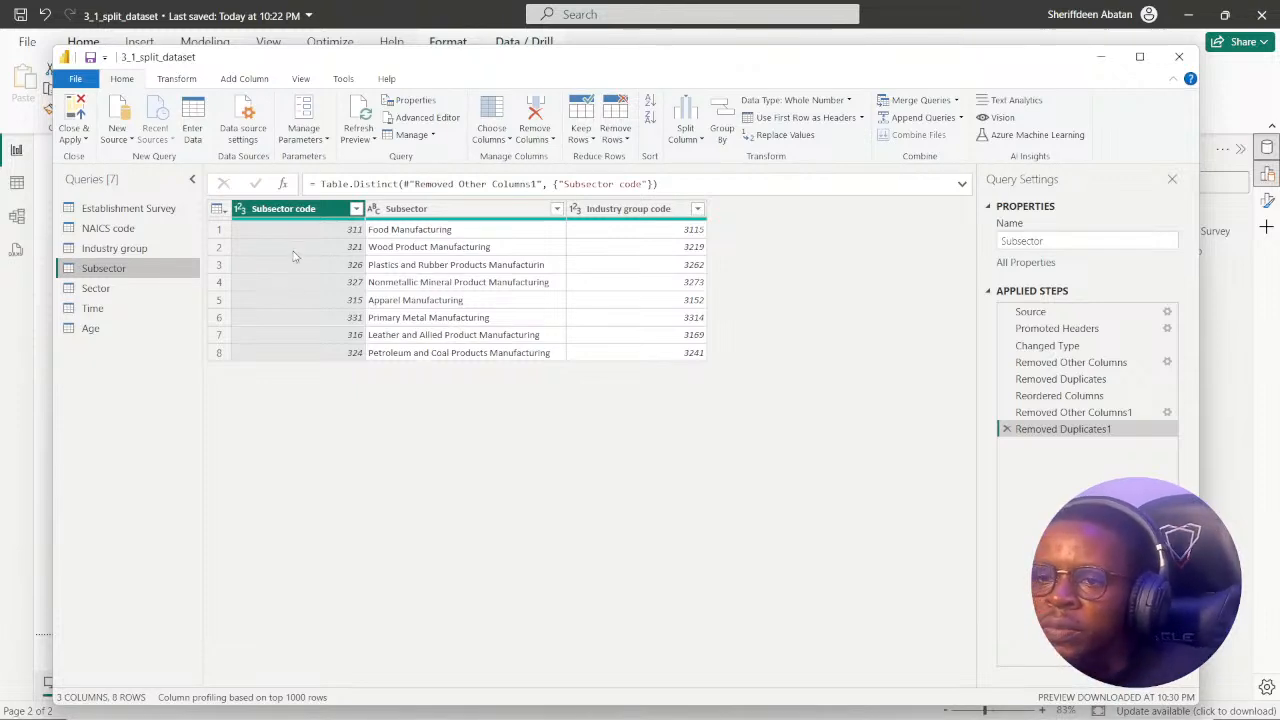
pyautogui.click(124, 250)
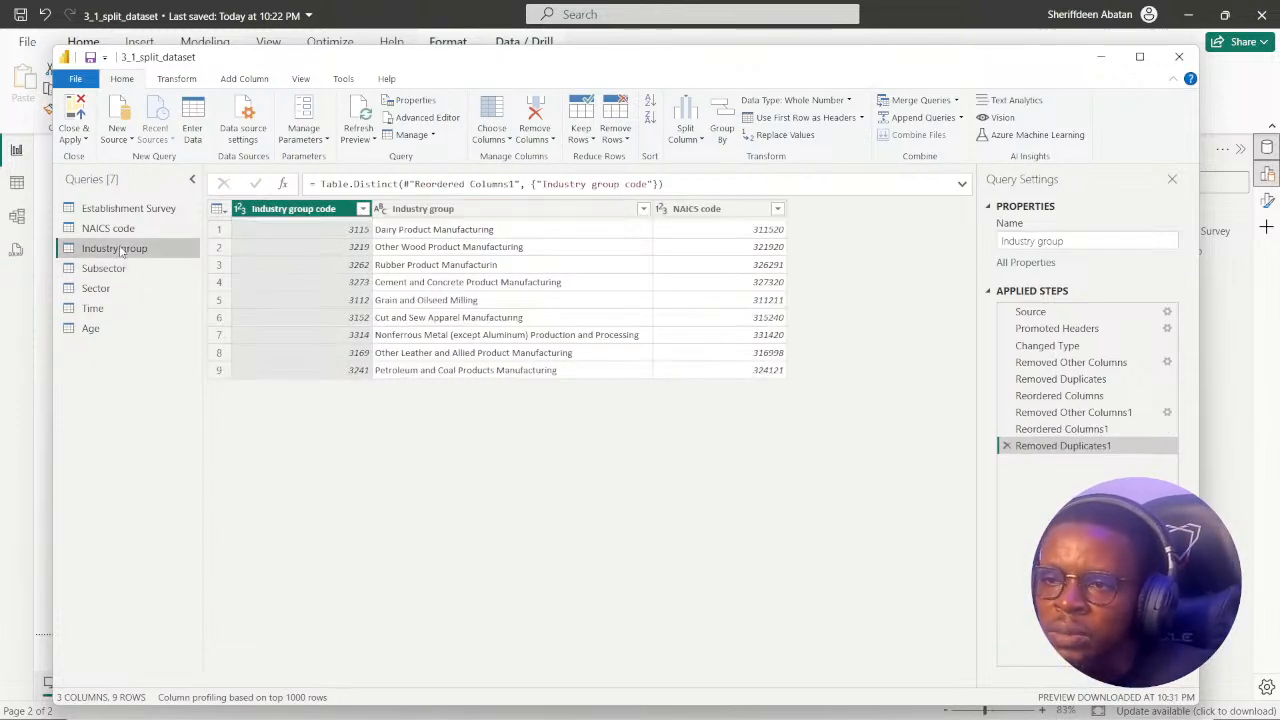
pyautogui.click(1008, 446)
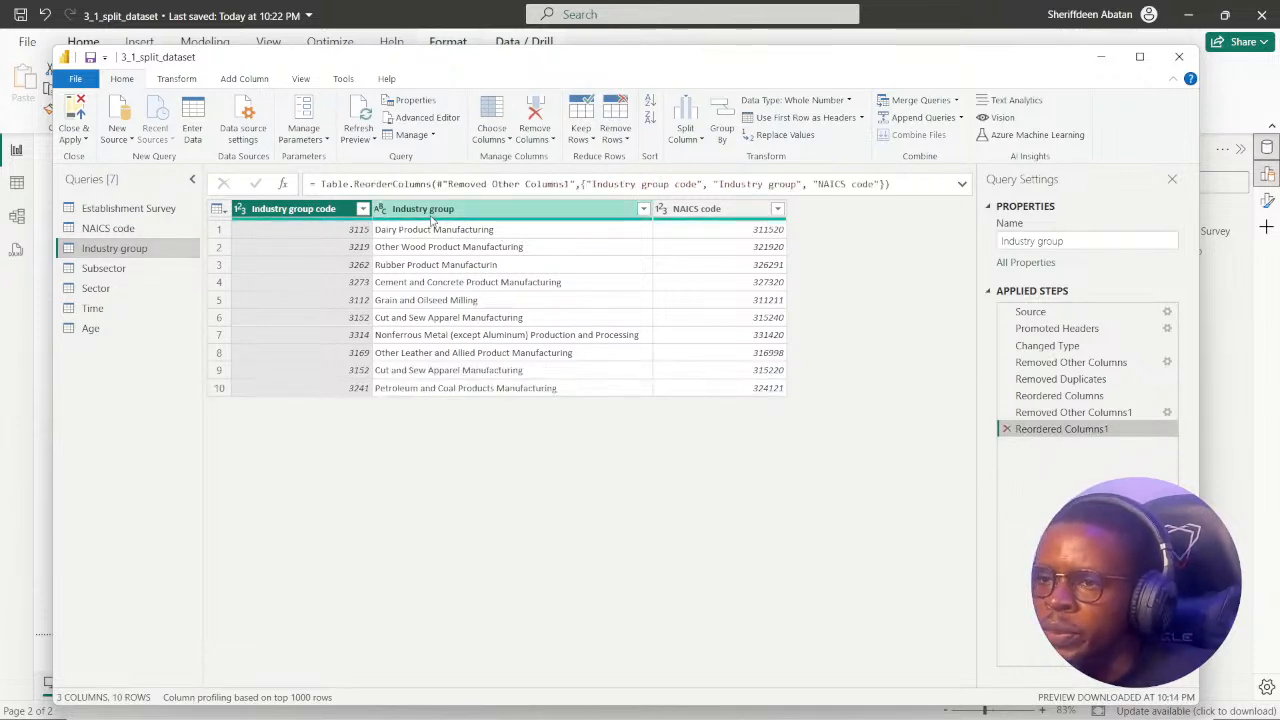
pyautogui.rightClick(302, 215)
pyautogui.click(404, 313)
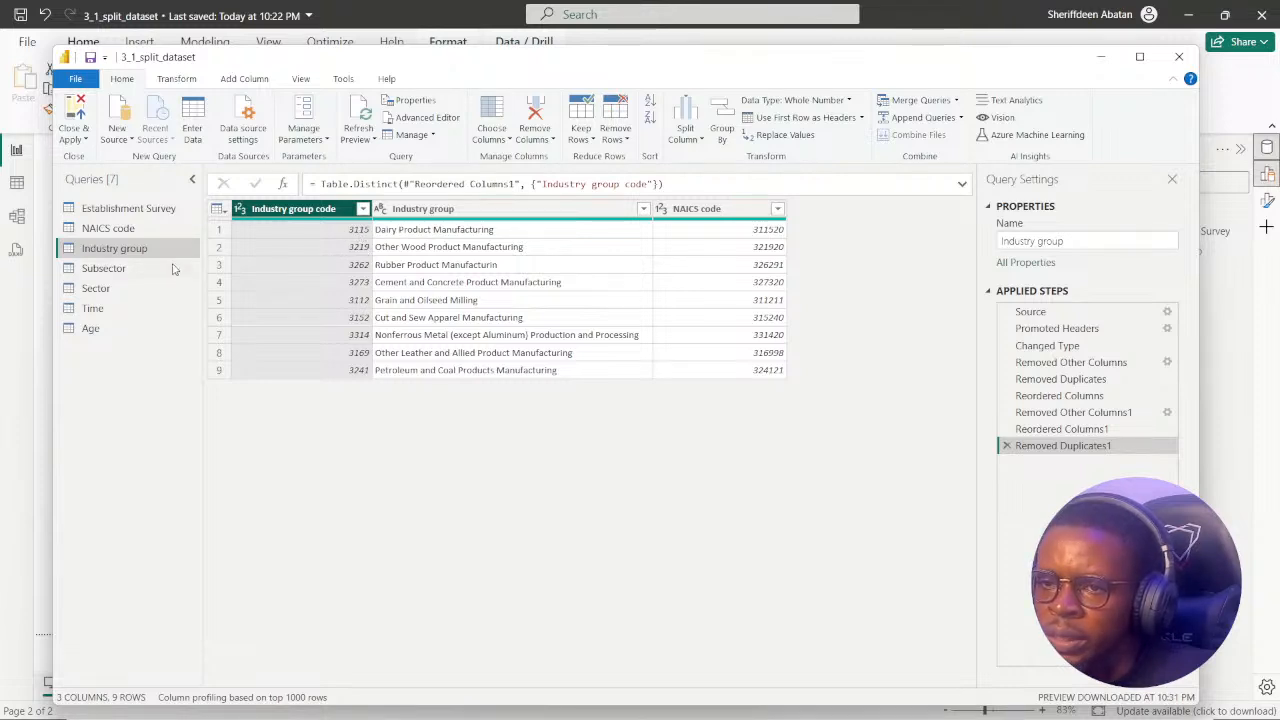
# Review the Subsector, Sector and Time queries.
pyautogui.click(113, 272)
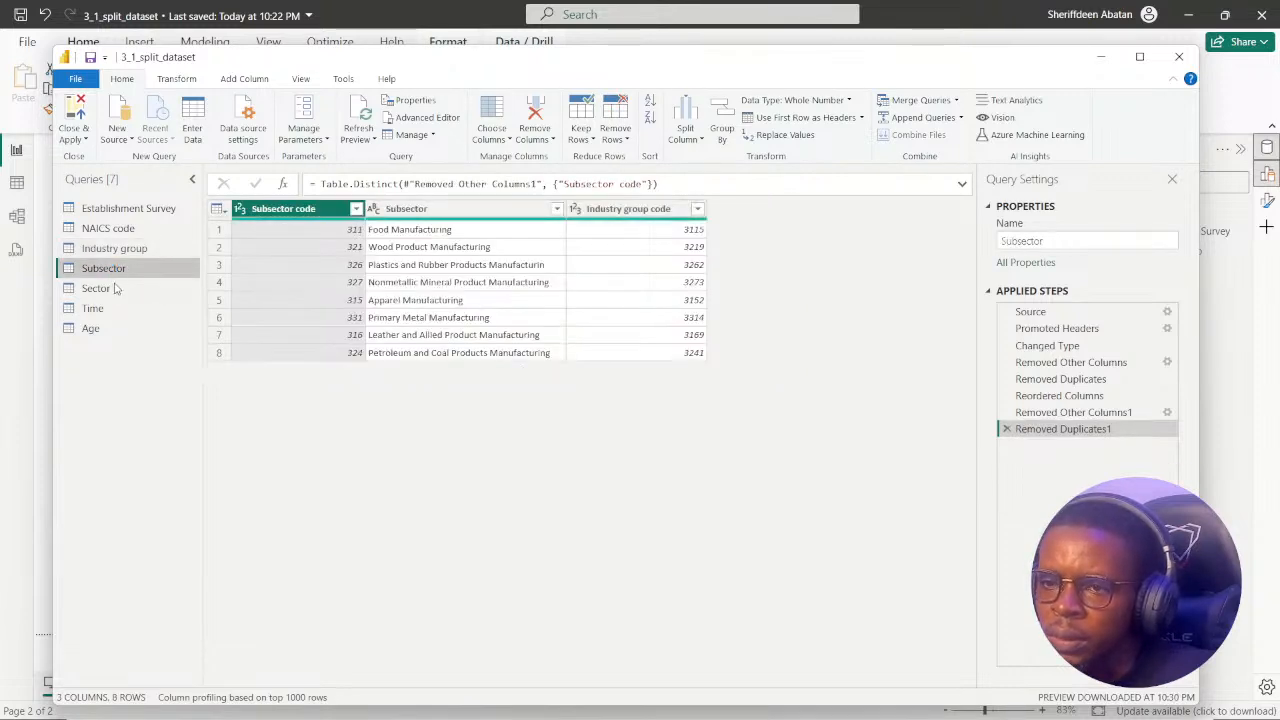
pyautogui.click(113, 290)
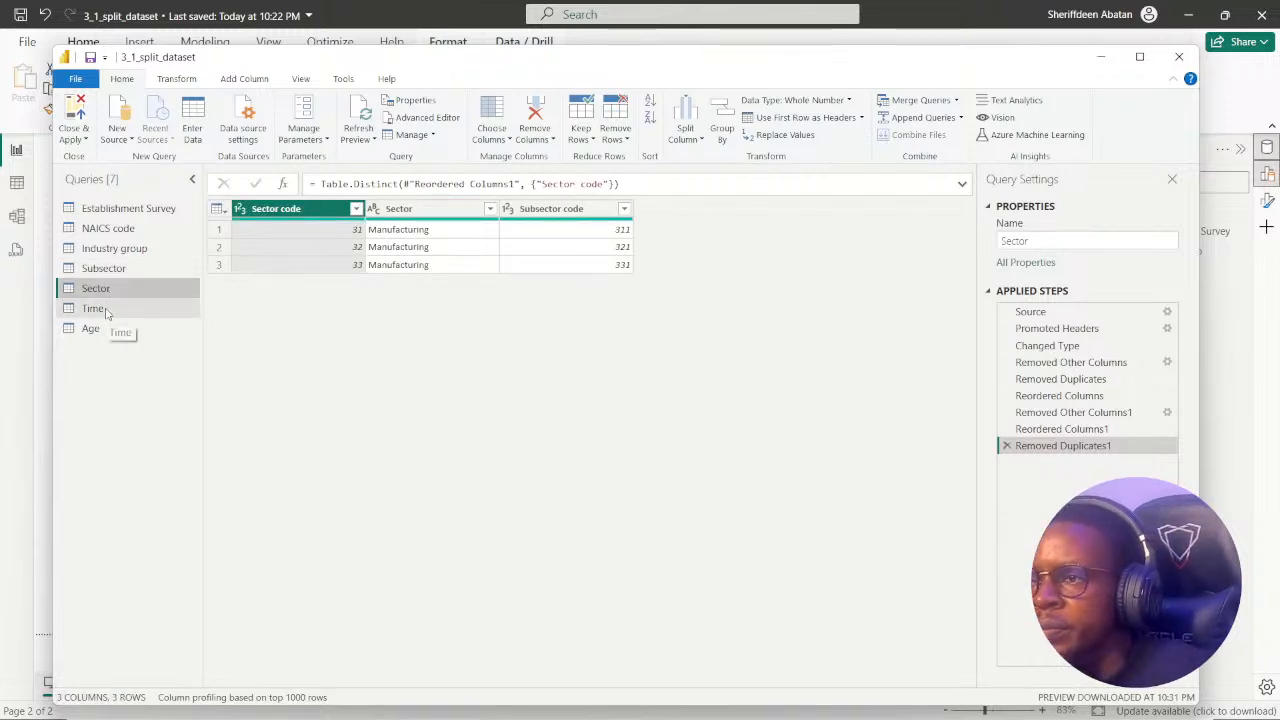
pyautogui.click(110, 310)
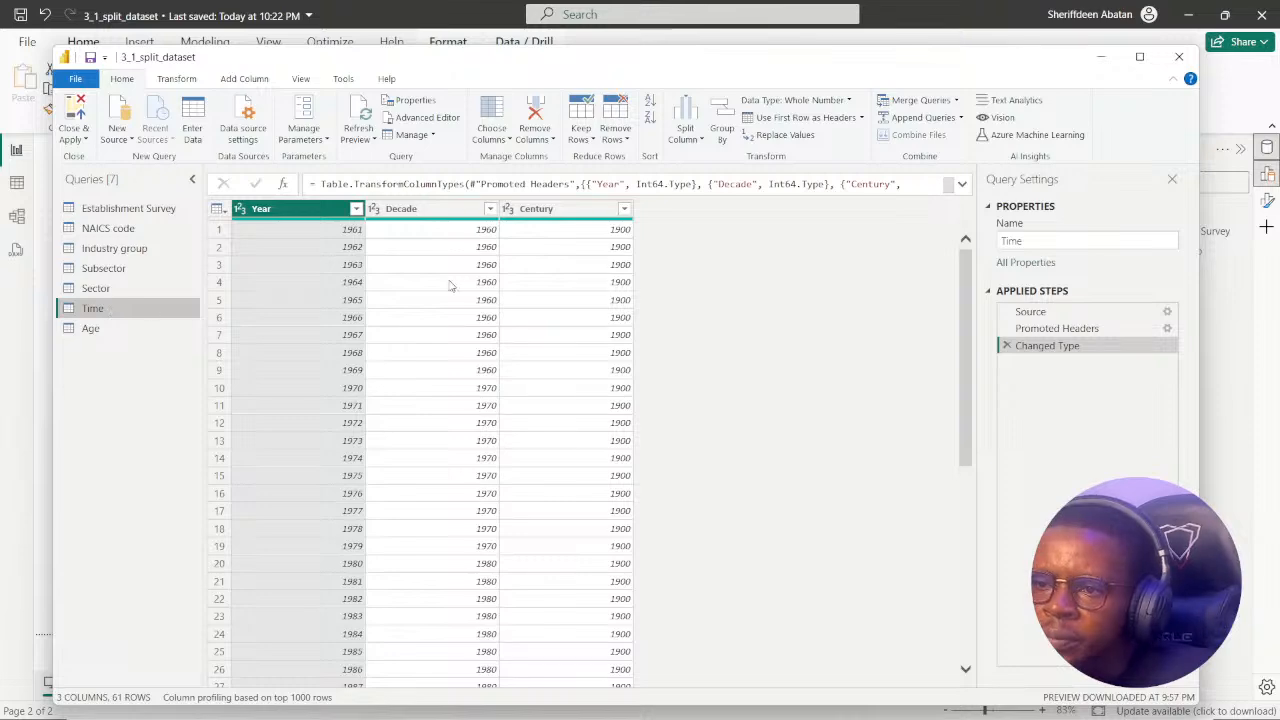
# Close the Power Query Editor and apply the changes, and inspect the Industry Insights table across to its Sector column.
pyautogui.click(73, 133)
pyautogui.click(113, 157)
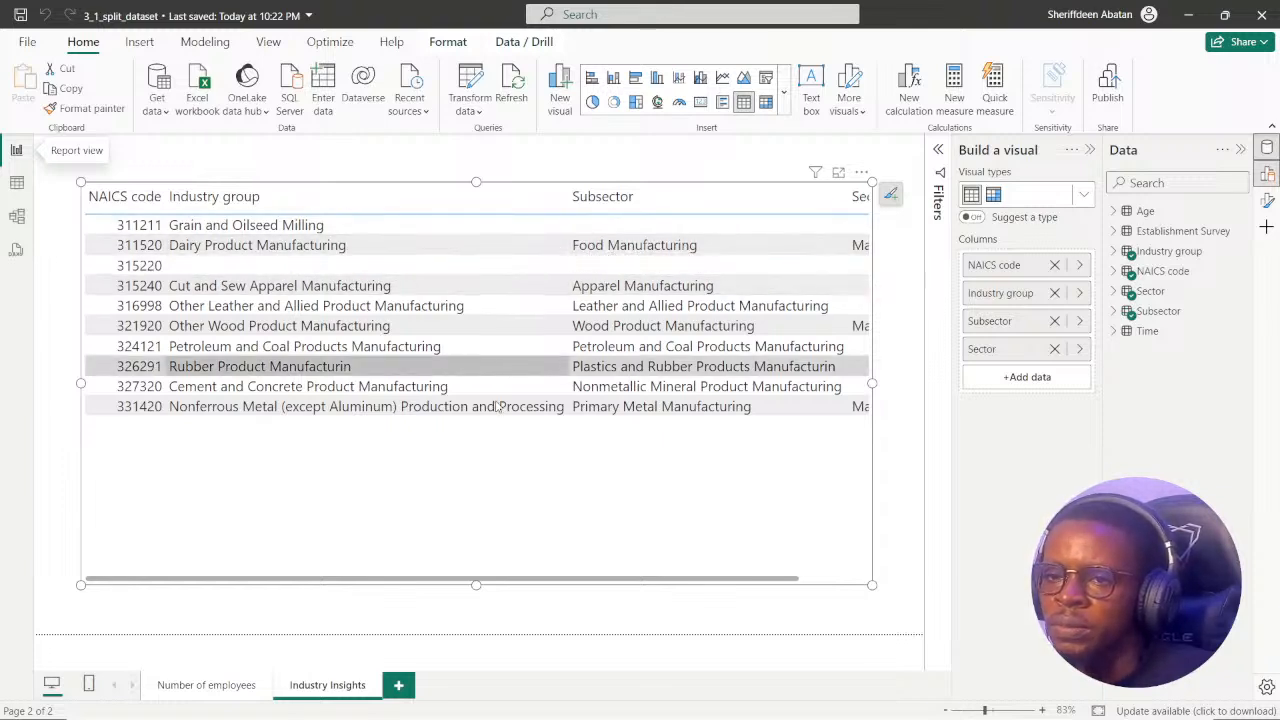
pyautogui.moveTo(338, 586); pyautogui.dragTo(604, 578)
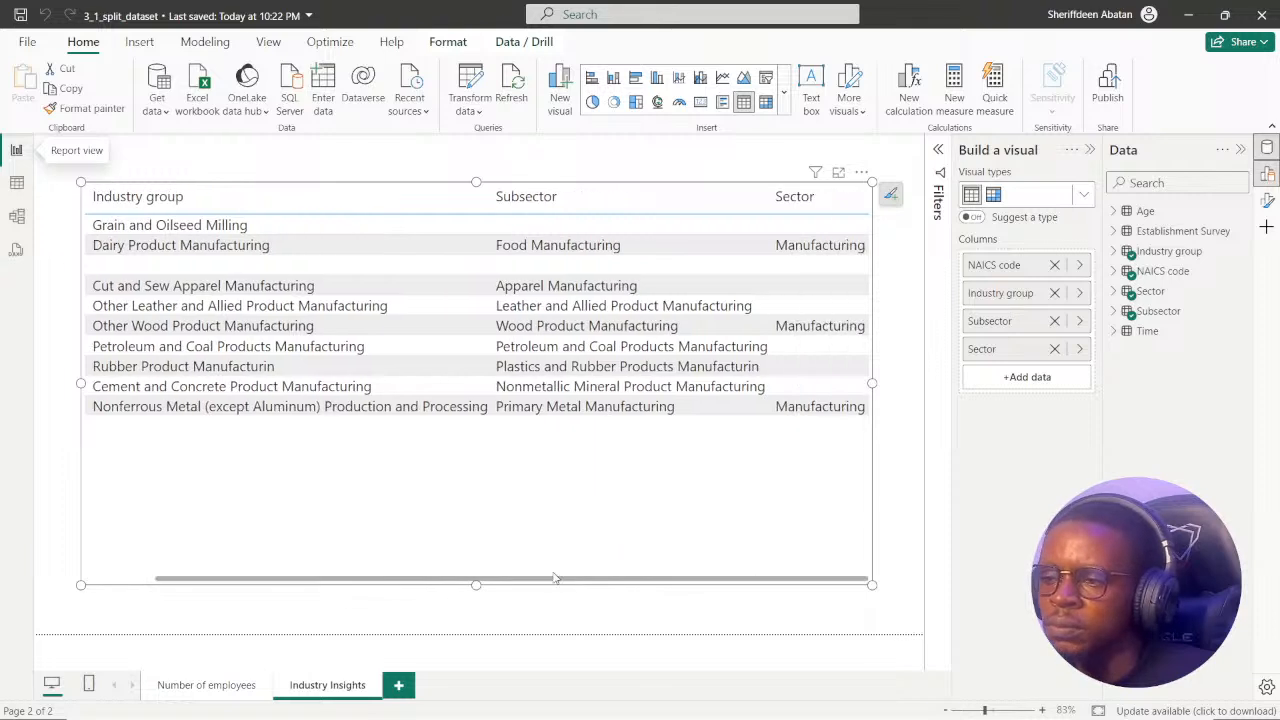
pyautogui.hscroll(-5, 478, 562)
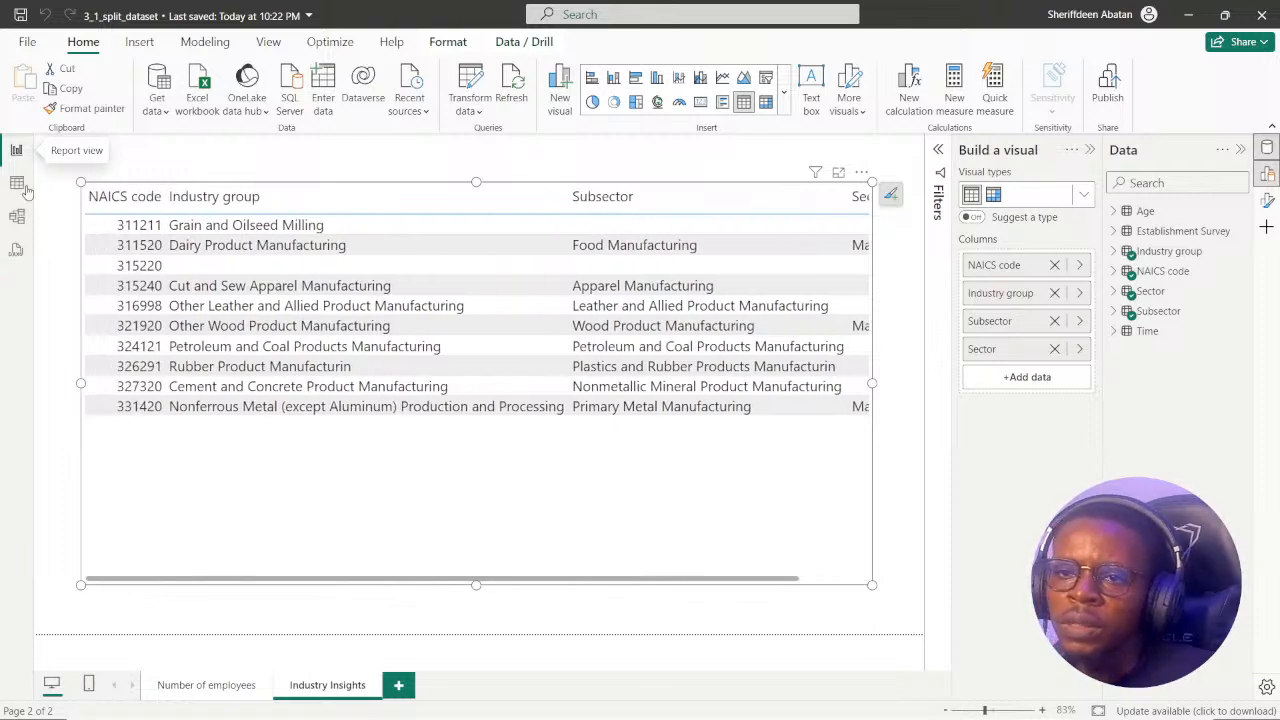
# In the data model, delete the NAICS code table's relationships to the Industry group and Establishment Survey tables.
pyautogui.click(16, 216)
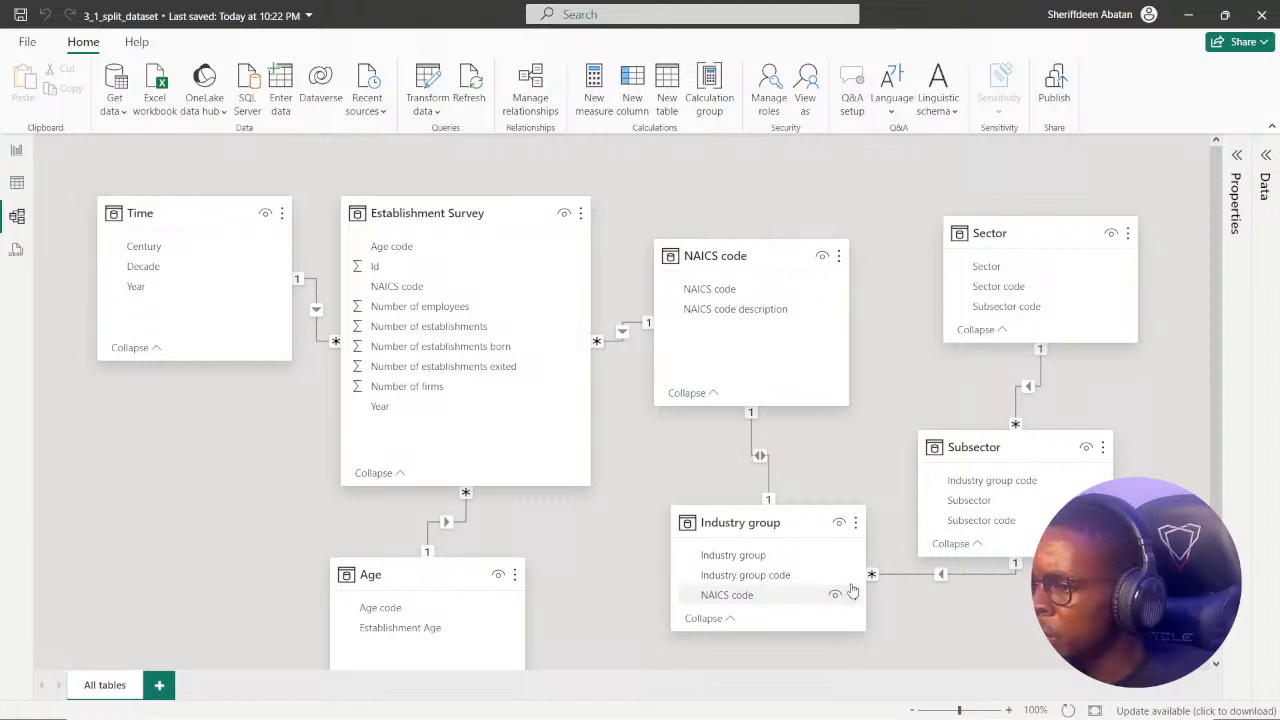
pyautogui.rightClick(754, 440)
pyautogui.click(768, 444)
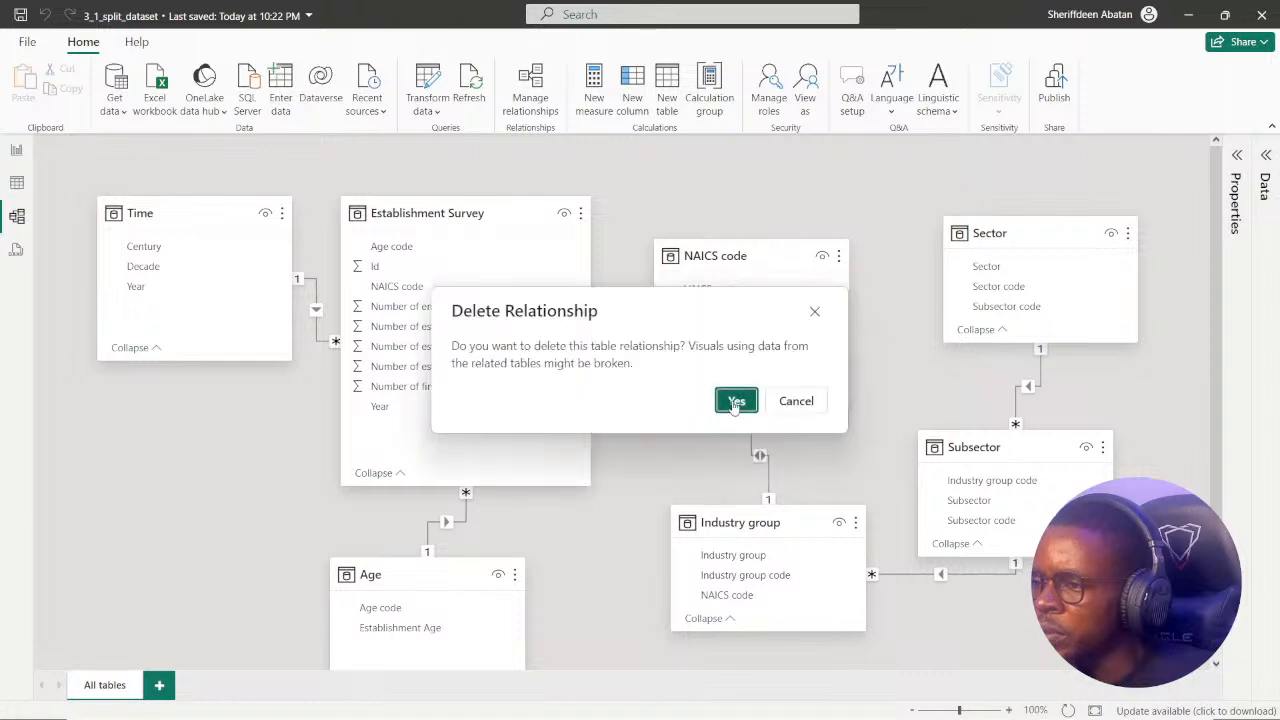
pyautogui.click(736, 401)
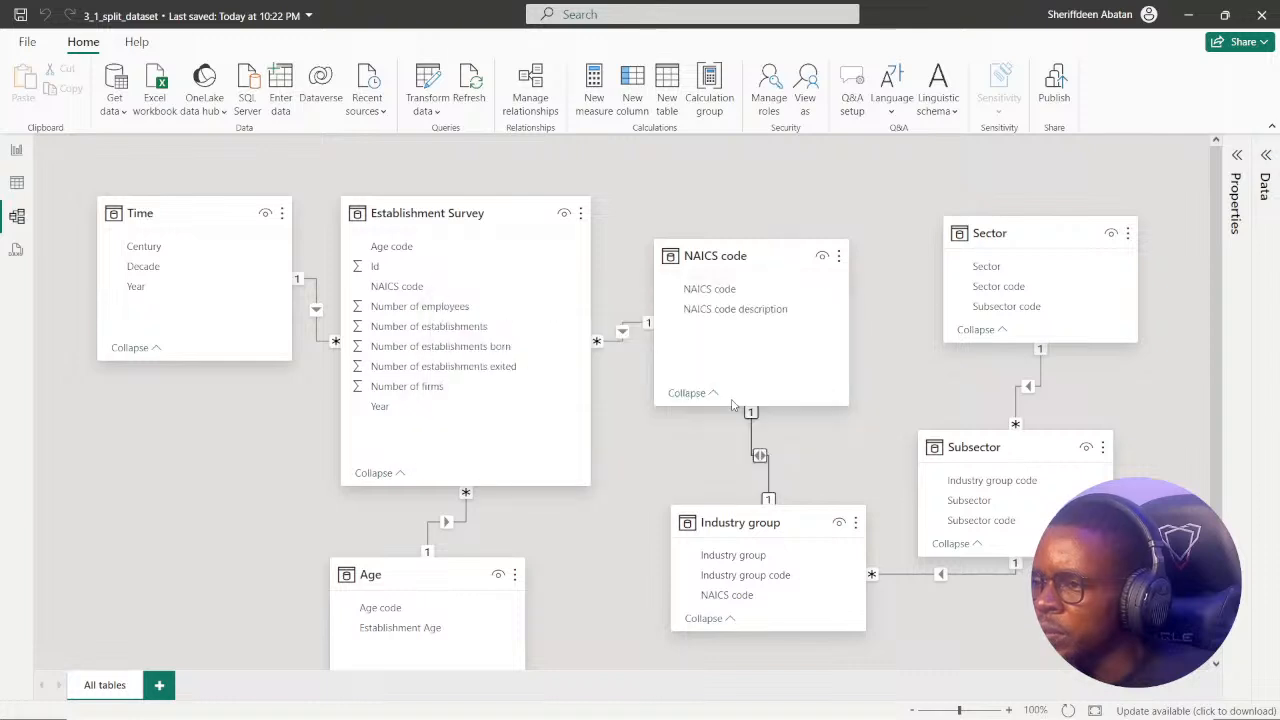
pyautogui.rightClick(627, 329)
pyautogui.click(648, 334)
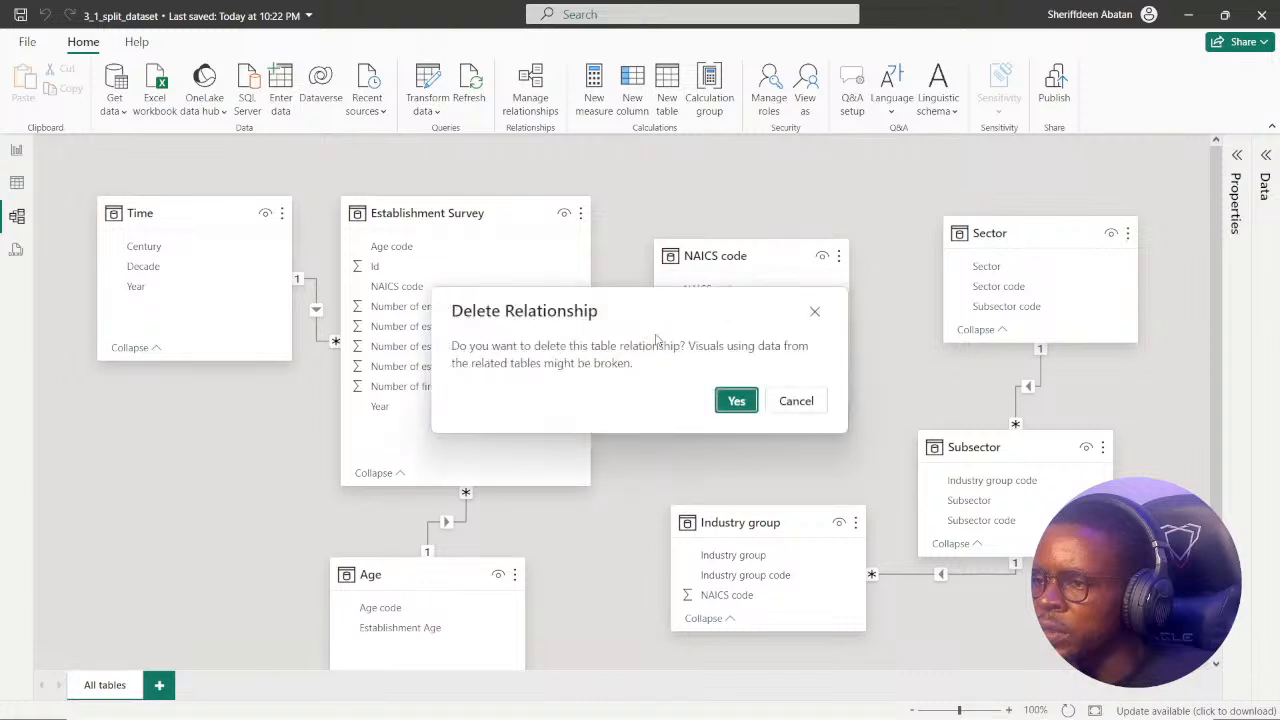
pyautogui.click(728, 398)
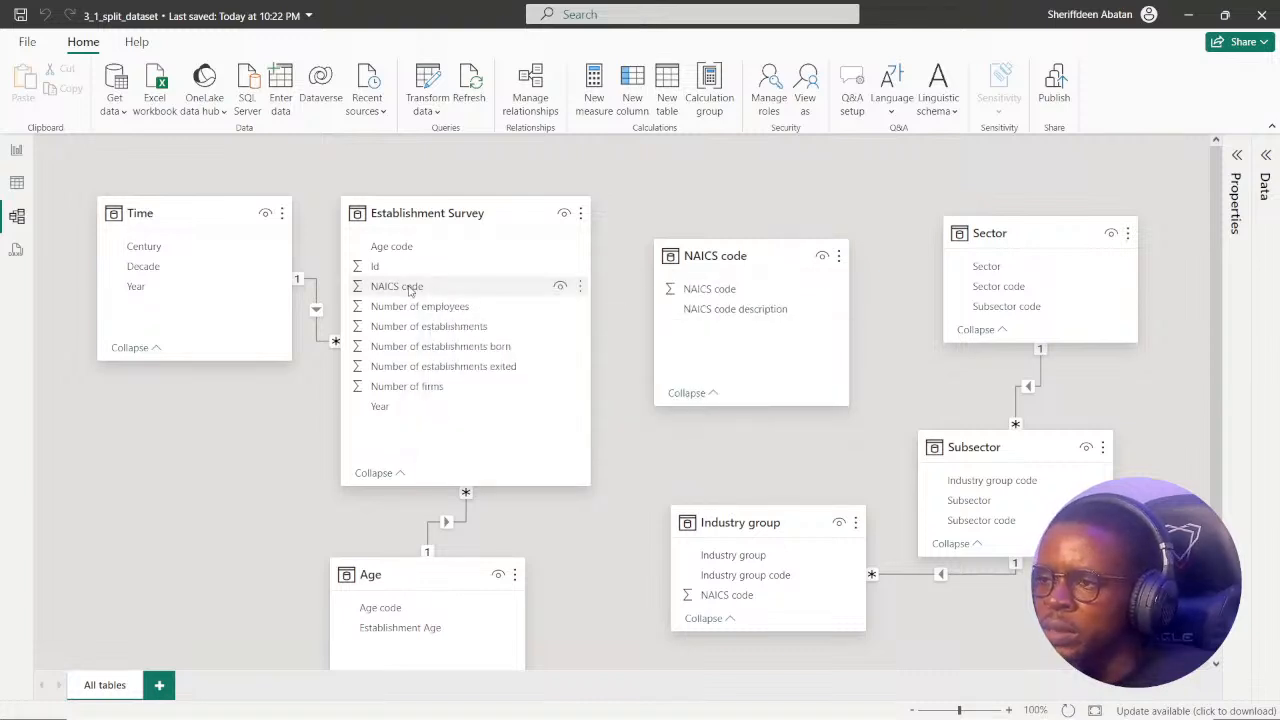
# Relate the NAICS code table to Establishment Survey and Industry group again on the NAICS code field, and save the file.
pyautogui.moveTo(412, 292); pyautogui.dragTo(733, 290)
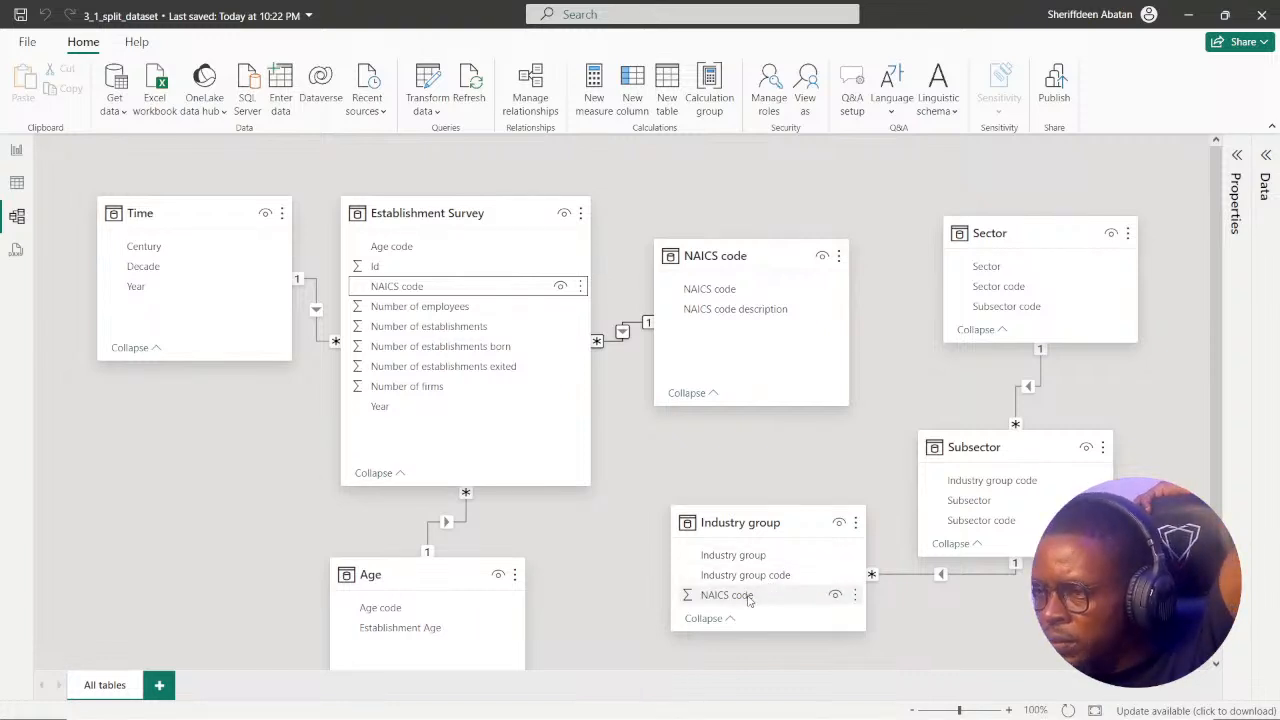
pyautogui.moveTo(748, 598); pyautogui.dragTo(766, 289)
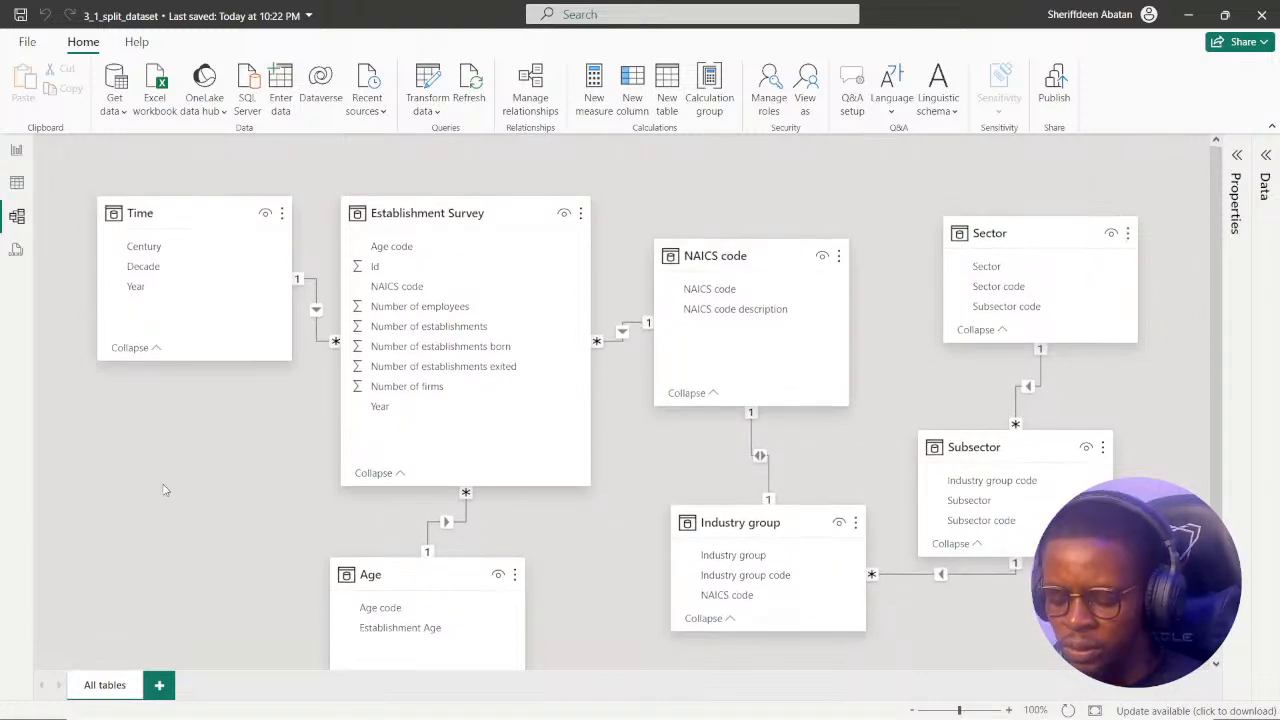
pyautogui.click(428, 104)
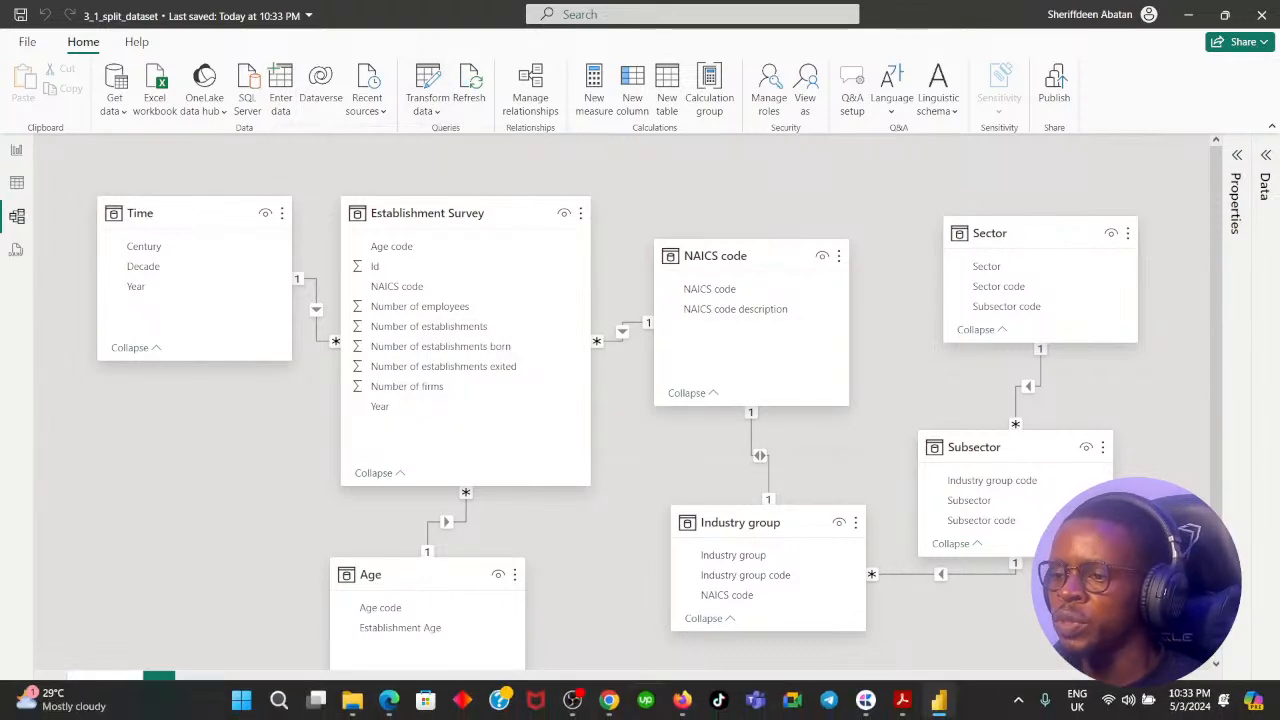
# Switch to DataCamp in the browser, bring the performance analyzer exercise's context panel into readable view, and check the course outline.
pyautogui.click(608, 700)
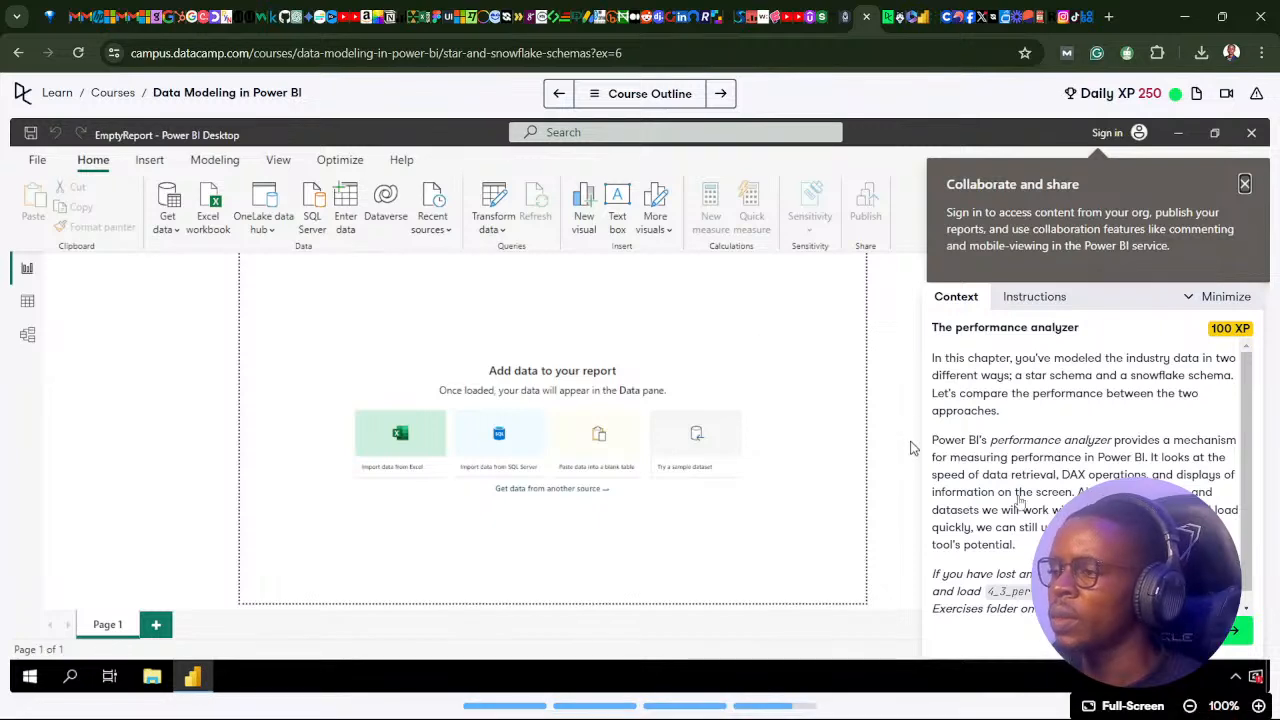
pyautogui.moveTo(1120, 290); pyautogui.dragTo(482, 252)
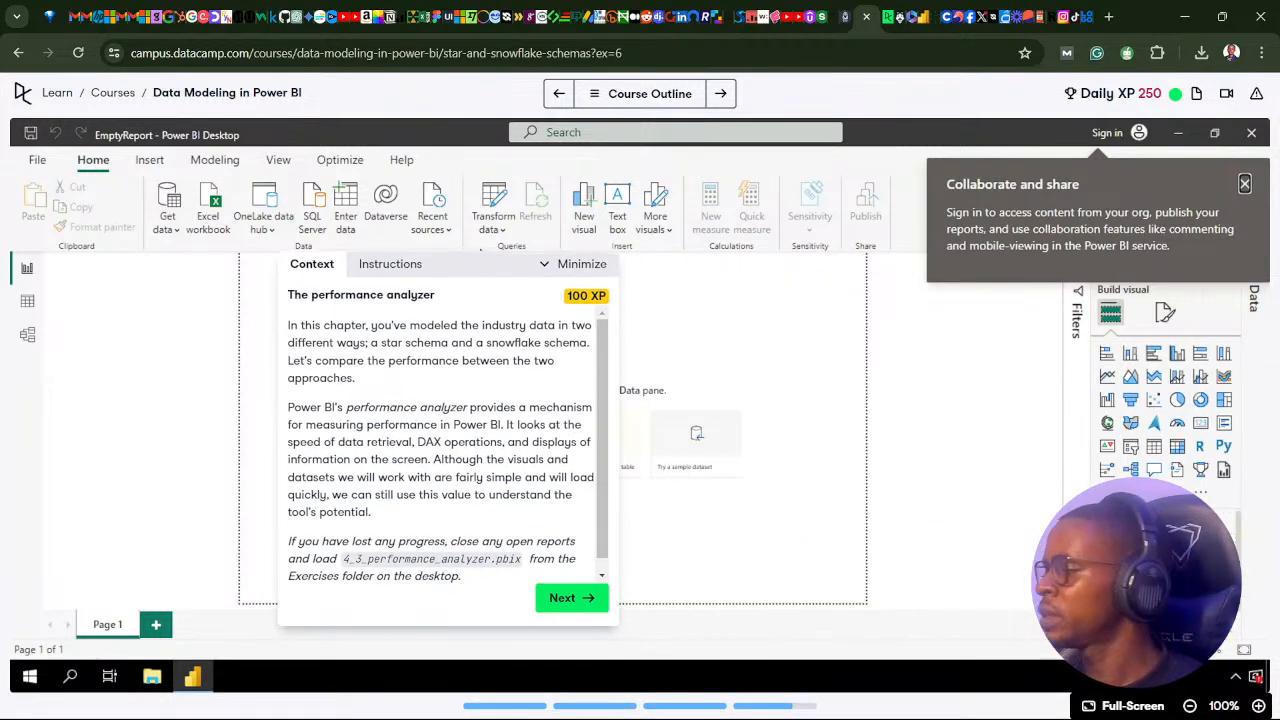
pyautogui.click(596, 96)
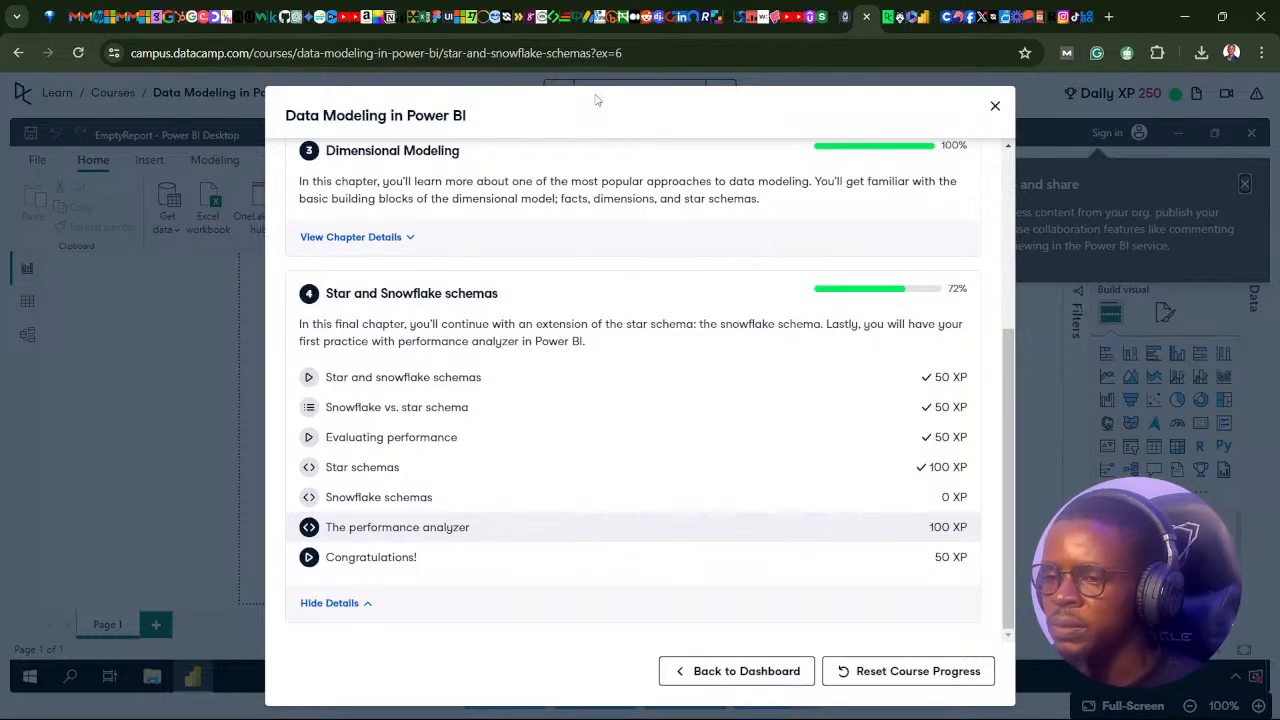
pyautogui.click(995, 105)
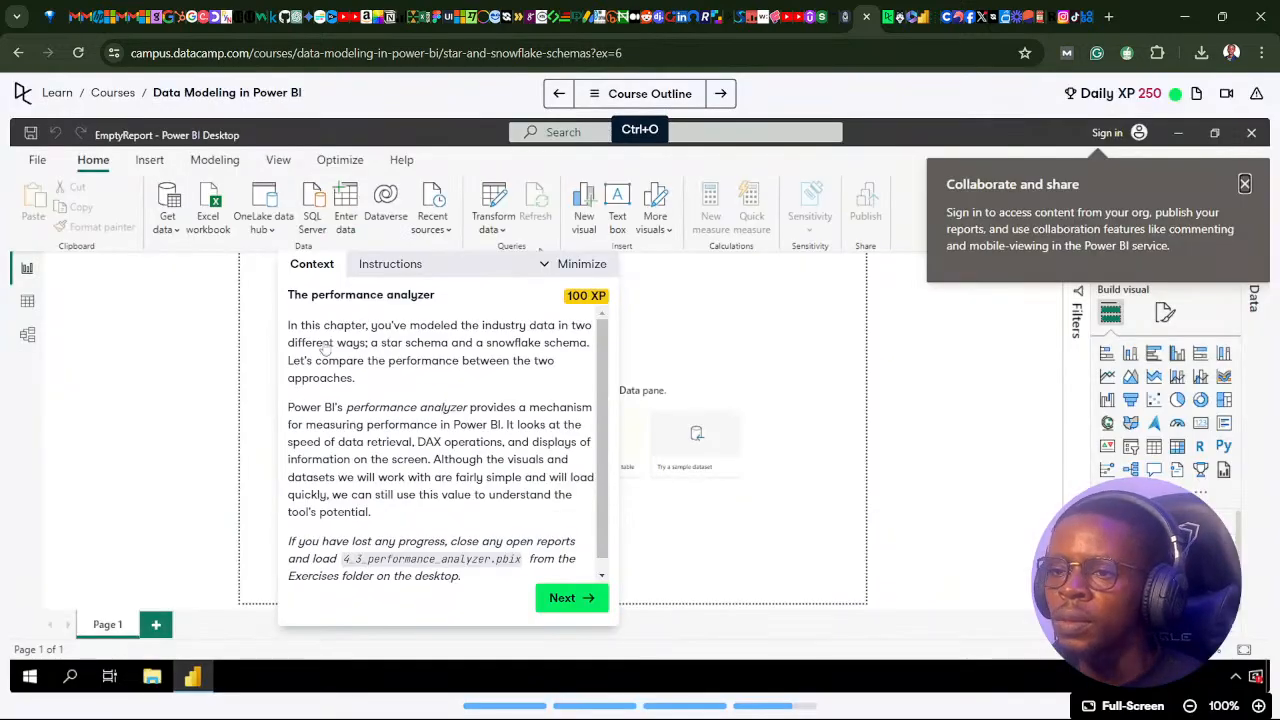
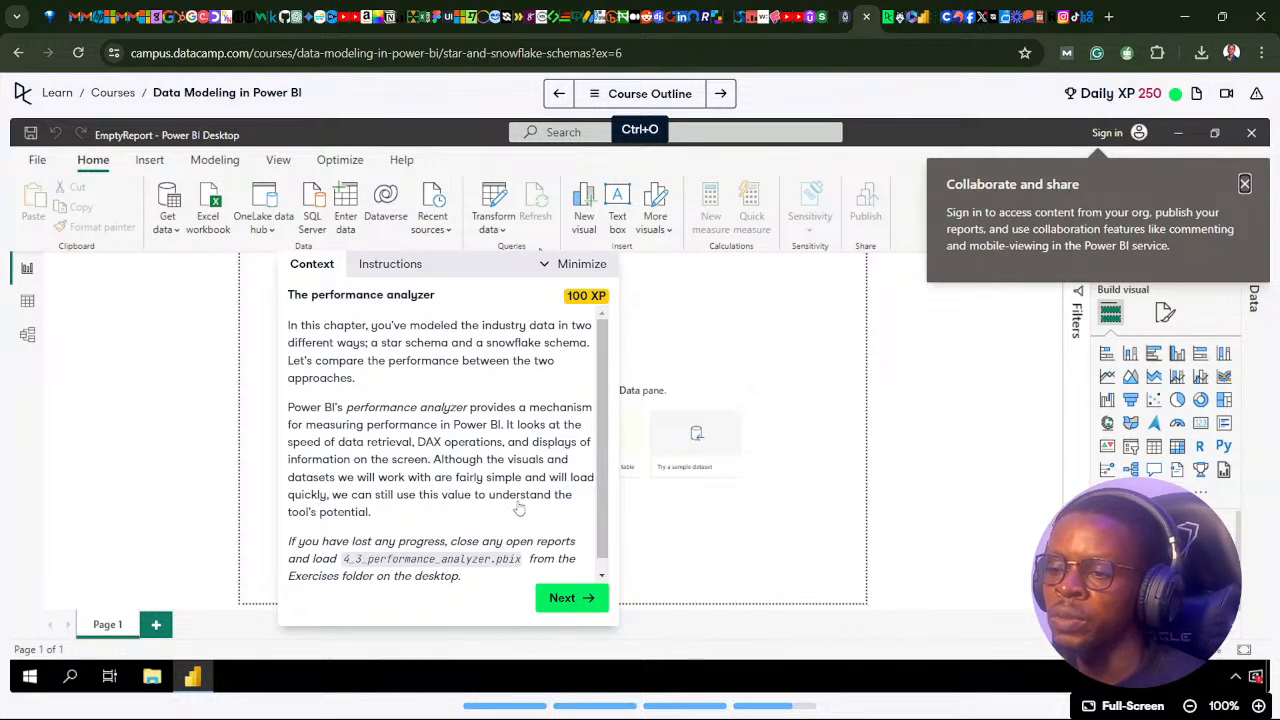
# Show the first instruction of the performance analyzer exercise, and switch to Power BI's report view.
pyautogui.click(562, 598)
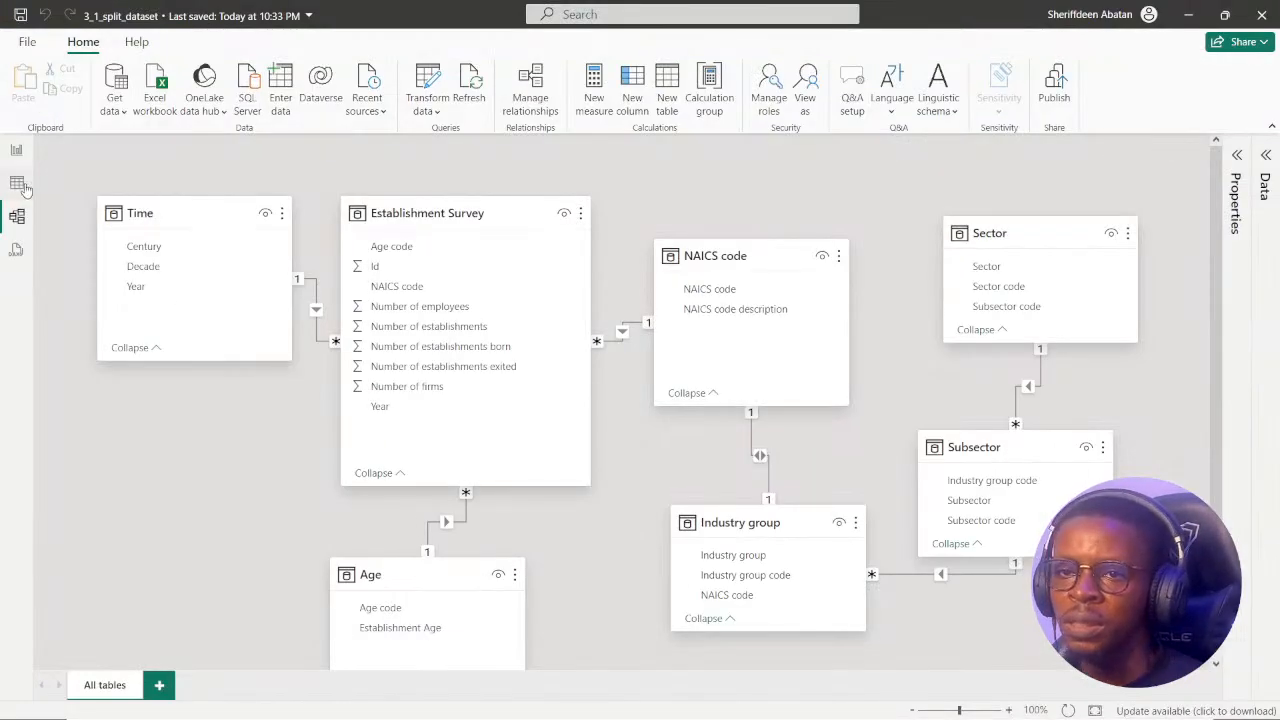
pyautogui.click(20, 185)
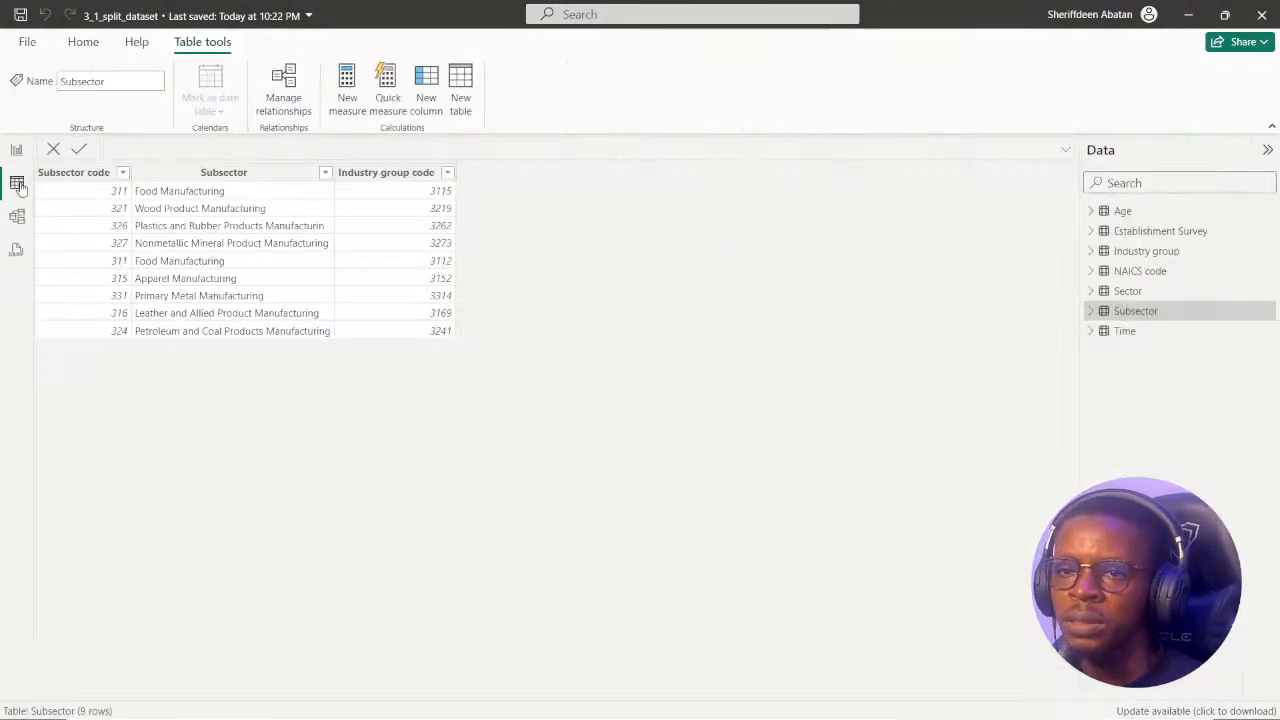
pyautogui.click(16, 151)
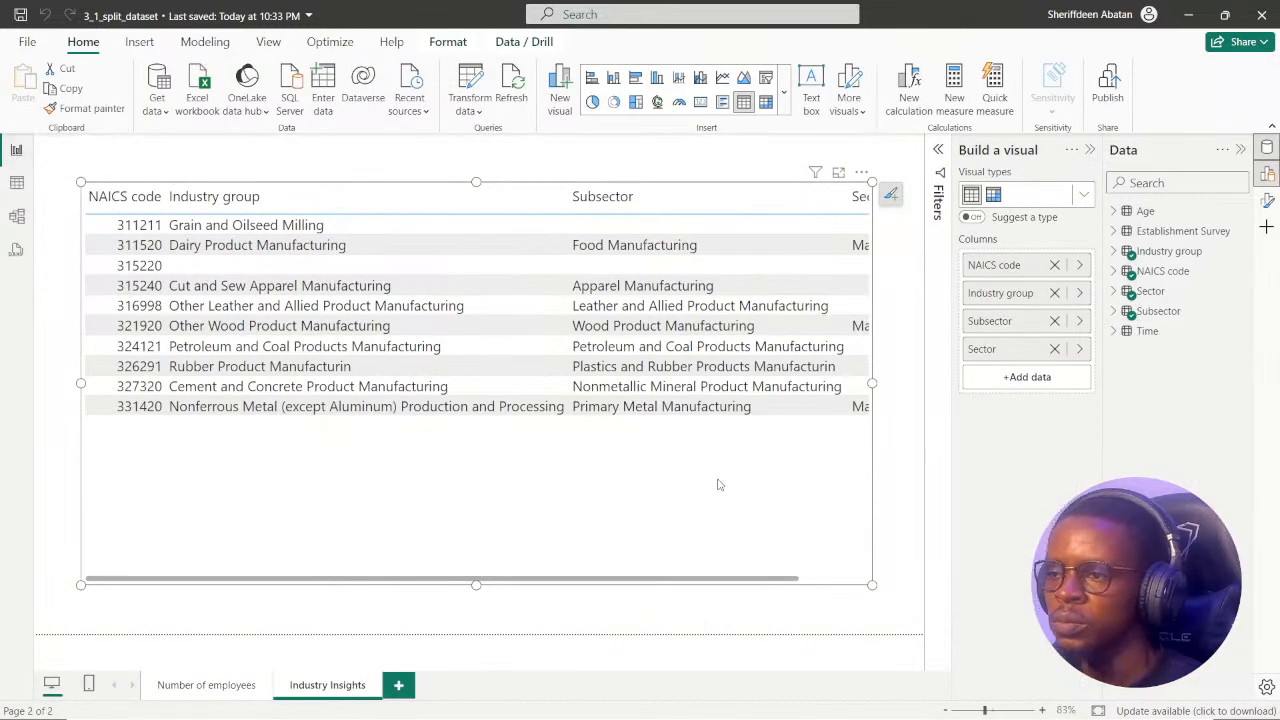
pyautogui.click(862, 174)
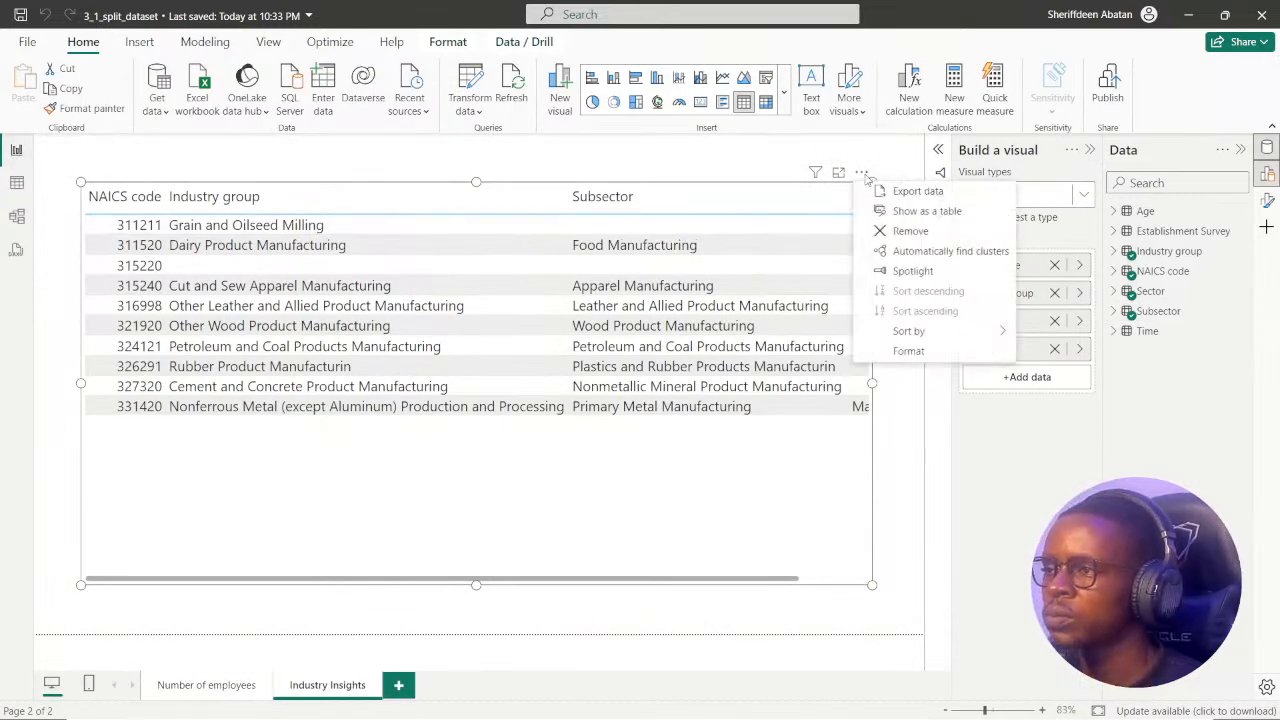
pyautogui.click(926, 212)
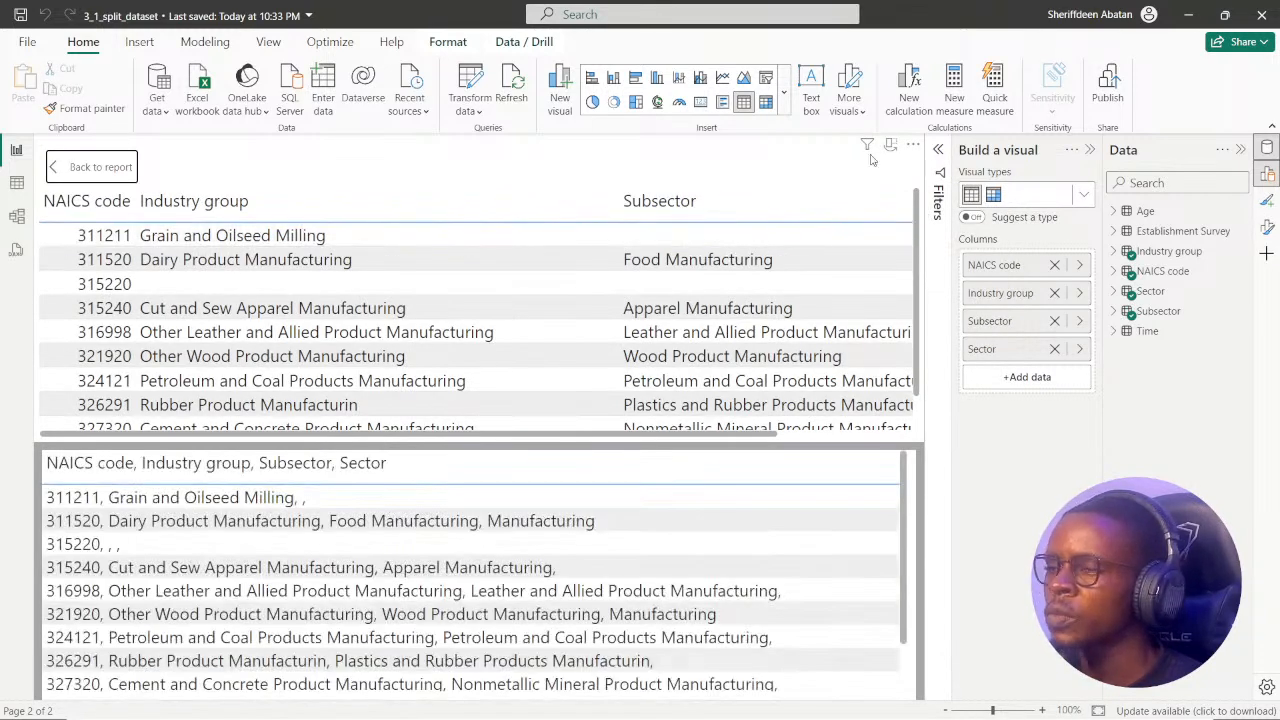
pyautogui.click(66, 172)
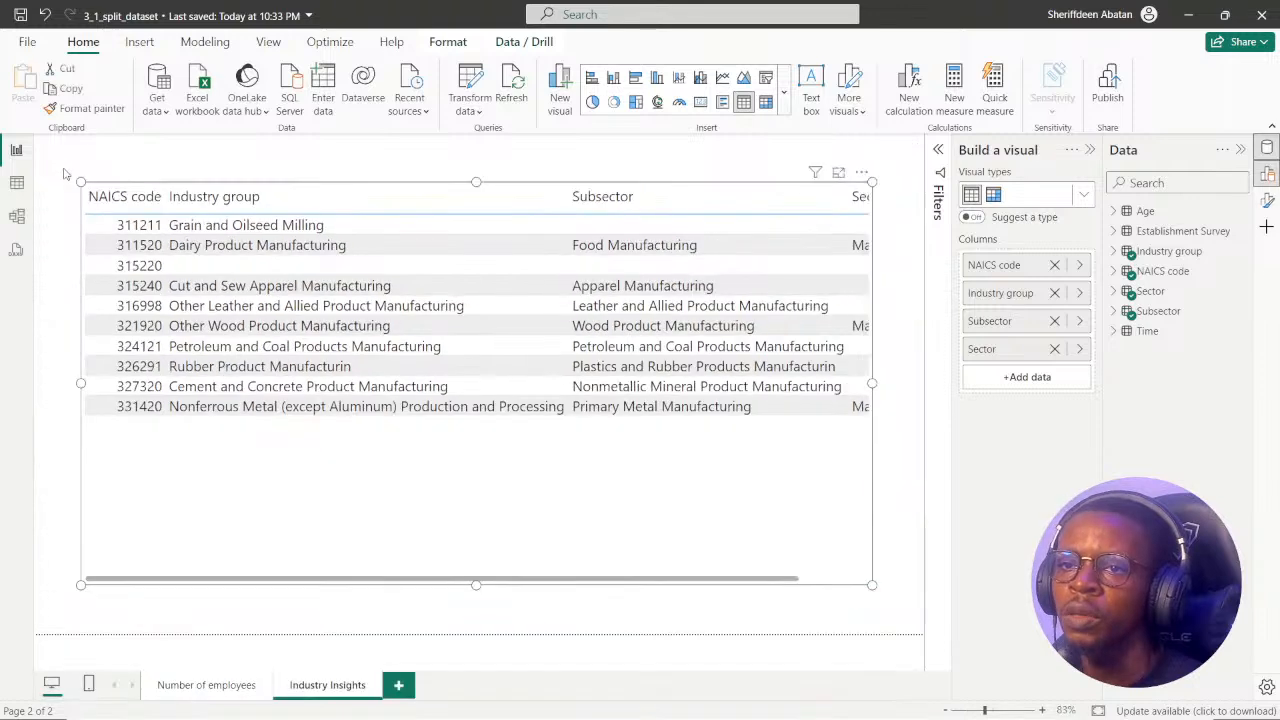
# Remove the table visual from the Industry Insights page, and check the chart instruction in DataCamp before returning to Power BI.
pyautogui.click(863, 174)
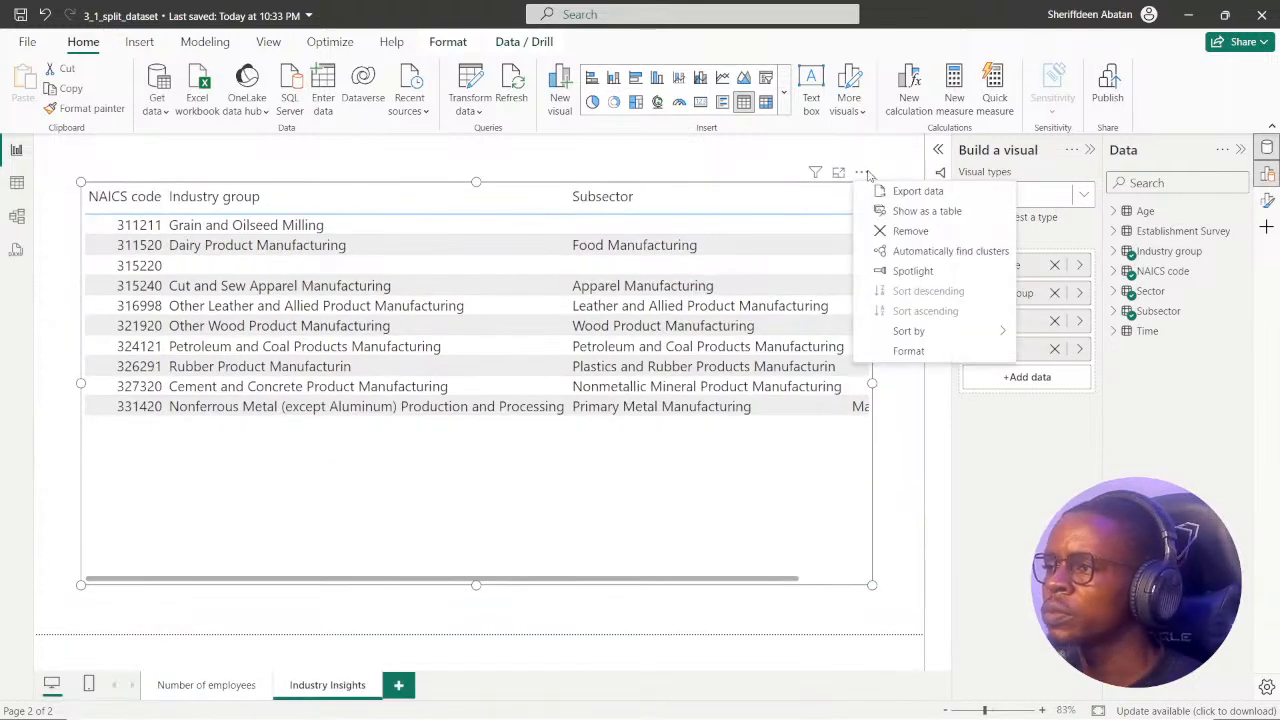
pyautogui.click(931, 233)
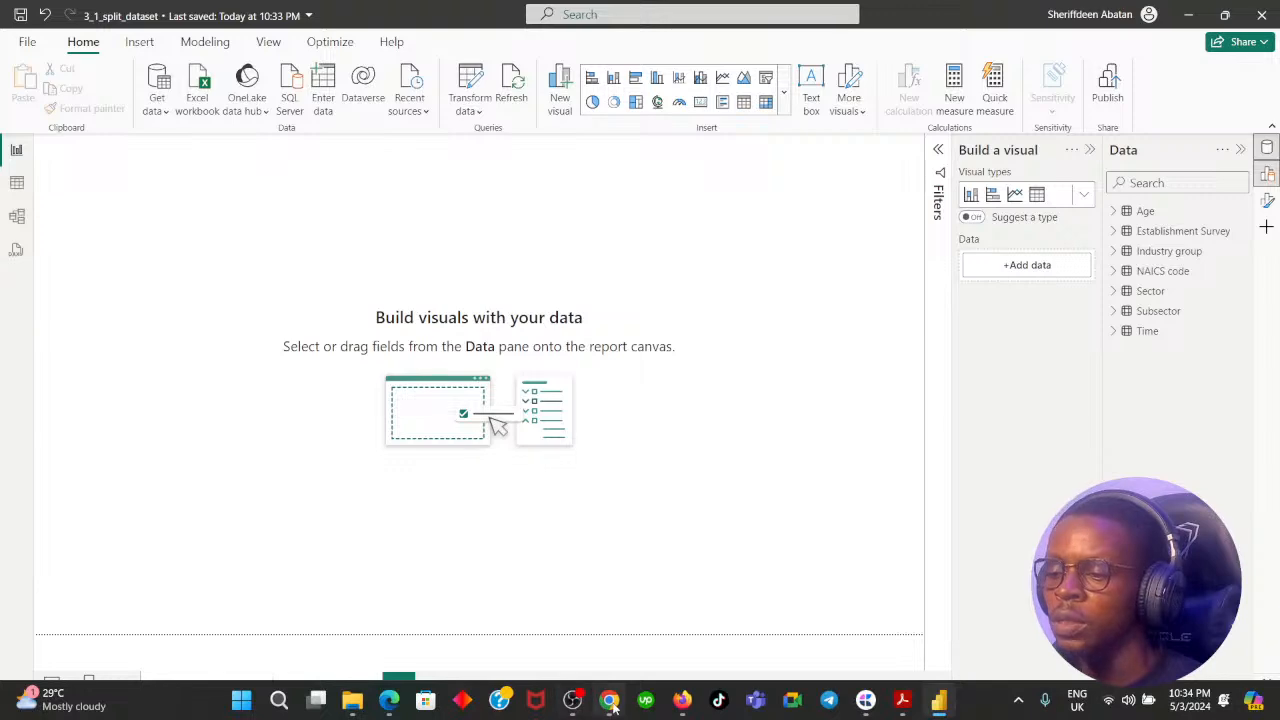
pyautogui.click(609, 712)
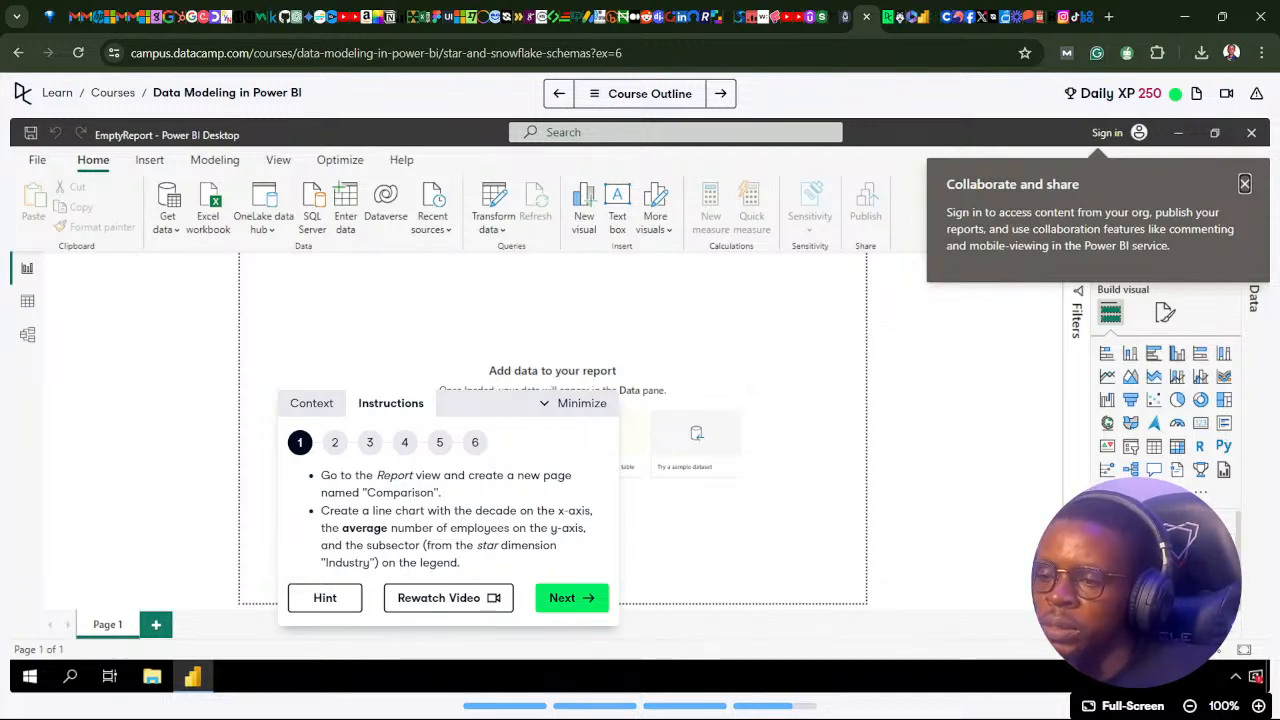
pyautogui.click(897, 704)
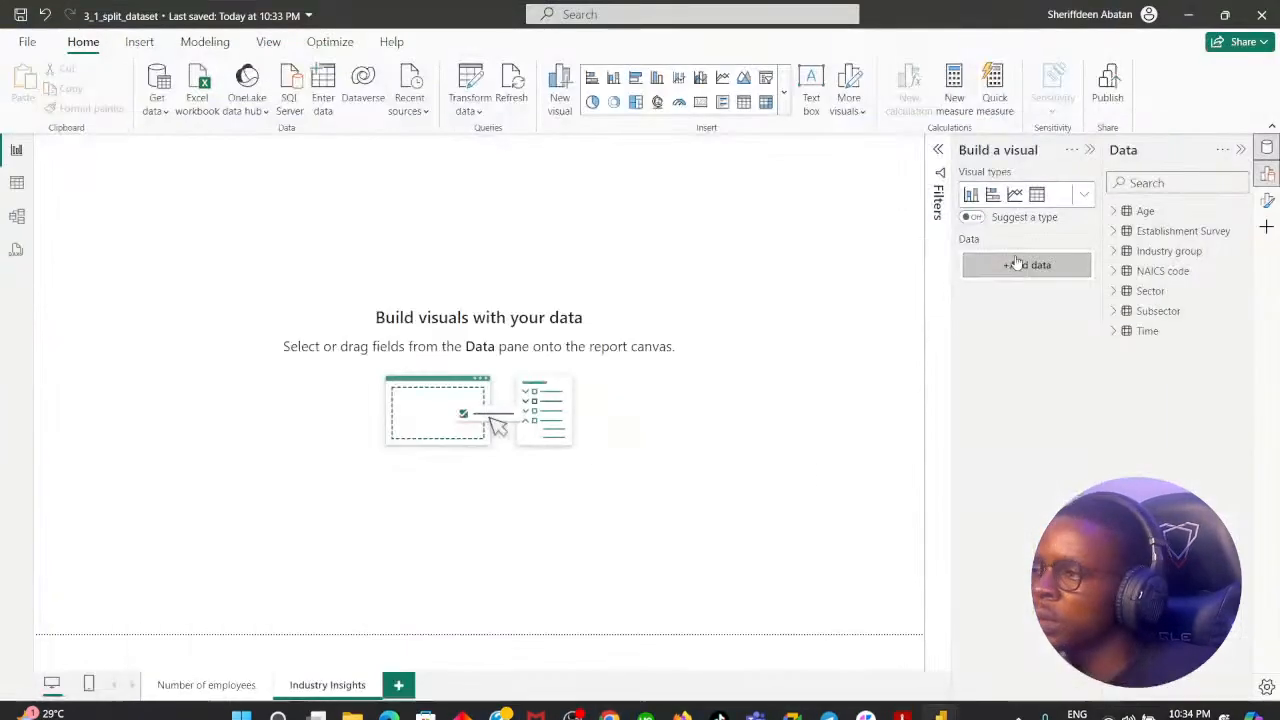
# Insert an empty line chart on the Industry Insights page and move it toward the page's upper-left area.
pyautogui.click(1014, 194)
pyautogui.moveTo(178, 188); pyautogui.dragTo(332, 339)
pyautogui.moveTo(388, 480); pyautogui.dragTo(701, 581)
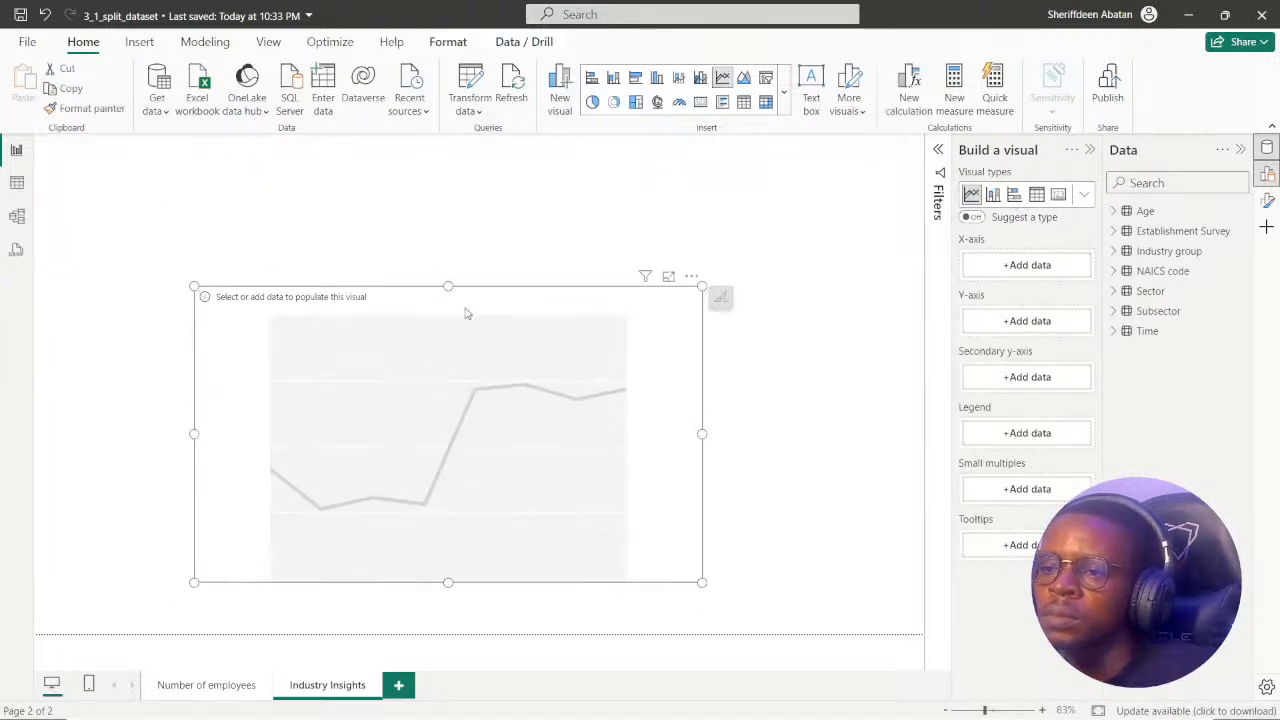
pyautogui.moveTo(465, 313); pyautogui.dragTo(364, 219)
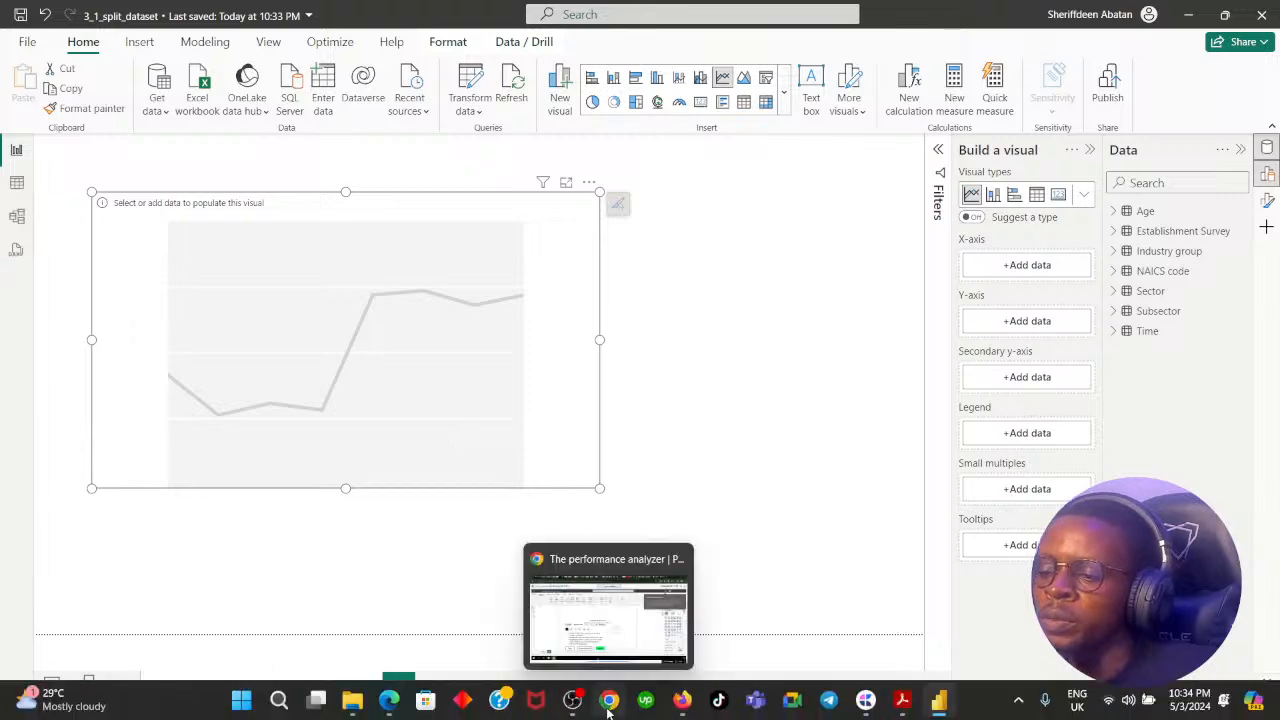
# Recheck the axis instruction in DataCamp, and put the Time table's Decade field on the line chart's X-axis in Power BI.
pyautogui.click(607, 705)
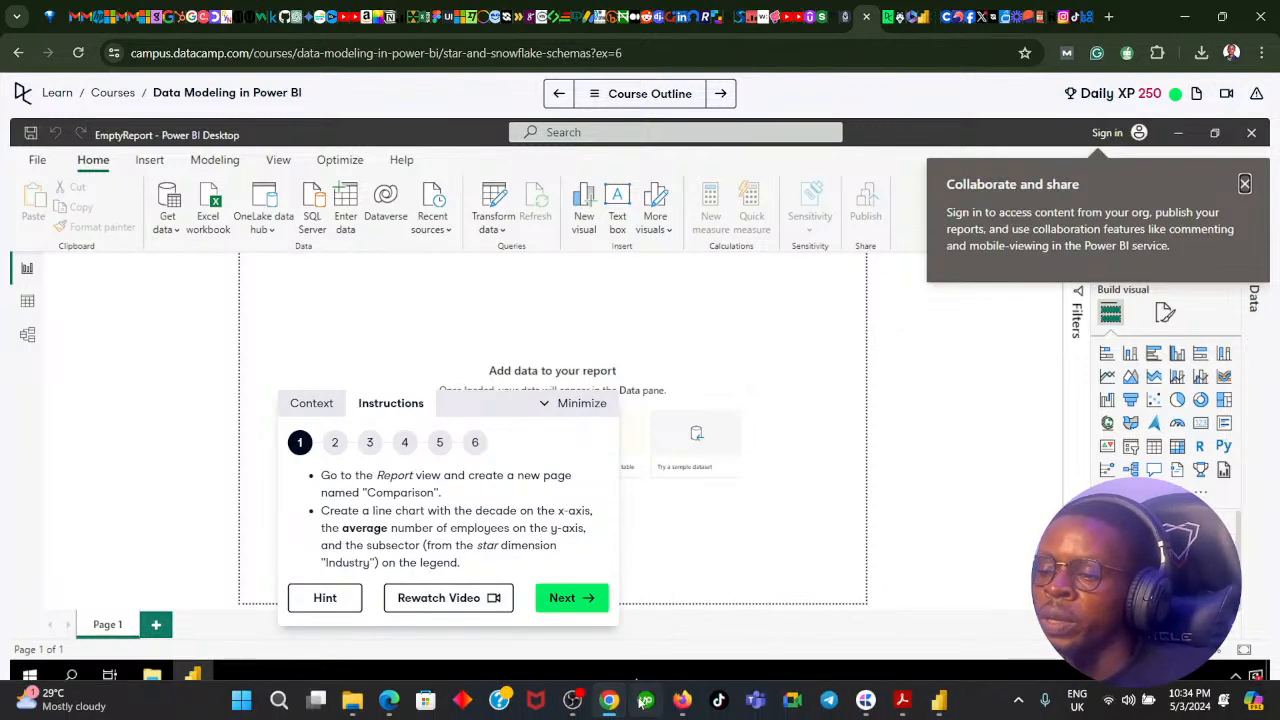
pyautogui.click(614, 704)
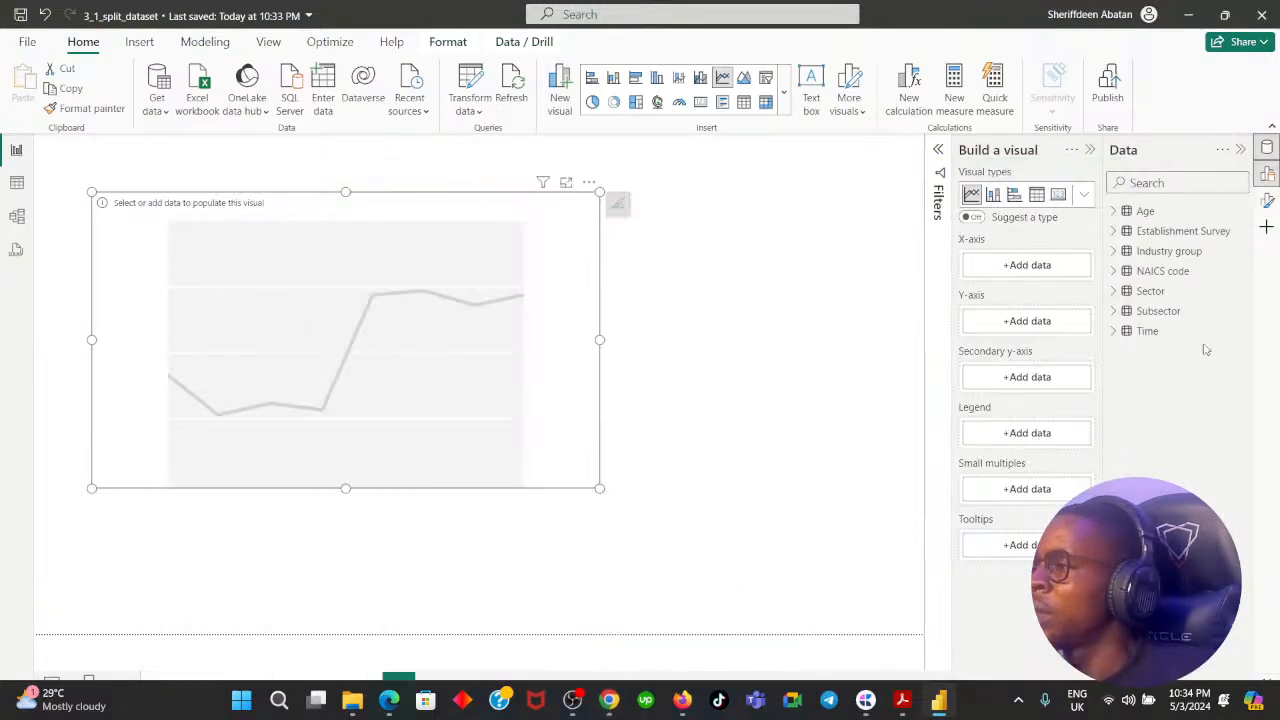
pyautogui.click(1114, 212)
pyautogui.click(1115, 212)
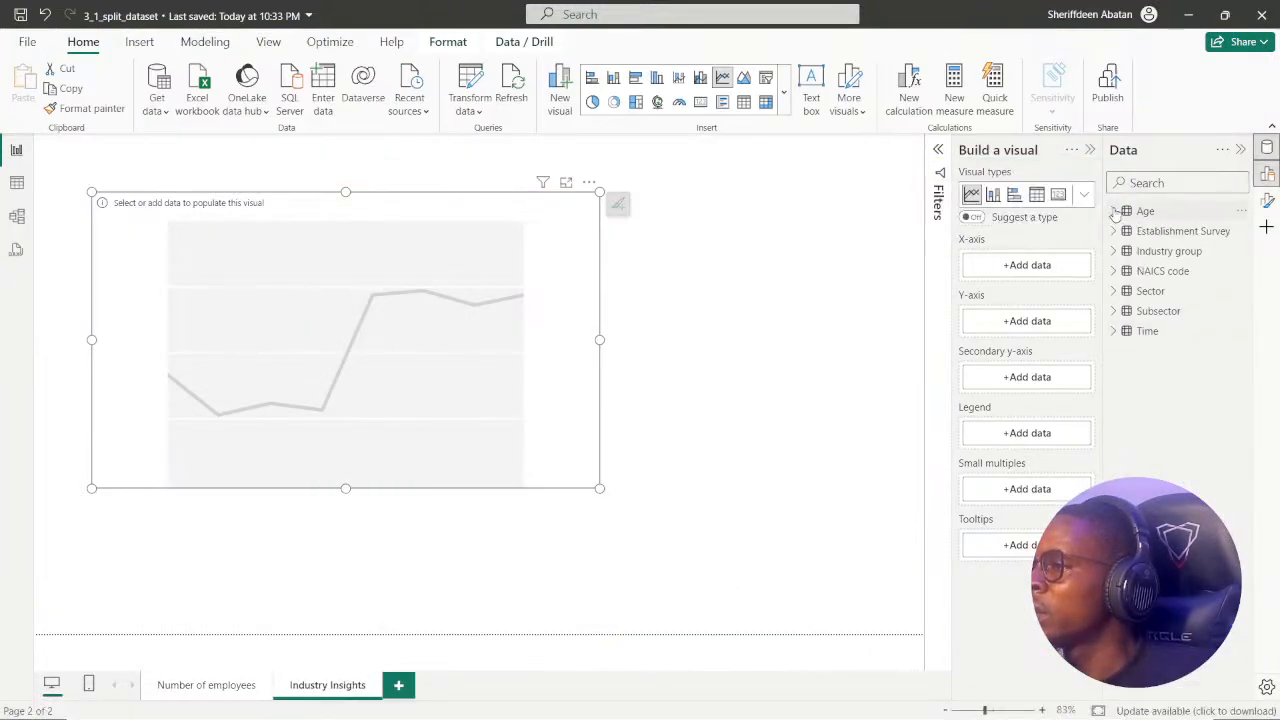
pyautogui.click(1117, 231)
pyautogui.click(1117, 231)
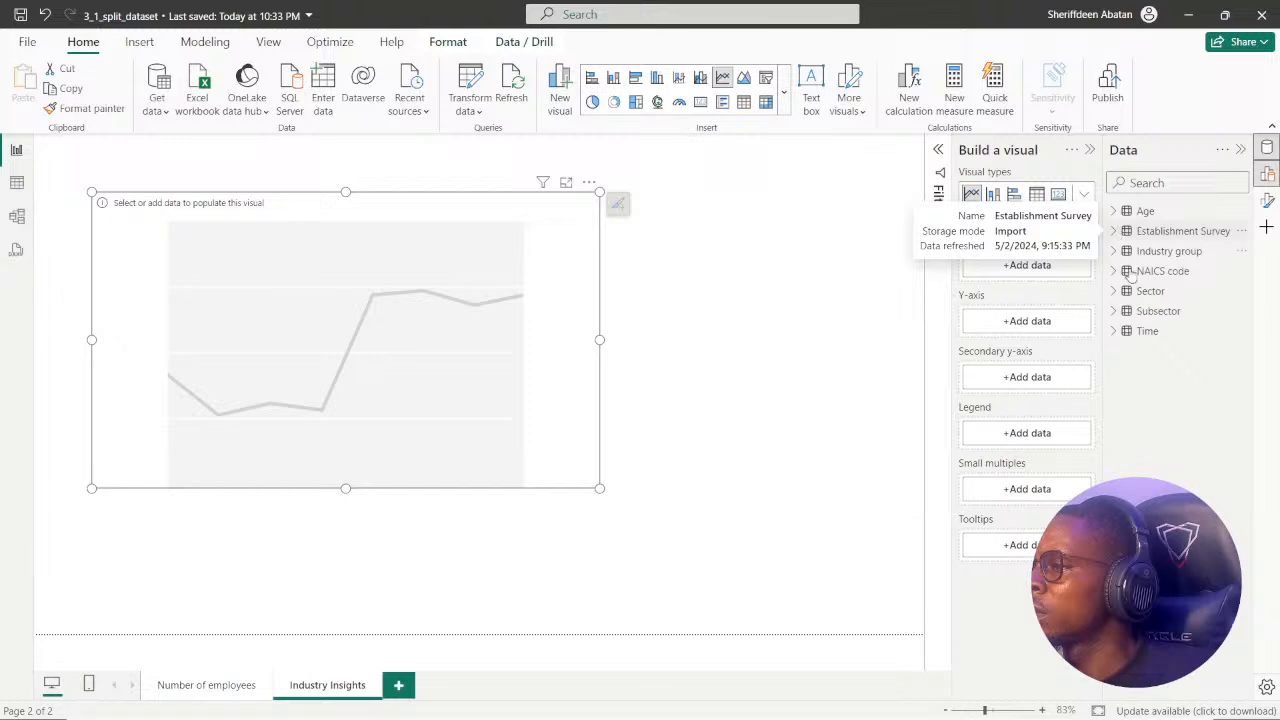
pyautogui.click(1114, 331)
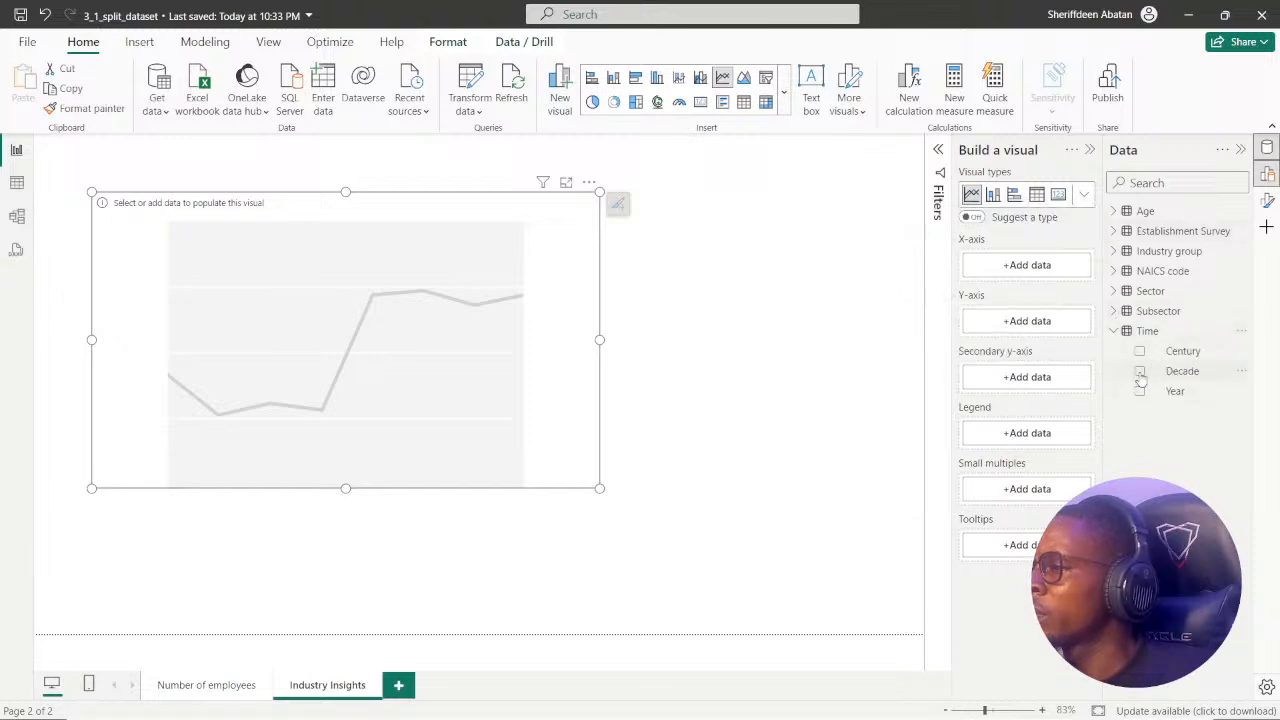
pyautogui.click(1140, 372)
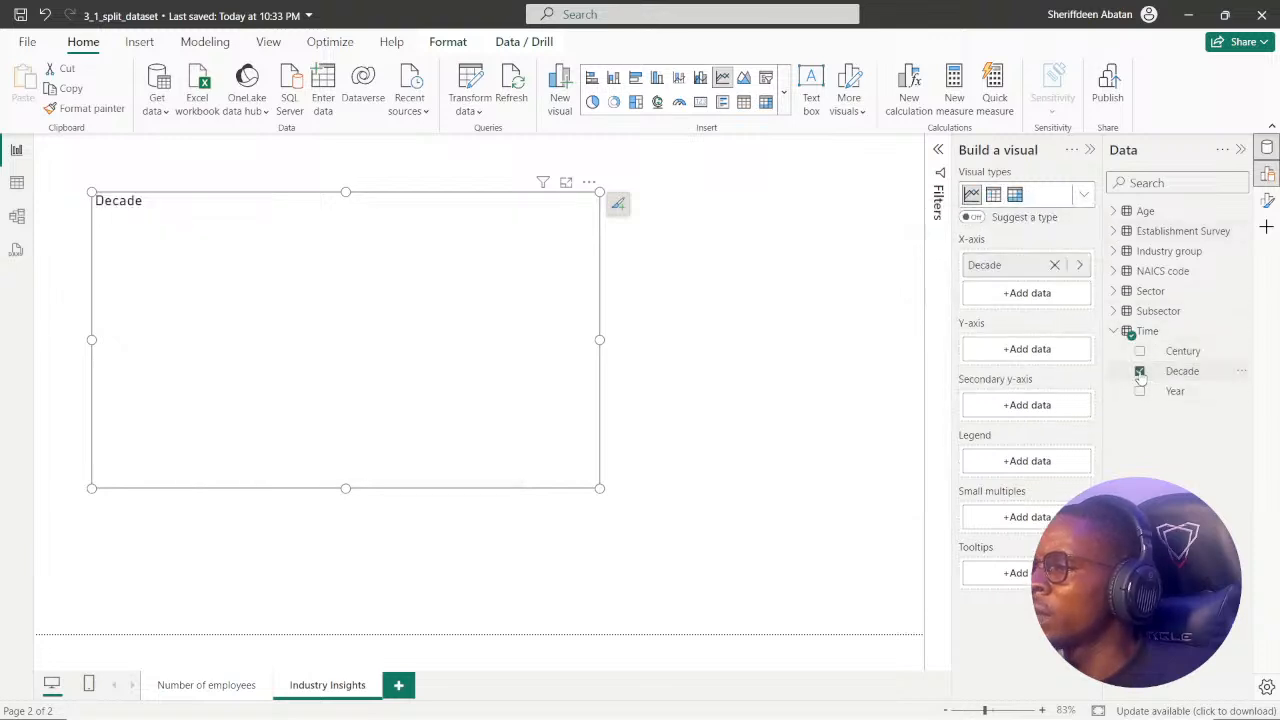
# Add Number of employees from the Establishment Survey table to the line chart's Y-axis.
pyautogui.click(1114, 331)
pyautogui.click(1113, 232)
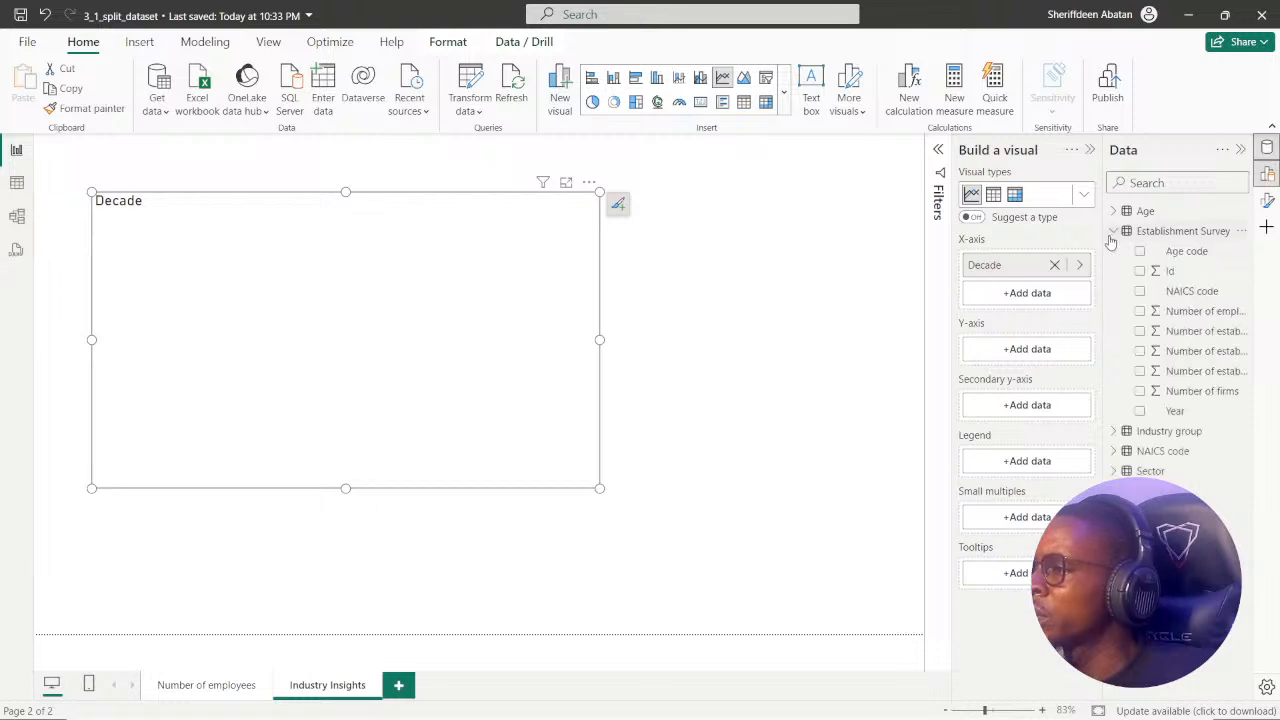
pyautogui.click(1140, 312)
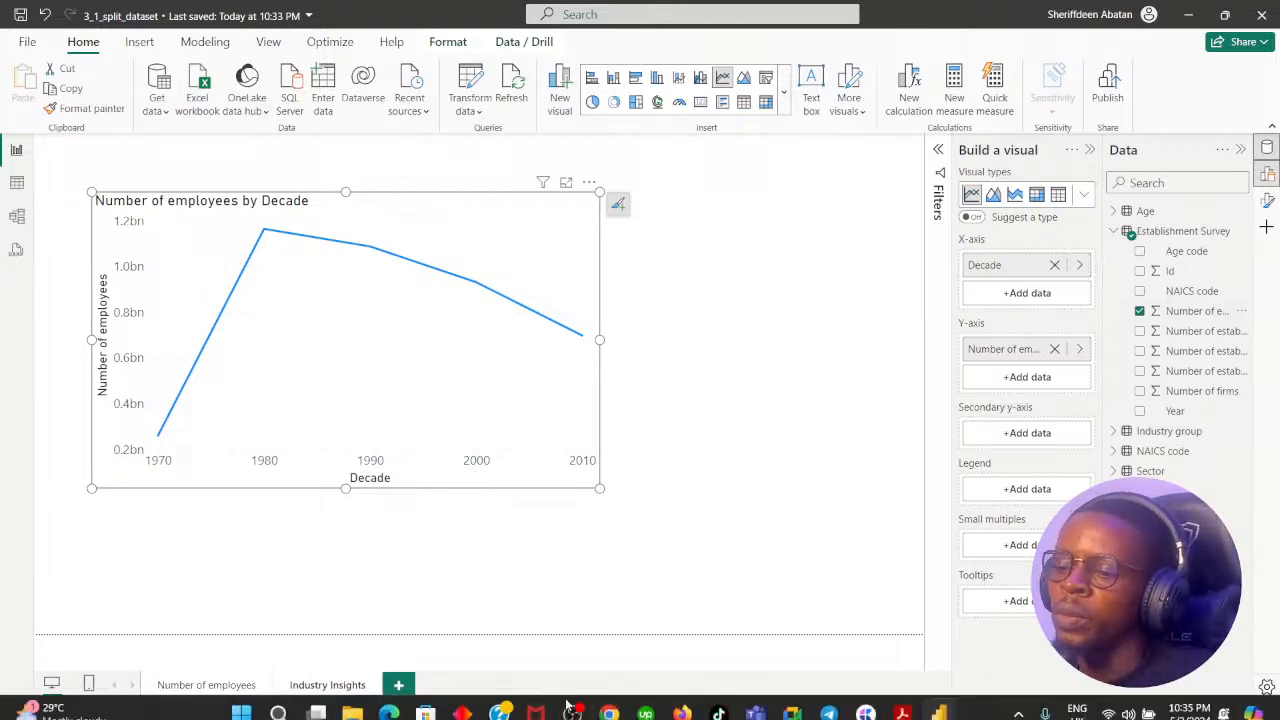
# Set the Y-axis aggregation of Number of employees to Average, and shrink the line chart into the page's upper-left corner.
pyautogui.click(609, 700)
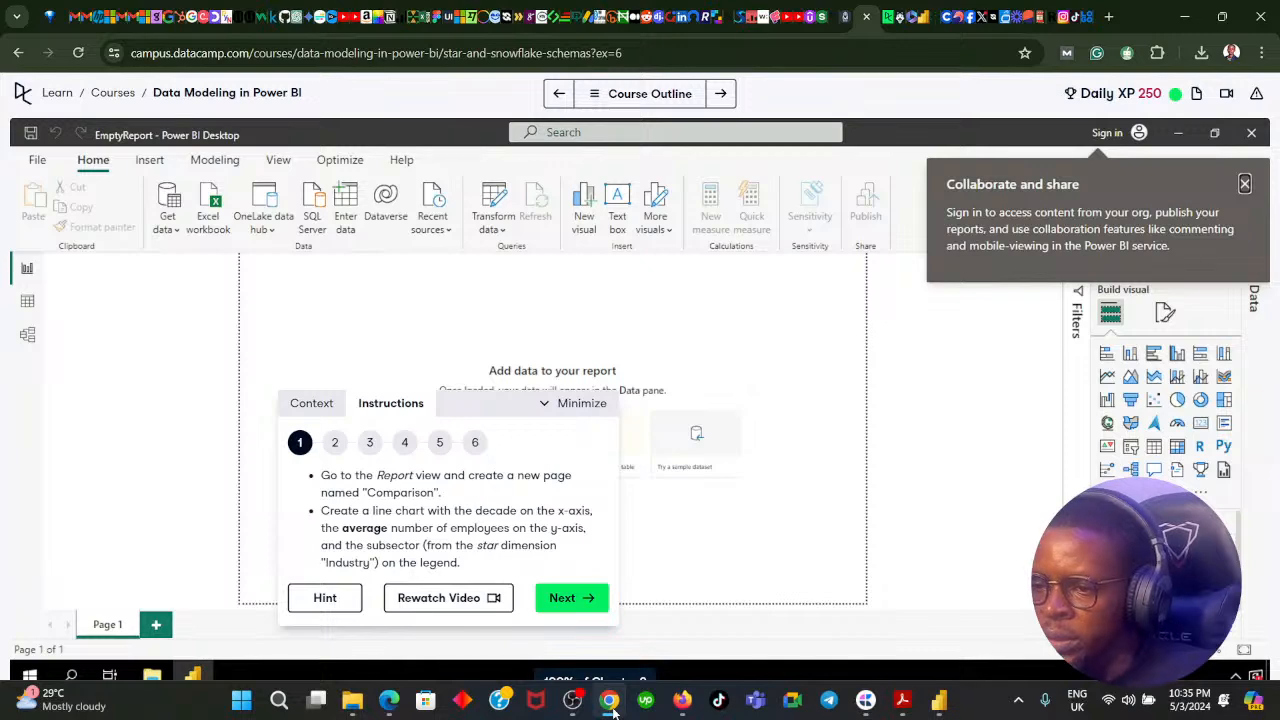
pyautogui.click(613, 711)
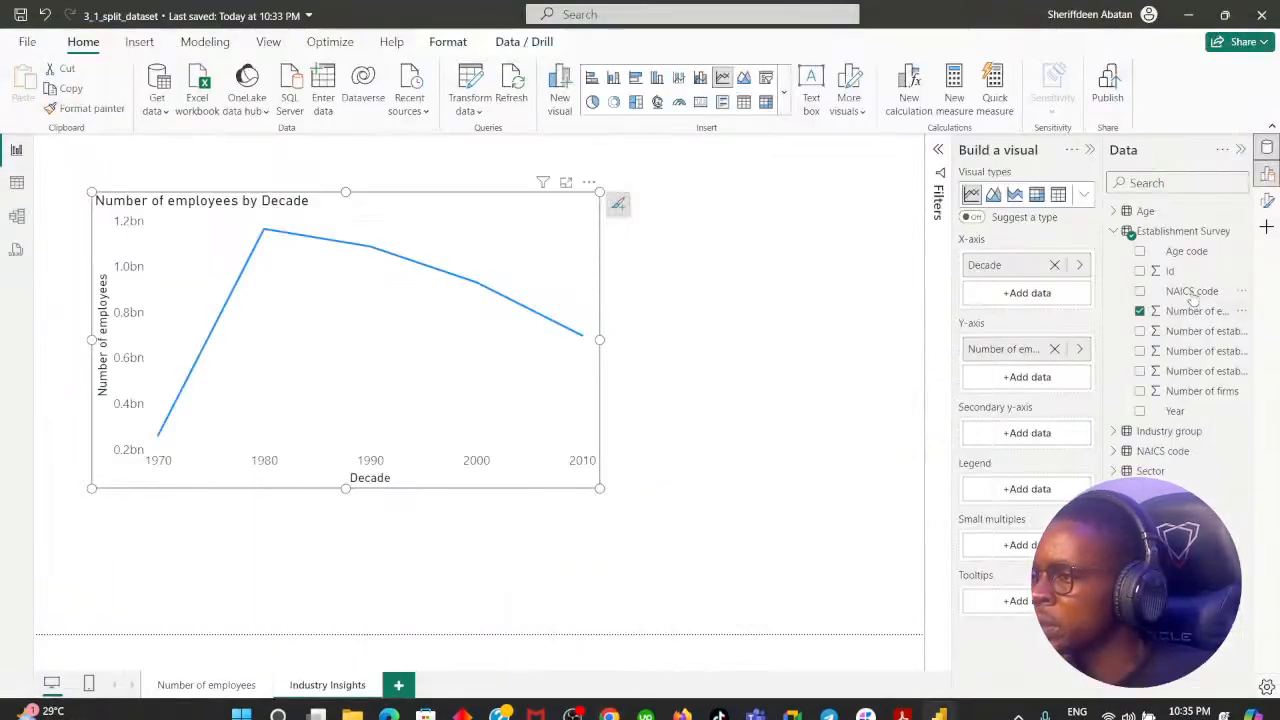
pyautogui.click(1081, 349)
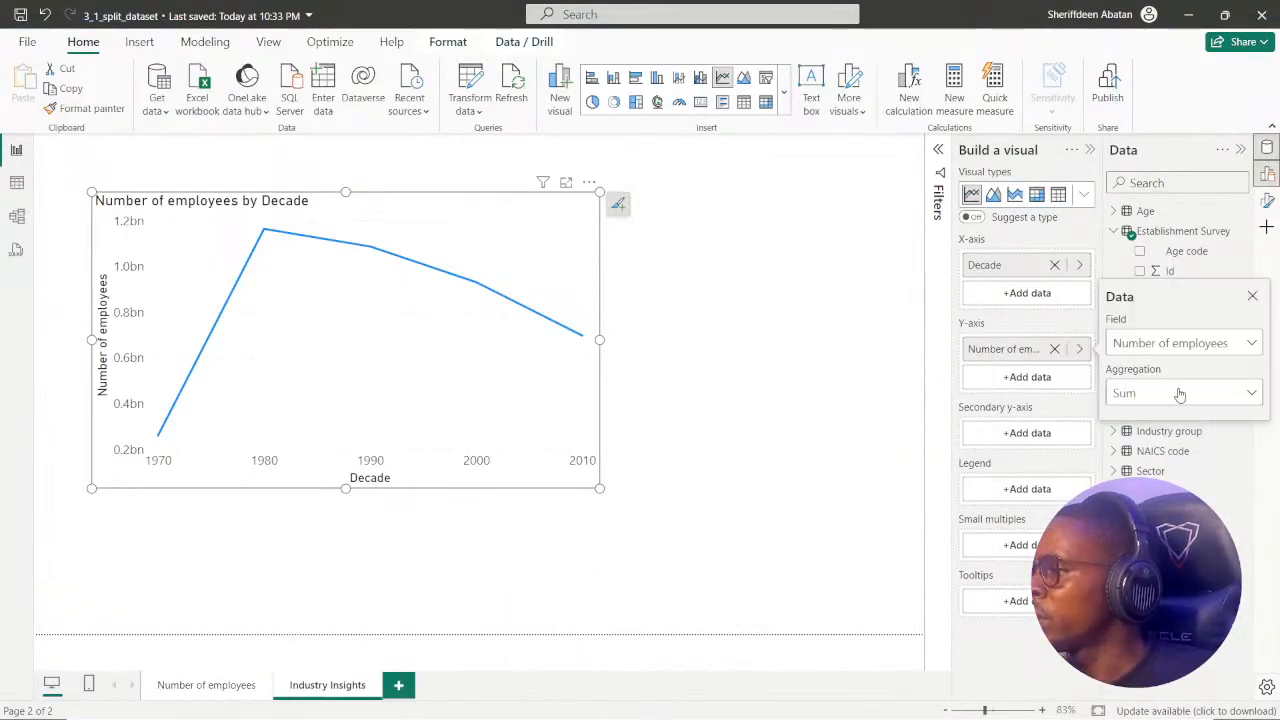
pyautogui.click(1243, 399)
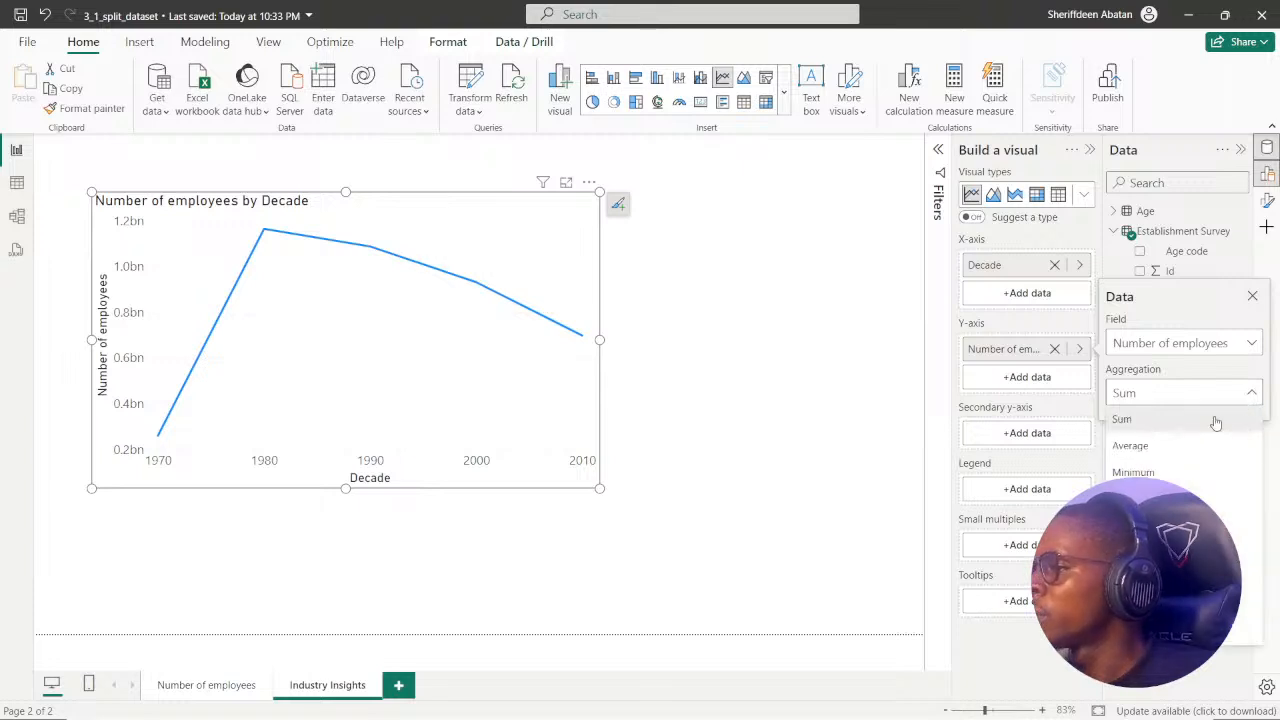
pyautogui.click(1166, 442)
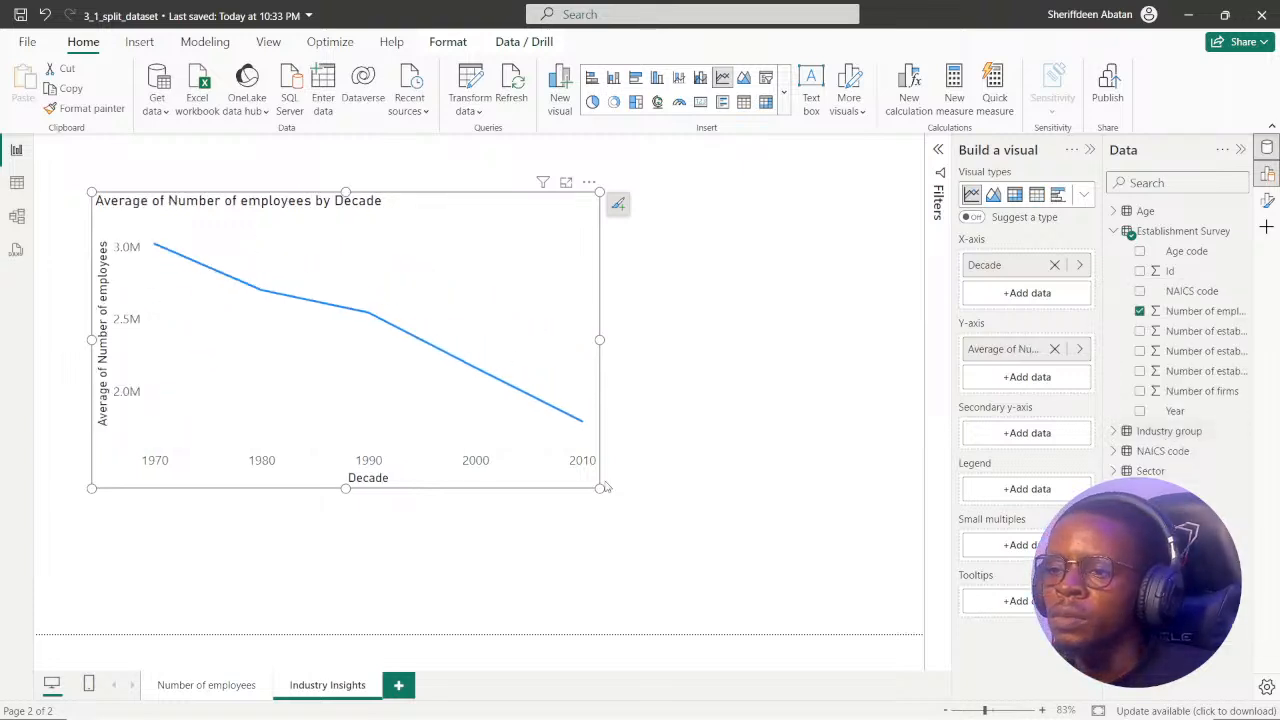
pyautogui.moveTo(598, 487); pyautogui.dragTo(510, 453)
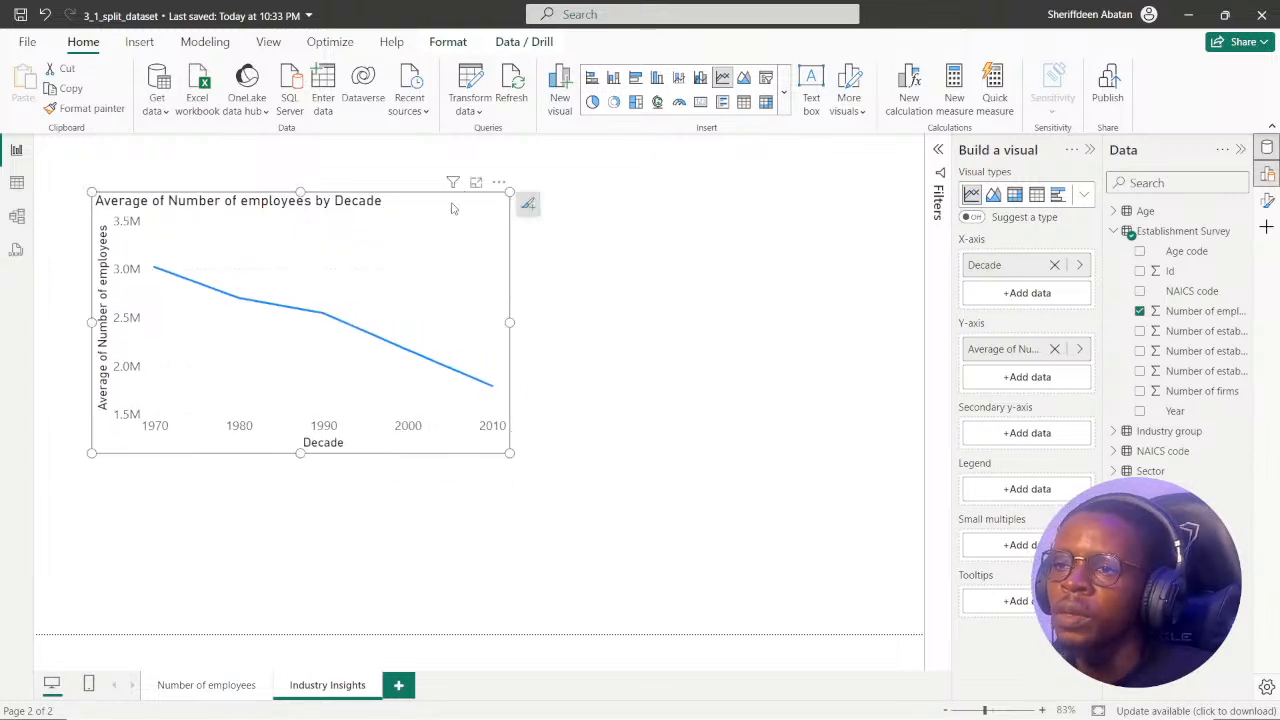
pyautogui.moveTo(452, 208); pyautogui.dragTo(421, 177)
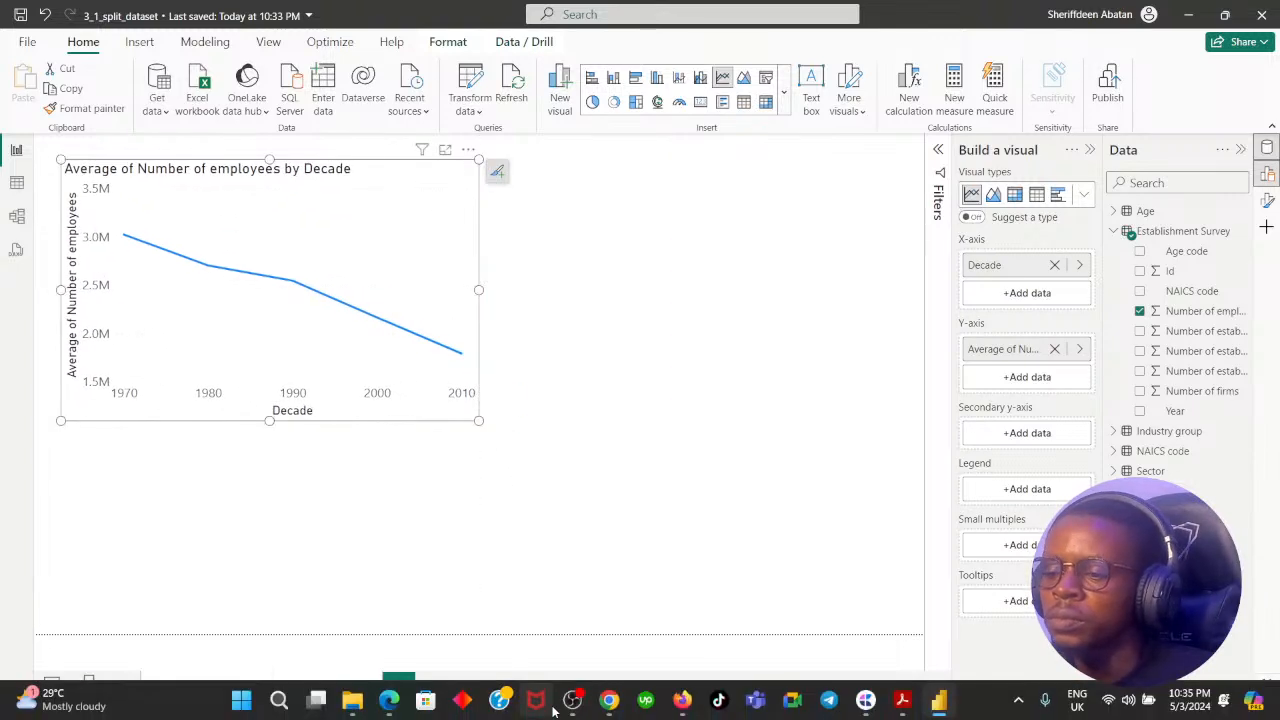
# Reread instruction 1 in DataCamp for the legend field, and look for a matching Industry table among Power BI's tables, including Industry group's fields.
pyautogui.click(609, 700)
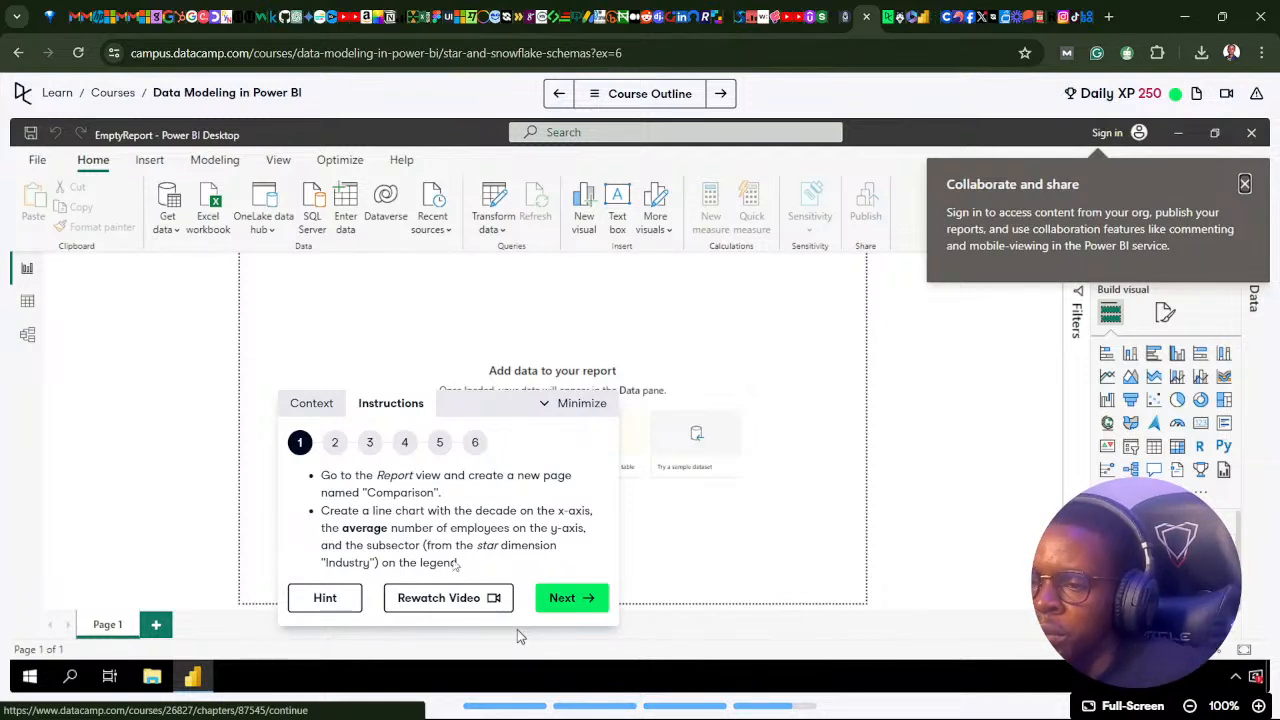
pyautogui.moveTo(612, 707)
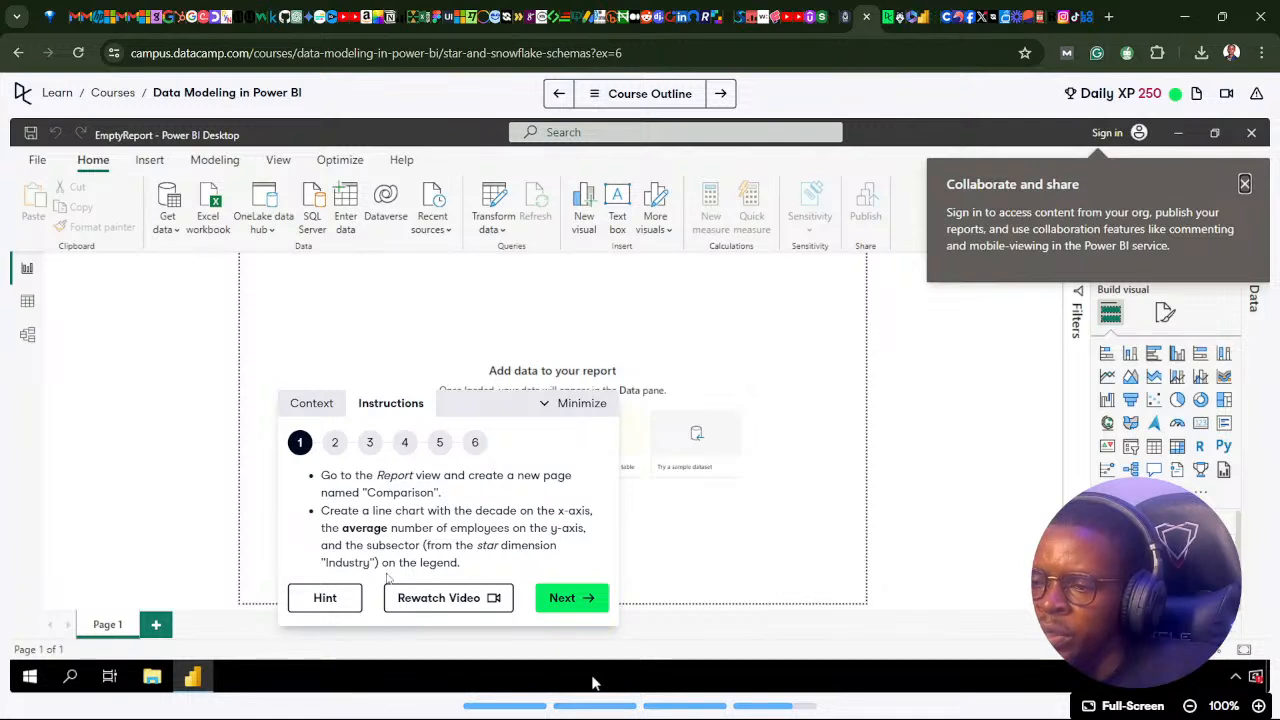
pyautogui.moveTo(702, 714)
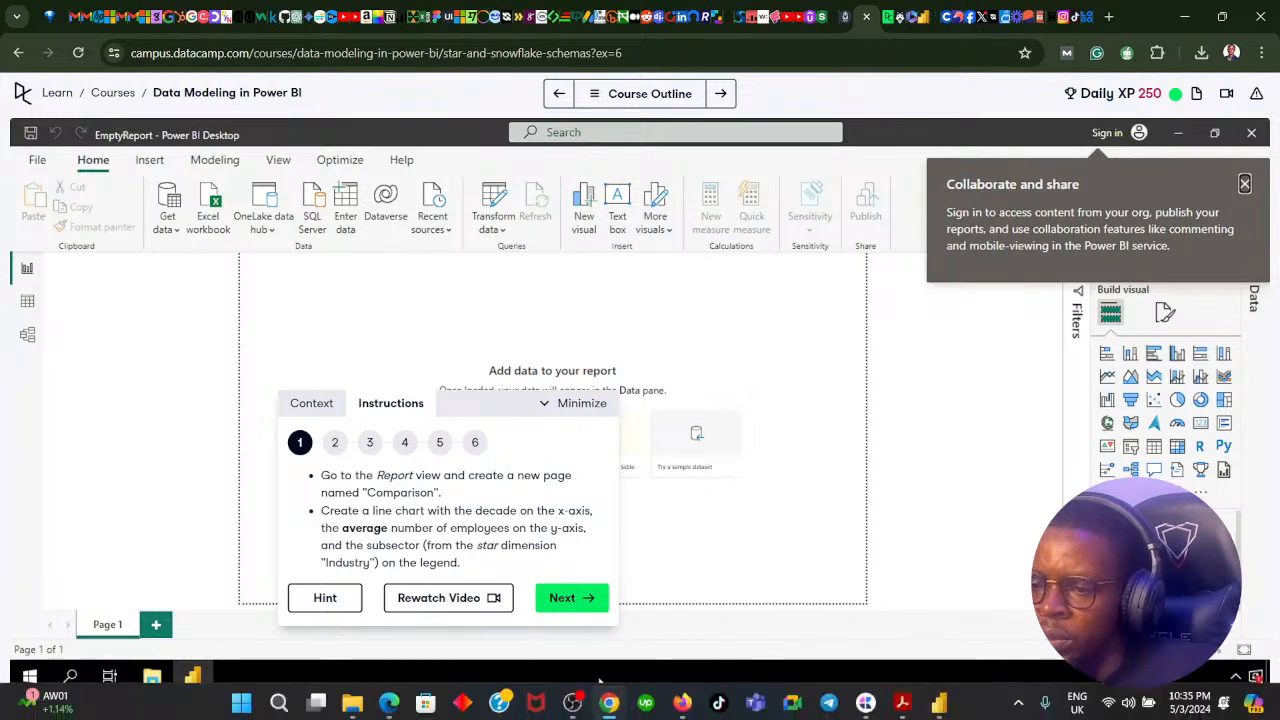
pyautogui.click(613, 708)
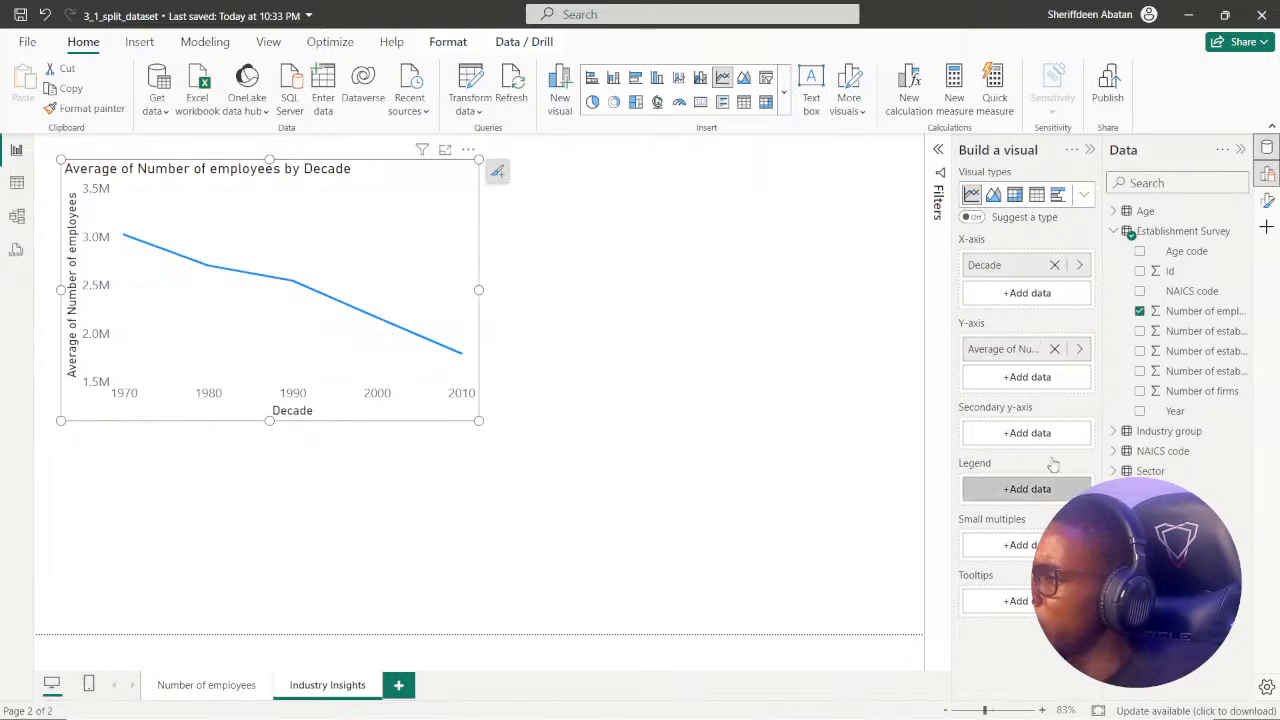
pyautogui.click(1114, 233)
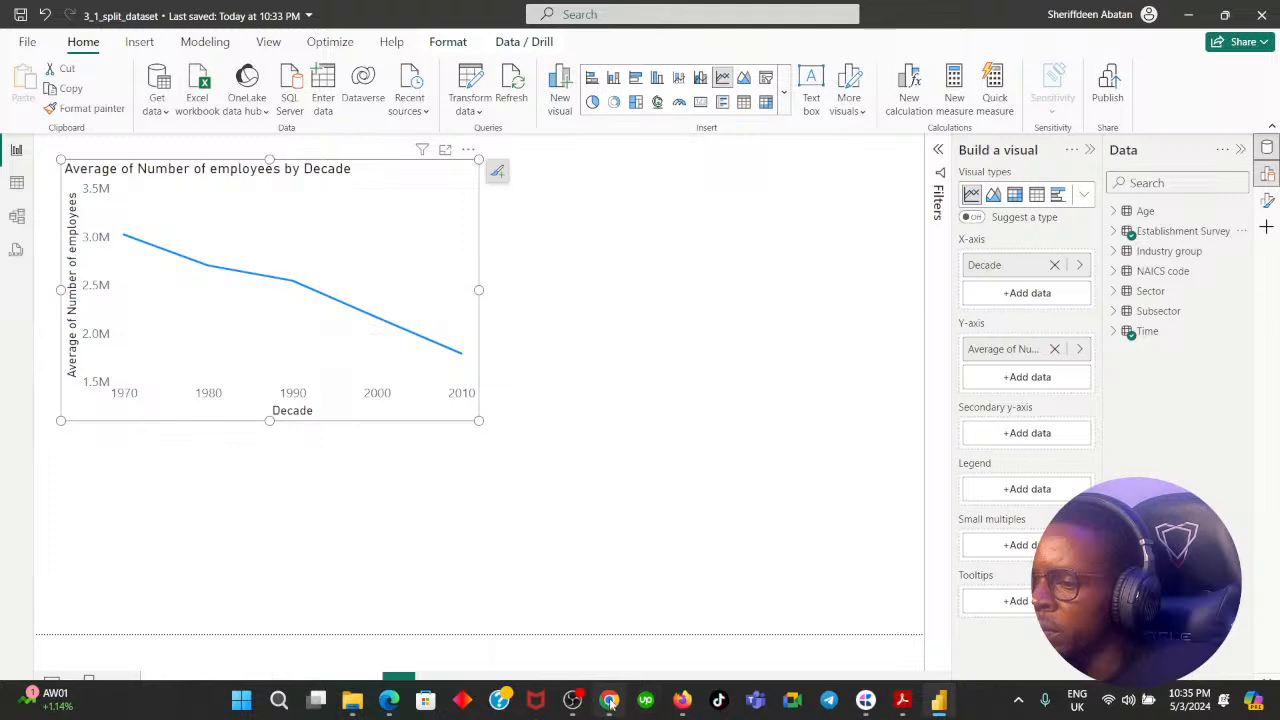
pyautogui.click(610, 703)
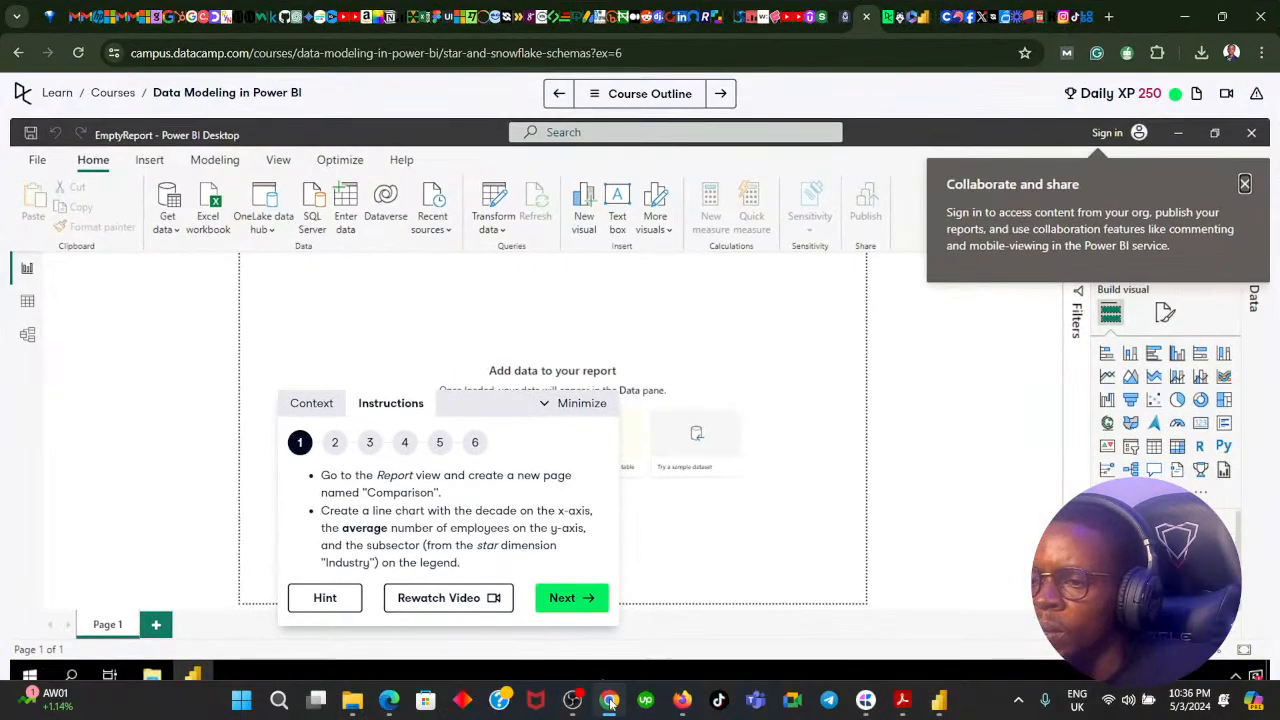
pyautogui.click(610, 703)
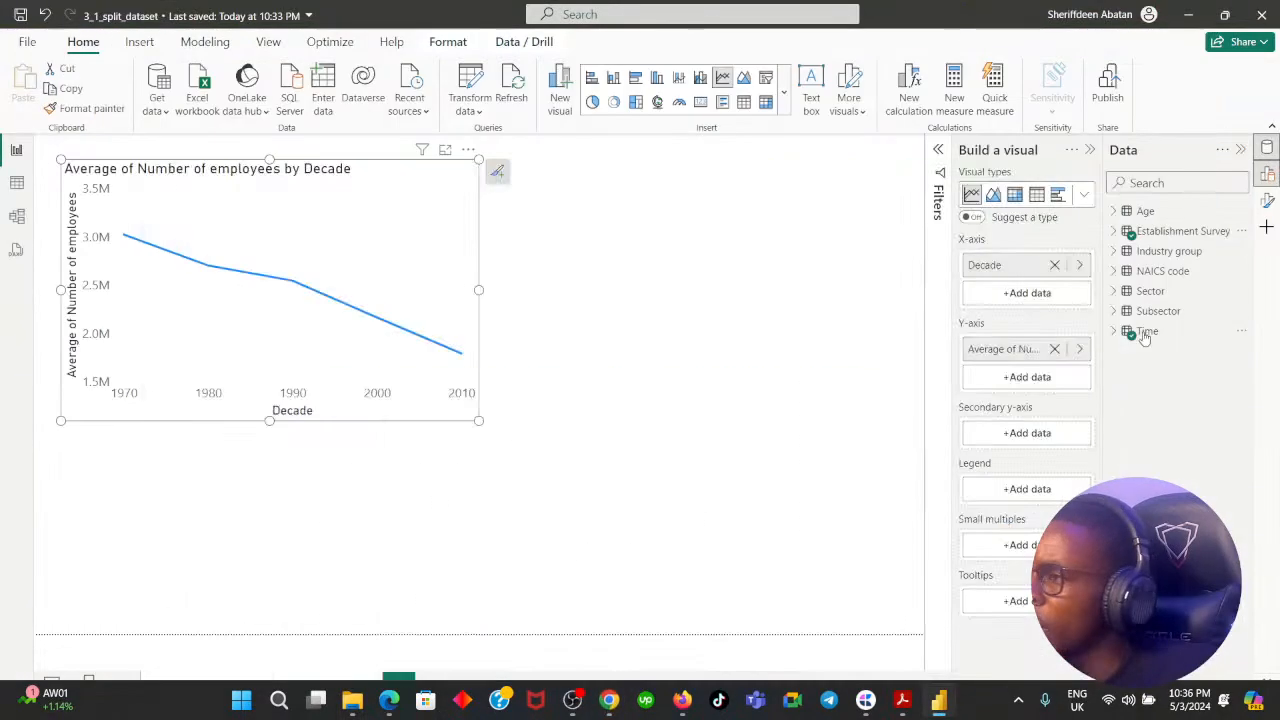
pyautogui.click(1114, 251)
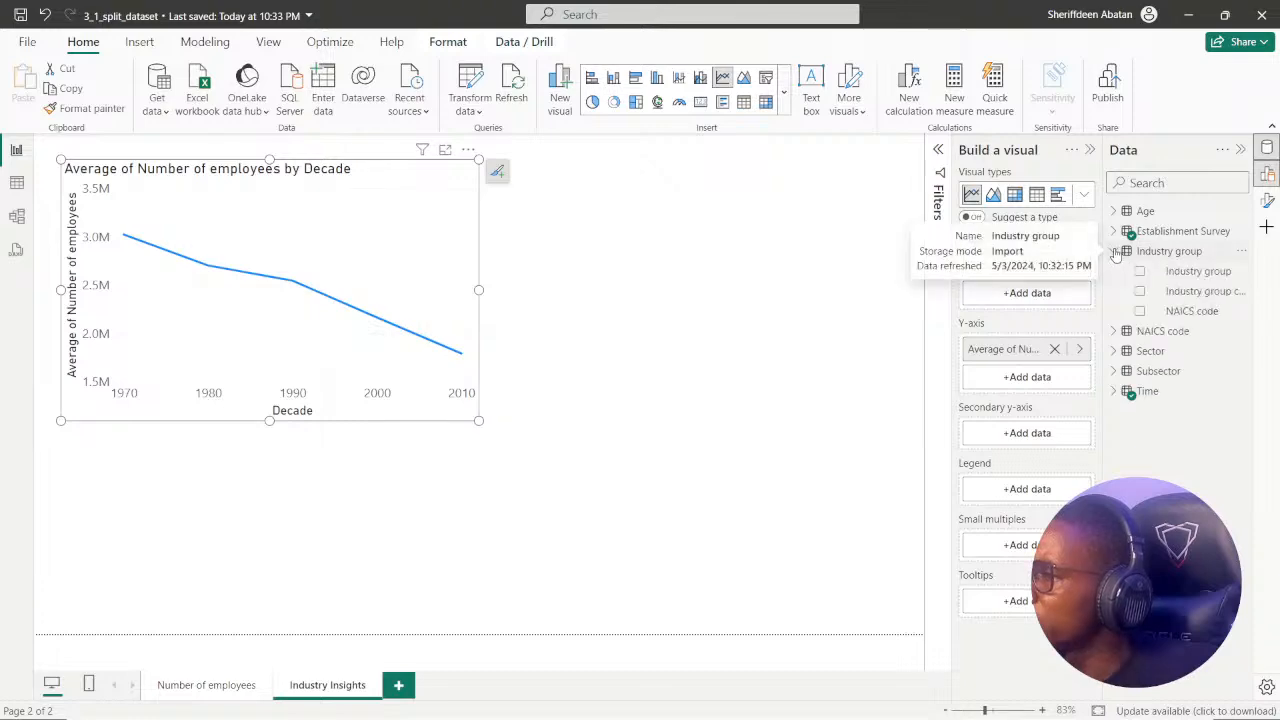
pyautogui.click(618, 706)
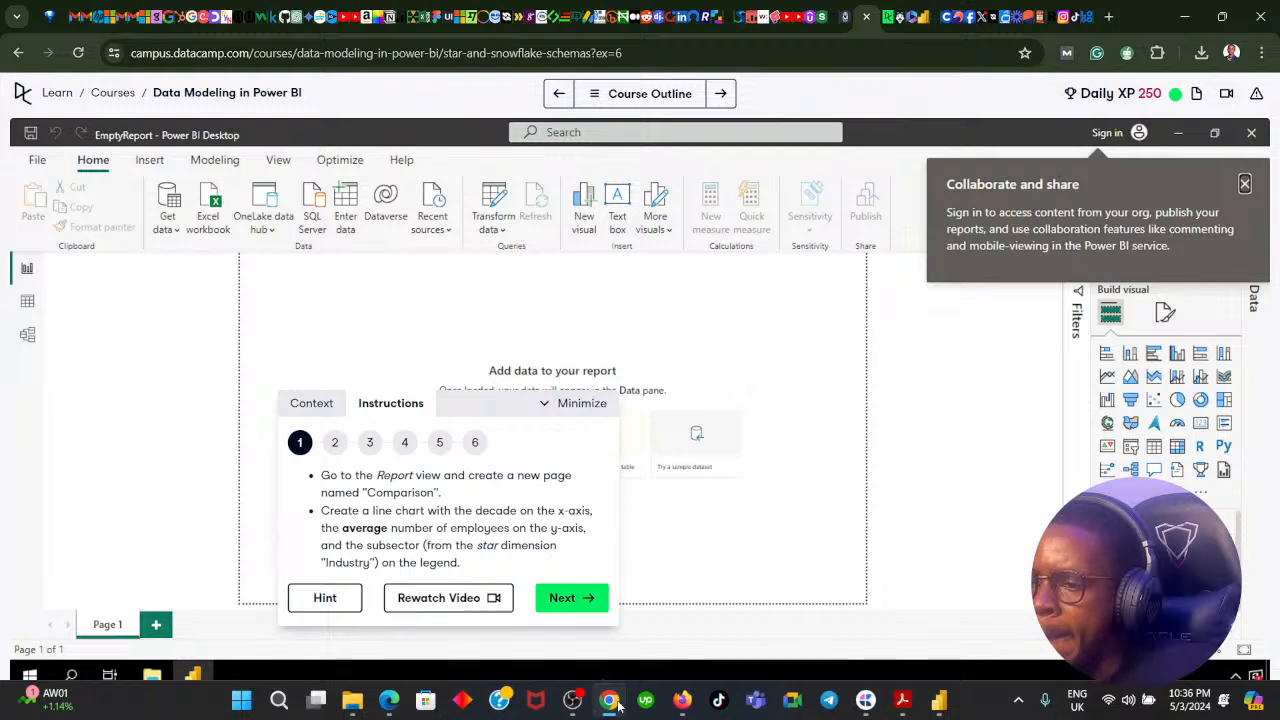
pyautogui.click(618, 706)
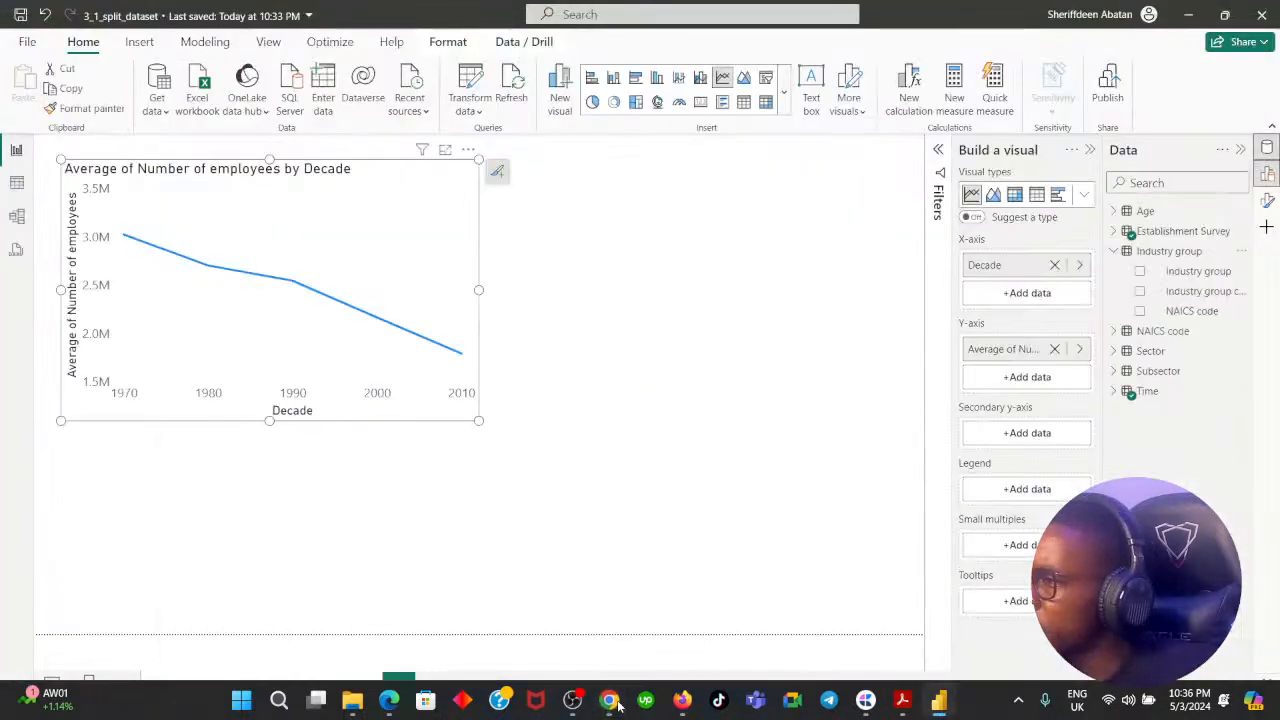
pyautogui.click(618, 706)
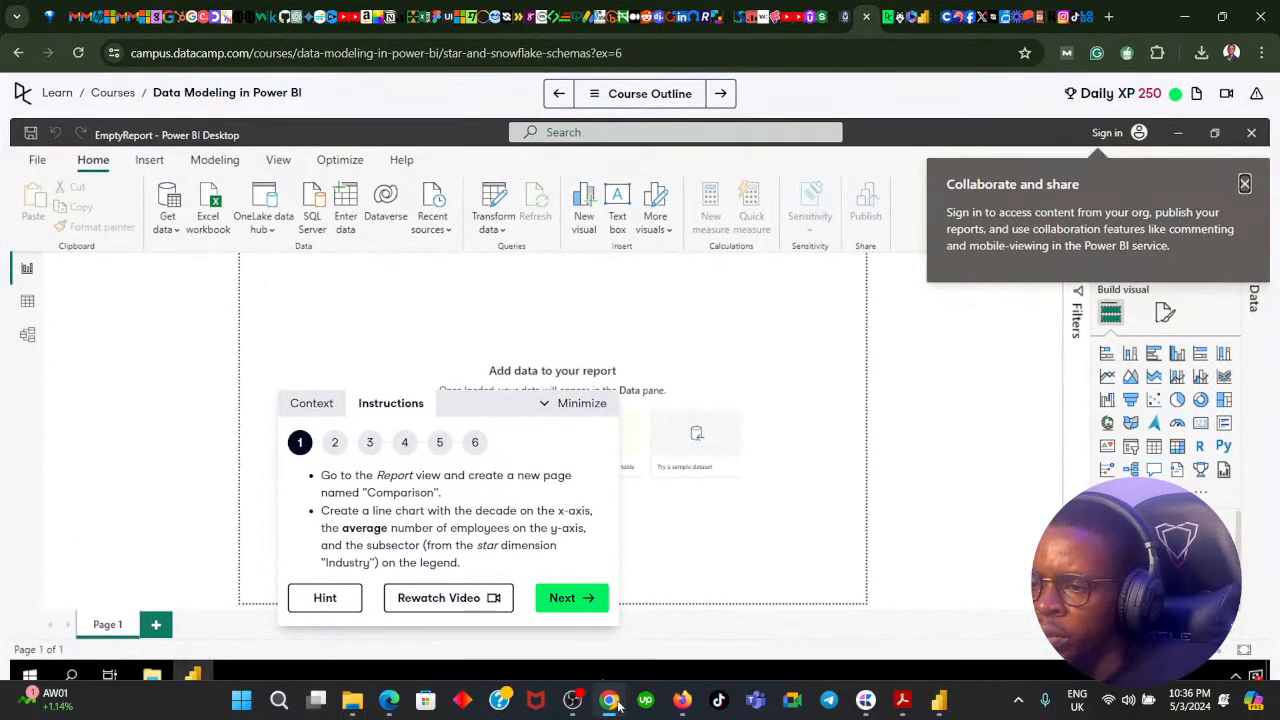
pyautogui.click(618, 706)
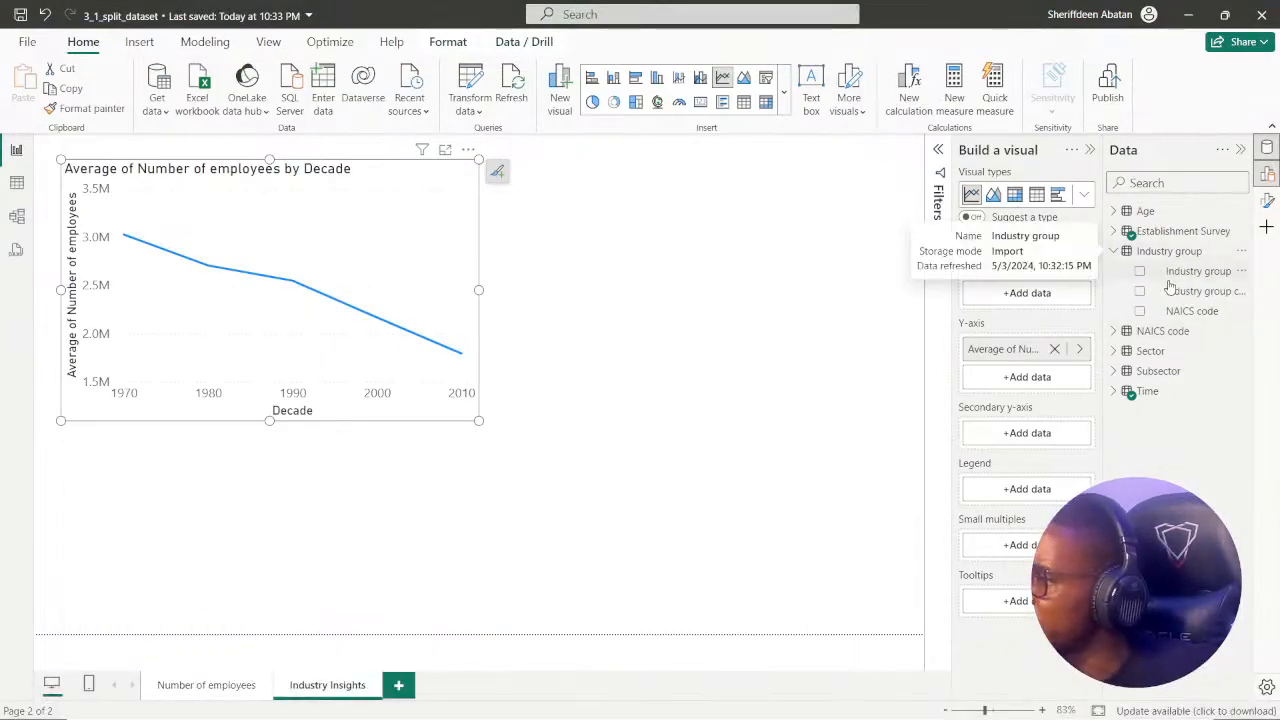
# Put the Subsector table's Subsector field on the line chart's legend, and enlarge the chart.
pyautogui.click(1114, 251)
pyautogui.click(1114, 312)
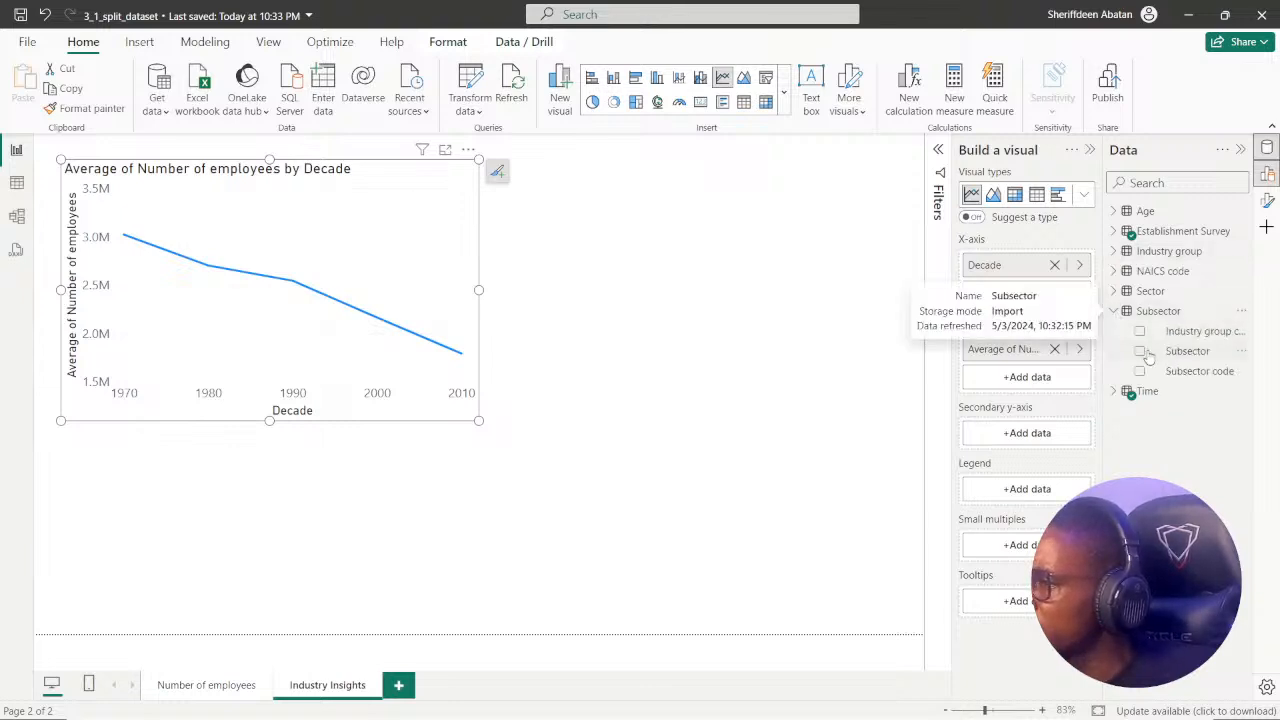
pyautogui.moveTo(1140, 353); pyautogui.dragTo(1058, 492)
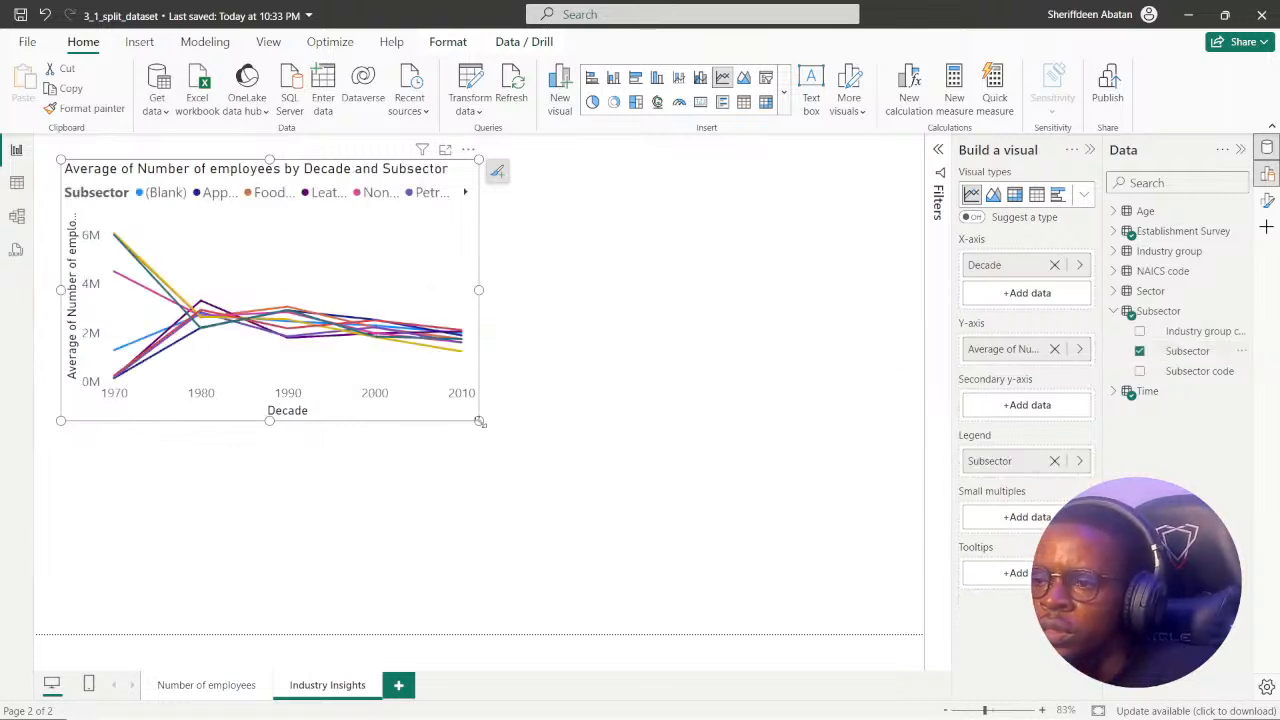
pyautogui.moveTo(480, 422); pyautogui.dragTo(630, 464)
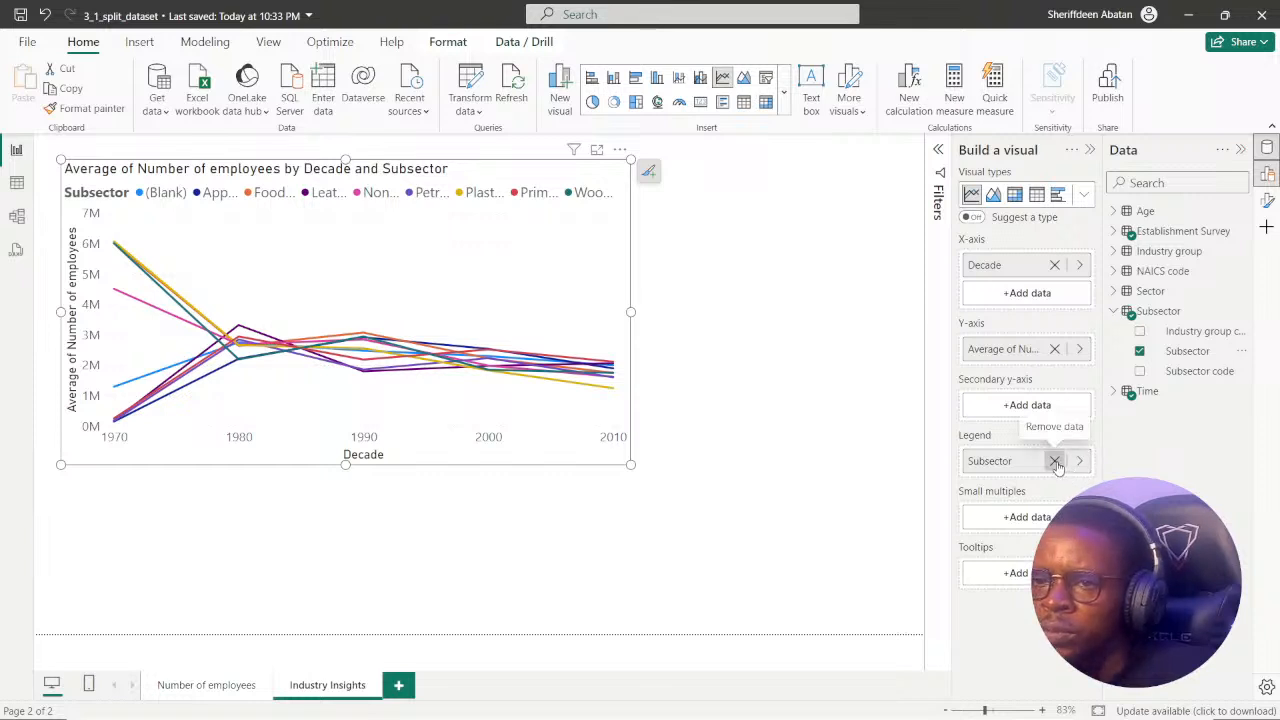
# Remove Subsector from the line chart's legend, and shrink the chart.
pyautogui.click(1054, 461)
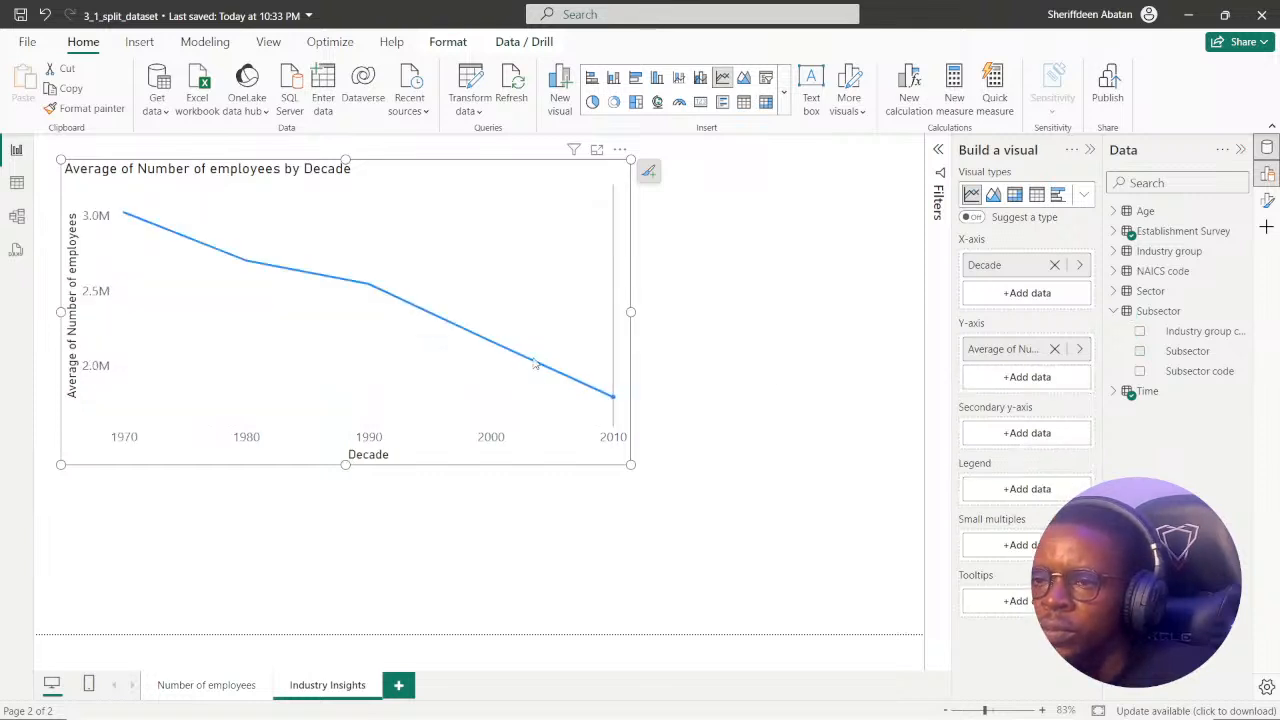
pyautogui.moveTo(630, 464); pyautogui.dragTo(505, 407)
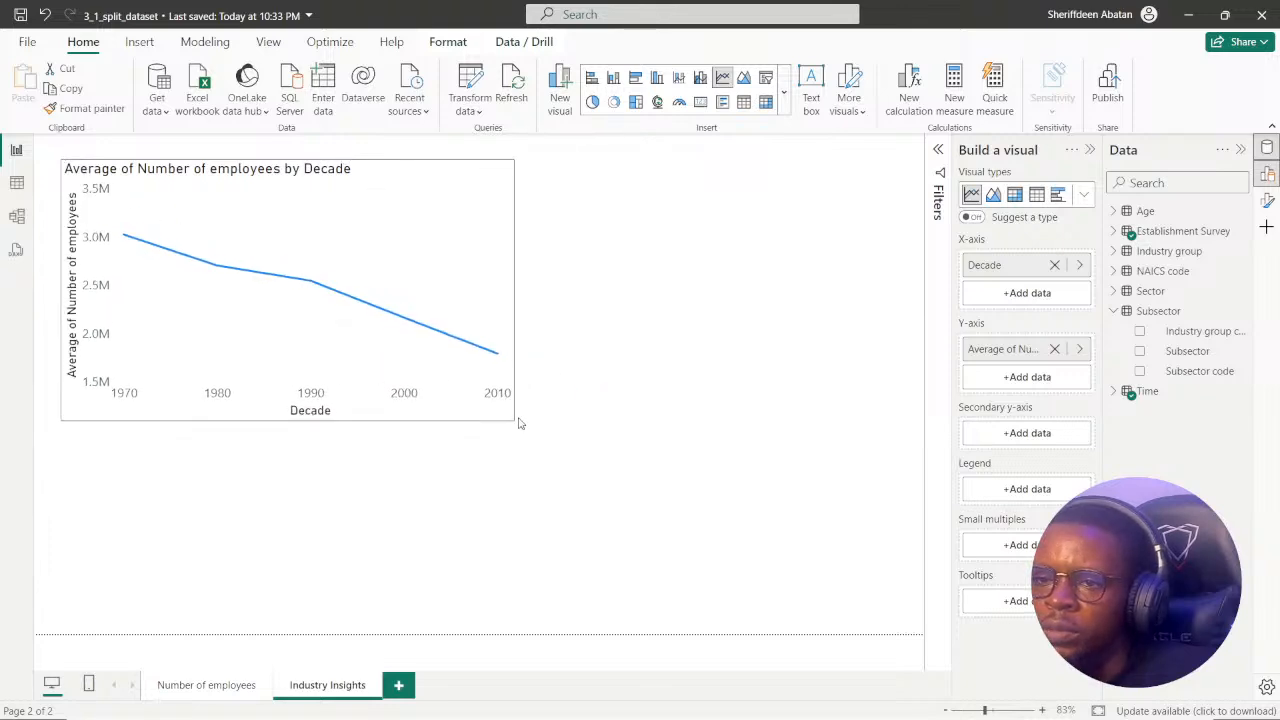
# Recheck the DataCamp instruction, try Subsector on the line chart's Y-axis in Power BI, and remove it again.
pyautogui.click(610, 700)
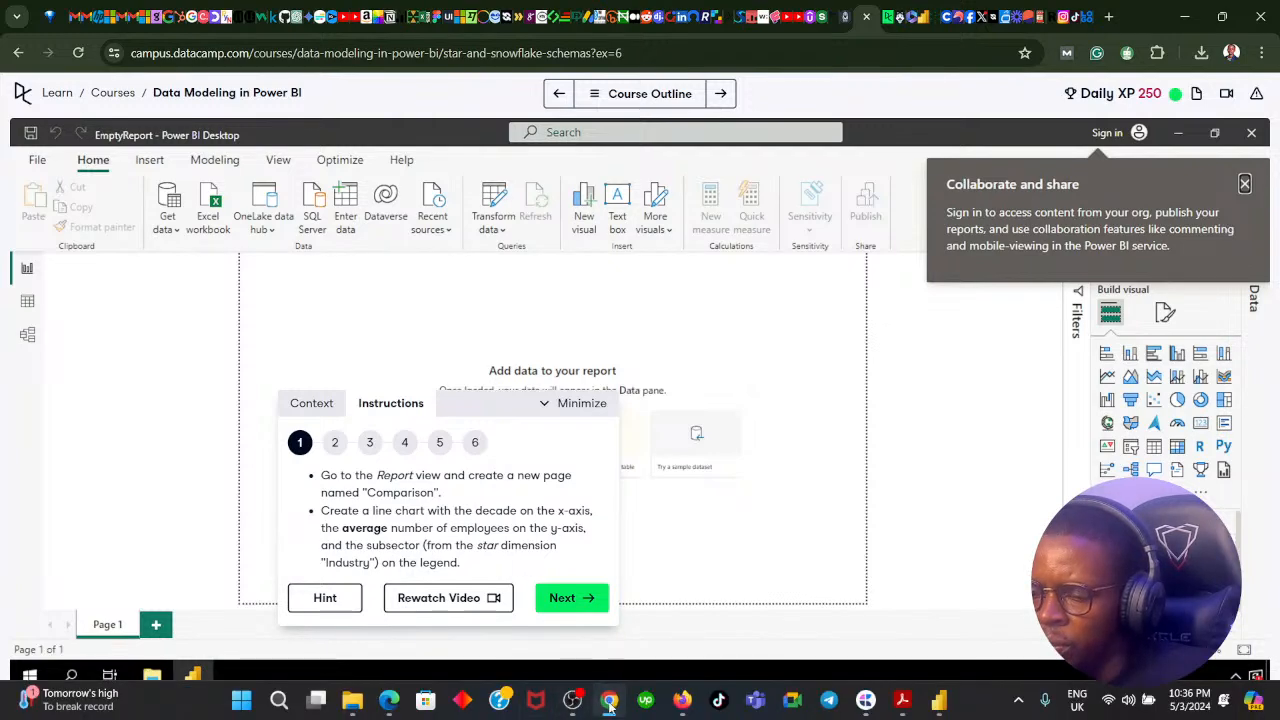
pyautogui.click(609, 701)
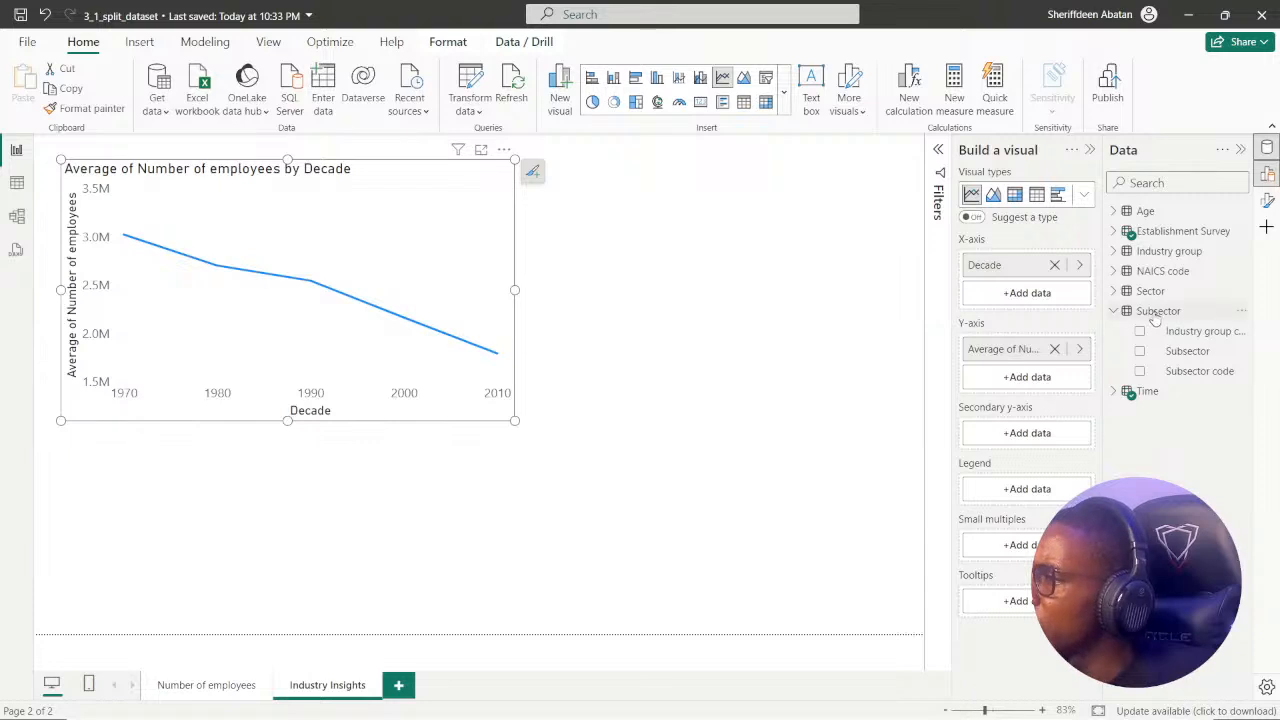
pyautogui.moveTo(1187, 358); pyautogui.dragTo(1037, 385)
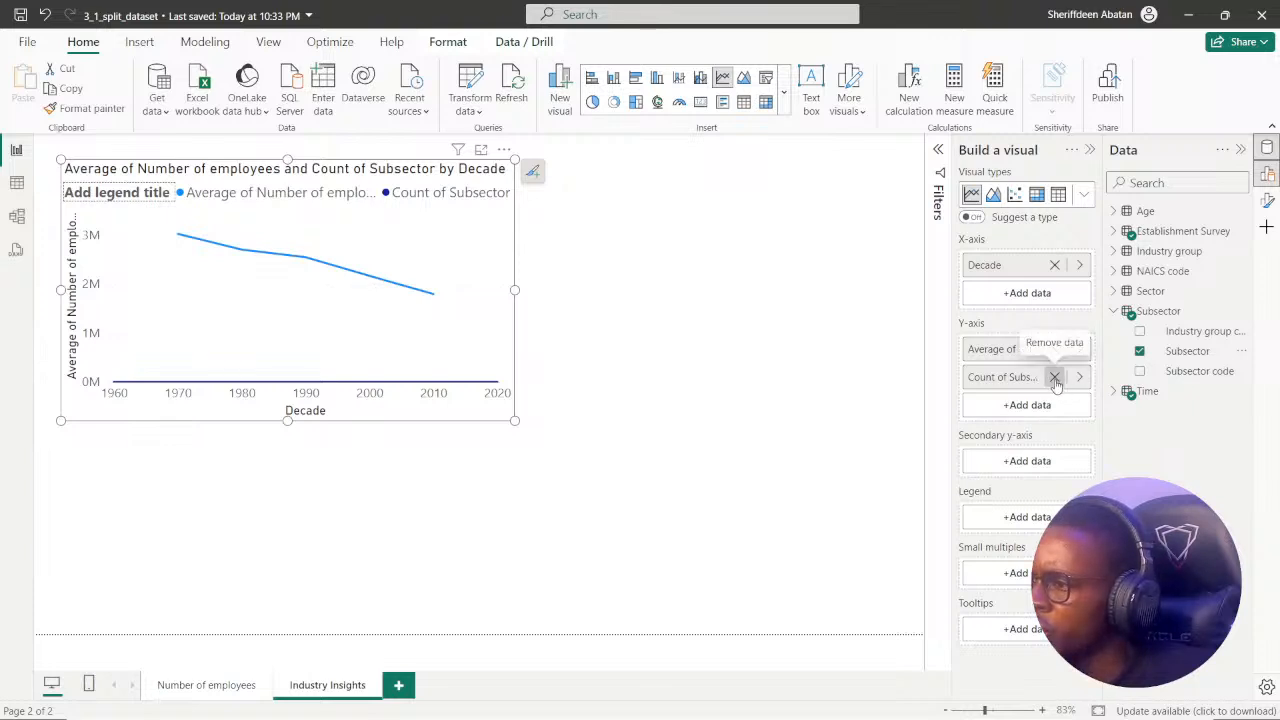
pyautogui.click(1055, 378)
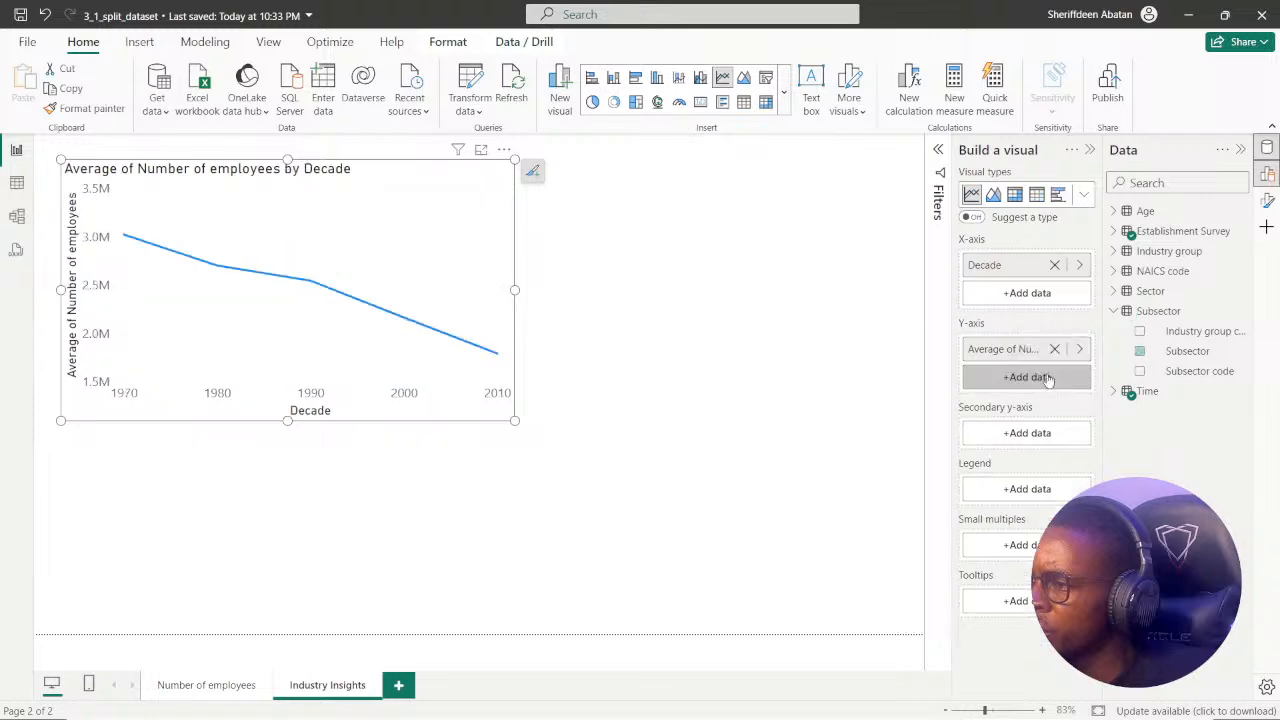
# Compare instructions 1 and 2 in DataCamp for the subsector source each line chart's legend requires.
pyautogui.click(608, 708)
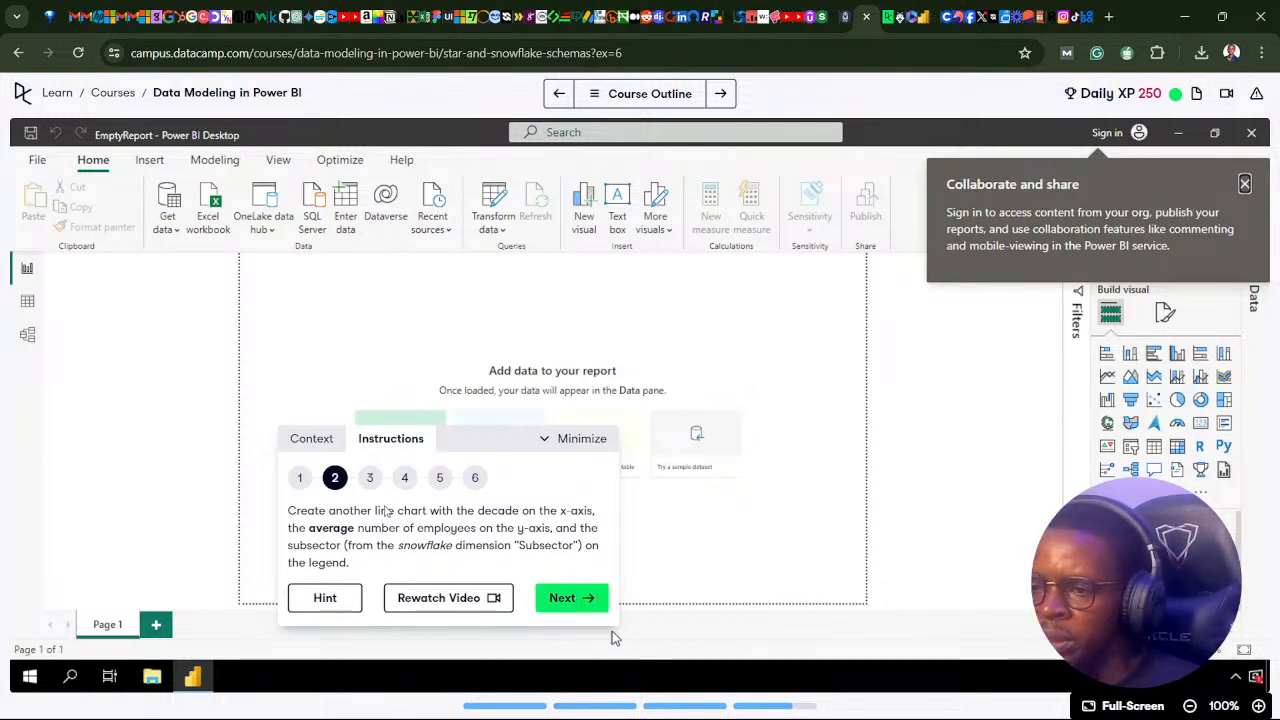
pyautogui.click(298, 482)
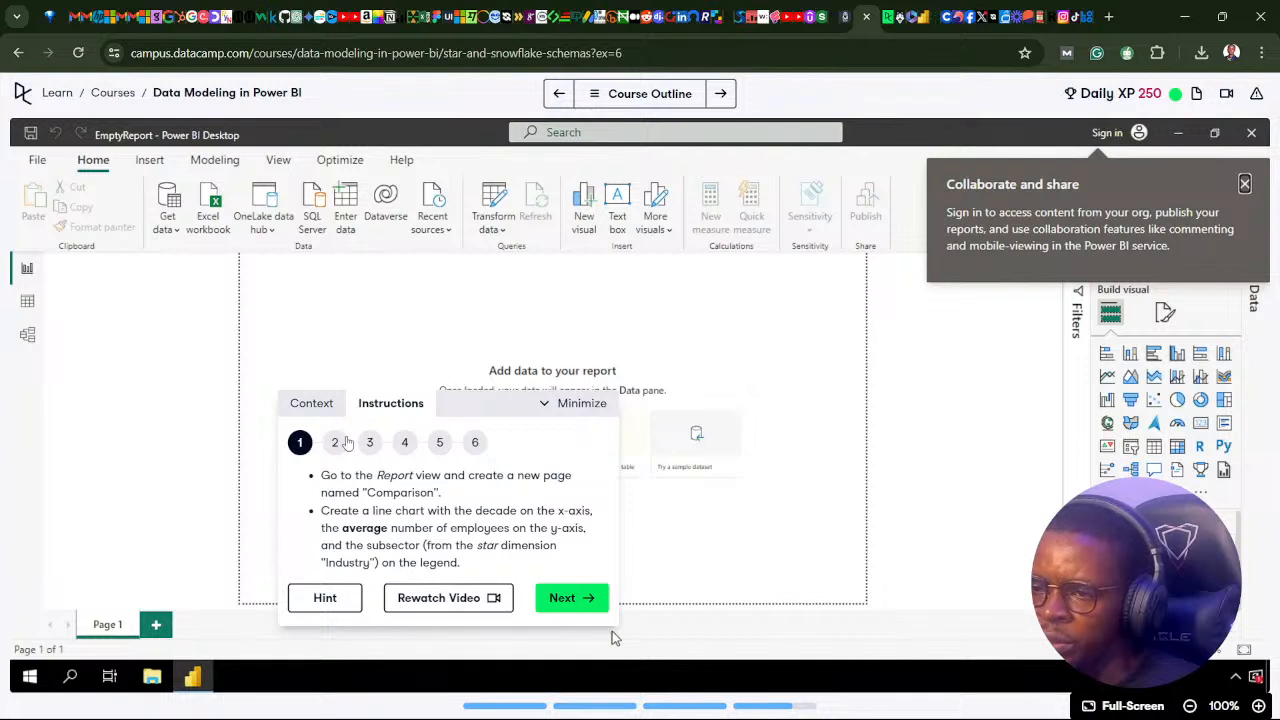
pyautogui.click(335, 443)
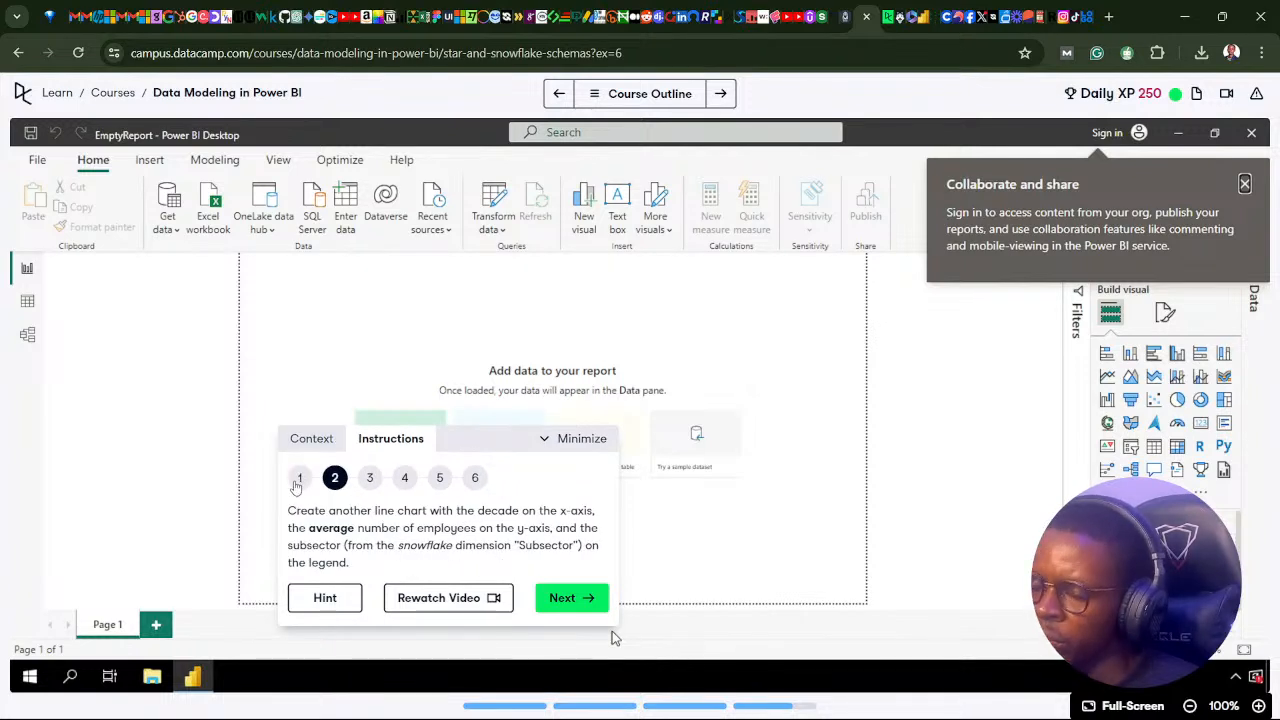
pyautogui.click(296, 483)
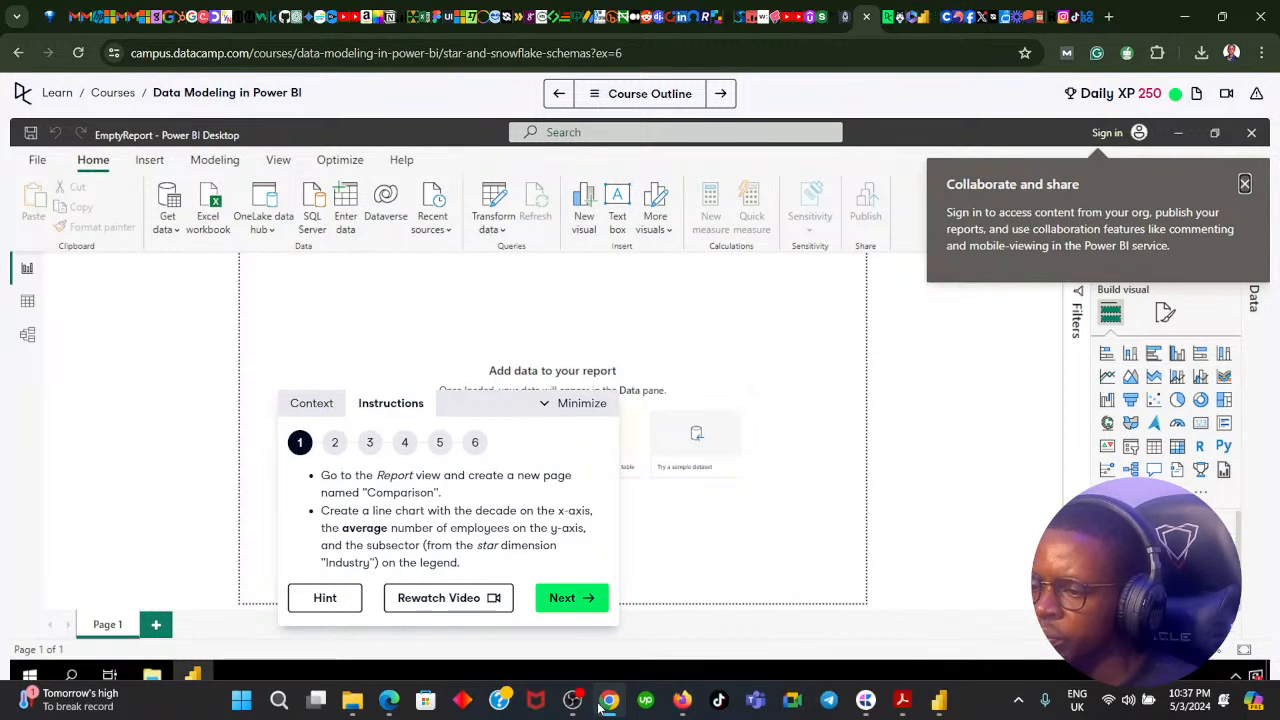
# Return to Power BI, collapse the Subsector table, and fit the line chart smaller into the page's upper-left corner.
pyautogui.click(610, 702)
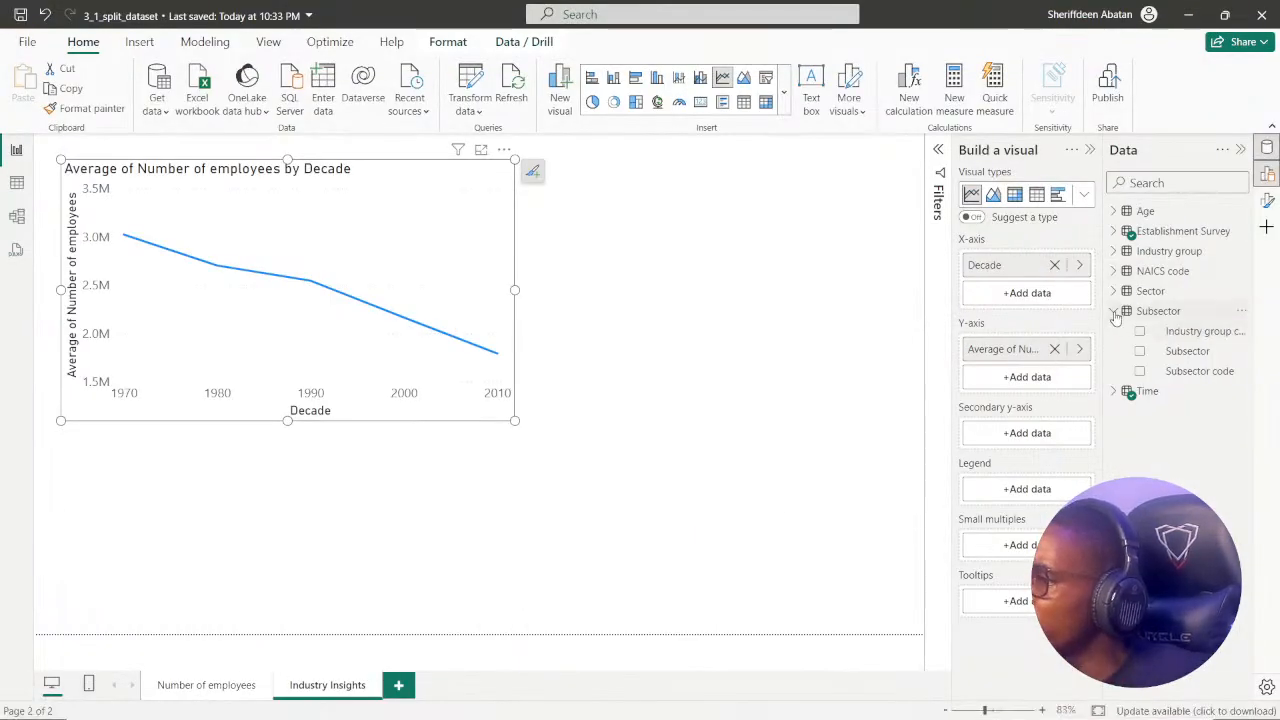
pyautogui.click(1113, 311)
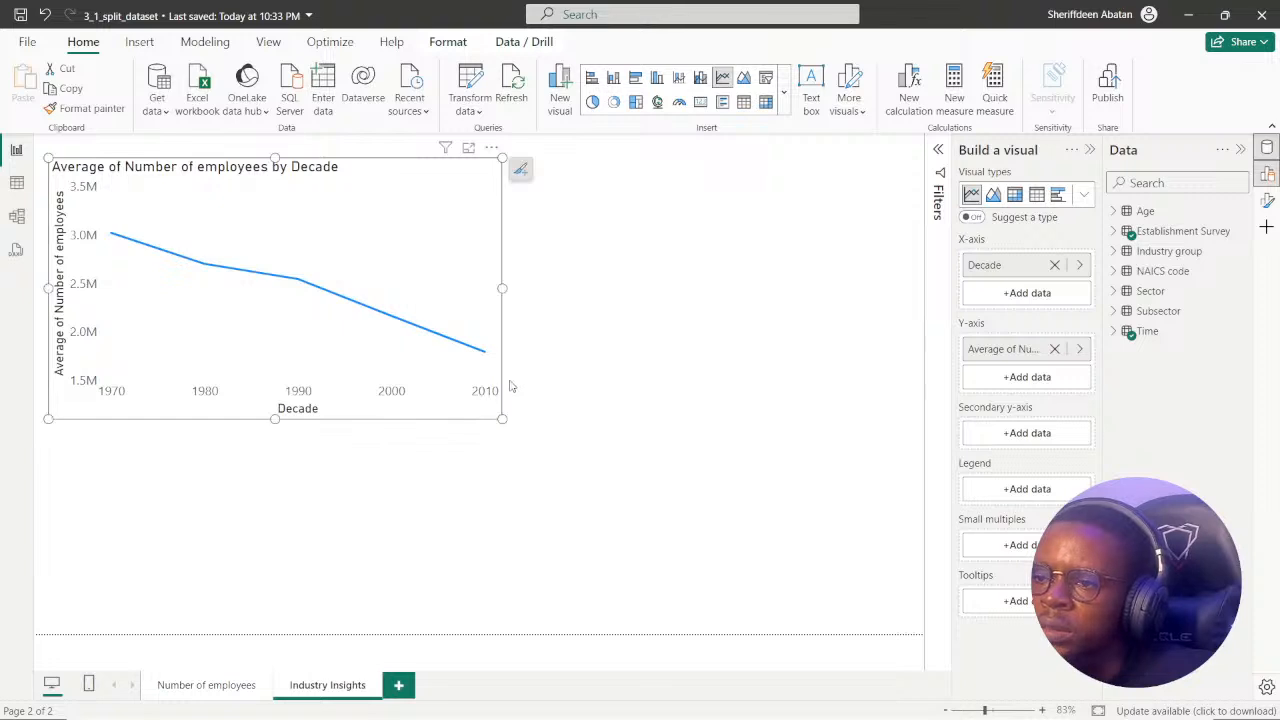
pyautogui.moveTo(502, 418); pyautogui.dragTo(463, 399)
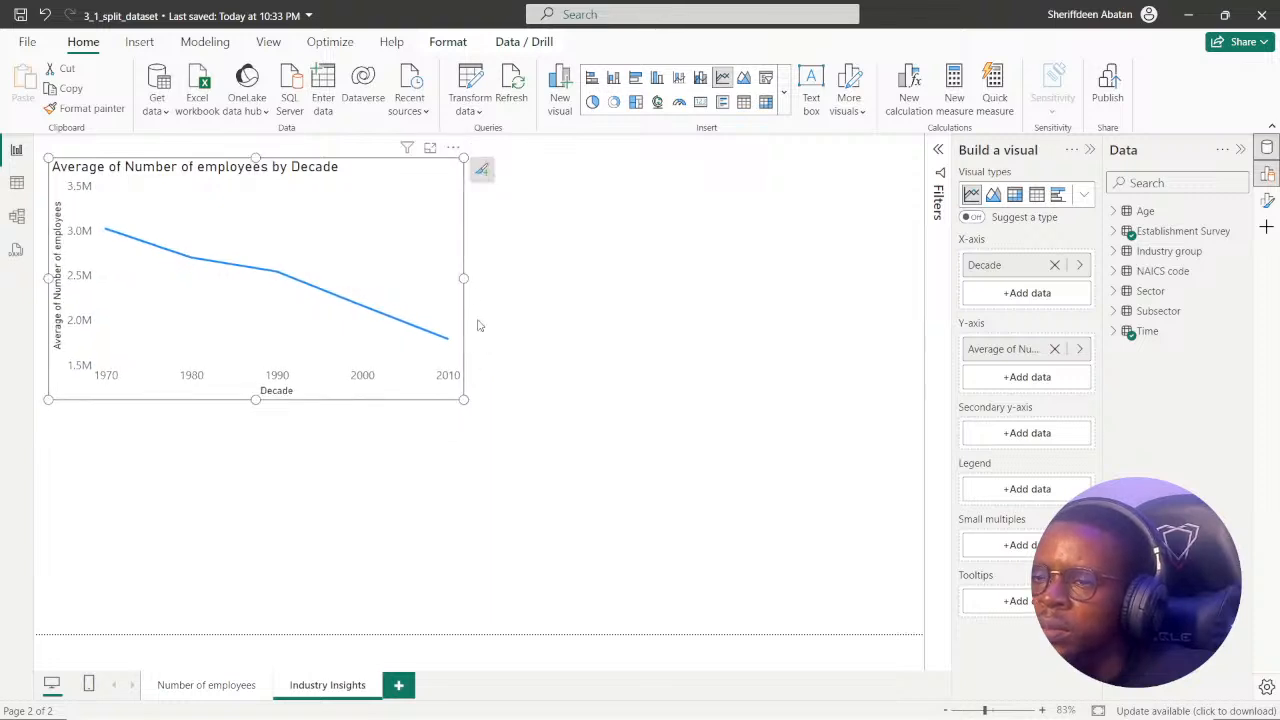
# Check the tables available for the legend, and examine all tables and their relationships in Model view.
pyautogui.click(1016, 492)
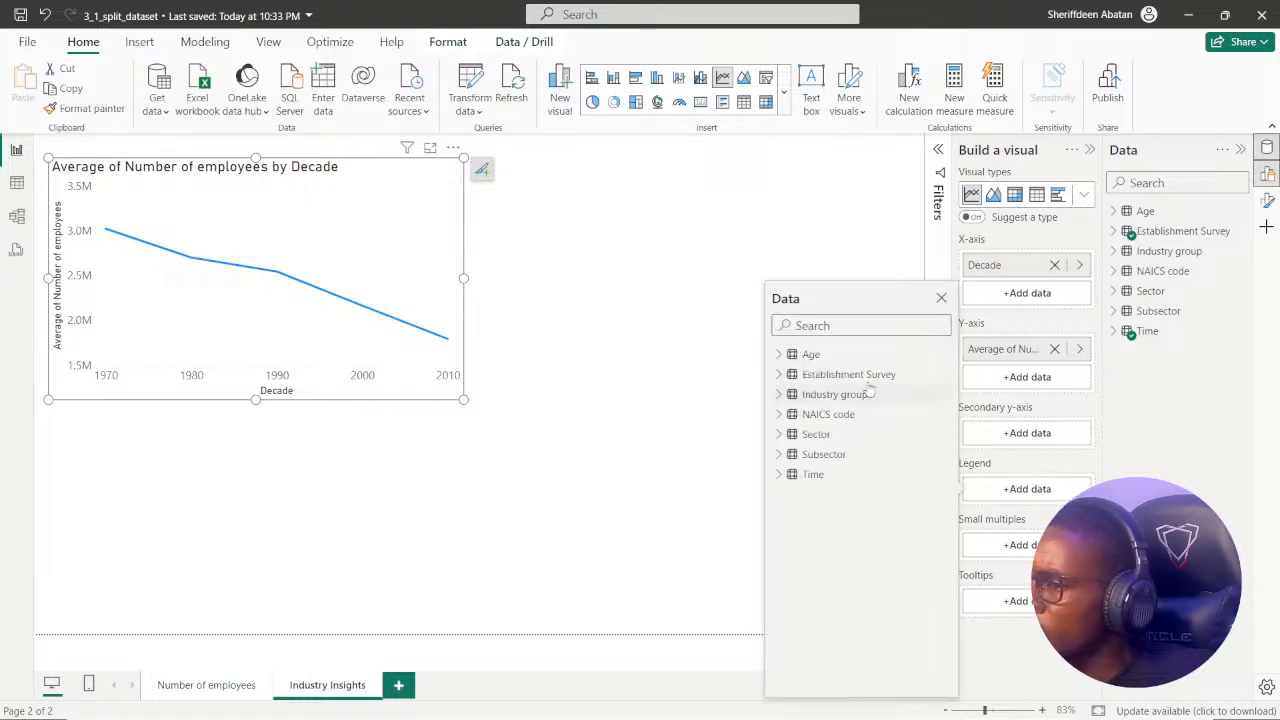
pyautogui.click(1167, 466)
pyautogui.click(17, 216)
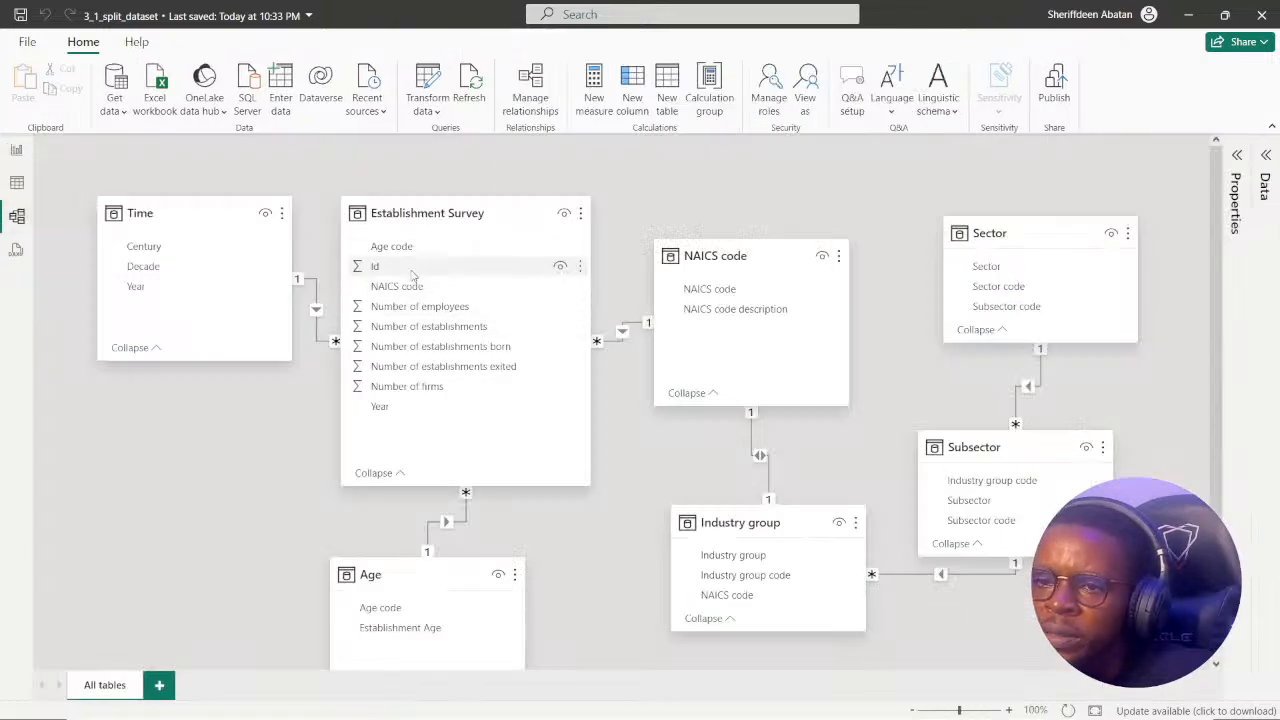
pyautogui.scroll(-3, 425, 400)
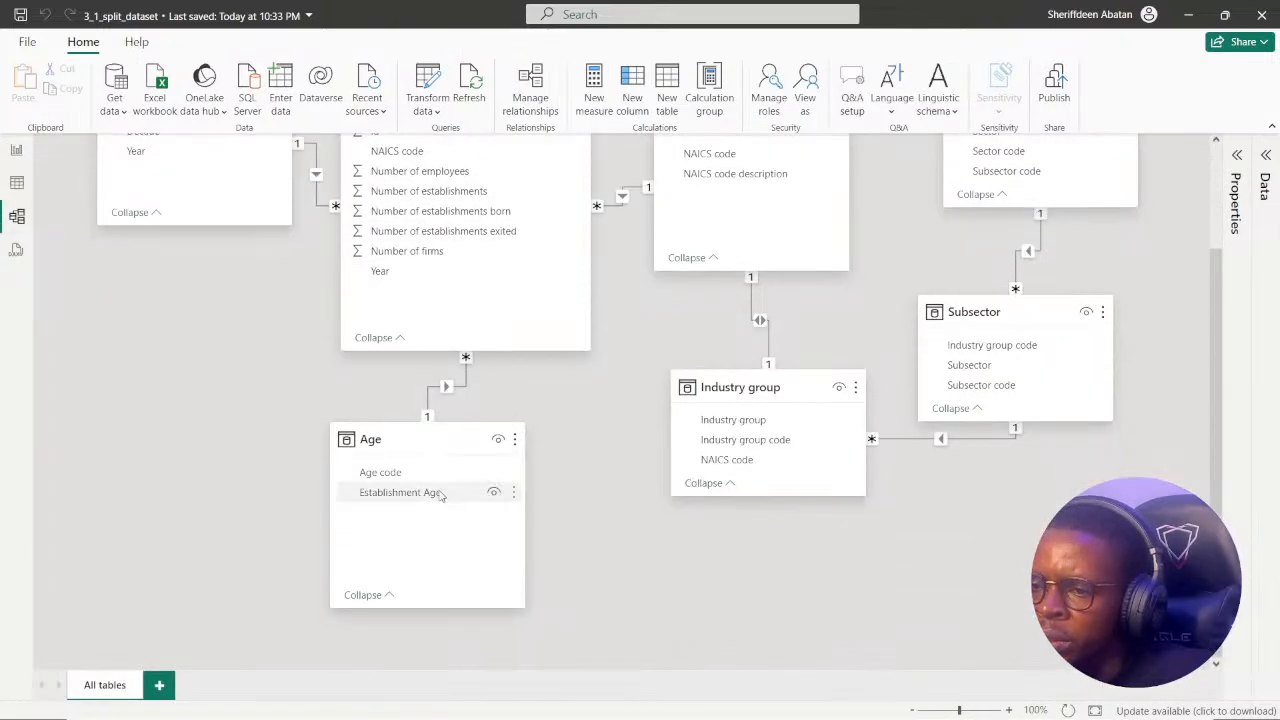
pyautogui.scroll(3, 440, 490)
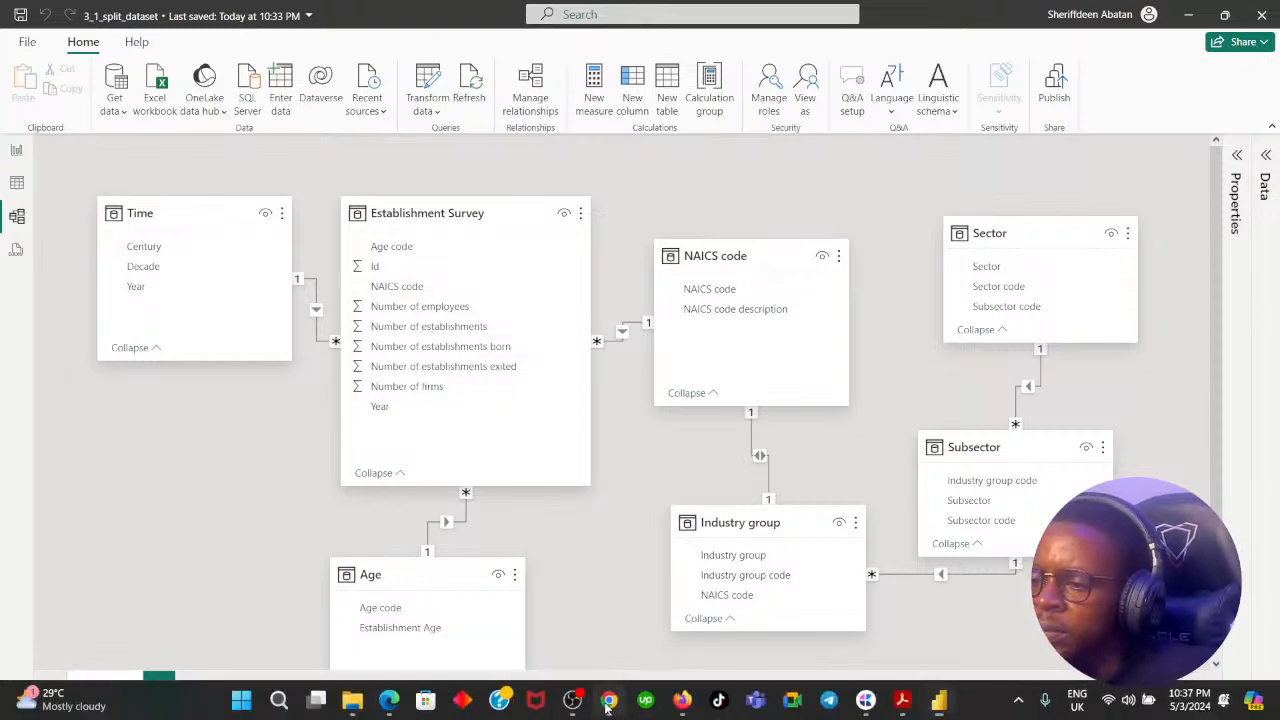
# Reread the performance analyzer exercise's context in DataCamp, and go on to instruction 2.
pyautogui.click(608, 706)
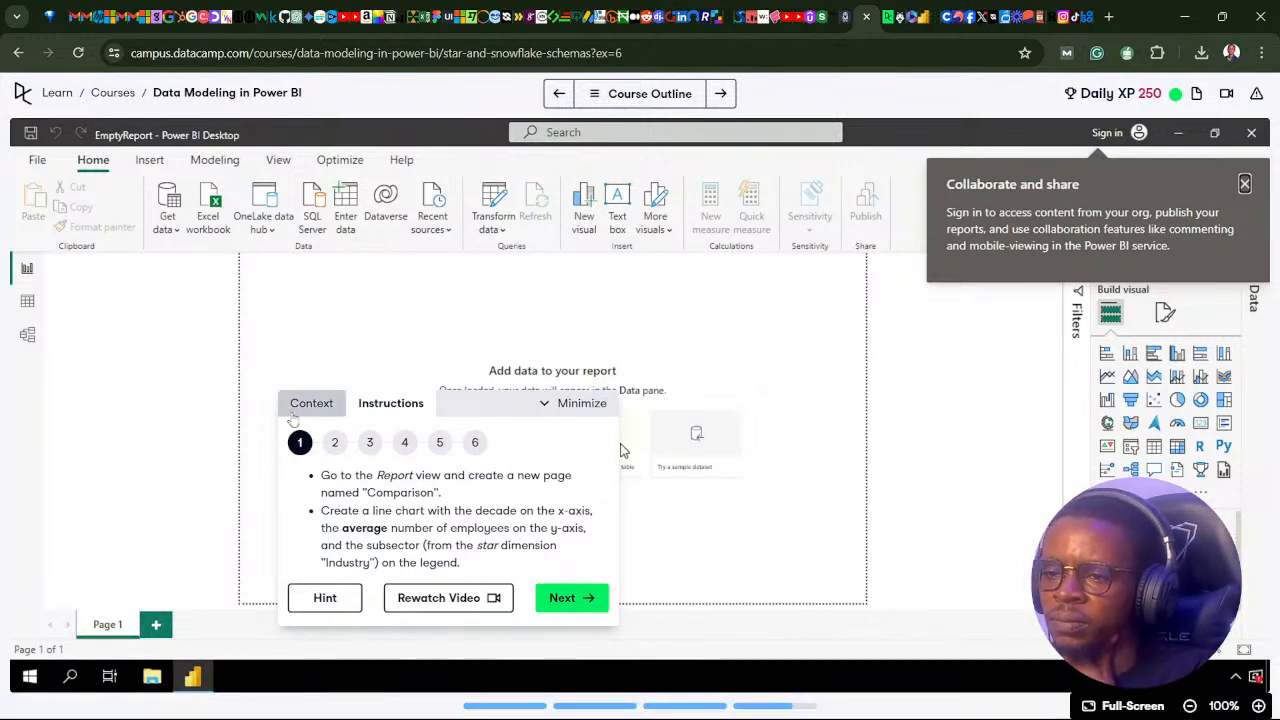
pyautogui.click(311, 403)
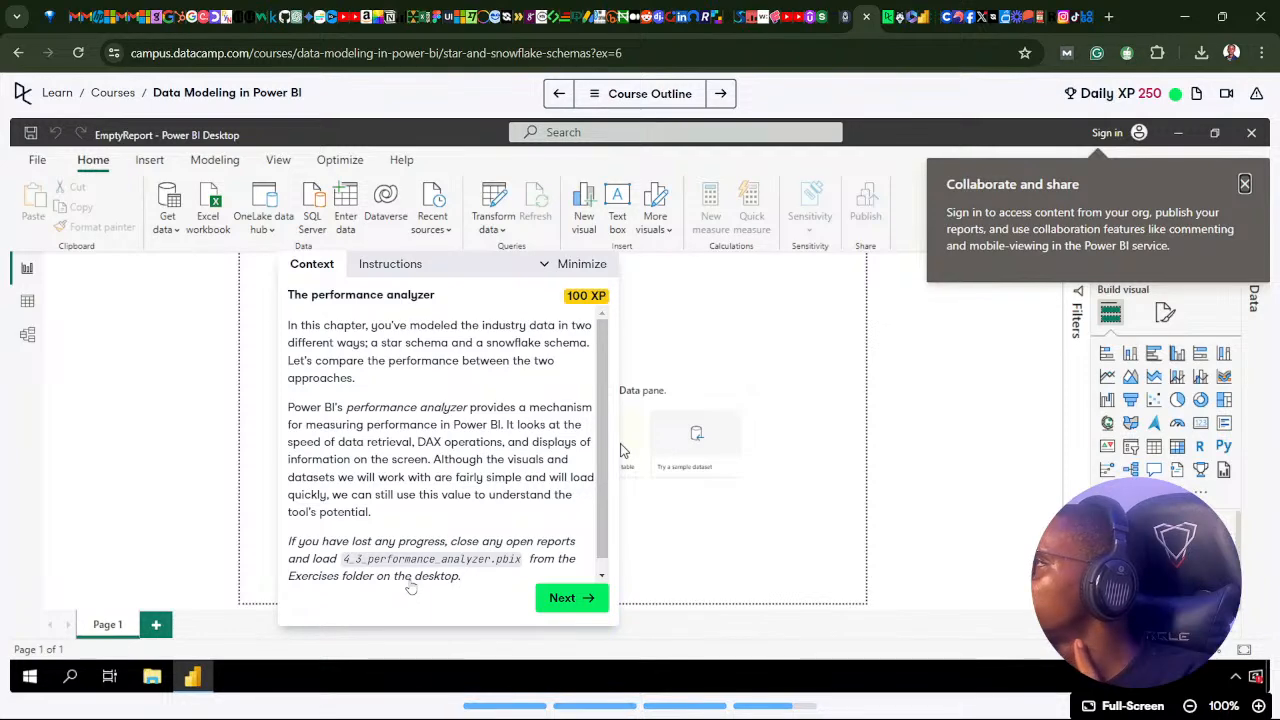
pyautogui.click(579, 598)
pyautogui.click(577, 605)
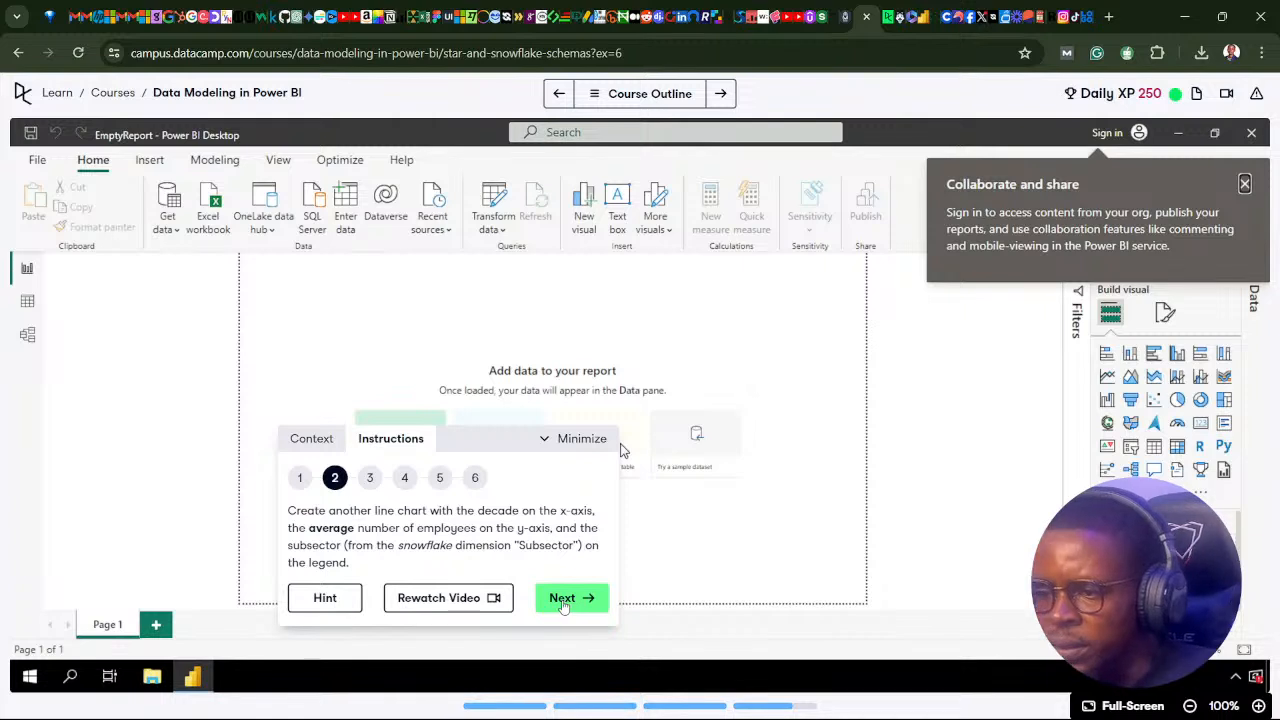
# Preview DataCamp instructions 3 to 6 on chart titles and performance analysis, and reread instruction 1 for the first line chart's legend.
pyautogui.click(566, 604)
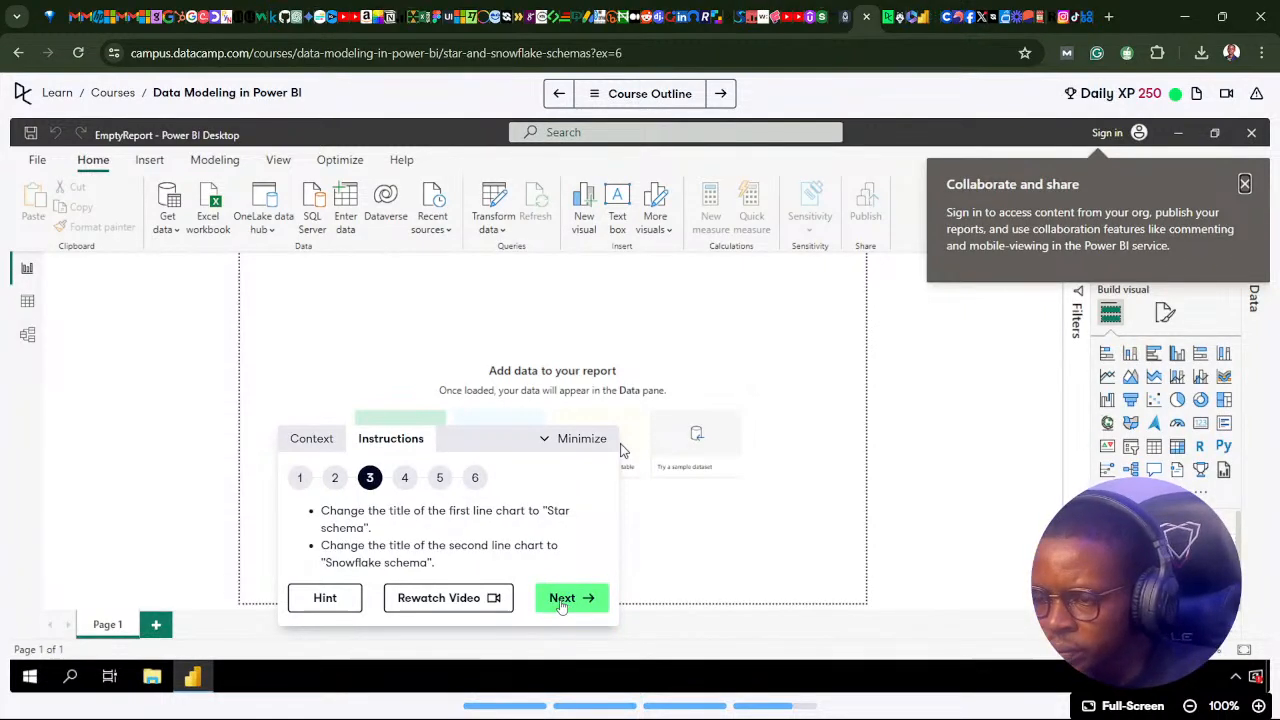
pyautogui.click(563, 600)
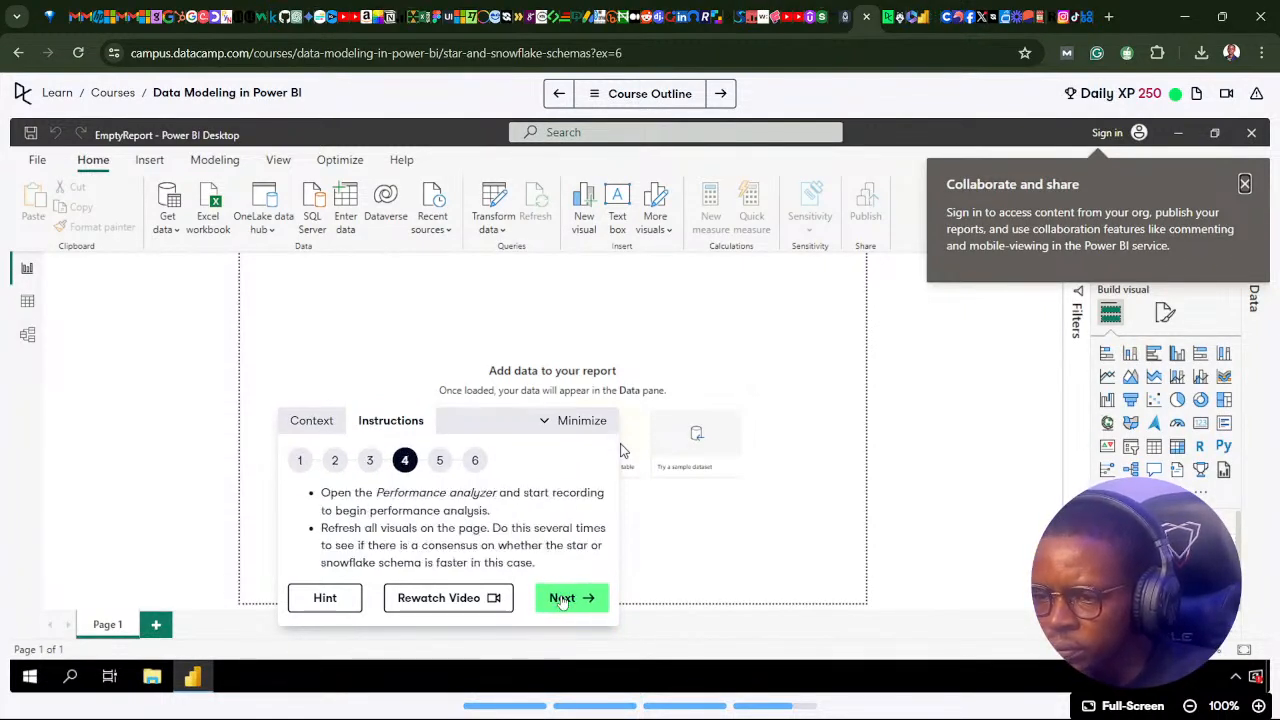
pyautogui.click(562, 600)
pyautogui.click(563, 600)
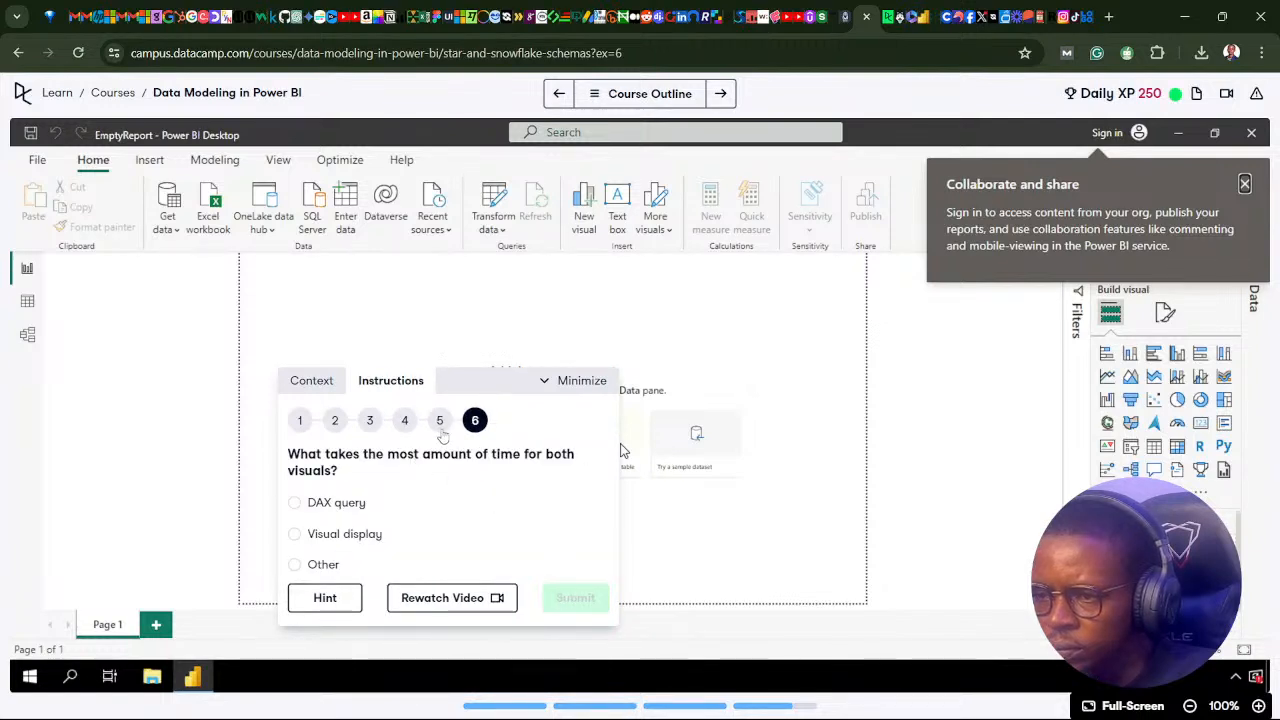
pyautogui.click(440, 428)
pyautogui.click(405, 463)
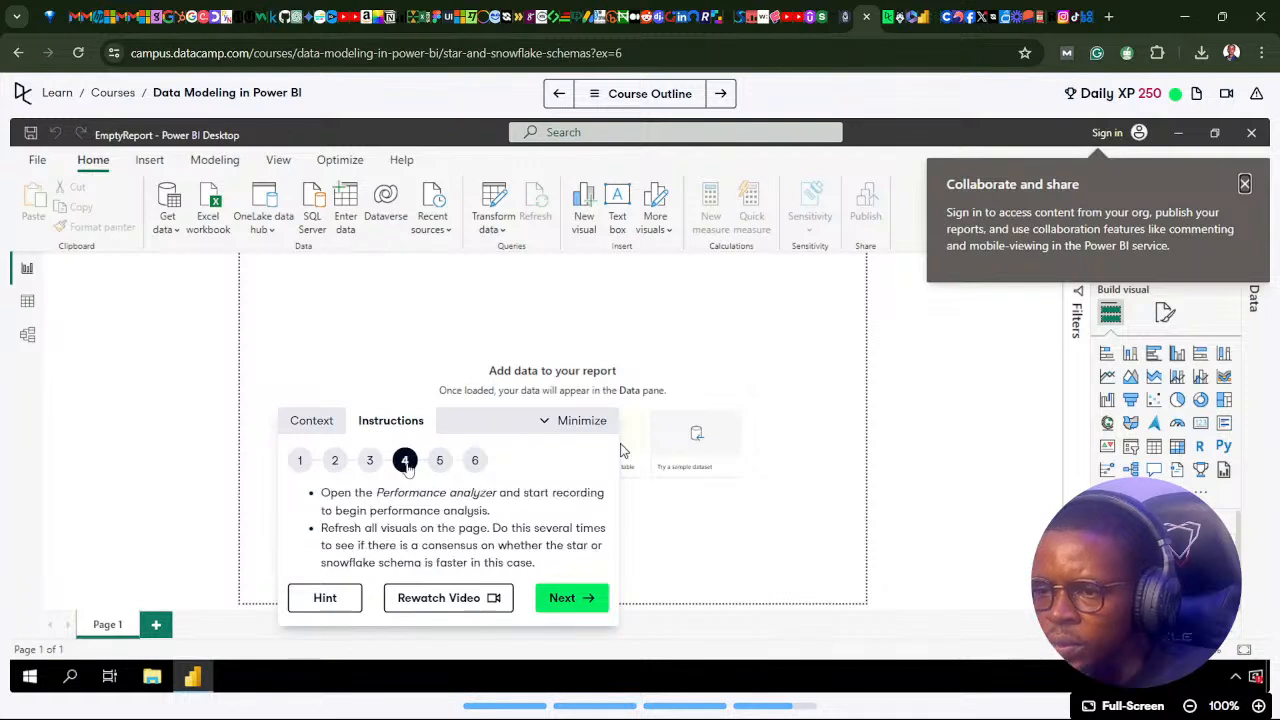
pyautogui.click(369, 462)
pyautogui.click(335, 478)
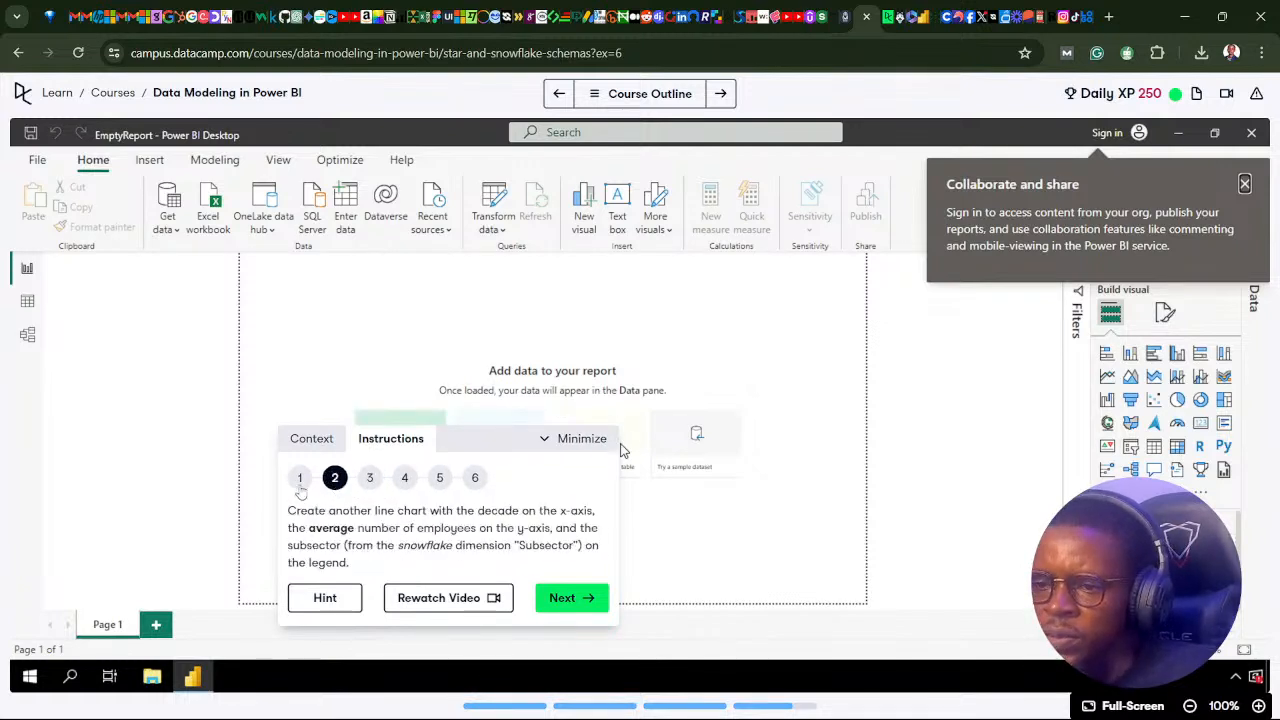
pyautogui.click(300, 480)
pyautogui.click(334, 443)
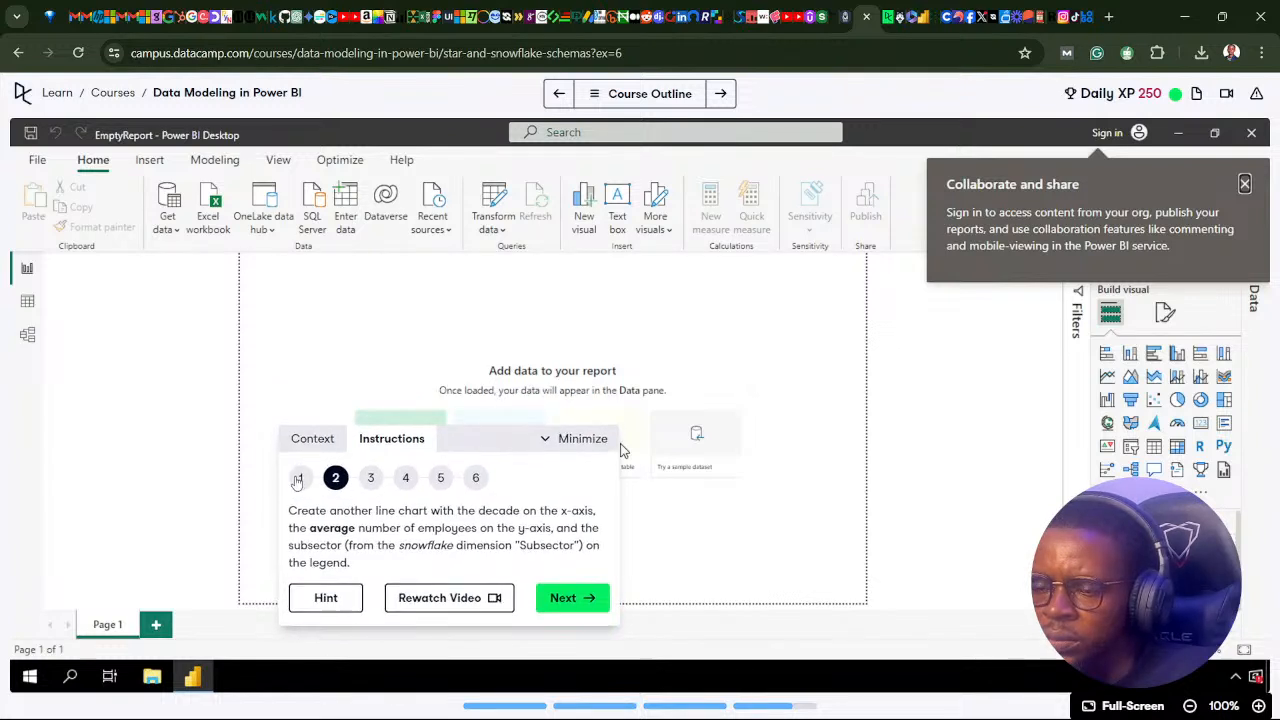
pyautogui.click(297, 479)
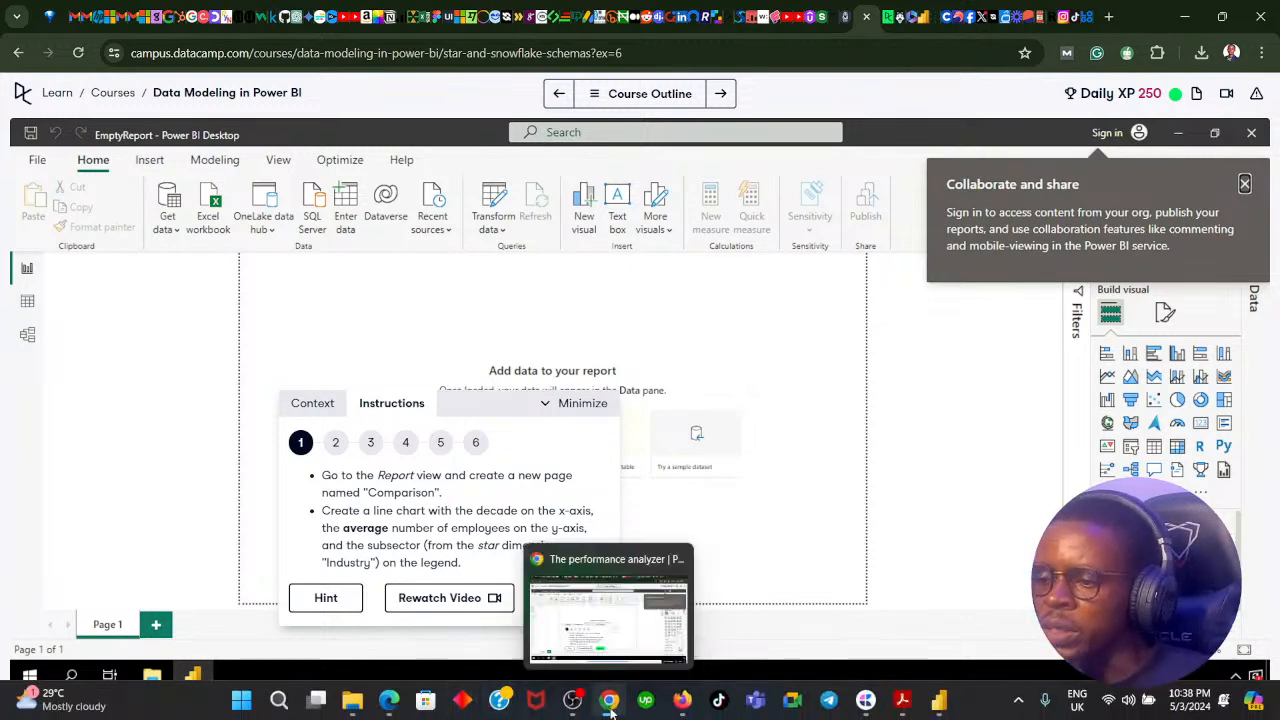
# Switch to Power BI and examine the Subsector table's data and the fields in the Industry group and Establishment Survey tables.
pyautogui.click(610, 705)
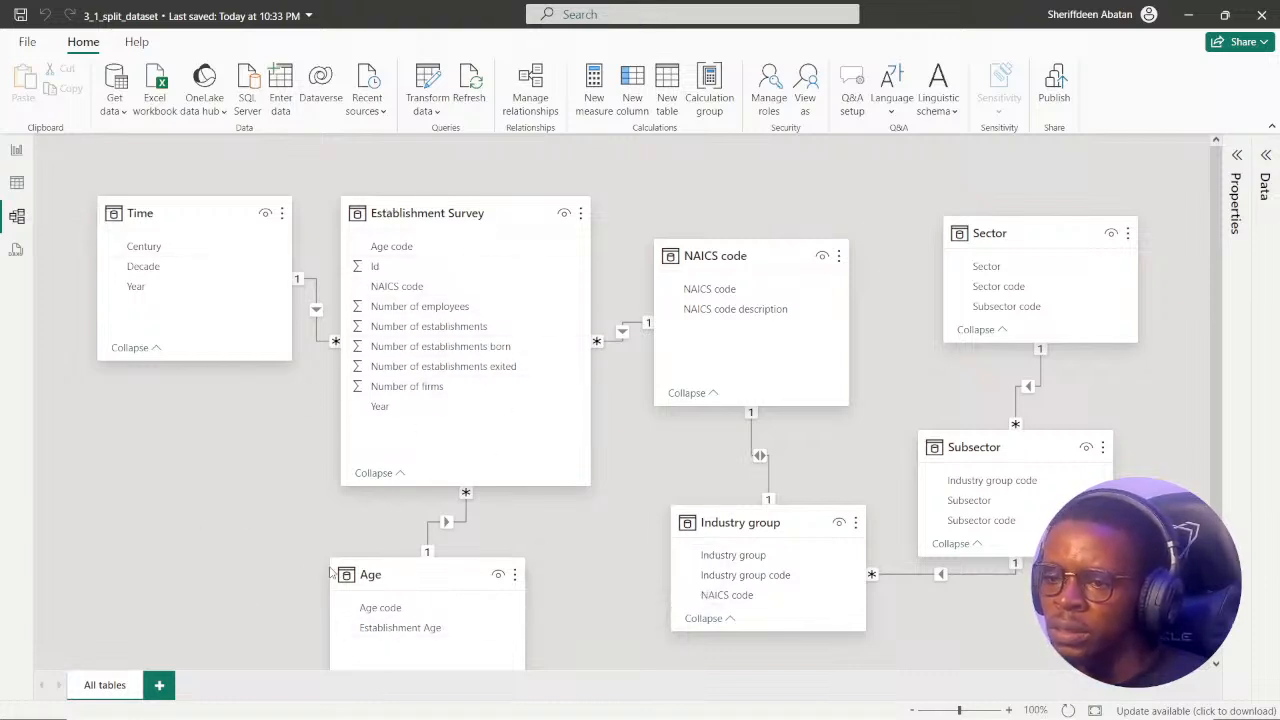
pyautogui.click(17, 183)
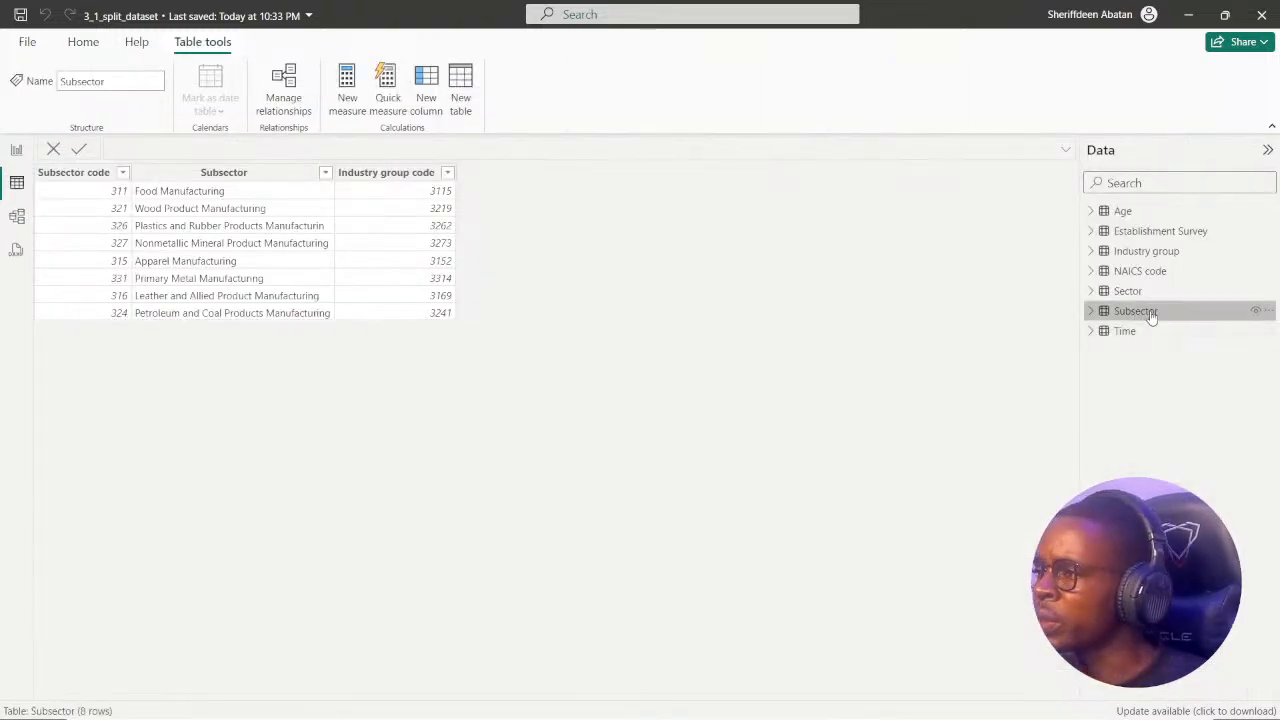
pyautogui.click(16, 150)
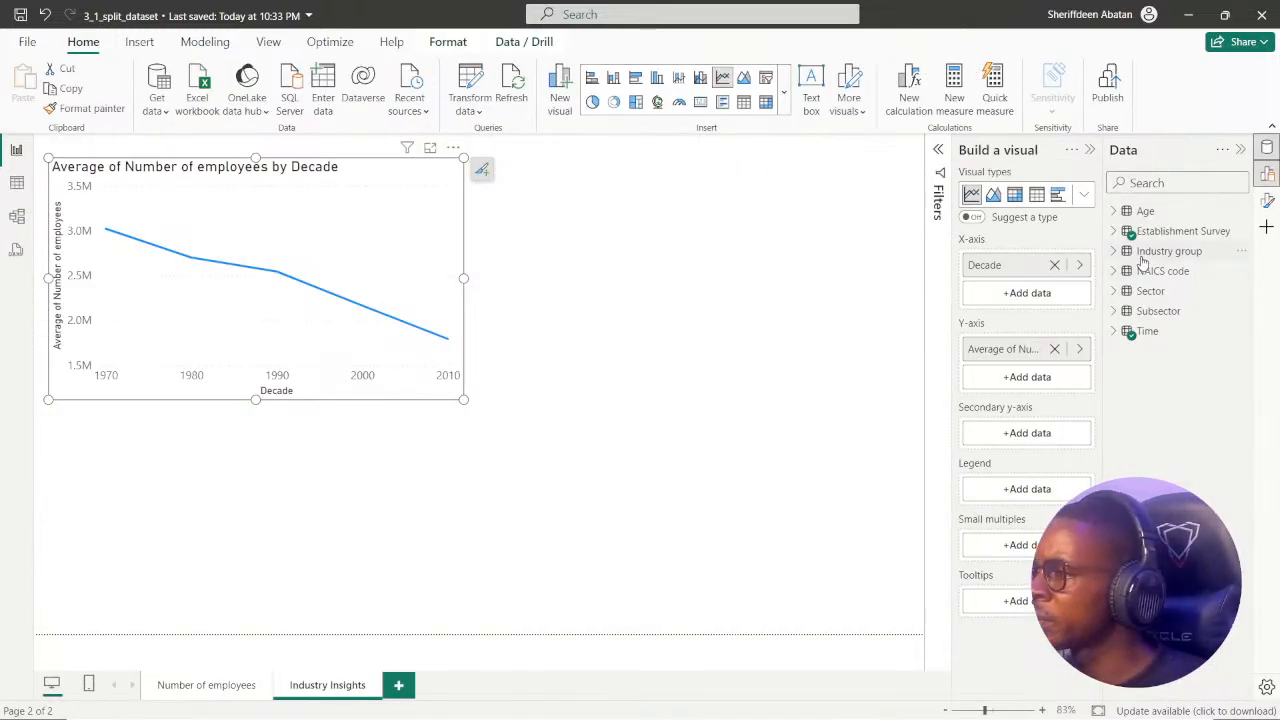
pyautogui.click(1114, 252)
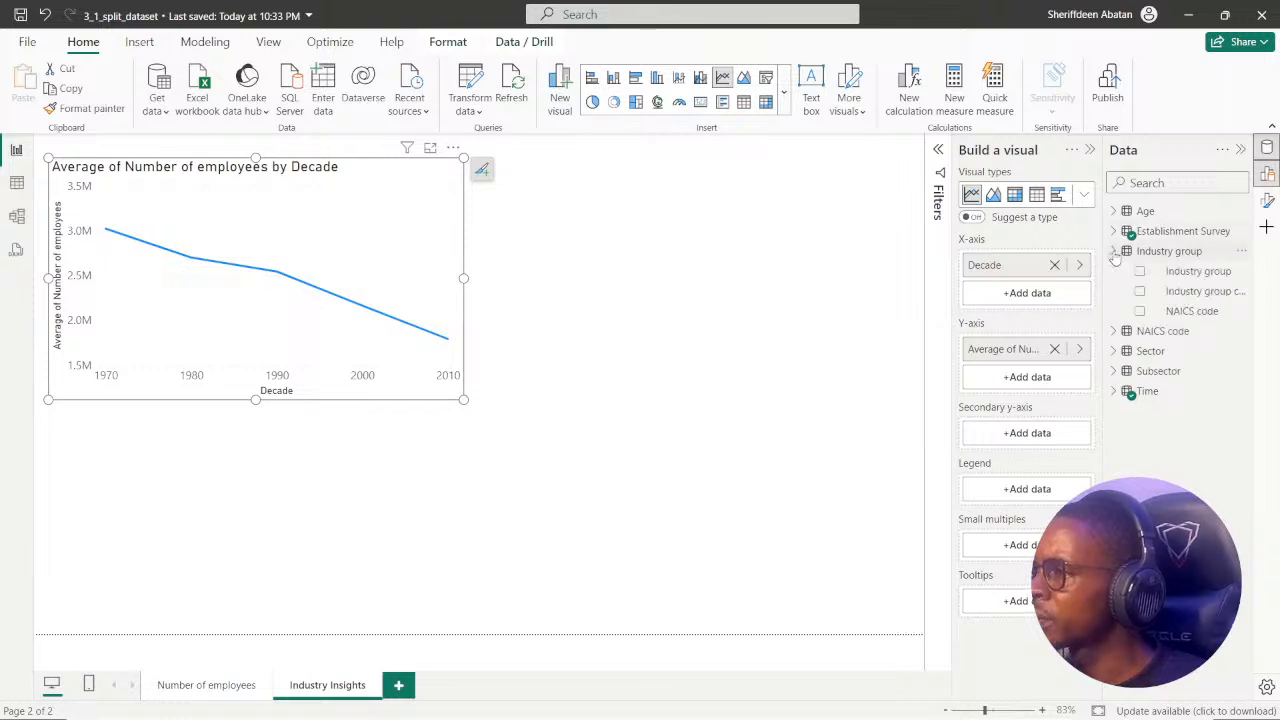
pyautogui.click(1115, 253)
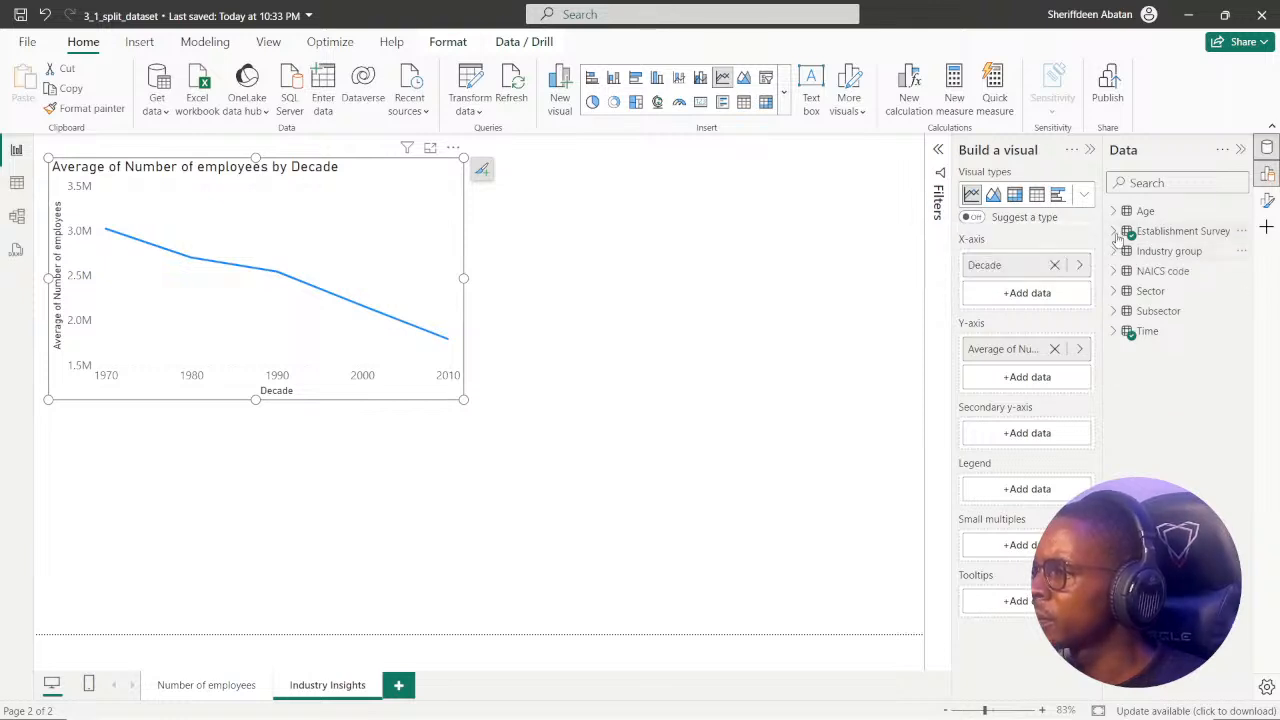
pyautogui.click(1115, 232)
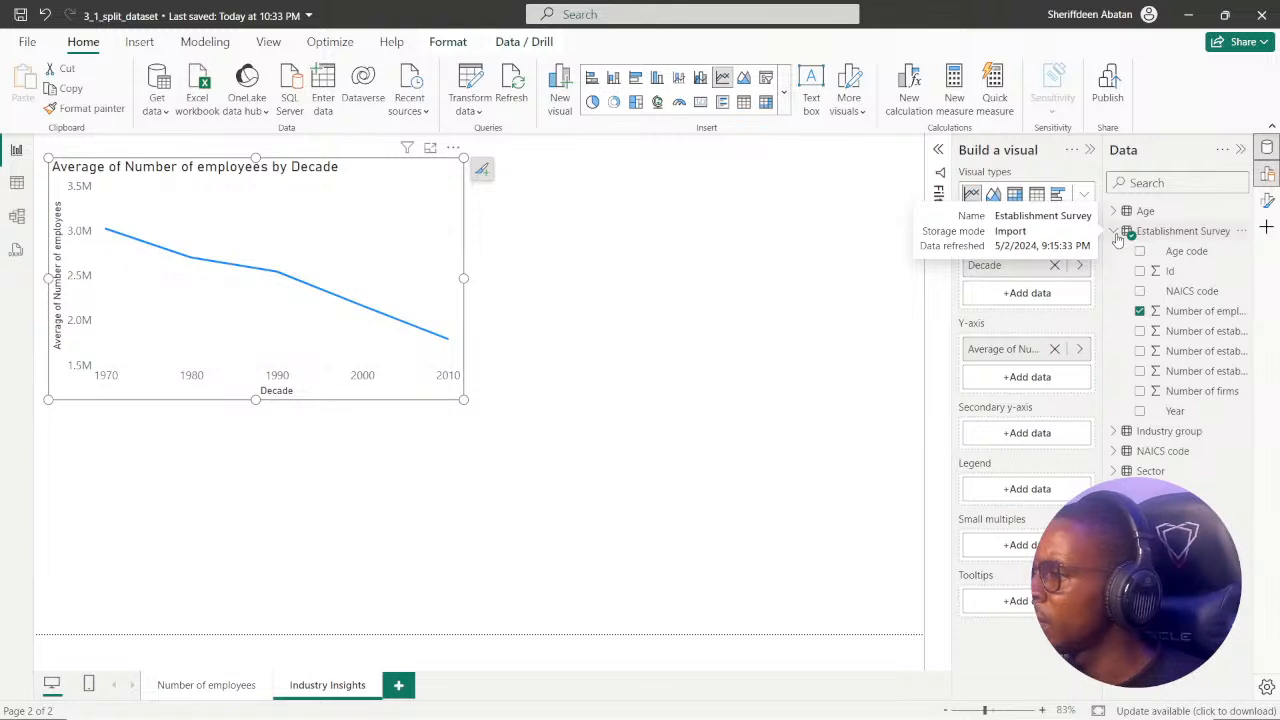
pyautogui.click(1115, 232)
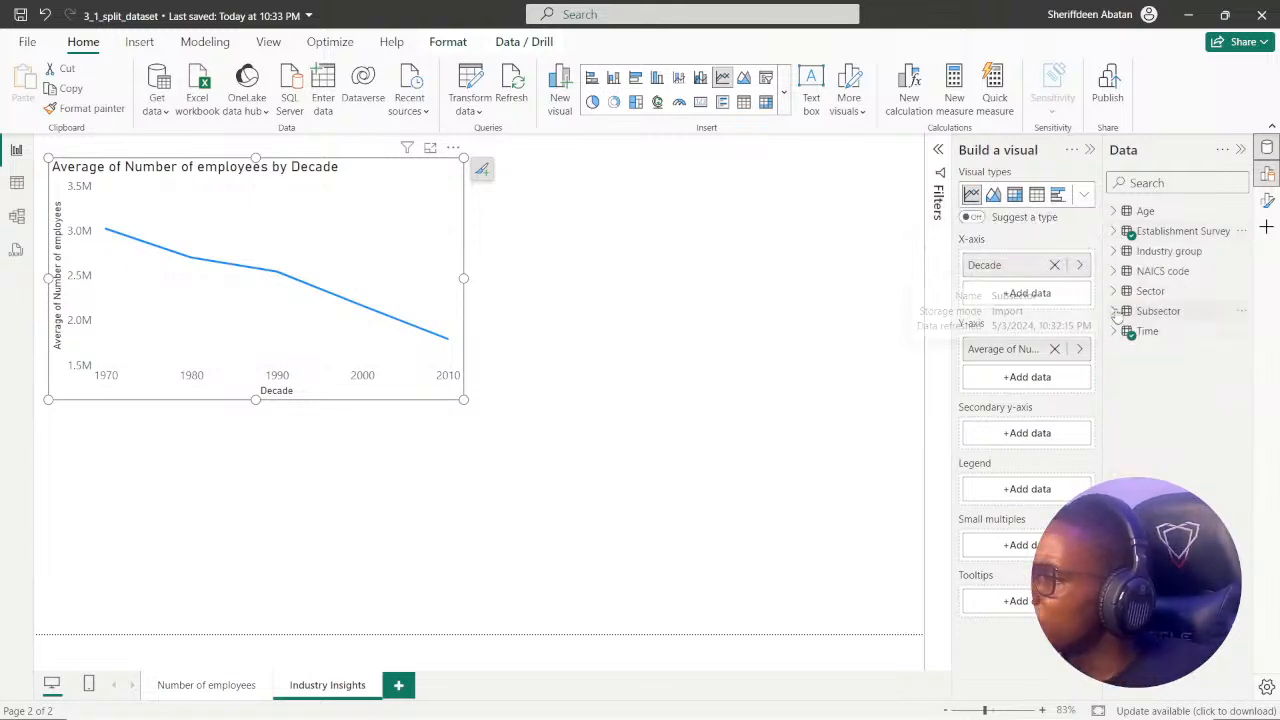
# Try the Subsector field as the line chart's legend and remove it again, leaving the chart slightly smaller.
pyautogui.click(1115, 312)
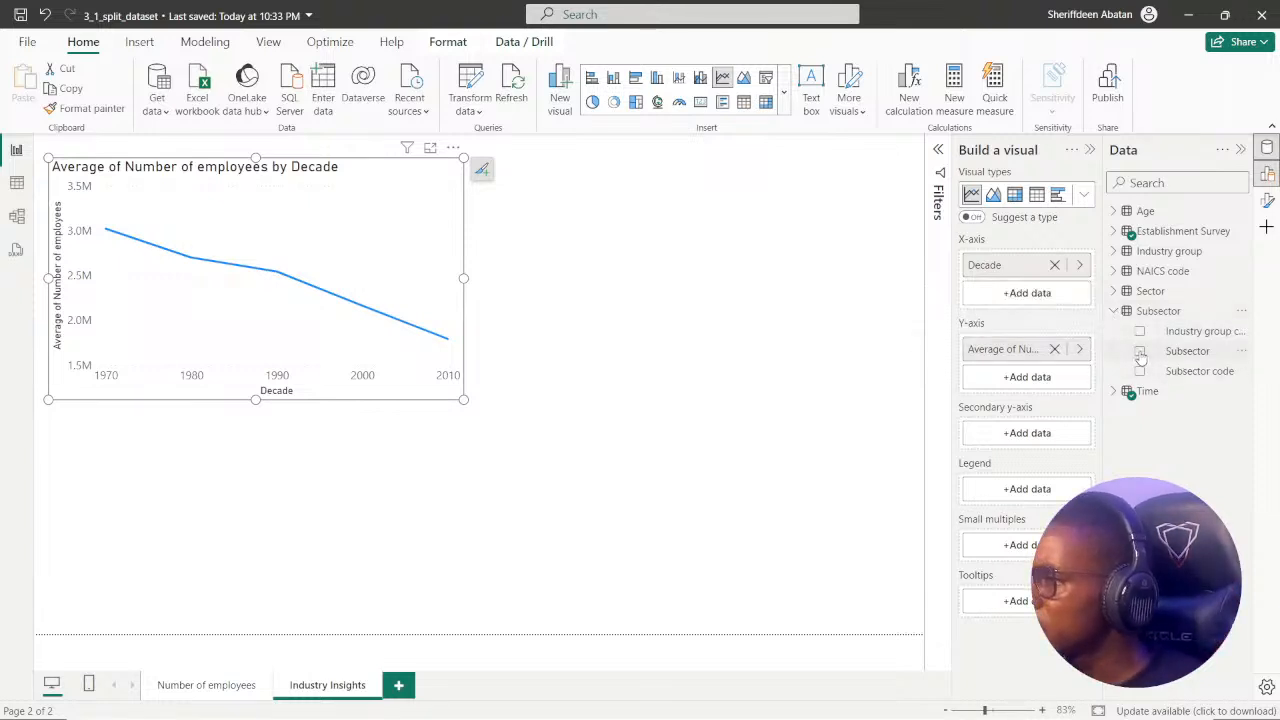
pyautogui.click(1141, 356)
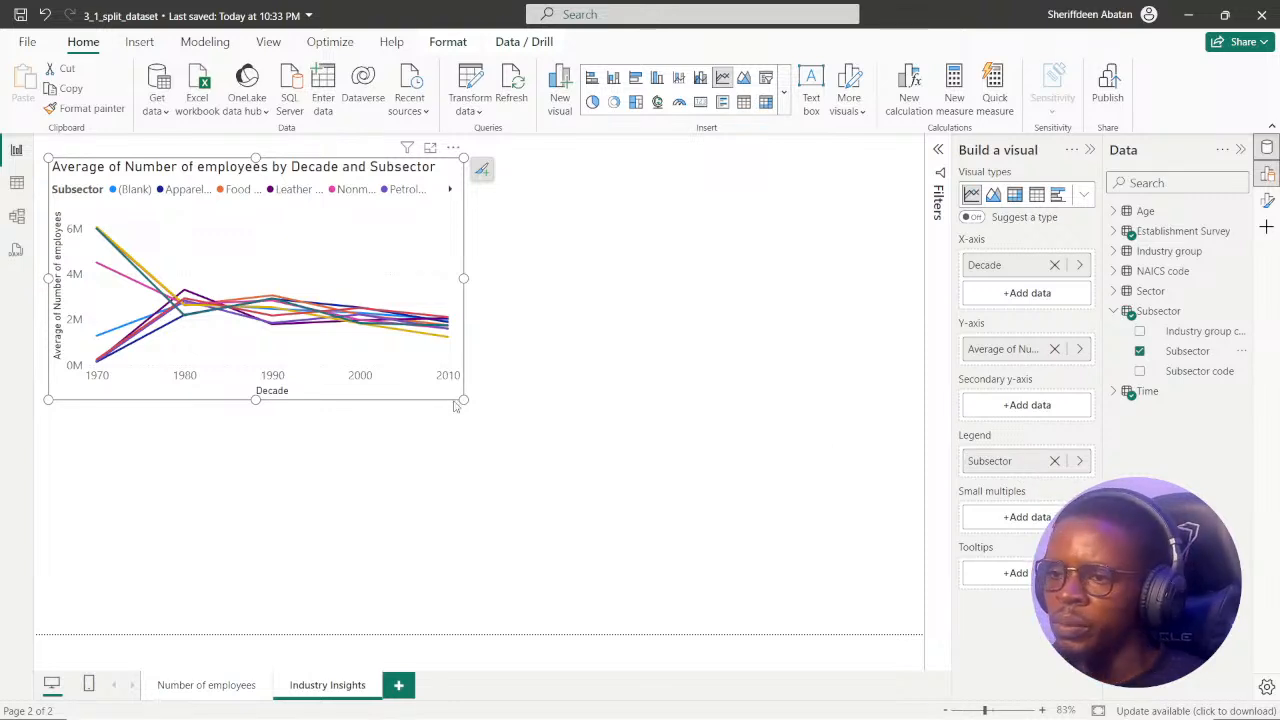
pyautogui.moveTo(464, 400); pyautogui.dragTo(597, 452)
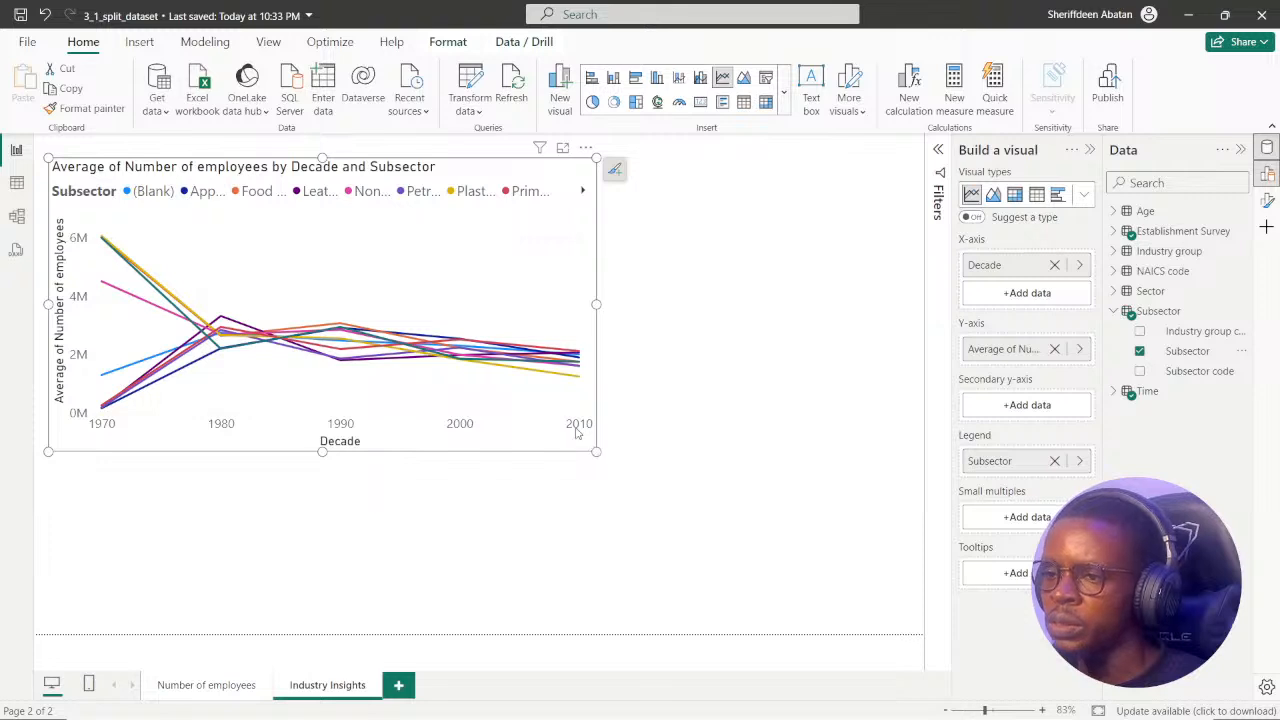
pyautogui.moveTo(596, 451); pyautogui.dragTo(451, 372)
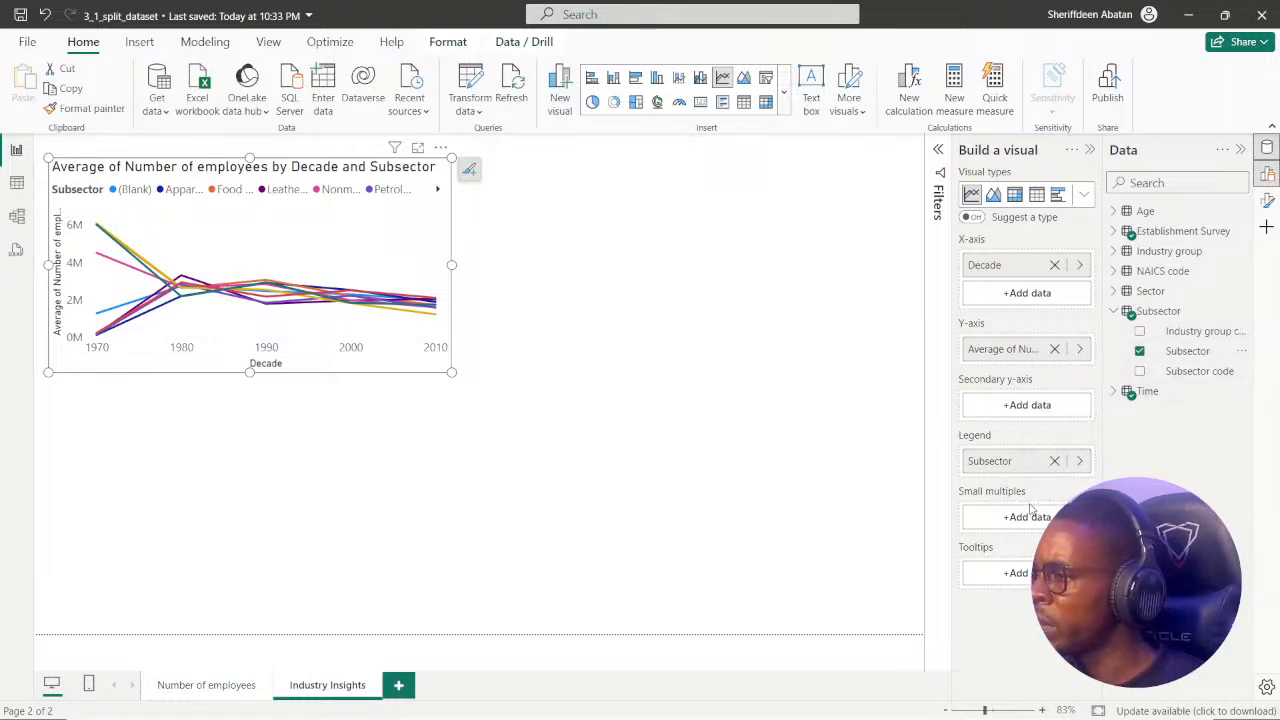
pyautogui.click(1056, 461)
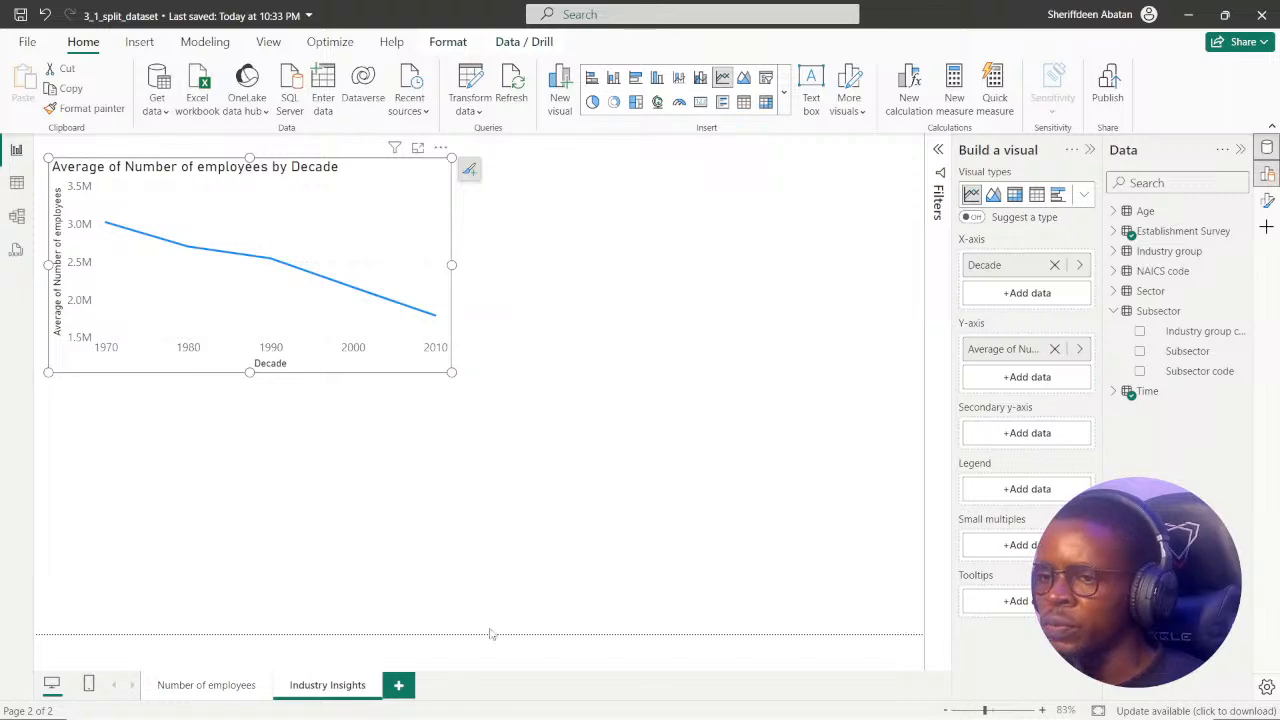
# Recheck instruction 1 in DataCamp, and examine how the tables relate to Subsector in Power BI's Model view.
pyautogui.click(609, 700)
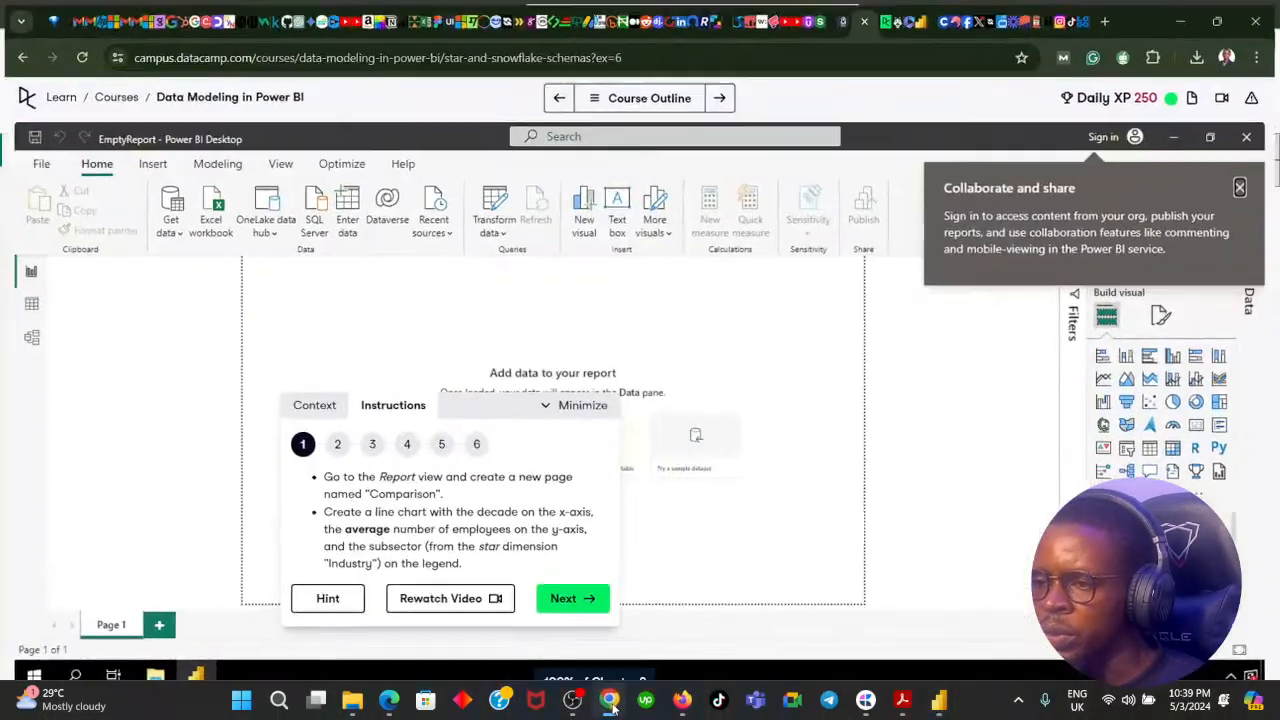
pyautogui.click(609, 700)
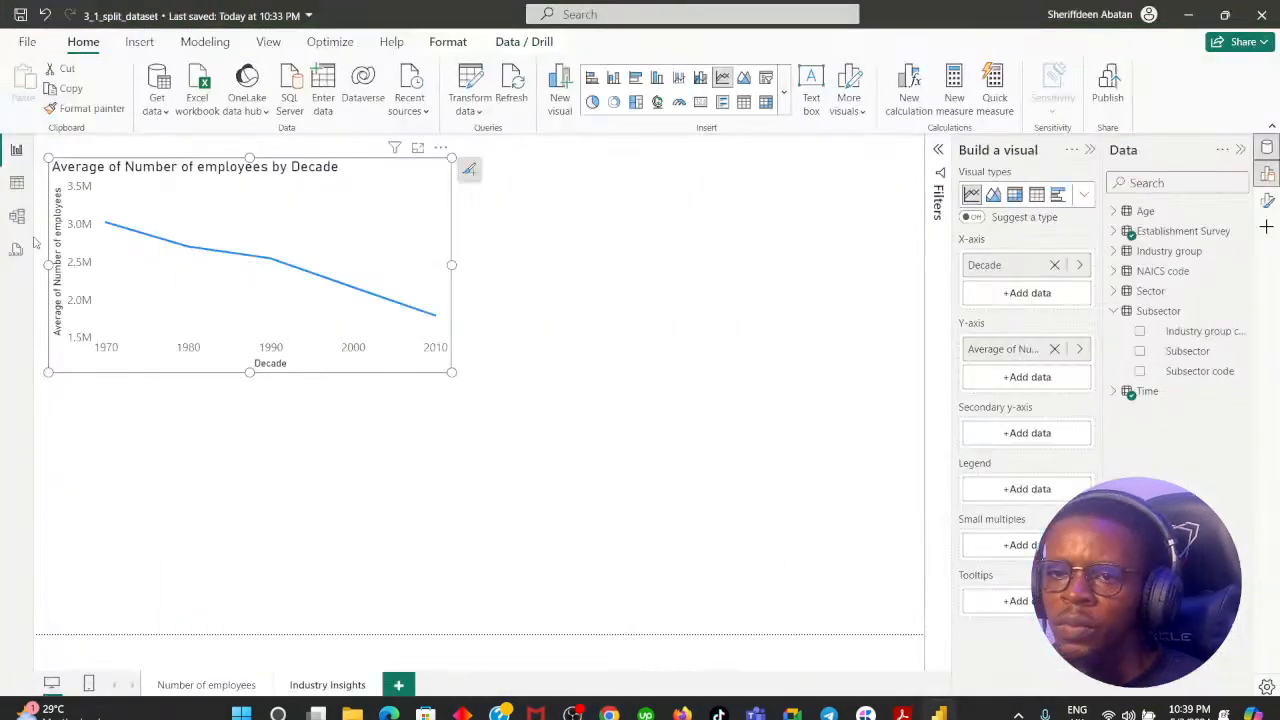
pyautogui.click(16, 215)
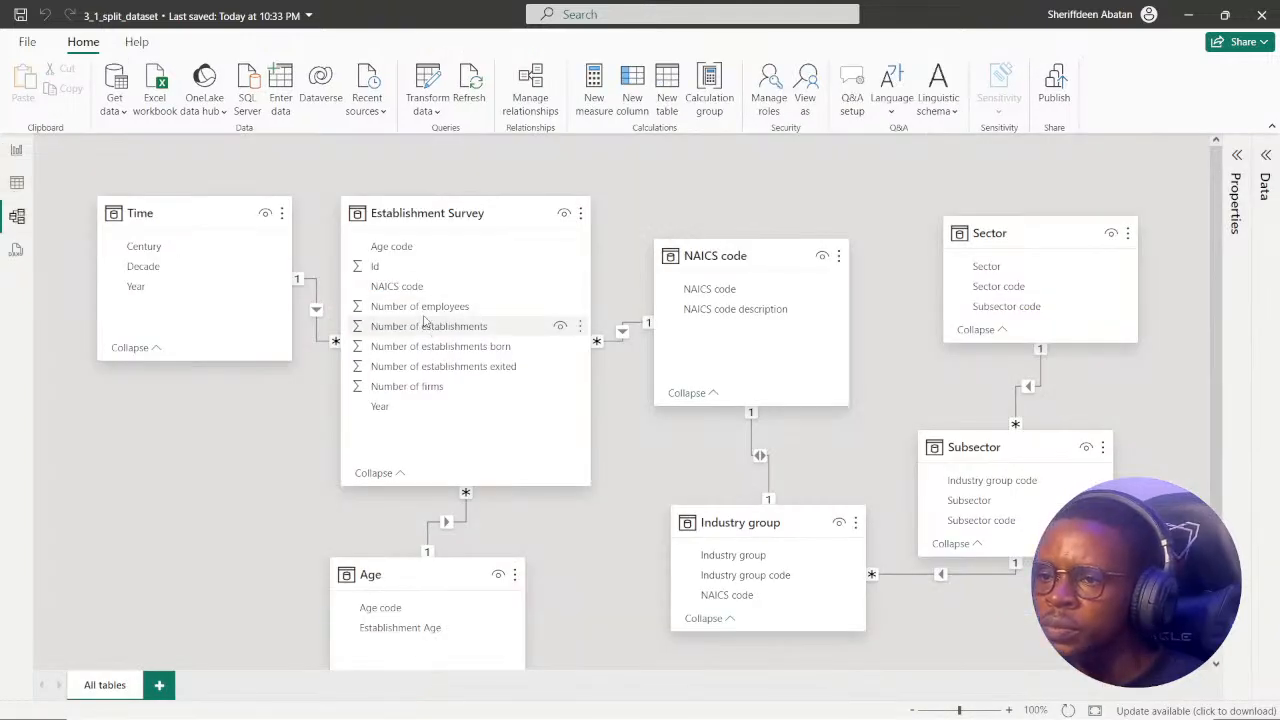
pyautogui.scroll(-2, 416, 328)
pyautogui.scroll(2, 420, 395)
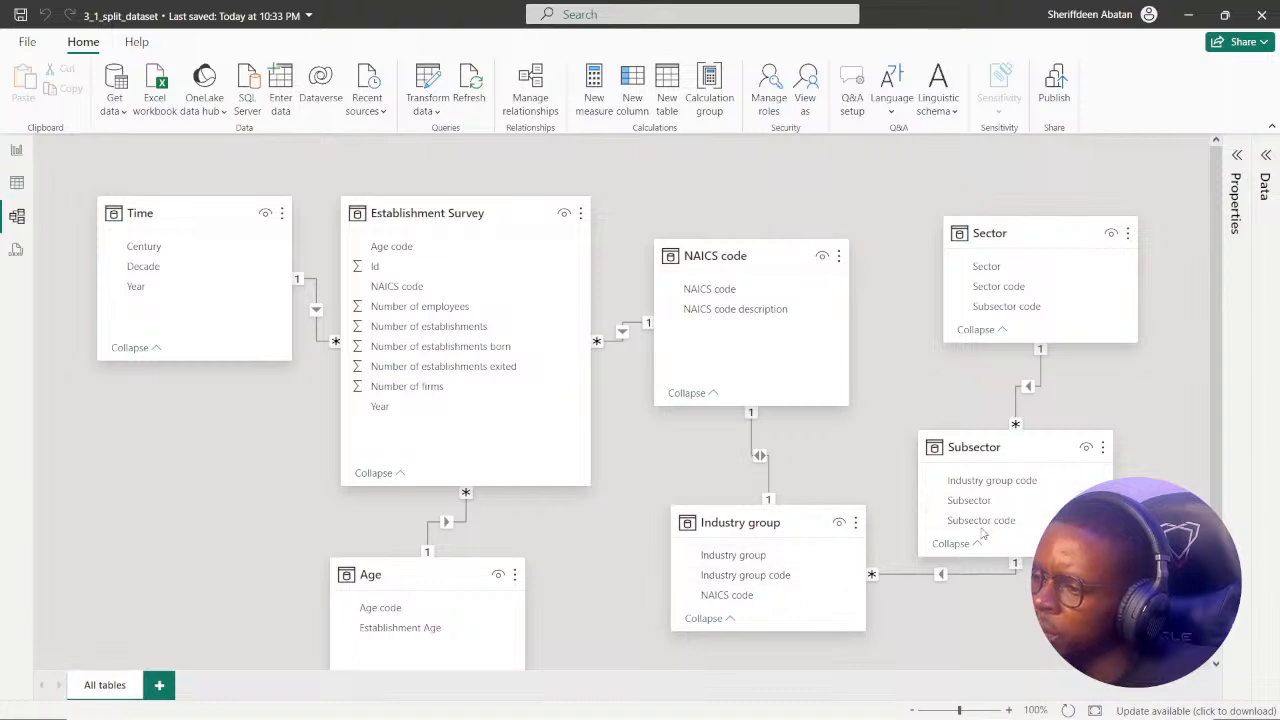
# In Report view, try Subsector code as the line chart's secondary y-axis, remove it, and use it as the legend instead.
pyautogui.click(16, 151)
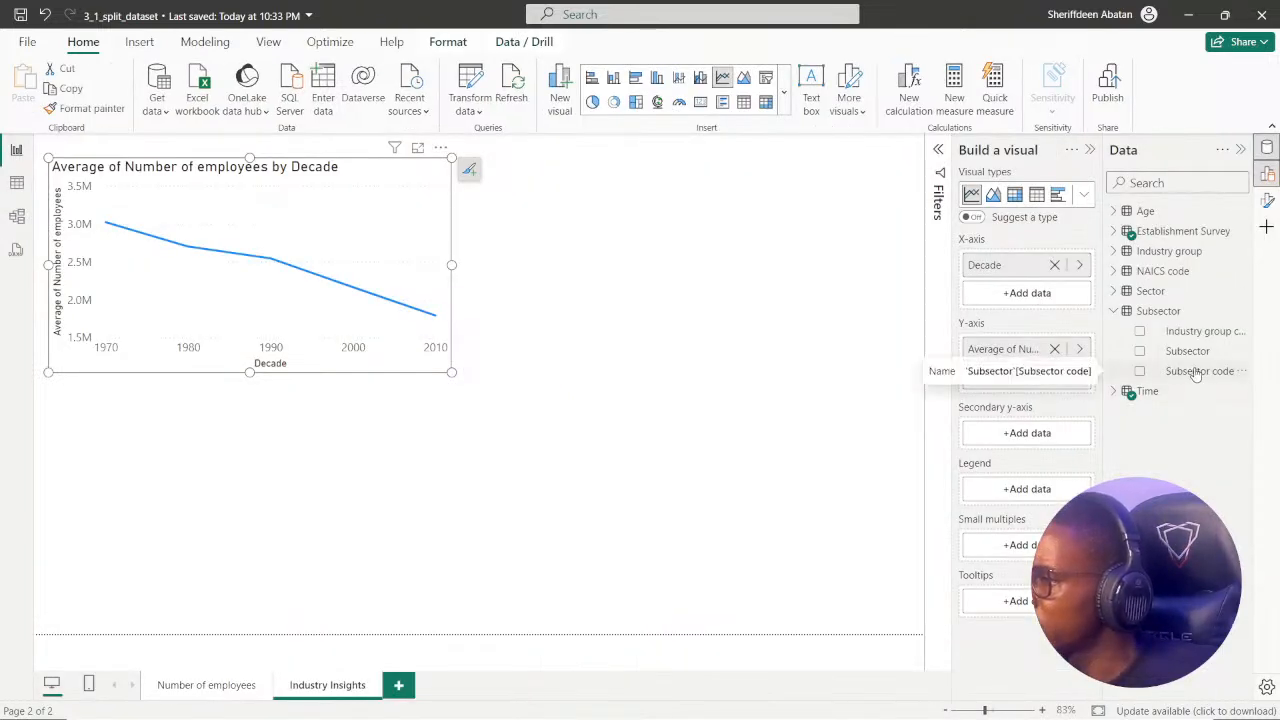
pyautogui.moveTo(1196, 374); pyautogui.dragTo(1041, 433)
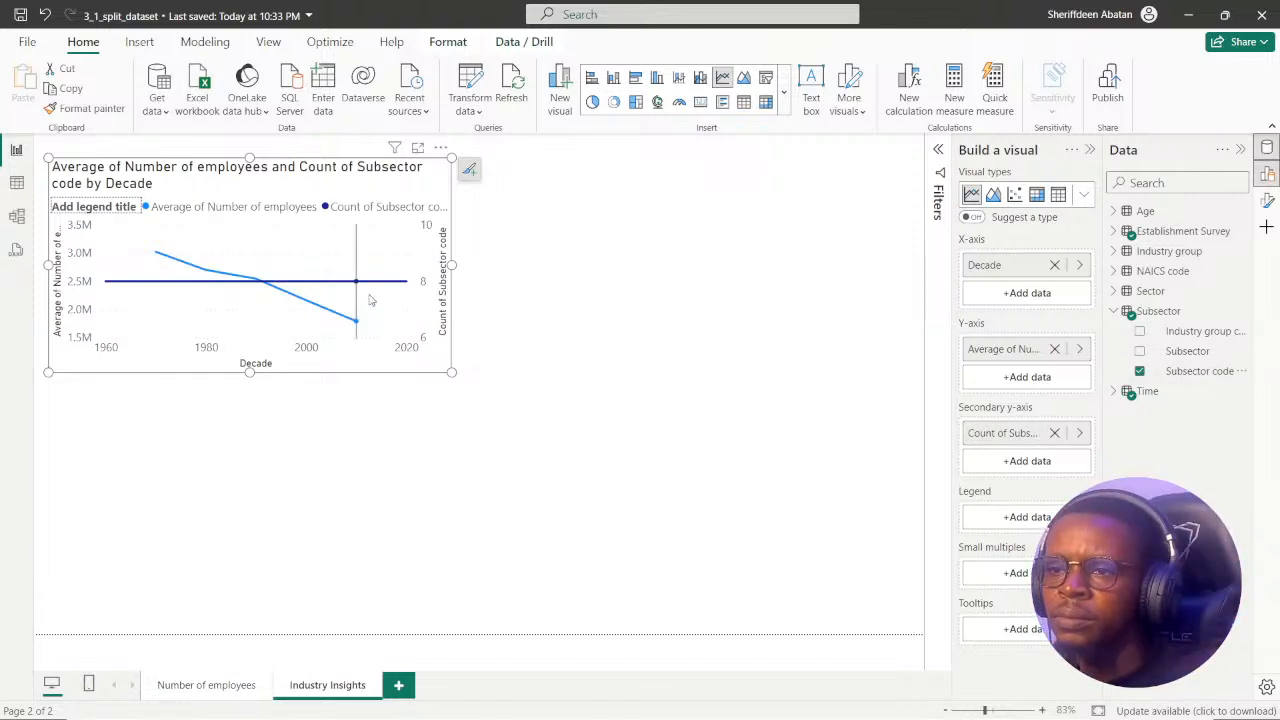
pyautogui.moveTo(354, 284)
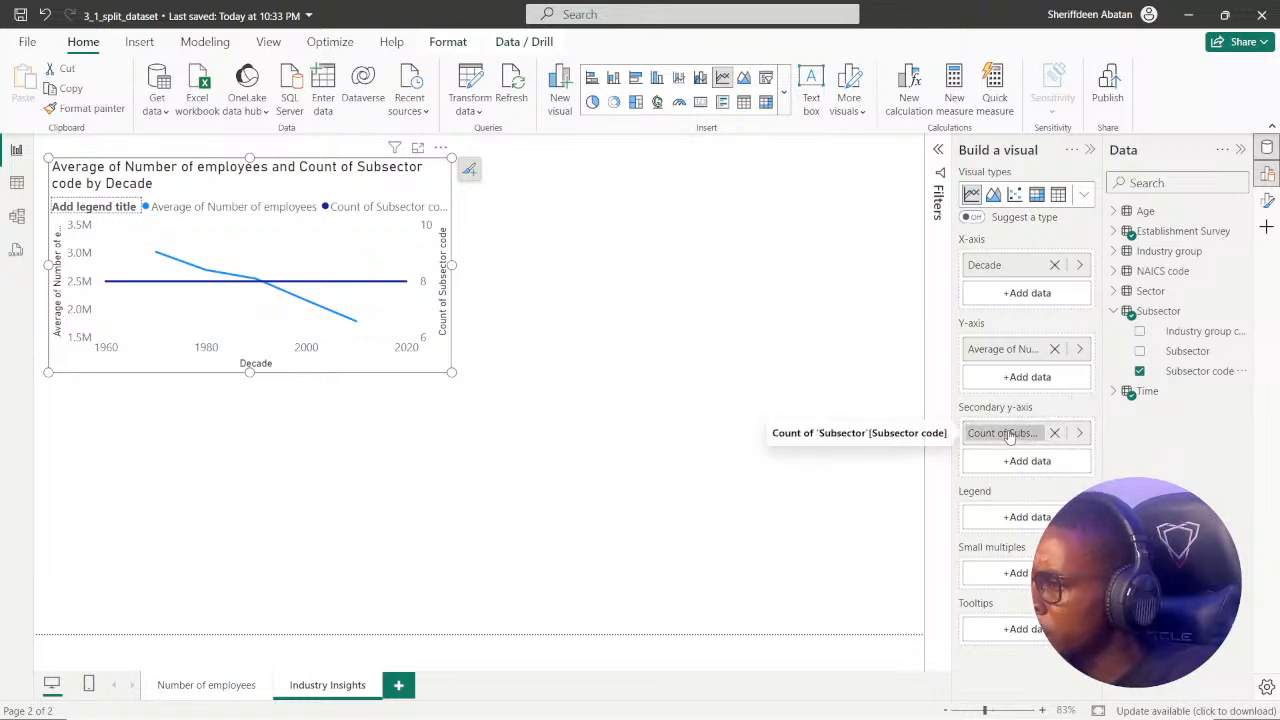
pyautogui.click(1055, 433)
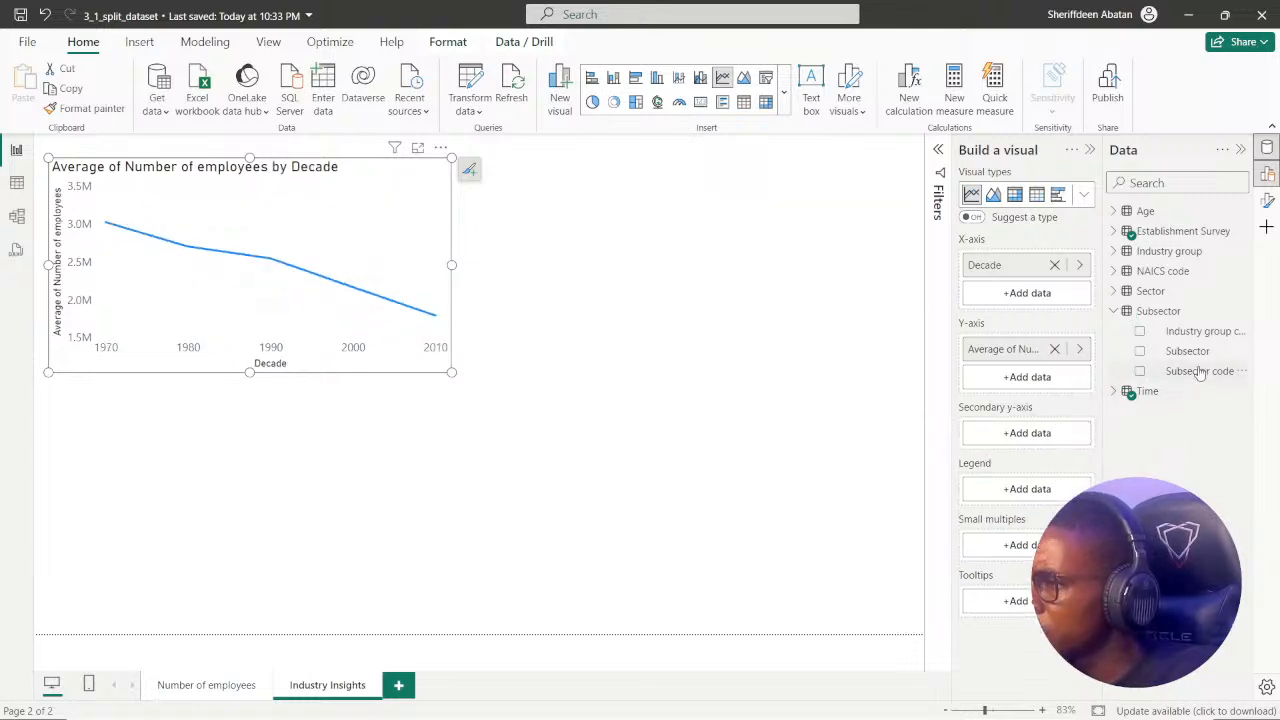
pyautogui.moveTo(1197, 371); pyautogui.dragTo(1055, 493)
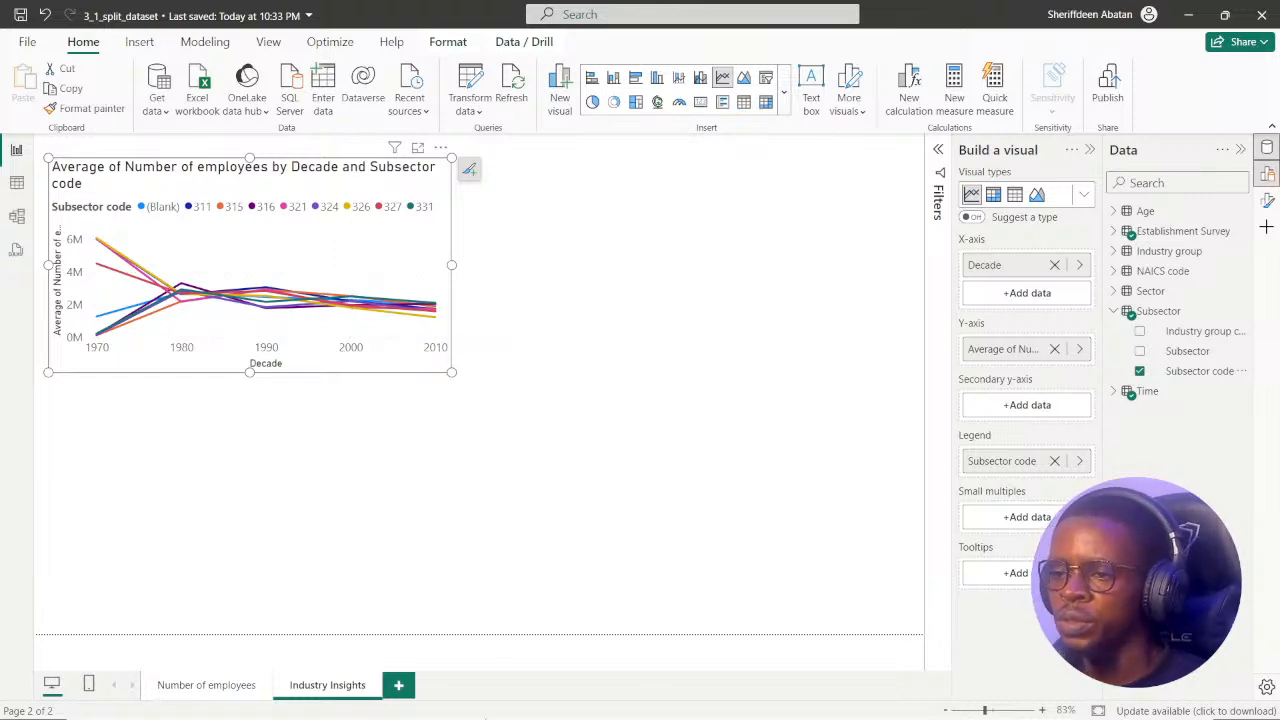
# Return to DataCamp, advance to instruction 6, and submit DAX query as what takes the most time for both visuals.
pyautogui.click(609, 700)
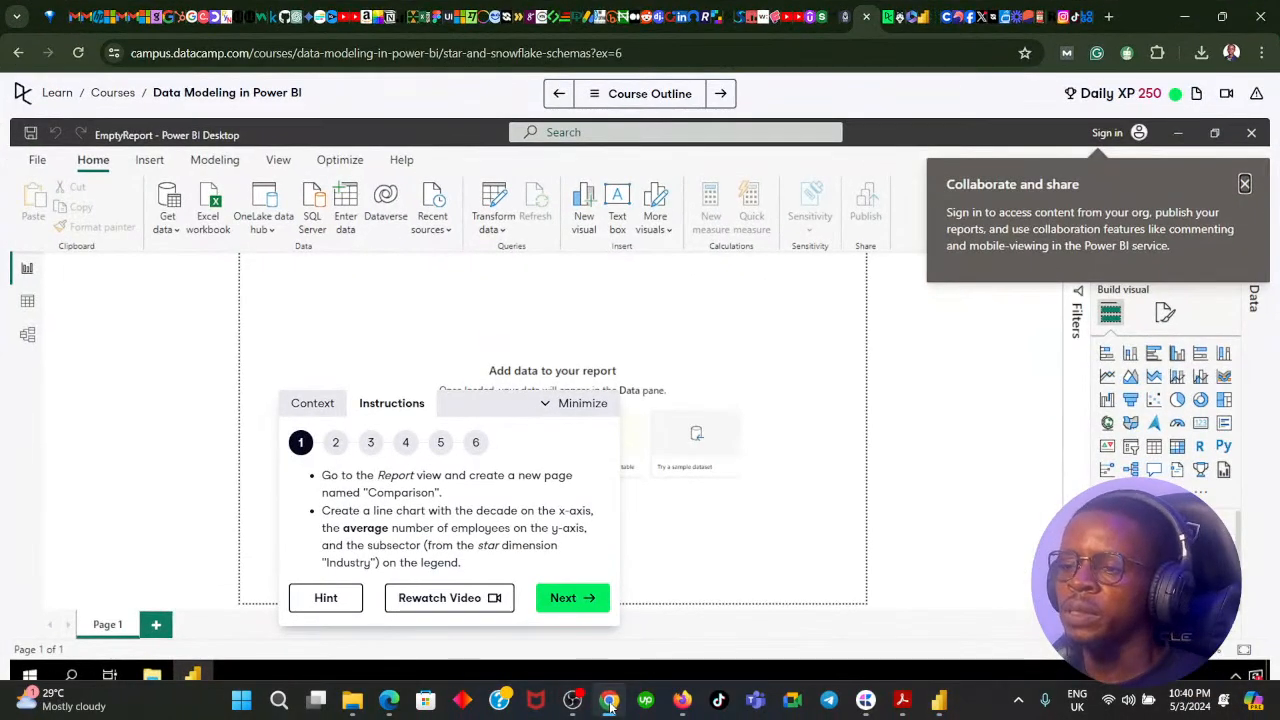
pyautogui.click(568, 605)
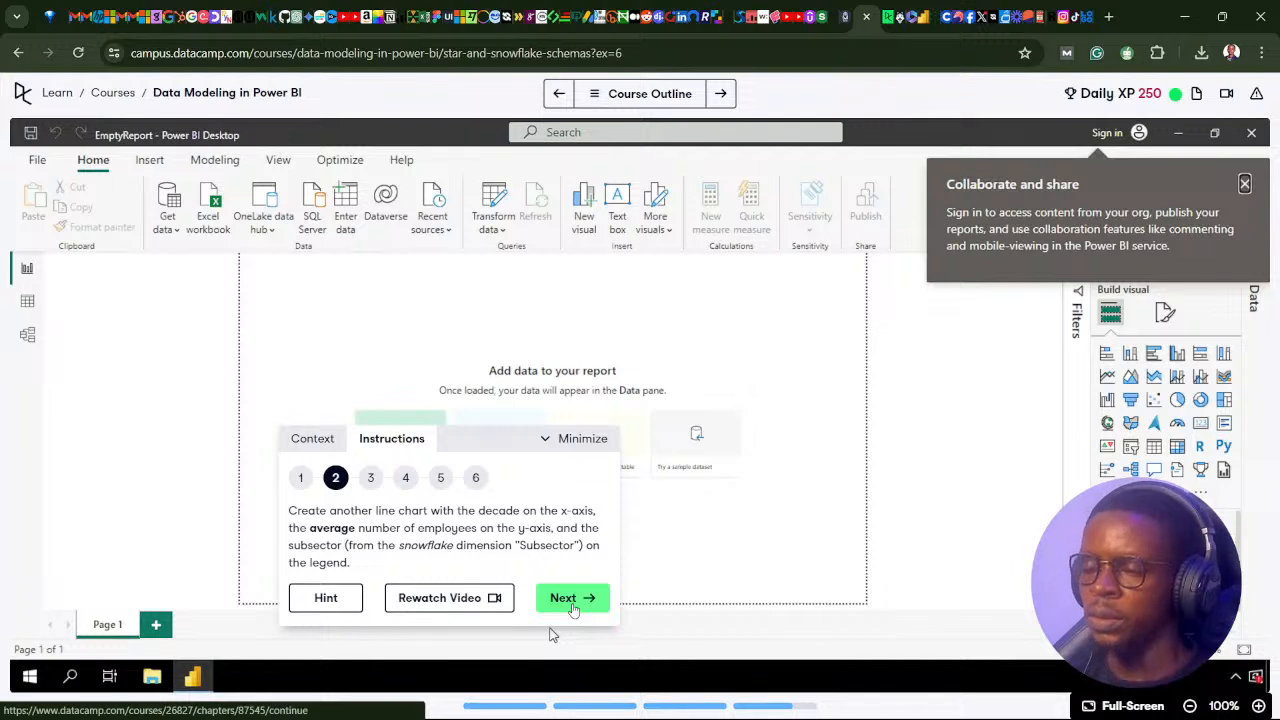
pyautogui.click(572, 605)
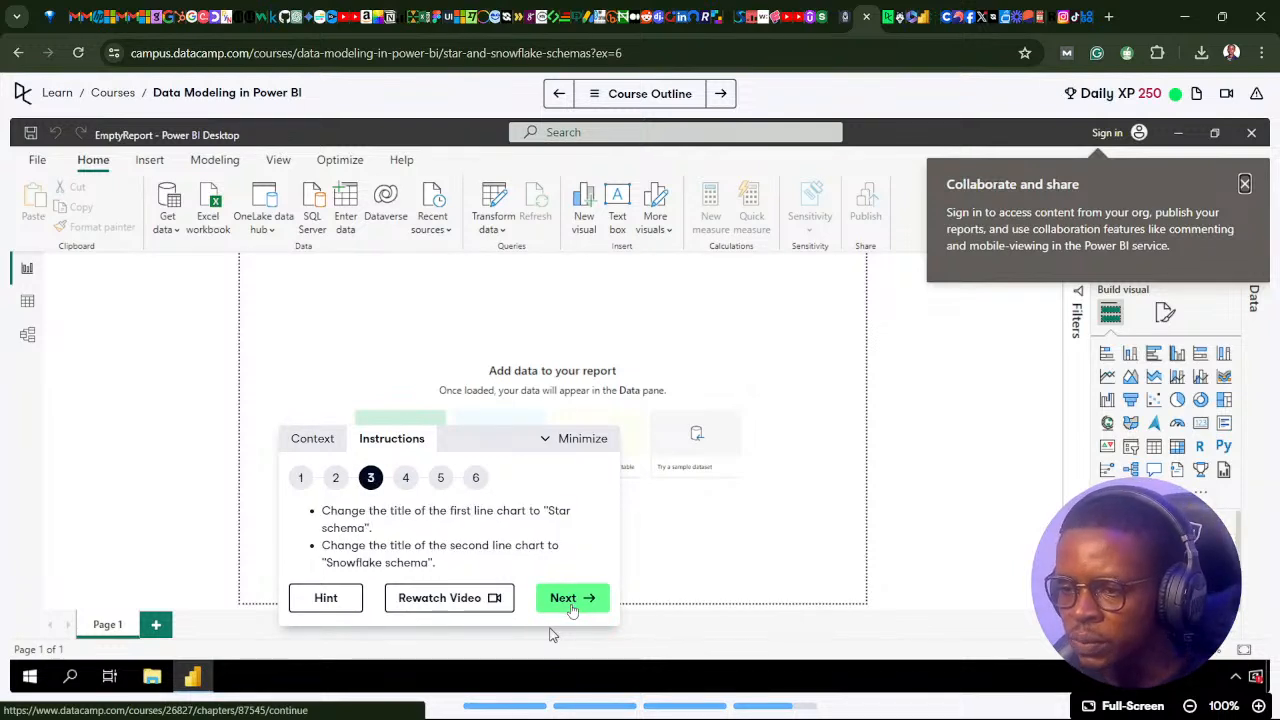
pyautogui.click(572, 605)
pyautogui.click(572, 605)
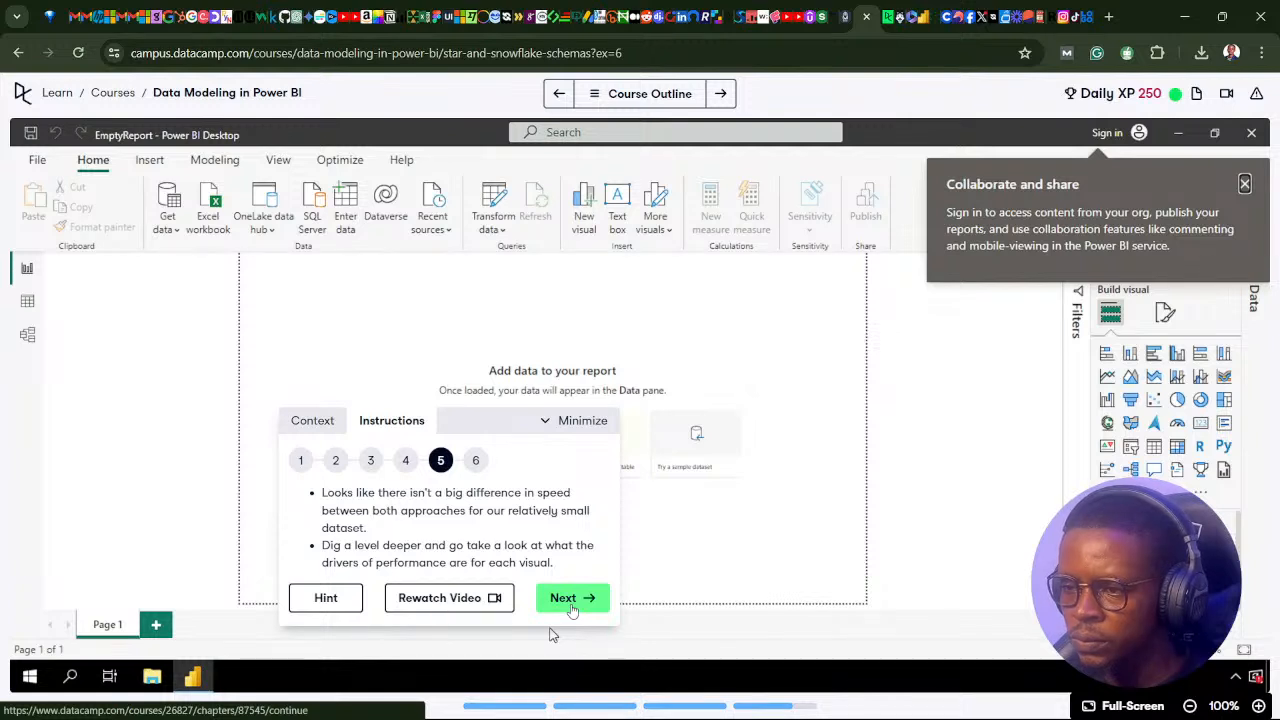
pyautogui.click(571, 603)
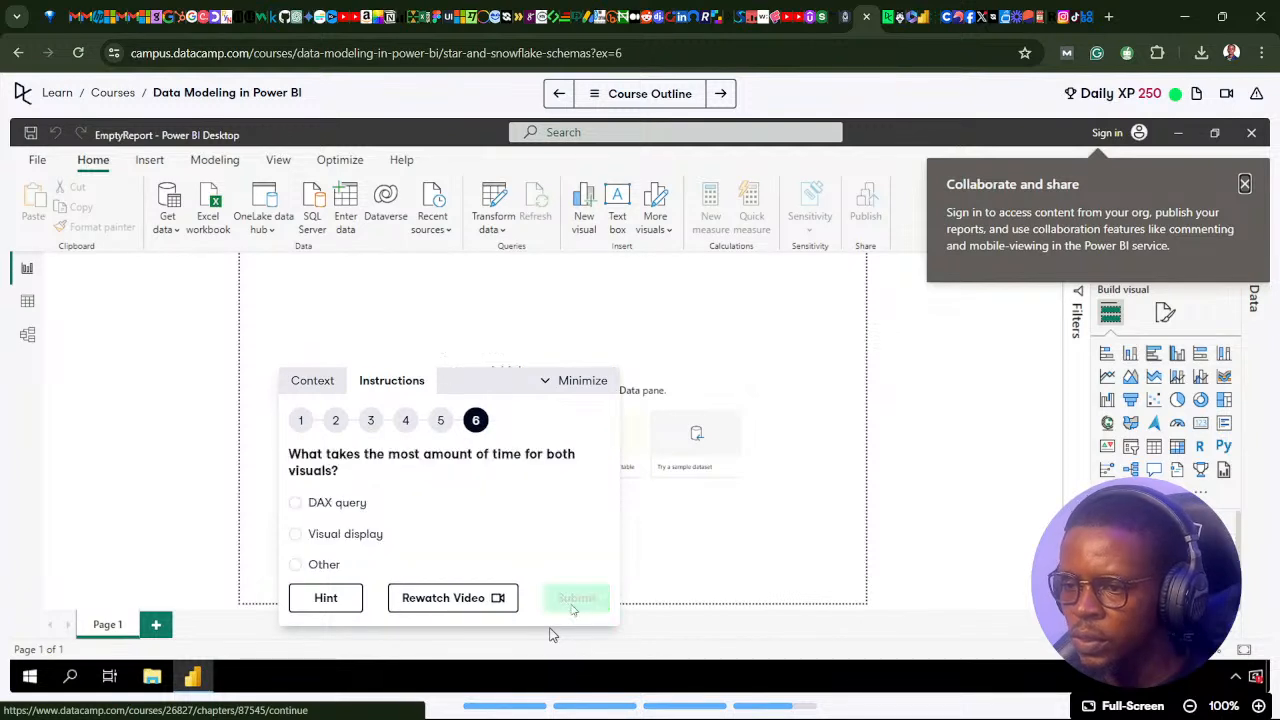
pyautogui.click(298, 504)
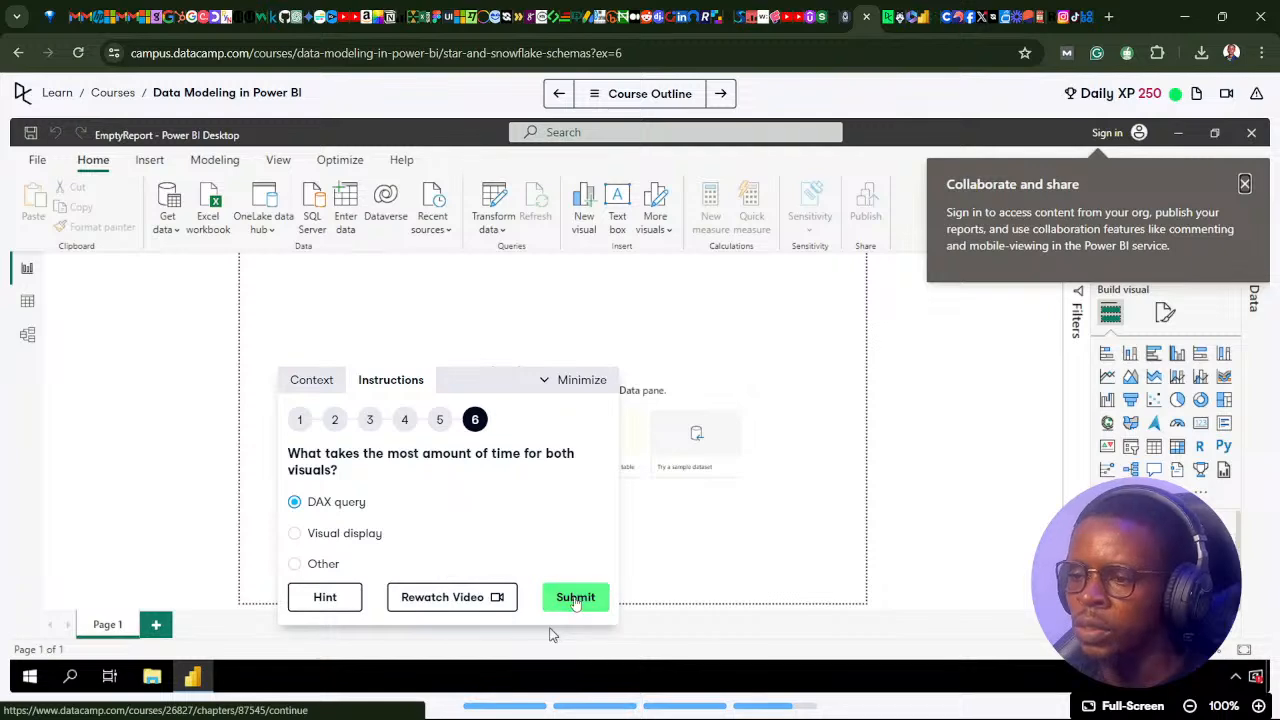
pyautogui.click(575, 598)
pyautogui.click(331, 601)
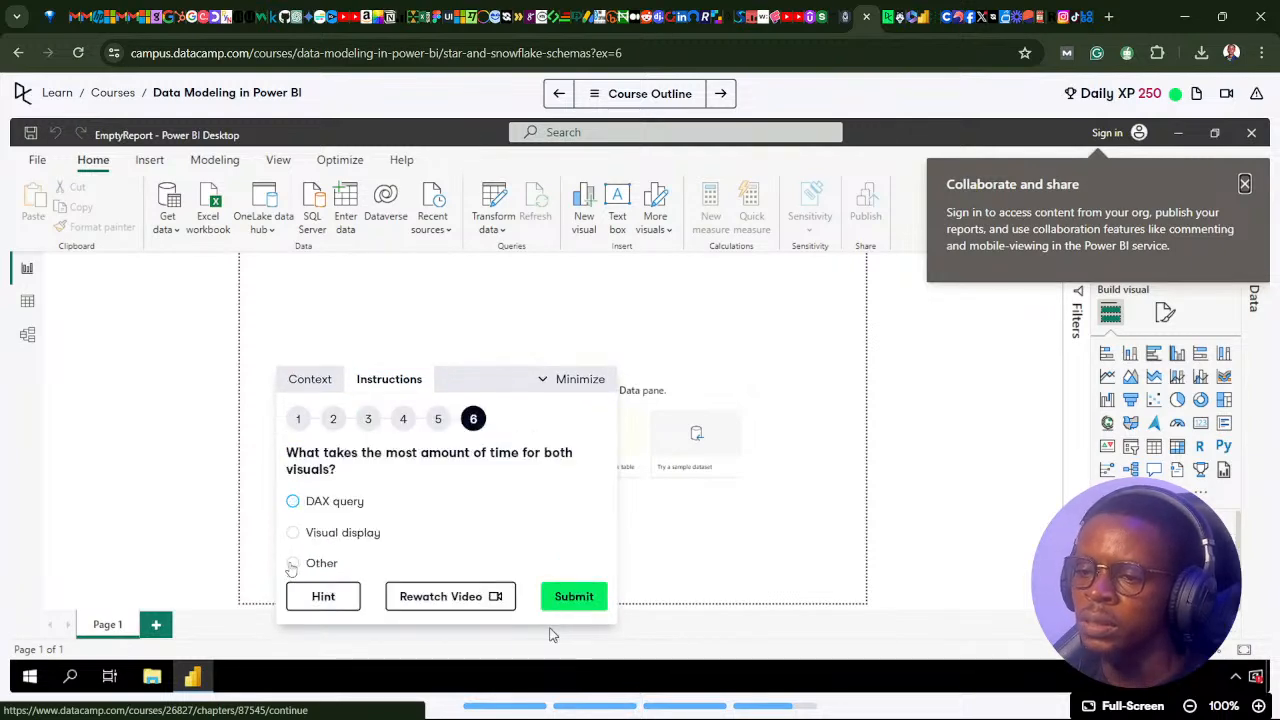
# Submit Other as what takes the most time for both visuals, and continue to the course's closing Congratulations lesson.
pyautogui.click(292, 564)
pyautogui.click(565, 597)
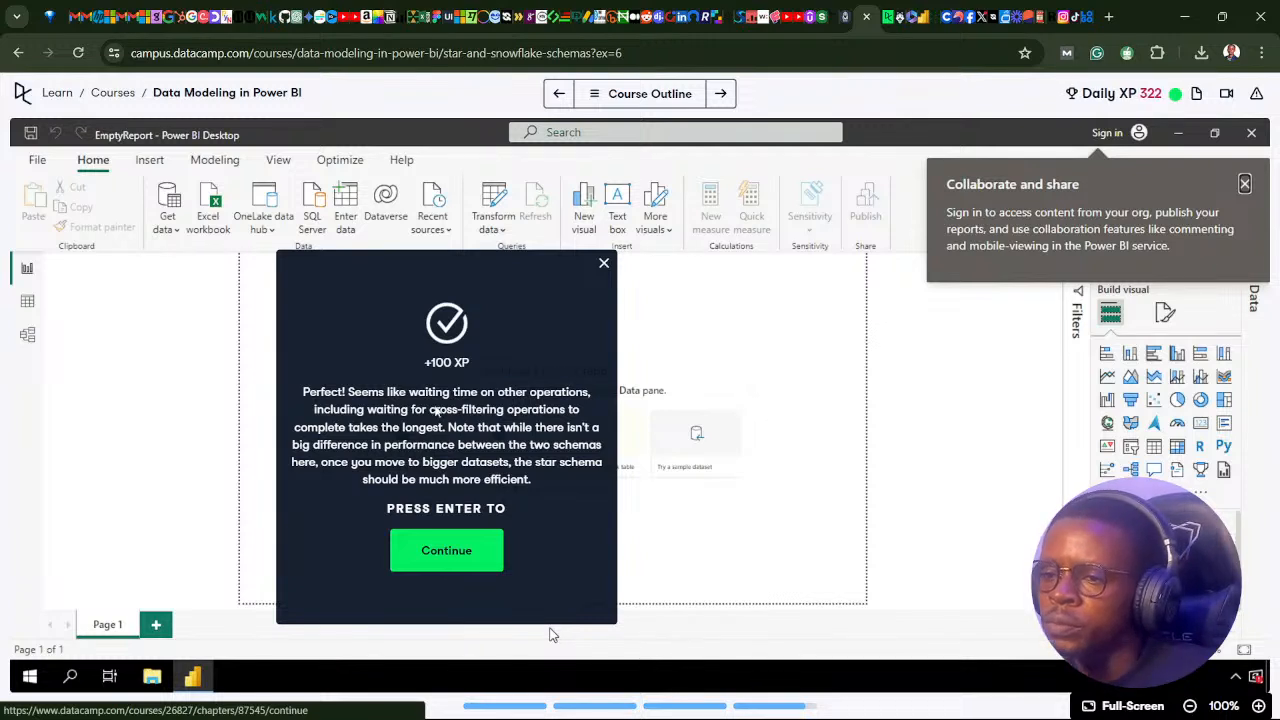
pyautogui.click(603, 264)
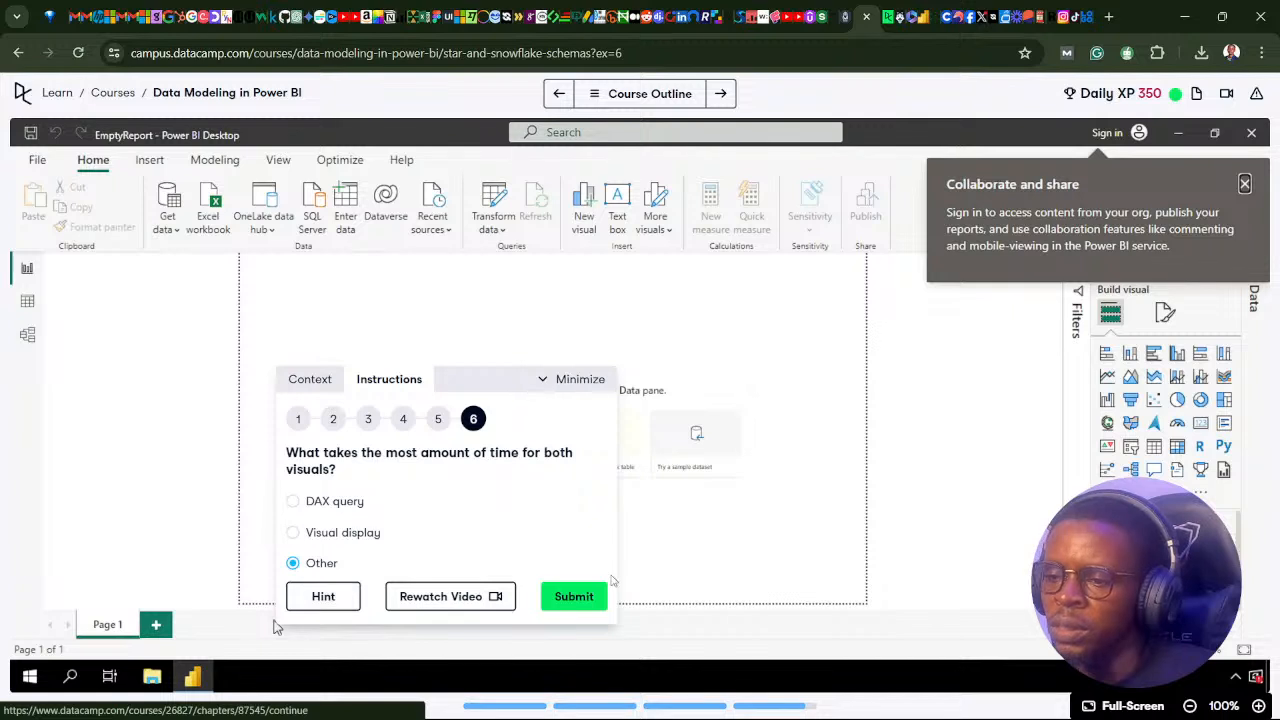
pyautogui.click(586, 601)
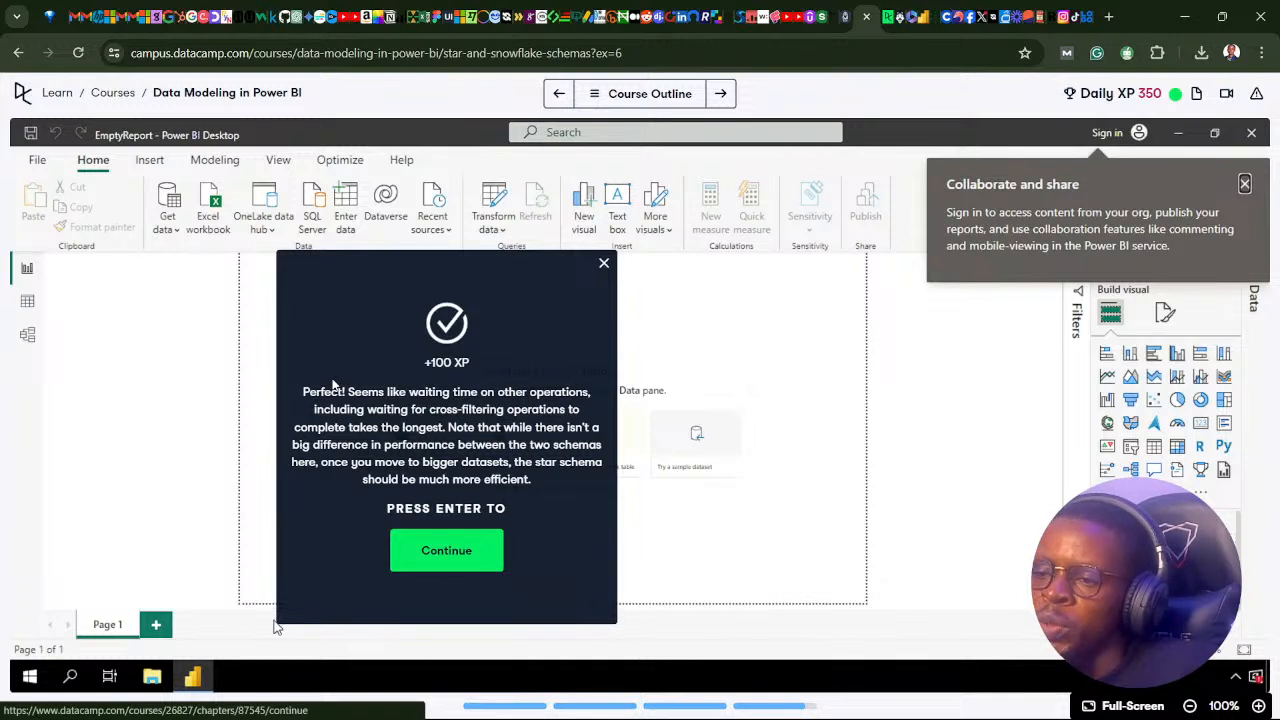
pyautogui.click(457, 558)
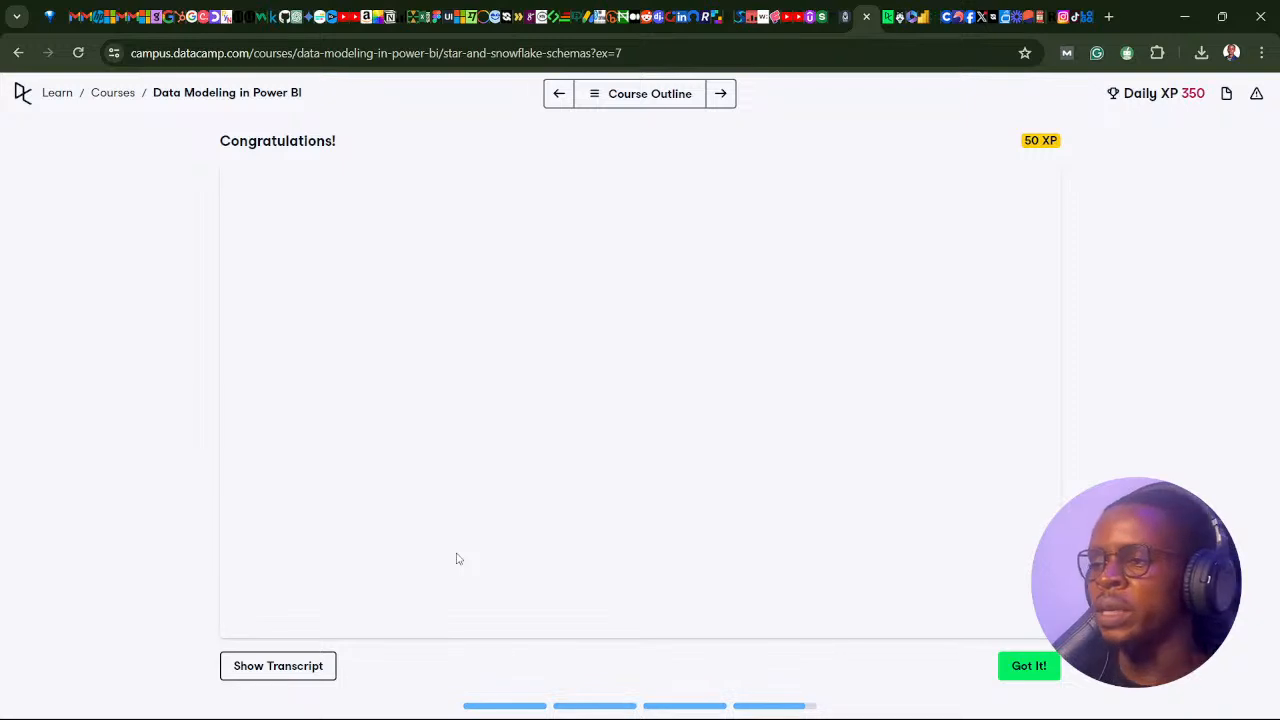
# Switch to Power BI Desktop to review the Industry Insights line chart, and return to the Congratulations video in DataCamp.
pyautogui.moveTo(620, 704)
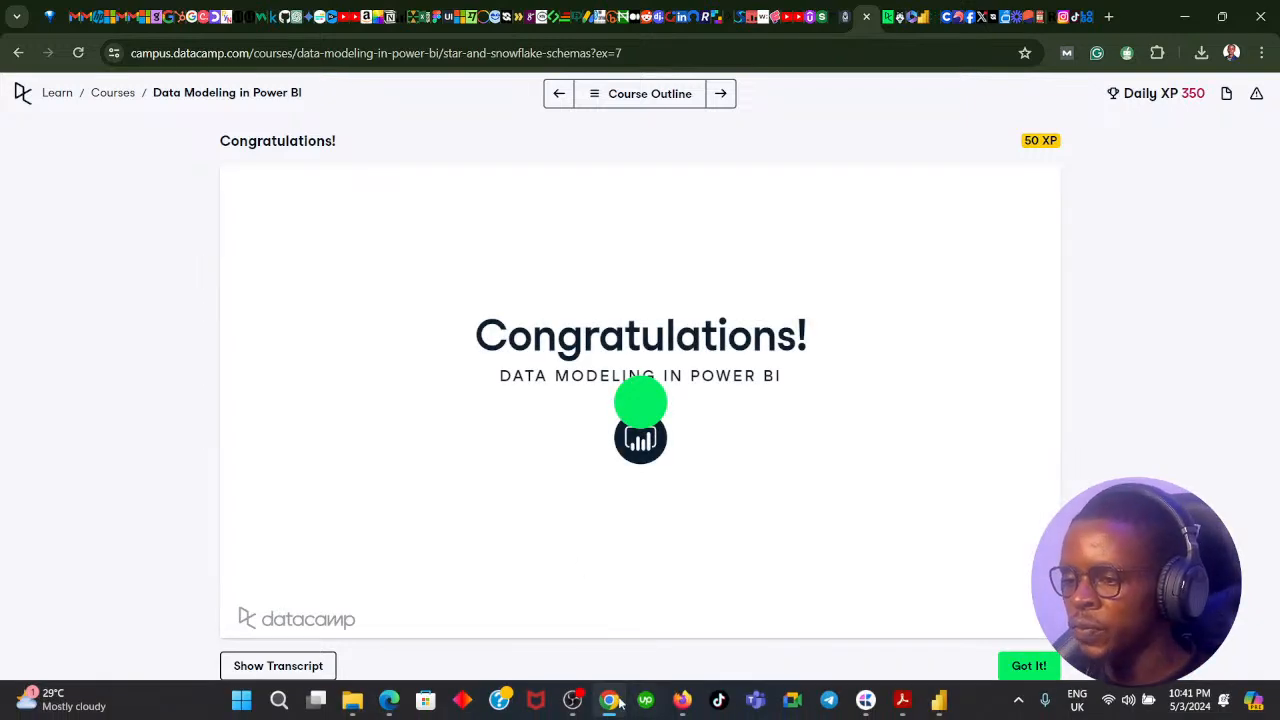
pyautogui.click(939, 700)
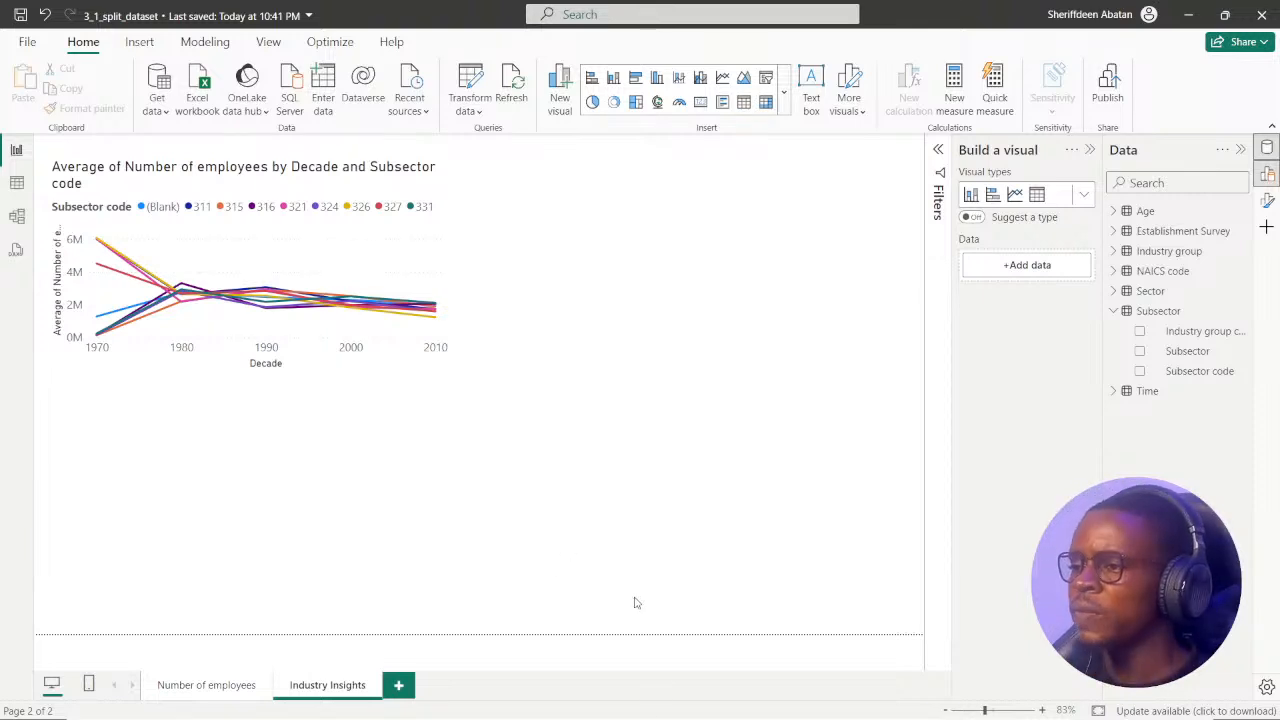
pyautogui.click(680, 697)
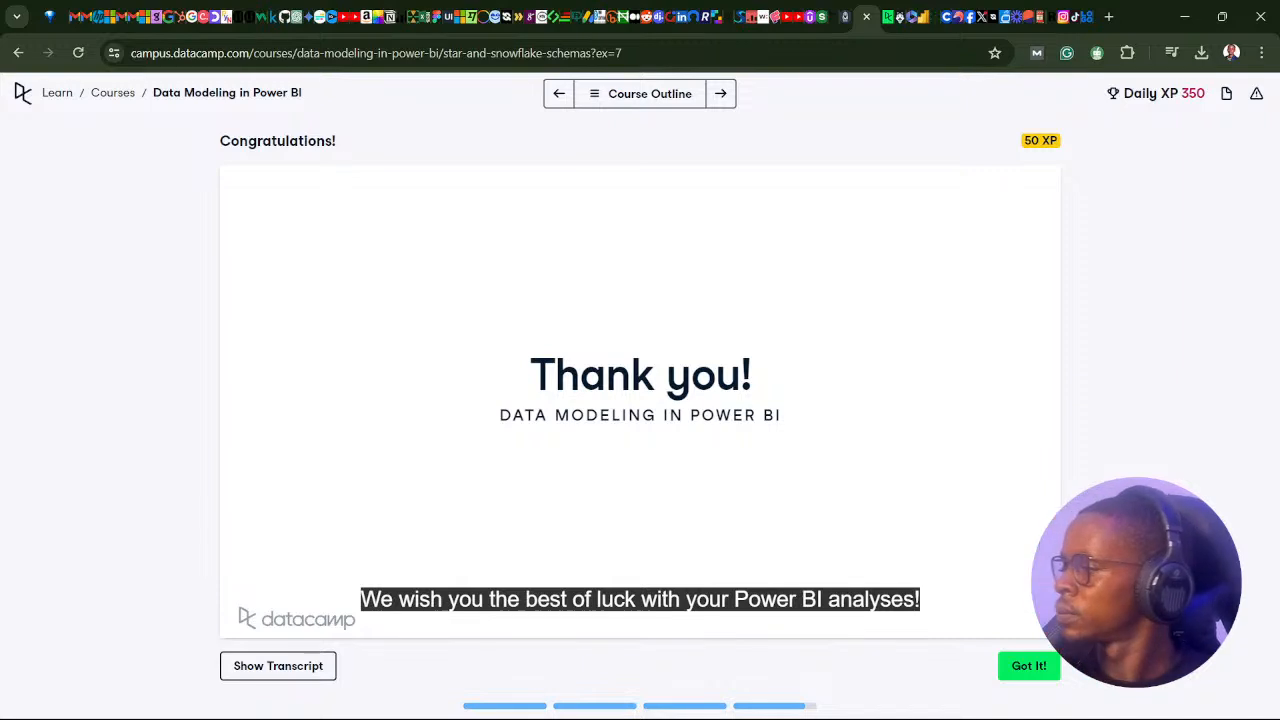
# Dismiss the Chapter 4 rating prompt without rating, and complete the Congratulations lesson to move on to Intermediate Data Modeling in Power BI.
pyautogui.moveTo(915, 441)
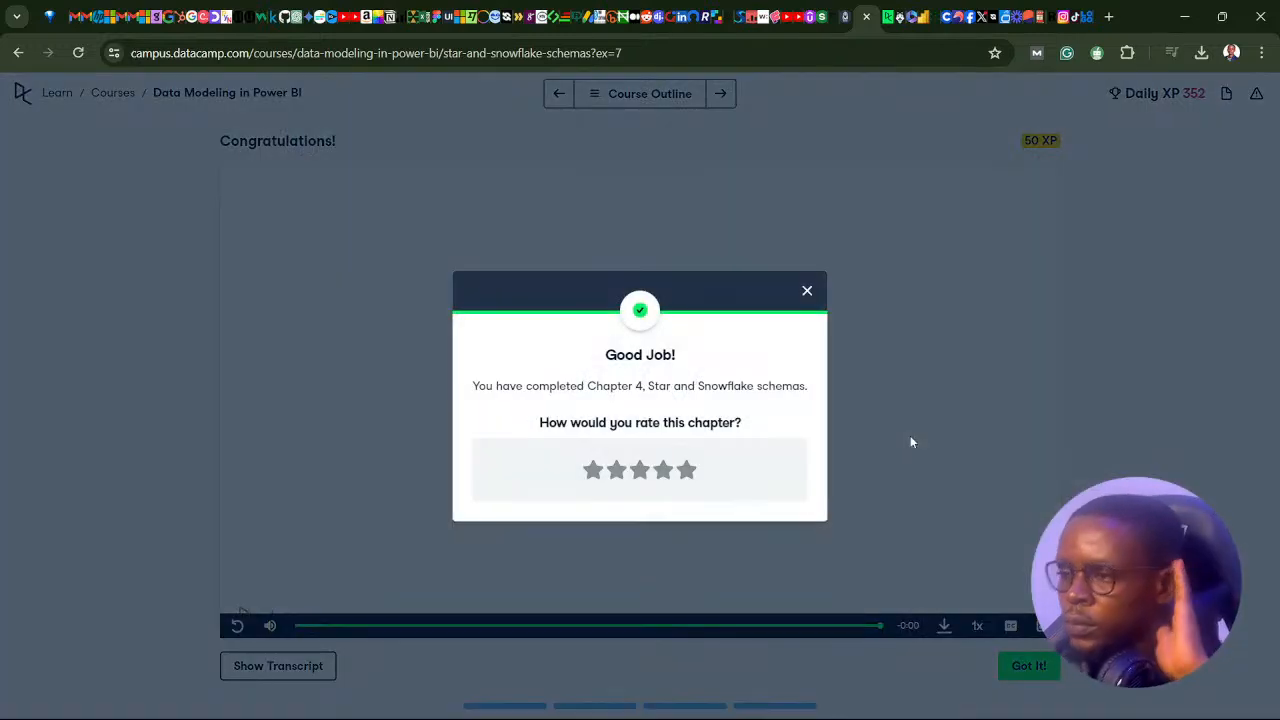
pyautogui.click(807, 293)
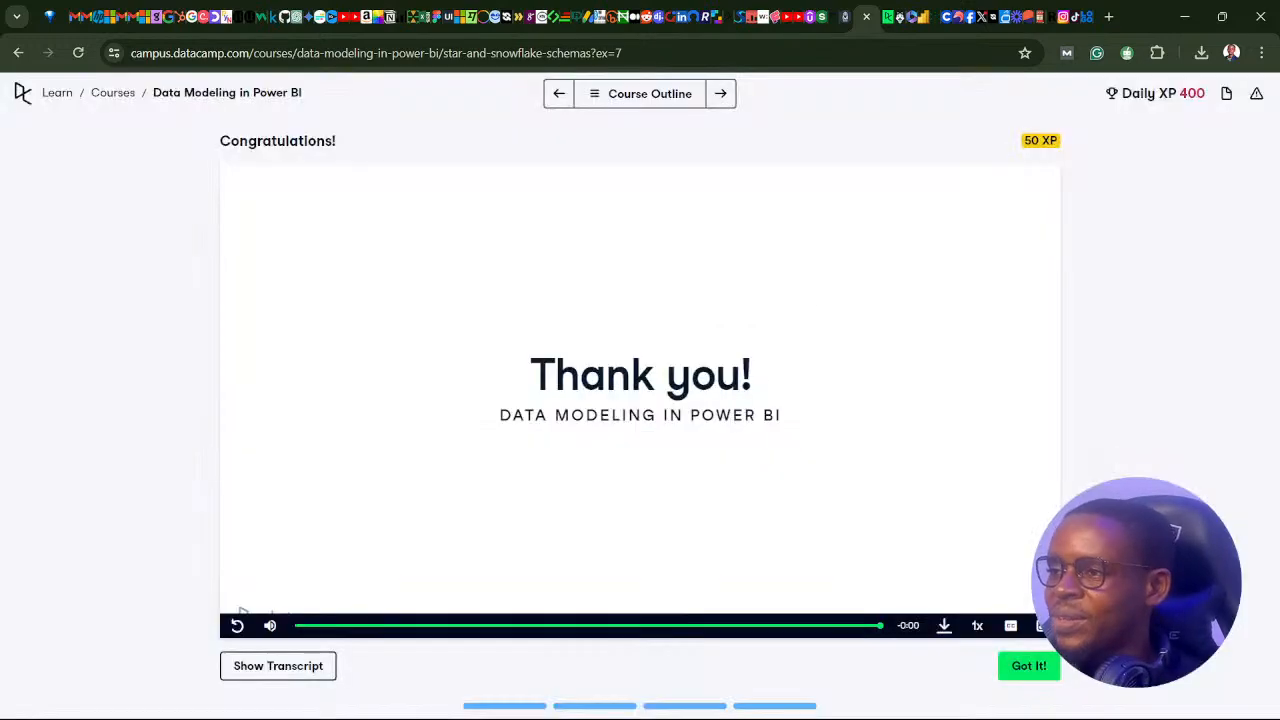
pyautogui.click(1029, 666)
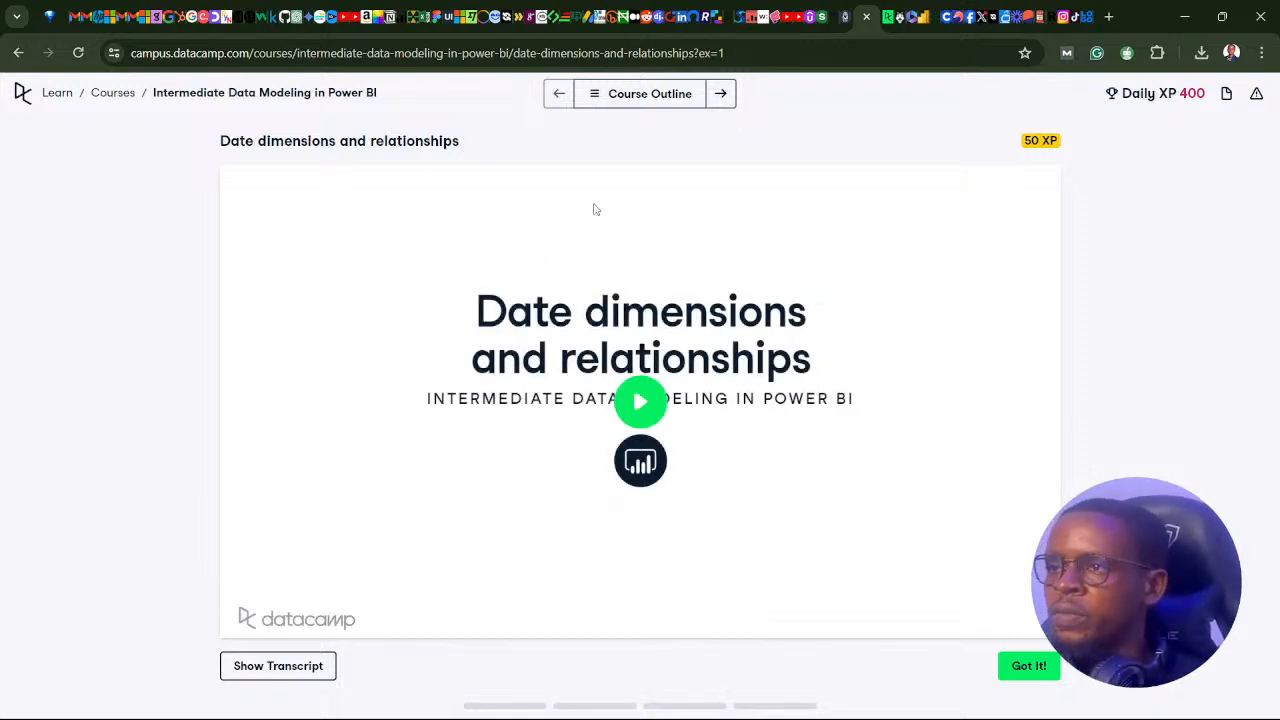
# Review the chapters in the Intermediate Data Modeling in Power BI course outline, close it, and go back to the Learn dashboard.
pyautogui.click(598, 97)
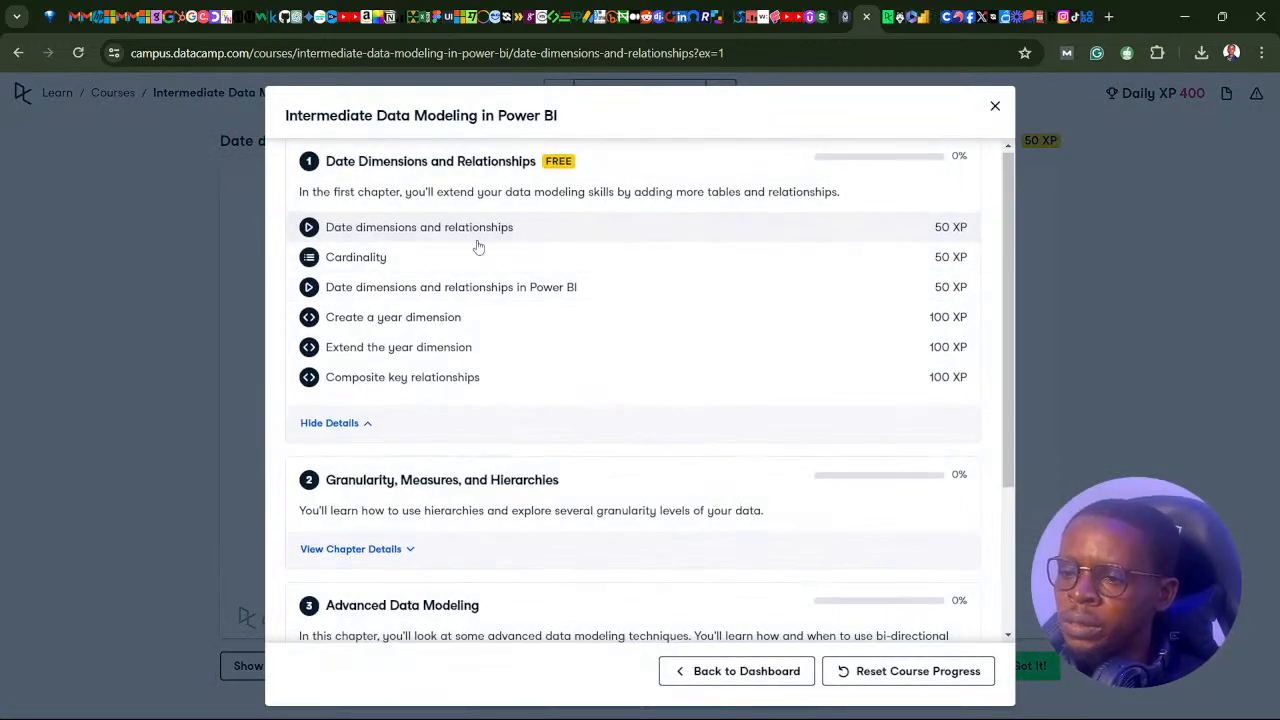
pyautogui.scroll(-2, 490, 262)
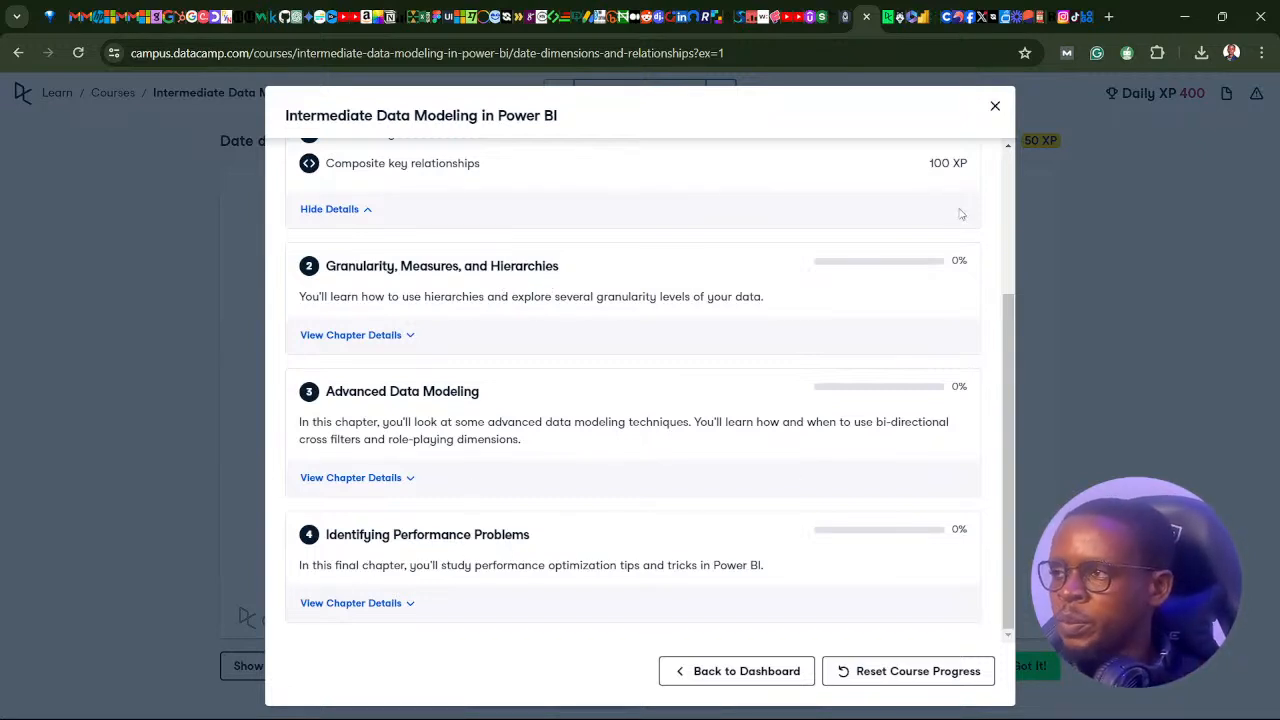
pyautogui.scroll(2, 860, 212)
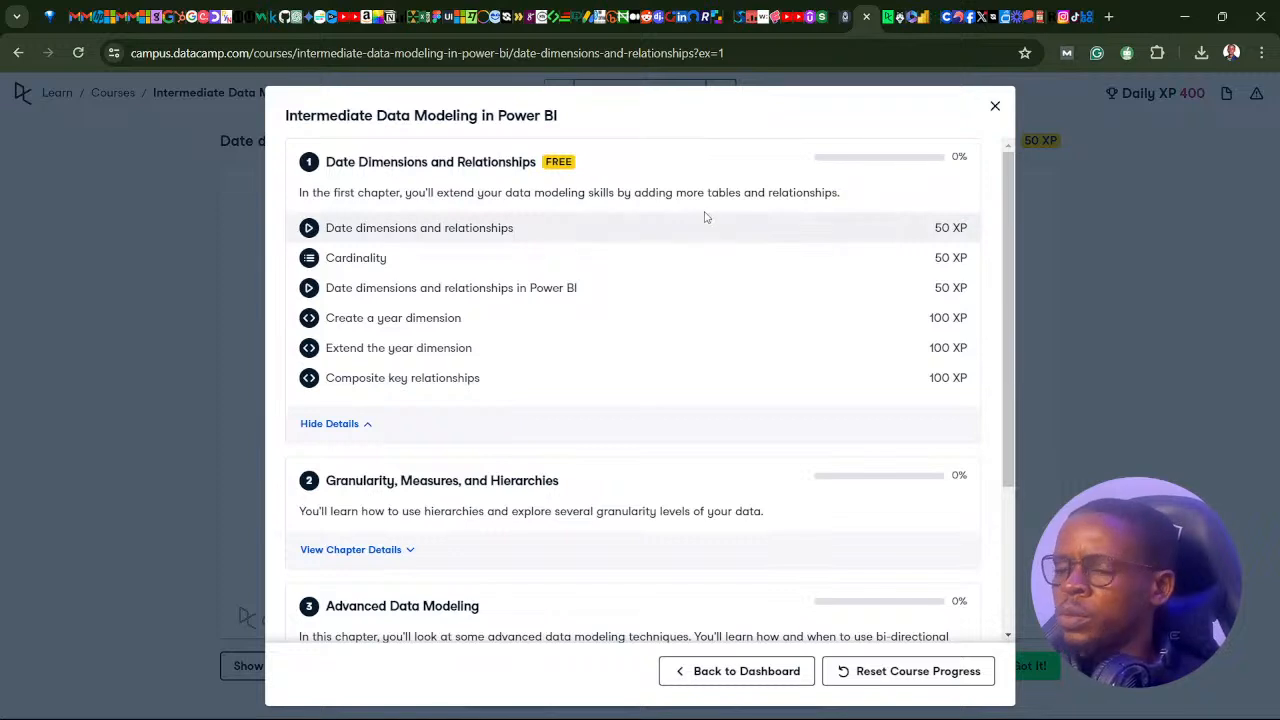
pyautogui.click(994, 110)
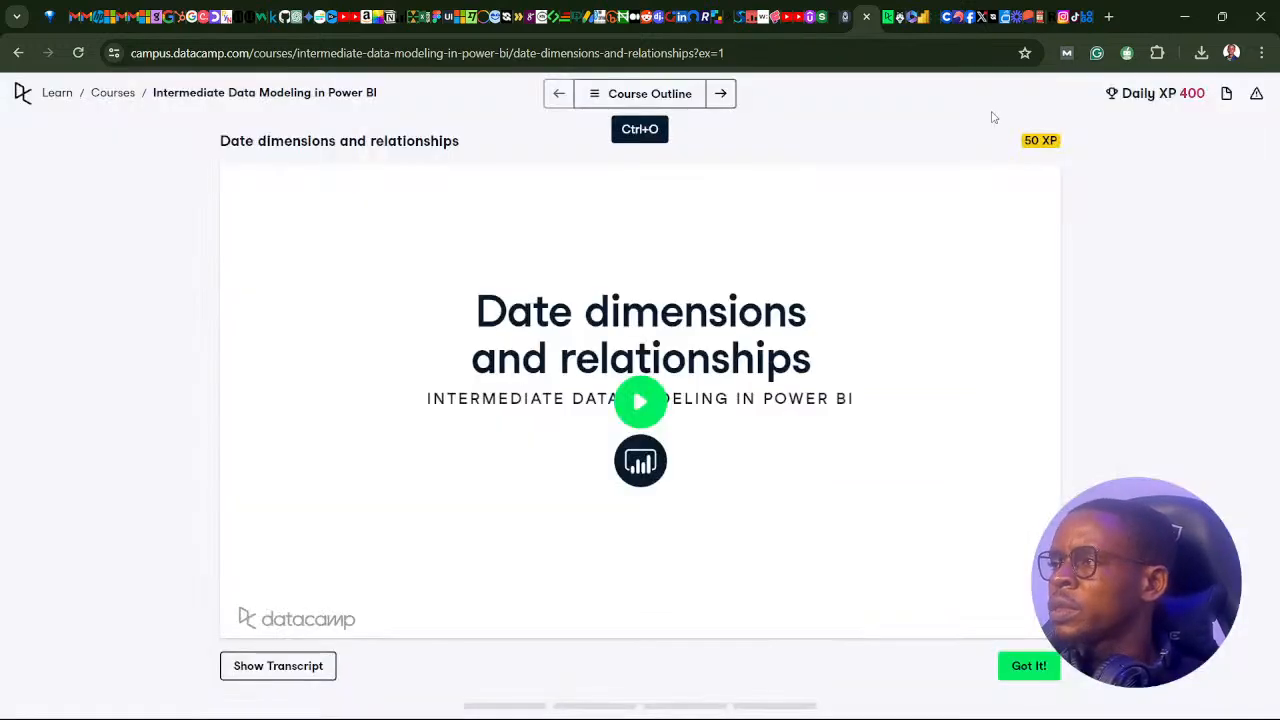
pyautogui.click(60, 98)
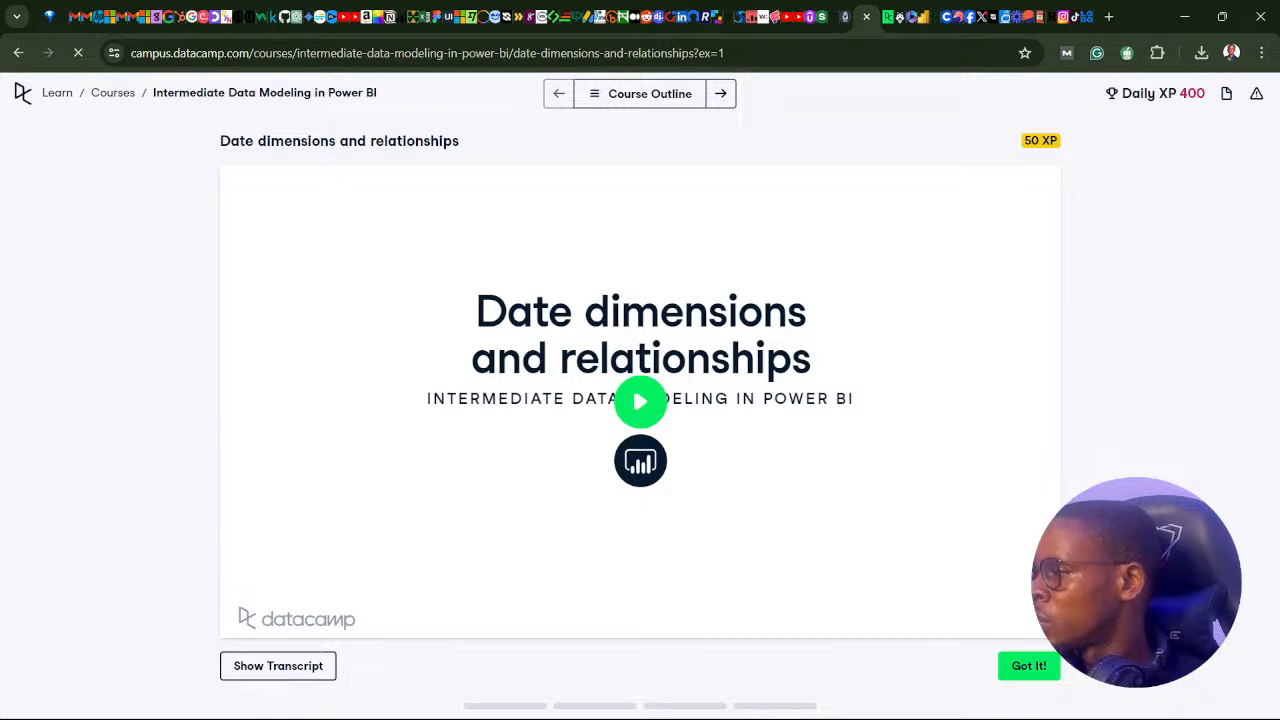